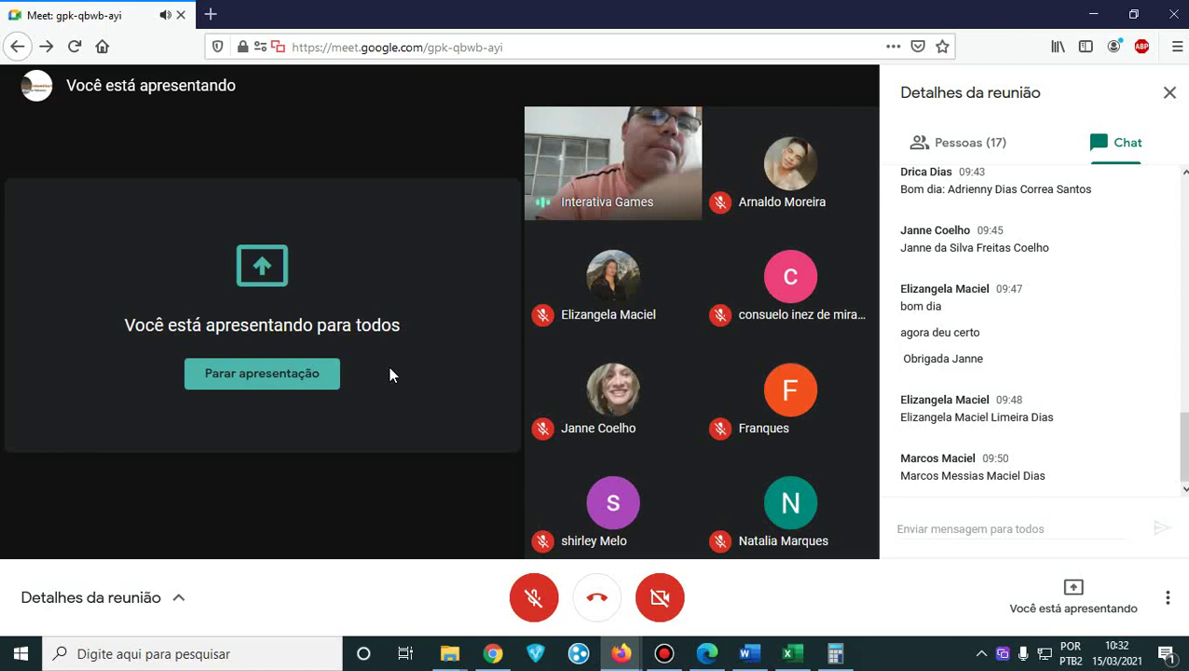
- Switch to the Word document and find the Notas de Alunos Disciplina Excel table on page 85
{"action": "left_click", "coordinate": [1093, 14]}
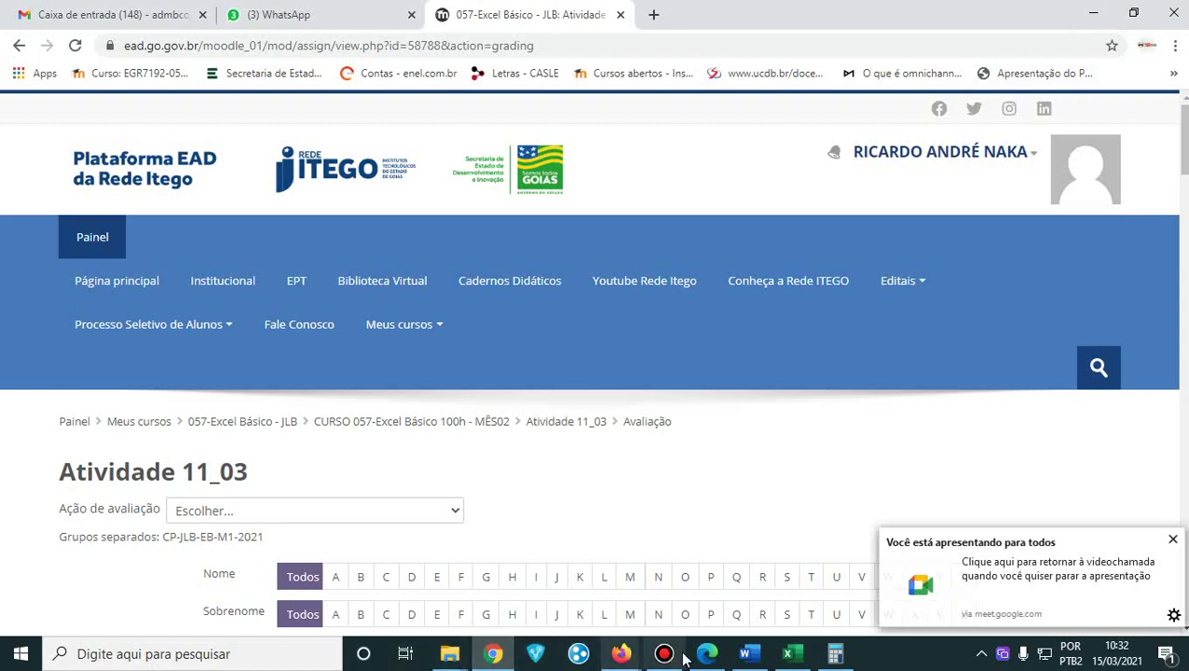
{"action": "left_click", "coordinate": [746, 655]}
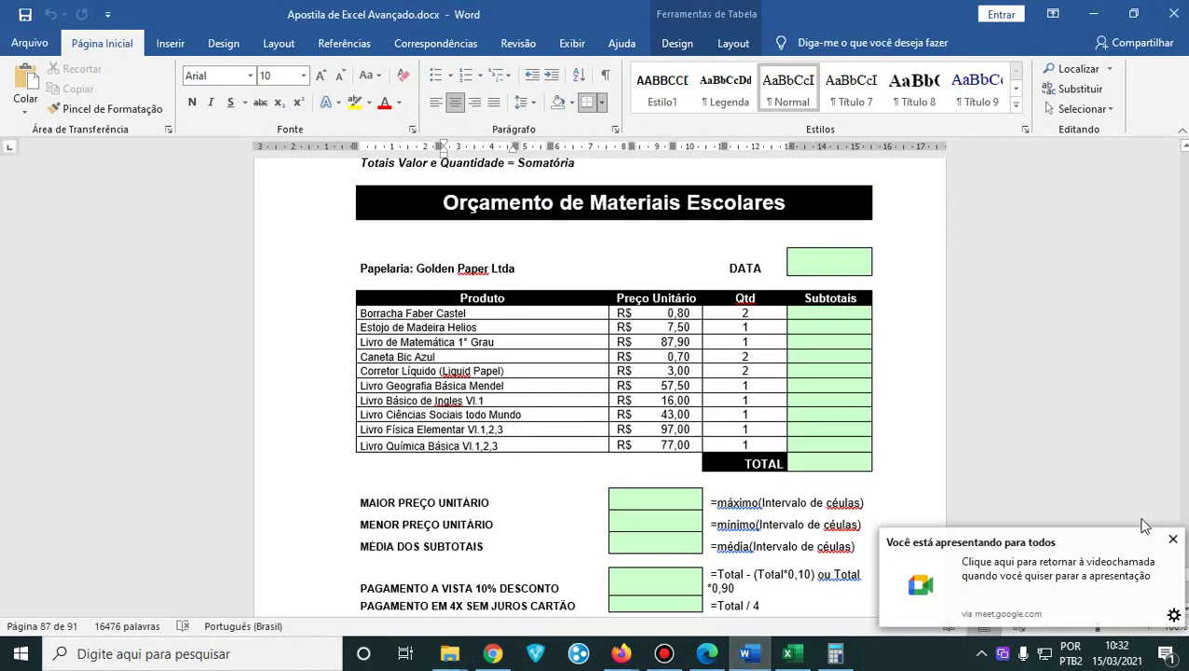
{"action": "scroll", "coordinate": [820, 492], "scroll_direction": "up", "scroll_amount": 2}
{"action": "scroll", "coordinate": [821, 492], "scroll_direction": "up", "scroll_amount": 20}
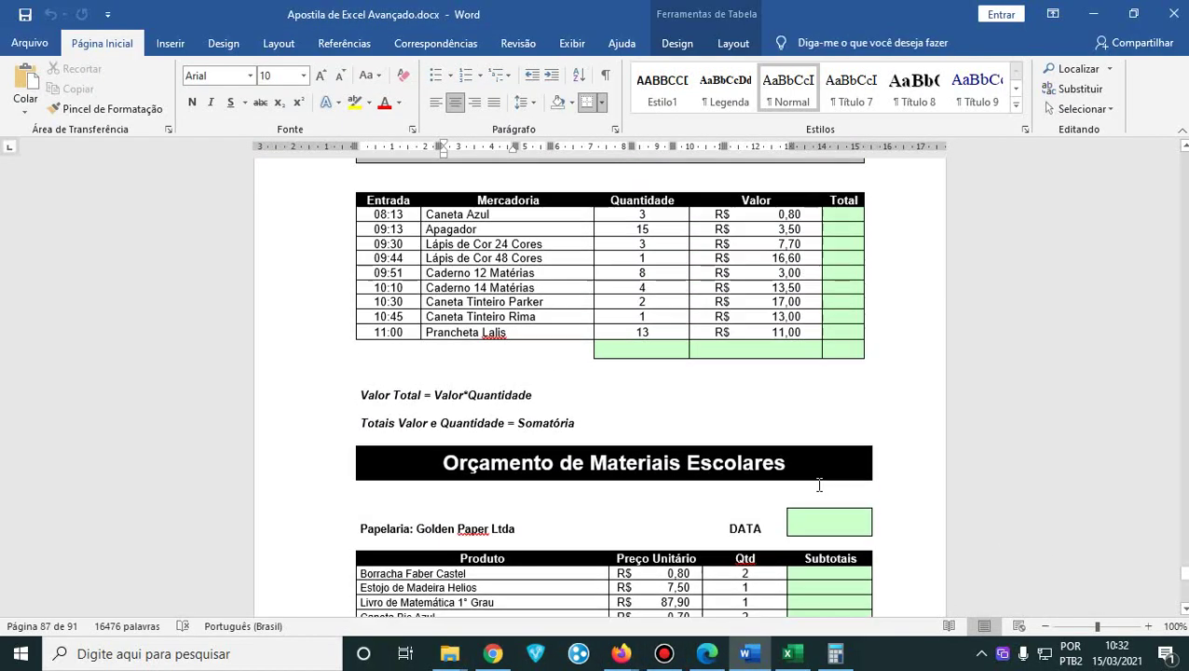
{"action": "scroll", "coordinate": [816, 483], "scroll_direction": "up", "scroll_amount": 20}
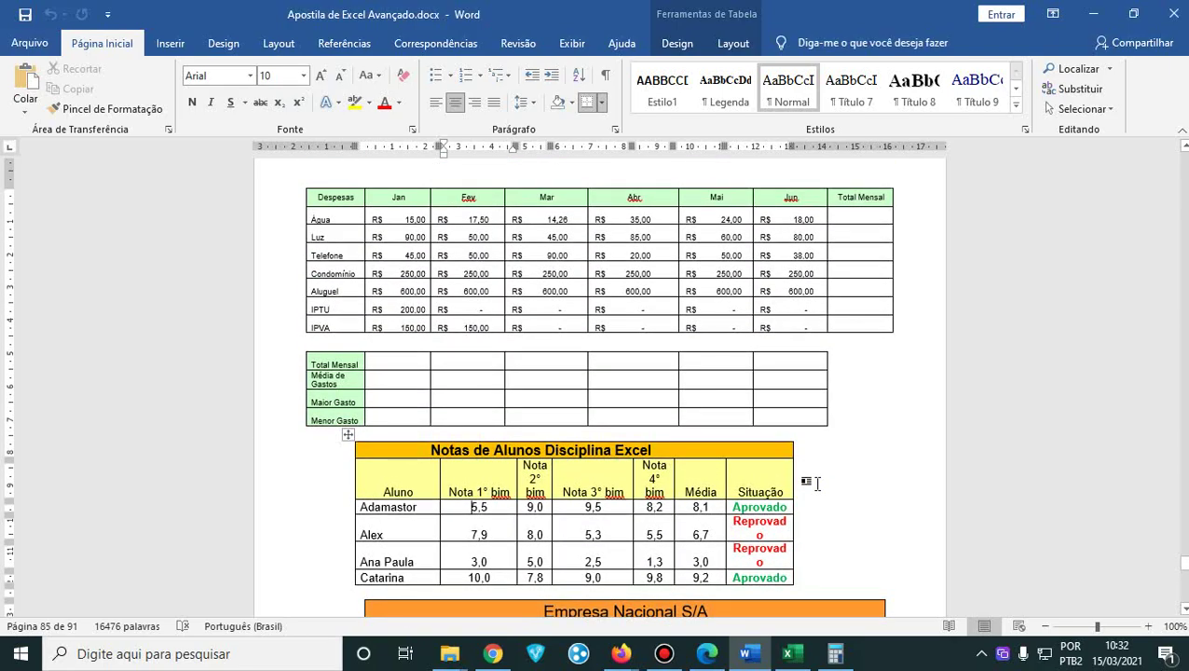
- Switch to the PDF handout in Edge and examine the Notas de Alunos Disciplina Excel table, especially its Situação column
{"action": "left_click", "coordinate": [707, 653]}
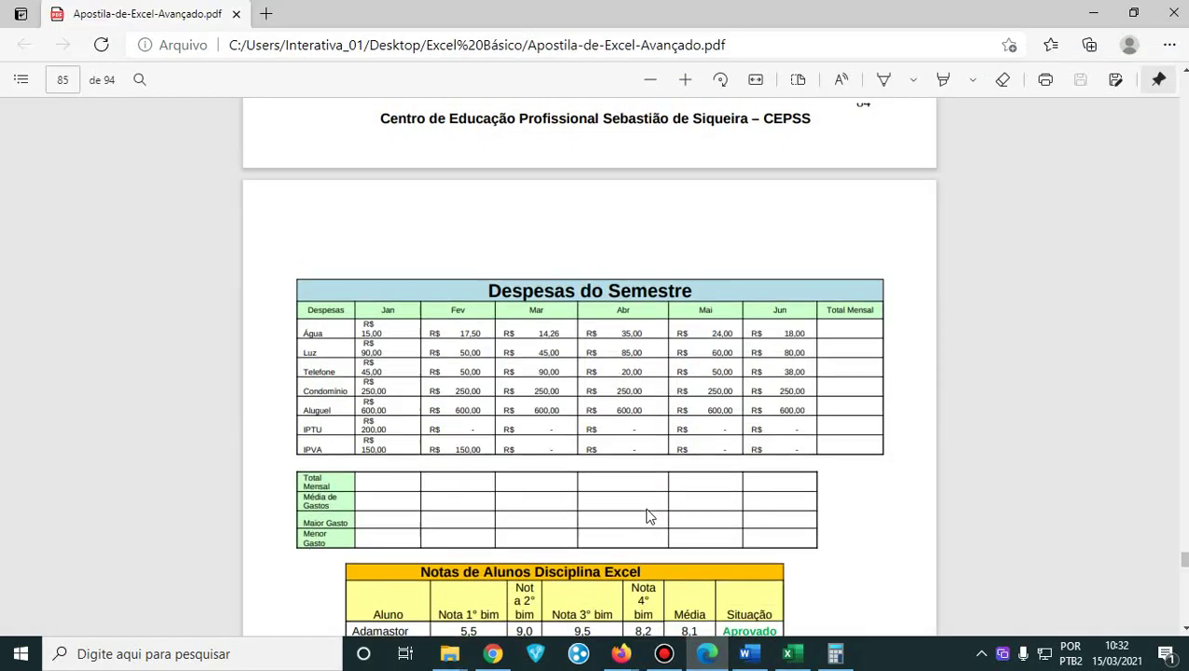
{"action": "scroll", "coordinate": [650, 514], "scroll_direction": "up", "scroll_amount": 4}
{"action": "scroll", "coordinate": [650, 513], "scroll_direction": "down", "scroll_amount": 10}
{"action": "scroll", "coordinate": [648, 505], "scroll_direction": "up", "scroll_amount": 4}
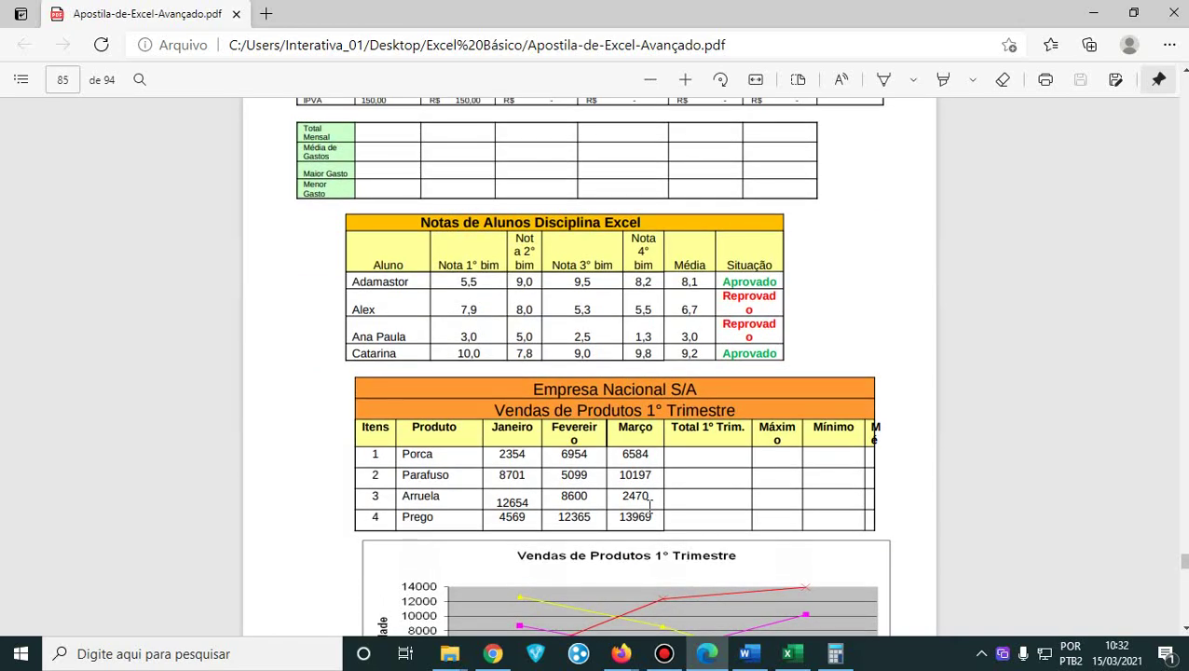
{"action": "left_click_drag", "start_coordinate": [420, 222], "coordinate": [780, 354]}
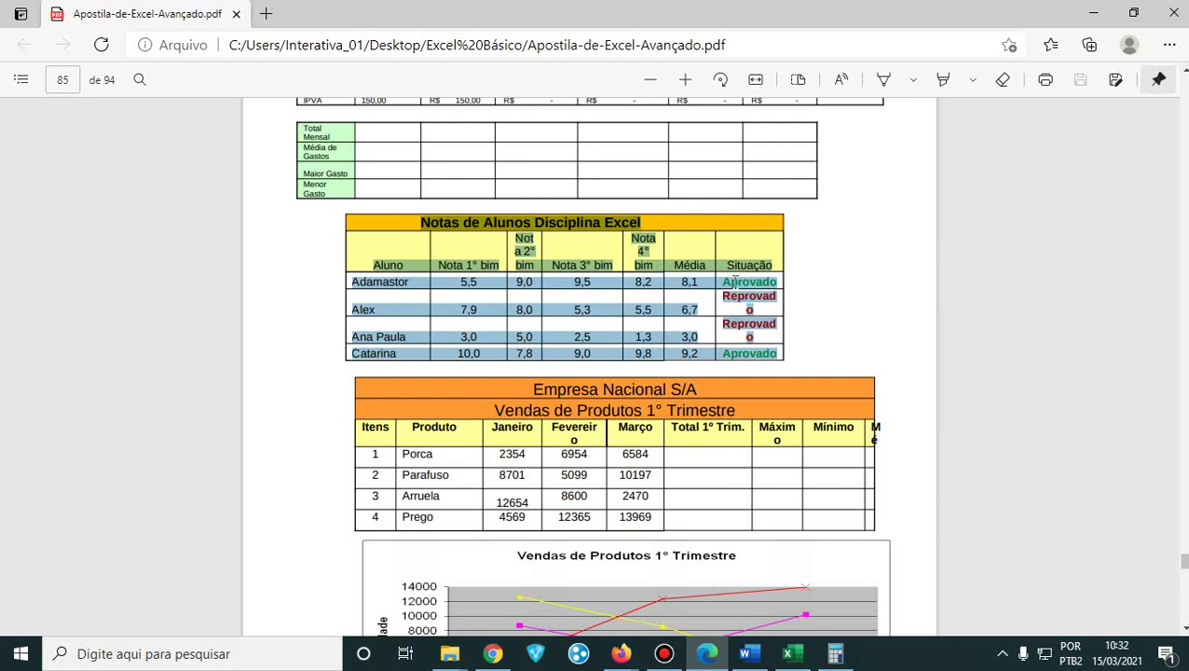
{"action": "left_click", "coordinate": [793, 343]}
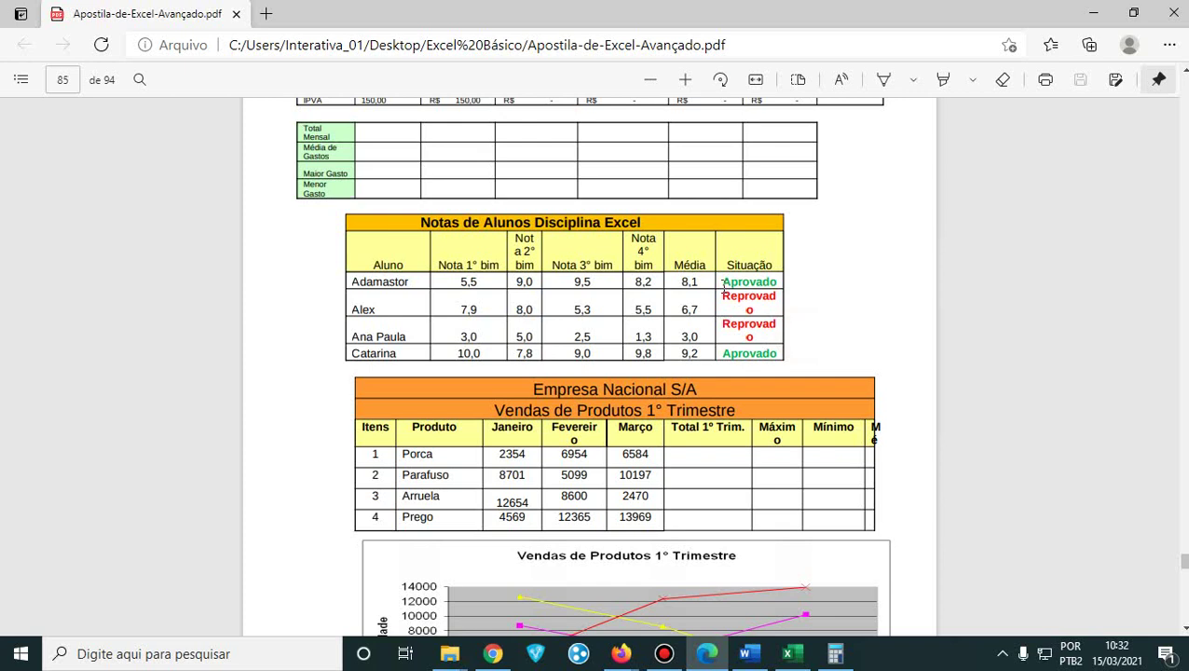
{"action": "left_click_drag", "start_coordinate": [722, 286], "coordinate": [789, 286]}
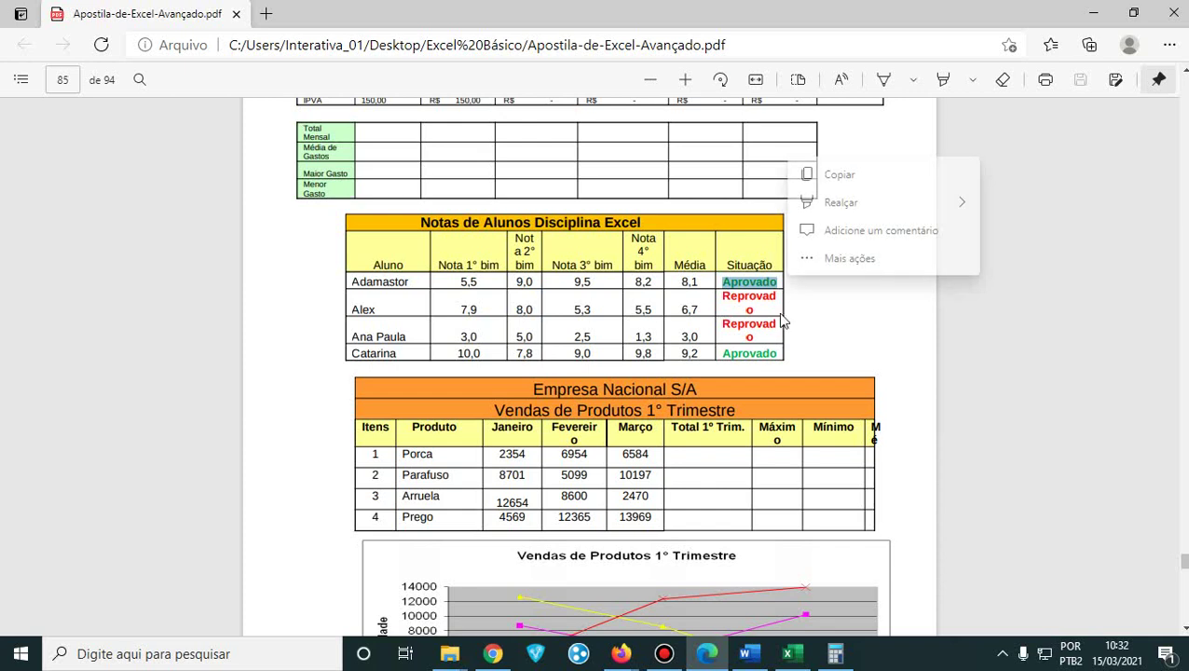
{"action": "left_click", "coordinate": [764, 310]}
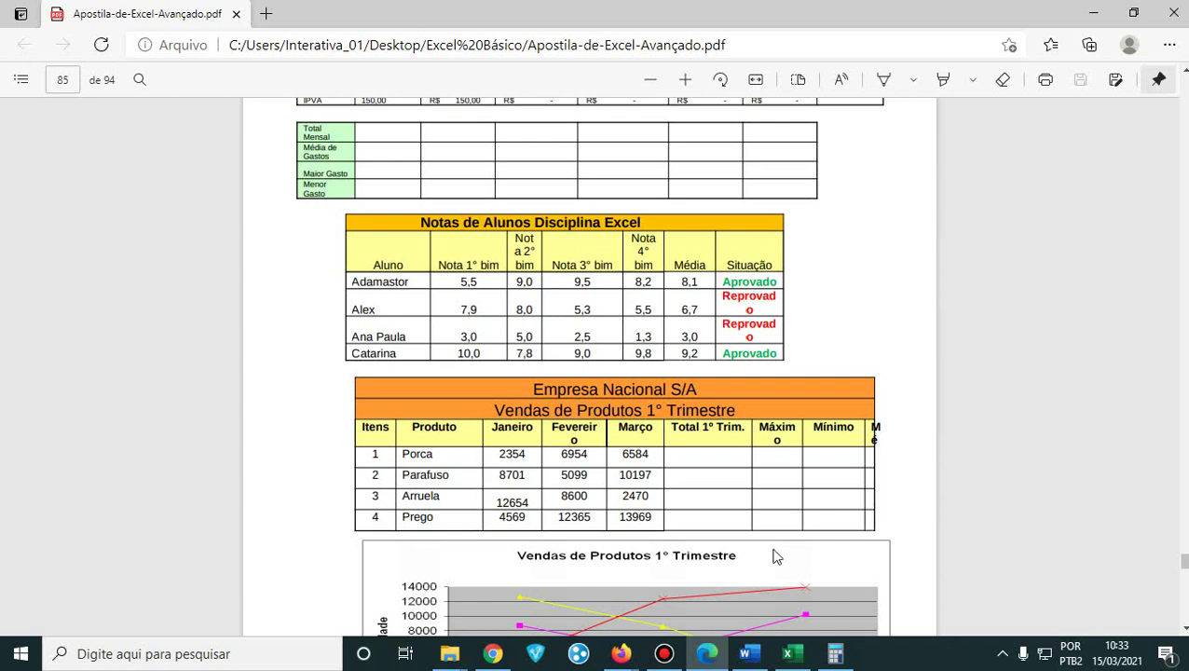
- Switch back to the Word document and copy the Notas de Alunos Disciplina Excel table using its whole-table selection
{"action": "left_click", "coordinate": [745, 653]}
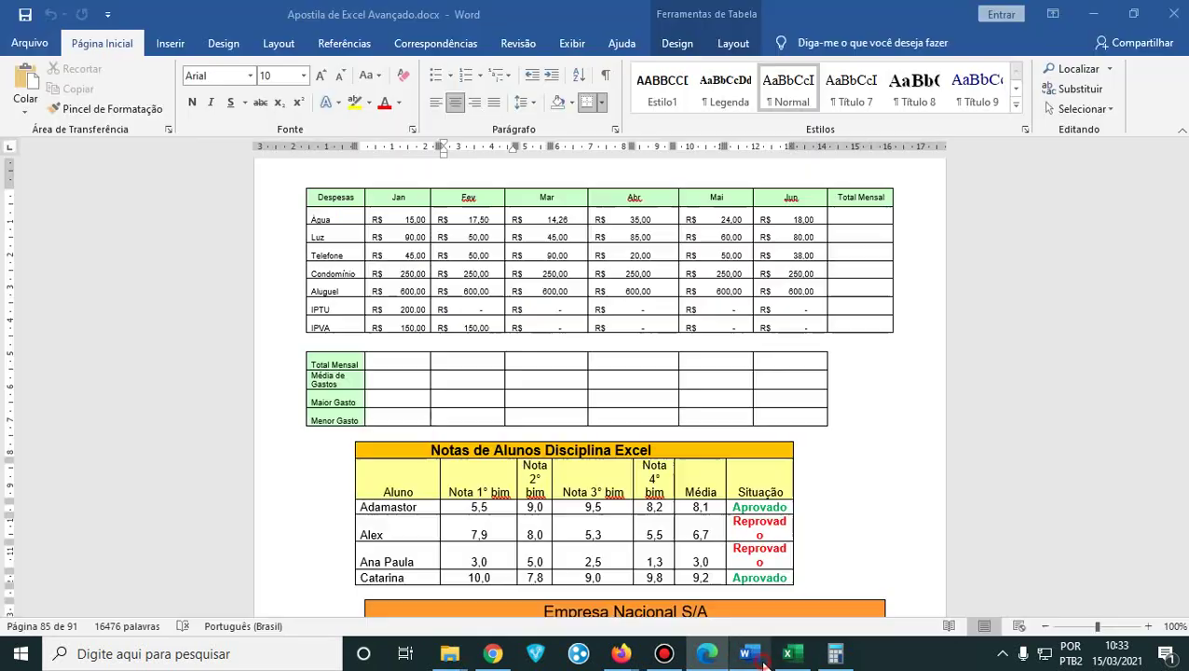
{"action": "scroll", "coordinate": [589, 465], "scroll_direction": "down", "scroll_amount": 1}
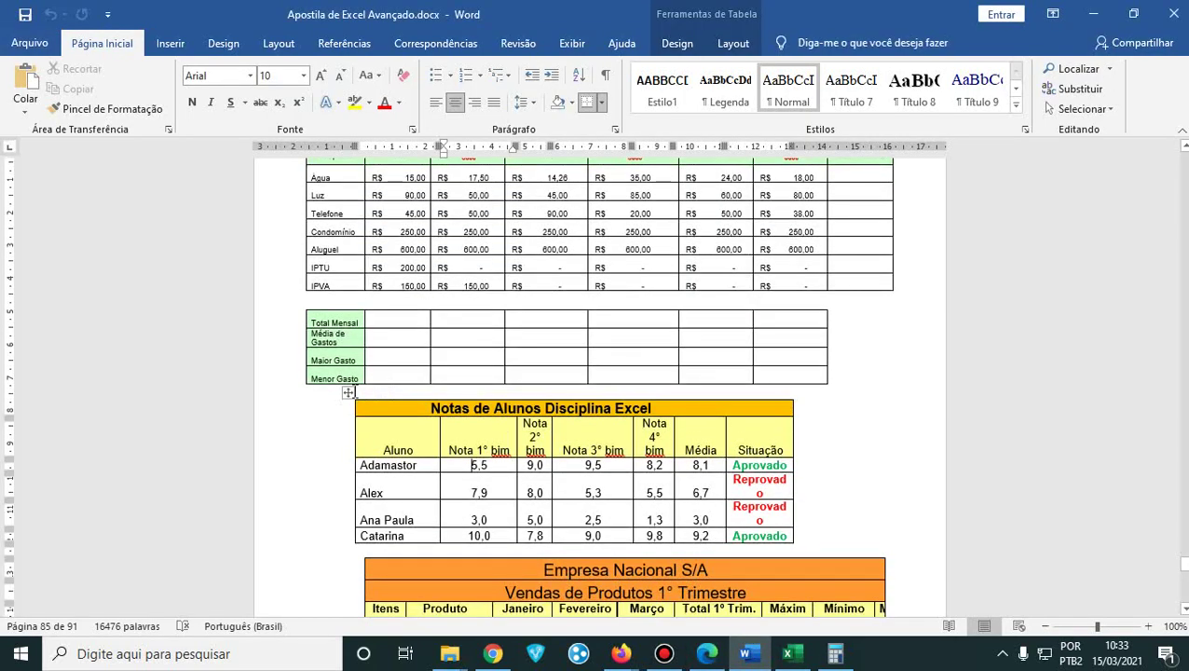
{"action": "left_click", "coordinate": [344, 395]}
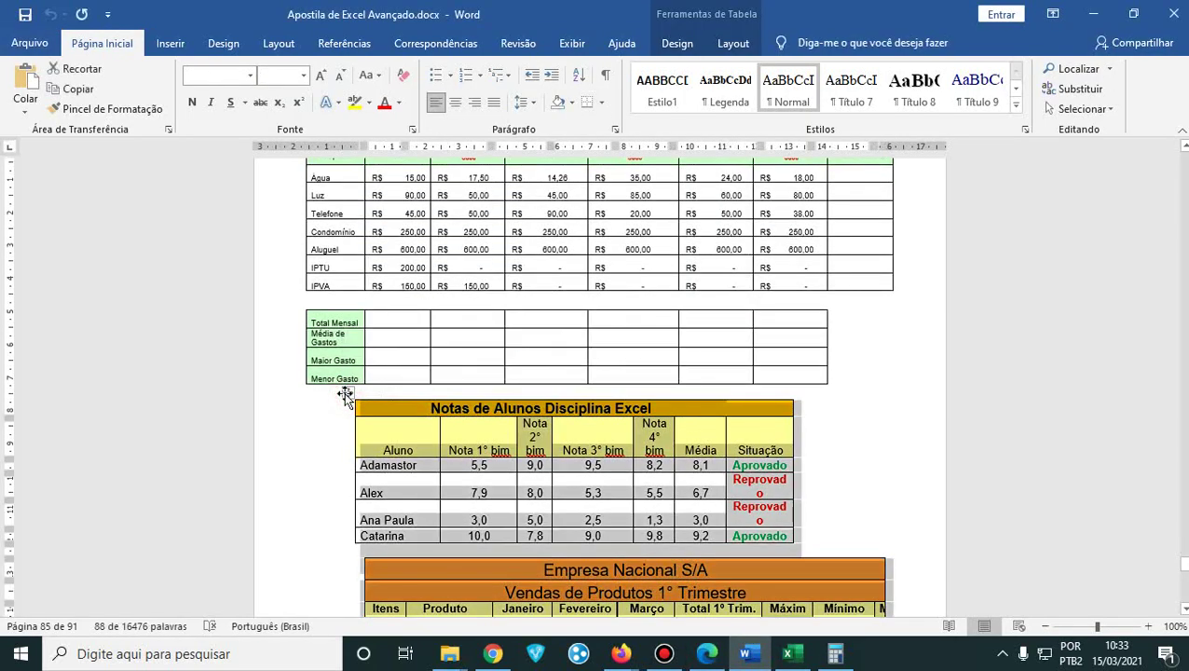
- Switch to the Pasta2 workbook in Excel and add a new worksheet after Planilha2
{"action": "left_click", "coordinate": [1092, 14]}
{"action": "left_click", "coordinate": [1093, 14]}
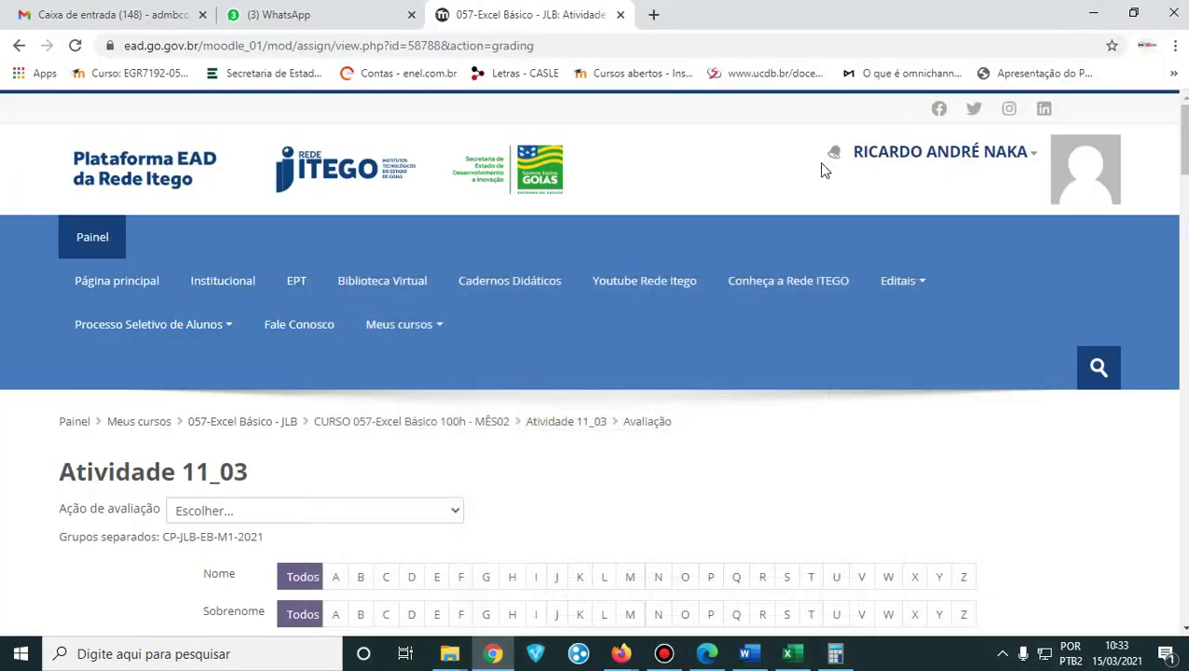
{"action": "left_click", "coordinate": [1086, 14]}
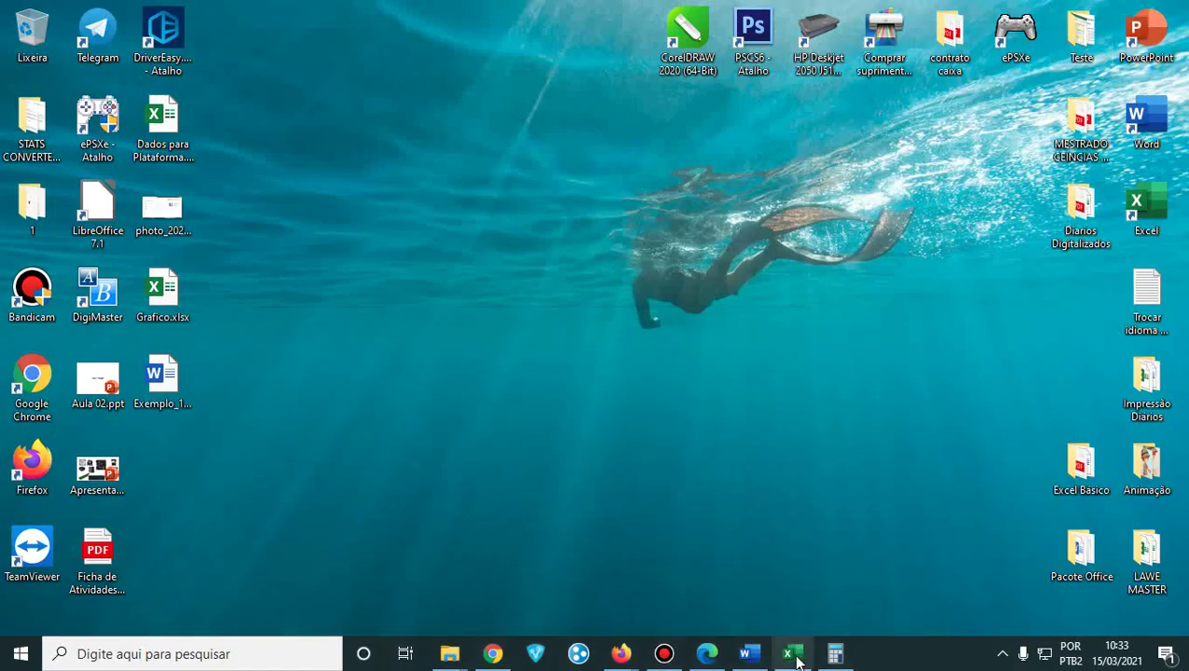
{"action": "left_click", "coordinate": [790, 654]}
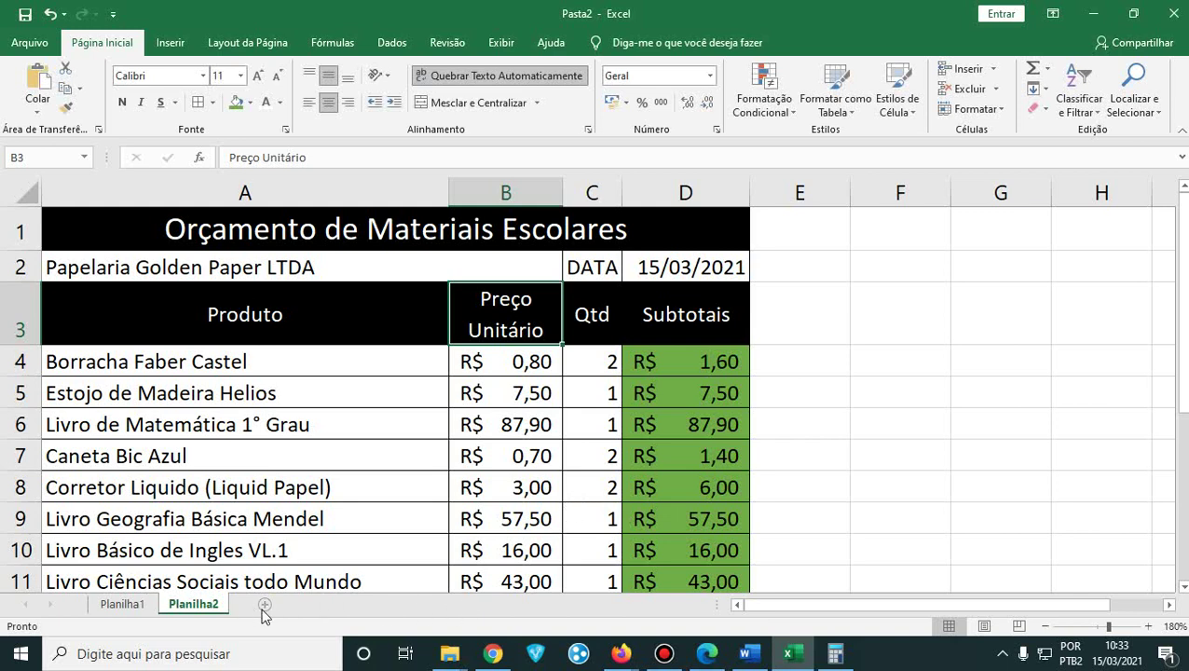
{"action": "left_click", "coordinate": [265, 606]}
- Paste the copied Word tables and chart into the new worksheet starting at cell A1
{"action": "key", "text": "ctrl+v"}
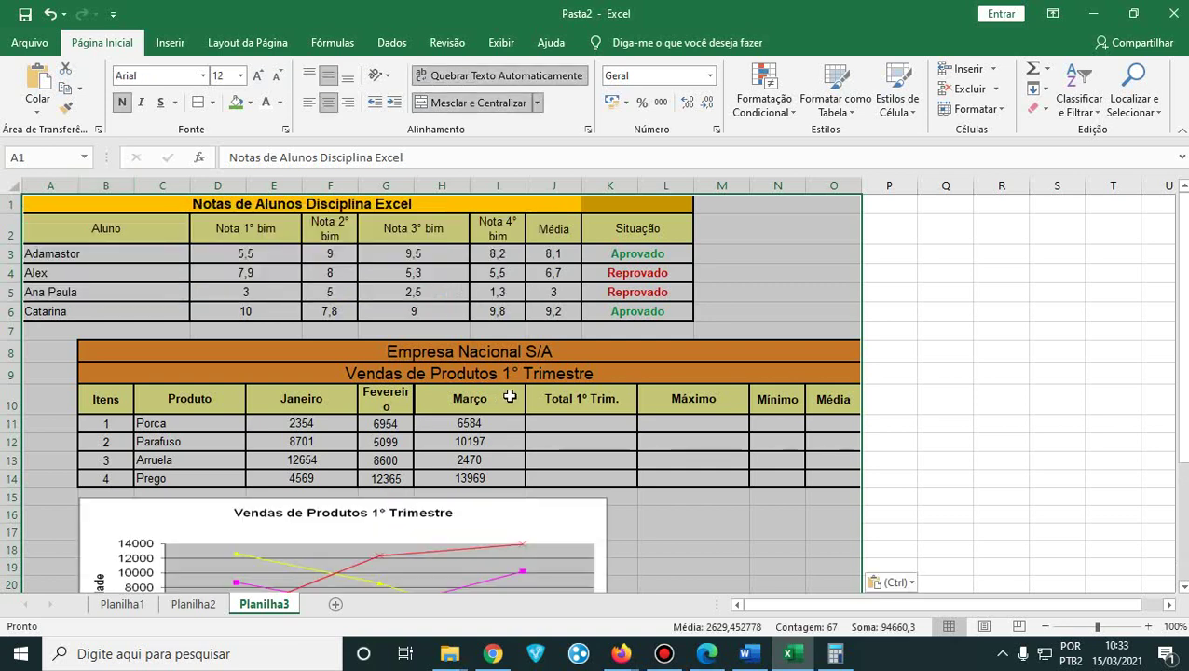
{"action": "left_click", "coordinate": [376, 360]}
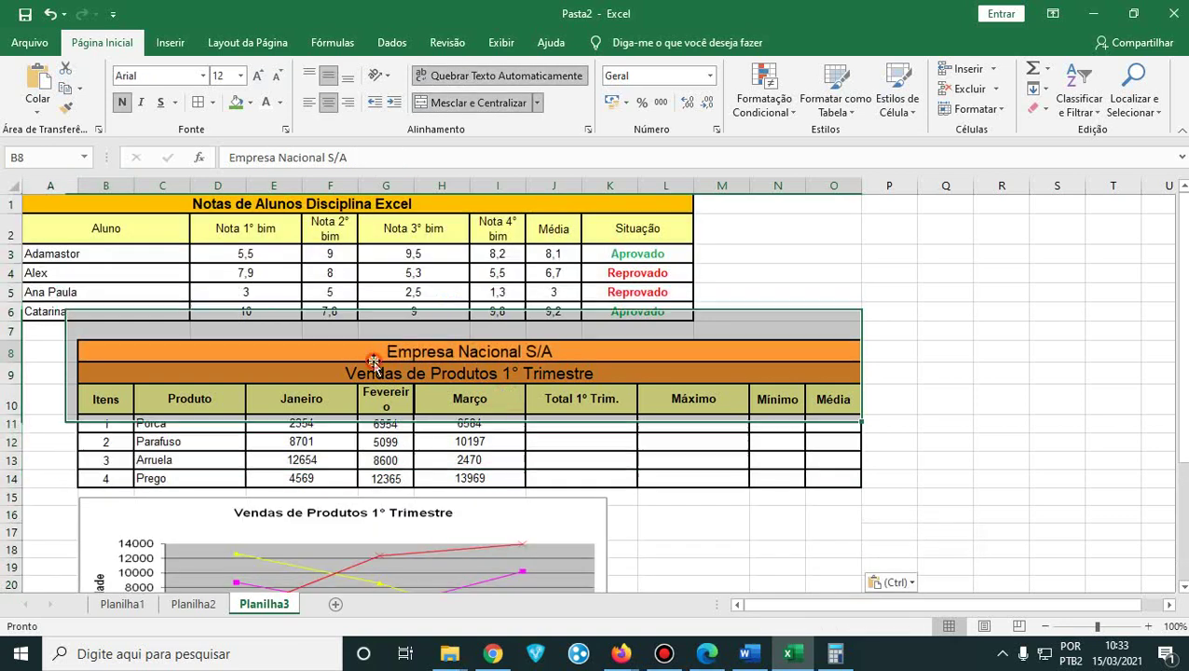
{"action": "left_click", "coordinate": [373, 331]}
{"action": "left_click_drag", "start_coordinate": [387, 331], "coordinate": [487, 596]}
{"action": "right_click", "coordinate": [604, 431]}
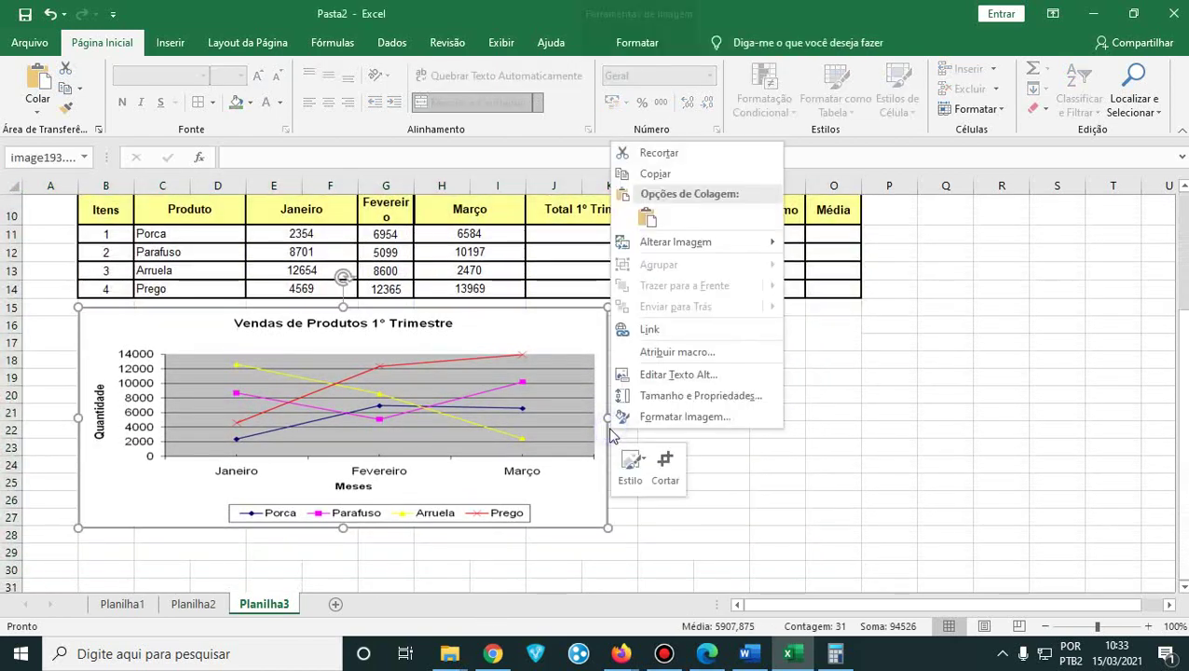
{"action": "left_click", "coordinate": [732, 520]}
- Delete entire rows 7 to 30 holding the Empresa Nacional S/A sales table and its chart
{"action": "left_click_drag", "start_coordinate": [974, 565], "coordinate": [43, 366]}
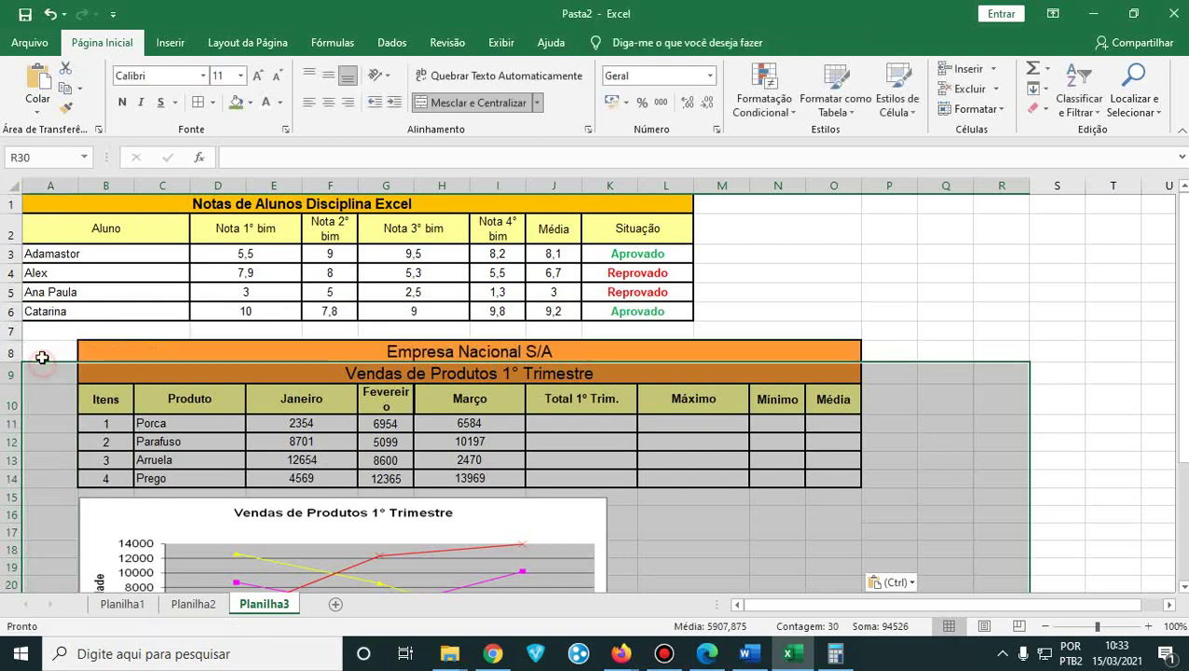
{"action": "left_click_drag", "start_coordinate": [111, 310], "coordinate": [111, 310]}
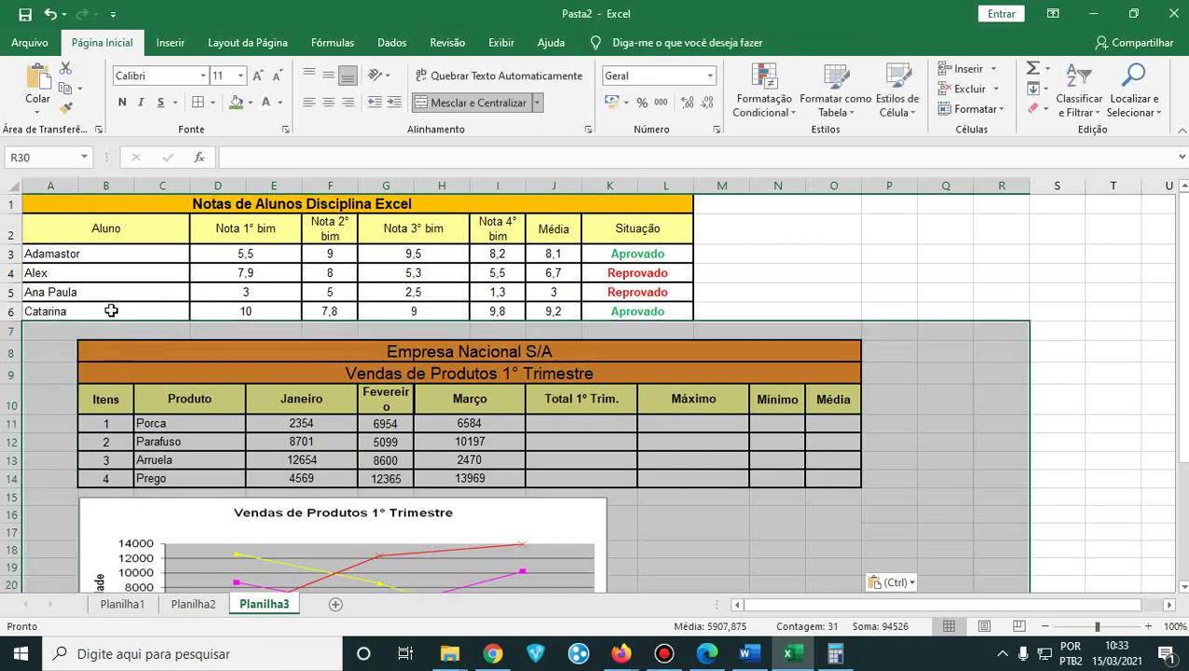
{"action": "right_click", "coordinate": [460, 333]}
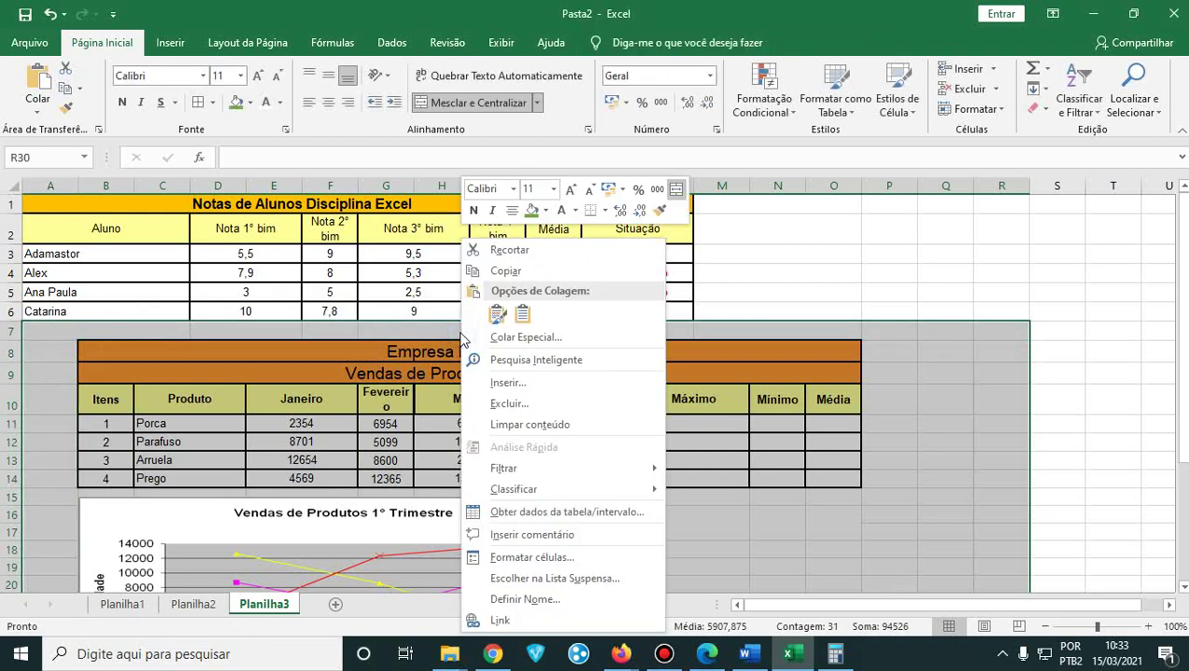
{"action": "left_click", "coordinate": [563, 404]}
{"action": "left_click", "coordinate": [536, 404]}
{"action": "left_click", "coordinate": [539, 451]}
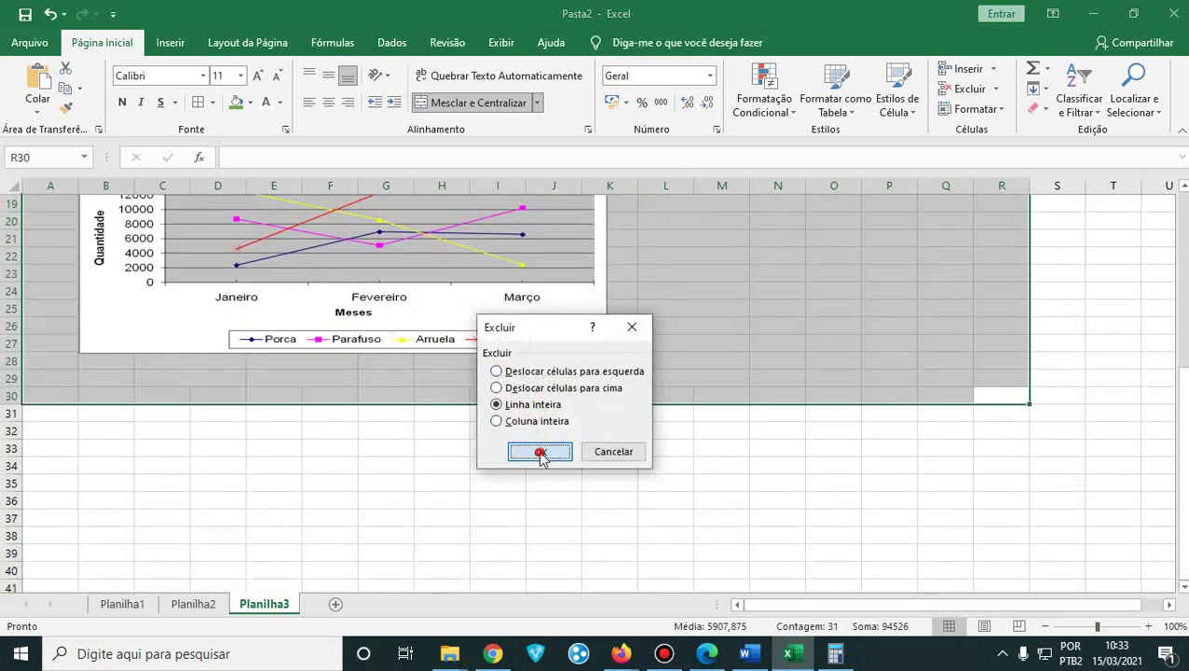
{"action": "left_click", "coordinate": [514, 427]}
{"action": "left_click", "coordinate": [275, 333]}
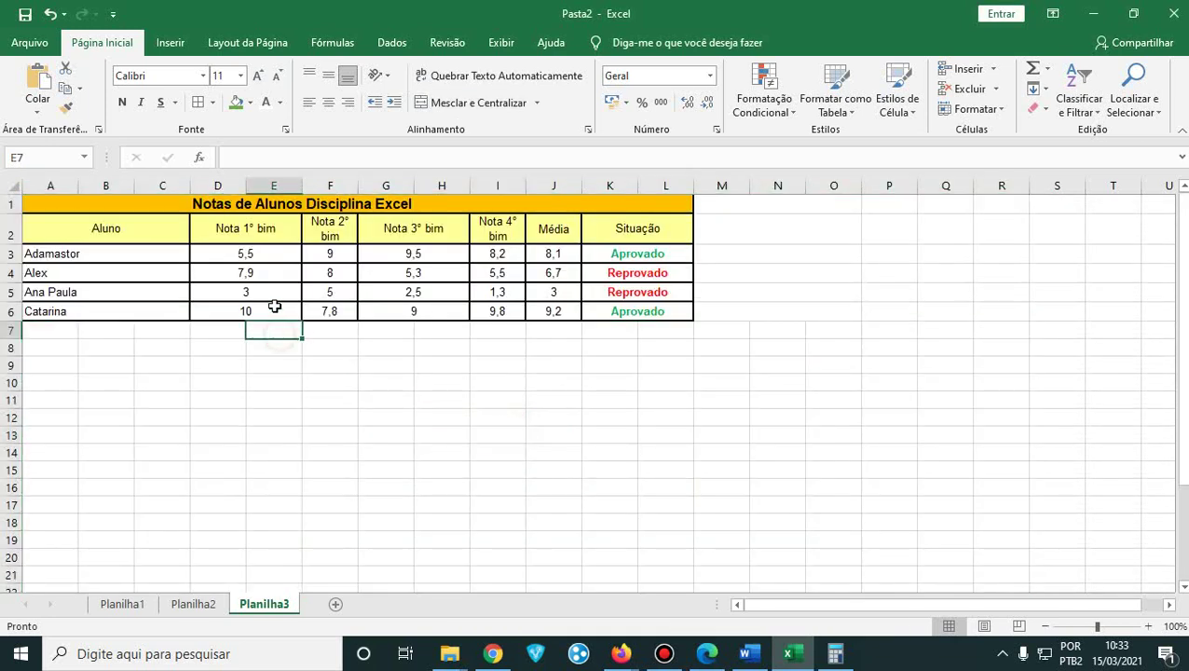
- Merge and center the Notas de Alunos Disciplina Excel title across A1:L1
{"action": "left_click", "coordinate": [346, 209]}
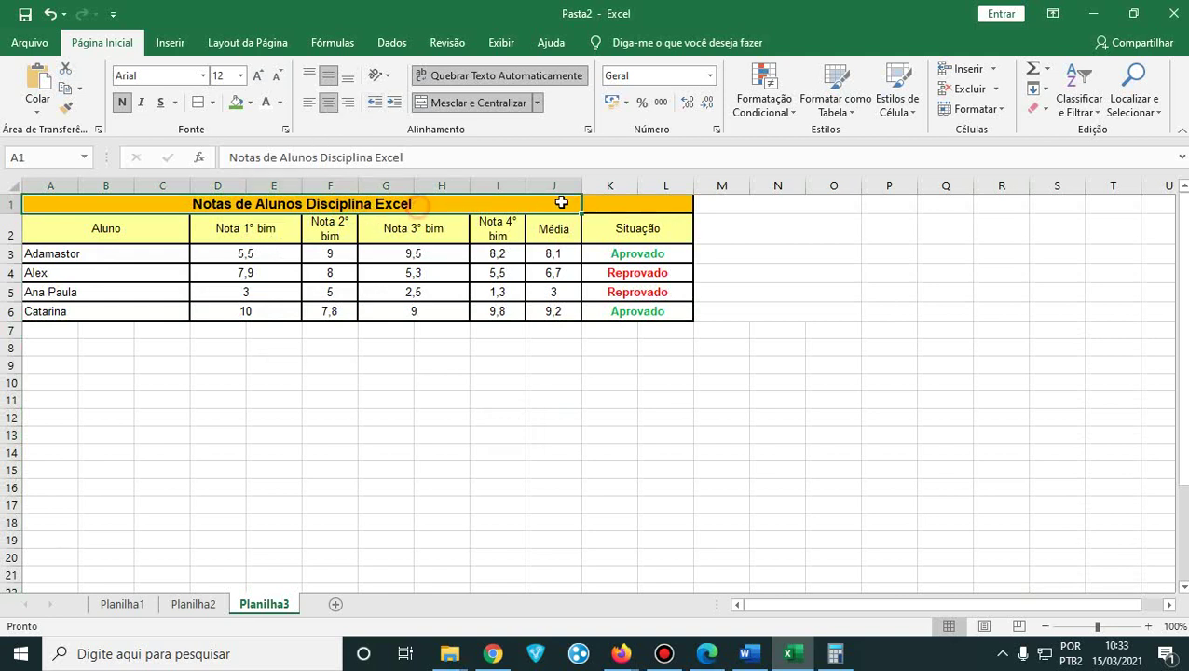
{"action": "left_click_drag", "start_coordinate": [557, 199], "coordinate": [685, 203]}
{"action": "left_click", "coordinate": [466, 102]}
{"action": "left_click", "coordinate": [466, 103]}
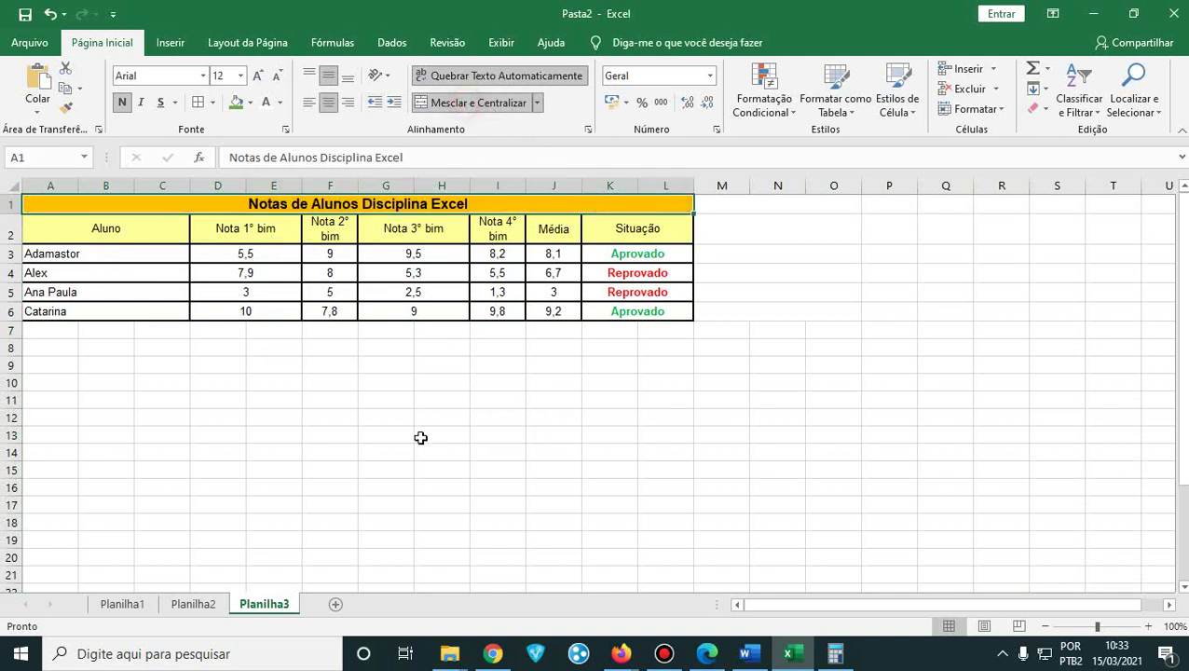
{"action": "left_click", "coordinate": [424, 449]}
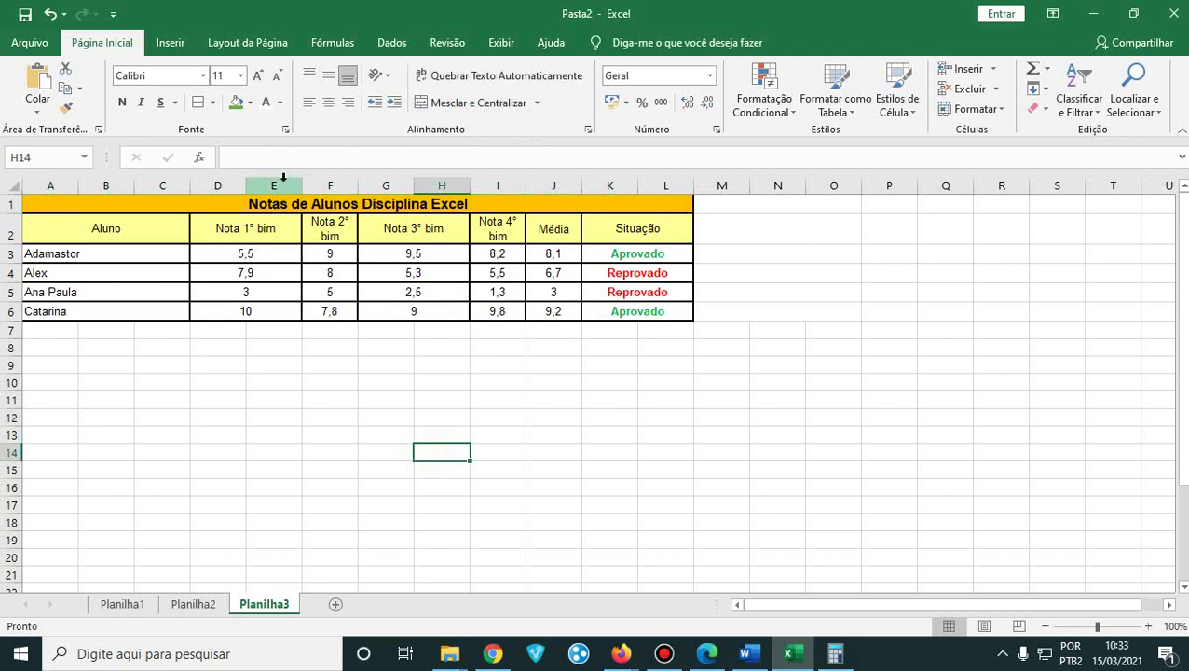
- Try to unmerge the cells crossing column B, and undo it
{"action": "left_click", "coordinate": [105, 185]}
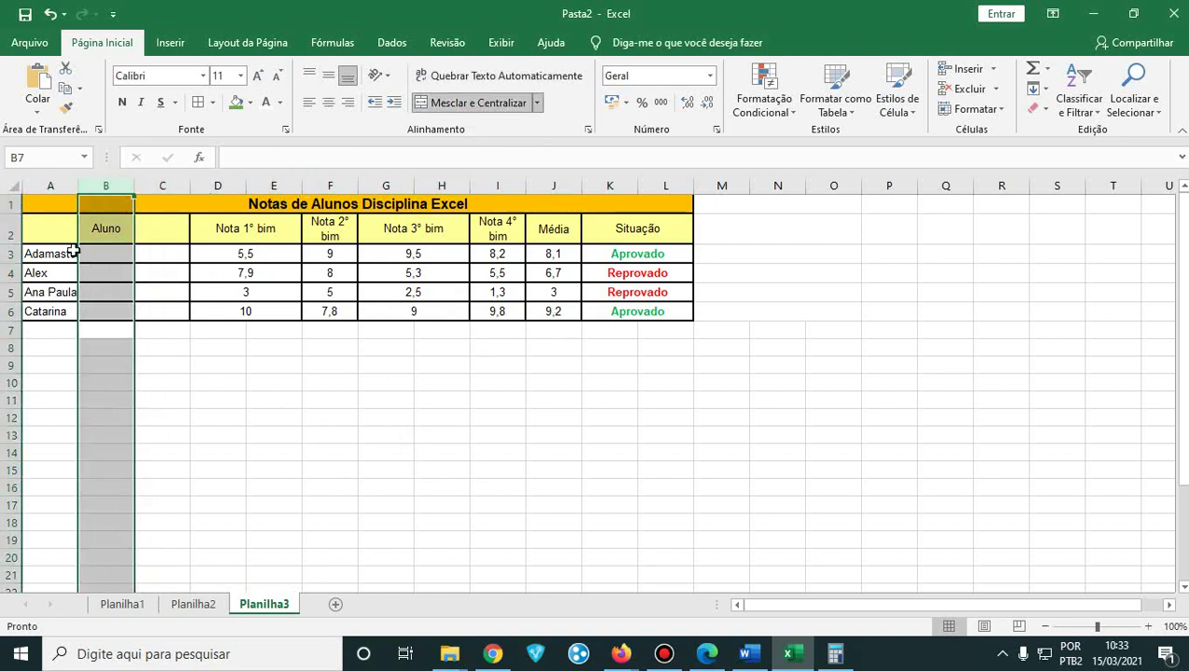
{"action": "key", "text": "ctrl+z"}
- Examine how the title, Aluno header, student name and first-term grade cells are merged in the pasted table
{"action": "left_click", "coordinate": [58, 228]}
{"action": "left_click", "coordinate": [66, 250]}
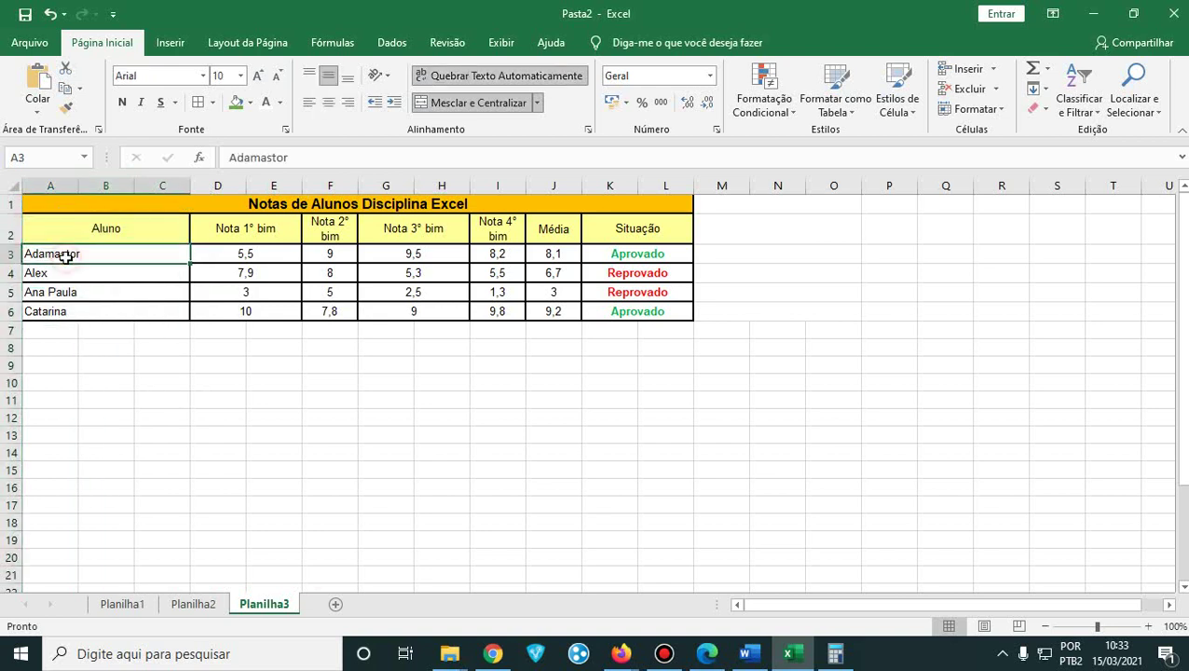
{"action": "left_click", "coordinate": [112, 256]}
{"action": "left_click", "coordinate": [108, 231]}
{"action": "left_click", "coordinate": [112, 205]}
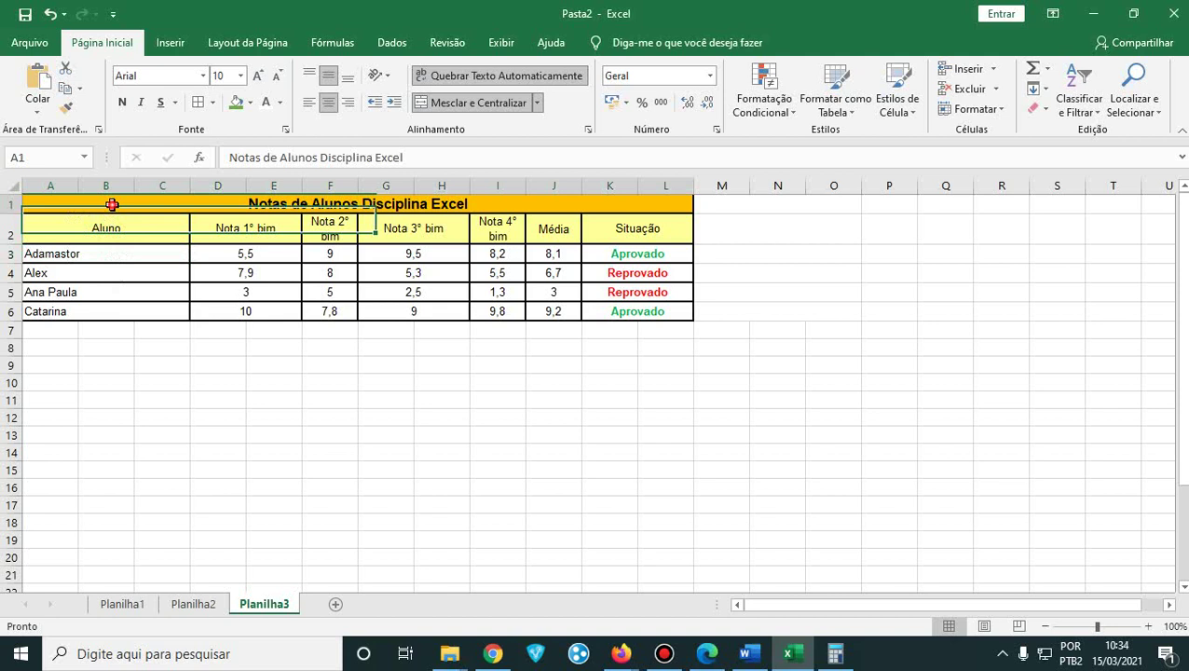
{"action": "left_click", "coordinate": [98, 273]}
{"action": "left_click", "coordinate": [98, 311]}
{"action": "left_click", "coordinate": [103, 252]}
{"action": "left_click", "coordinate": [244, 255]}
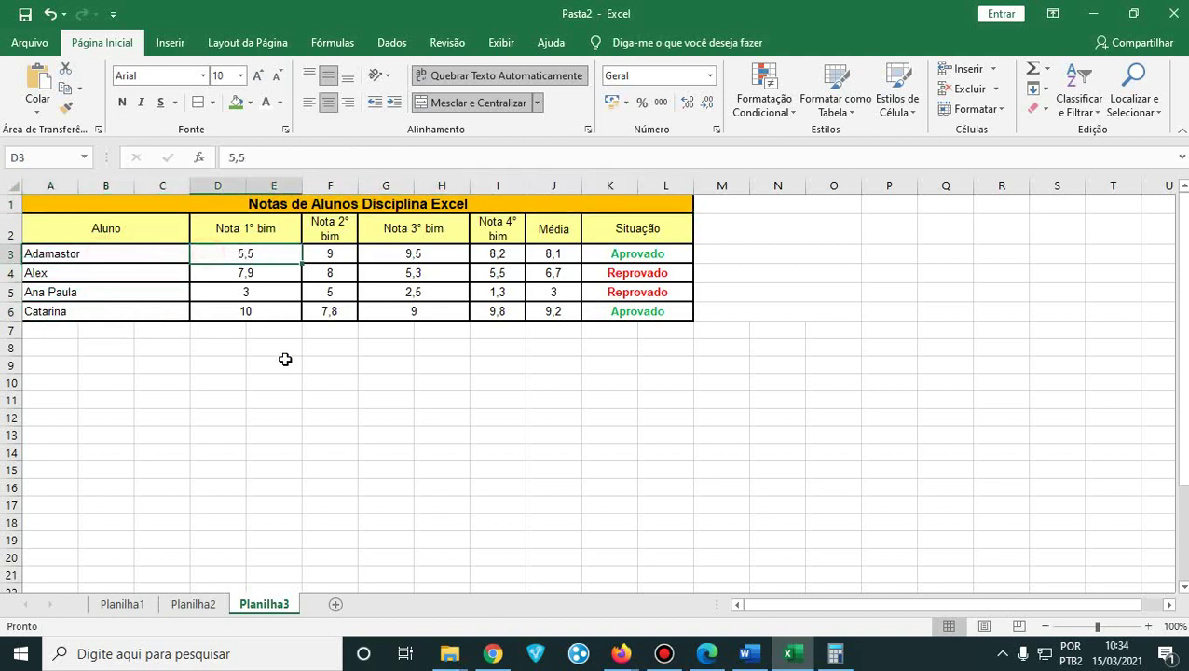
- Undo the title merge, row deletion and table paste, and return to the empty Planilha3 worksheet
{"action": "key", "text": "ctrl+z"}
{"action": "key", "text": "ctrl+z"}
{"action": "key", "text": "ctrl+z"}
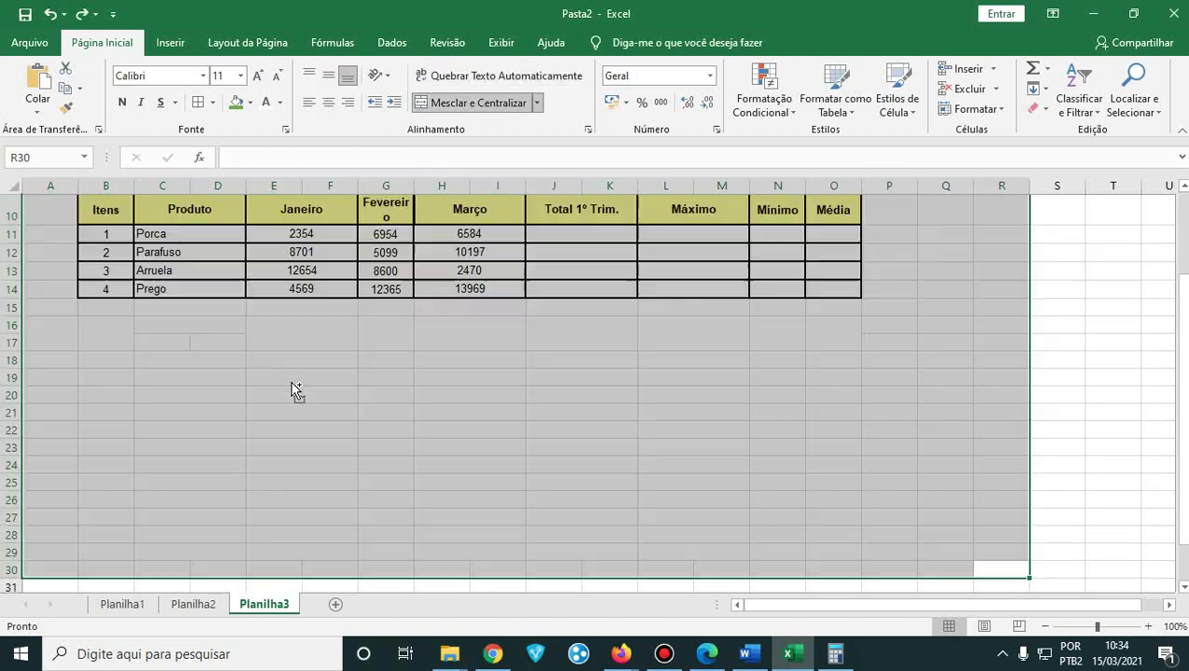
{"action": "key", "text": "ctrl+z"}
{"action": "key", "text": "ctrl+z"}
{"action": "key", "text": "ctrl+z"}
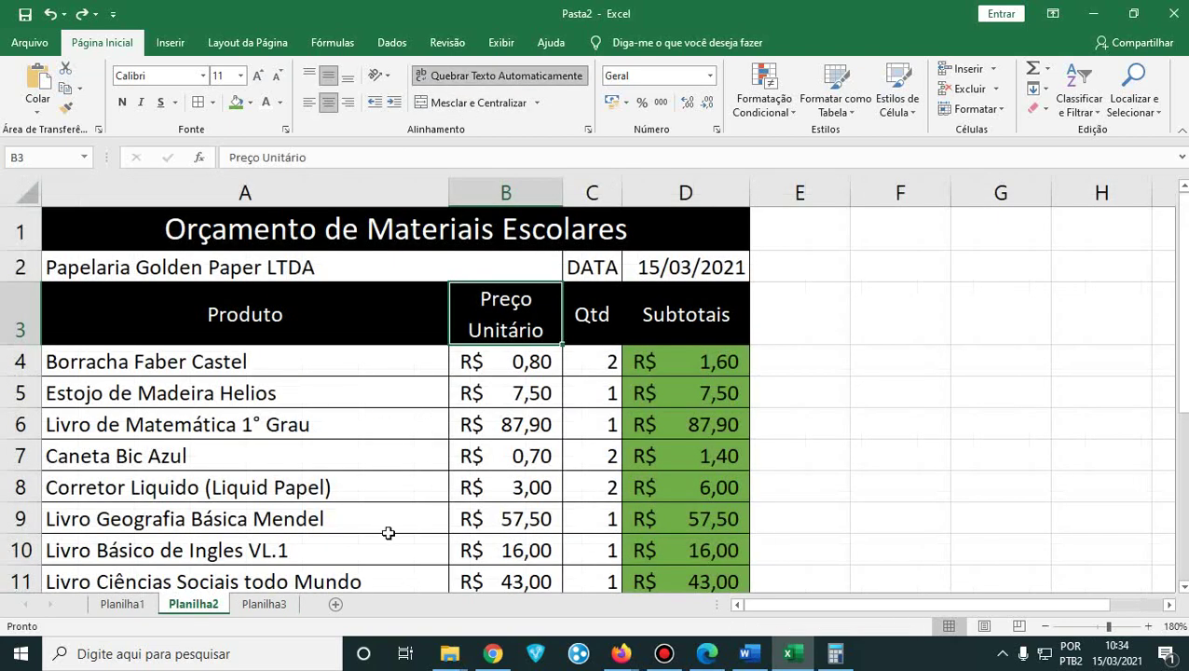
{"action": "left_click", "coordinate": [265, 605]}
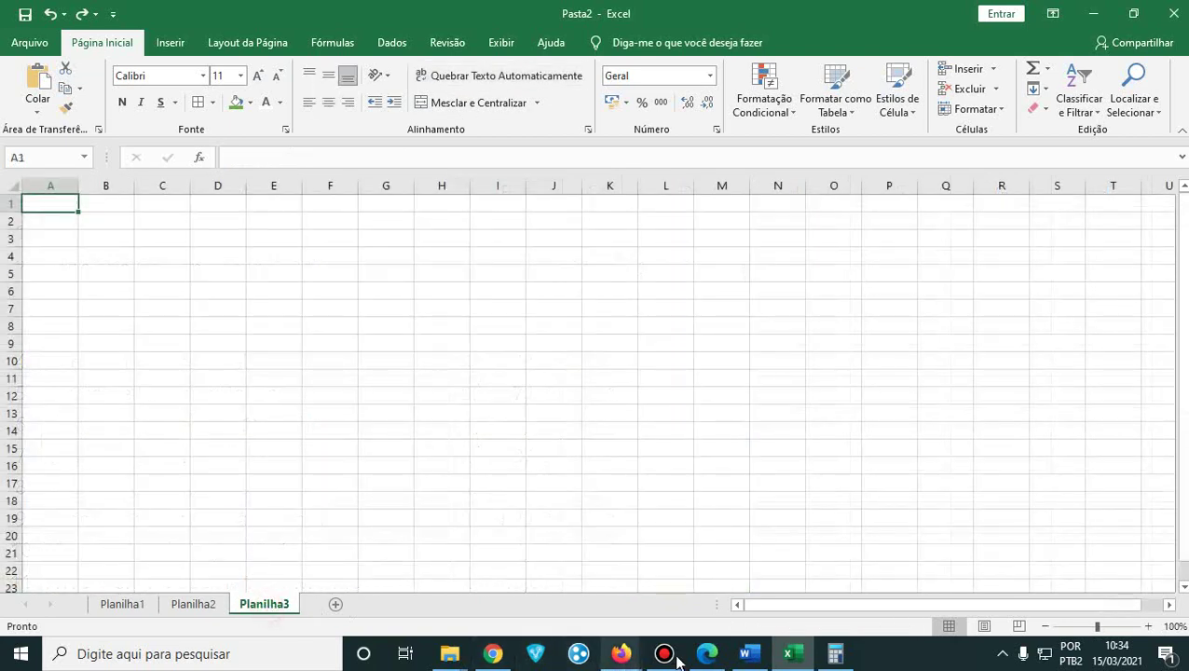
- Copy the Notas de Alunos Disciplina Excel table from the Word document and paste it at A1 of Planilha3 in Excel, keeping source formatting
{"action": "left_click", "coordinate": [746, 657]}
{"action": "left_click", "coordinate": [426, 485]}
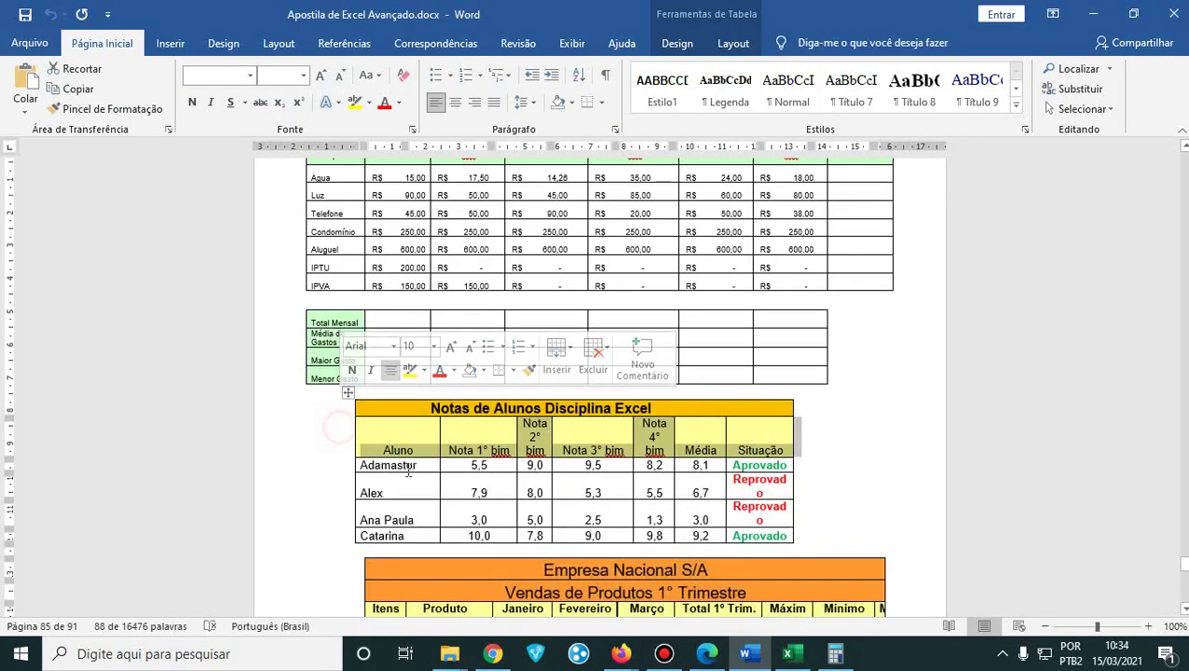
{"action": "left_click_drag", "start_coordinate": [788, 530], "coordinate": [390, 419]}
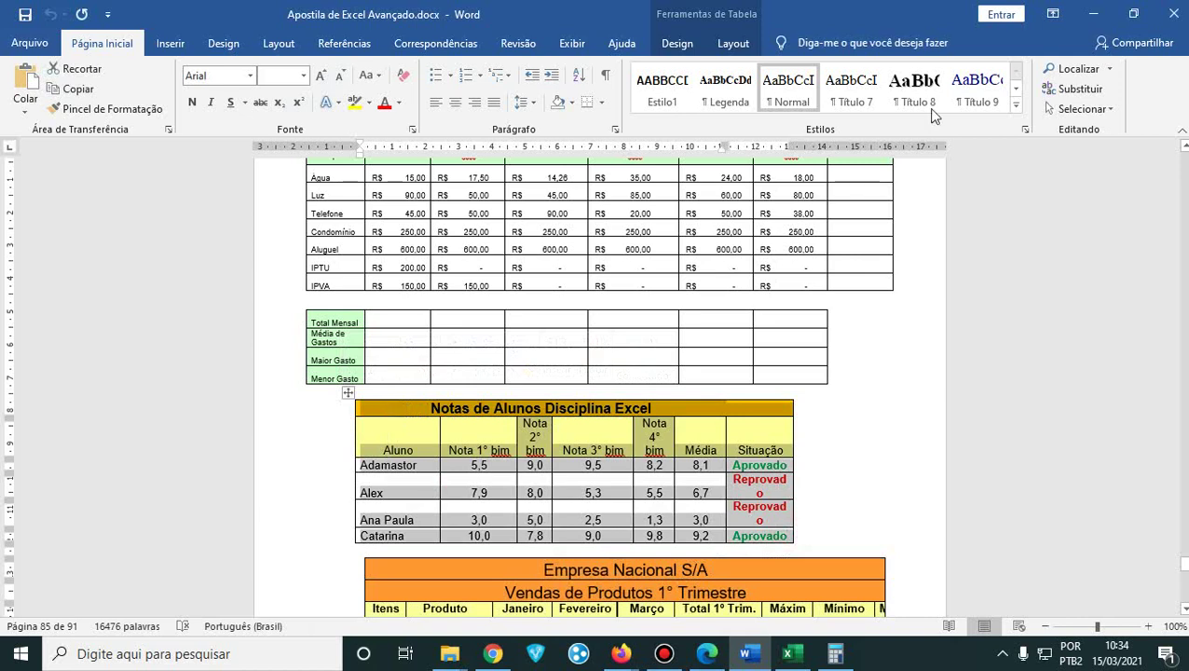
{"action": "key", "text": "alt+Tab"}
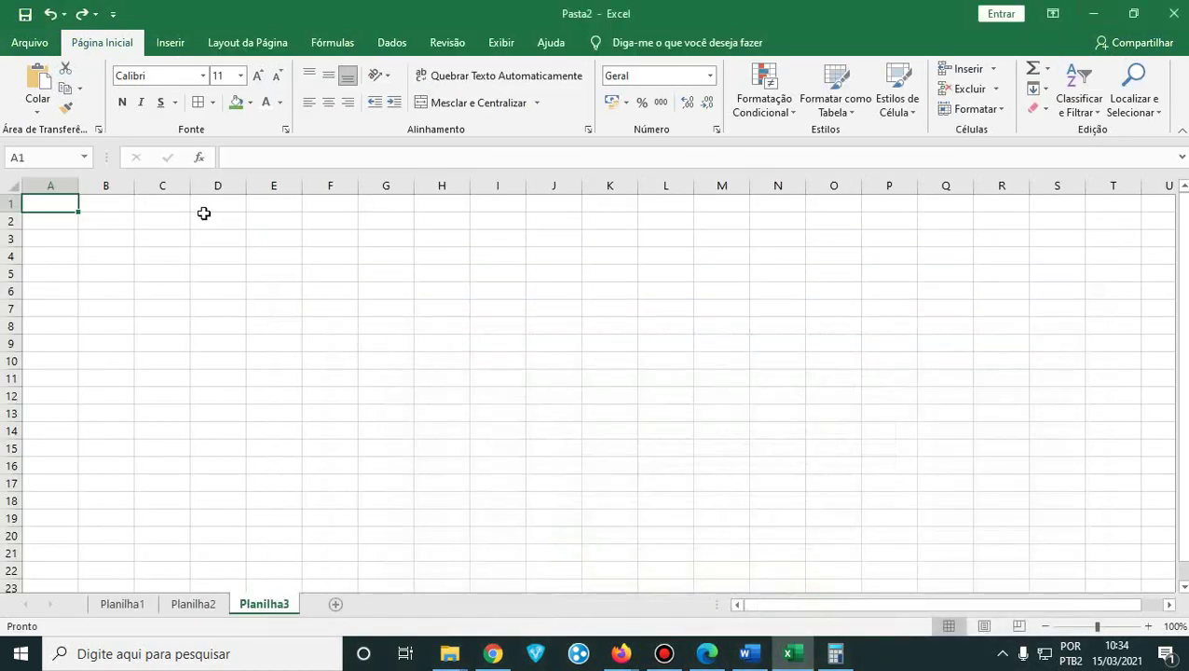
{"action": "right_click", "coordinate": [57, 204]}
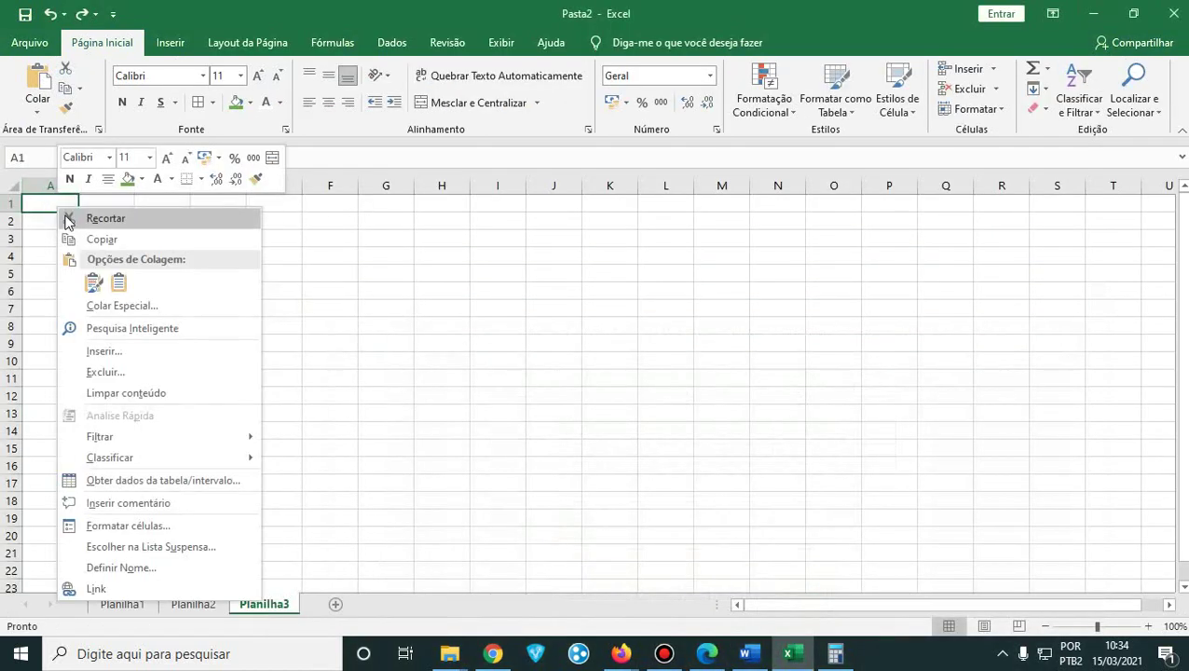
{"action": "left_click", "coordinate": [97, 281]}
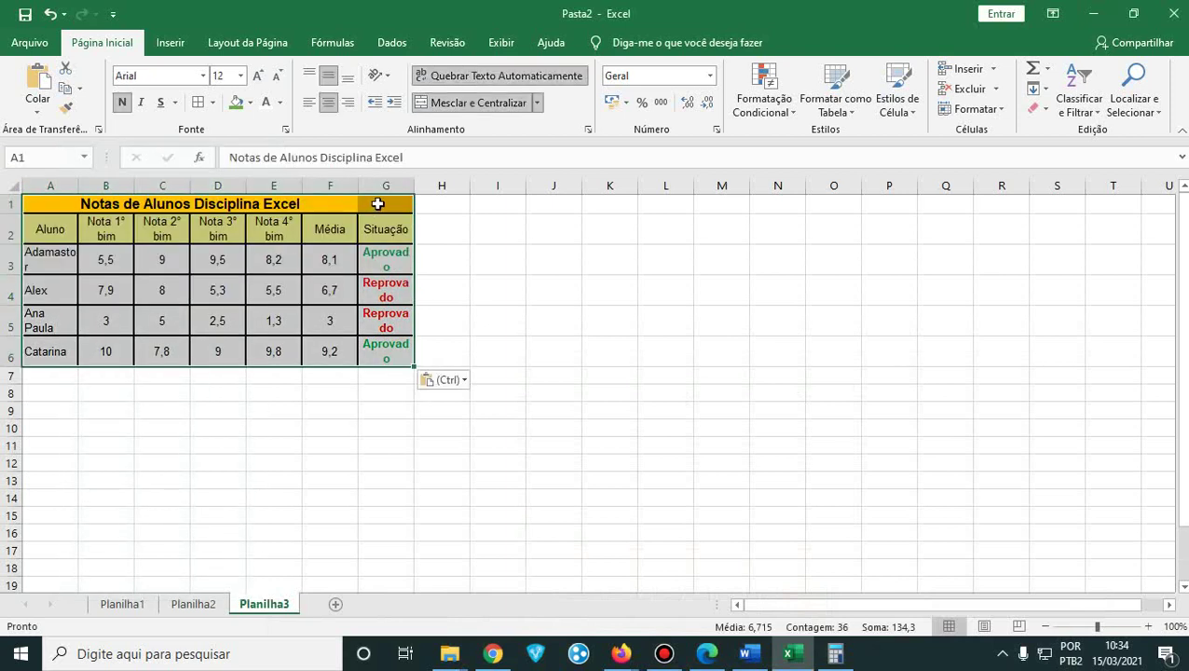
- Widen the Situação and Aluno columns so that every status and student name fits on one line
{"action": "left_click_drag", "start_coordinate": [414, 188], "coordinate": [428, 182]}
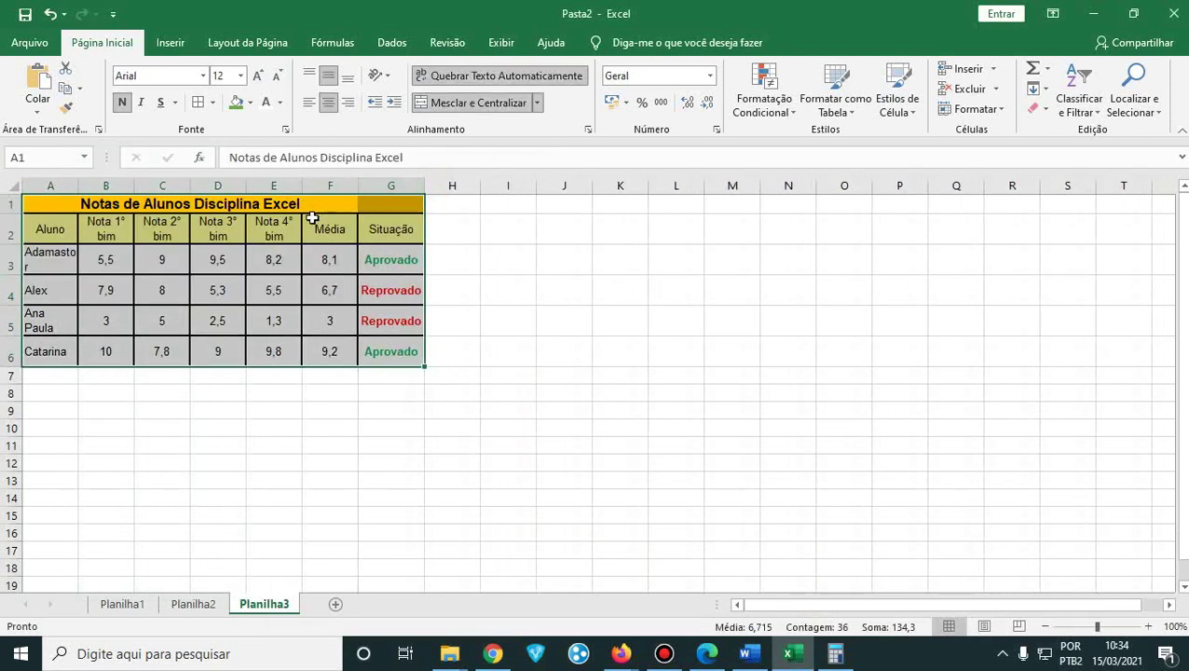
{"action": "left_click", "coordinate": [300, 233]}
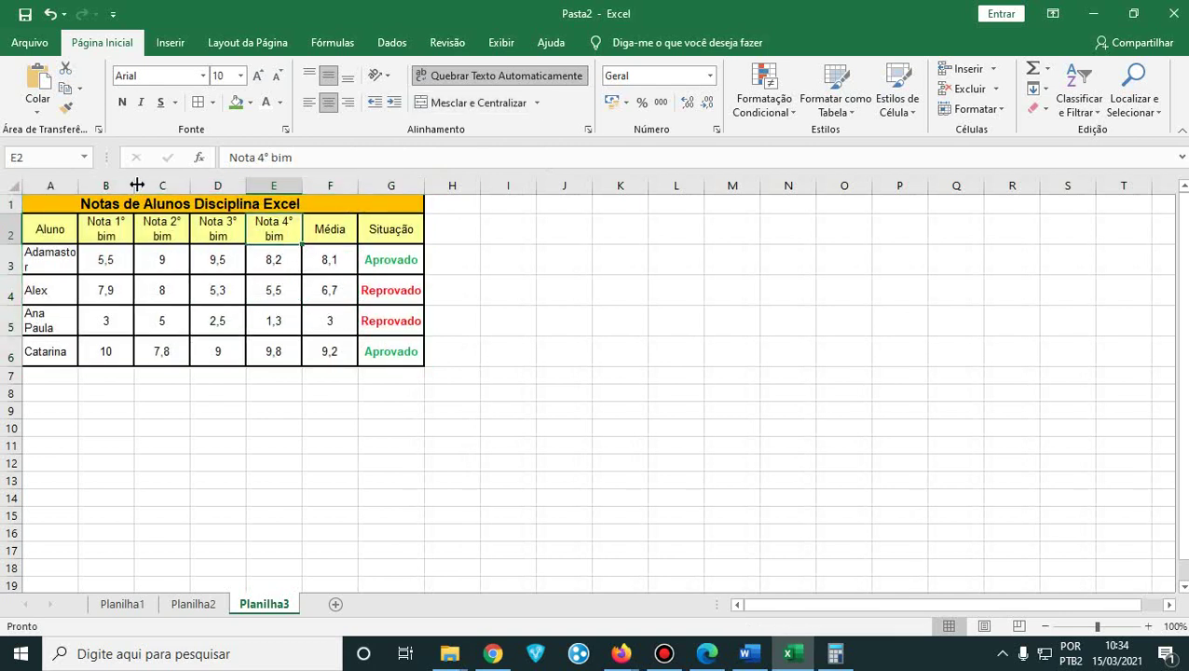
{"action": "left_click", "coordinate": [228, 287]}
{"action": "left_click", "coordinate": [110, 264]}
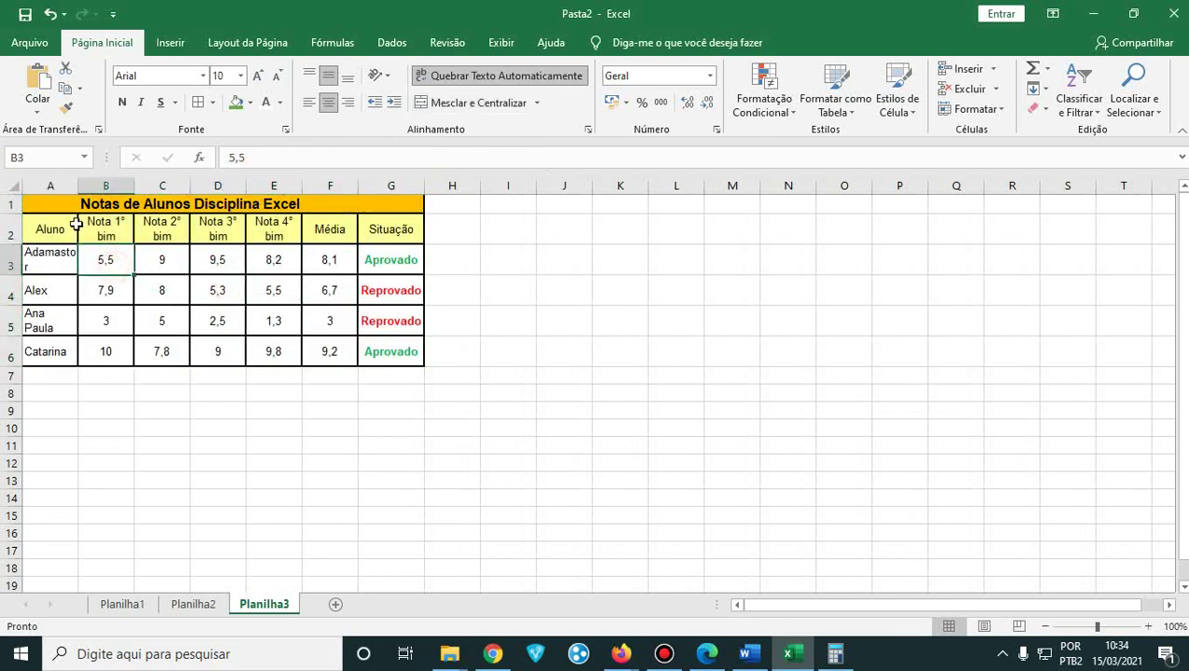
{"action": "left_click_drag", "start_coordinate": [78, 179], "coordinate": [119, 190]}
{"action": "double_click", "coordinate": [115, 189]}
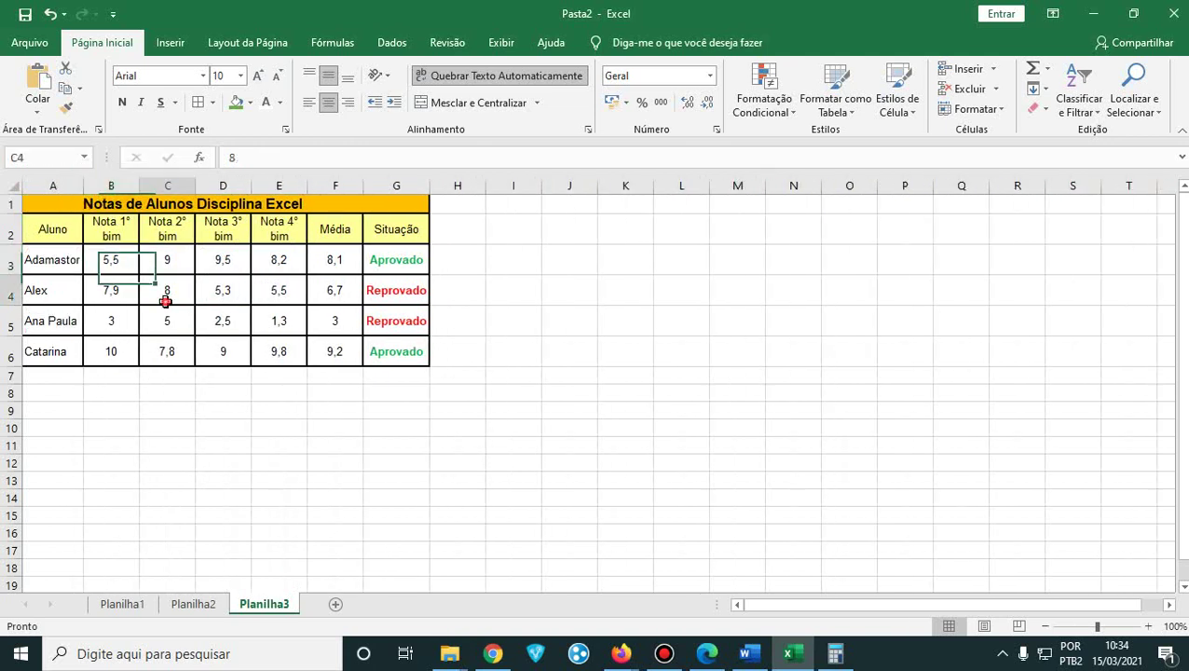
{"action": "left_click", "coordinate": [327, 404]}
{"action": "left_click", "coordinate": [218, 285]}
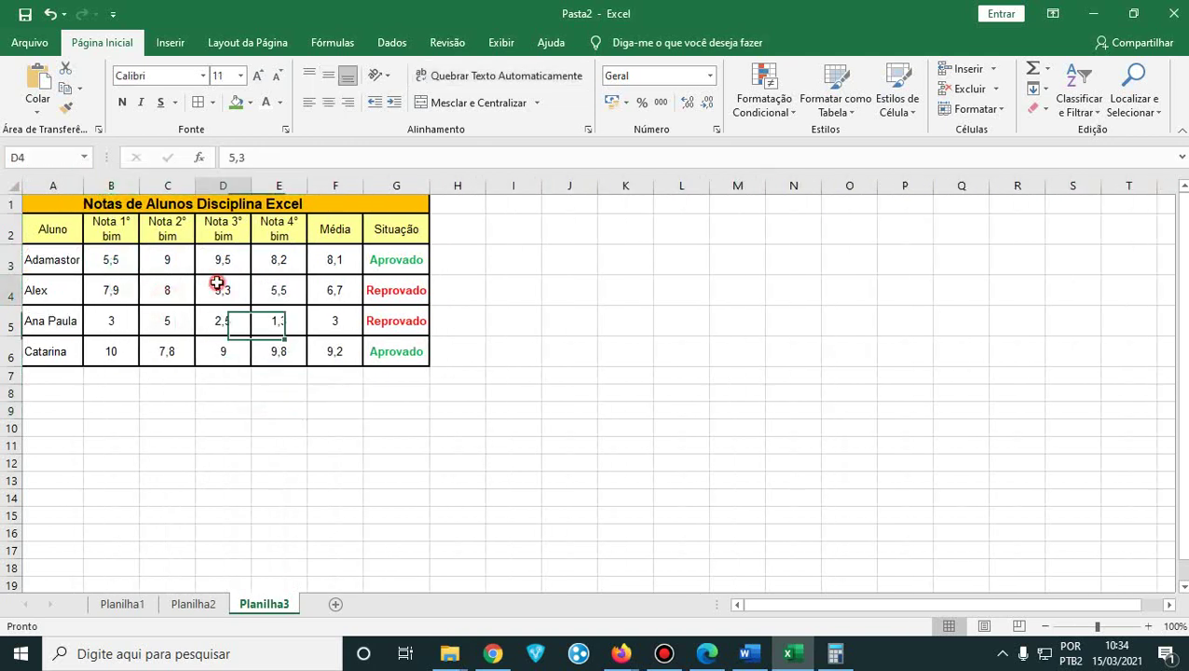
- Clear the contents of the Situação cells G3:G6
{"action": "left_click", "coordinate": [401, 268]}
{"action": "key", "text": "shift+Down"}
{"action": "key", "text": "shift+Down"}
{"action": "key", "text": "shift+Down"}
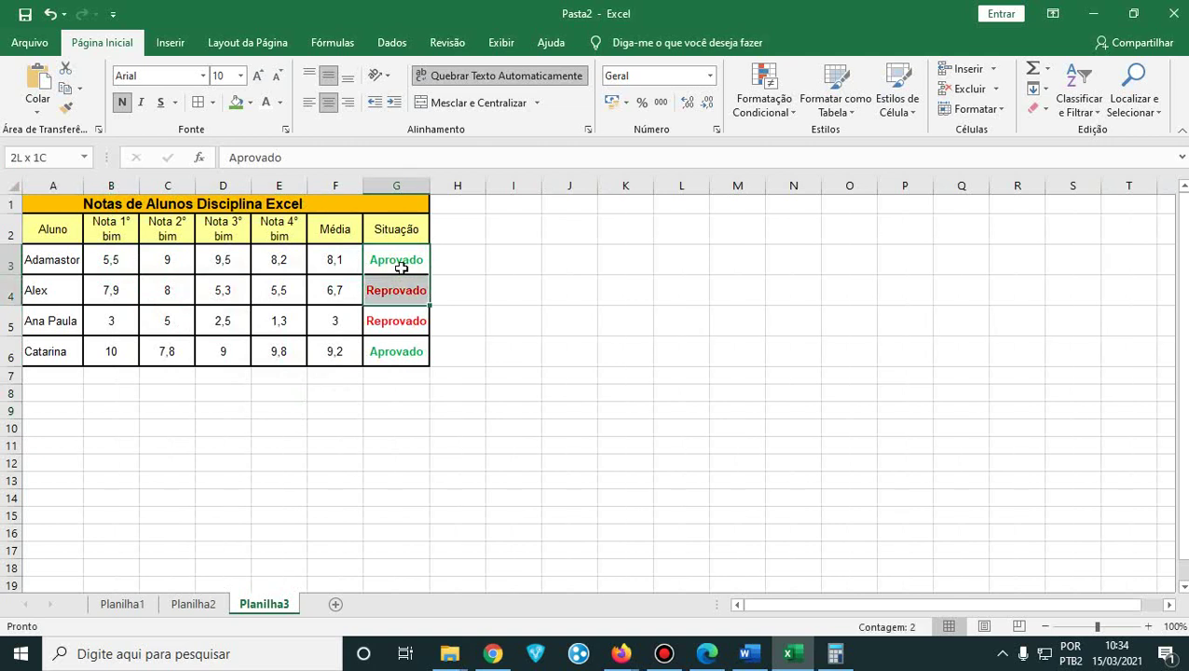
{"action": "key", "text": "Delete"}
{"action": "key", "text": "Up"}
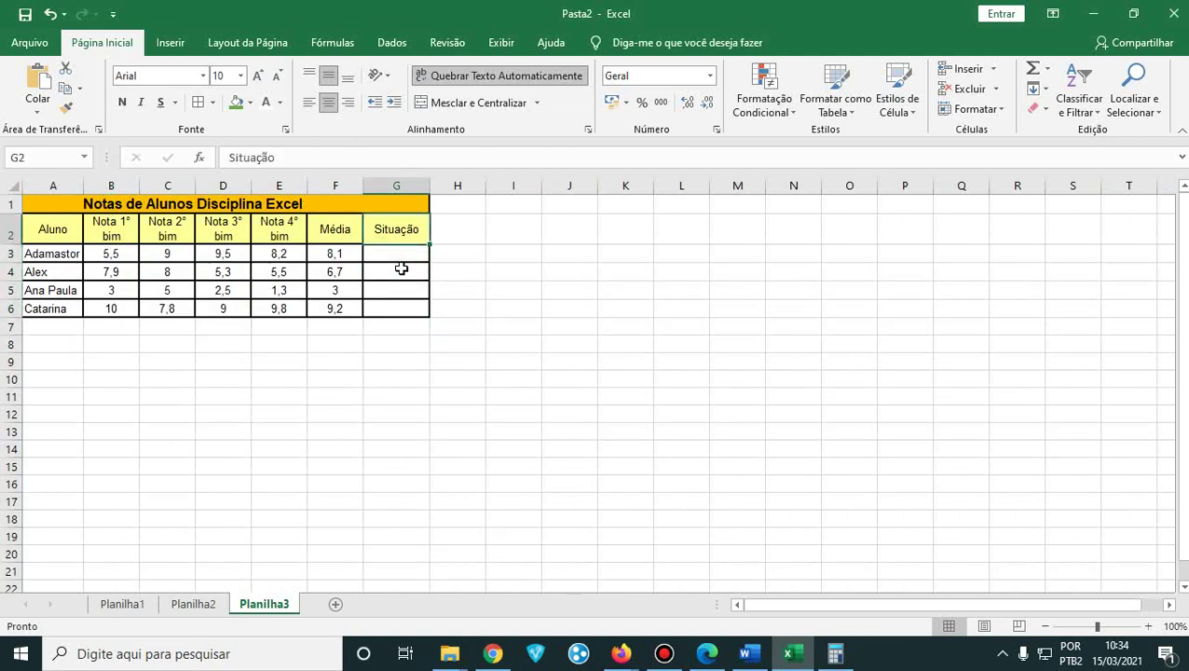
{"action": "key", "text": "Down"}
{"action": "key", "text": "Left"}
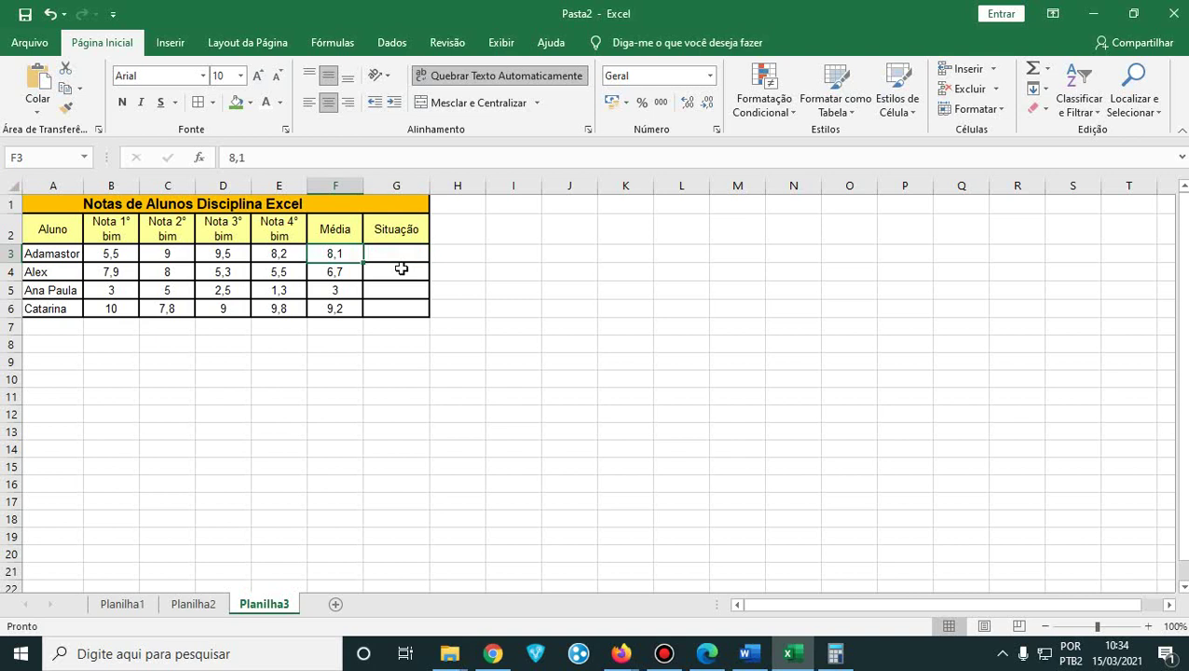
{"action": "type", "text": "="}
{"action": "key", "text": "Escape"}
{"action": "key", "text": "Up"}
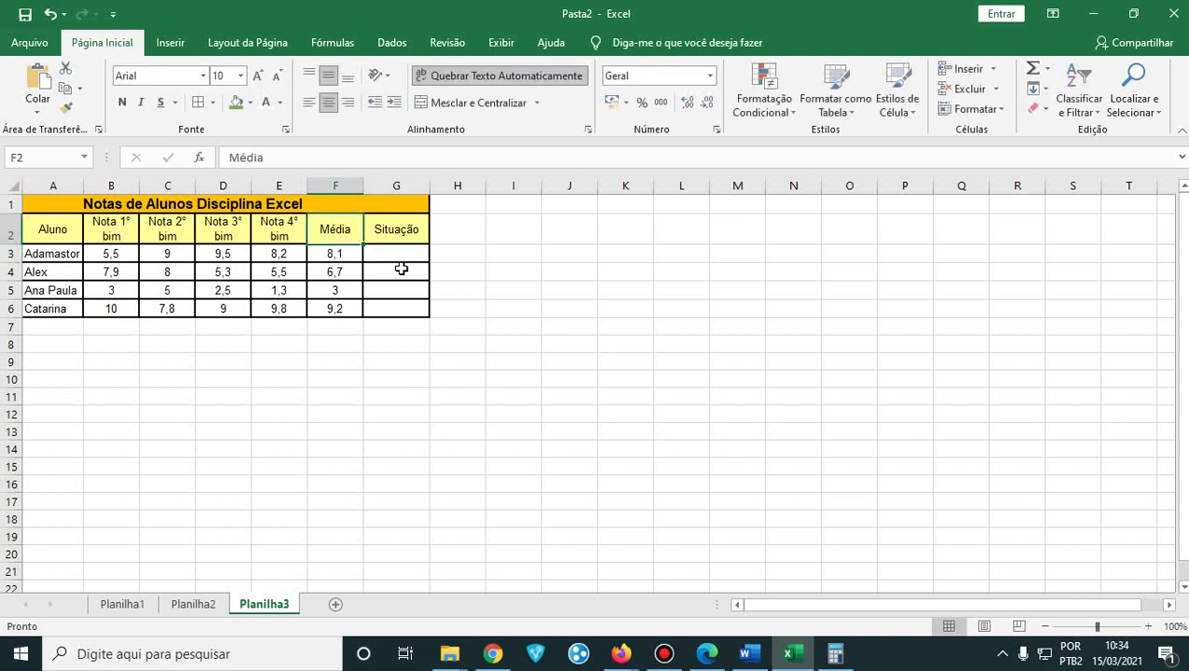
- Start an SE formula in Situação cell G3 with the logical test F3>=7
{"action": "key", "text": "Down"}
{"action": "key", "text": "Right"}
{"action": "type", "text": "=se"}
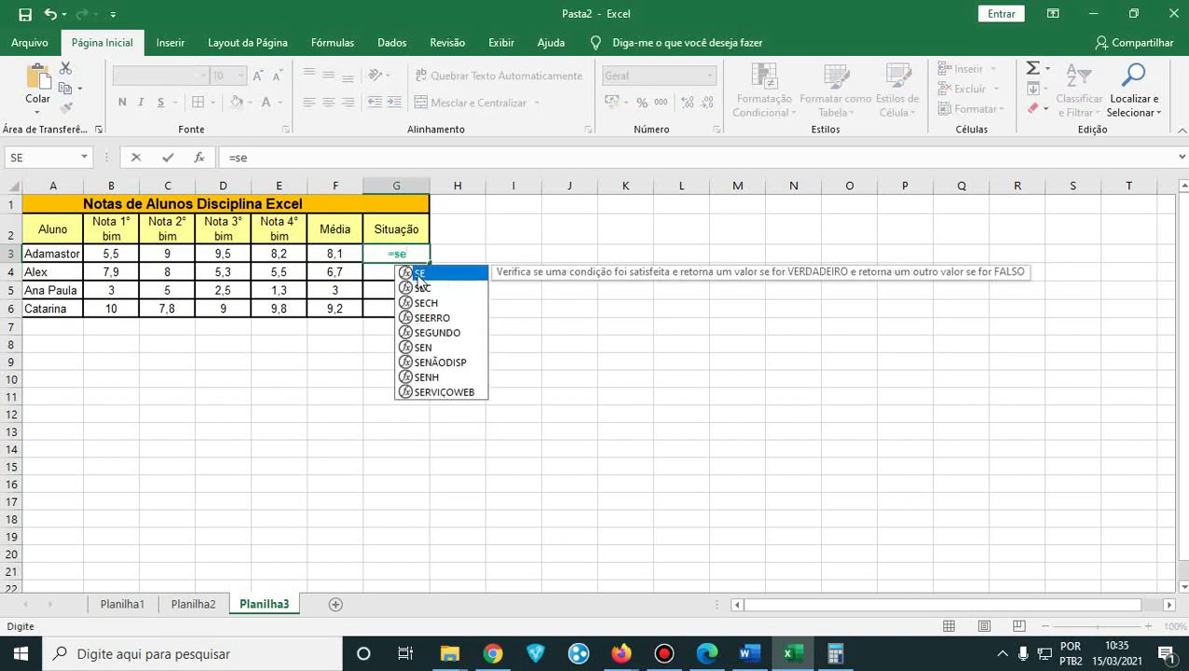
{"action": "double_click", "coordinate": [420, 275]}
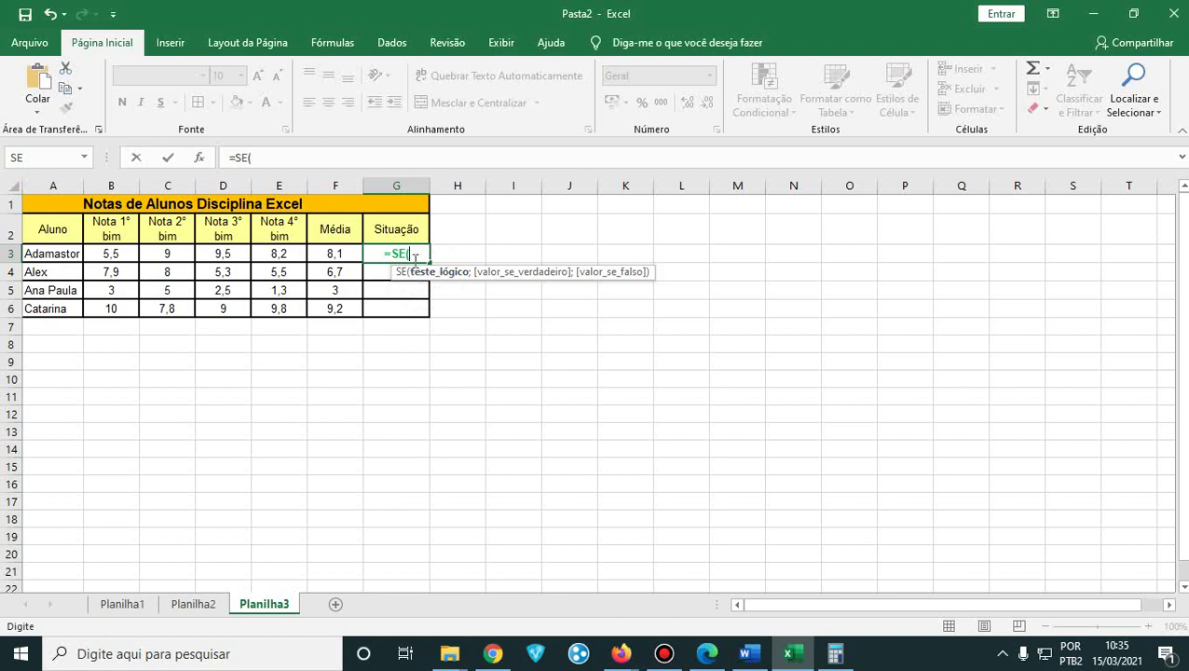
{"action": "left_click", "coordinate": [334, 254]}
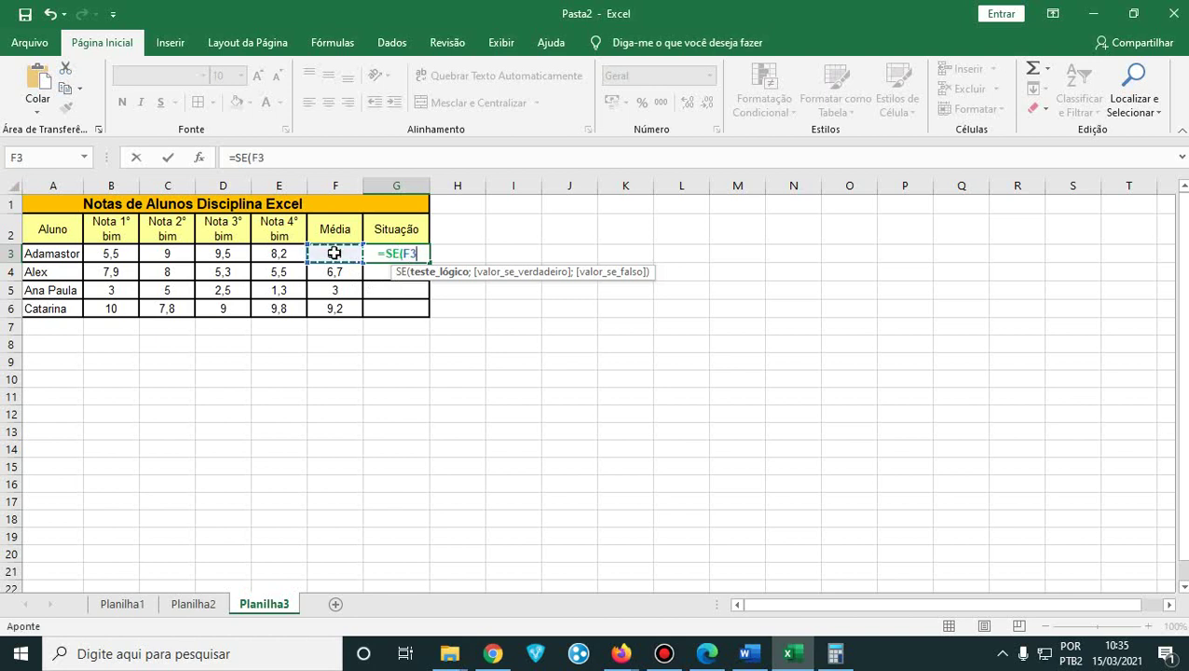
{"action": "type", "text": ">"}
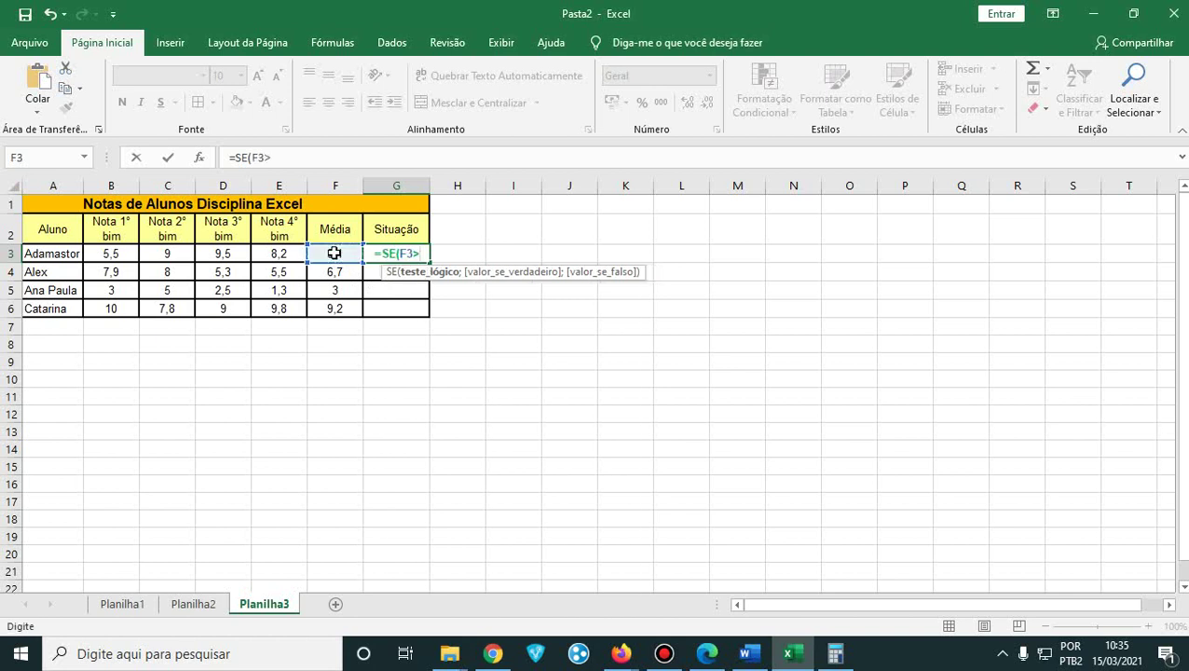
{"action": "type", "text": "="}
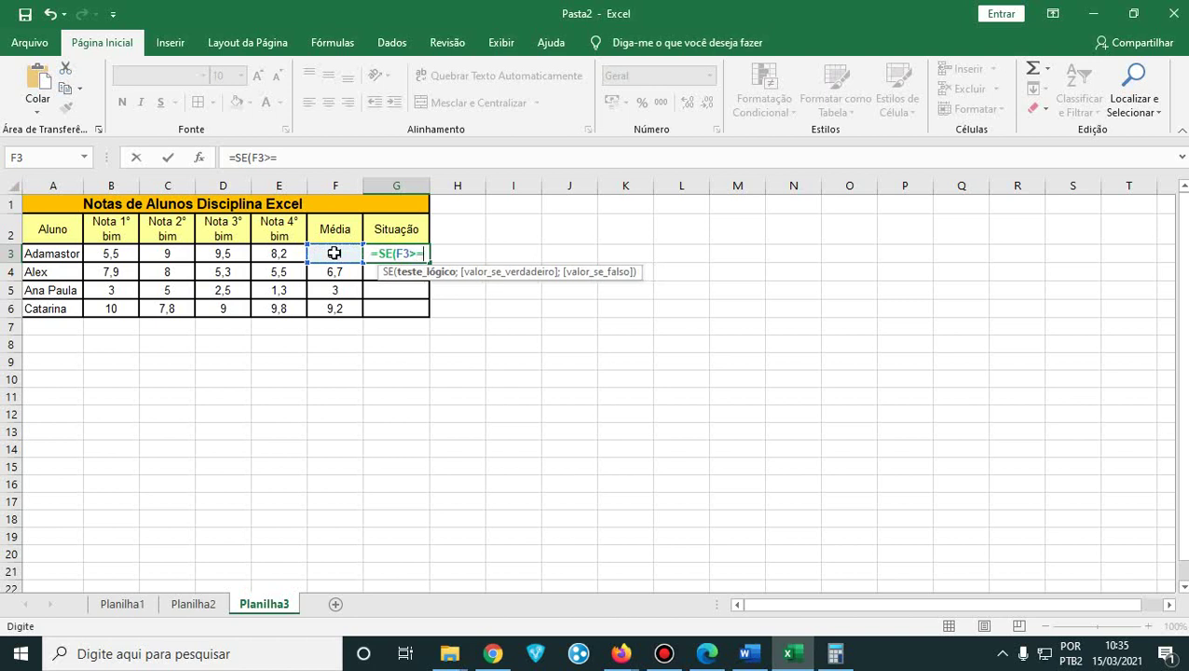
{"action": "type", "text": "7"}
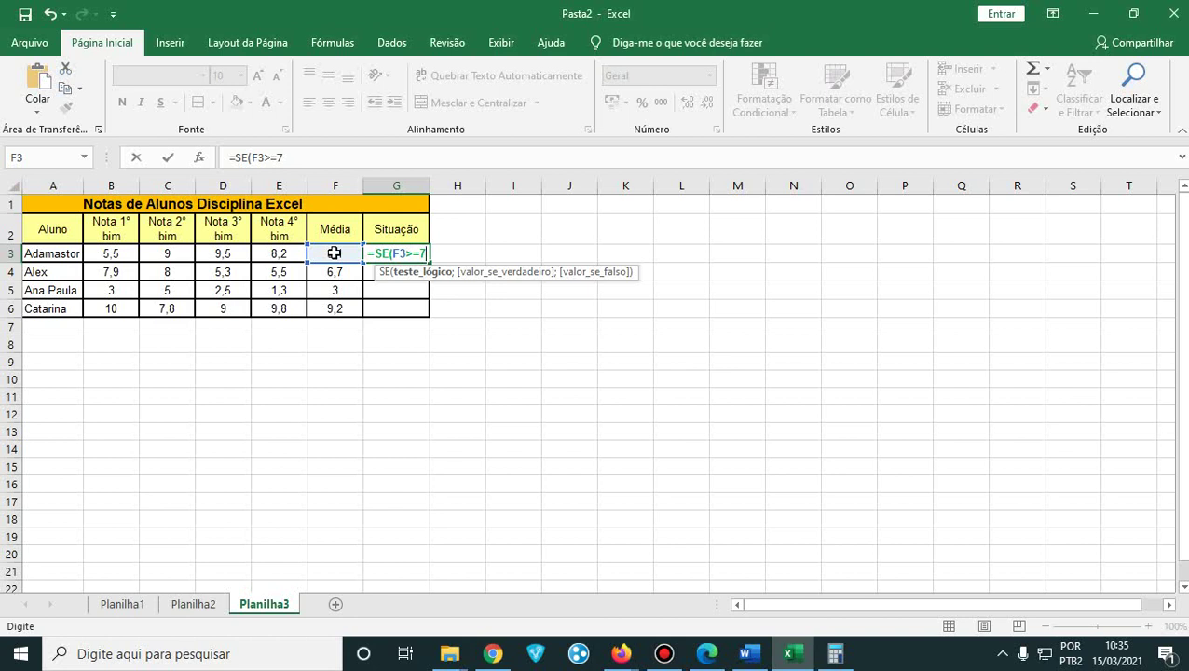
{"action": "type", "text": ";"}
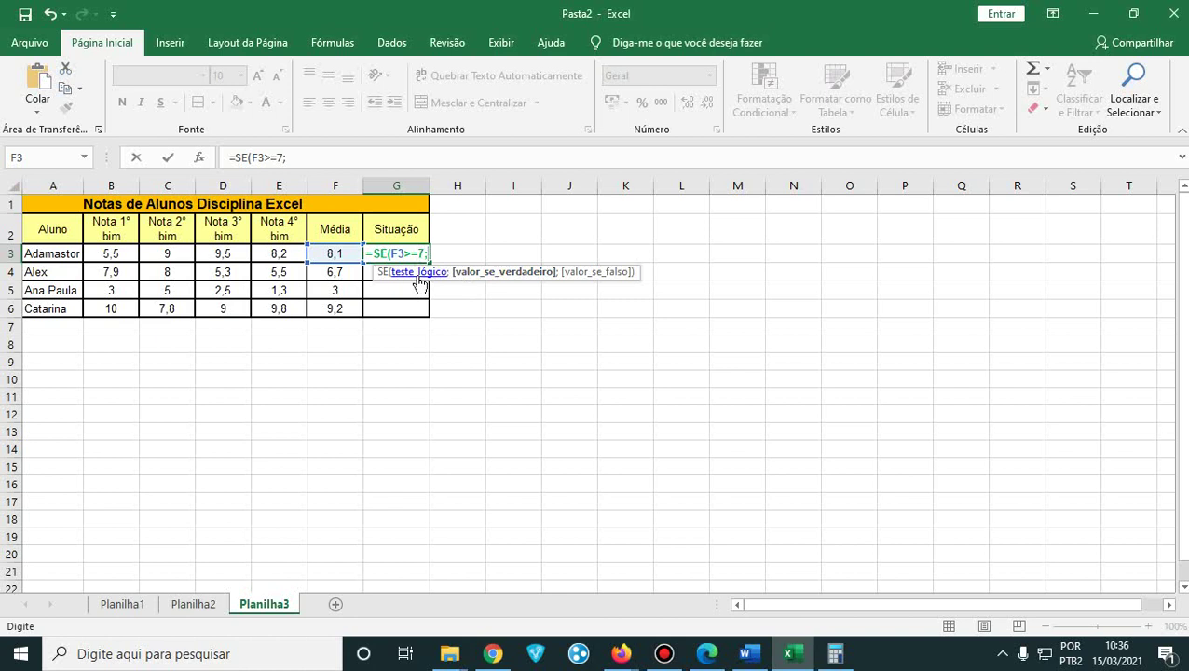
- Complete the G3 formula with "Aprovado" as the true value and "Reprovado" as the false value, and enter it
{"action": "type", "text": "\""}
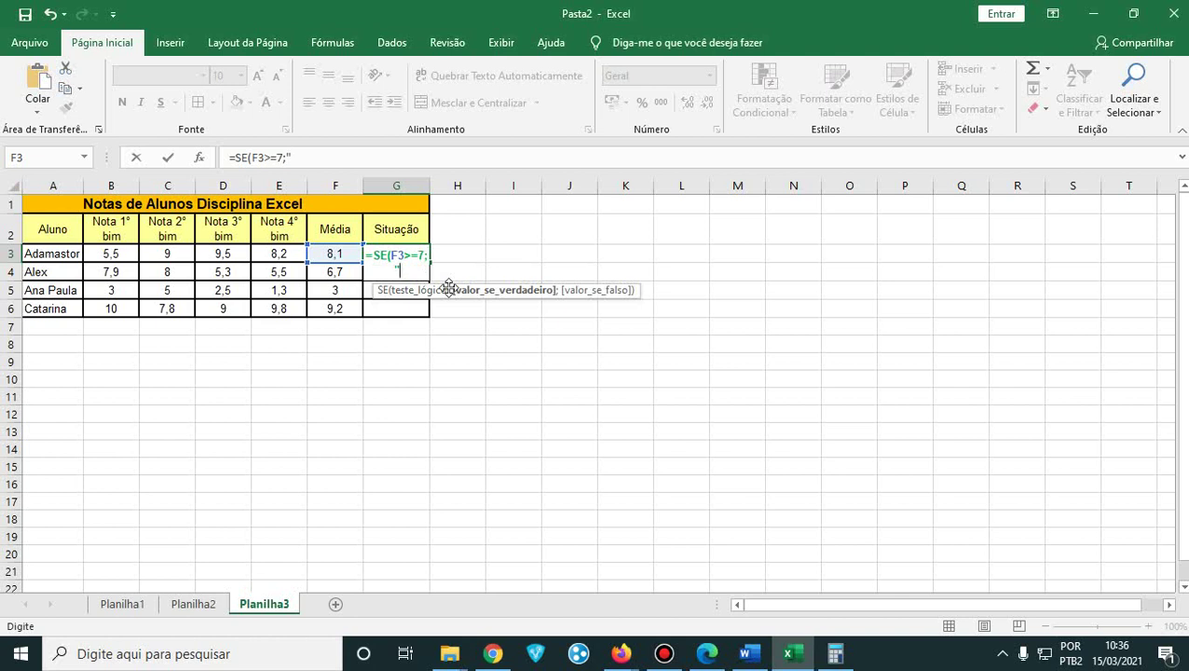
{"action": "type", "text": "Aprovado"}
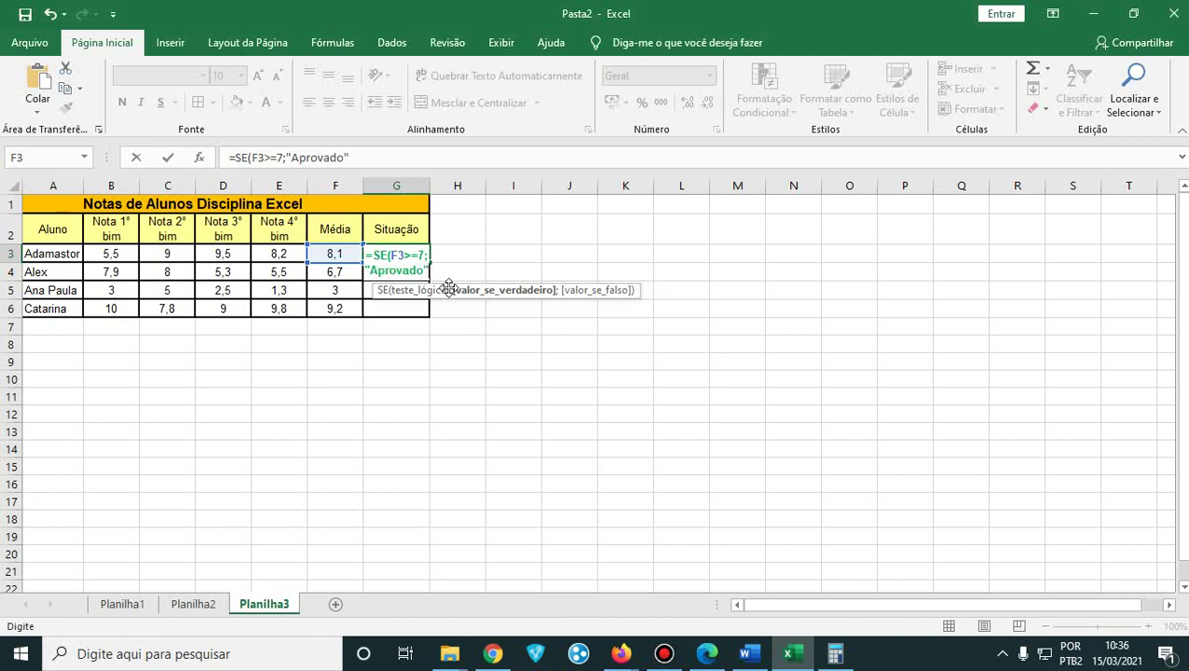
{"action": "type", "text": "\";"}
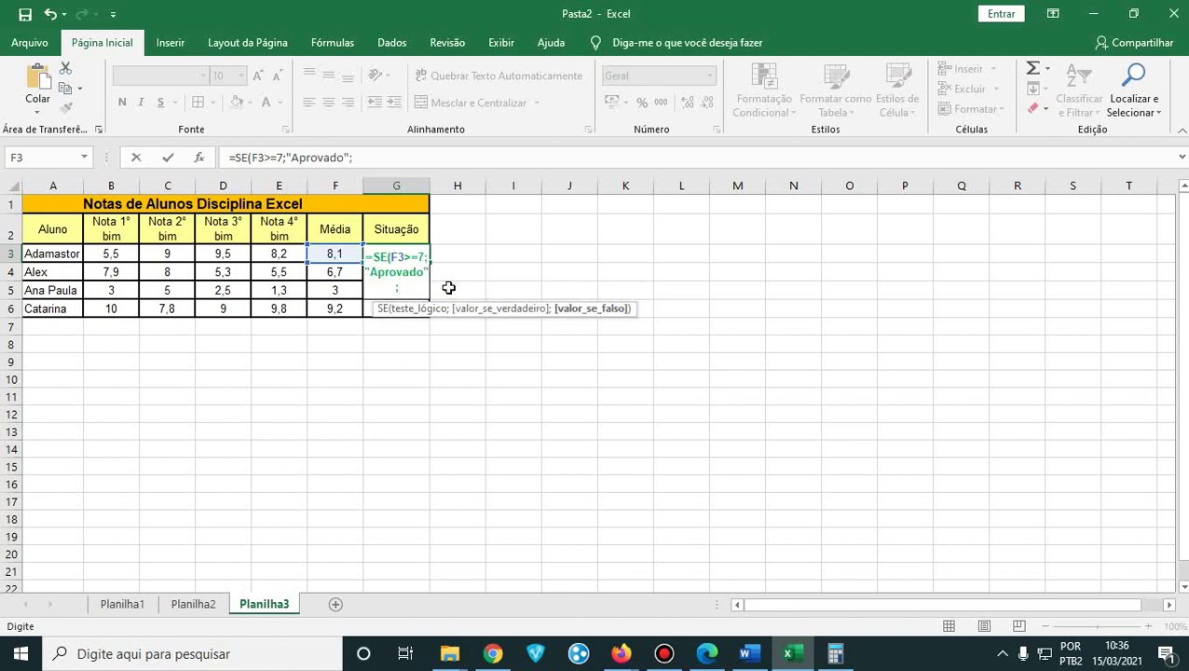
{"action": "type", "text": "\"Reprovad"}
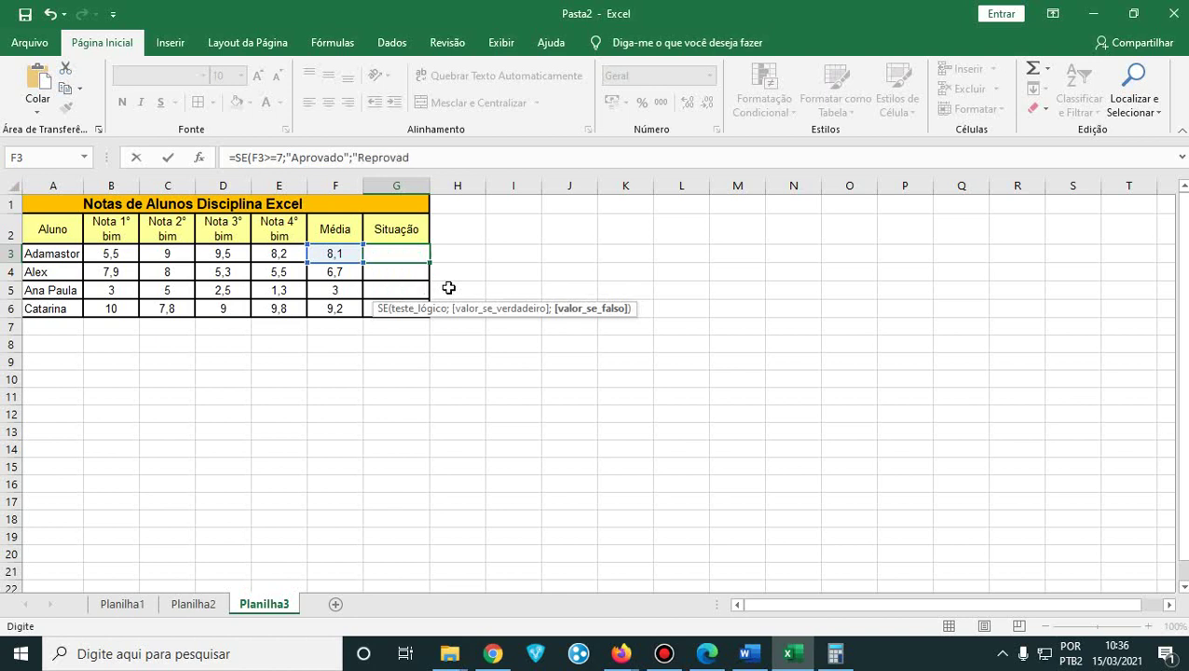
{"action": "type", "text": "o\""}
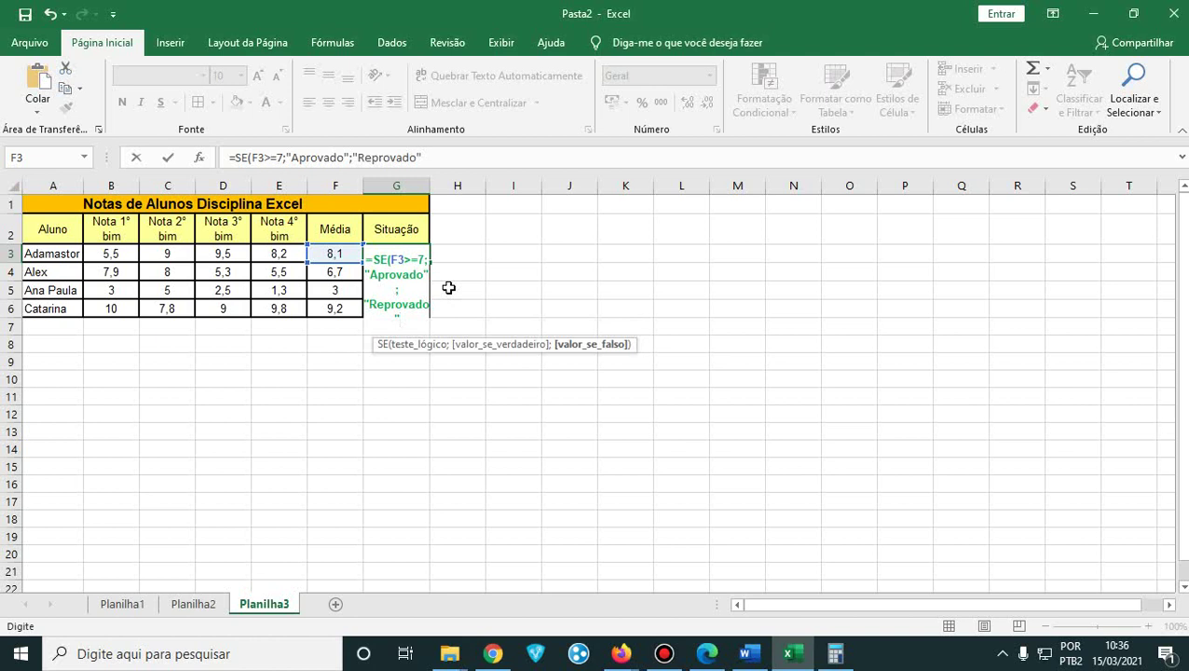
{"action": "type", "text": ")"}
{"action": "key", "text": "ctrl+Return"}
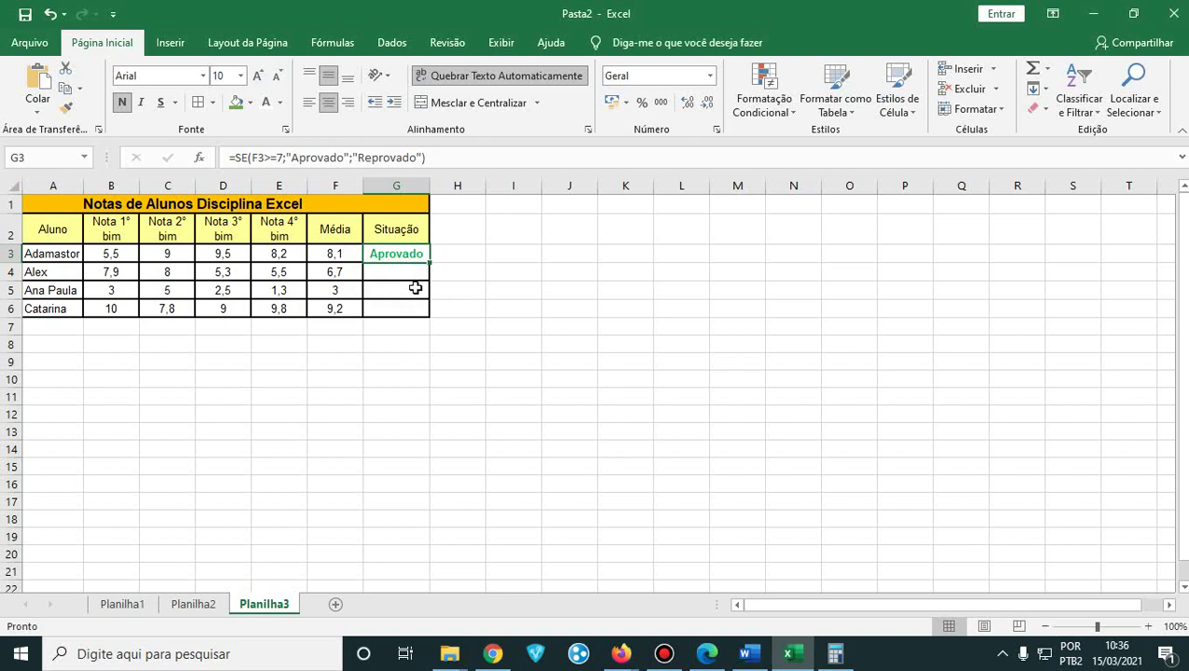
- Open the Insert Function dialog for Situação cell G4 and move it clear of that cell
{"action": "left_click", "coordinate": [403, 273]}
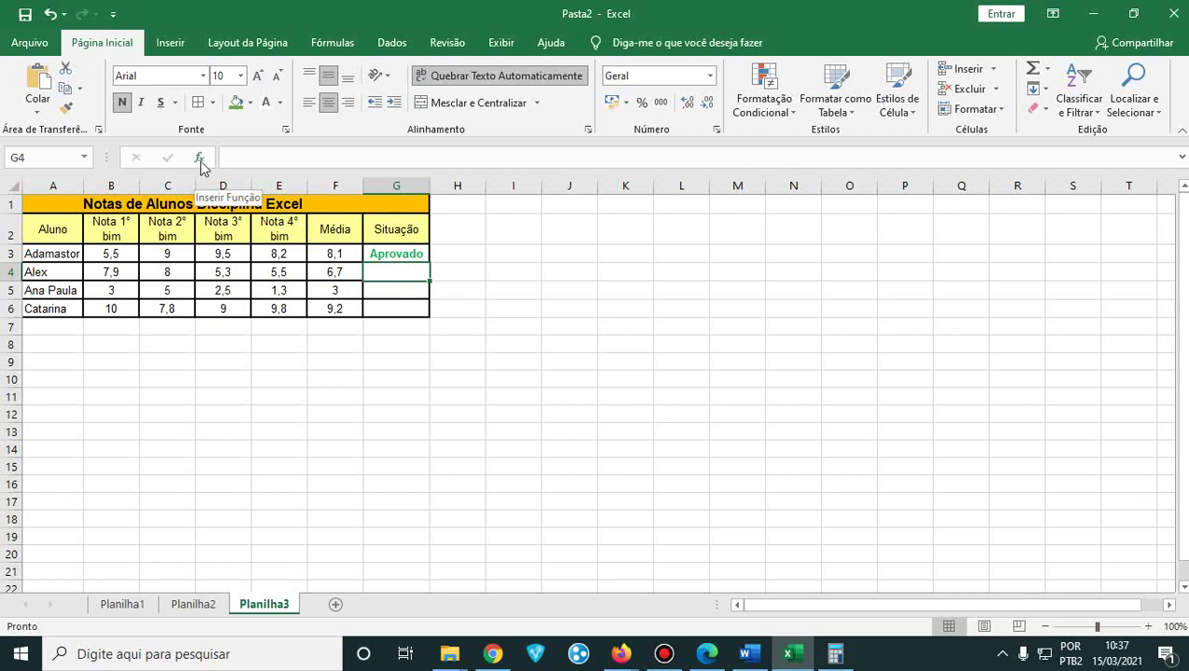
{"action": "left_click", "coordinate": [1150, 626]}
{"action": "left_click", "coordinate": [1153, 627]}
{"action": "left_click", "coordinate": [1153, 626]}
{"action": "left_click", "coordinate": [1153, 627]}
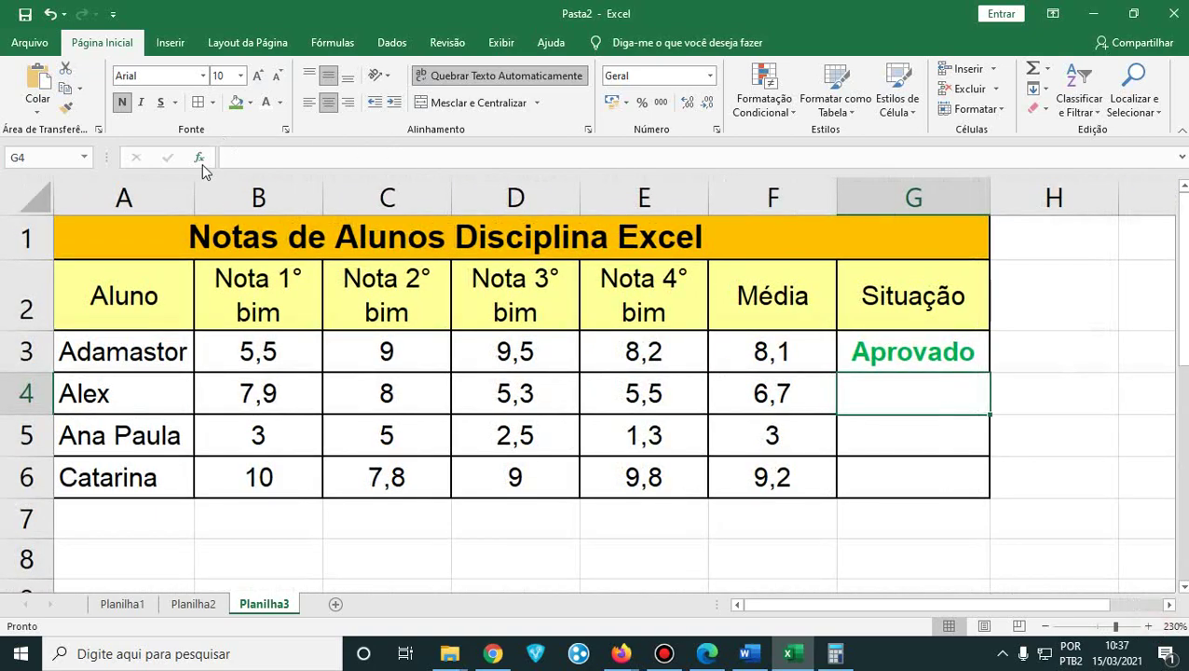
{"action": "left_click", "coordinate": [200, 159]}
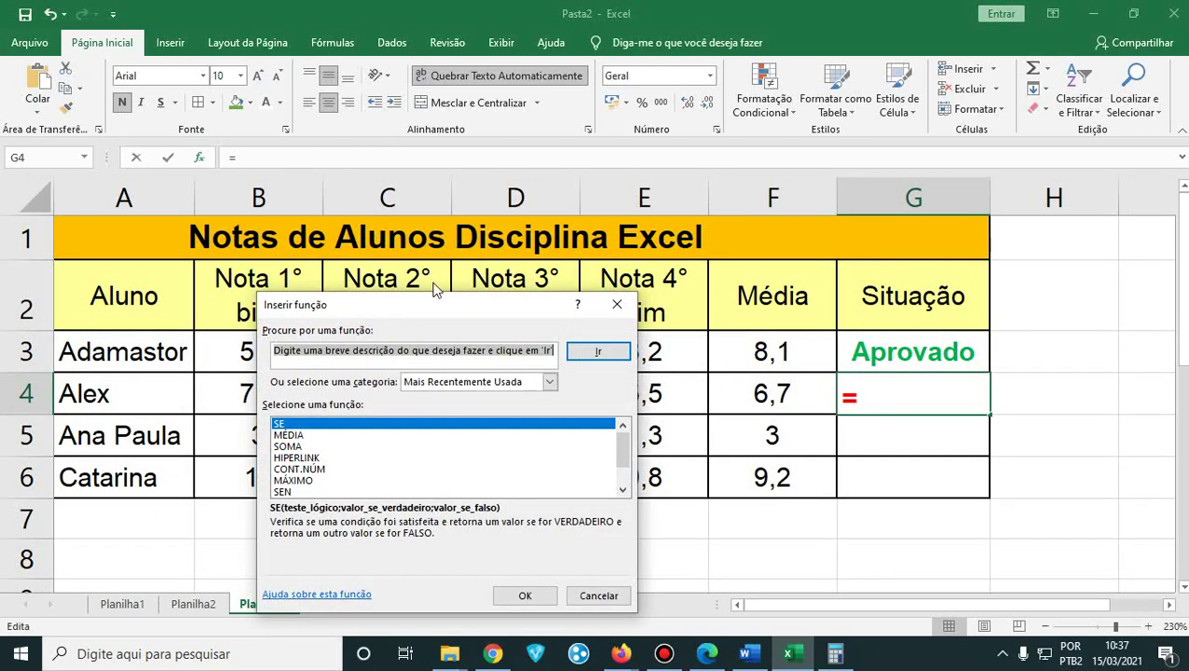
{"action": "left_click_drag", "start_coordinate": [444, 309], "coordinate": [587, 191]}
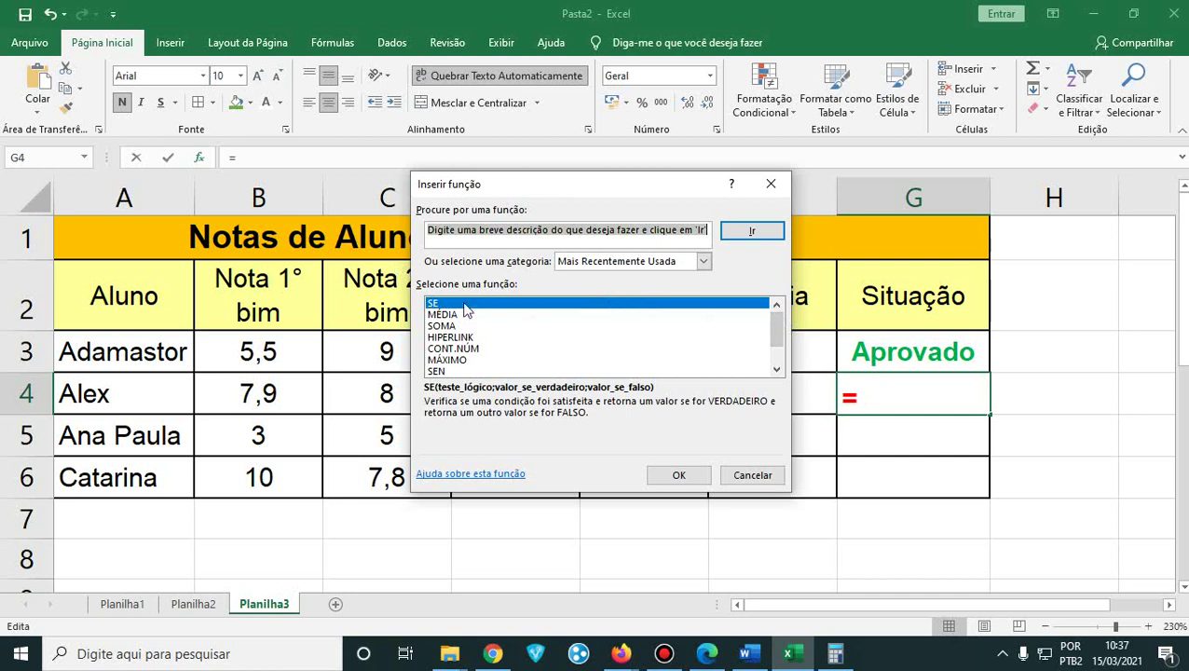
- Choose the SE function from the Lógico category for G4 and move its arguments dialog clear of the grades
{"action": "left_click", "coordinate": [704, 261]}
{"action": "left_click_drag", "start_coordinate": [704, 317], "coordinate": [702, 347]}
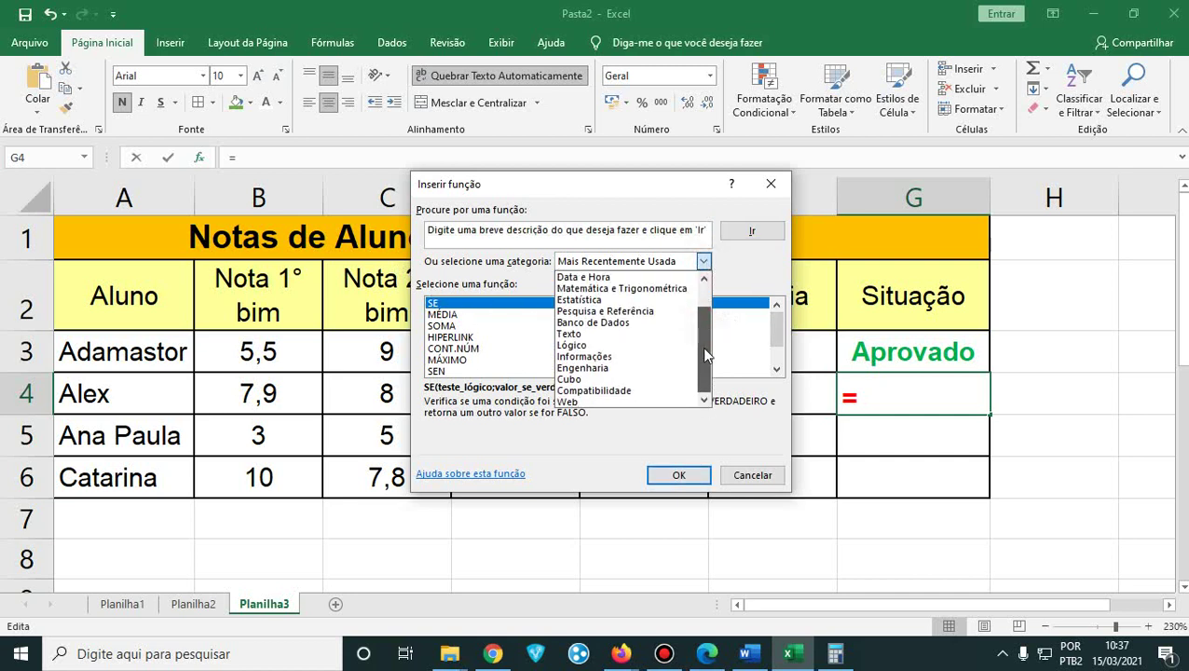
{"action": "left_click", "coordinate": [600, 345]}
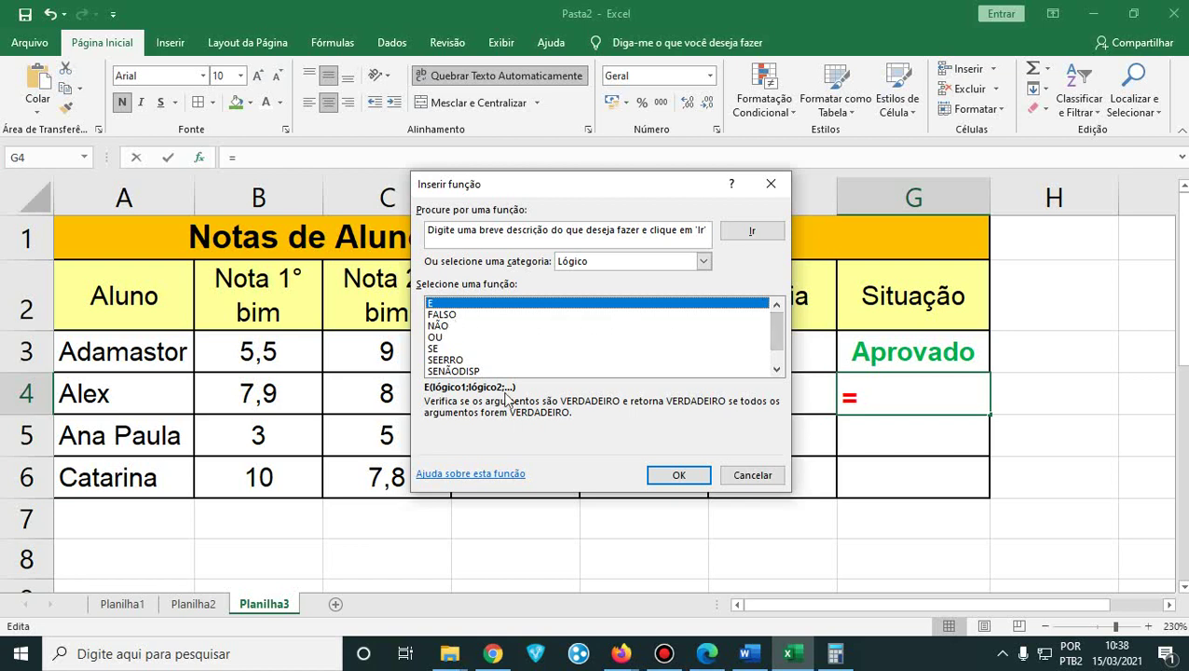
{"action": "left_click_drag", "start_coordinate": [776, 328], "coordinate": [788, 302]}
{"action": "double_click", "coordinate": [429, 350]}
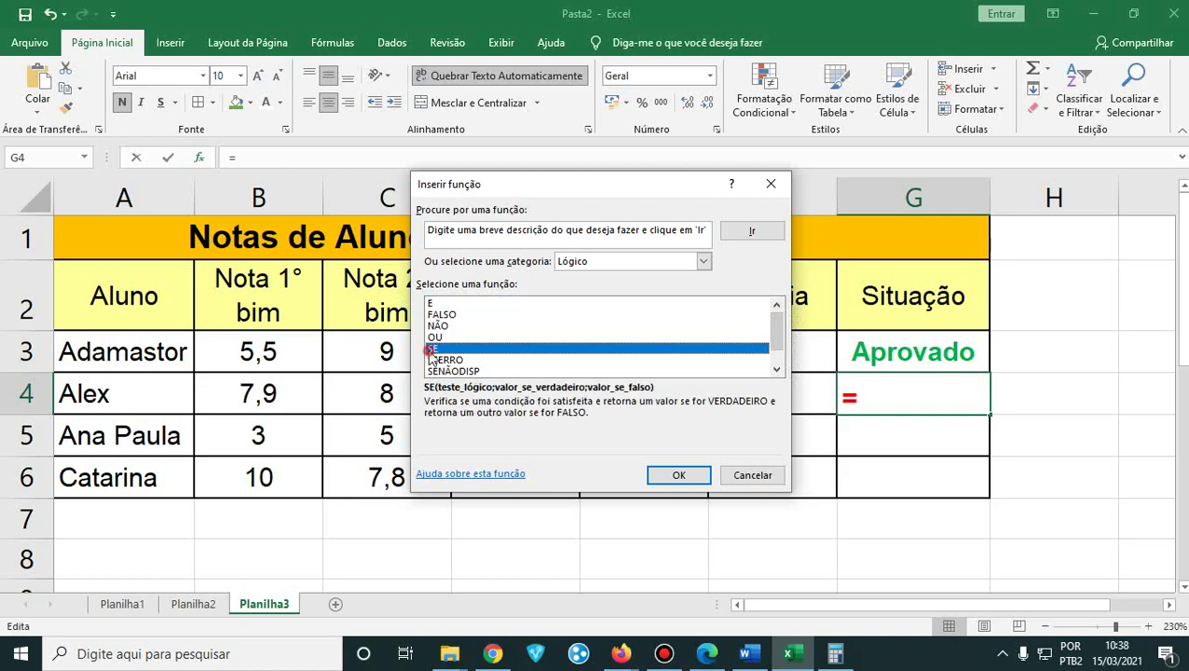
{"action": "left_click_drag", "start_coordinate": [575, 224], "coordinate": [920, 24]}
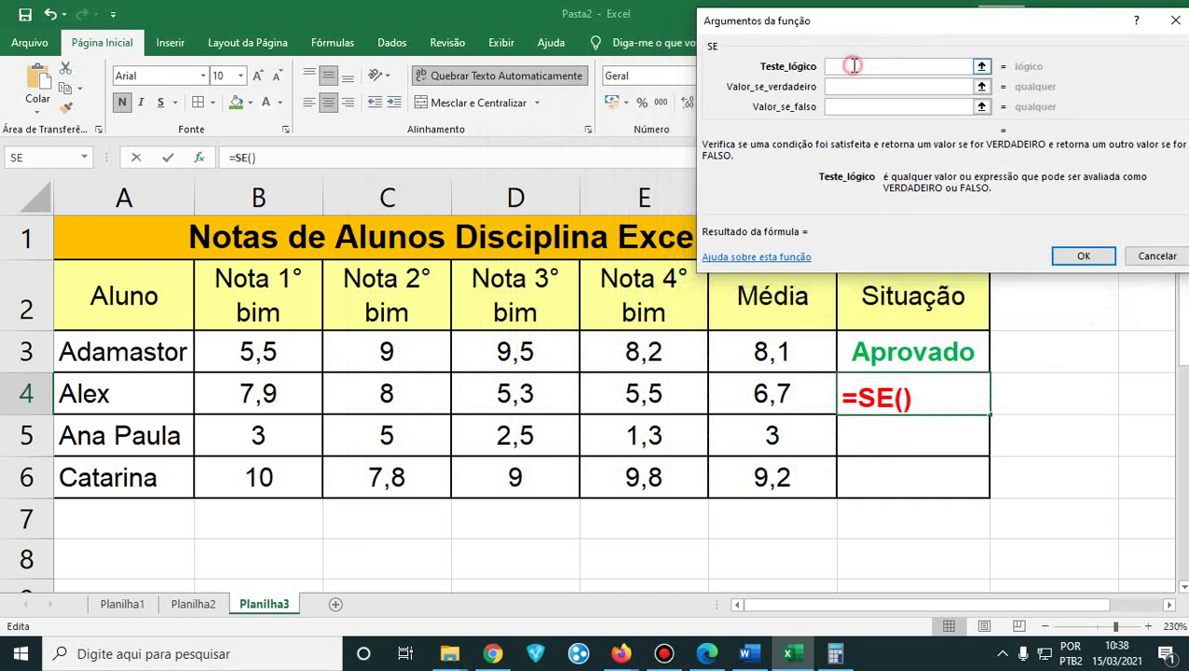
- Set the SE logical test for G4 to F4>=7, referencing the Média cell
{"action": "left_click", "coordinate": [758, 399]}
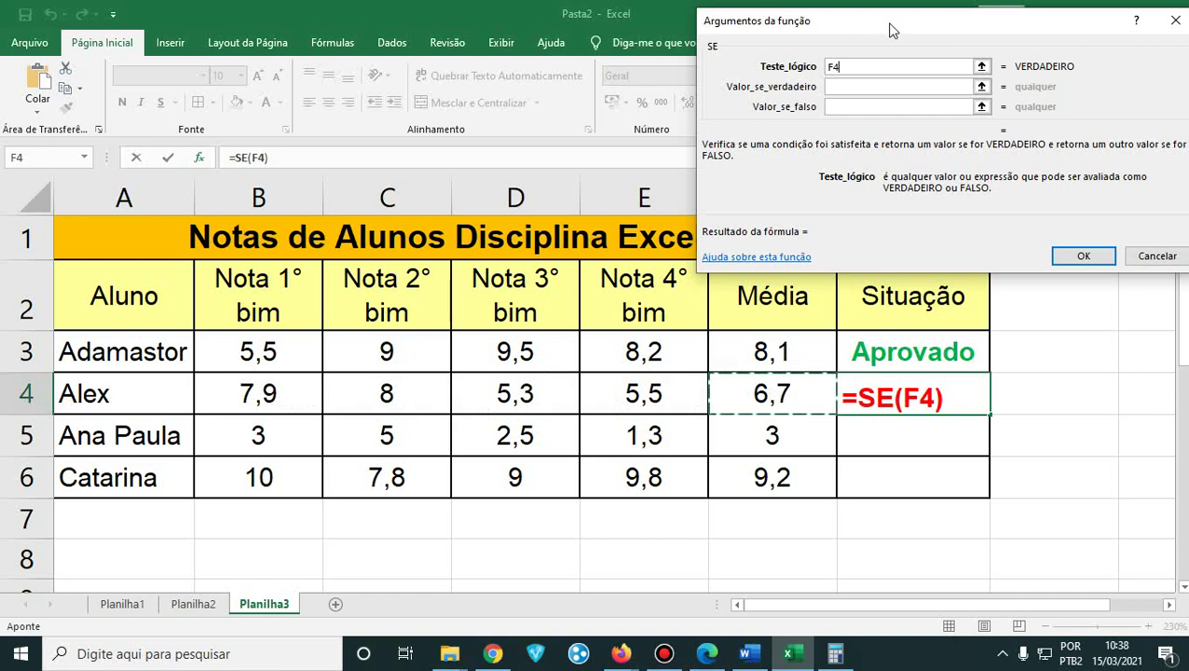
{"action": "left_click_drag", "start_coordinate": [896, 23], "coordinate": [1047, 252]}
{"action": "left_click_drag", "start_coordinate": [1051, 245], "coordinate": [1021, 104]}
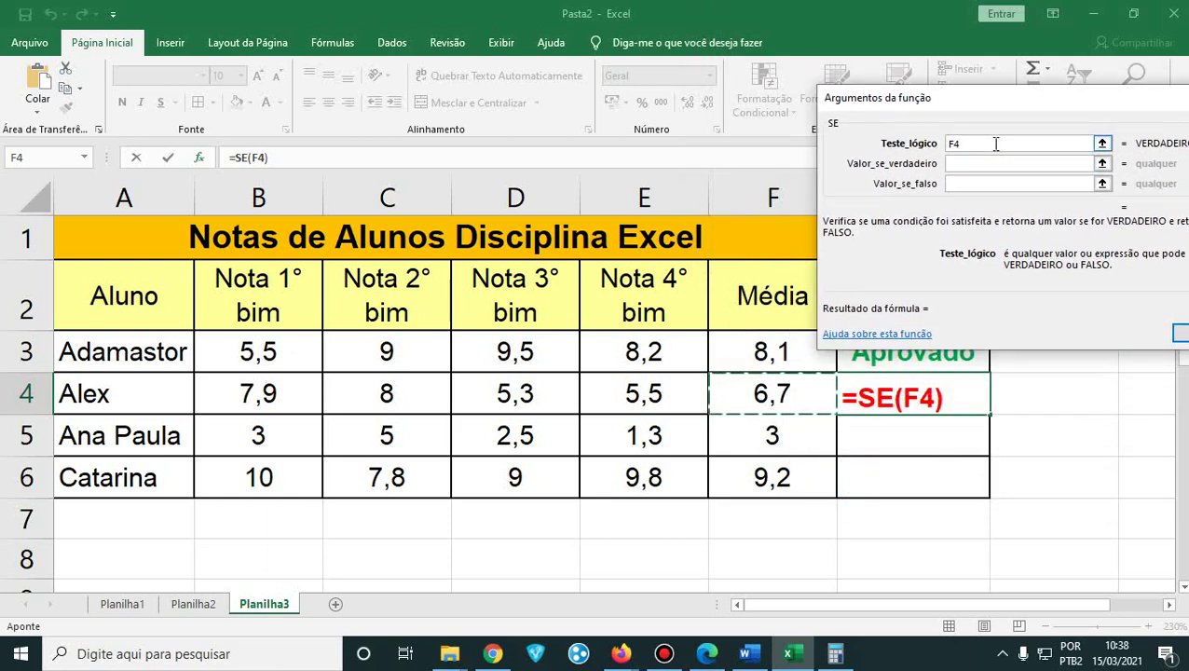
{"action": "type", "text": ">"}
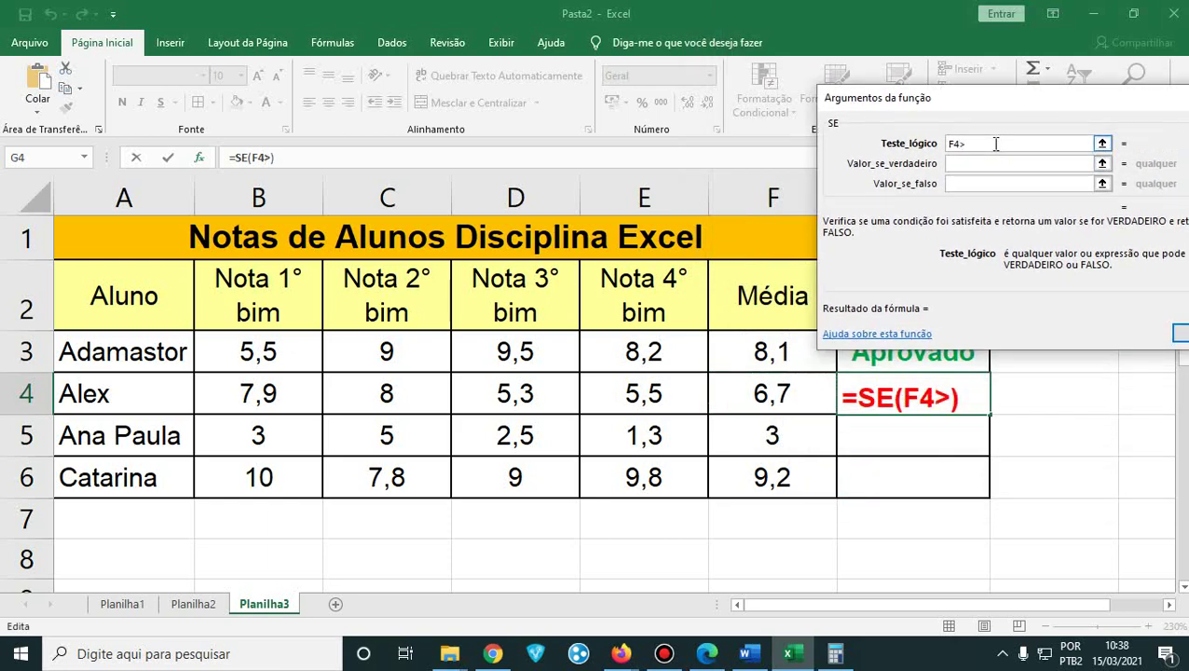
{"action": "type", "text": "=7"}
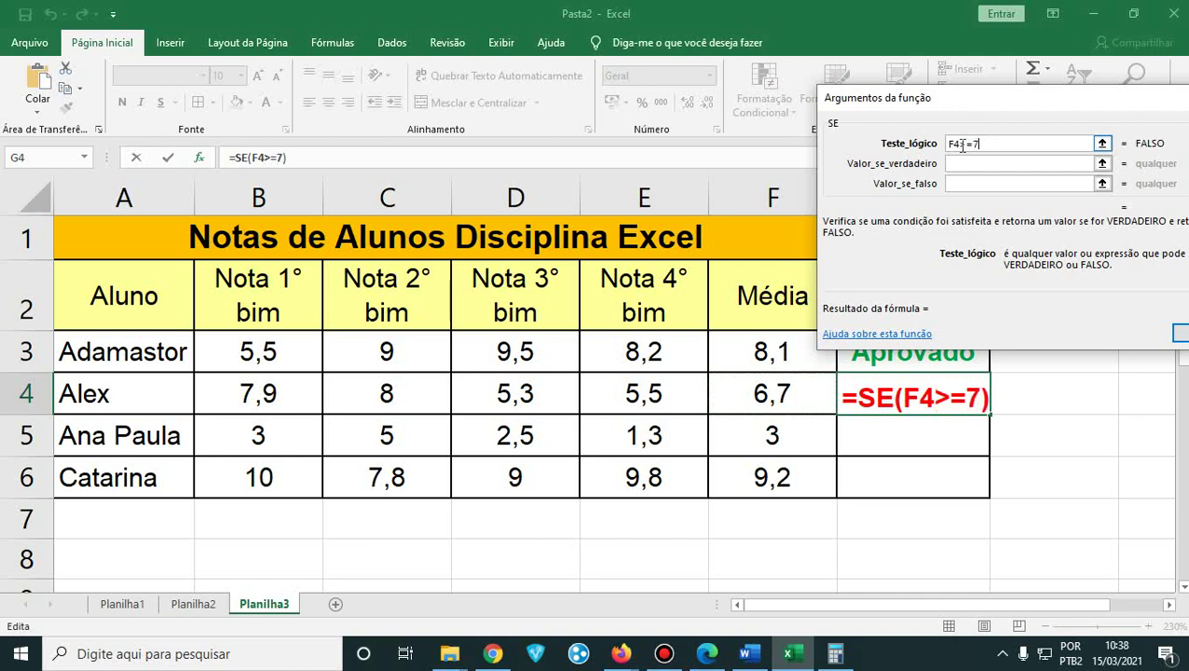
{"action": "left_click_drag", "start_coordinate": [960, 142], "coordinate": [970, 140]}
{"action": "double_click", "coordinate": [925, 149]}
- Enter Aprovado as the value if true in G4's SE function
{"action": "left_click", "coordinate": [965, 164]}
{"action": "type", "text": "Aptr"}
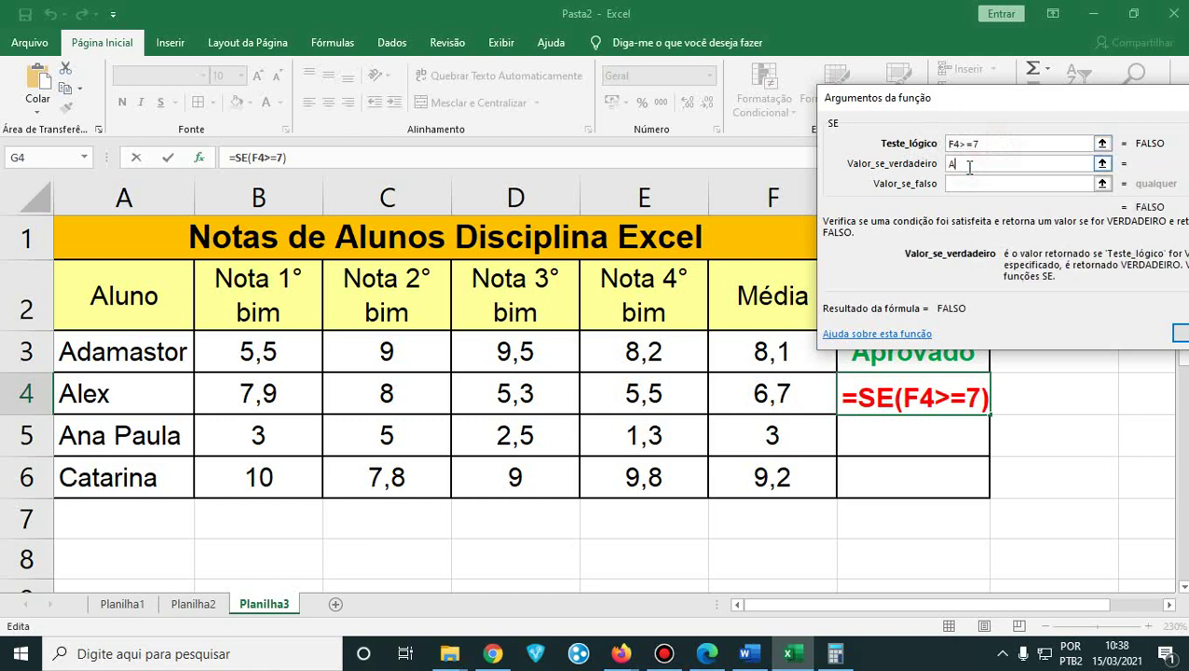
{"action": "key", "text": "BackSpace"}
{"action": "key", "text": "BackSpace"}
{"action": "type", "text": "rovad0o"}
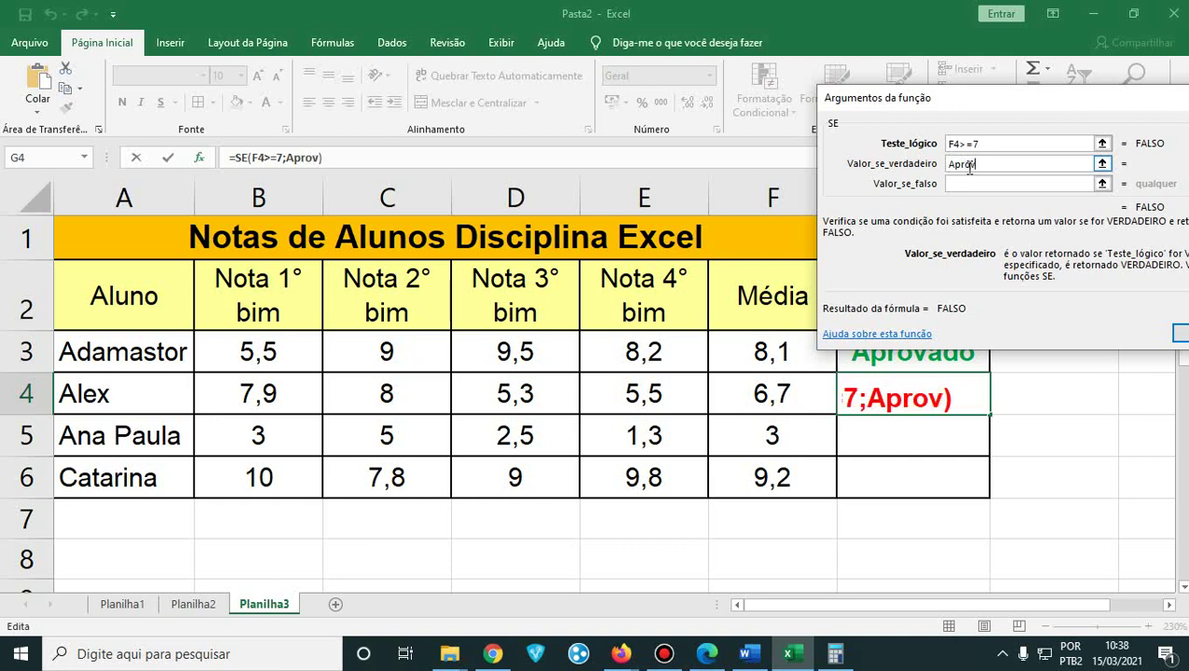
{"action": "key", "text": "BackSpace"}
{"action": "key", "text": "BackSpace"}
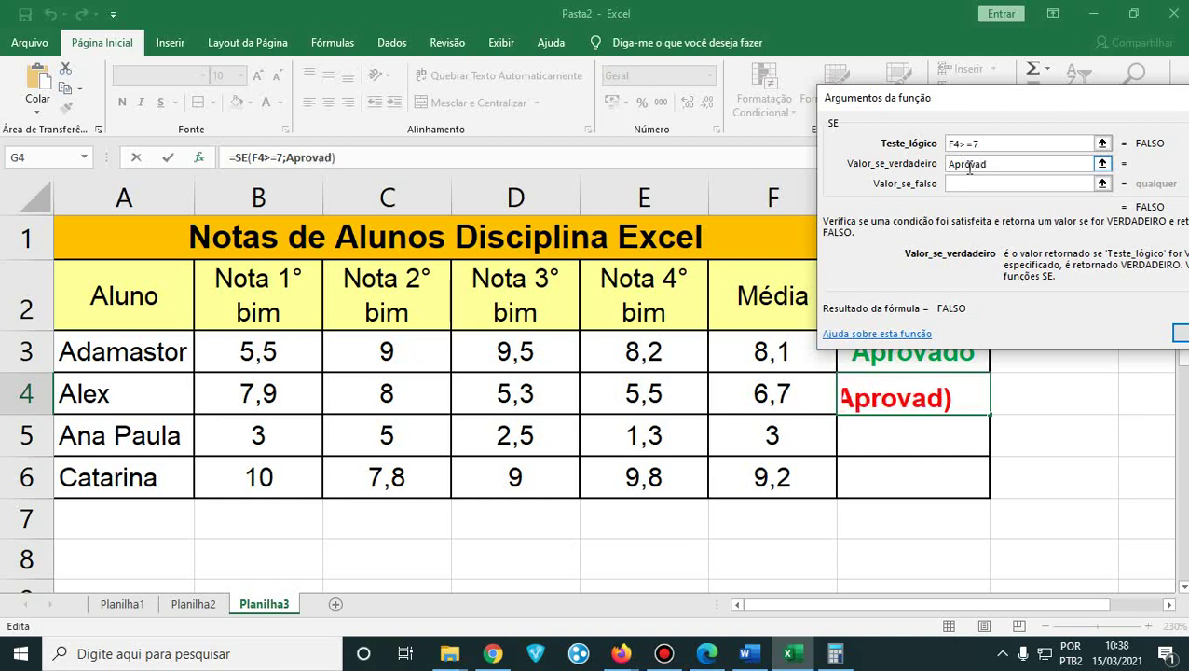
{"action": "type", "text": "o"}
- Enter Reprovado as the value if false, review the three SE arguments and confirm the G4 formula
{"action": "left_click", "coordinate": [1005, 184]}
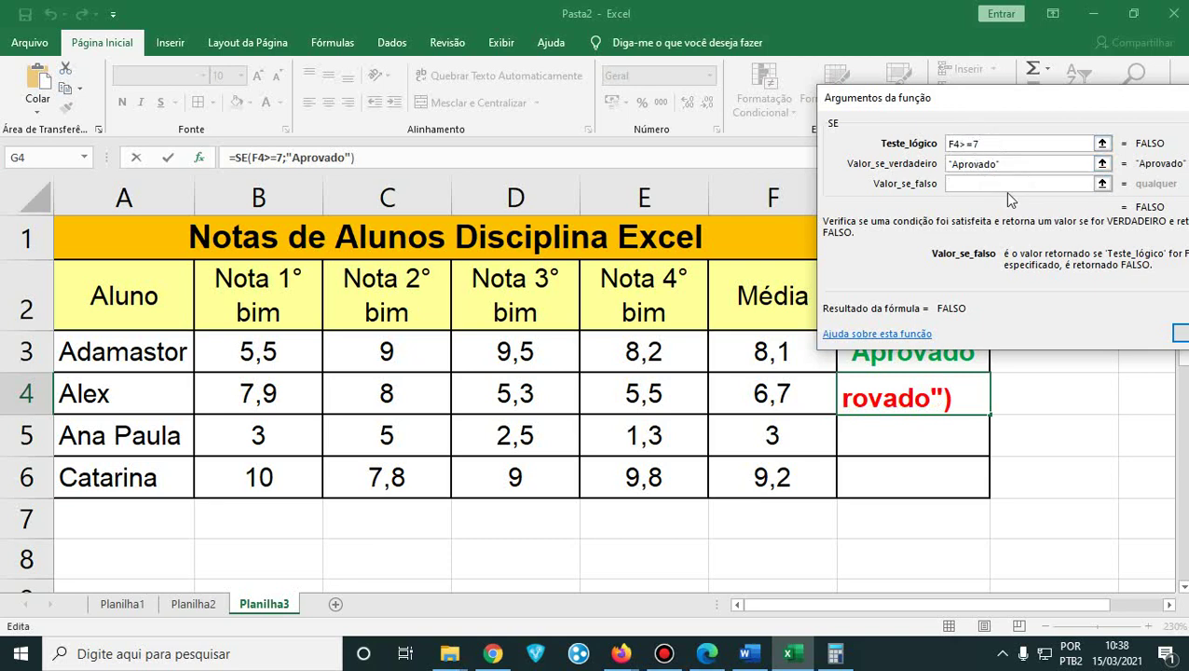
{"action": "type", "text": "Reprovado"}
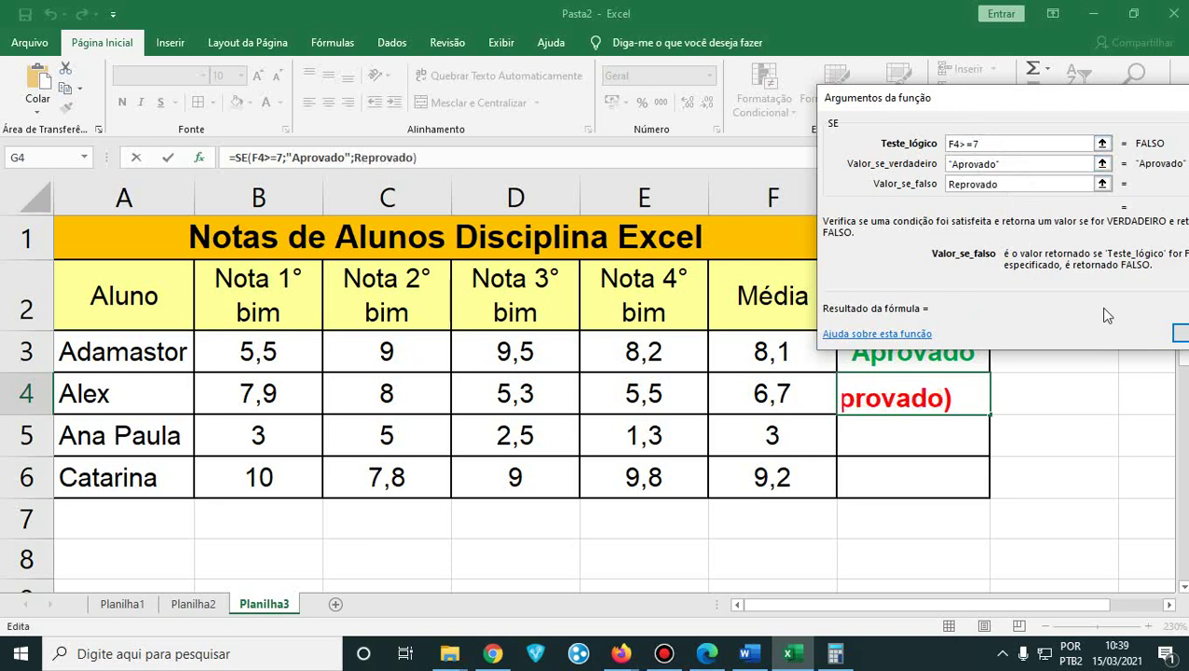
{"action": "left_click_drag", "start_coordinate": [977, 99], "coordinate": [813, 103]}
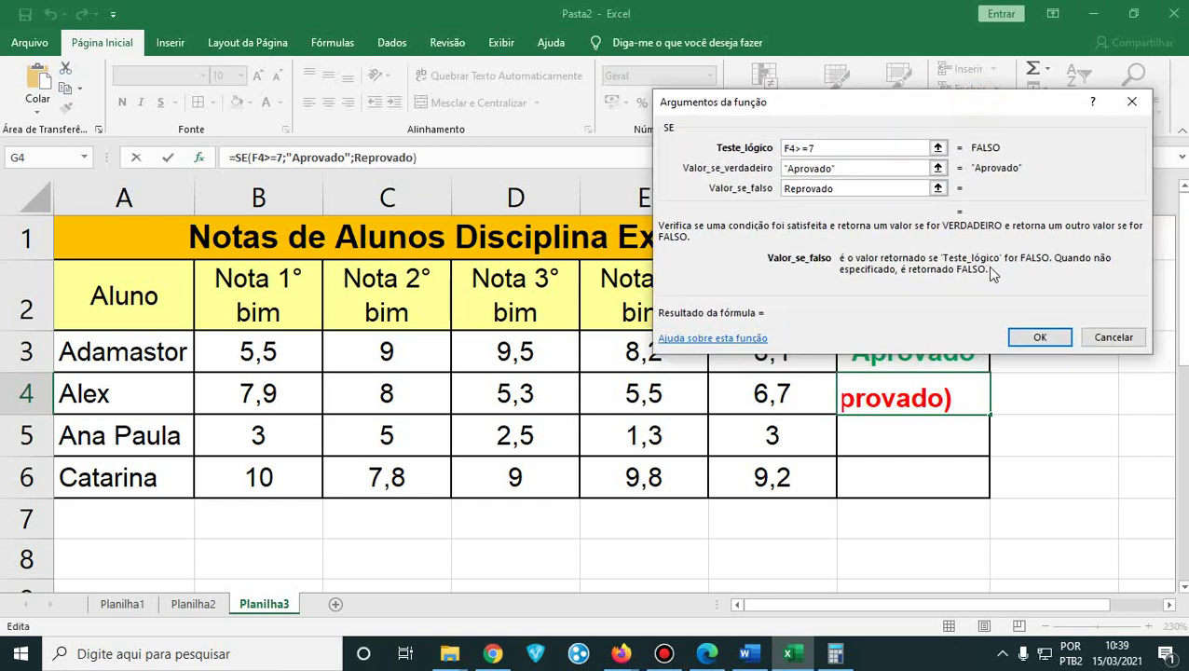
{"action": "left_click", "coordinate": [867, 168]}
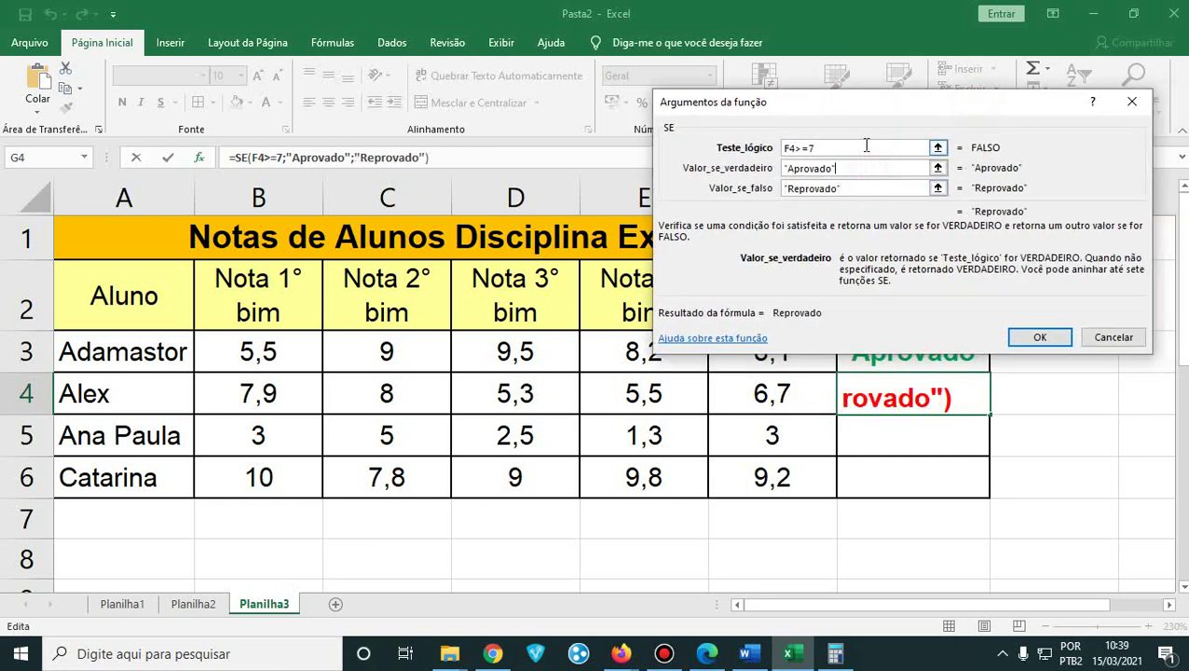
{"action": "left_click", "coordinate": [864, 187]}
{"action": "left_click", "coordinate": [857, 147]}
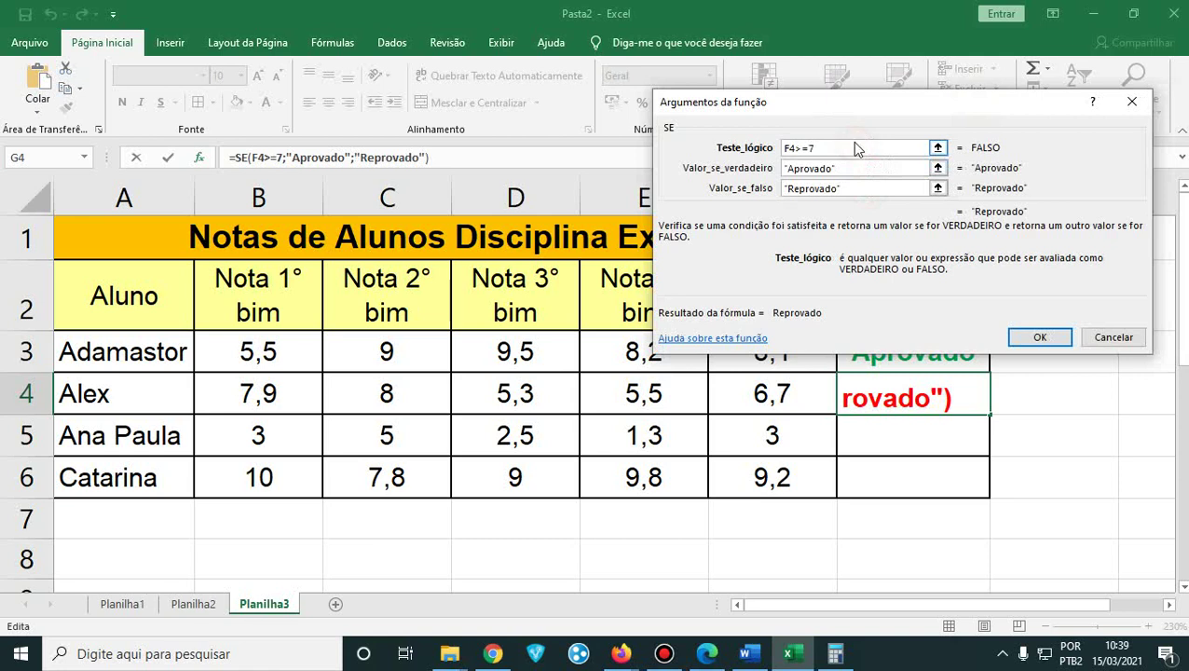
{"action": "left_click", "coordinate": [1049, 339]}
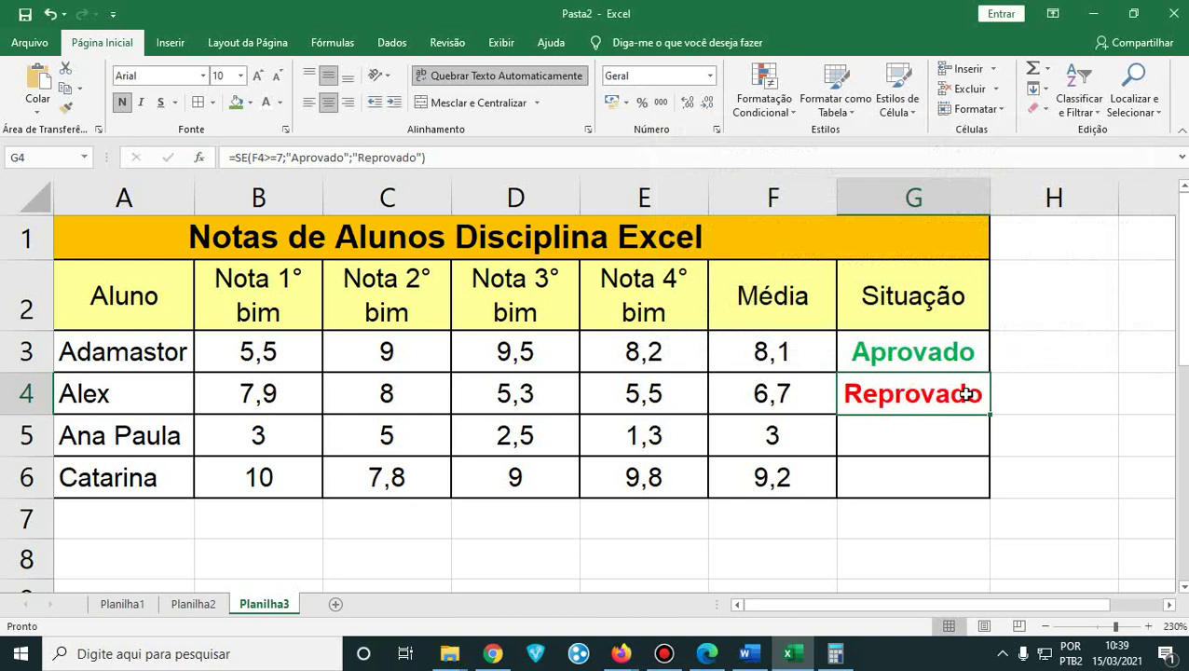
- Fill the G4 formula down through G6 and check the formulas in the Situação cells
{"action": "left_click_drag", "start_coordinate": [990, 414], "coordinate": [985, 481]}
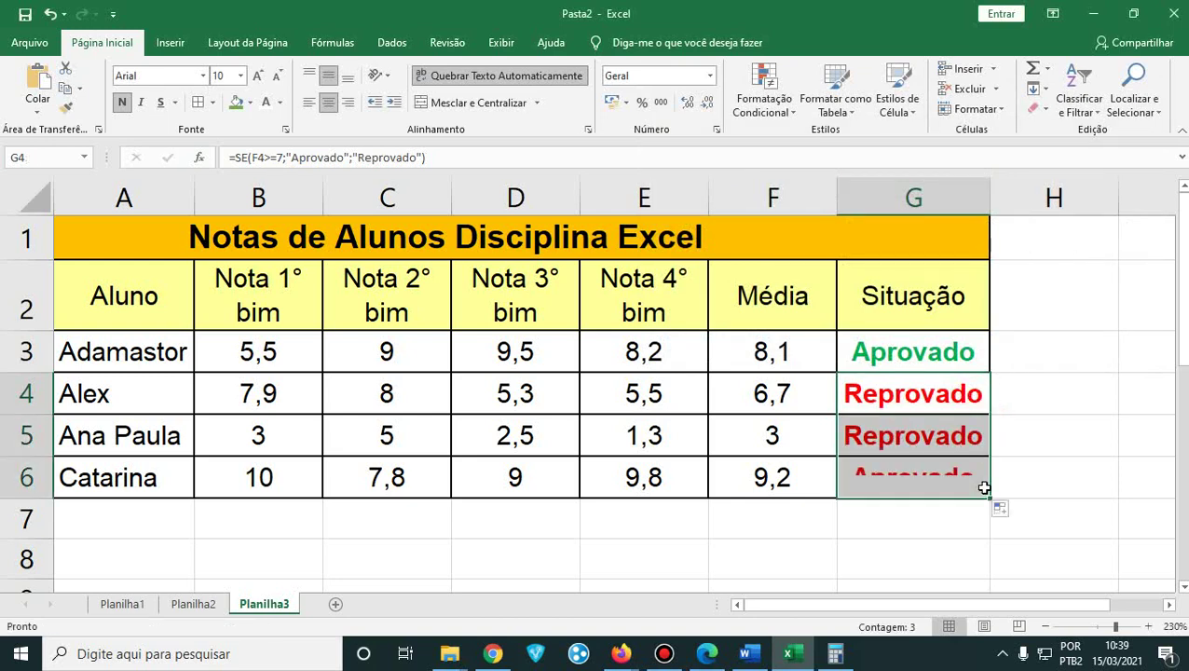
{"action": "left_click", "coordinate": [910, 421]}
{"action": "left_click", "coordinate": [928, 476]}
{"action": "left_click", "coordinate": [909, 434]}
{"action": "left_click", "coordinate": [909, 397]}
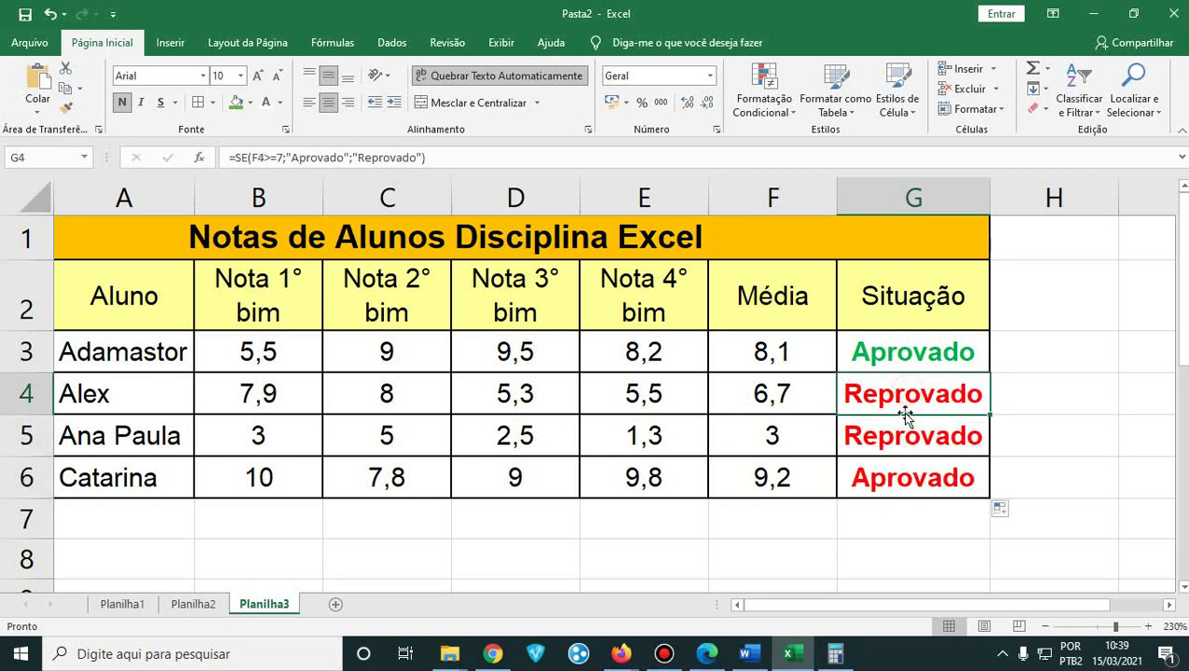
{"action": "left_click", "coordinate": [910, 474]}
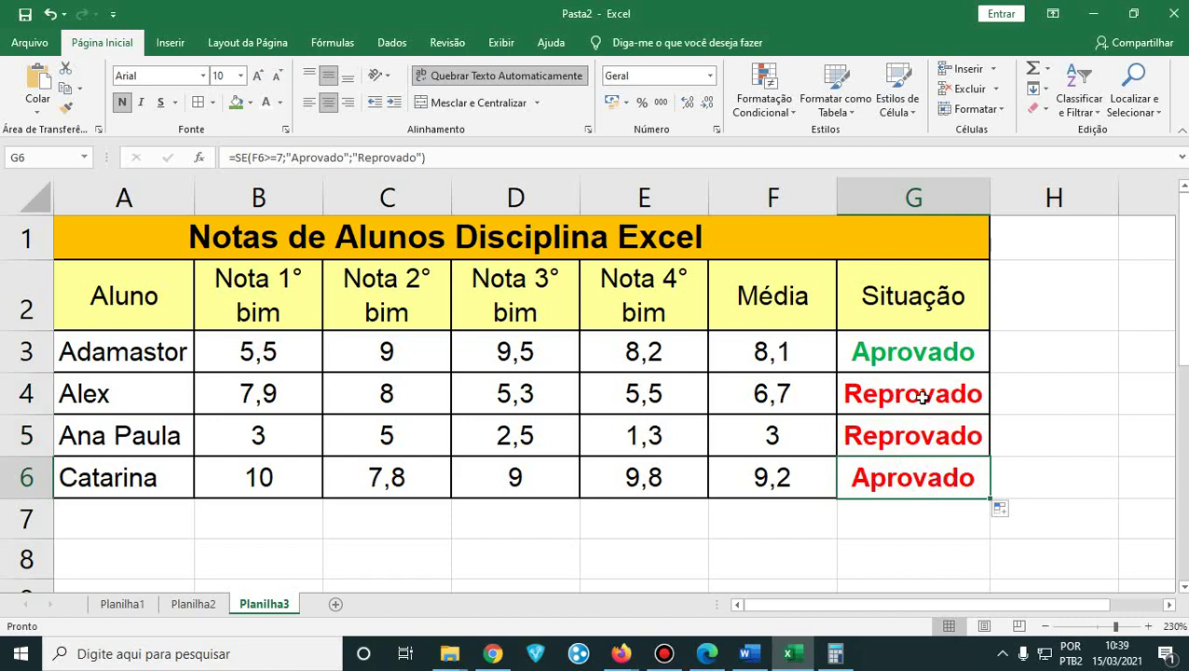
- Check the grades table in Apostila-de-Excel-Avançado.pdf in Edge, return to Excel and select Situação cells G3:G6
{"action": "left_click", "coordinate": [706, 657]}
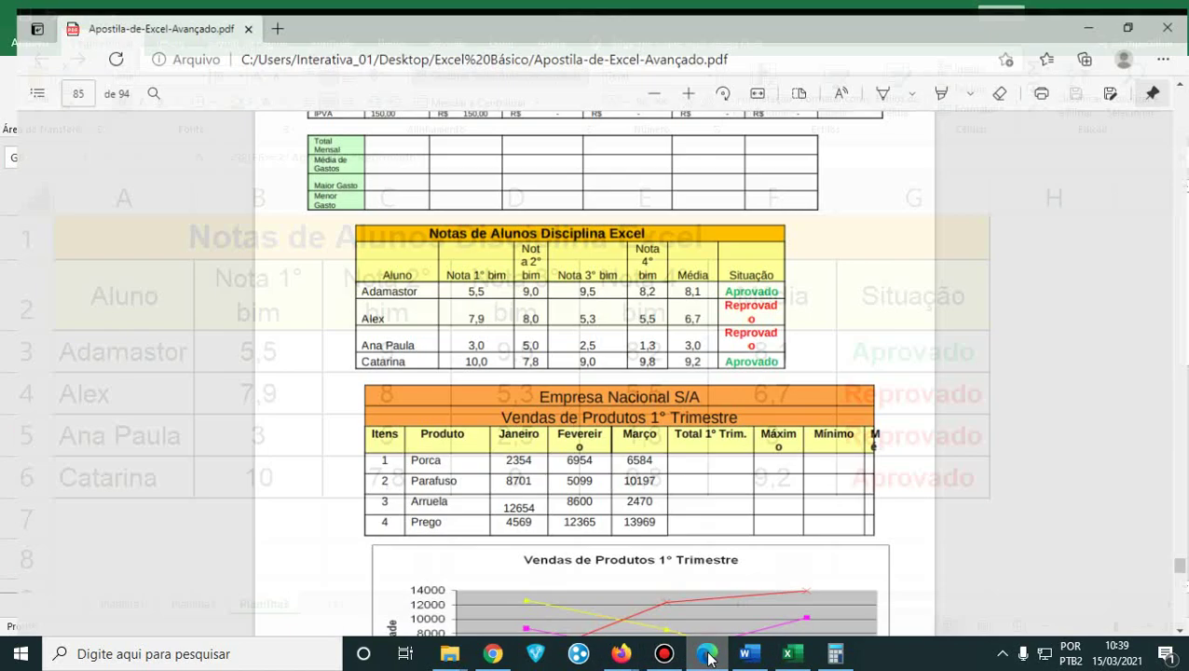
{"action": "left_click", "coordinate": [1096, 13]}
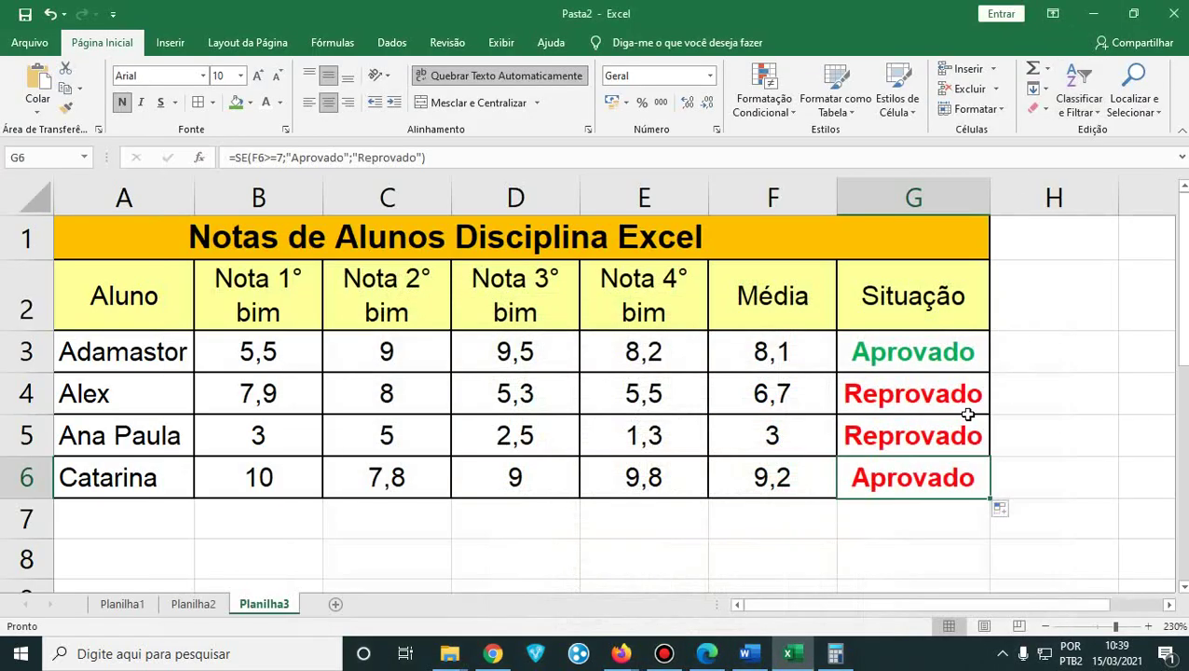
{"action": "left_click_drag", "start_coordinate": [904, 359], "coordinate": [913, 484]}
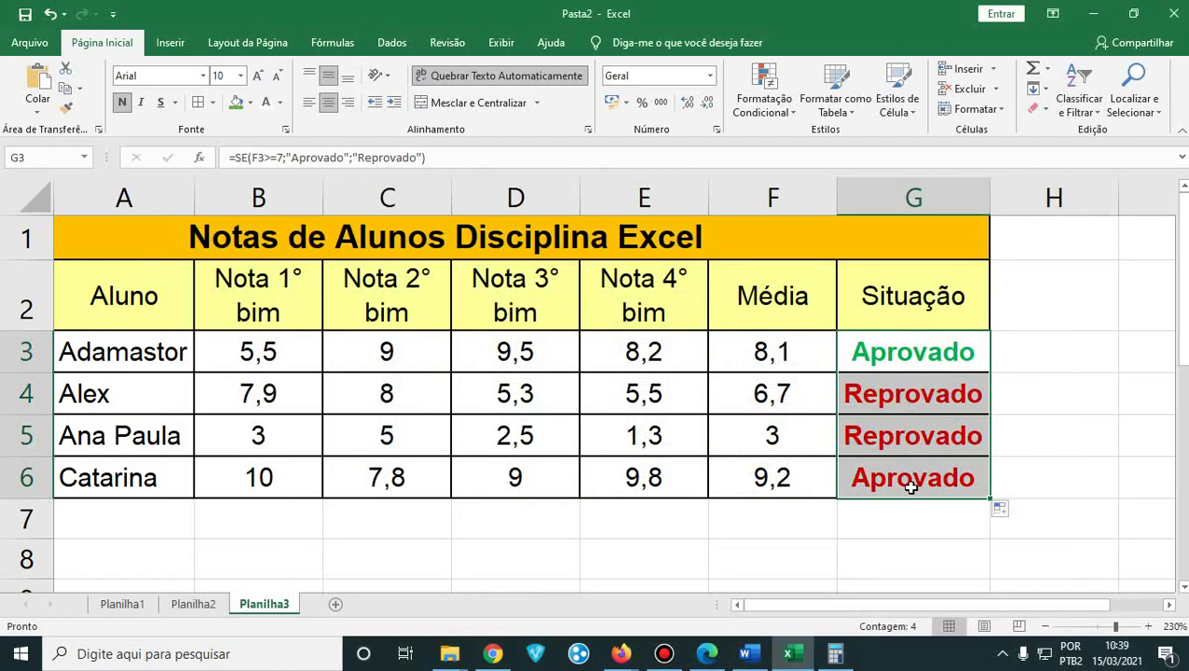
- Switch to Apostila-de-Excel-Avançado.pdf in Edge and look back through its pages for the Formatação Condicional section
{"action": "left_click", "coordinate": [710, 655]}
{"action": "scroll", "coordinate": [805, 363], "scroll_direction": "up", "scroll_amount": 4}
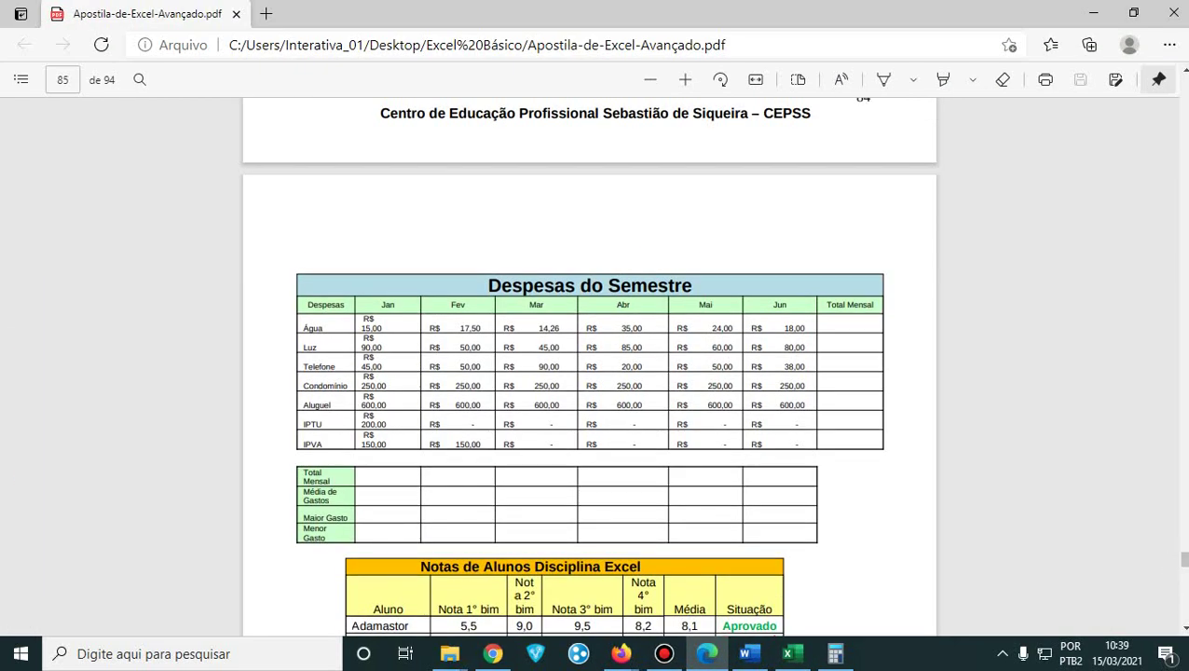
{"action": "left_click_drag", "start_coordinate": [1183, 559], "coordinate": [1182, 491]}
{"action": "scroll", "coordinate": [586, 413], "scroll_direction": "up", "scroll_amount": 20}
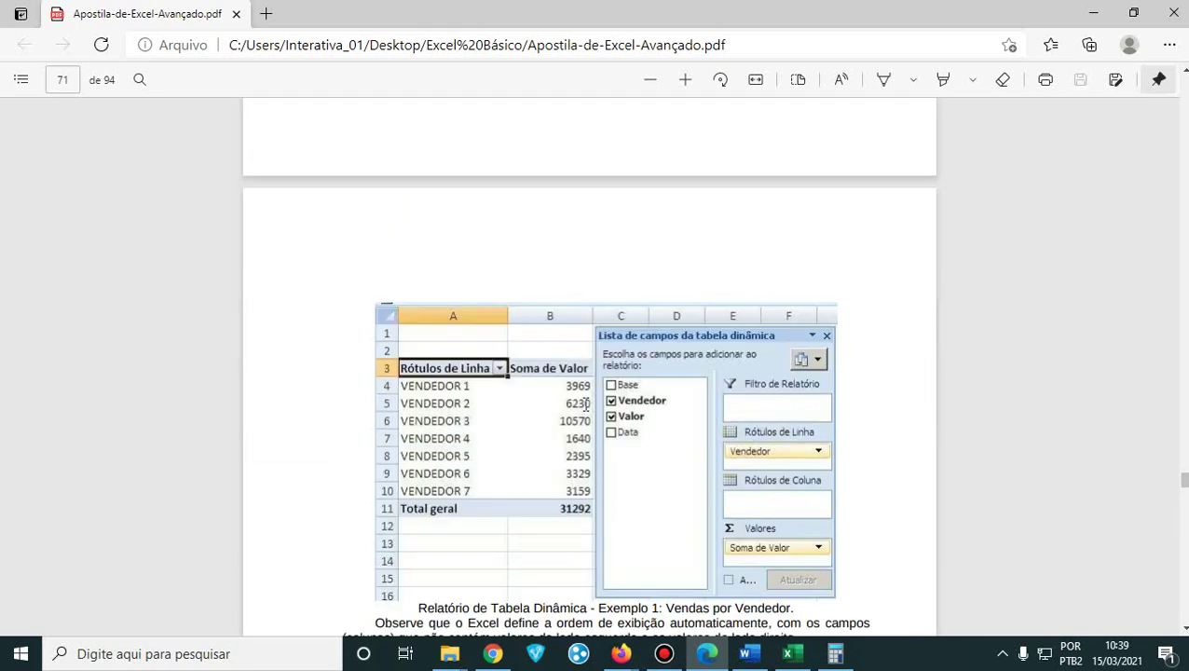
{"action": "scroll", "coordinate": [587, 405], "scroll_direction": "up", "scroll_amount": 20}
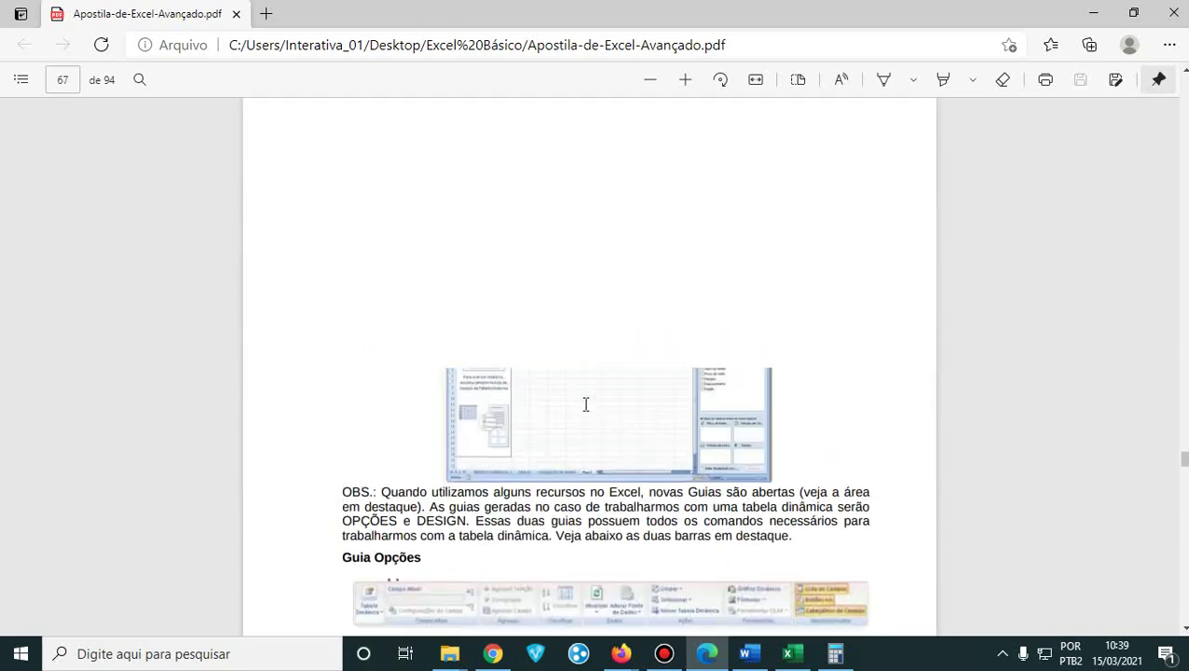
{"action": "scroll", "coordinate": [586, 404], "scroll_direction": "up", "scroll_amount": 20}
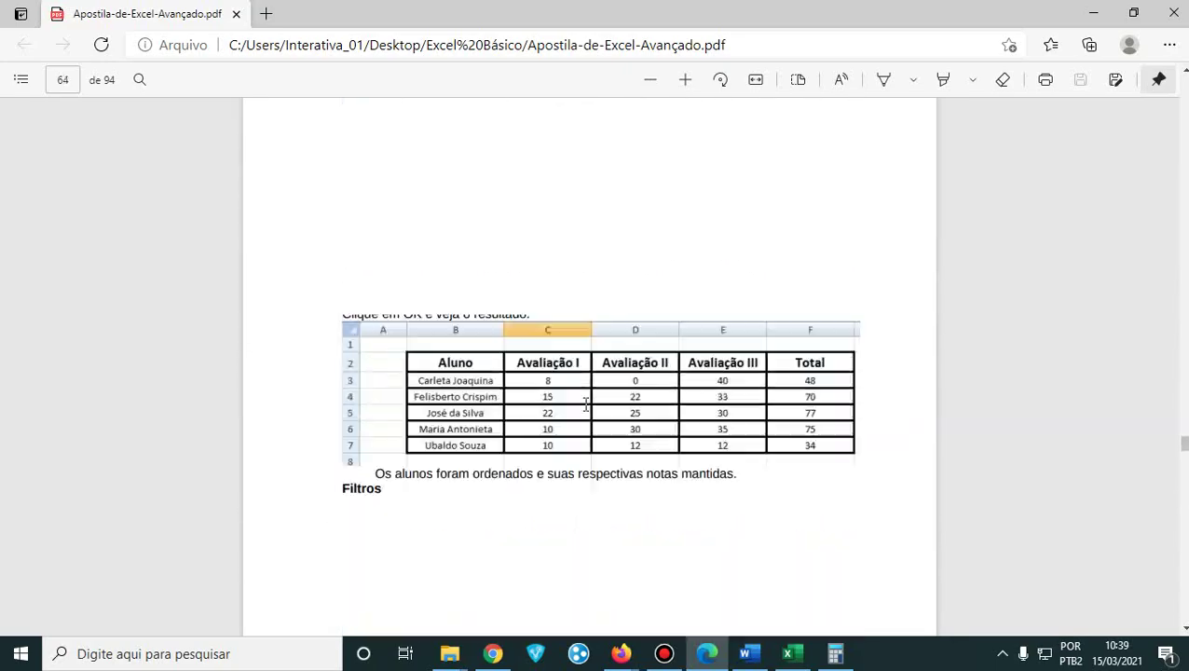
{"action": "scroll", "coordinate": [586, 411], "scroll_direction": "up", "scroll_amount": 20}
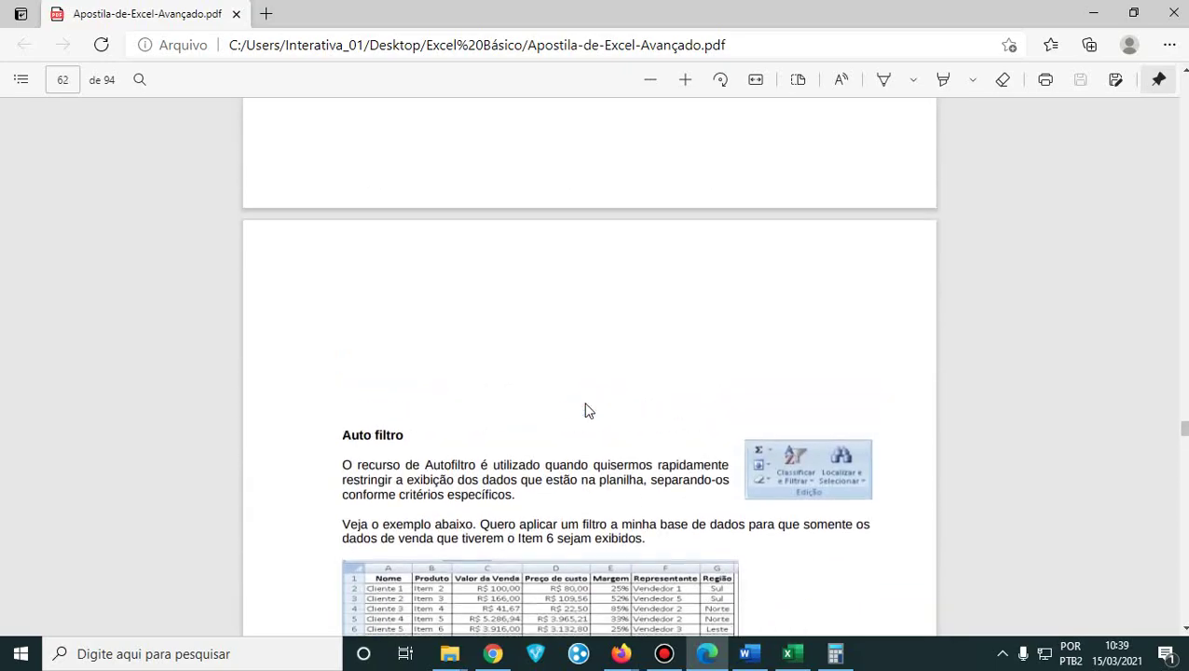
{"action": "scroll", "coordinate": [586, 409], "scroll_direction": "up", "scroll_amount": 20}
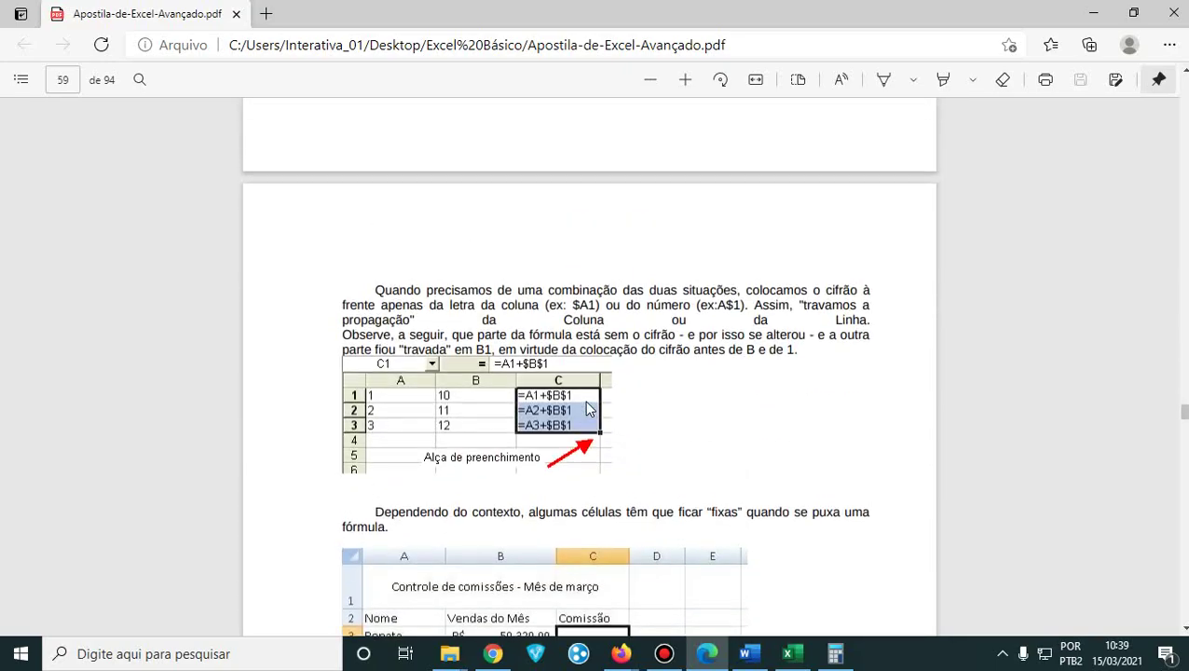
{"action": "scroll", "coordinate": [586, 409], "scroll_direction": "up", "scroll_amount": 20}
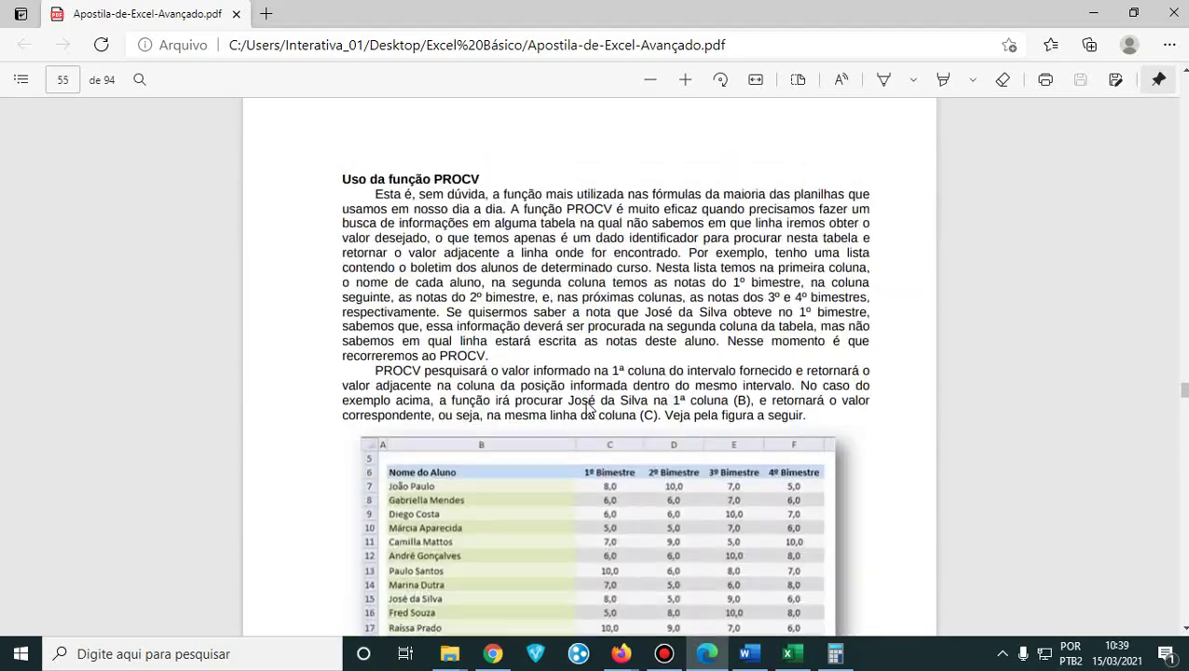
{"action": "scroll", "coordinate": [586, 408], "scroll_direction": "up", "scroll_amount": 20}
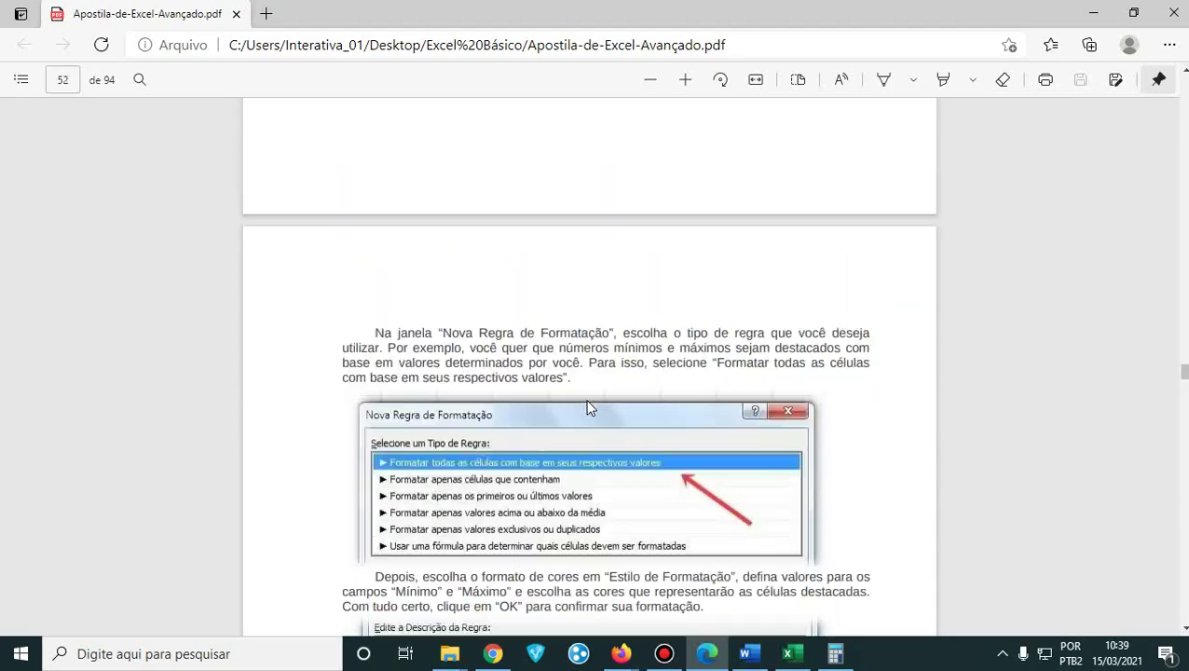
{"action": "scroll", "coordinate": [587, 408], "scroll_direction": "up", "scroll_amount": 20}
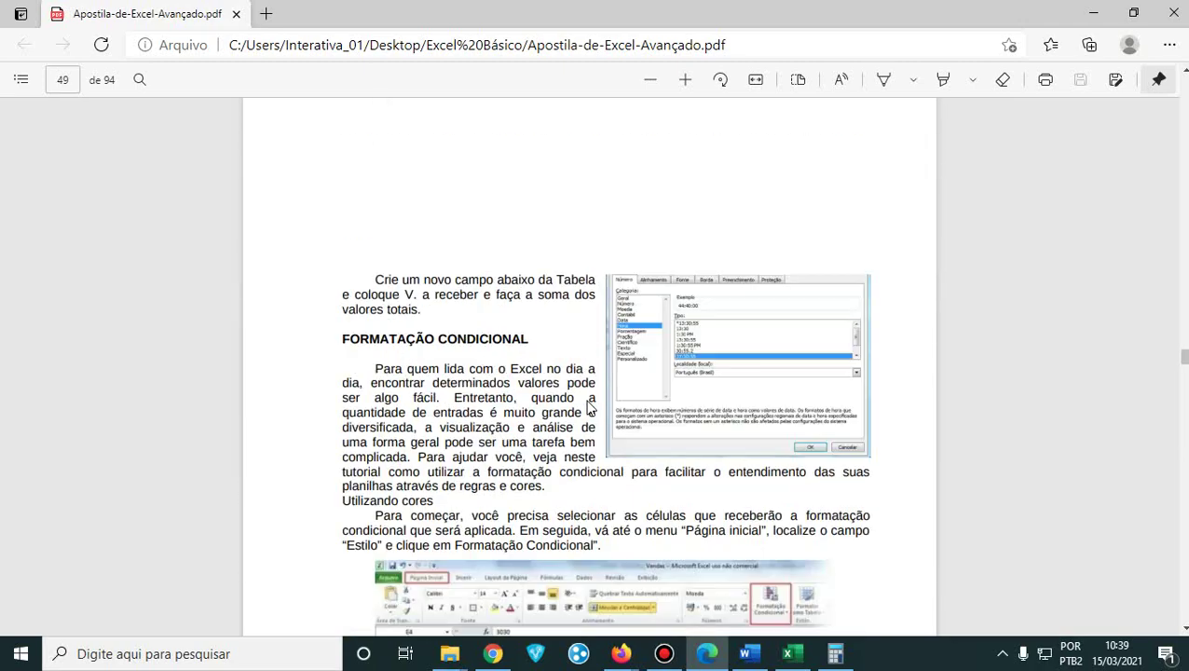
- Read the Formatação Condicional section on pages 49 to 53, covering colours, Nova Regra and Gerenciar Regras
{"action": "scroll", "coordinate": [587, 407], "scroll_direction": "down", "scroll_amount": 8}
{"action": "scroll", "coordinate": [588, 407], "scroll_direction": "up", "scroll_amount": 3}
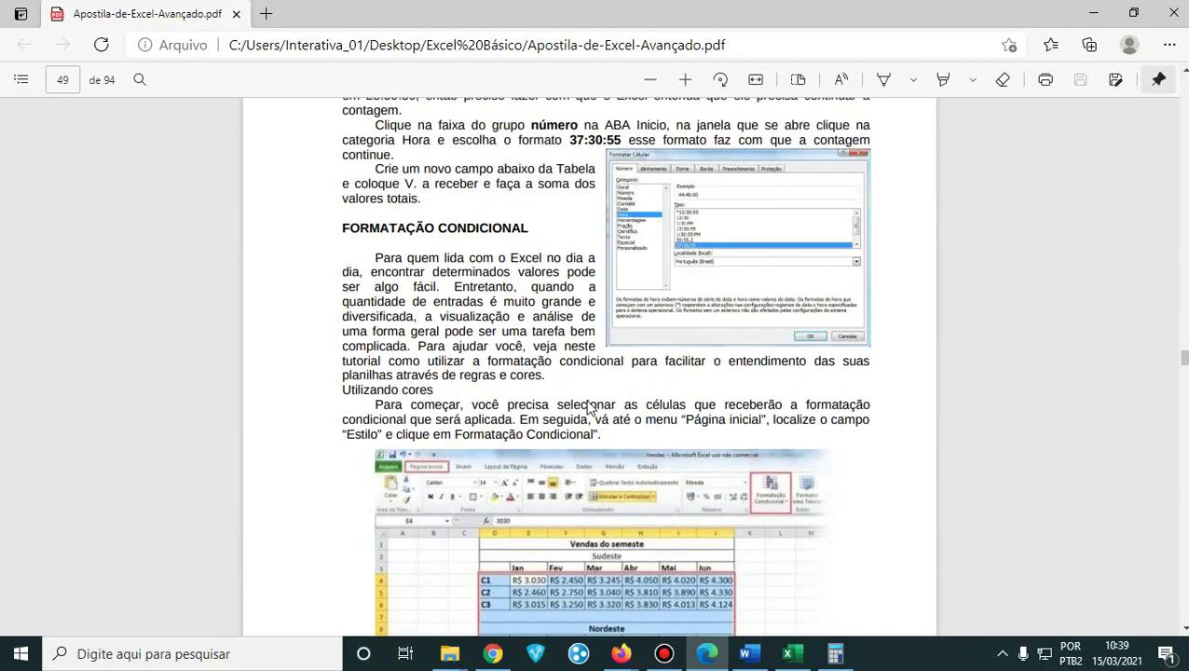
{"action": "scroll", "coordinate": [588, 406], "scroll_direction": "down", "scroll_amount": 3}
{"action": "scroll", "coordinate": [588, 406], "scroll_direction": "up", "scroll_amount": 2}
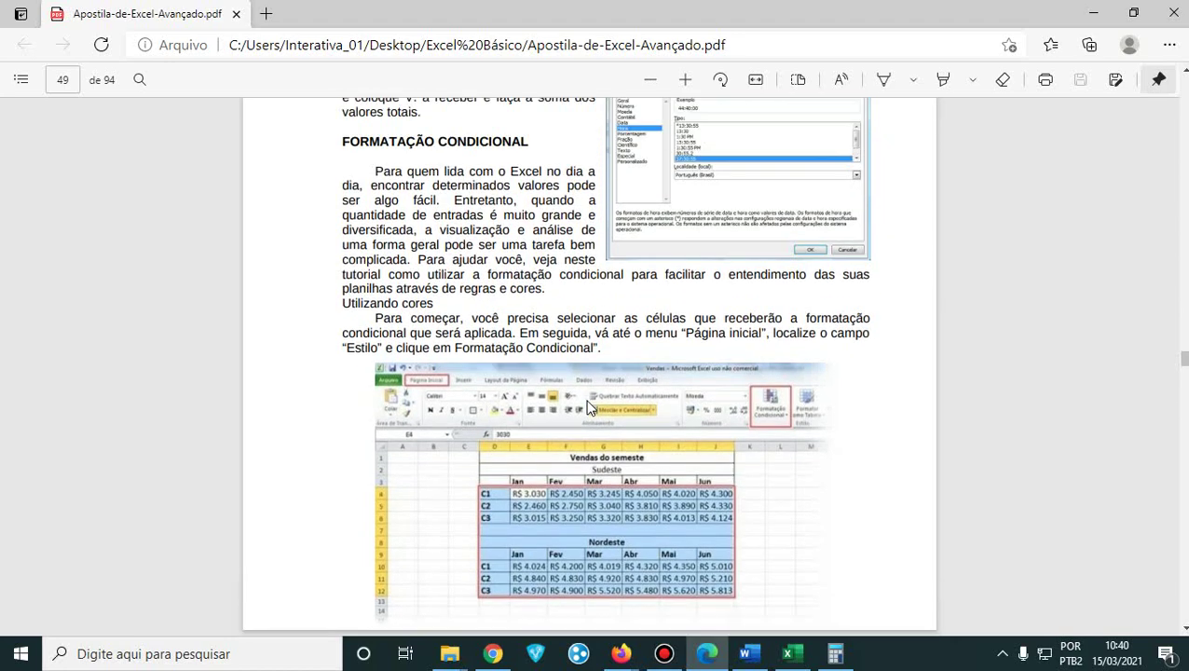
{"action": "scroll", "coordinate": [587, 408], "scroll_direction": "down", "scroll_amount": 18}
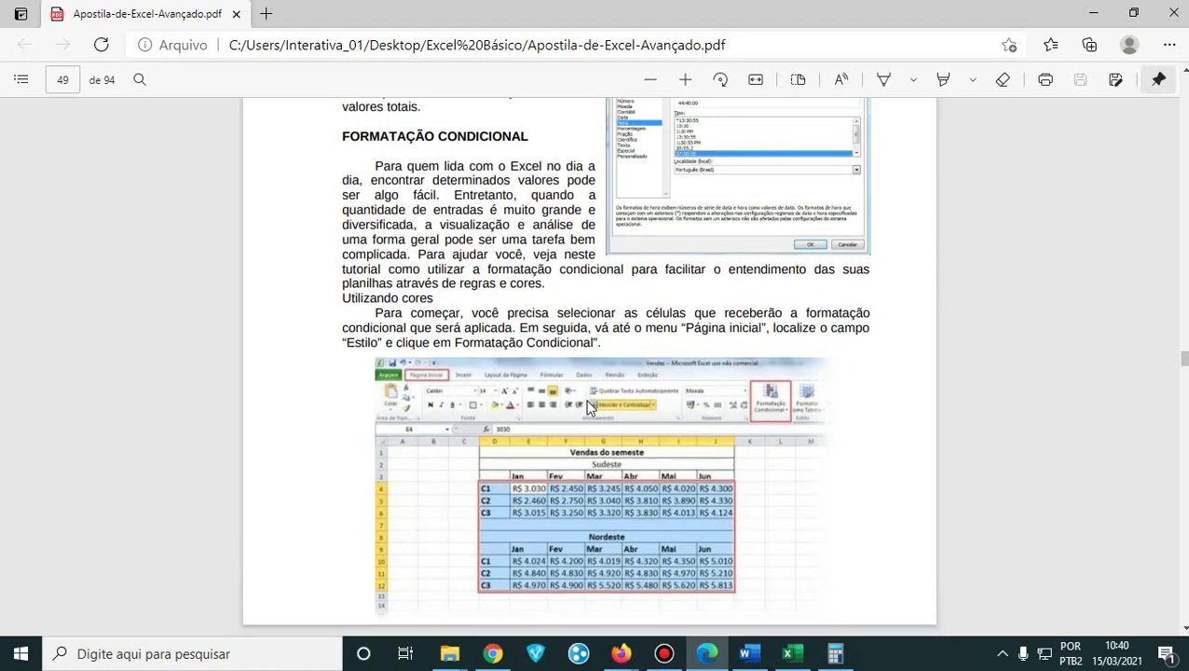
{"action": "scroll", "coordinate": [587, 407], "scroll_direction": "down", "scroll_amount": 15}
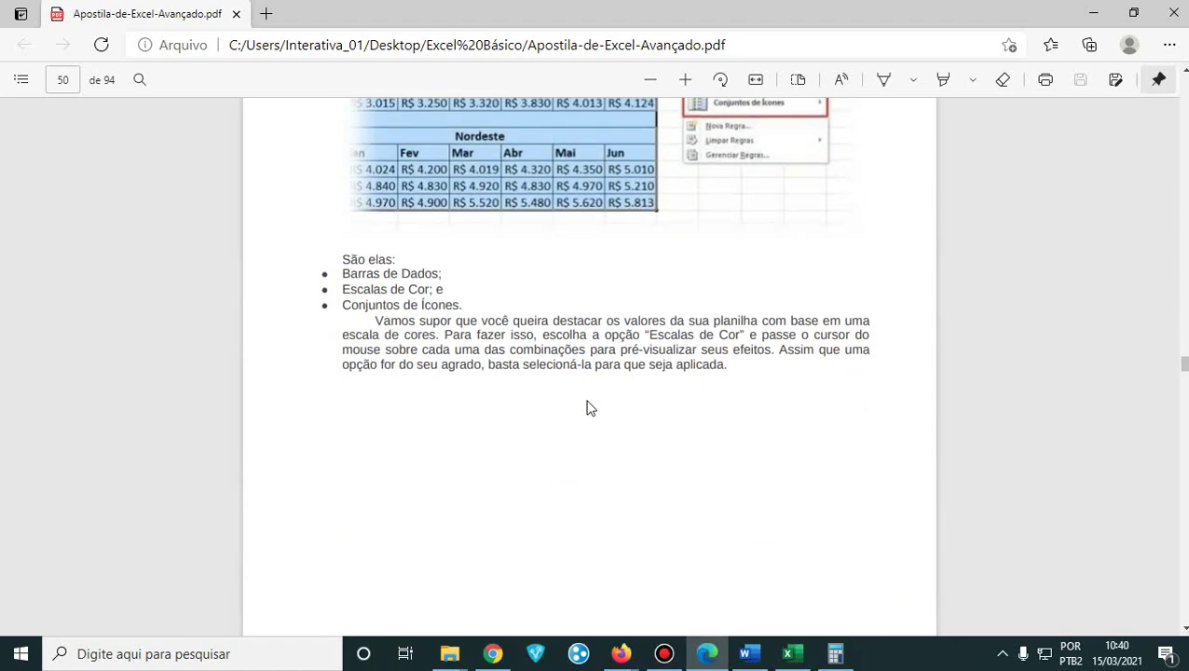
{"action": "scroll", "coordinate": [588, 407], "scroll_direction": "down", "scroll_amount": 15}
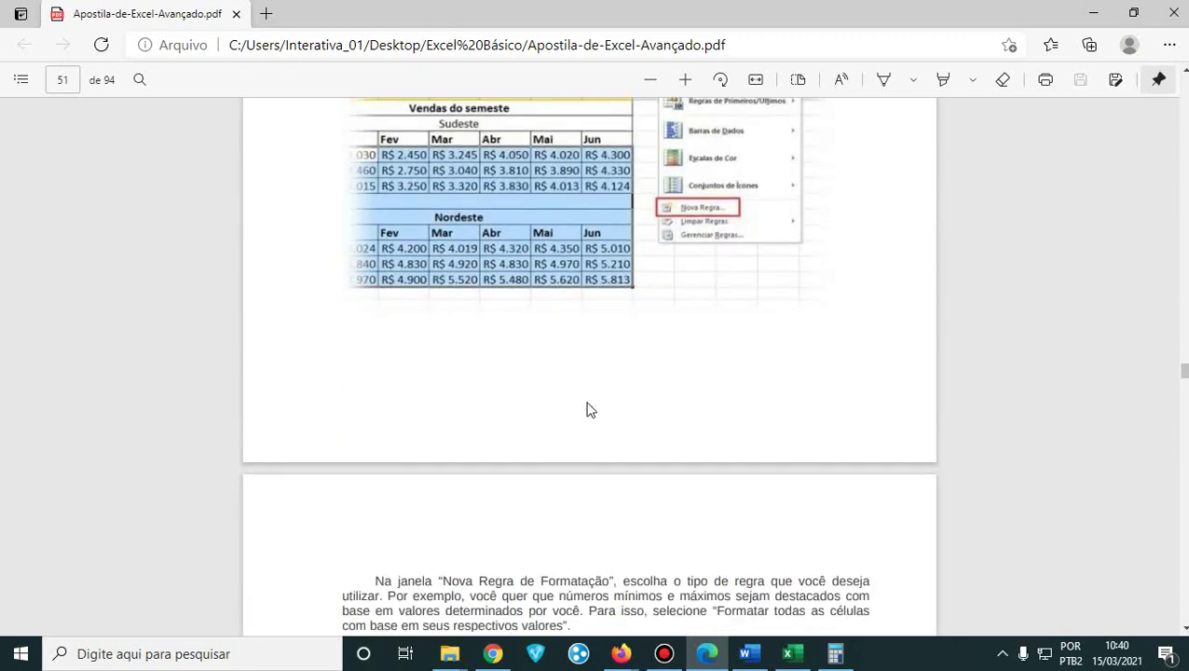
{"action": "scroll", "coordinate": [587, 408], "scroll_direction": "down", "scroll_amount": 15}
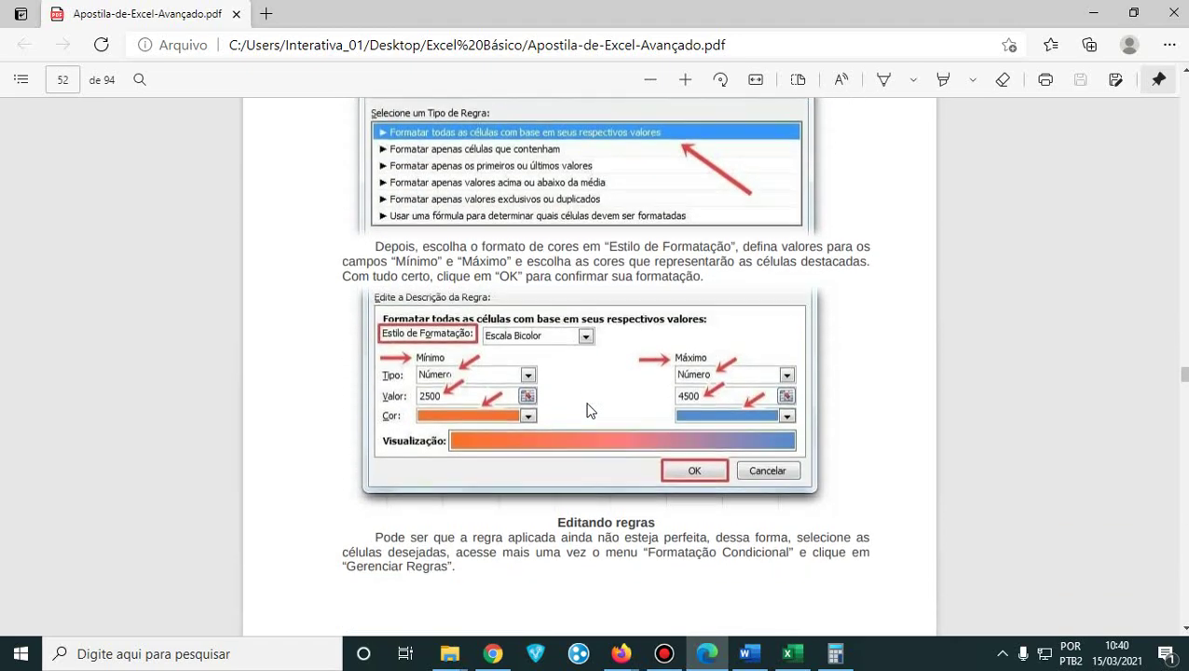
{"action": "scroll", "coordinate": [587, 411], "scroll_direction": "down", "scroll_amount": 15}
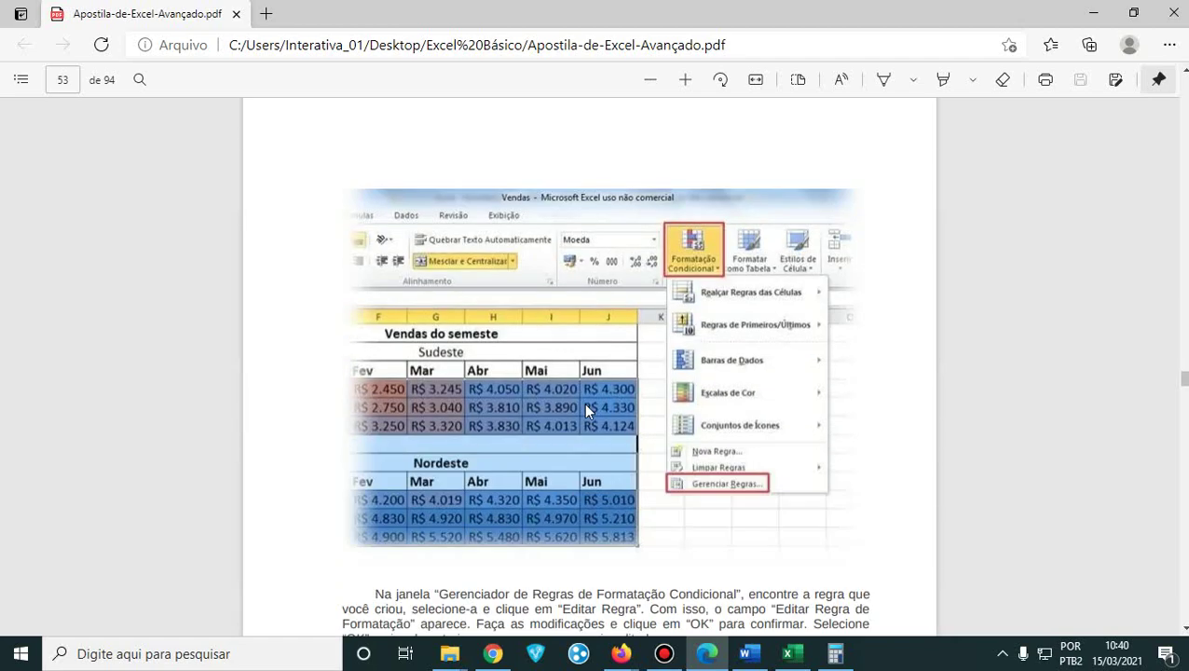
- Look through pages 48 to 55 of the handout, covering Limpando regras, Editando regras and the highlighting options
{"action": "scroll", "coordinate": [587, 411], "scroll_direction": "down", "scroll_amount": 15}
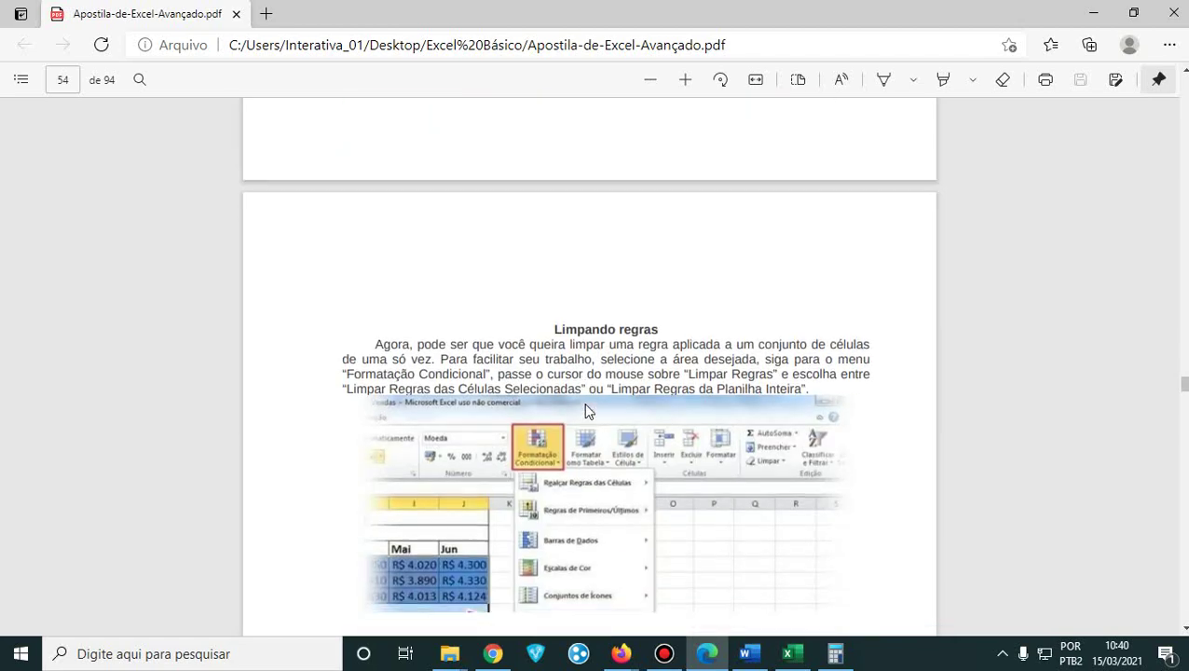
{"action": "scroll", "coordinate": [587, 411], "scroll_direction": "down", "scroll_amount": 1}
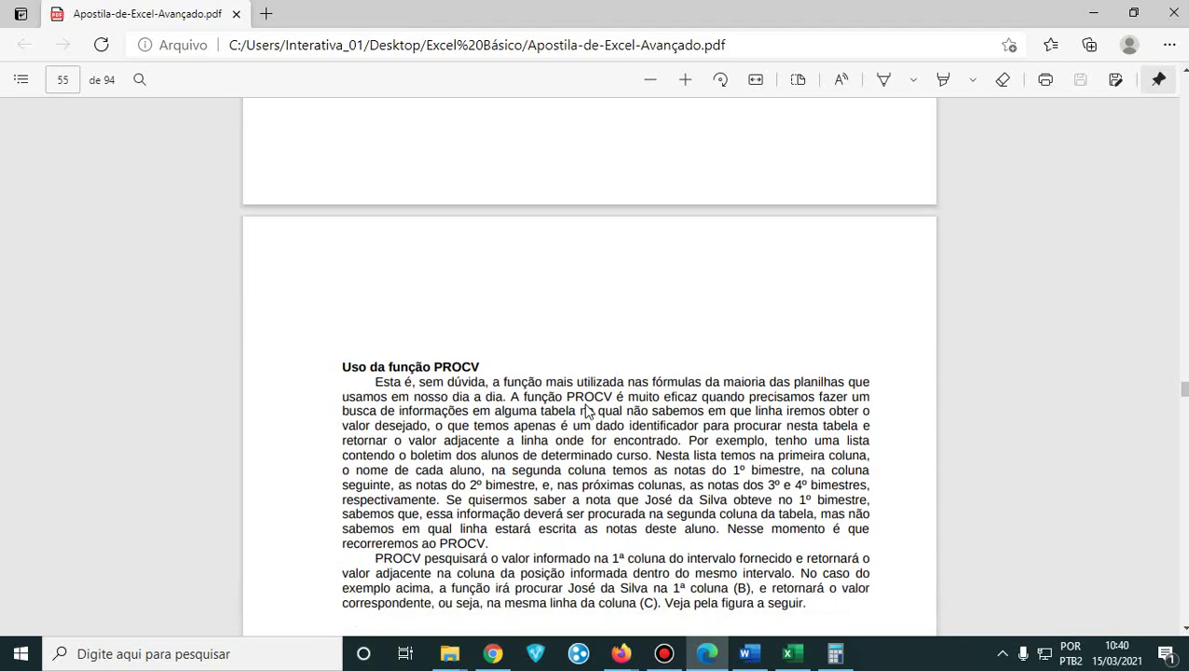
{"action": "scroll", "coordinate": [587, 411], "scroll_direction": "up", "scroll_amount": 15}
{"action": "scroll", "coordinate": [587, 411], "scroll_direction": "up", "scroll_amount": 3}
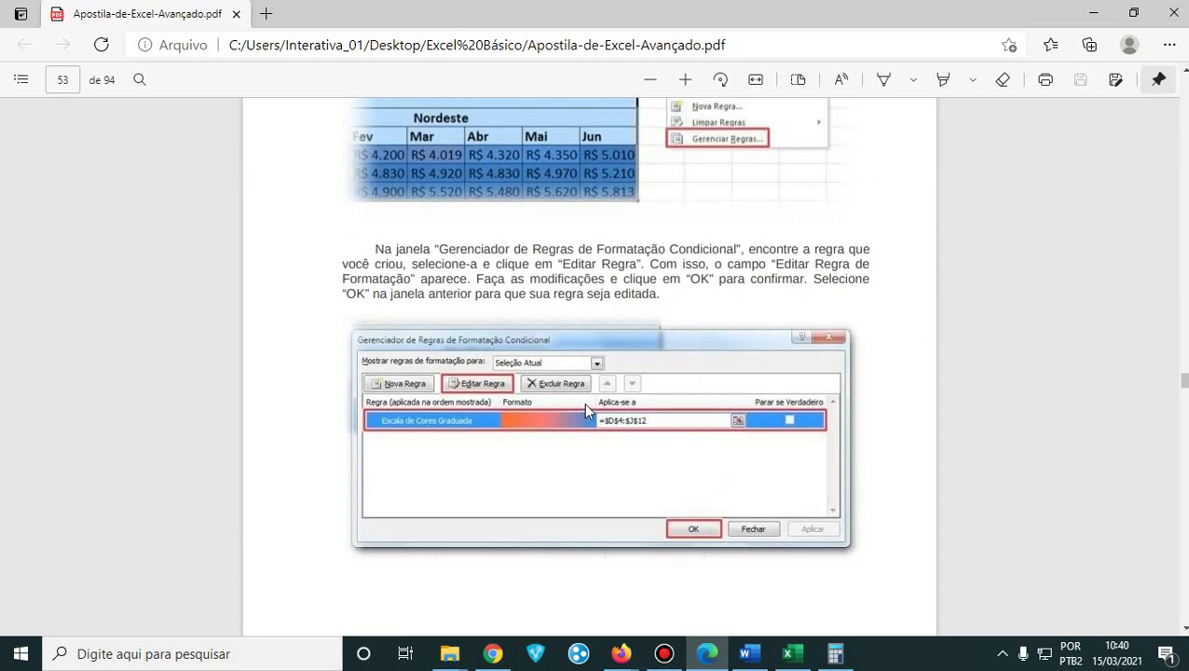
{"action": "scroll", "coordinate": [587, 411], "scroll_direction": "up", "scroll_amount": 10}
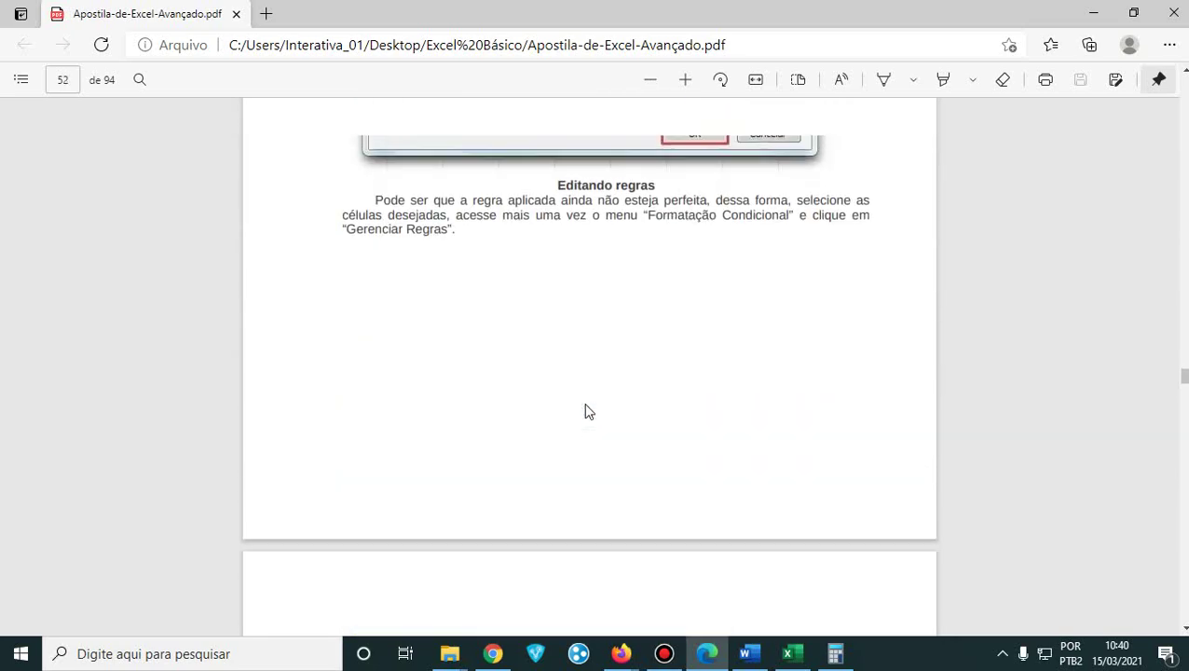
{"action": "scroll", "coordinate": [587, 411], "scroll_direction": "up", "scroll_amount": 15}
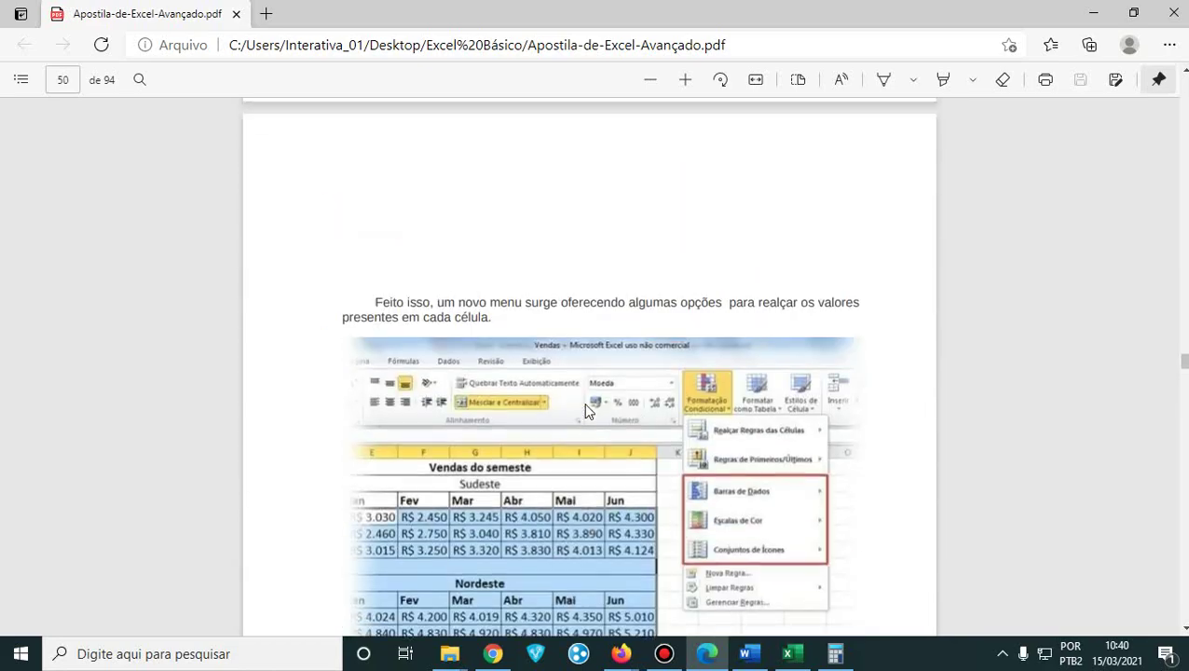
{"action": "scroll", "coordinate": [588, 411], "scroll_direction": "up", "scroll_amount": 10}
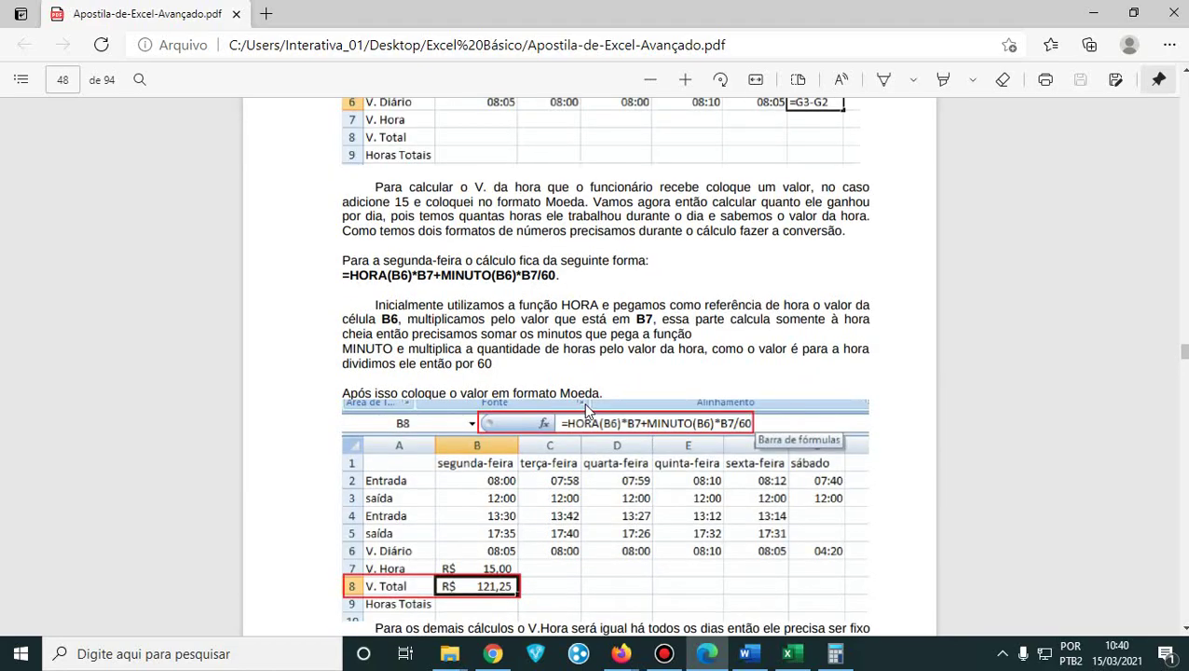
- Read the Formatação Condicional introduction and Utilizando cores instructions on page 49, highlighting the introductory paragraph
{"action": "scroll", "coordinate": [587, 411], "scroll_direction": "down", "scroll_amount": 8}
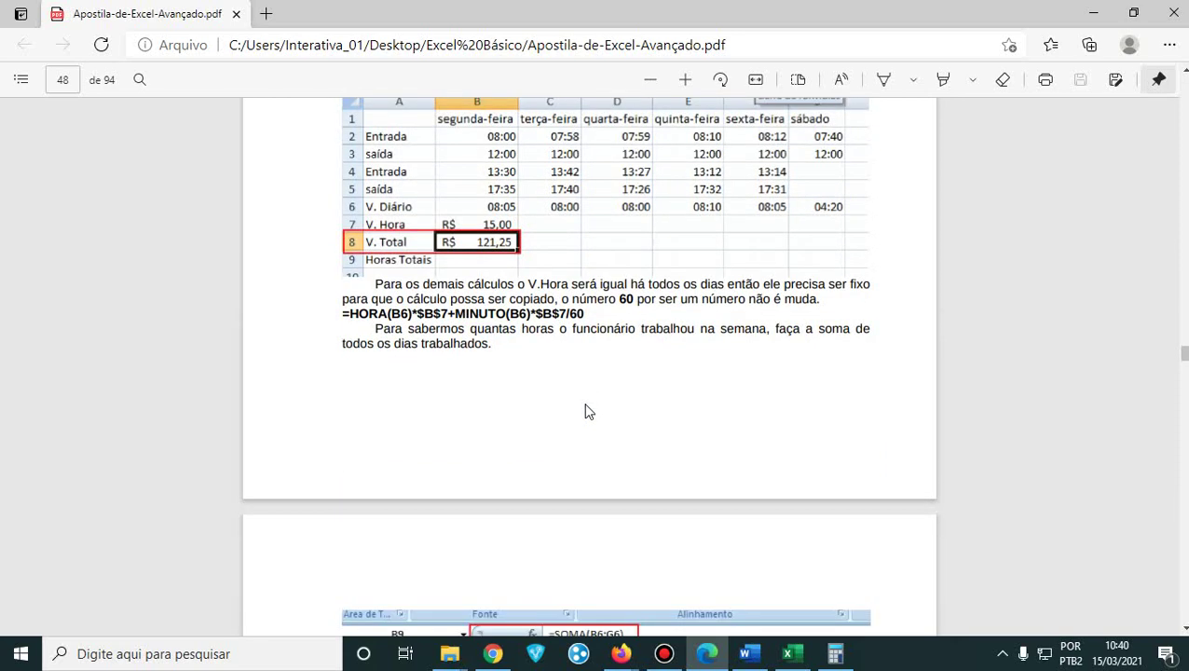
{"action": "scroll", "coordinate": [588, 411], "scroll_direction": "down", "scroll_amount": 2}
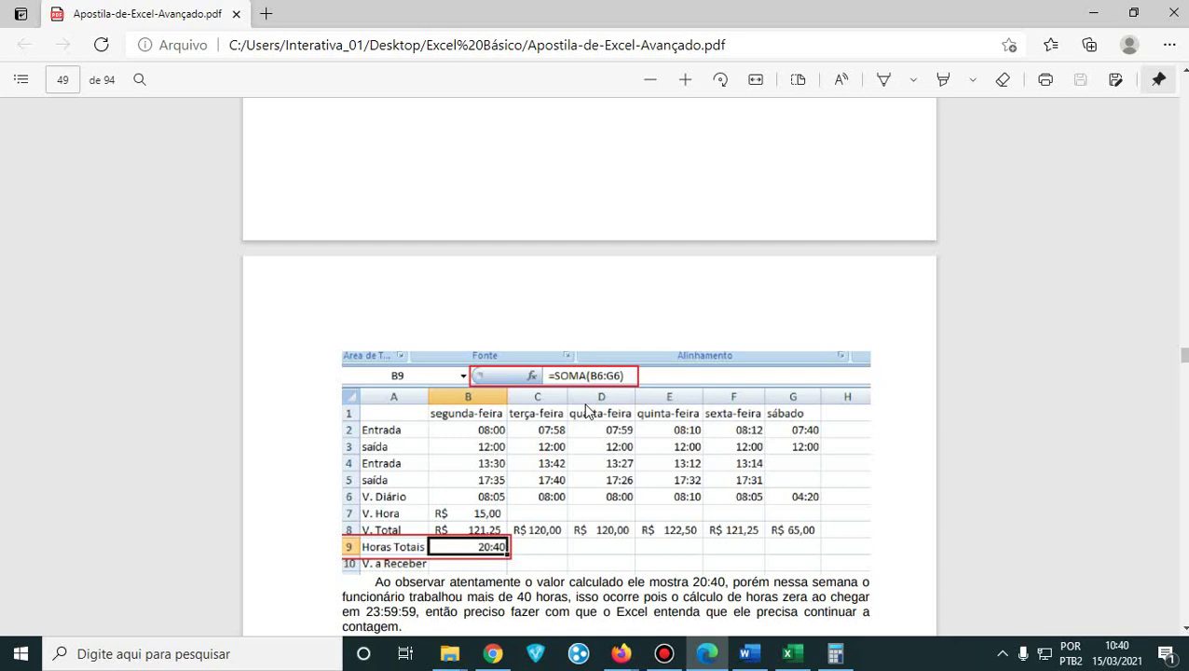
{"action": "scroll", "coordinate": [588, 411], "scroll_direction": "down", "scroll_amount": 2}
{"action": "scroll", "coordinate": [588, 411], "scroll_direction": "down", "scroll_amount": 5}
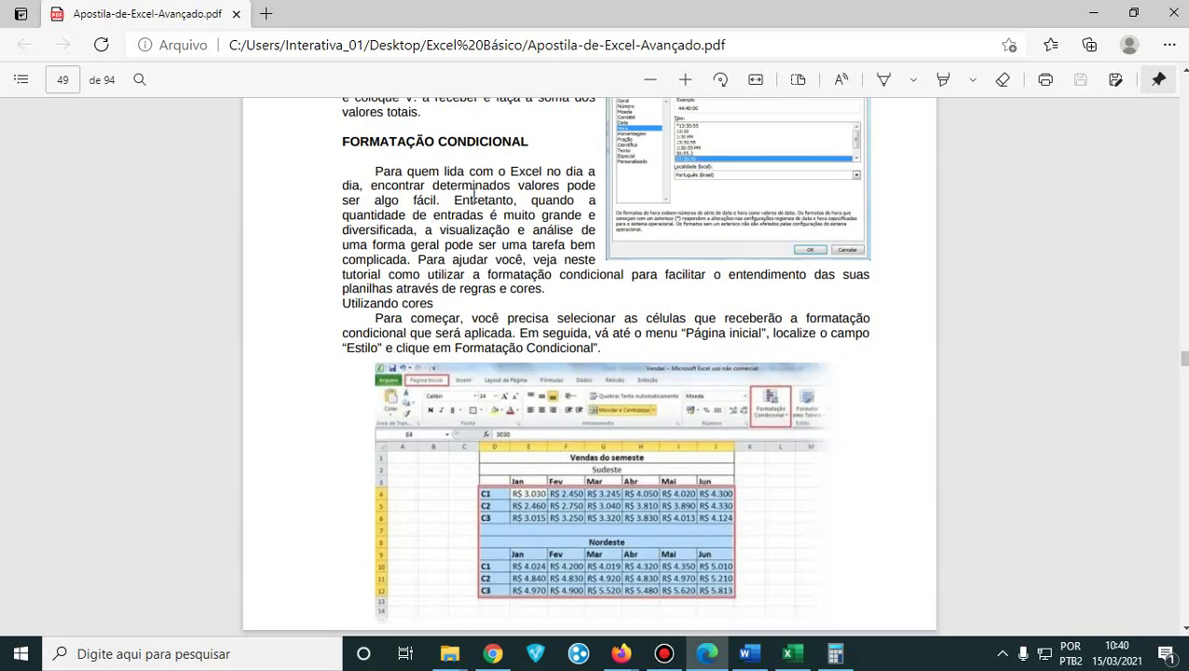
{"action": "left_click_drag", "start_coordinate": [375, 171], "coordinate": [549, 287]}
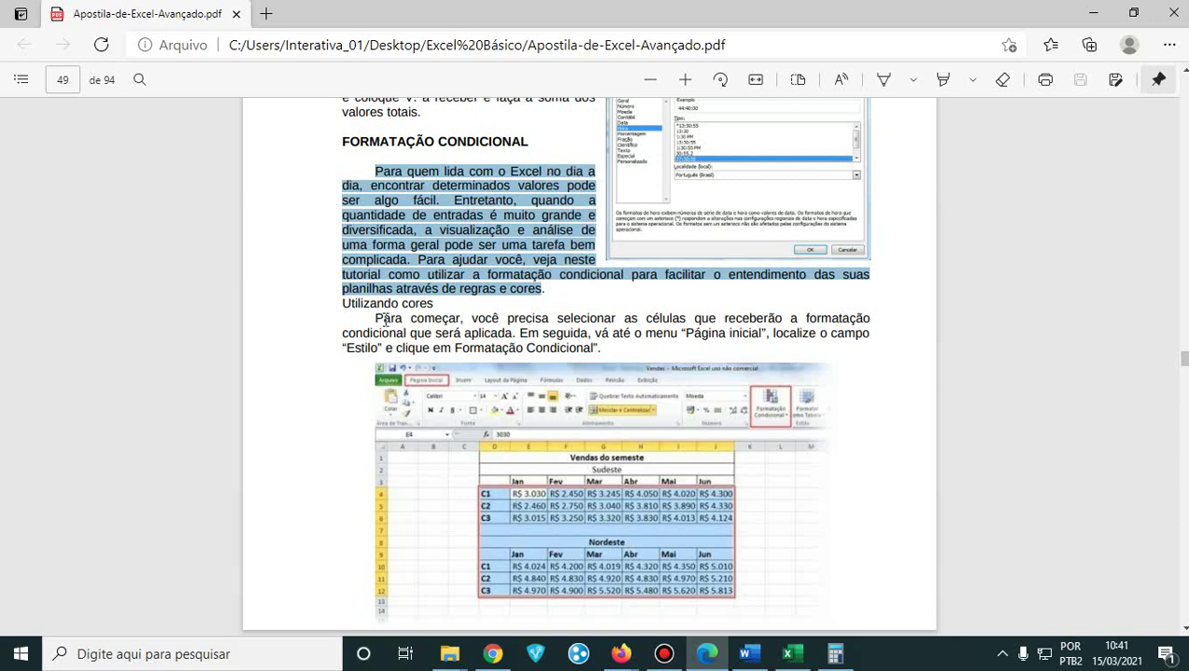
{"action": "left_click_drag", "start_coordinate": [624, 317], "coordinate": [671, 319]}
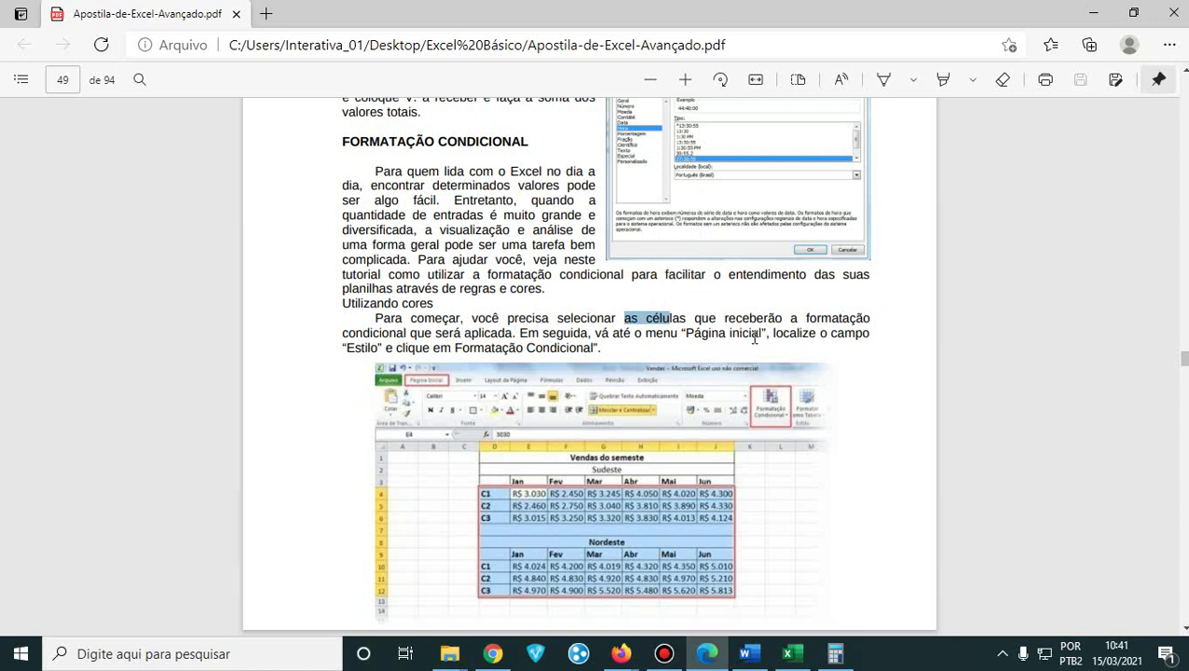
- Switch to Excel and examine the Formatação Condicional options, including Regras de Realce das Células, Barras de Dados and Conjuntos de Ícones
{"action": "left_click", "coordinate": [788, 654]}
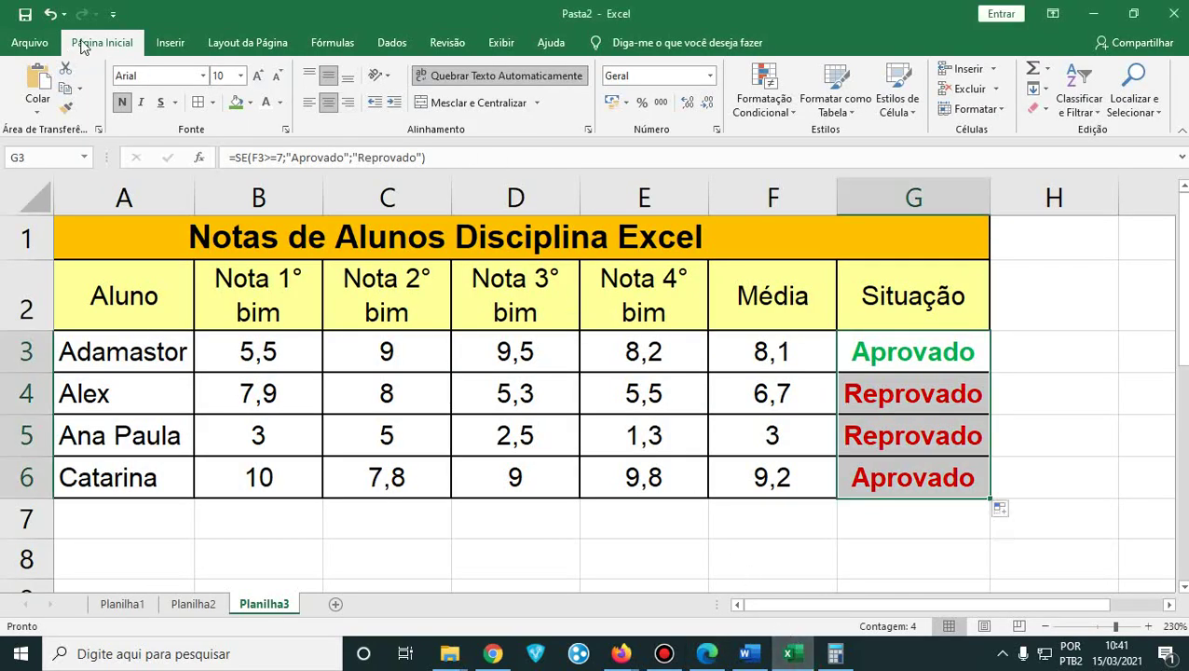
{"action": "left_click", "coordinate": [785, 119]}
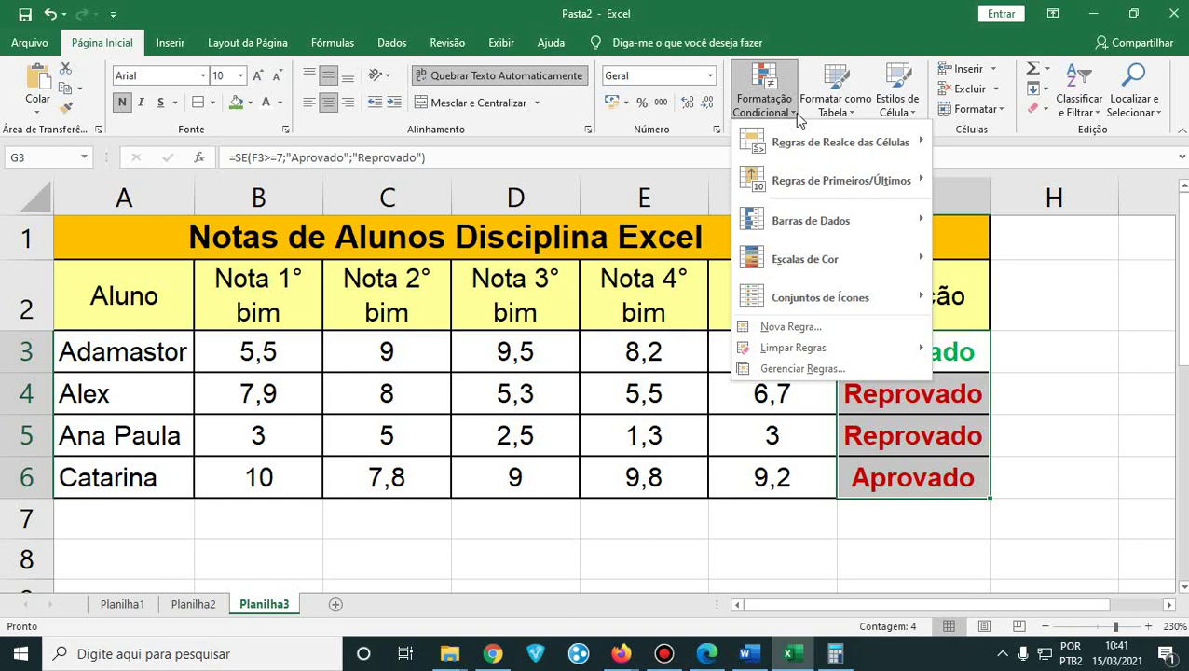
{"action": "mouse_move", "coordinate": [837, 141]}
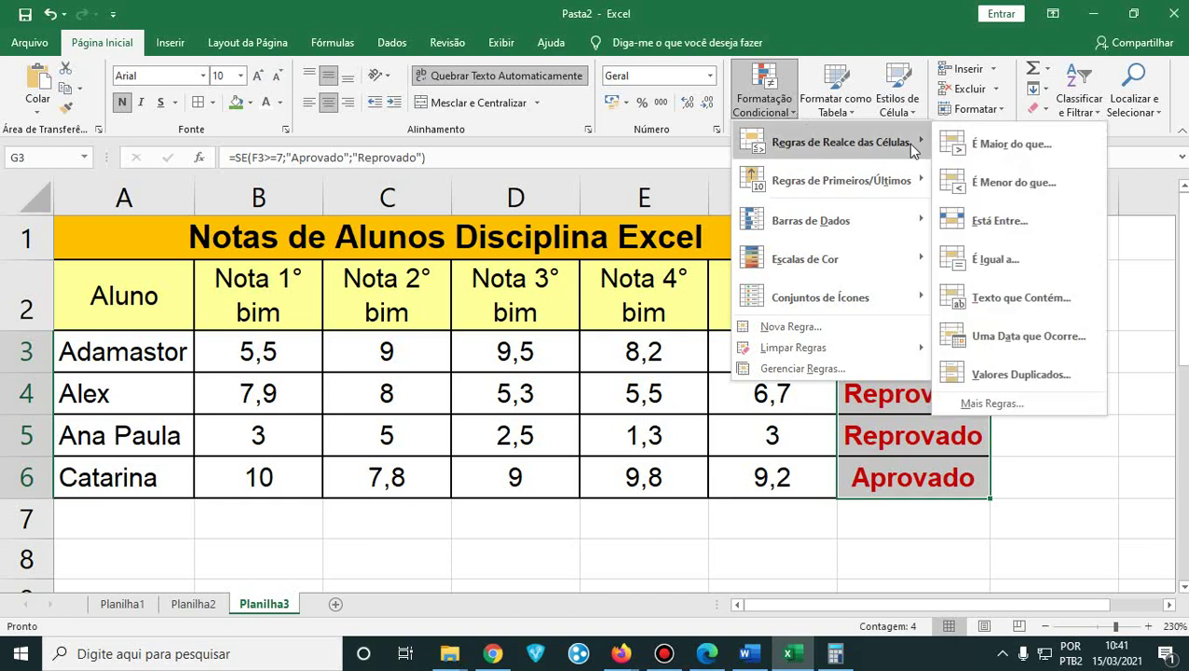
{"action": "mouse_move", "coordinate": [882, 224]}
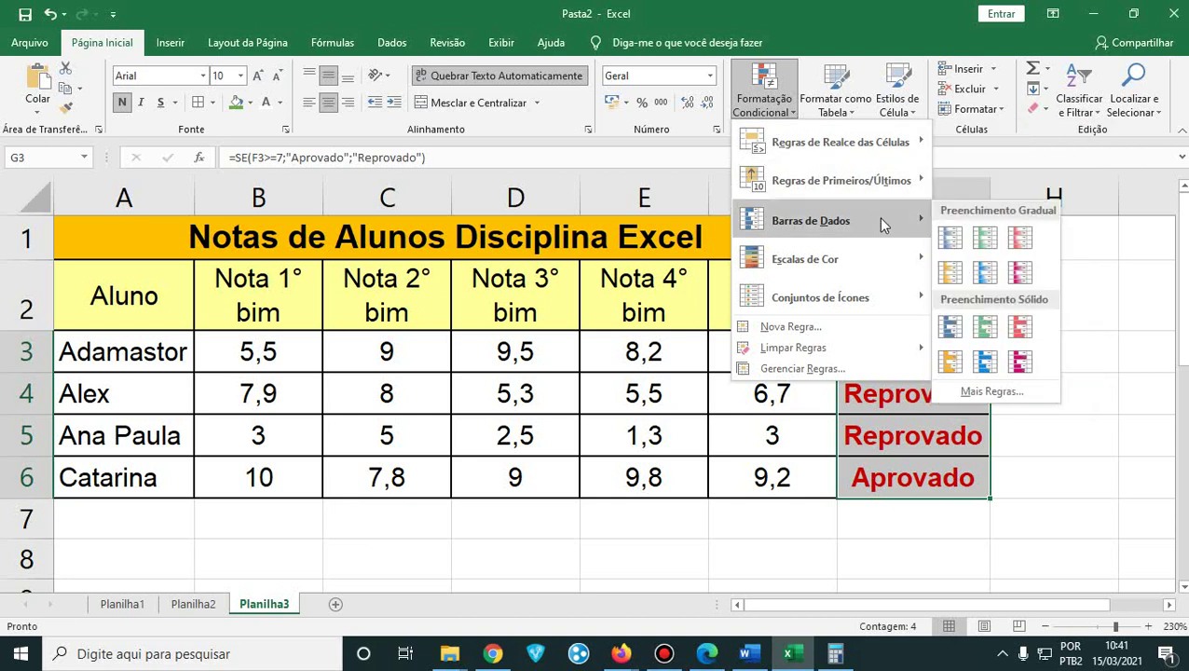
{"action": "mouse_move", "coordinate": [866, 257]}
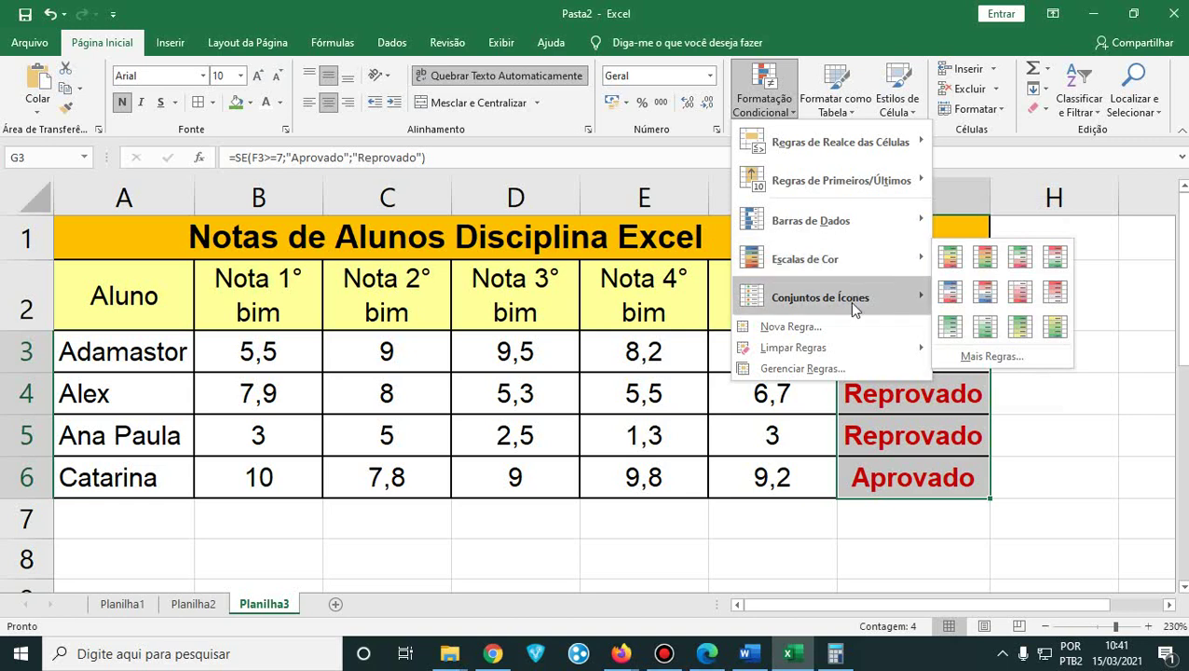
{"action": "mouse_move", "coordinate": [849, 301]}
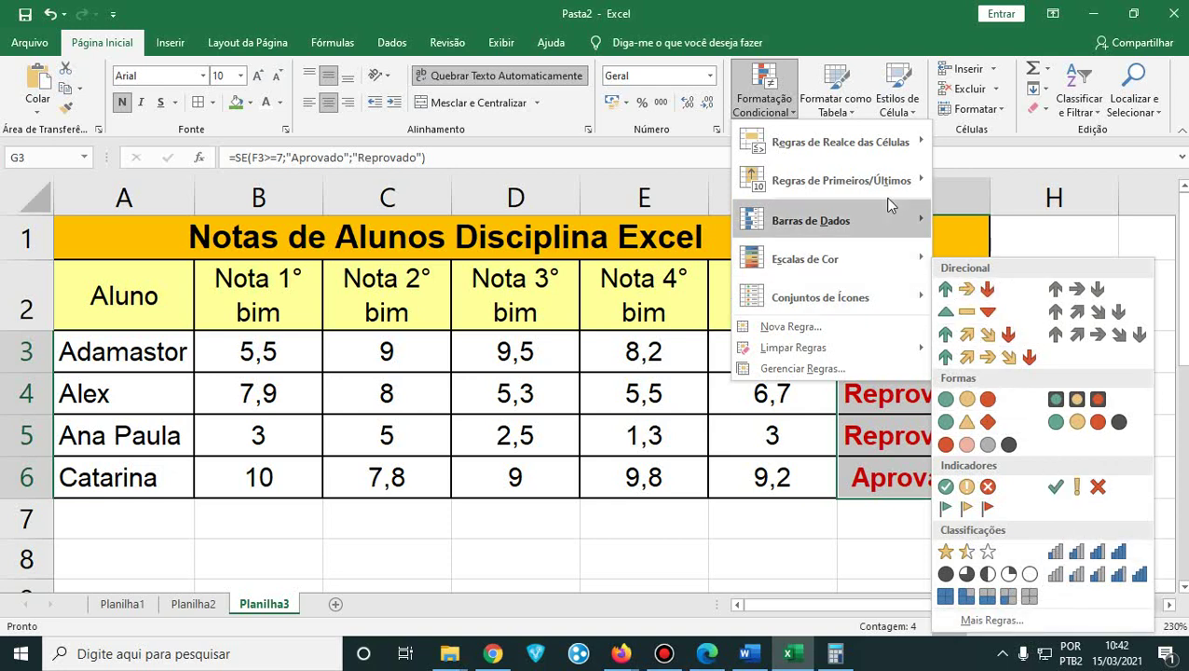
{"action": "mouse_move", "coordinate": [865, 145]}
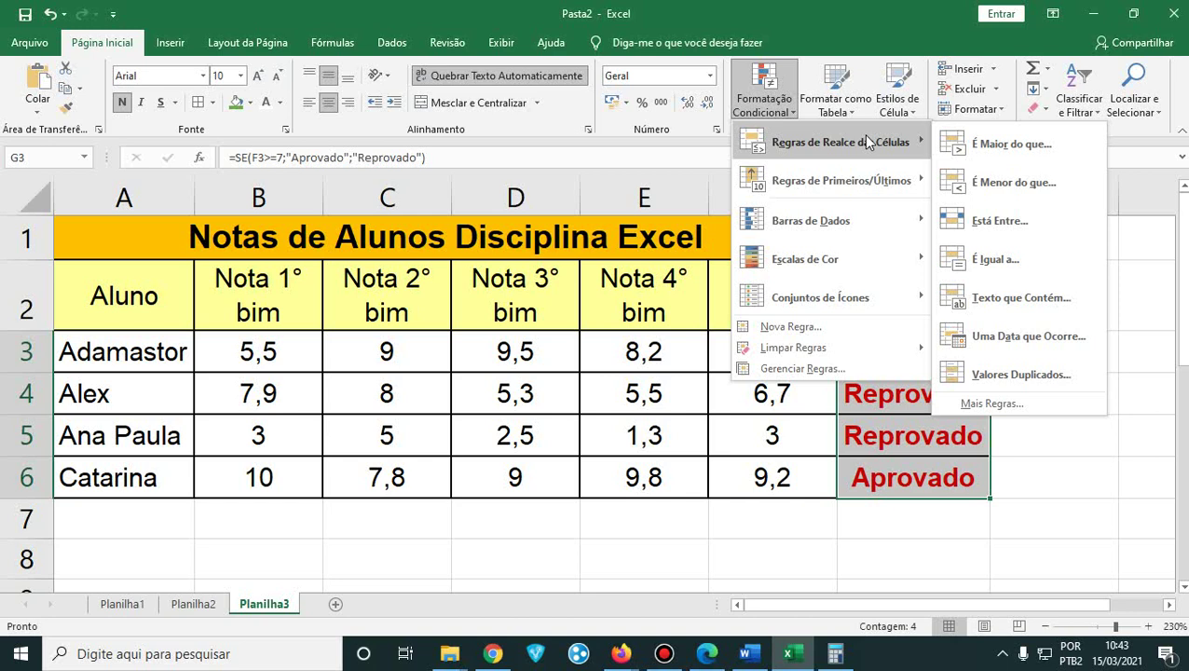
{"action": "left_click", "coordinate": [958, 530]}
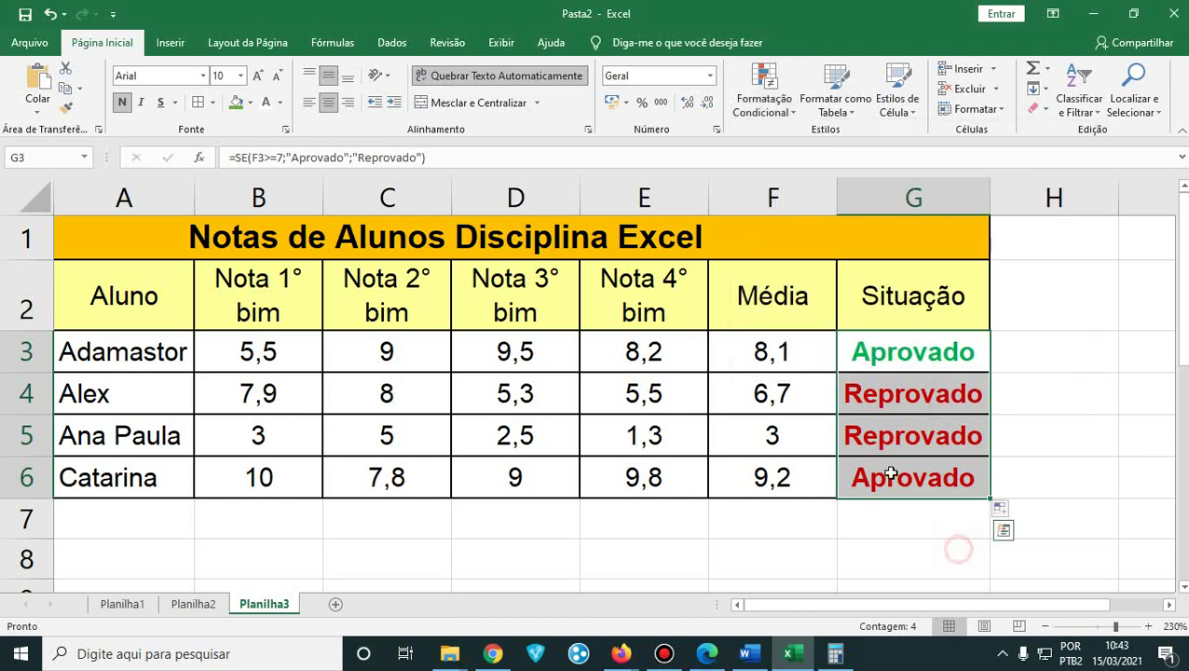
- Try to apply an É Maior do que highlight rule to G3:G6 using =$G$3:$G$6 as the comparison value
{"action": "left_click_drag", "start_coordinate": [912, 365], "coordinate": [909, 475]}
{"action": "left_click_drag", "start_coordinate": [876, 348], "coordinate": [901, 479]}
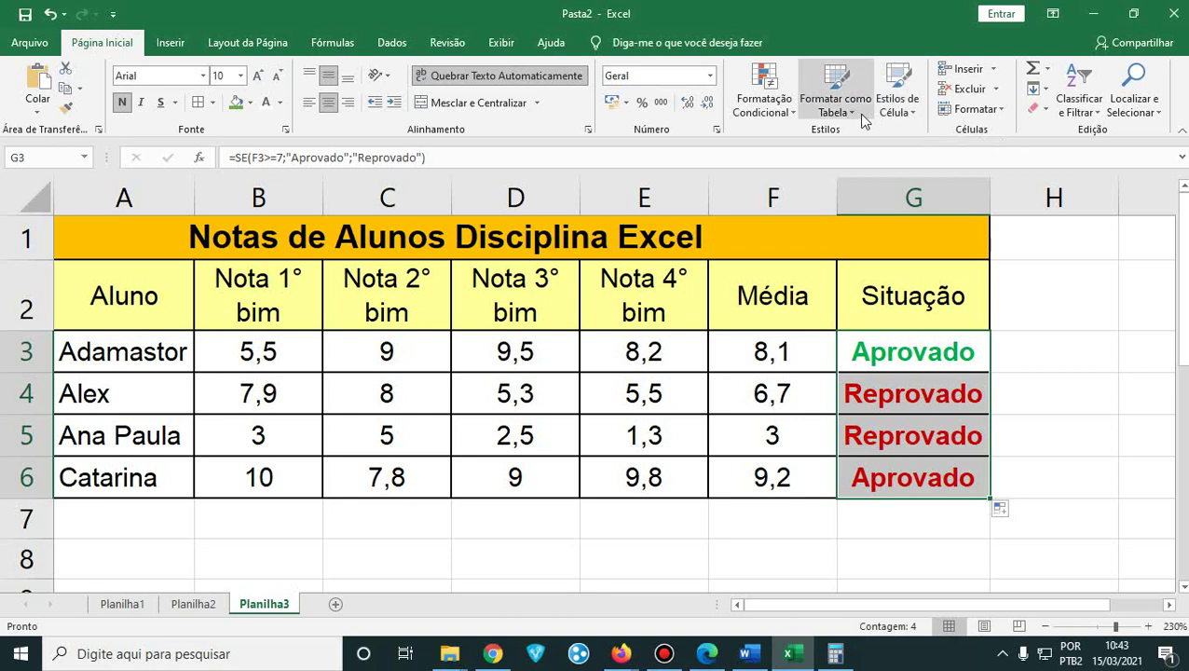
{"action": "left_click", "coordinate": [785, 113]}
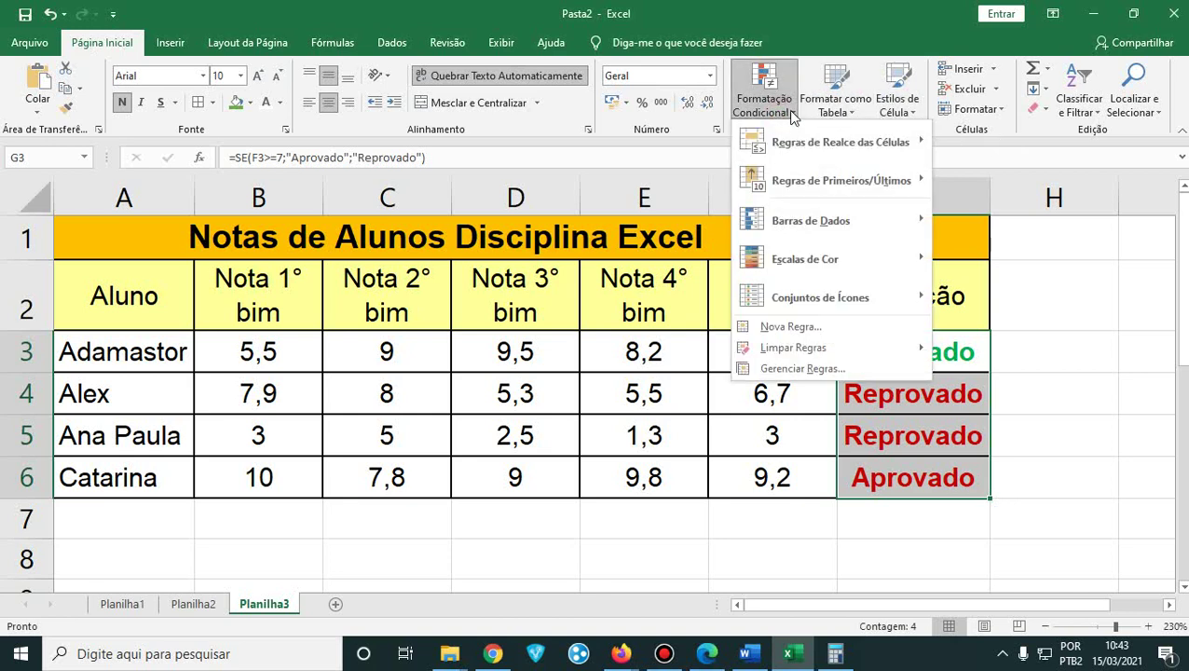
{"action": "mouse_move", "coordinate": [825, 137]}
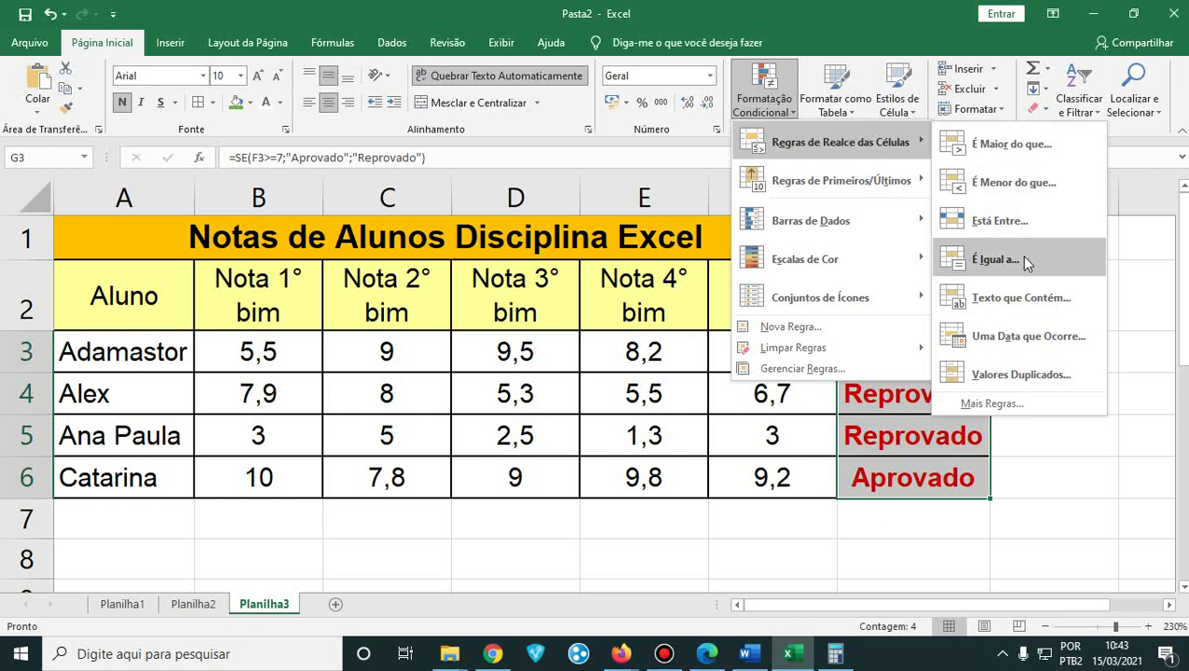
{"action": "left_click", "coordinate": [1022, 150]}
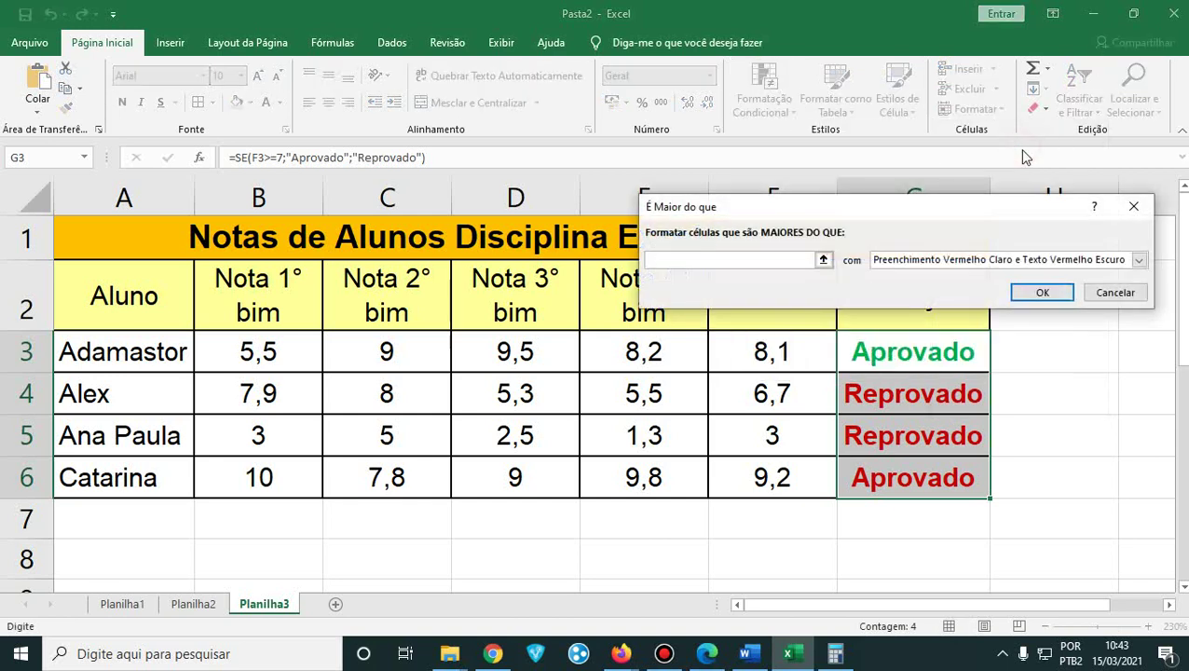
{"action": "left_click_drag", "start_coordinate": [946, 216], "coordinate": [913, 64]}
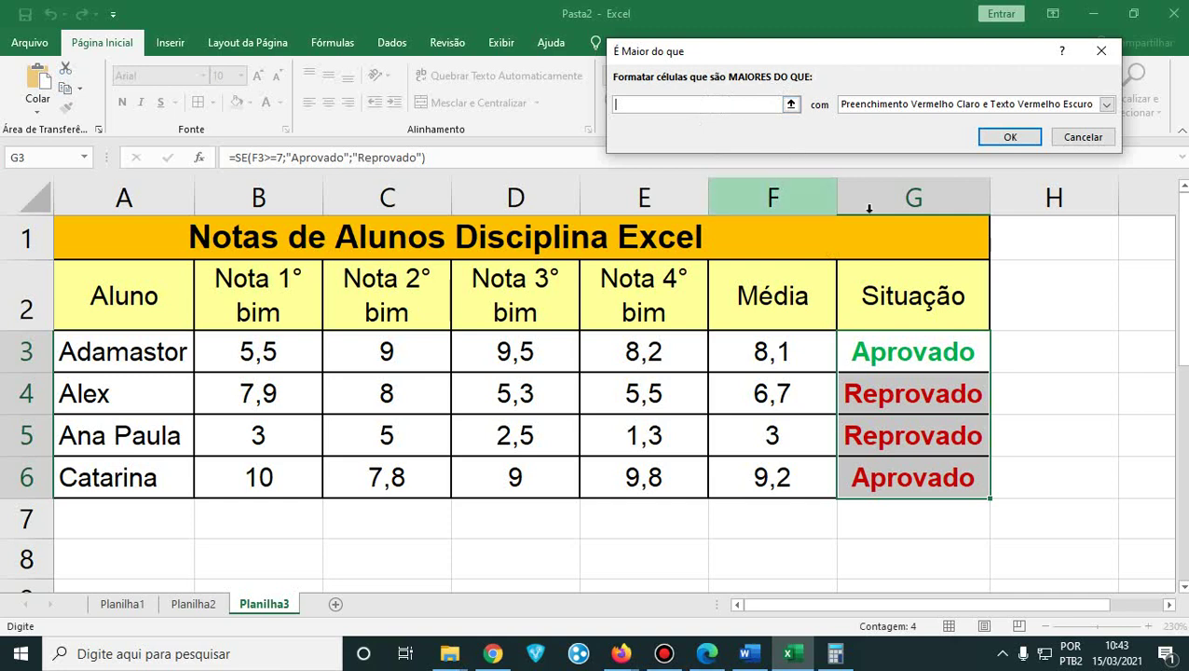
{"action": "left_click_drag", "start_coordinate": [900, 352], "coordinate": [910, 482]}
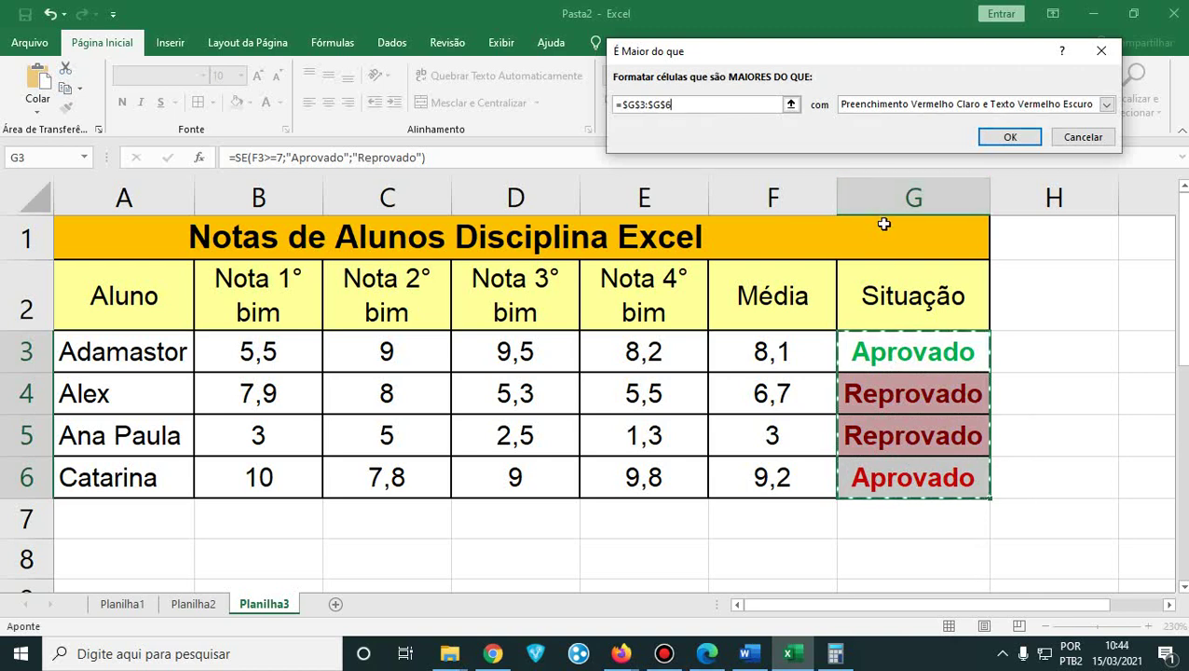
{"action": "key", "text": "Return"}
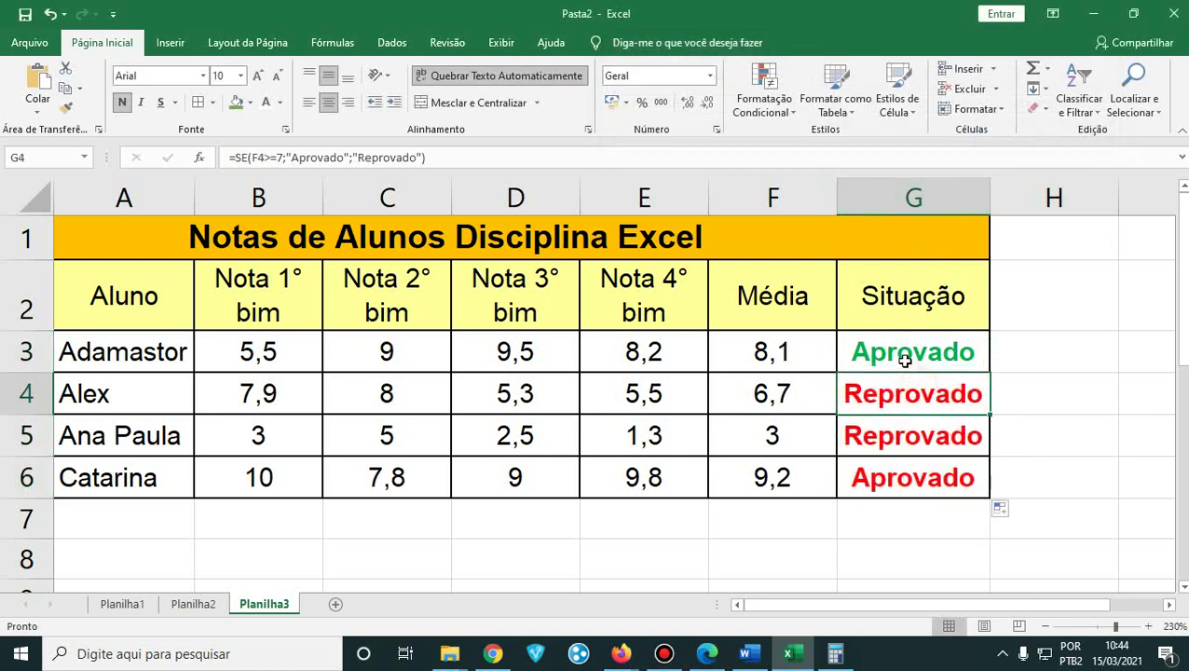
- Try to create an É Maior do que rule for G3:G6 comparing against =$G$3:$G$6 with the Texto Vermelho format
{"action": "left_click_drag", "start_coordinate": [909, 349], "coordinate": [928, 481]}
{"action": "left_click", "coordinate": [783, 102]}
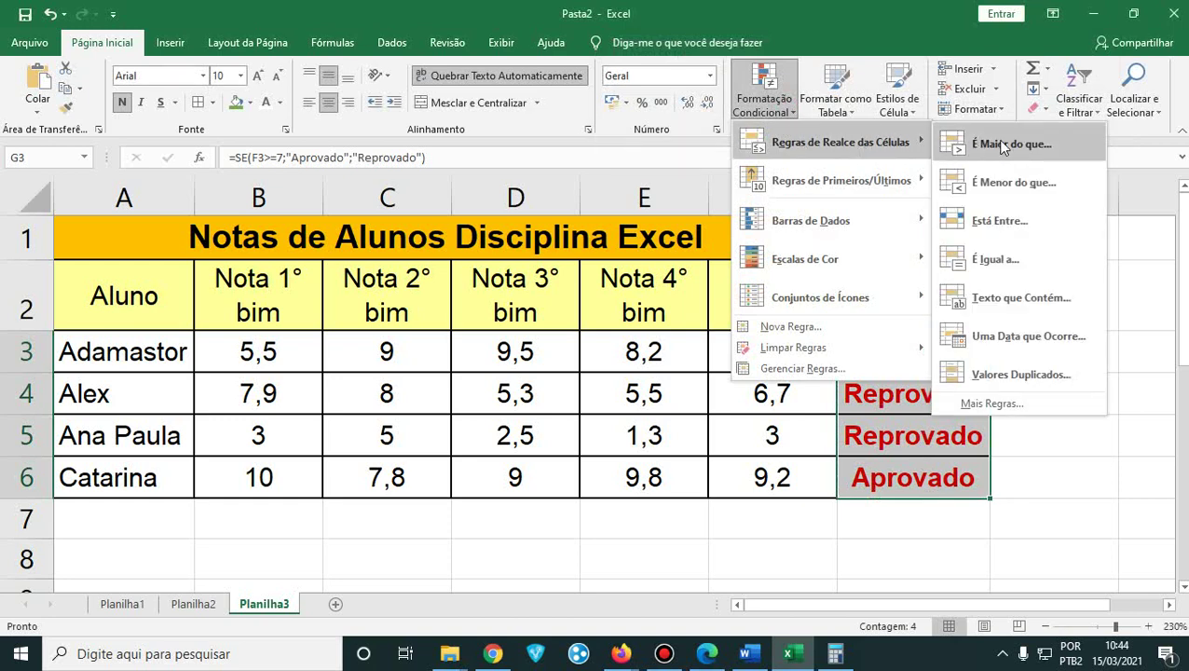
{"action": "left_click", "coordinate": [1004, 147]}
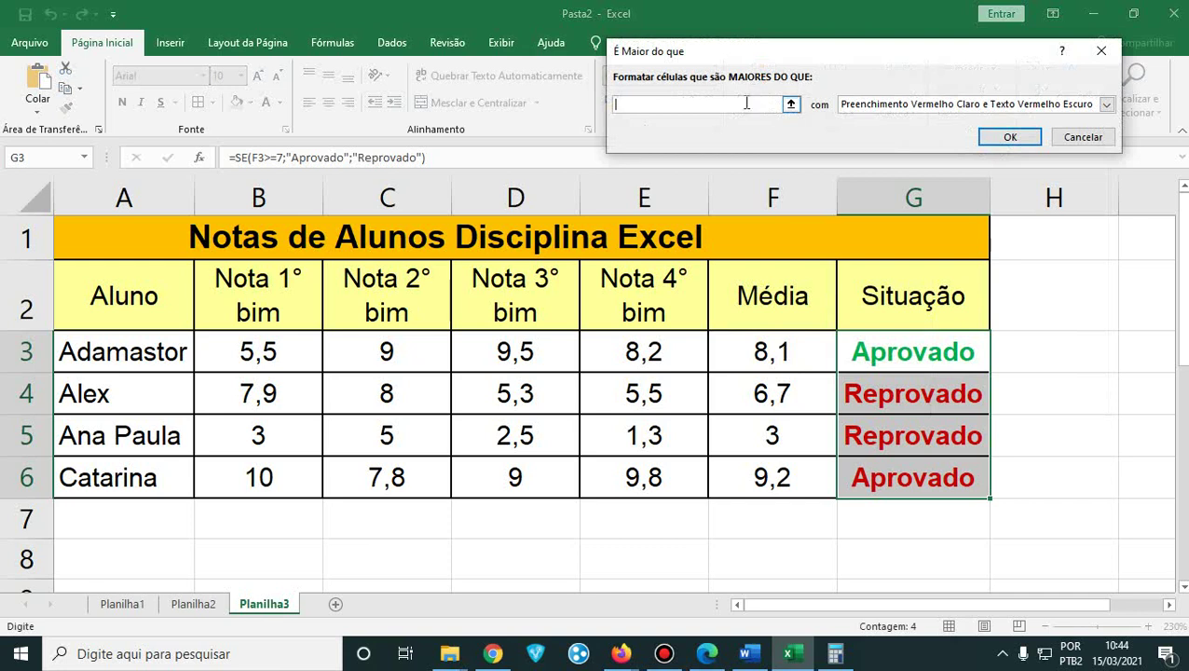
{"action": "left_click_drag", "start_coordinate": [878, 347], "coordinate": [897, 478]}
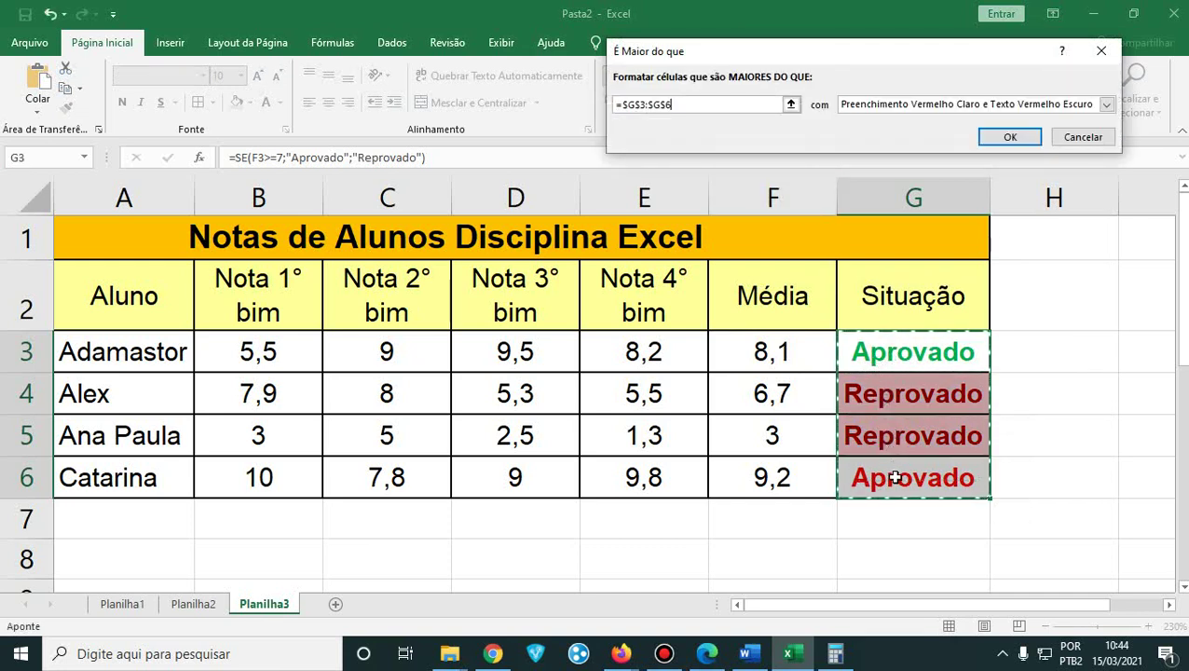
{"action": "left_click", "coordinate": [1106, 106]}
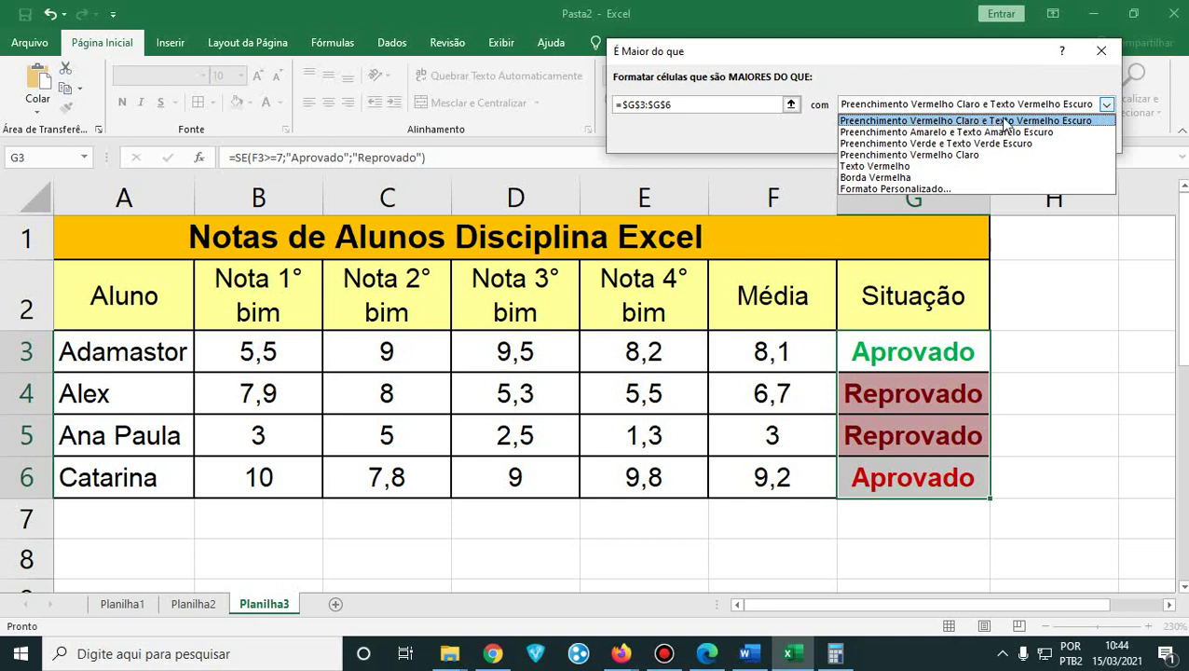
{"action": "left_click", "coordinate": [884, 166]}
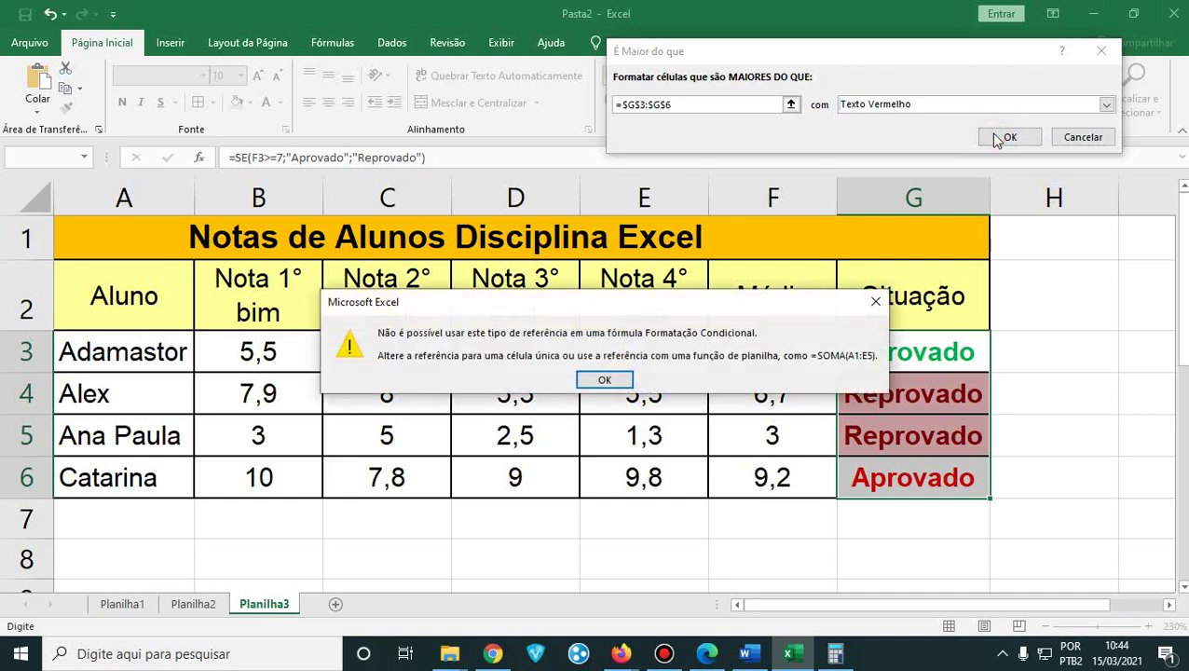
{"action": "left_click", "coordinate": [608, 379]}
- Set the É Maior do que rule's comparison value to 7 and apply it to G3:G6
{"action": "left_click", "coordinate": [721, 108]}
{"action": "double_click", "coordinate": [719, 109]}
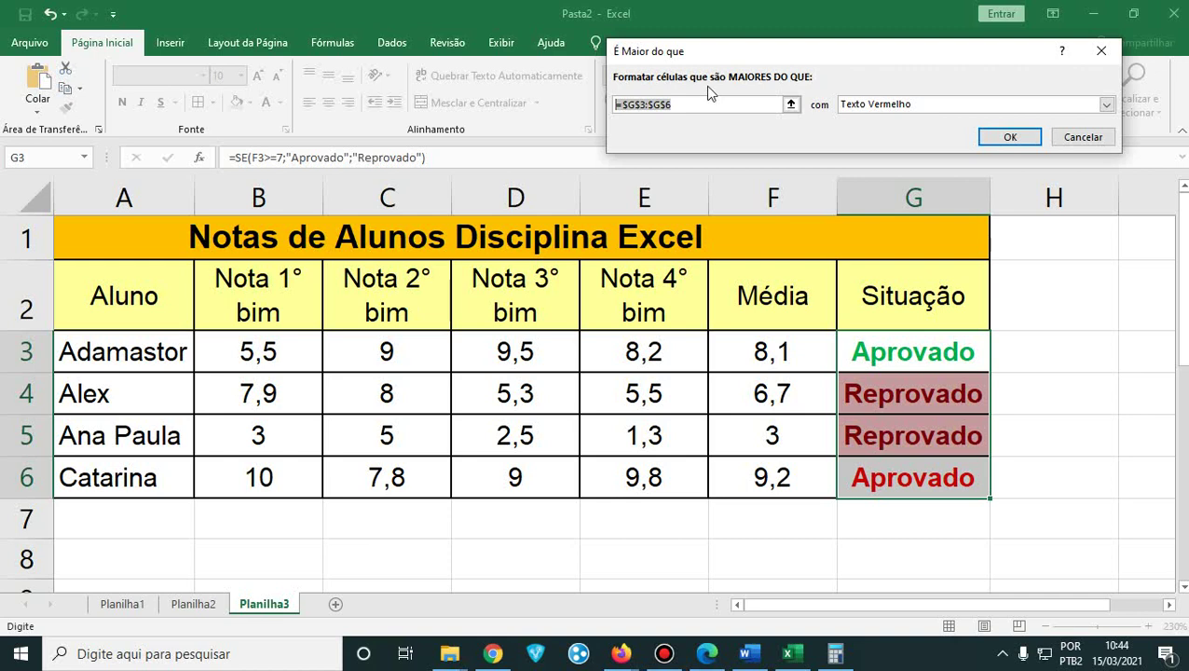
{"action": "type", "text": "7"}
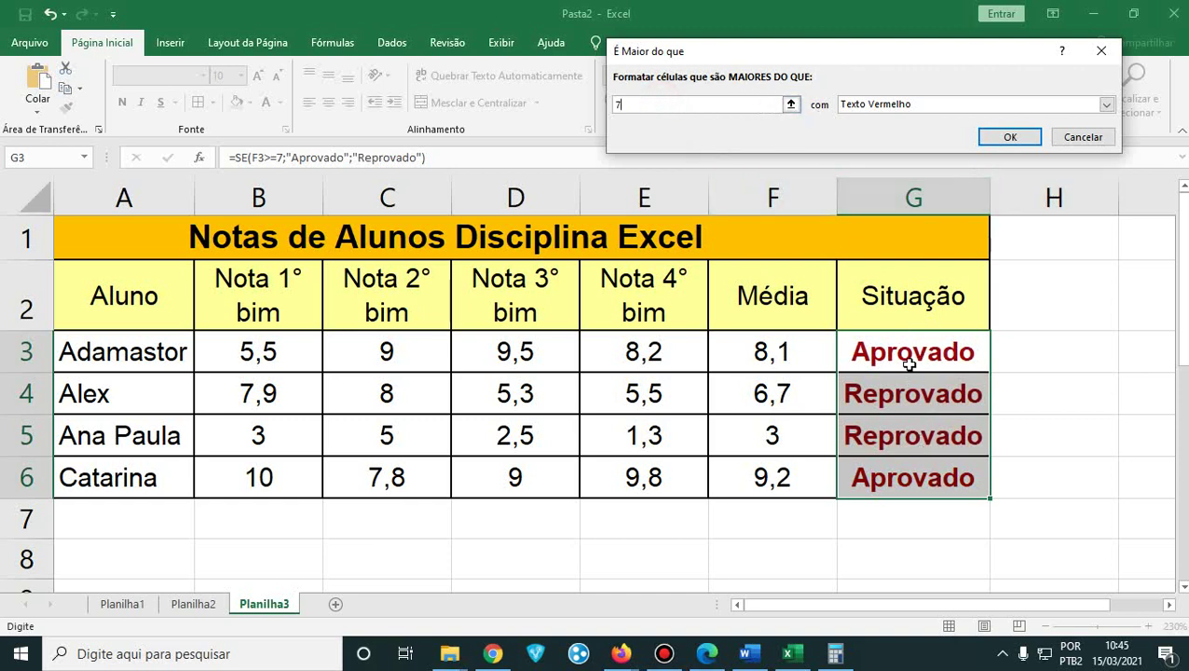
{"action": "left_click", "coordinate": [1011, 137]}
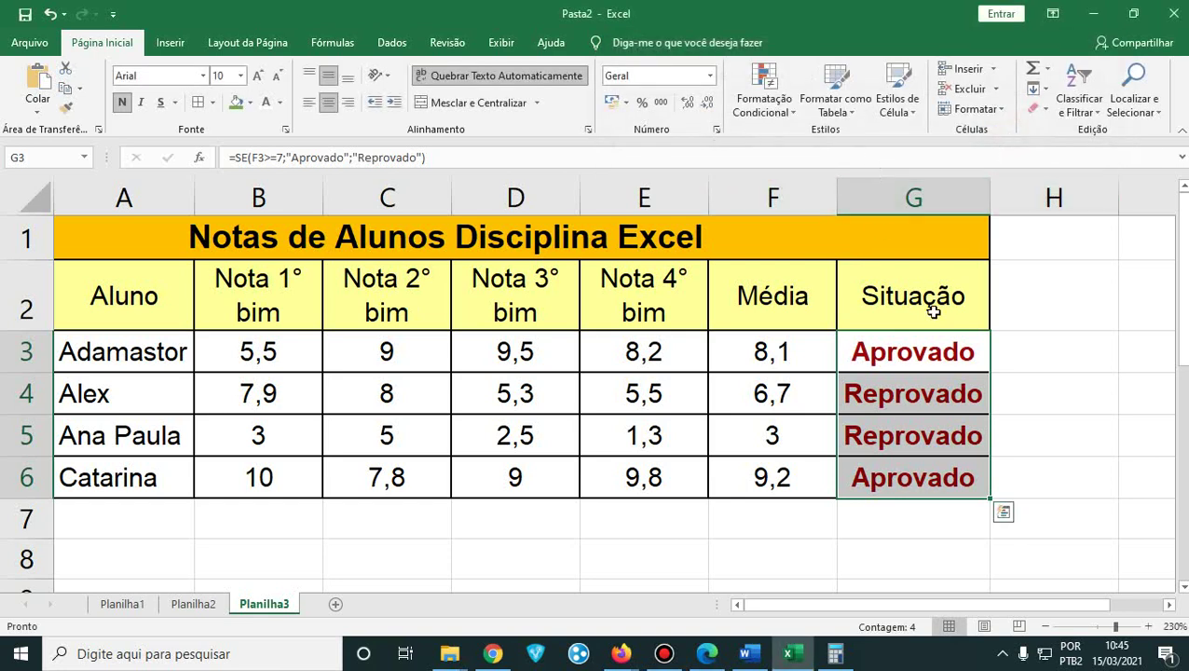
- Try to apply an É Maior do que rule to G3:G6 comparing against =$F$3:$F$6 with the Texto Vermelho format
{"action": "mouse_move", "coordinate": [799, 138]}
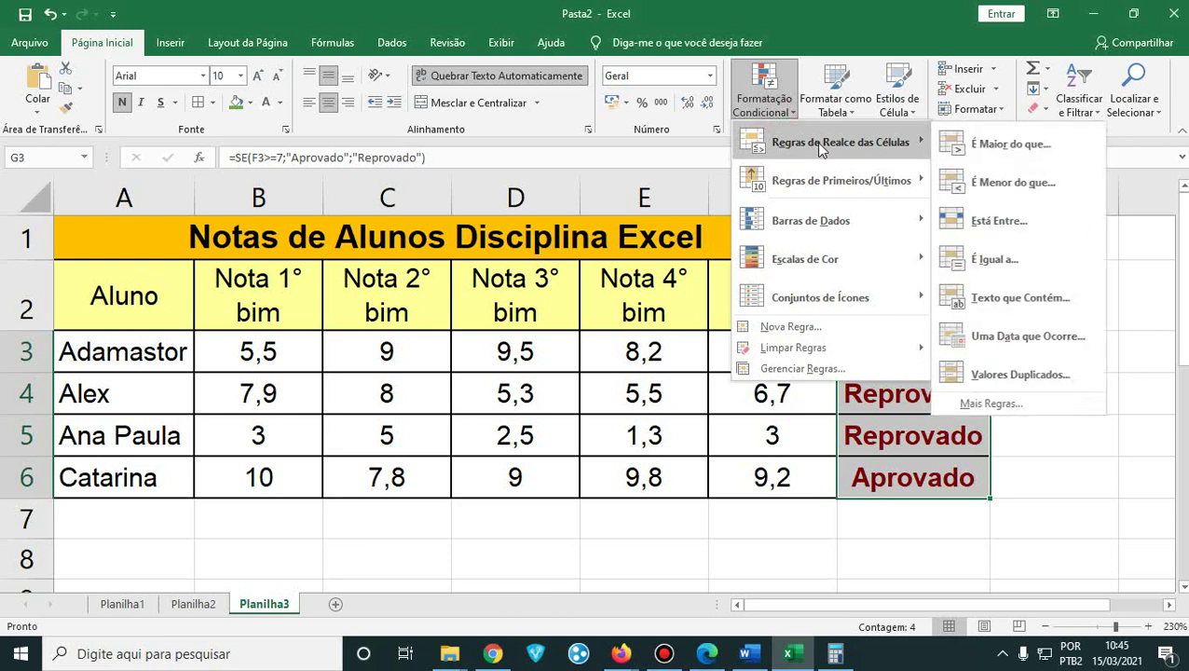
{"action": "left_click", "coordinate": [1015, 155]}
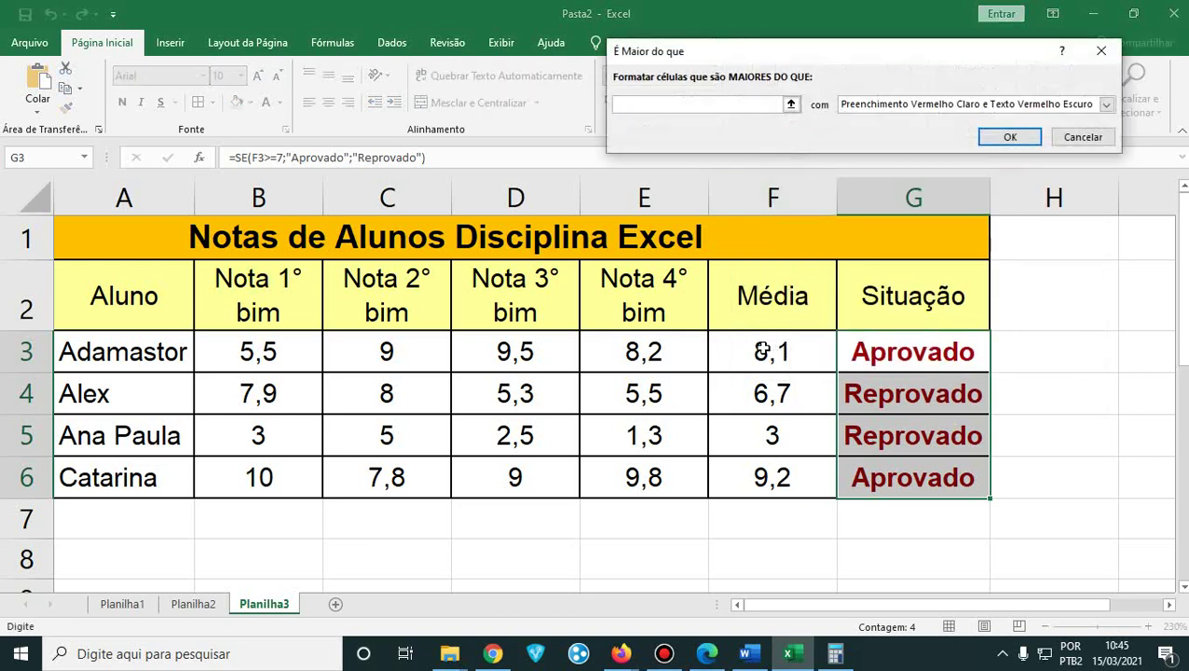
{"action": "left_click_drag", "start_coordinate": [764, 350], "coordinate": [774, 475]}
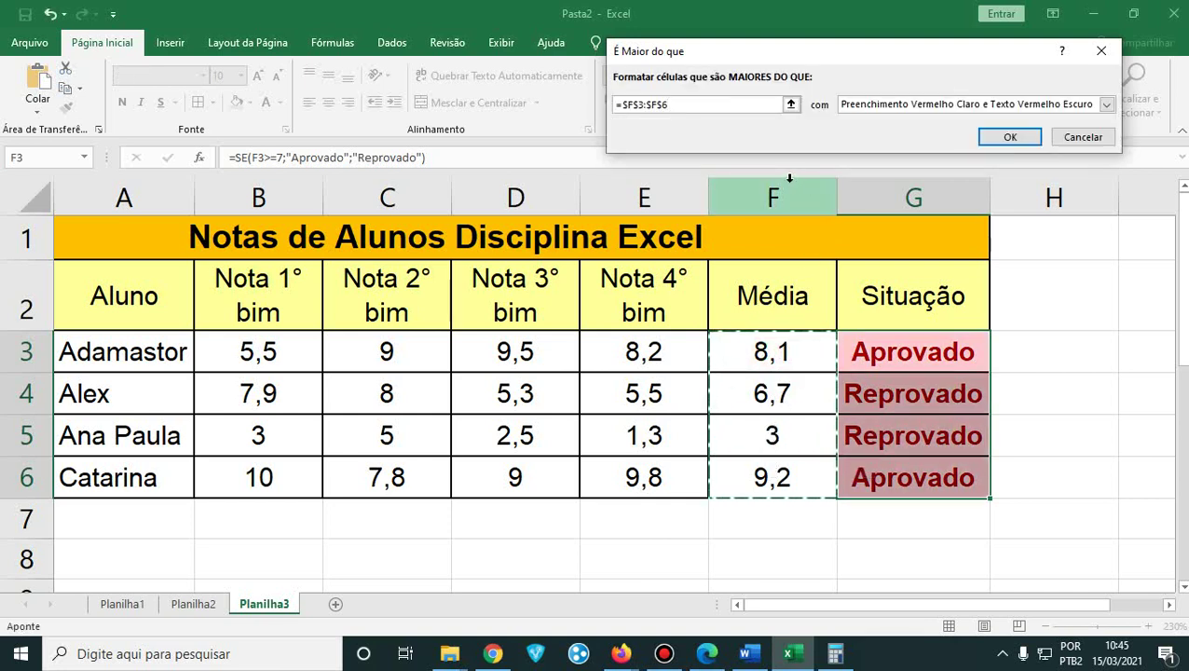
{"action": "left_click", "coordinate": [1033, 107]}
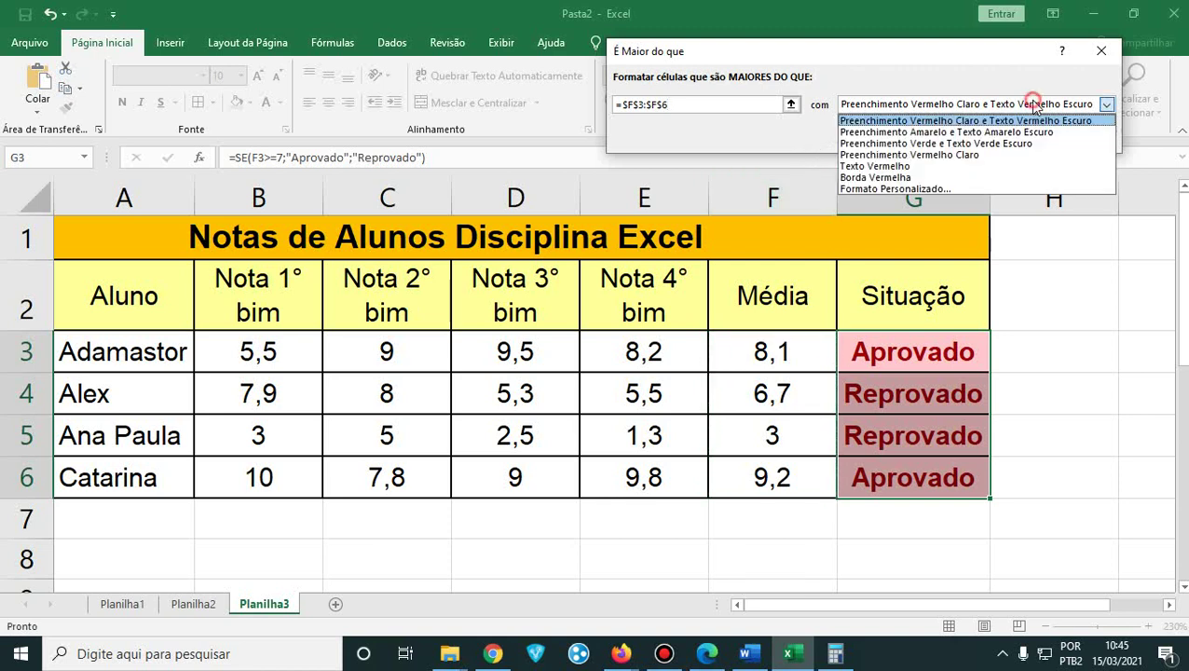
{"action": "left_click", "coordinate": [937, 166]}
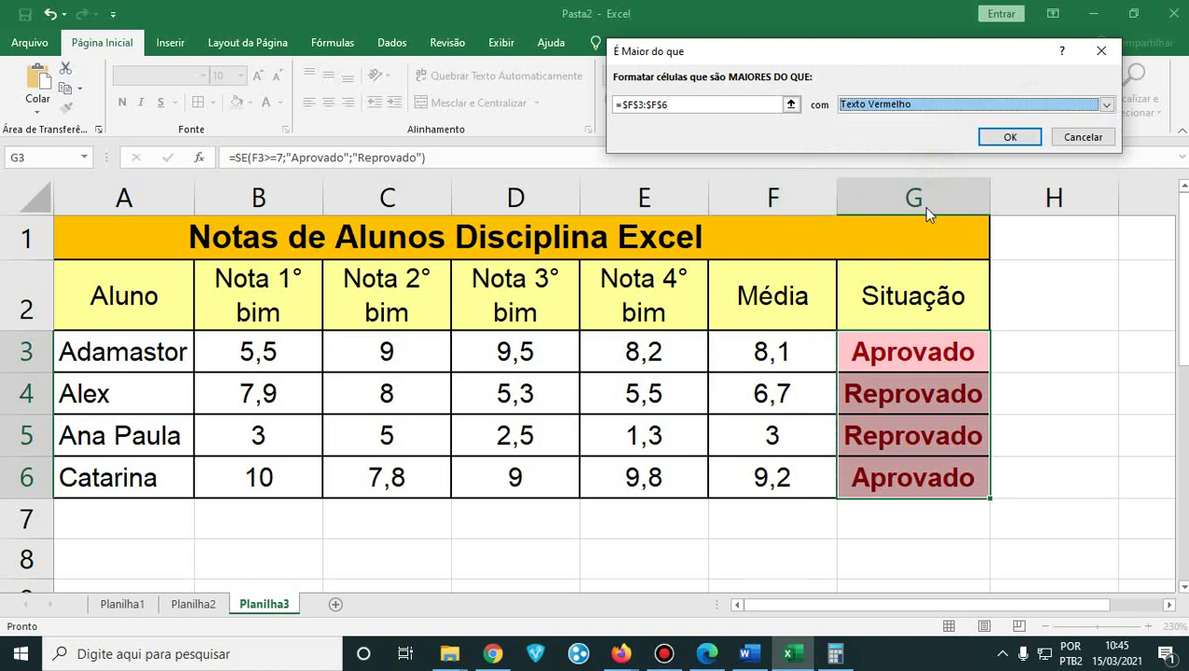
{"action": "left_click", "coordinate": [1003, 138]}
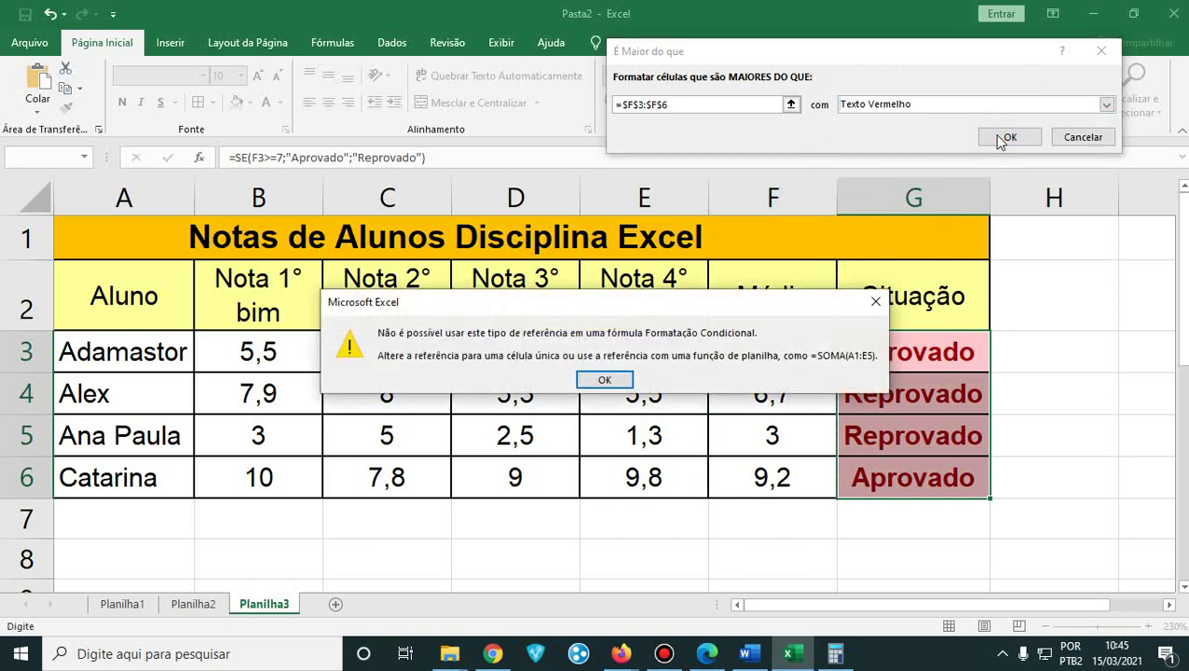
{"action": "left_click", "coordinate": [604, 379]}
- Try =$G$3 as the É Maior do que rule's comparison value, then discard the rule
{"action": "left_click", "coordinate": [882, 352]}
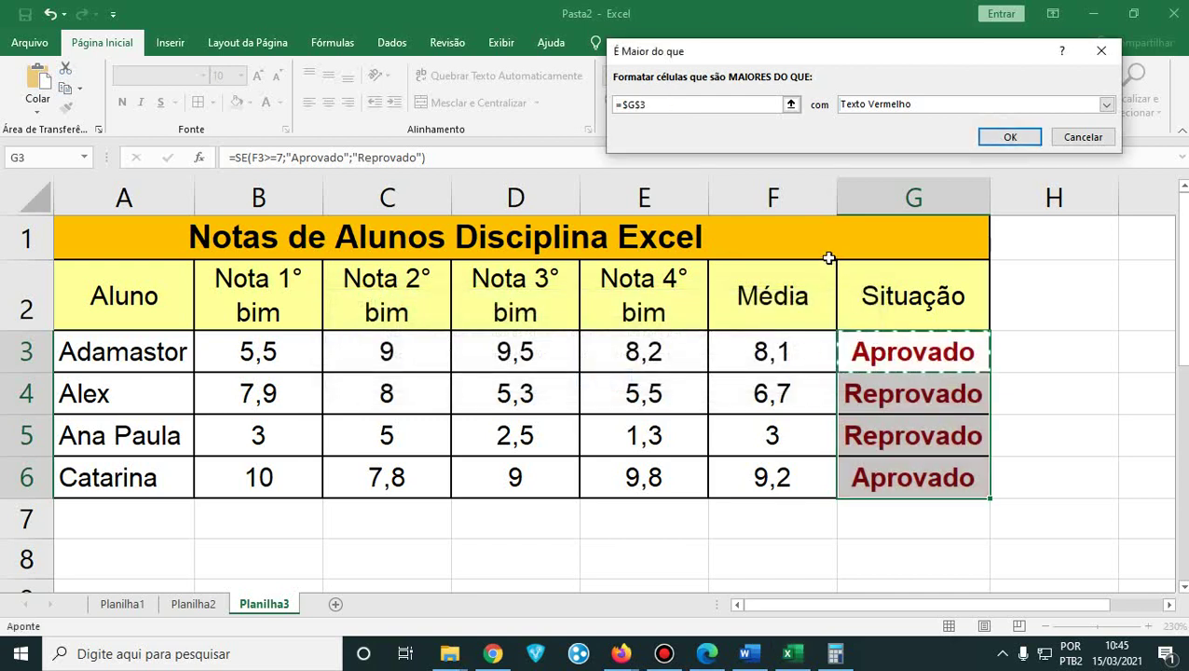
{"action": "left_click", "coordinate": [791, 106]}
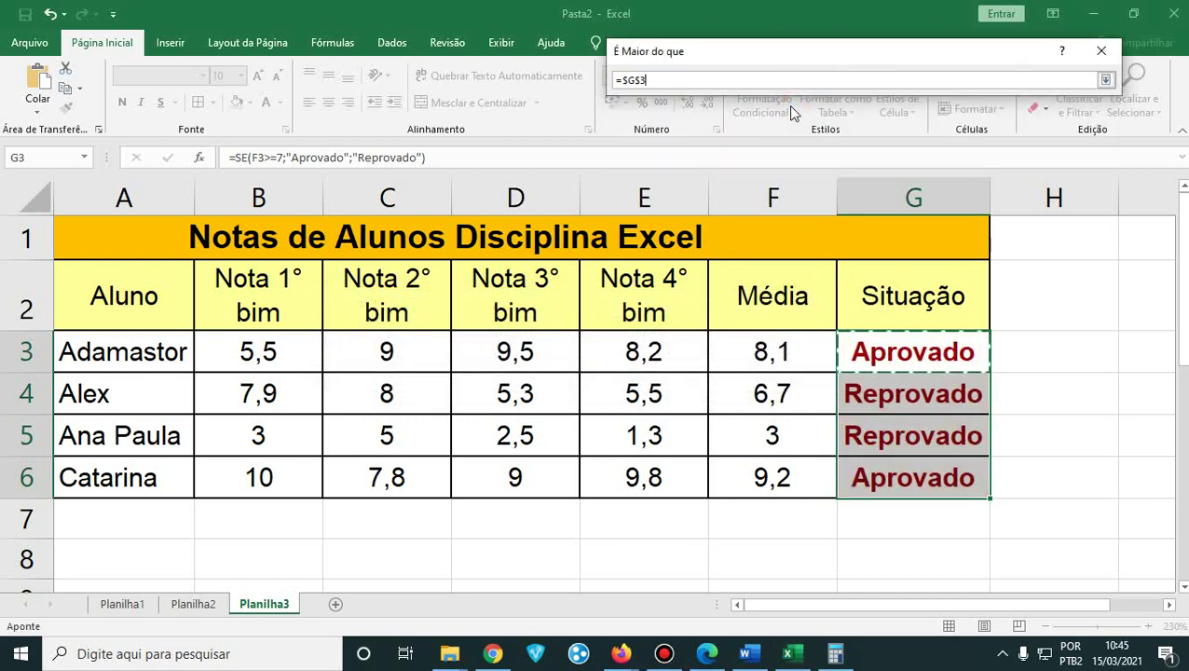
{"action": "left_click", "coordinate": [1106, 84]}
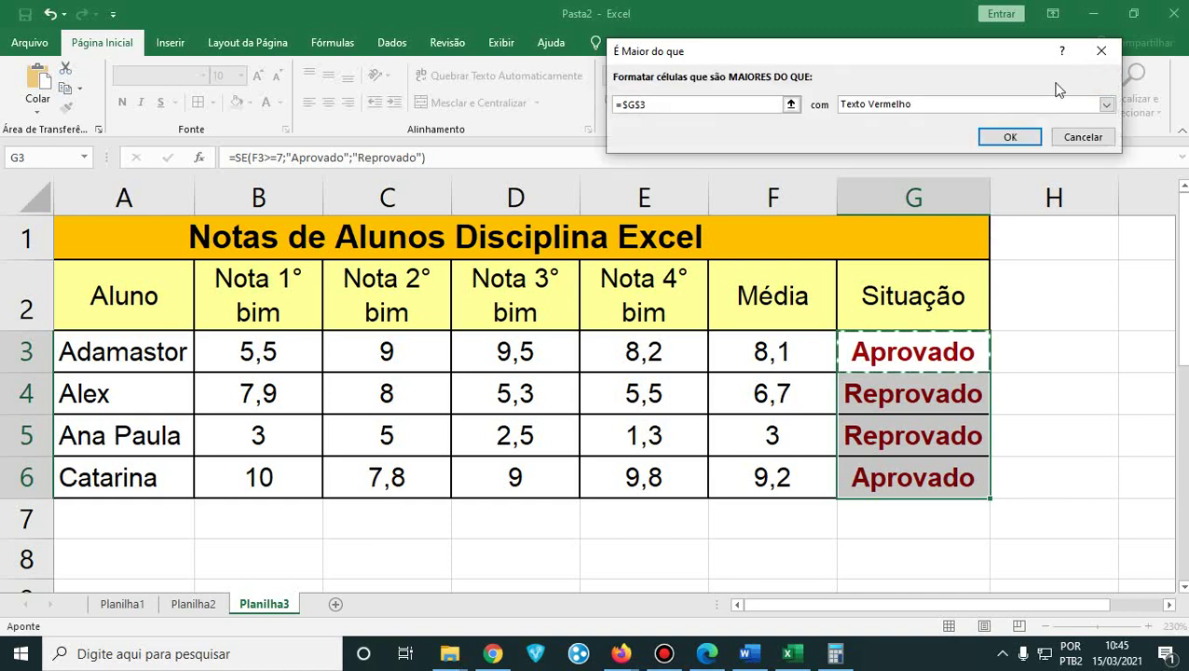
{"action": "left_click", "coordinate": [1106, 105]}
{"action": "left_click", "coordinate": [1107, 105]}
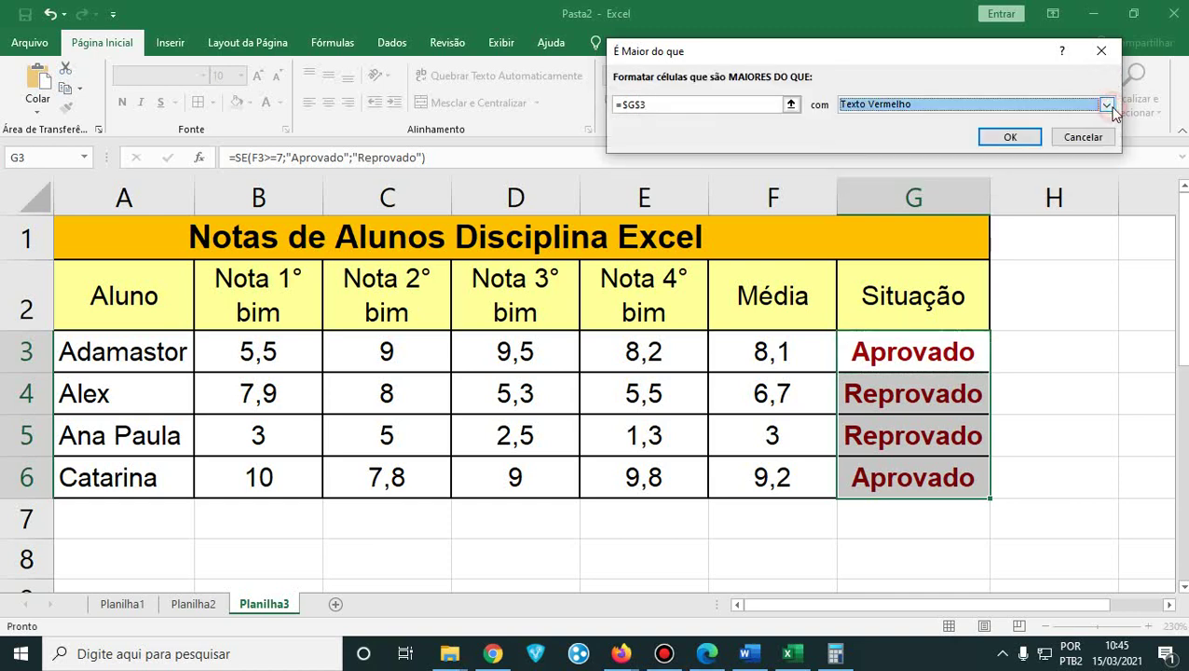
{"action": "left_click", "coordinate": [1102, 51]}
{"action": "left_click", "coordinate": [961, 348]}
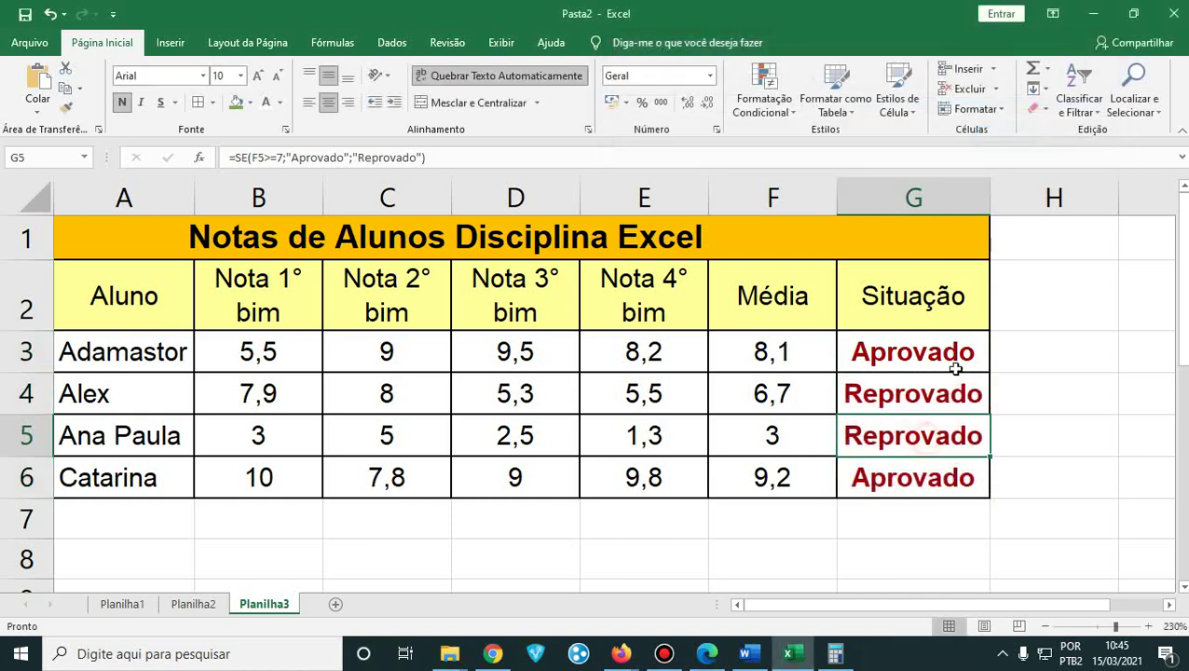
{"action": "left_click_drag", "start_coordinate": [910, 341], "coordinate": [923, 472]}
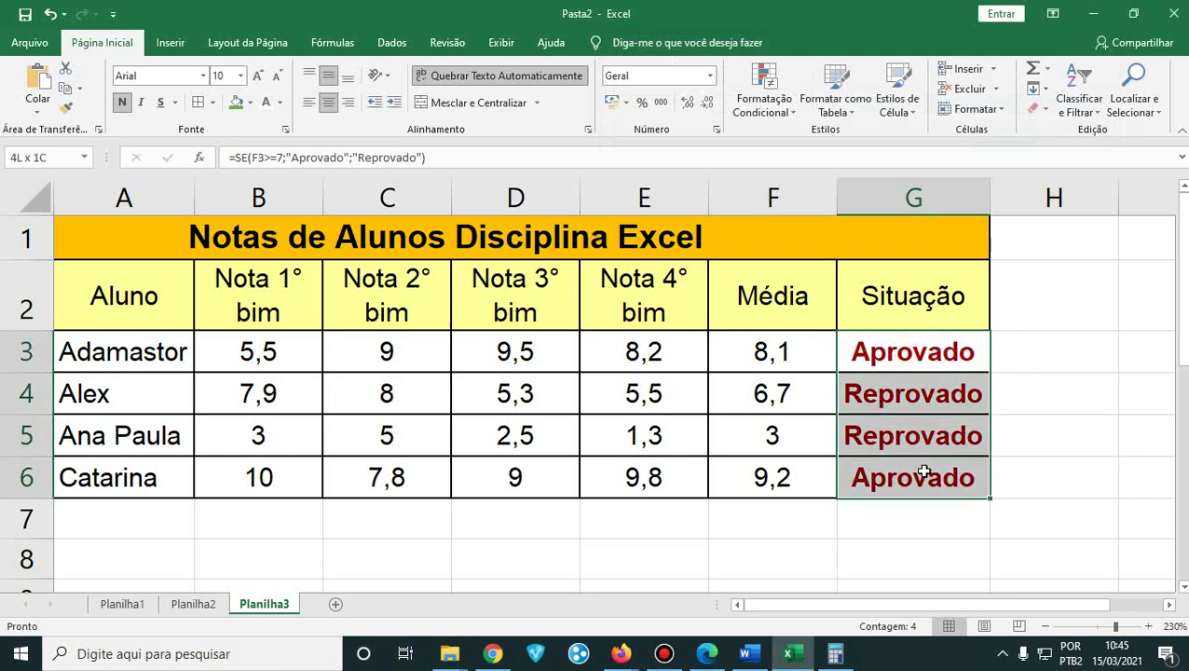
{"action": "left_click", "coordinate": [770, 114]}
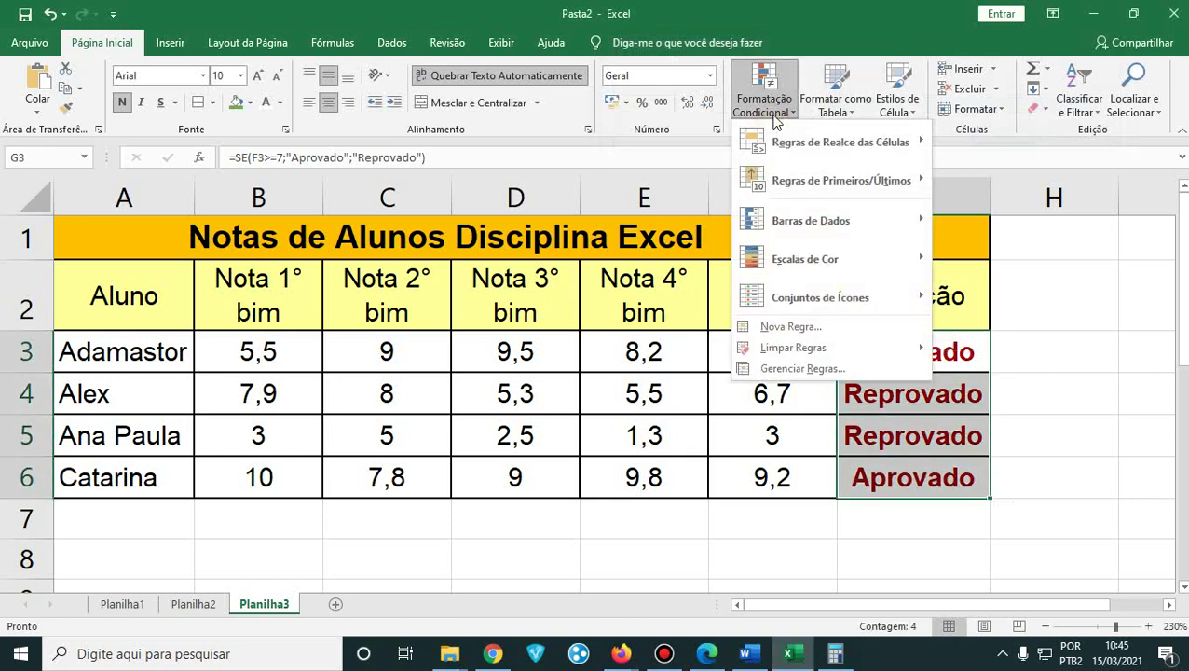
{"action": "left_click", "coordinate": [822, 327]}
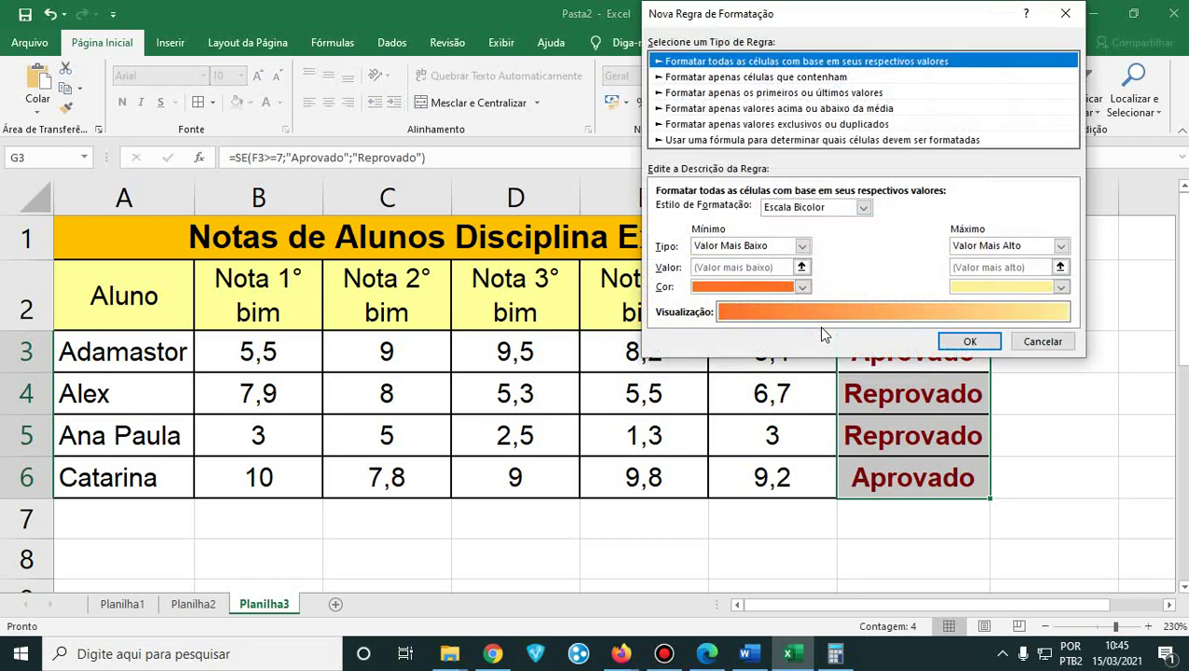
{"action": "left_click", "coordinate": [1066, 13]}
- Start a new formatting rule for G3:G6 that formats only cells whose Valor da Célula é maior do que a given value
{"action": "left_click_drag", "start_coordinate": [881, 363], "coordinate": [876, 473]}
{"action": "left_click", "coordinate": [791, 102]}
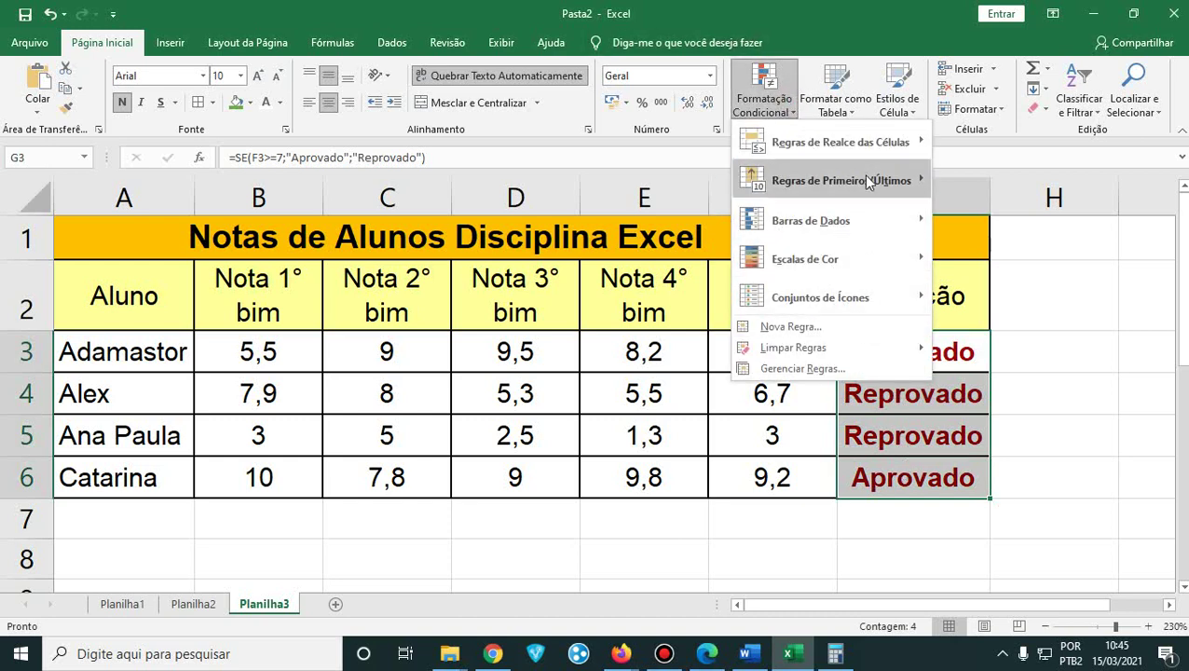
{"action": "left_click", "coordinate": [829, 328]}
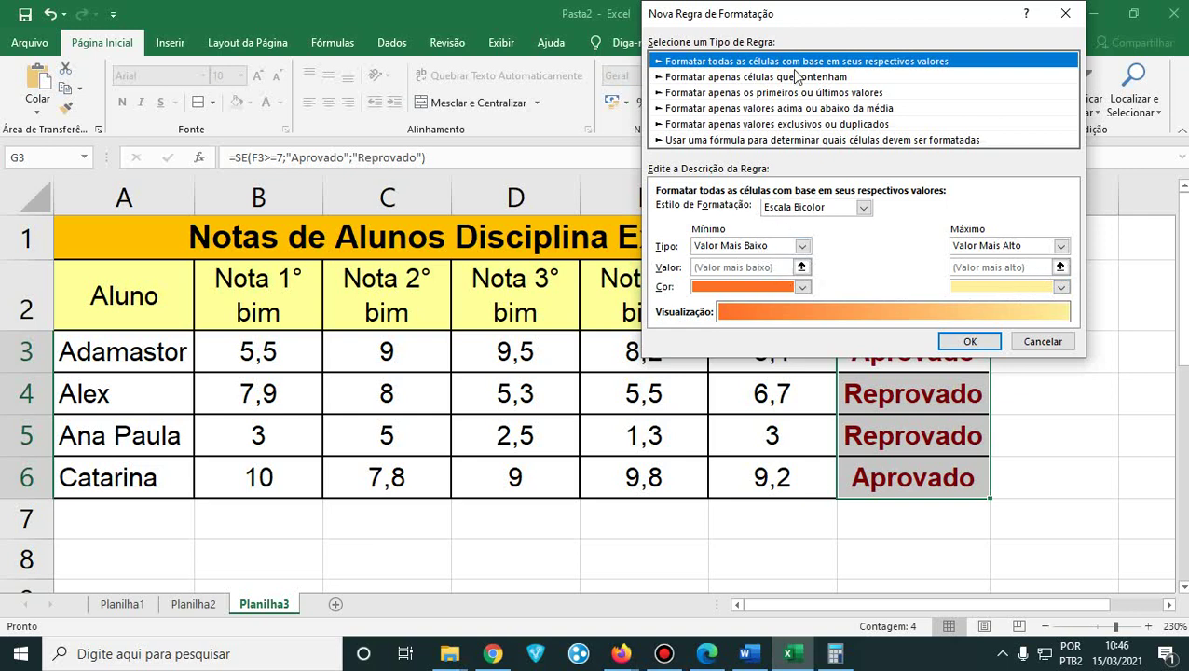
{"action": "left_click", "coordinate": [661, 78]}
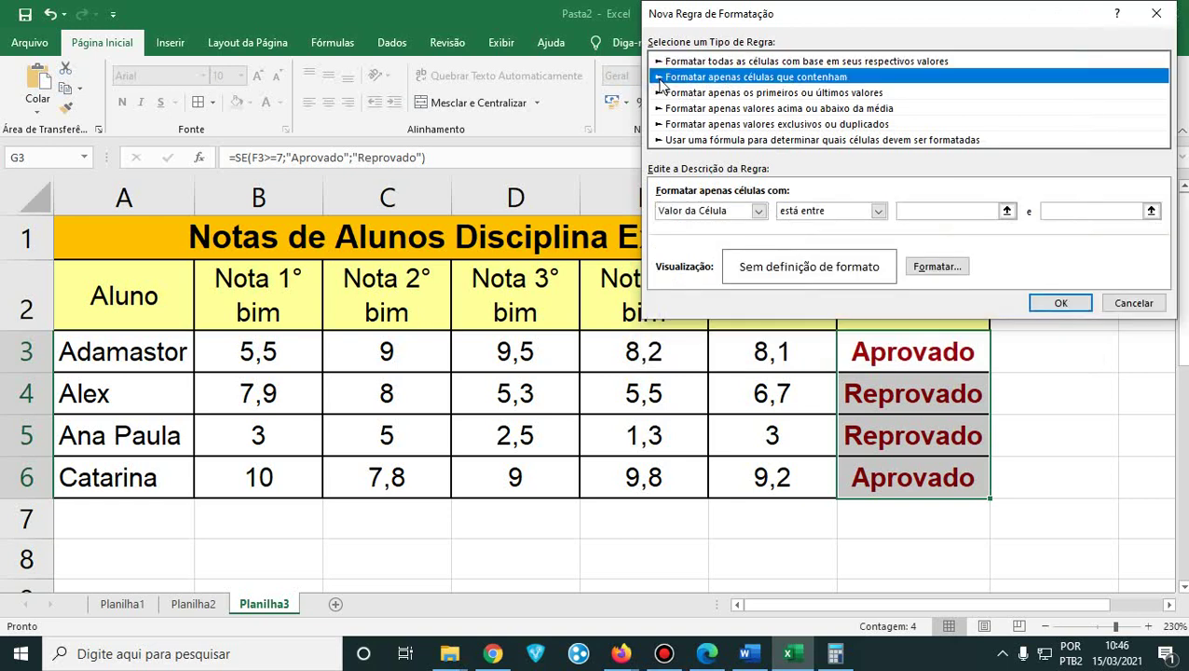
{"action": "left_click", "coordinate": [758, 212]}
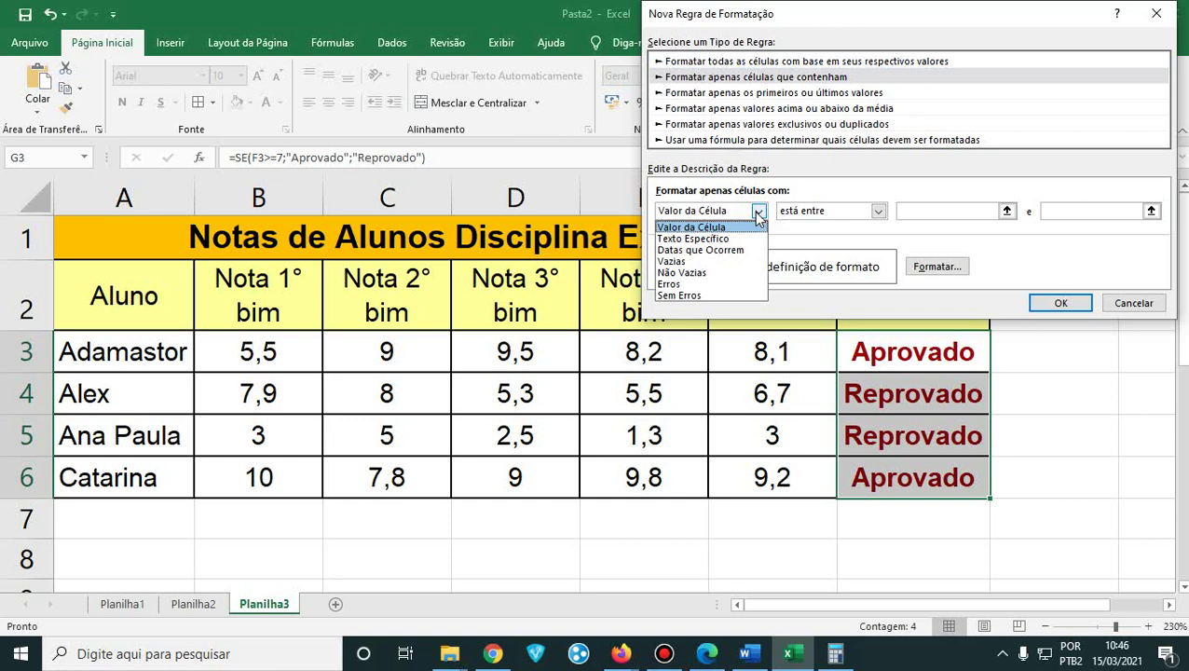
{"action": "left_click", "coordinate": [758, 213]}
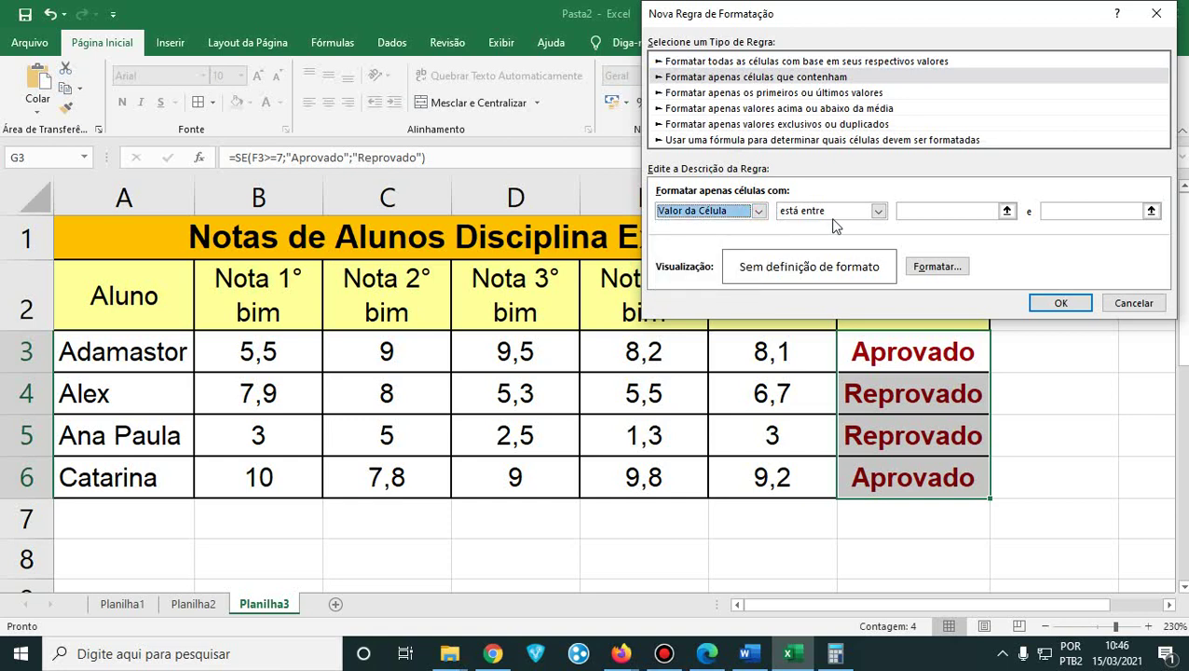
{"action": "left_click", "coordinate": [878, 212]}
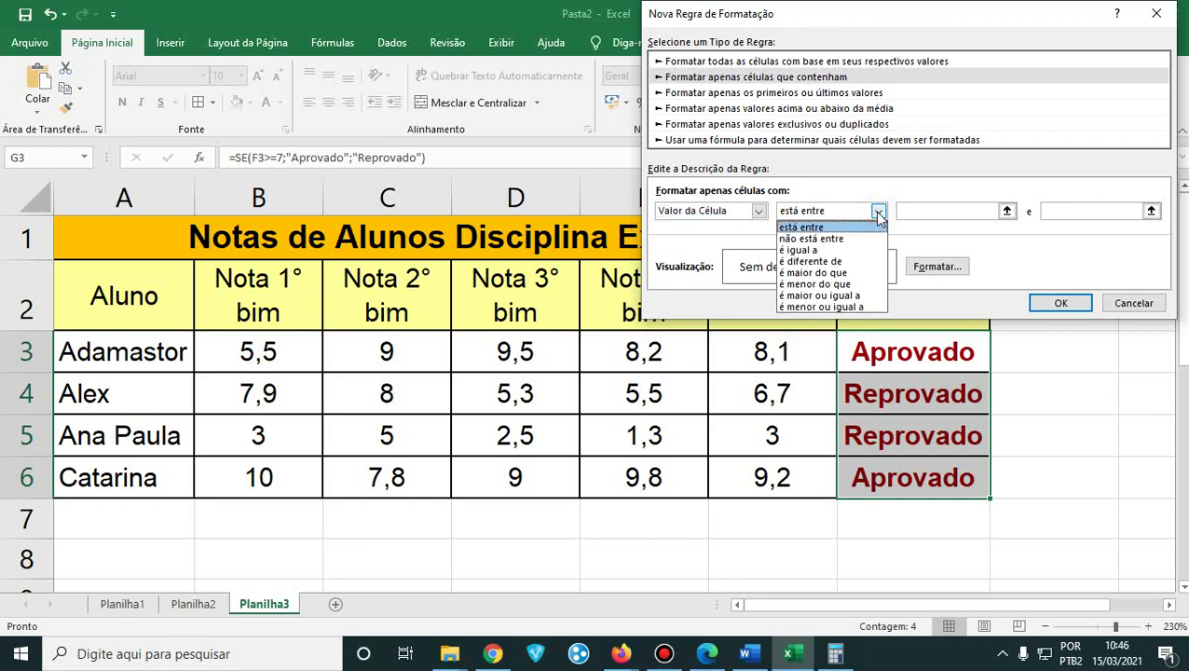
{"action": "left_click", "coordinate": [858, 272]}
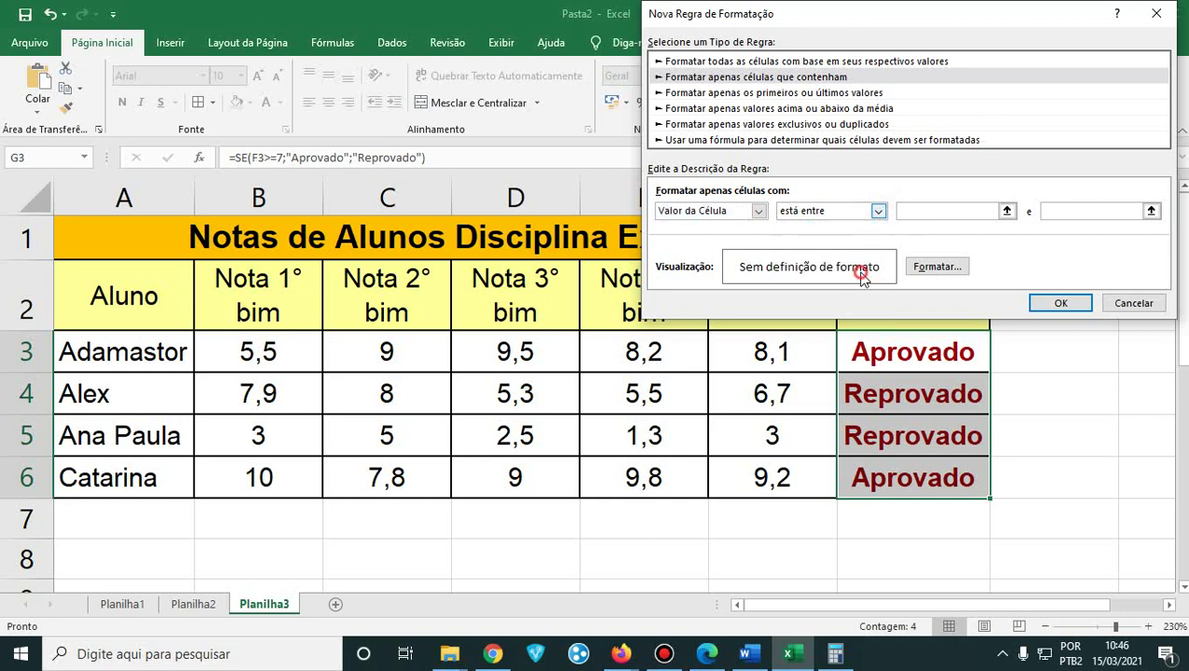
- Try =$F$3:$F$6 as the new rule's comparison value and discard the rule
{"action": "left_click", "coordinate": [997, 212]}
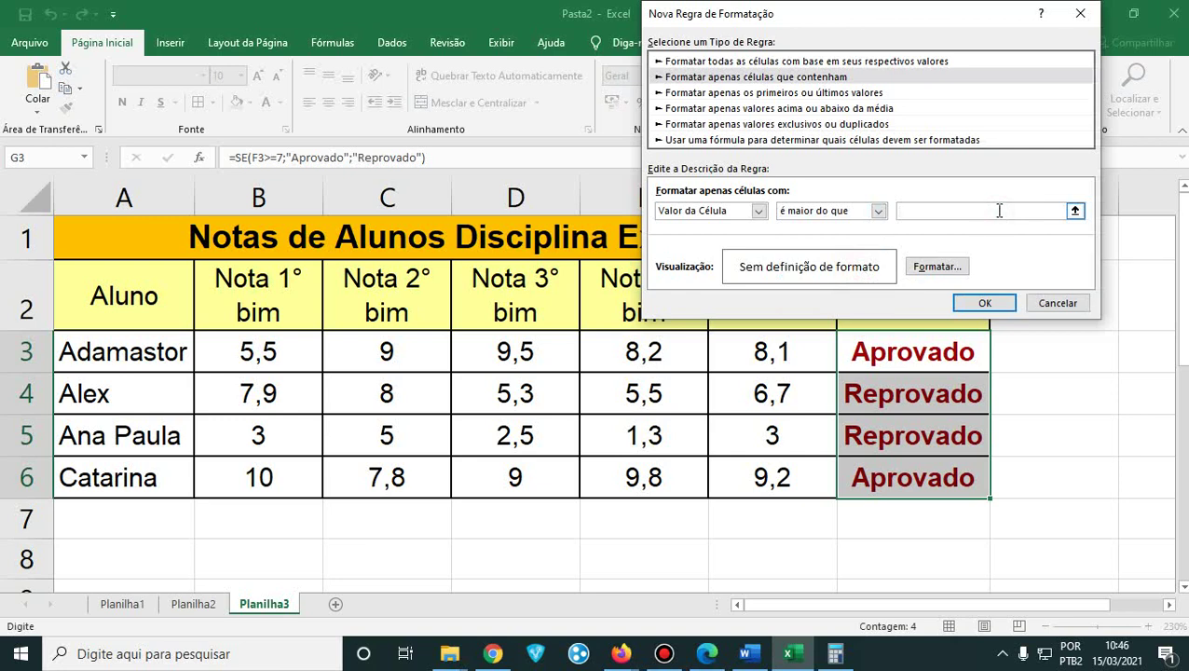
{"action": "left_click_drag", "start_coordinate": [778, 350], "coordinate": [779, 477]}
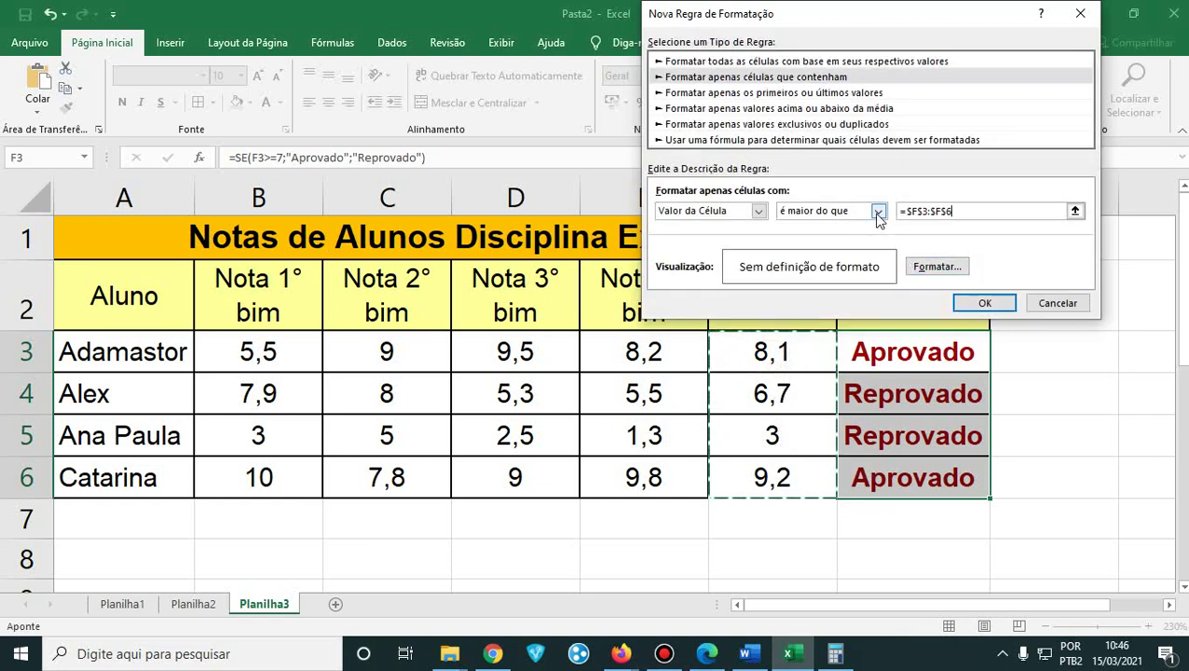
{"action": "left_click", "coordinate": [757, 210]}
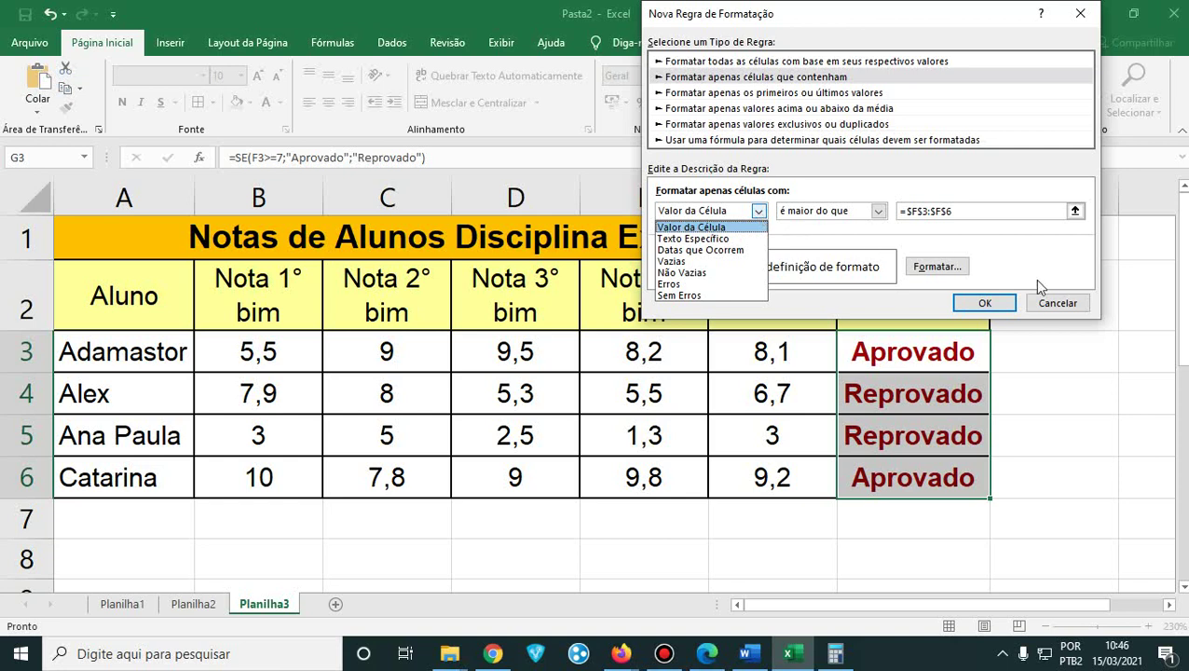
{"action": "left_click", "coordinate": [1045, 304]}
{"action": "left_click", "coordinate": [1045, 304]}
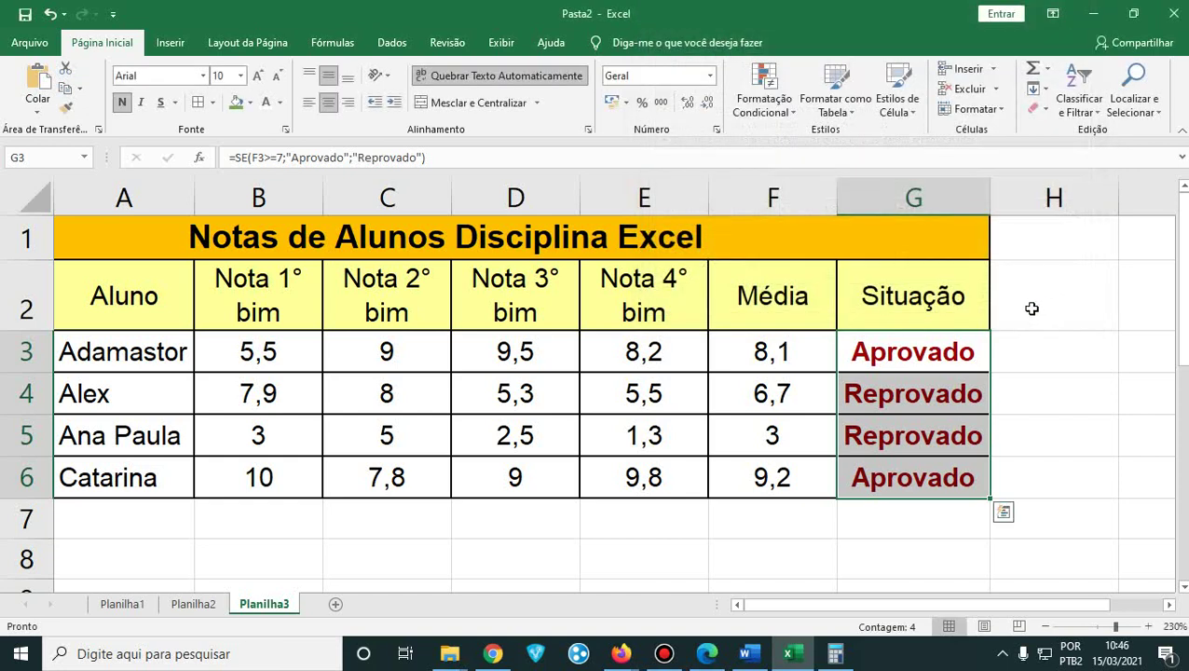
- Examine the Nova Regra de Formatação rule types for G3, including cells that contain, value-based scales and formula-based rules
{"action": "left_click", "coordinate": [885, 430]}
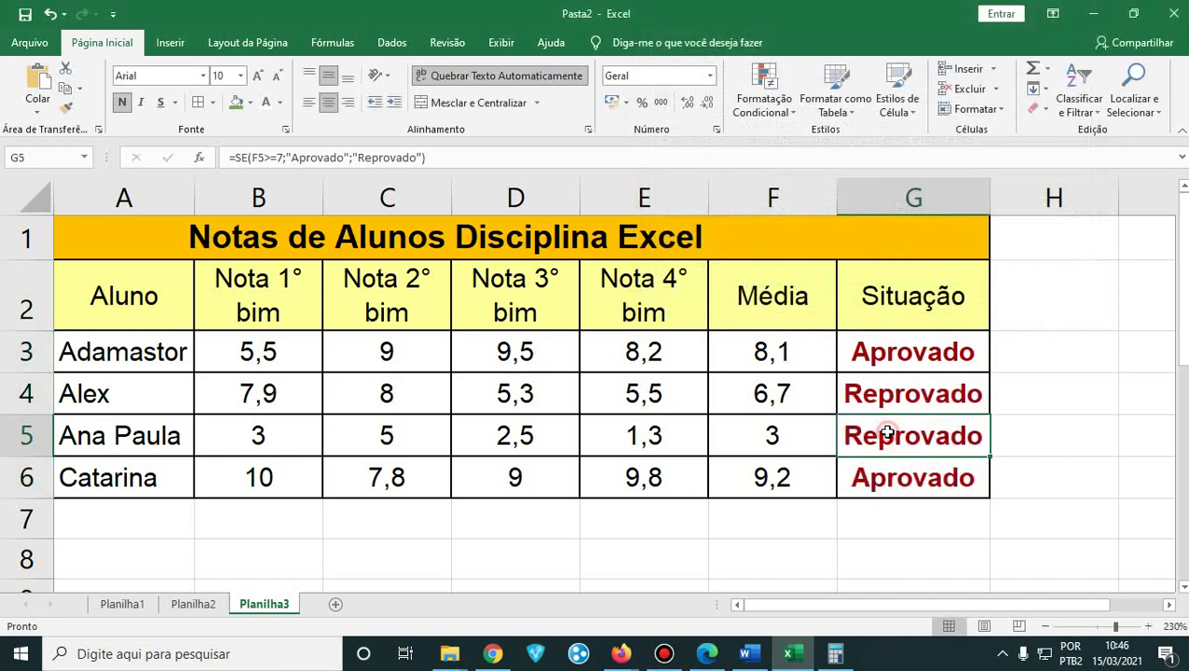
{"action": "left_click", "coordinate": [892, 359]}
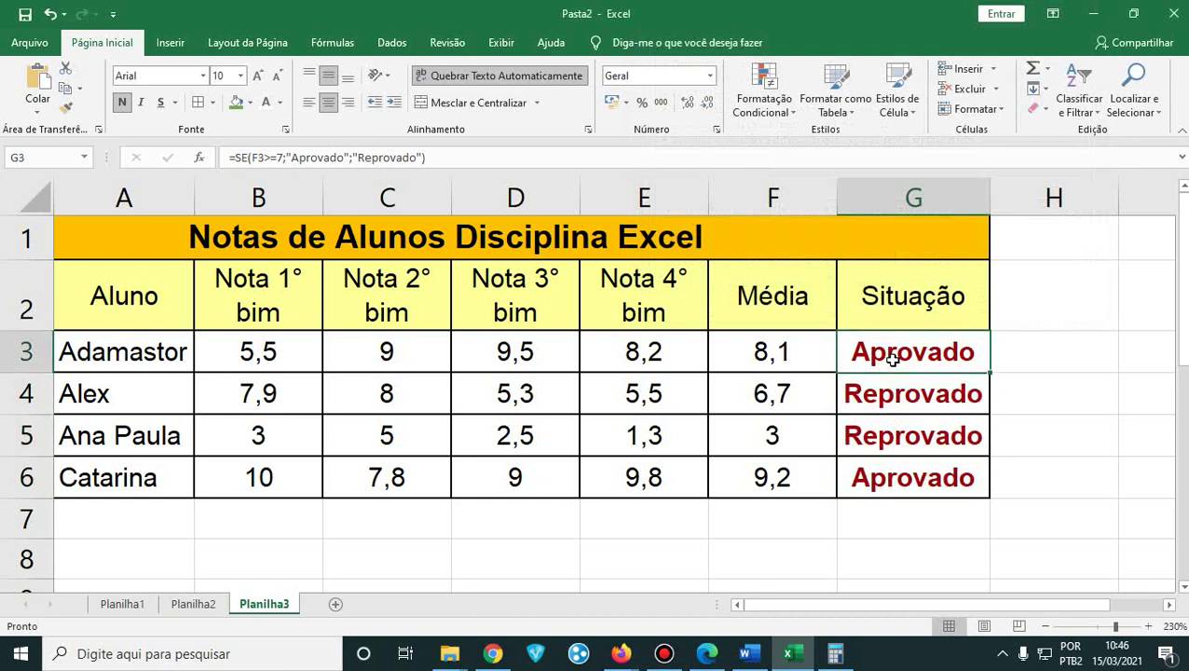
{"action": "left_click", "coordinate": [791, 118]}
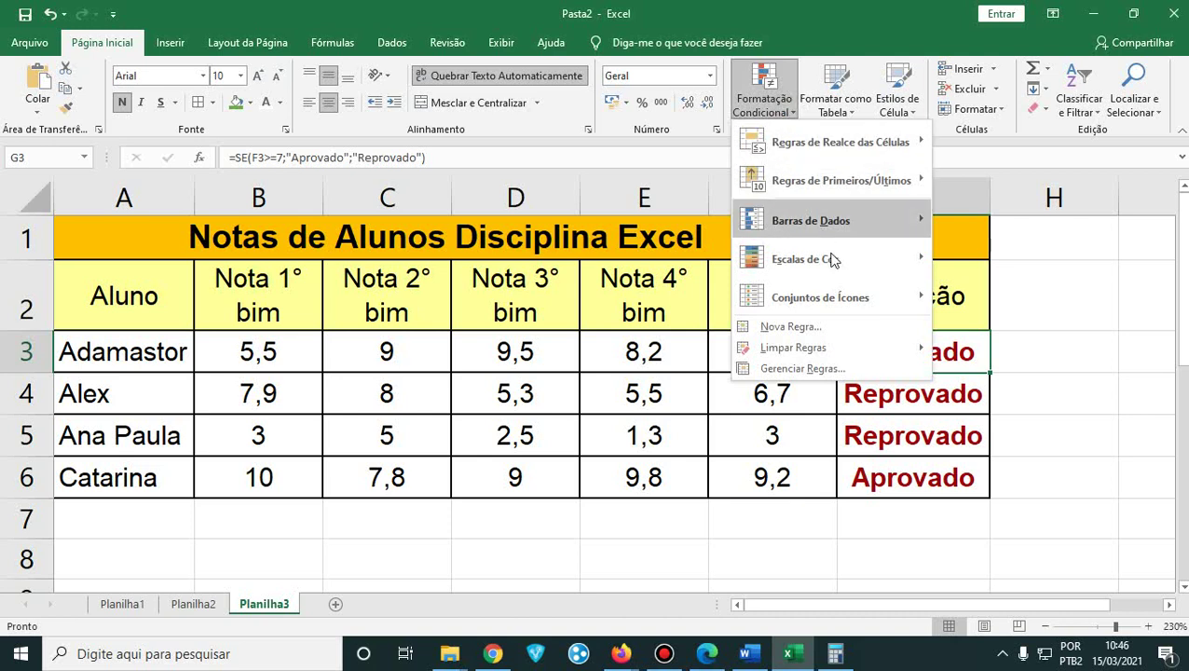
{"action": "left_click", "coordinate": [858, 329]}
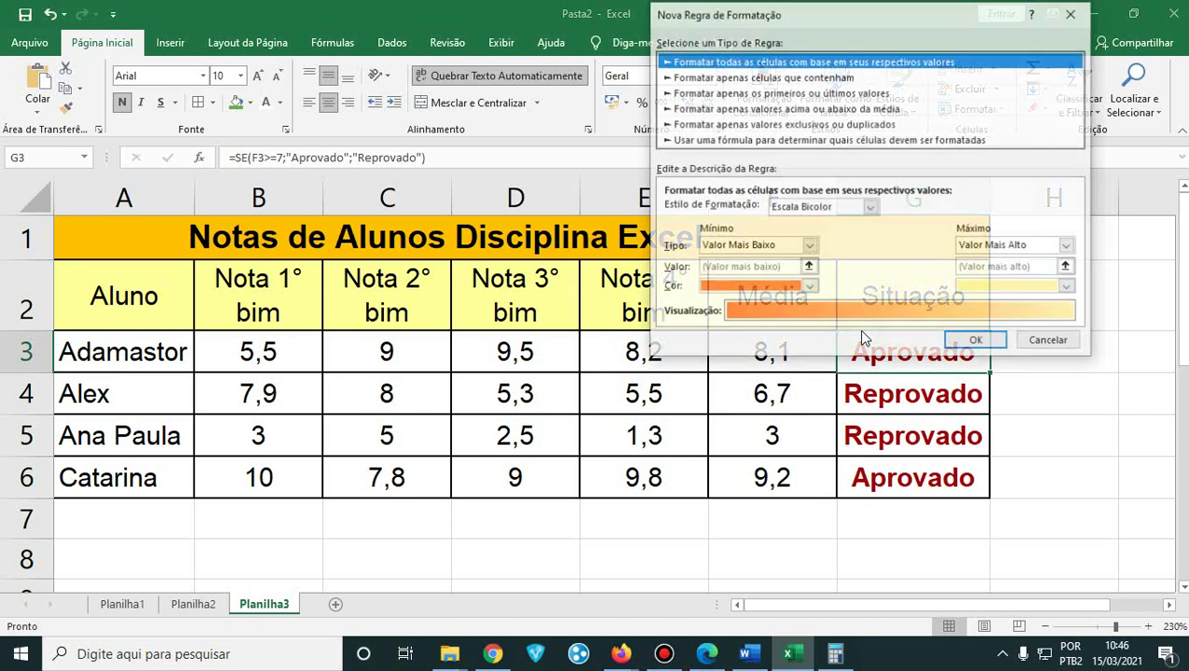
{"action": "left_click", "coordinate": [813, 80]}
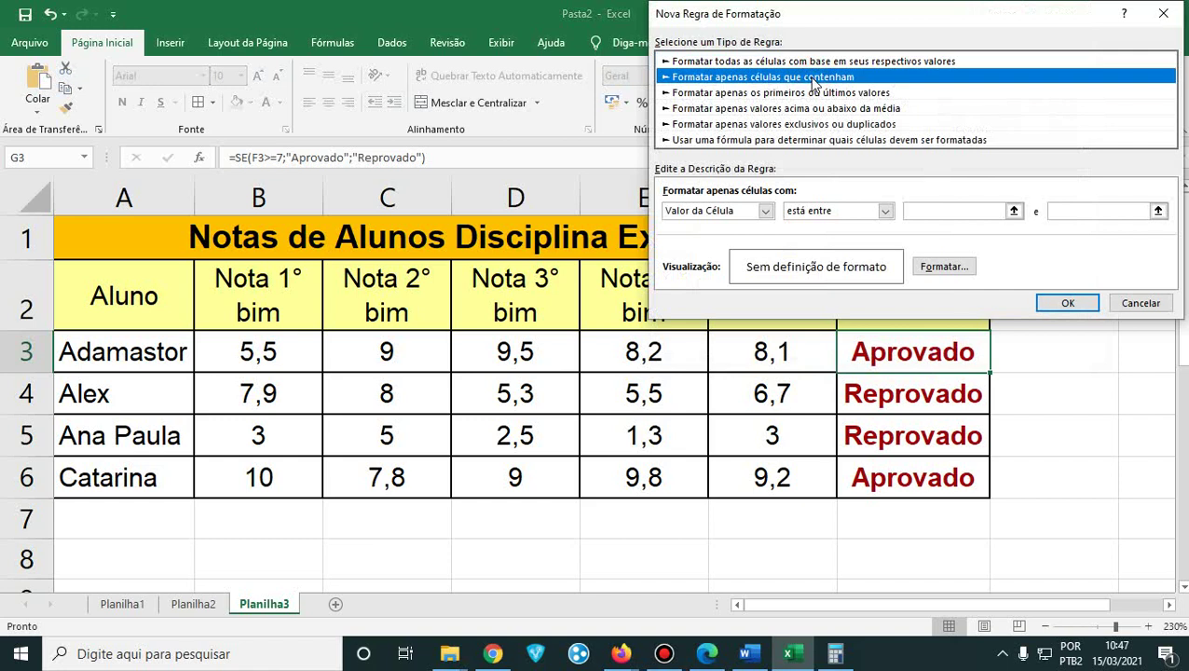
{"action": "left_click", "coordinate": [838, 61]}
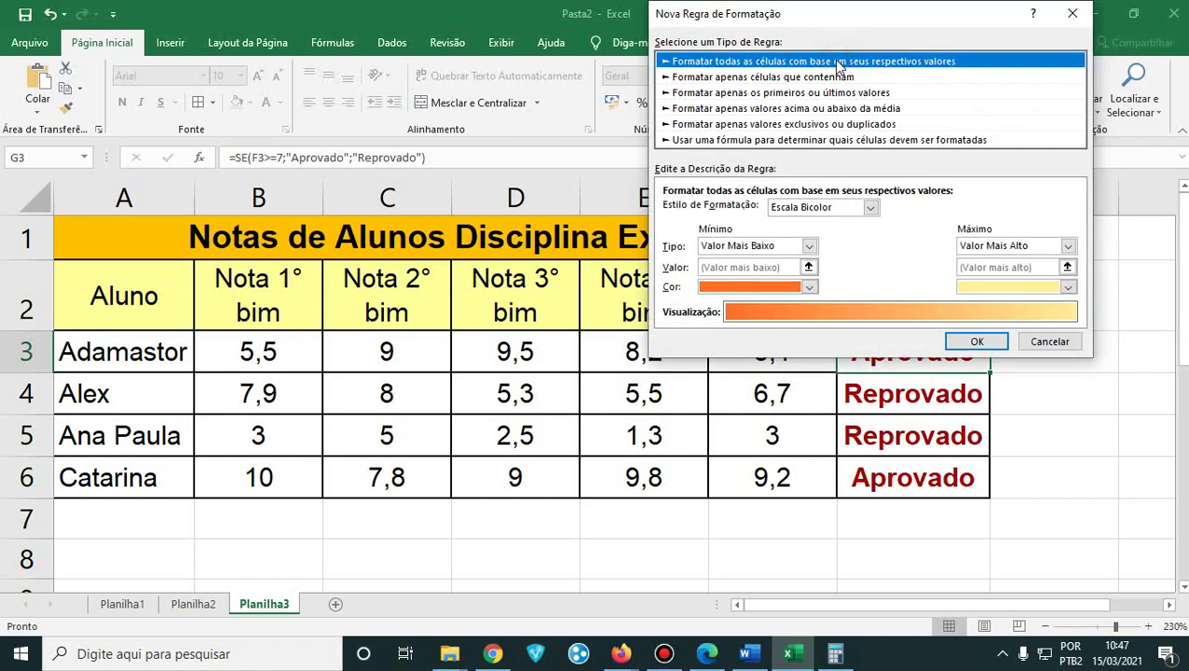
{"action": "left_click", "coordinate": [808, 246]}
{"action": "left_click", "coordinate": [808, 246]}
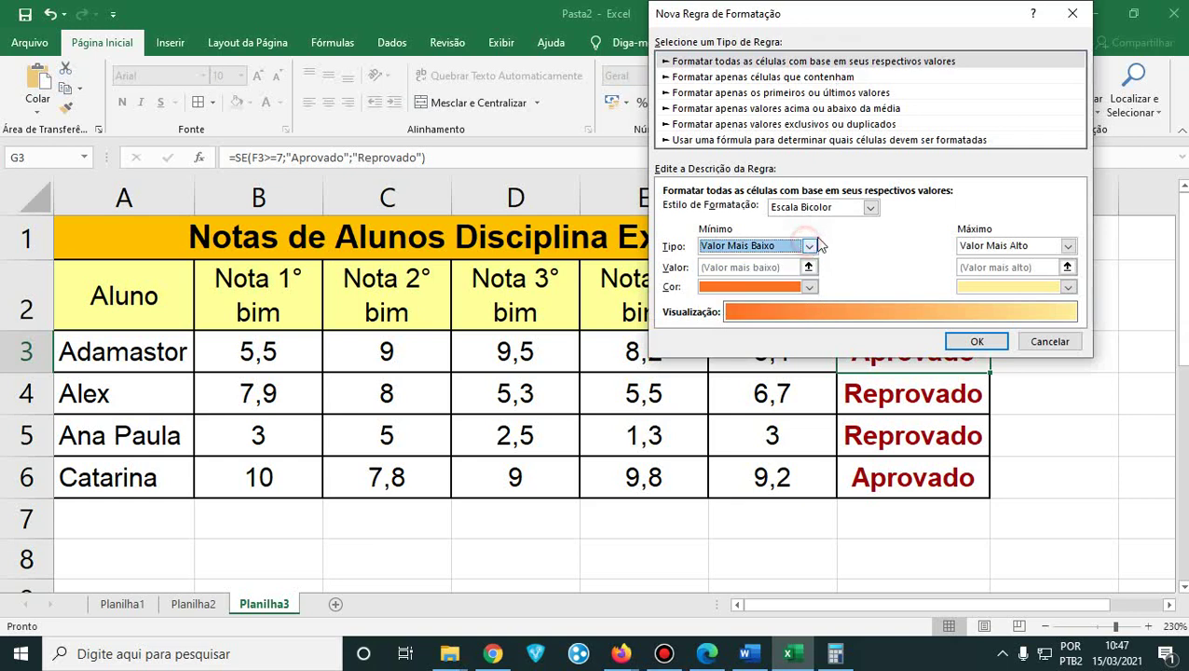
{"action": "left_click", "coordinate": [711, 142]}
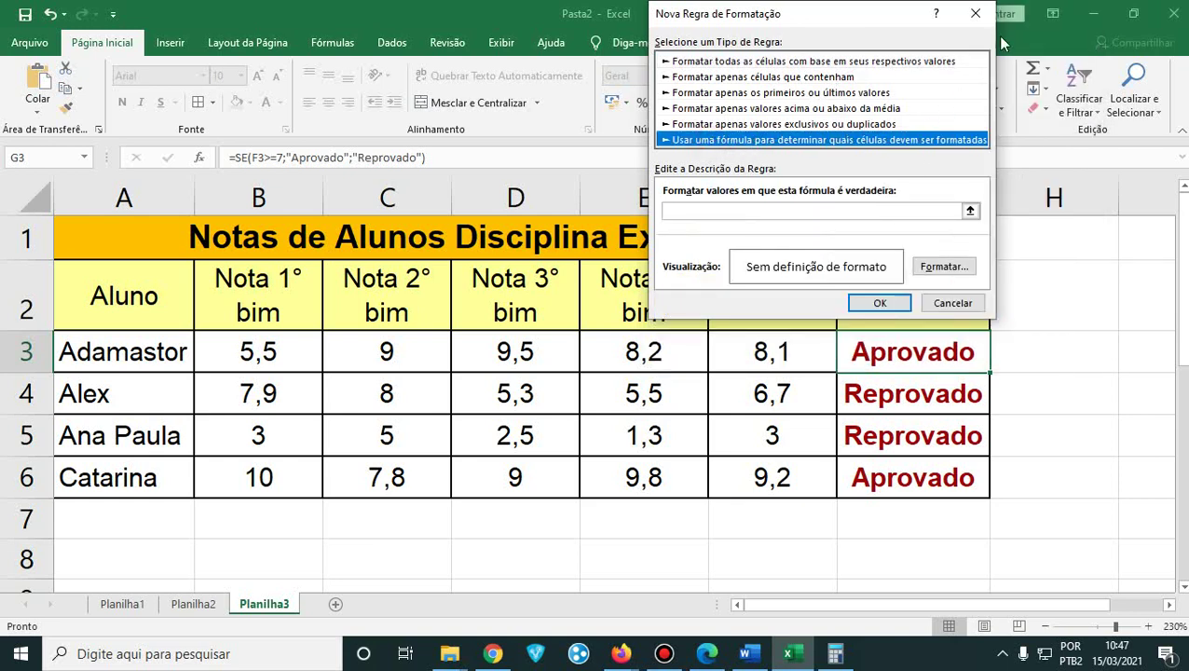
{"action": "left_click", "coordinate": [949, 266]}
{"action": "left_click", "coordinate": [1097, 13]}
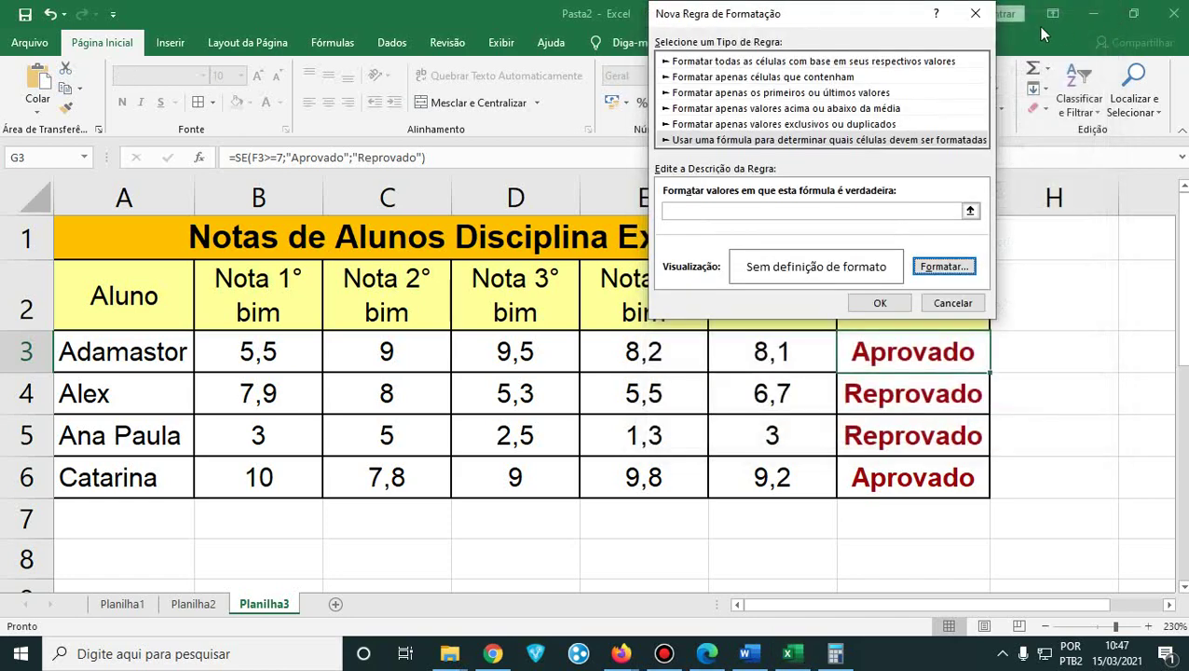
{"action": "left_click", "coordinate": [1054, 13]}
- Start a Texto que Contém highlight rule for G3:G6 that matches cells containing Aprovado
{"action": "left_click", "coordinate": [908, 477]}
{"action": "left_click_drag", "start_coordinate": [881, 347], "coordinate": [944, 482]}
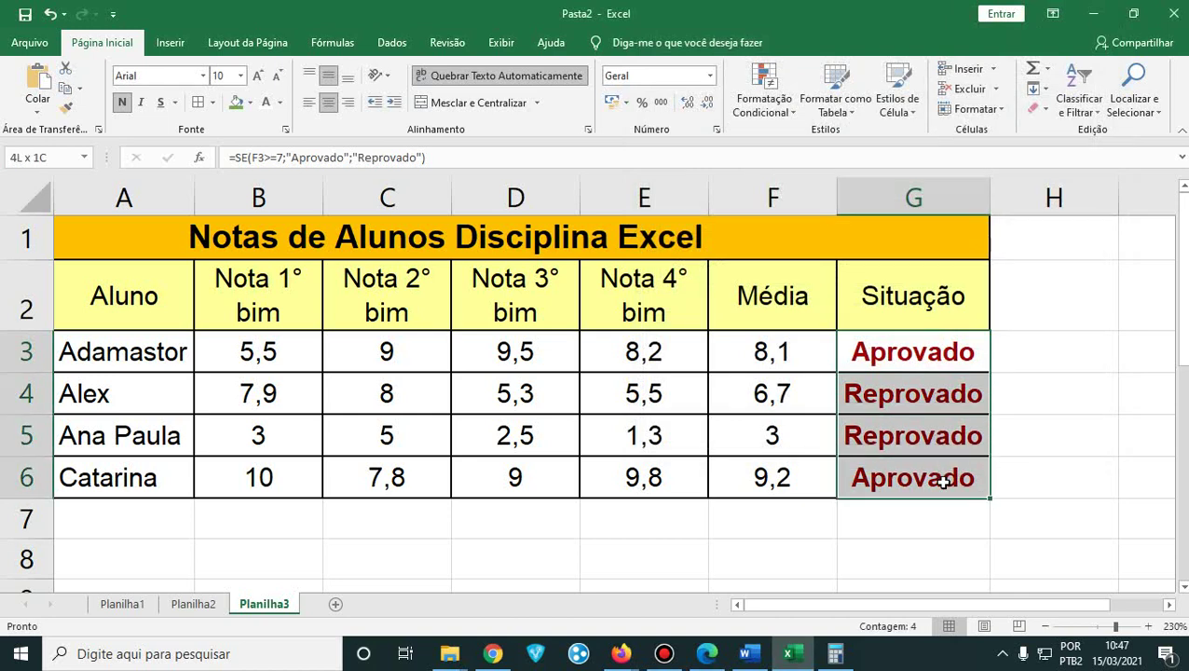
{"action": "left_click_drag", "start_coordinate": [879, 340], "coordinate": [908, 473]}
{"action": "left_click", "coordinate": [764, 104]}
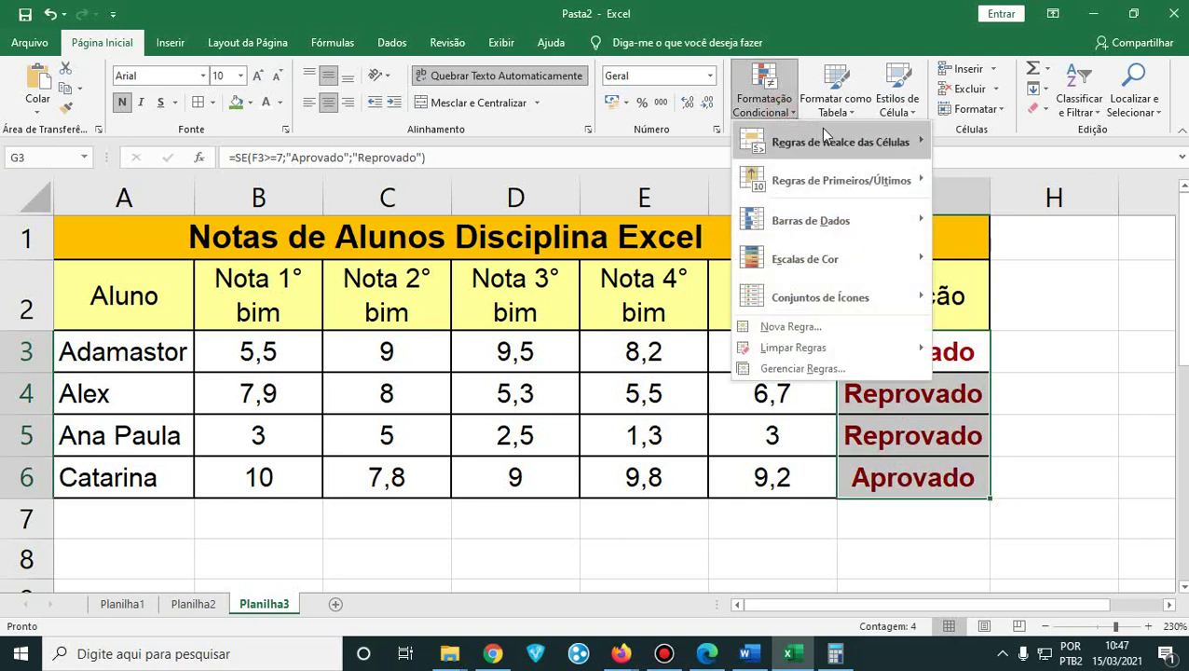
{"action": "mouse_move", "coordinate": [843, 142]}
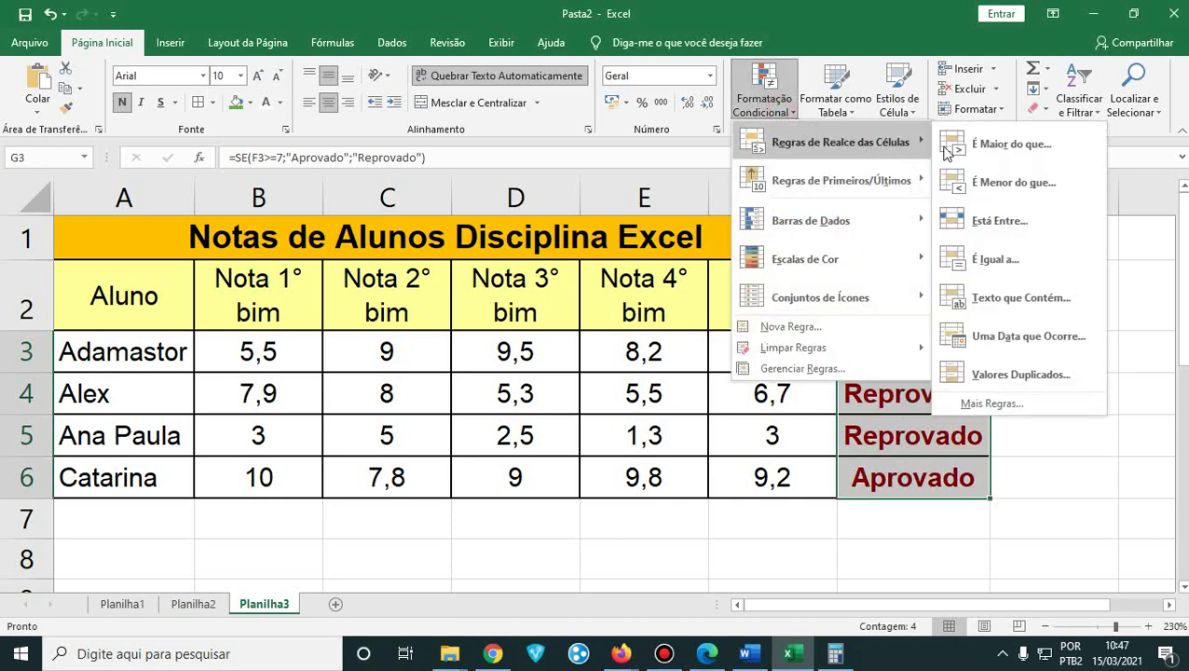
{"action": "left_click", "coordinate": [1048, 298]}
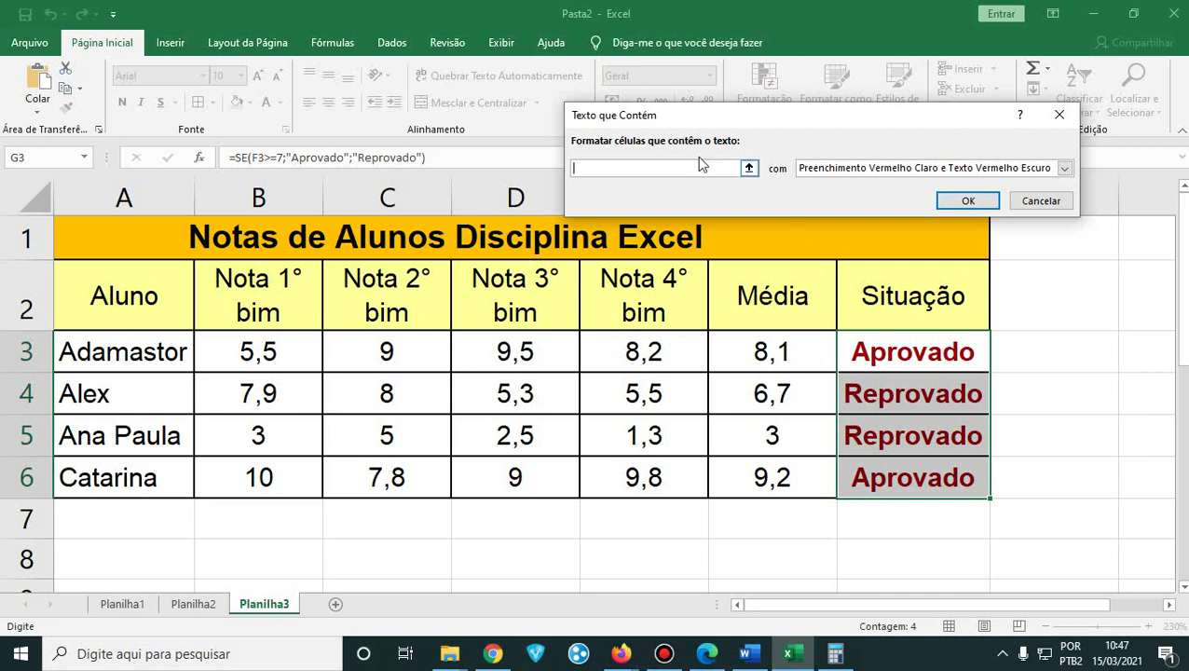
{"action": "left_click", "coordinate": [650, 167]}
{"action": "type", "text": "Aprovado"}
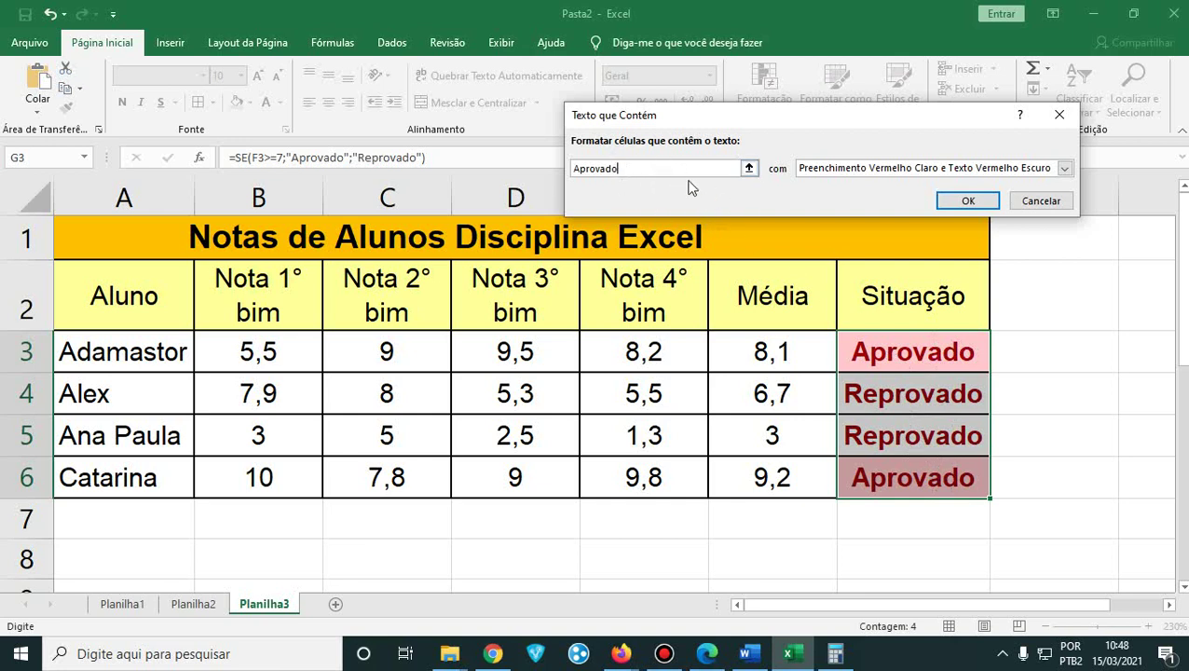
{"action": "left_click", "coordinate": [891, 170]}
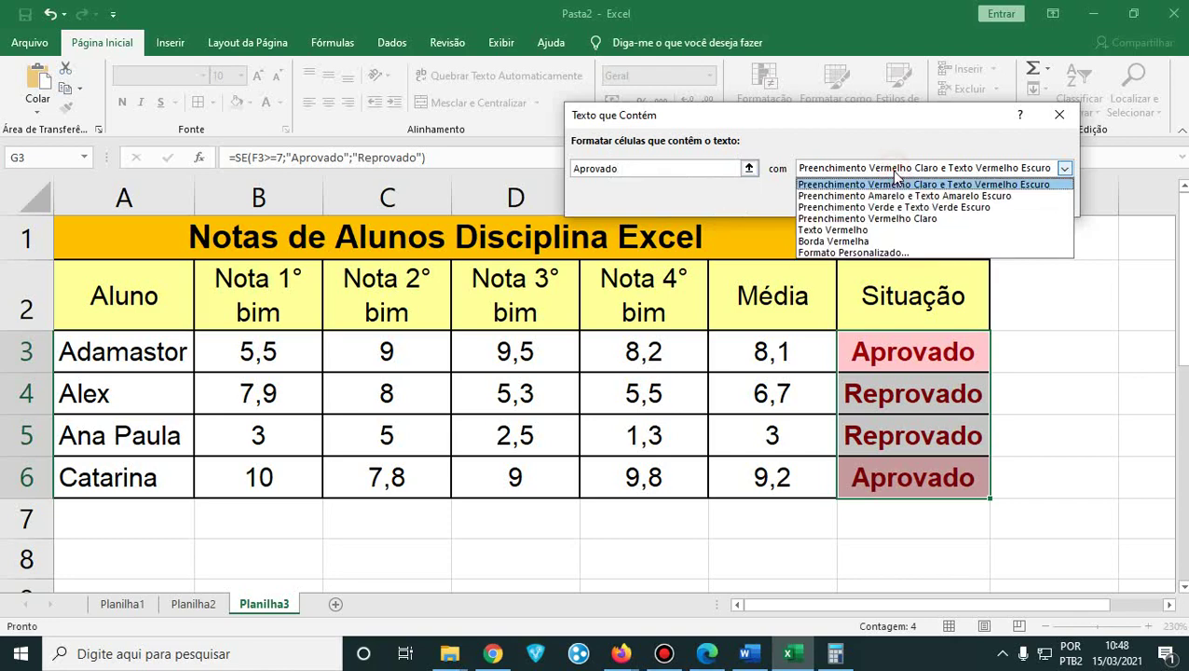
{"action": "left_click", "coordinate": [870, 253]}
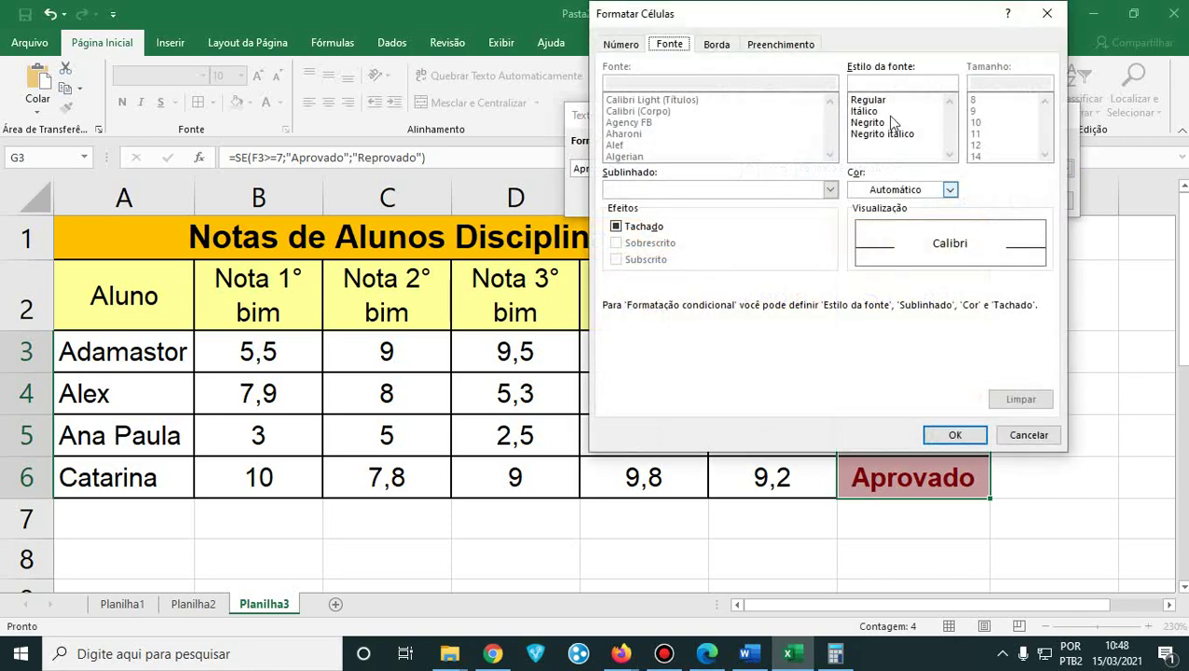
{"action": "left_click", "coordinate": [1040, 18]}
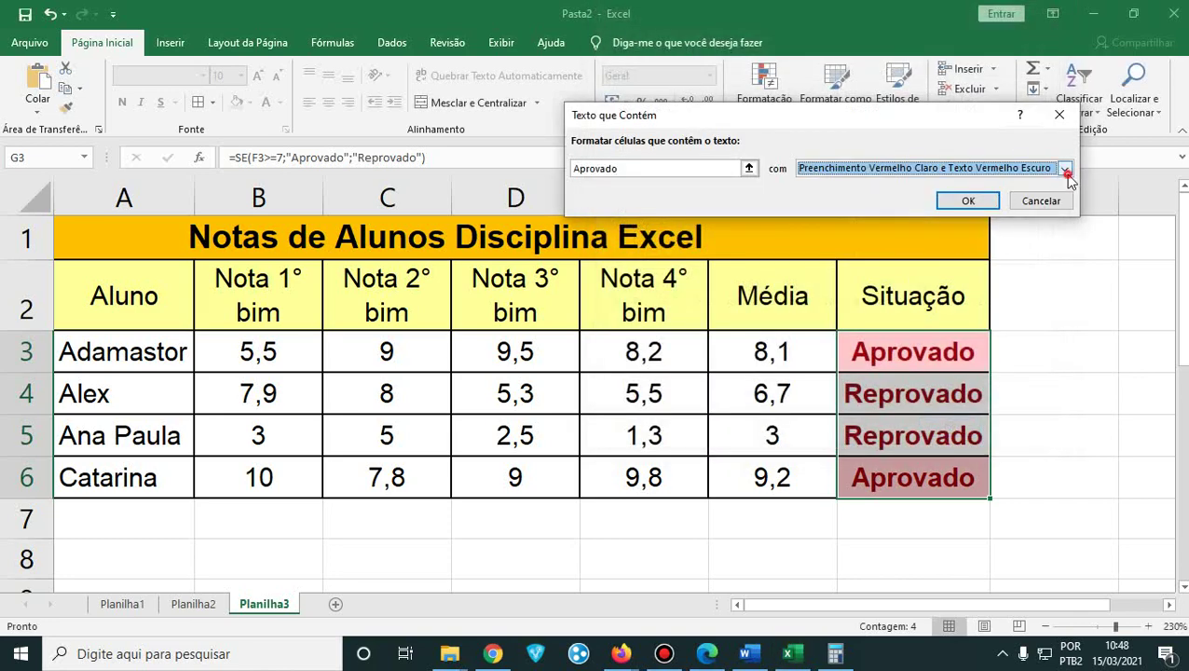
- Give the Aprovado rule a custom format with light blue font colour and apply it to the Situação cells
{"action": "left_click", "coordinate": [1064, 168]}
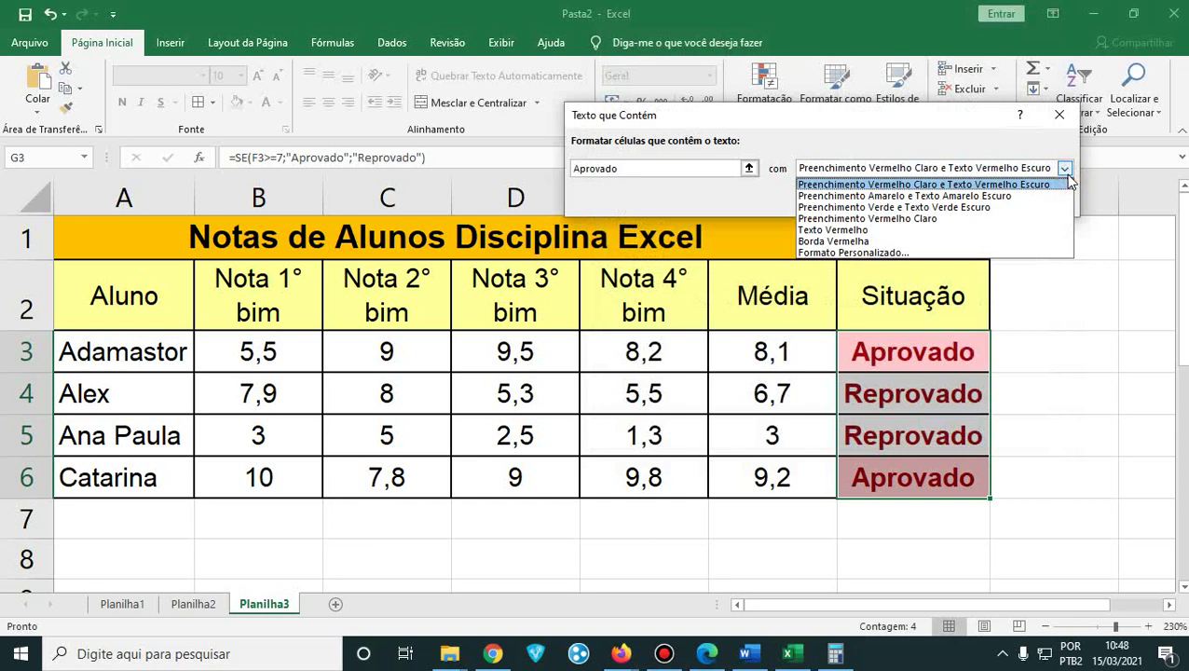
{"action": "left_click", "coordinate": [827, 253]}
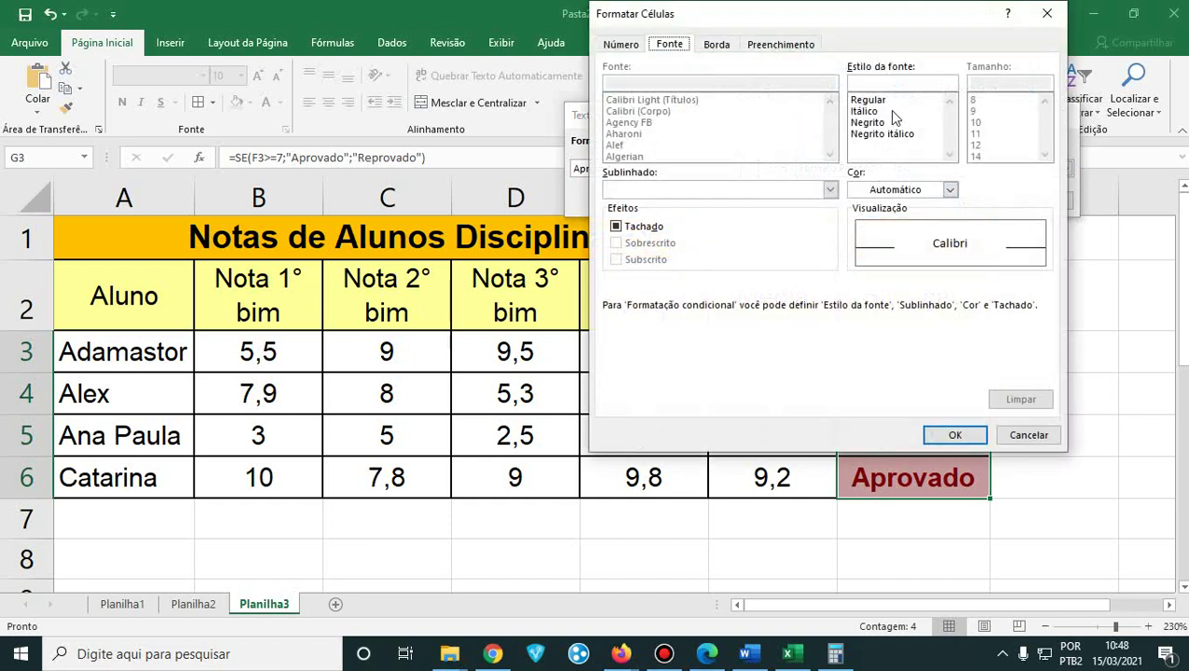
{"action": "left_click", "coordinate": [650, 227]}
{"action": "left_click", "coordinate": [951, 191]}
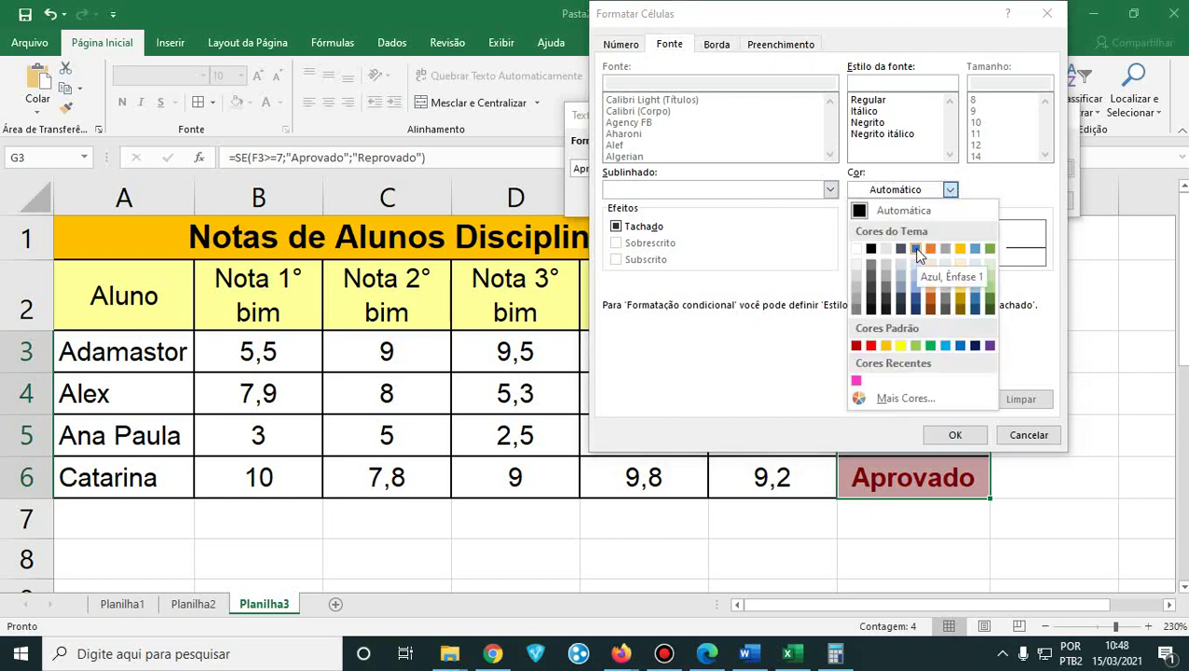
{"action": "left_click", "coordinate": [945, 346]}
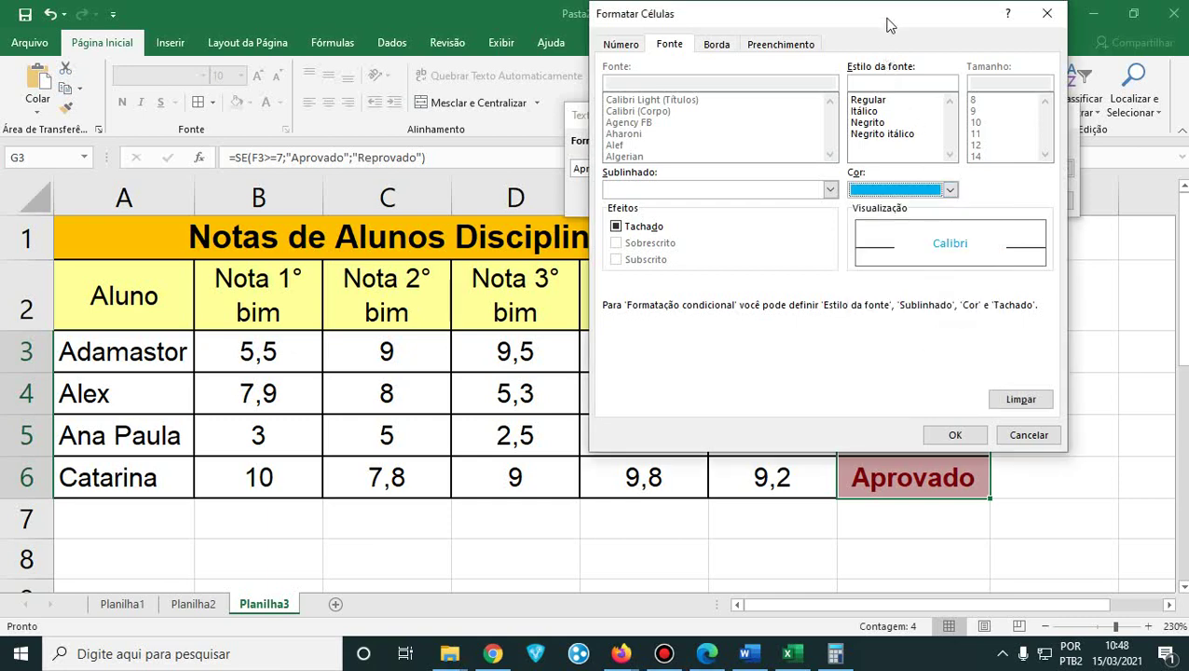
{"action": "left_click_drag", "start_coordinate": [889, 26], "coordinate": [398, 45]}
{"action": "left_click", "coordinate": [464, 454]}
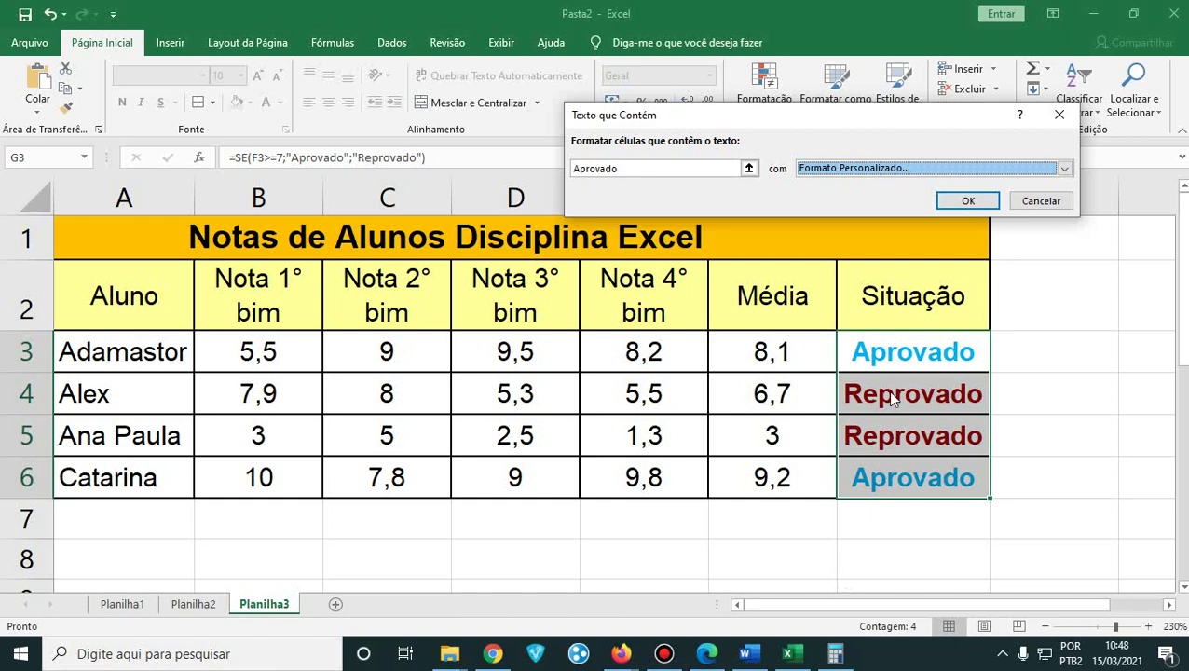
{"action": "left_click", "coordinate": [964, 205]}
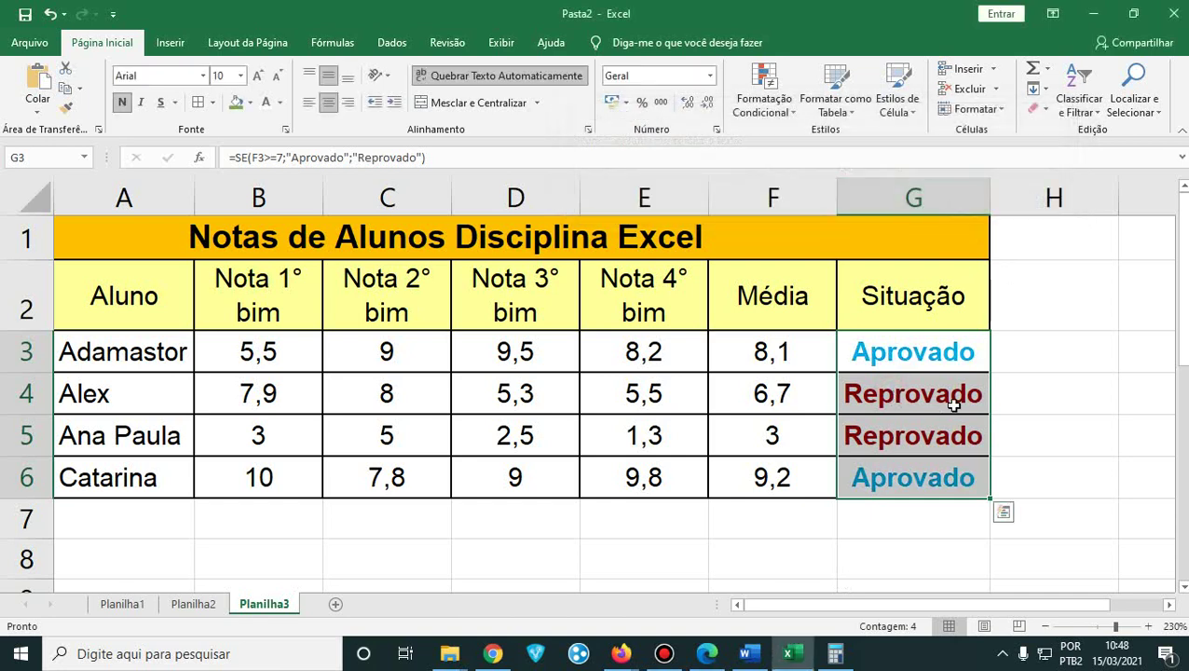
- Start a second Texto que Contém rule for G3:G6 that matches cells containing Reprovado
{"action": "left_click", "coordinate": [953, 403]}
{"action": "key", "text": "shift+Down"}
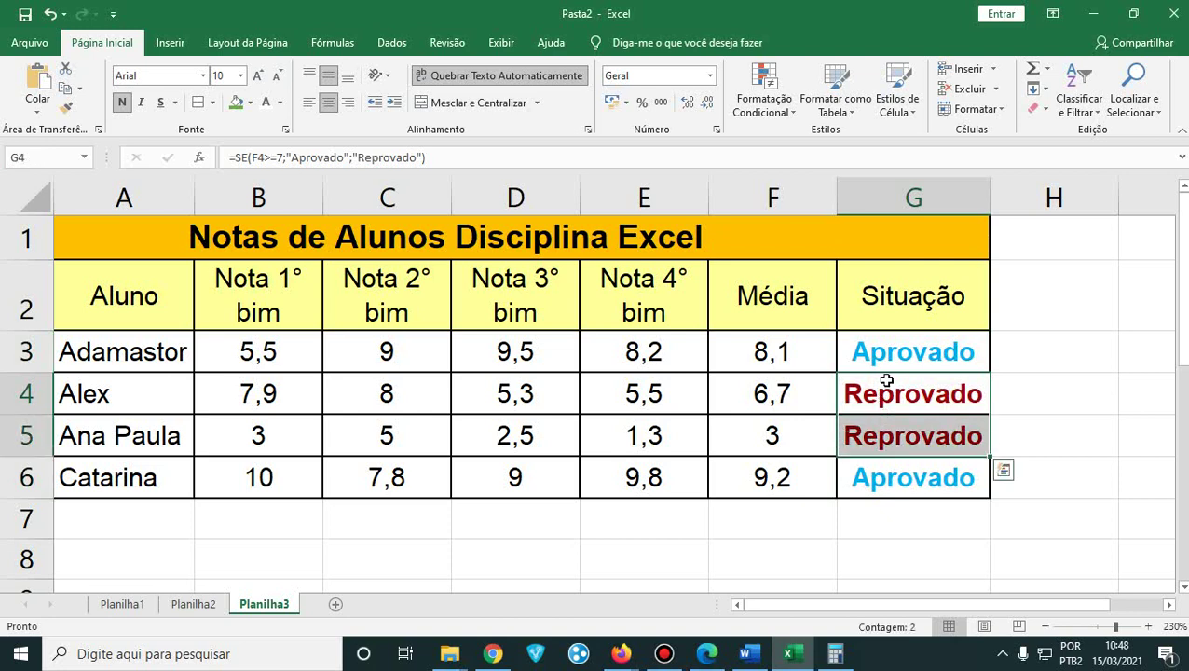
{"action": "left_click", "coordinate": [880, 347]}
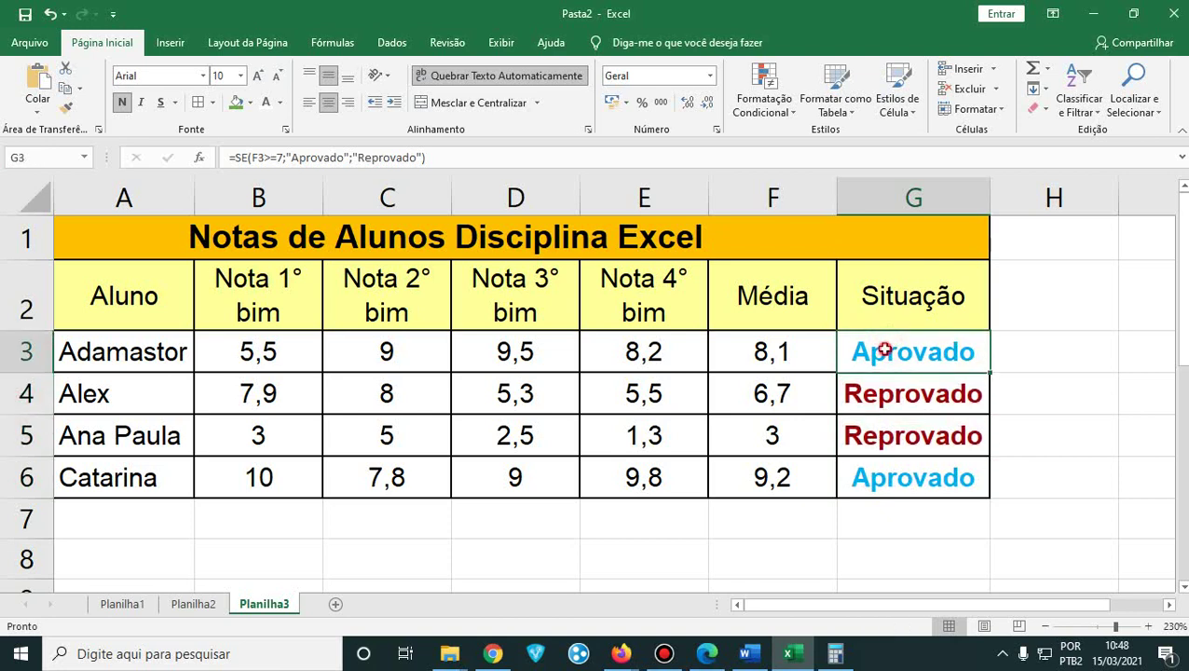
{"action": "left_click_drag", "start_coordinate": [885, 351], "coordinate": [905, 474]}
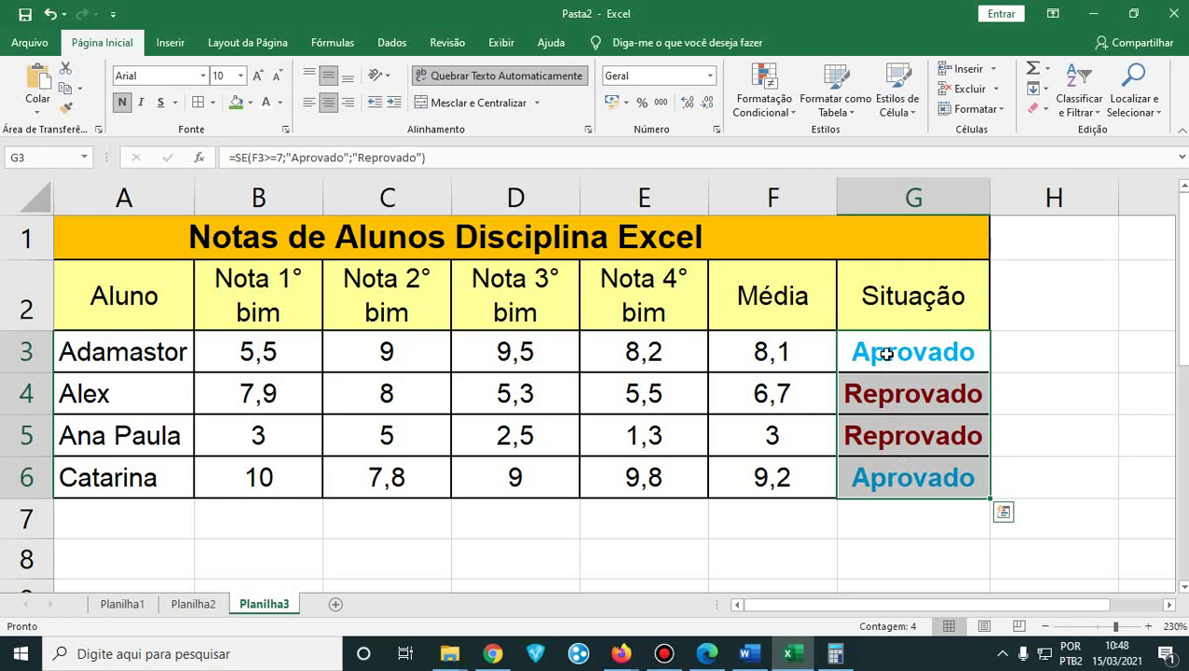
{"action": "left_click", "coordinate": [788, 123]}
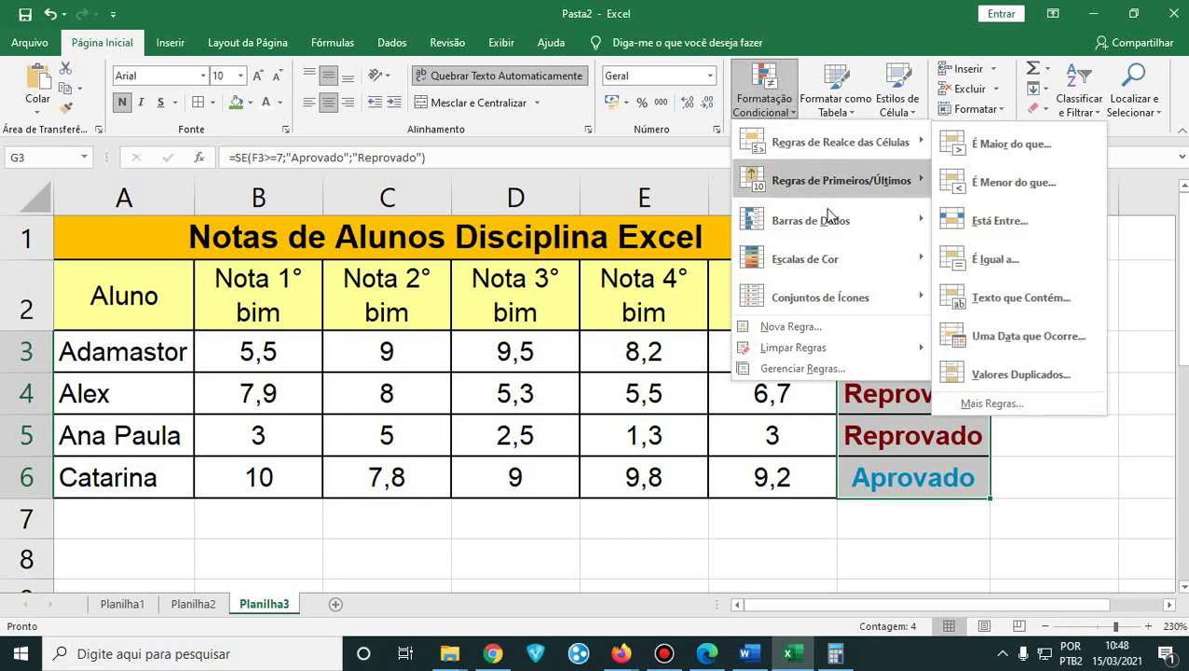
{"action": "mouse_move", "coordinate": [838, 142]}
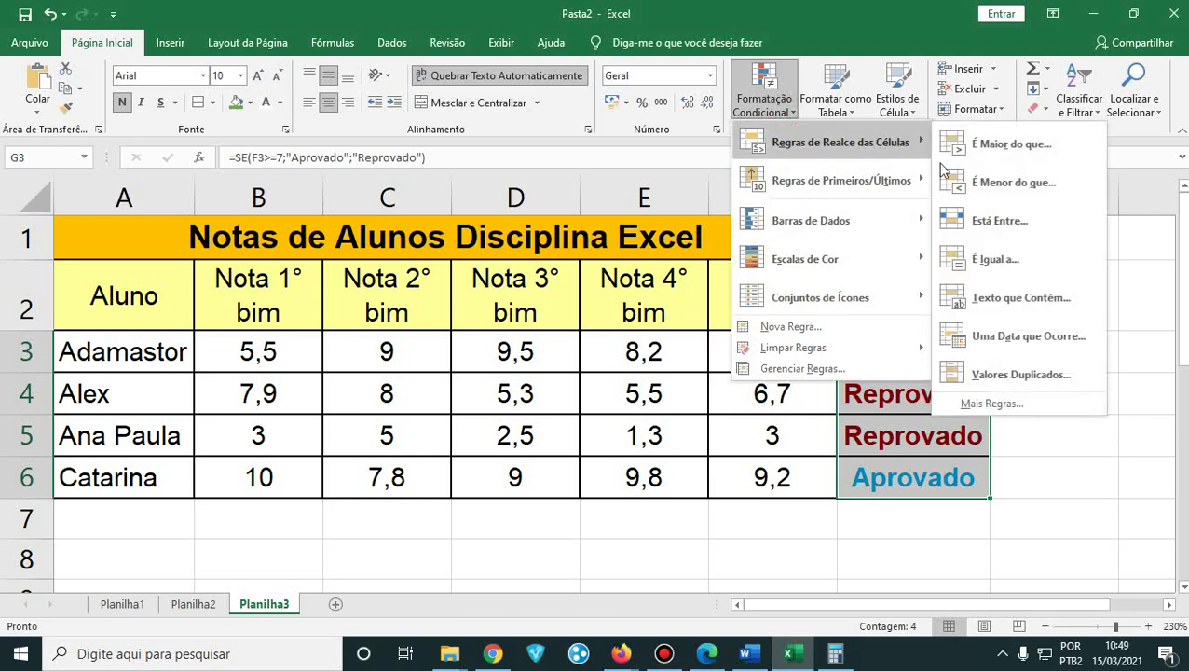
{"action": "left_click", "coordinate": [1013, 298]}
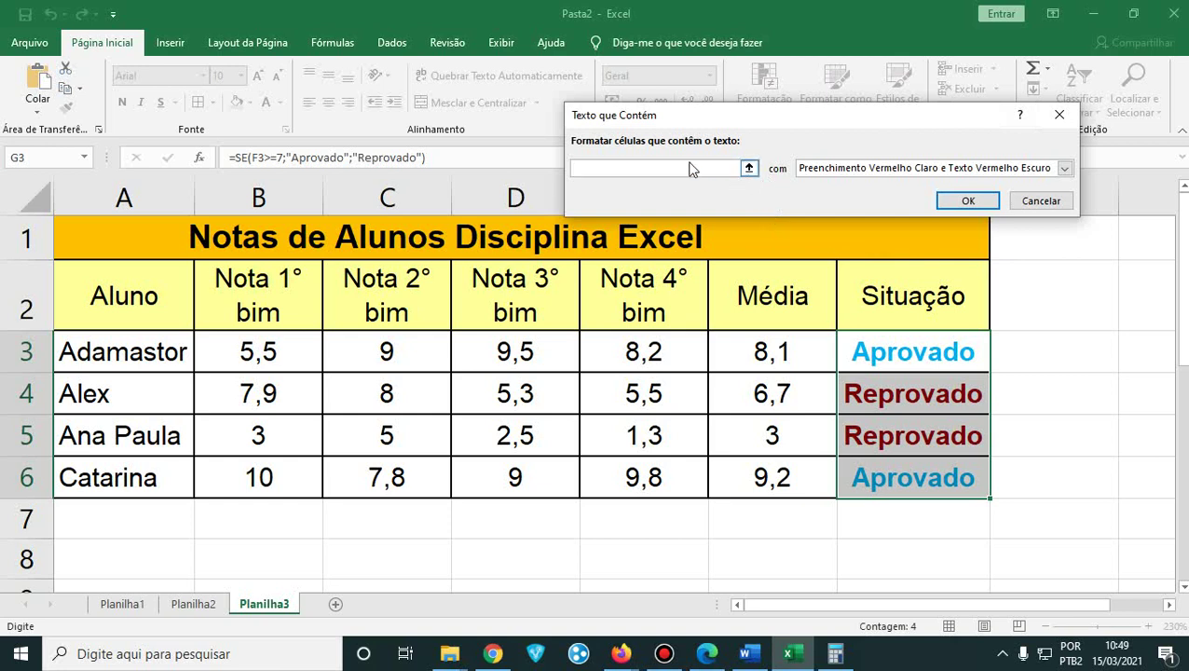
{"action": "type", "text": "Reprovado"}
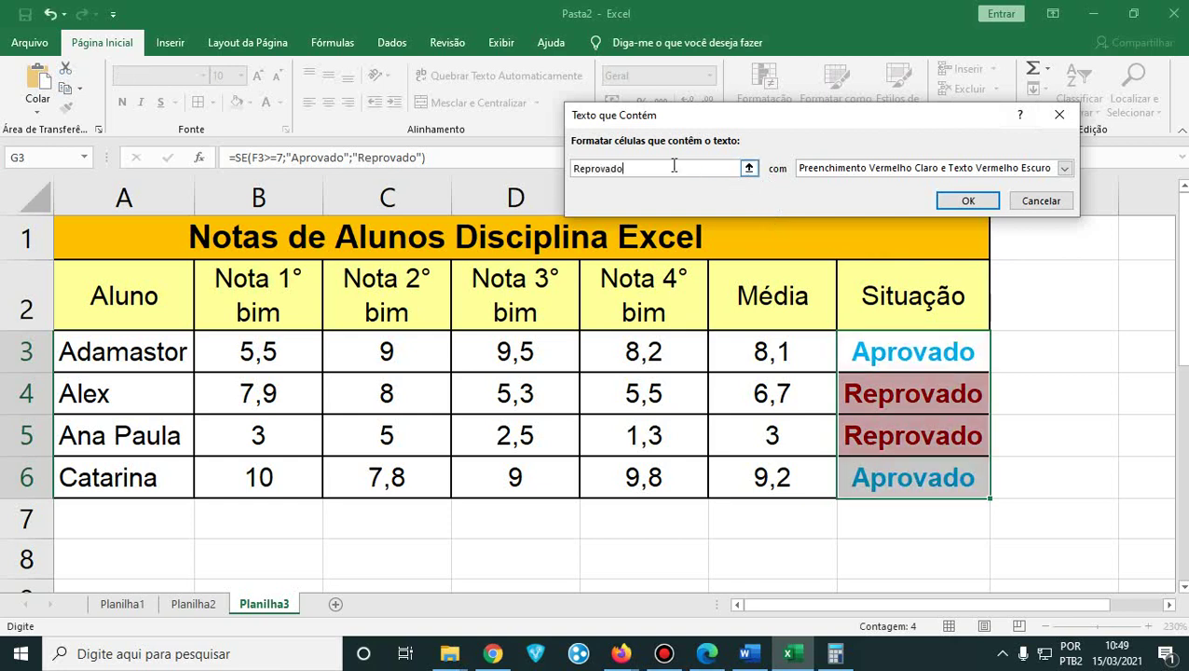
- Give the Reprovado rule a custom format with red font colour and apply it to the Situação cells
{"action": "left_click", "coordinate": [960, 168]}
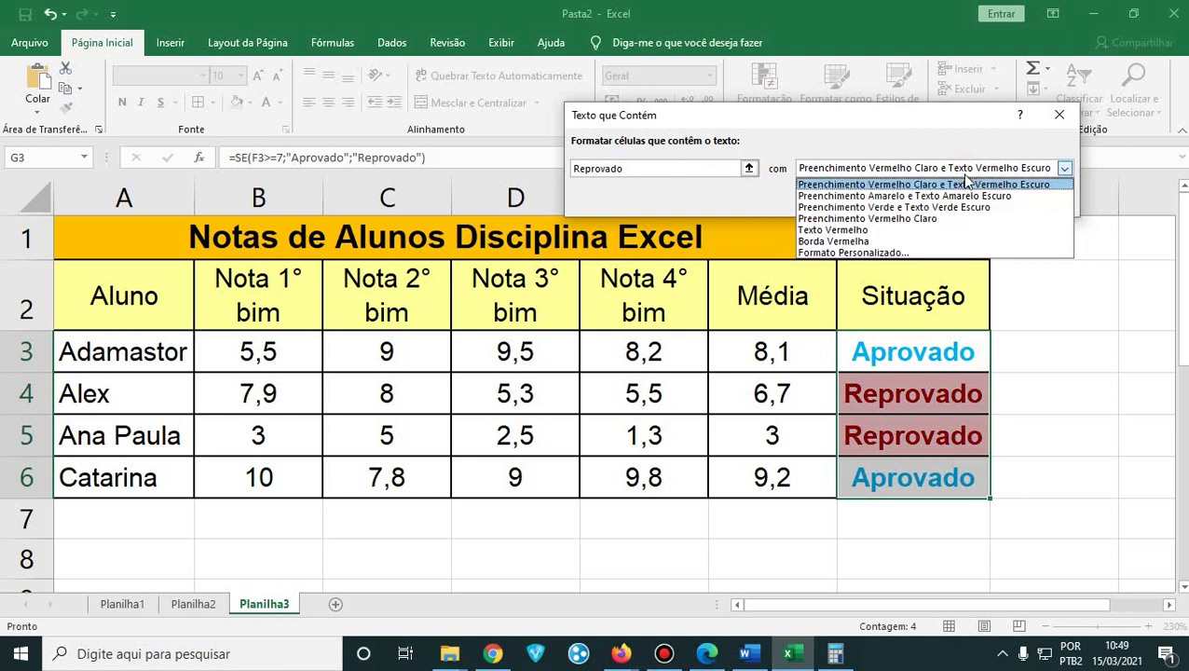
{"action": "left_click", "coordinate": [903, 253]}
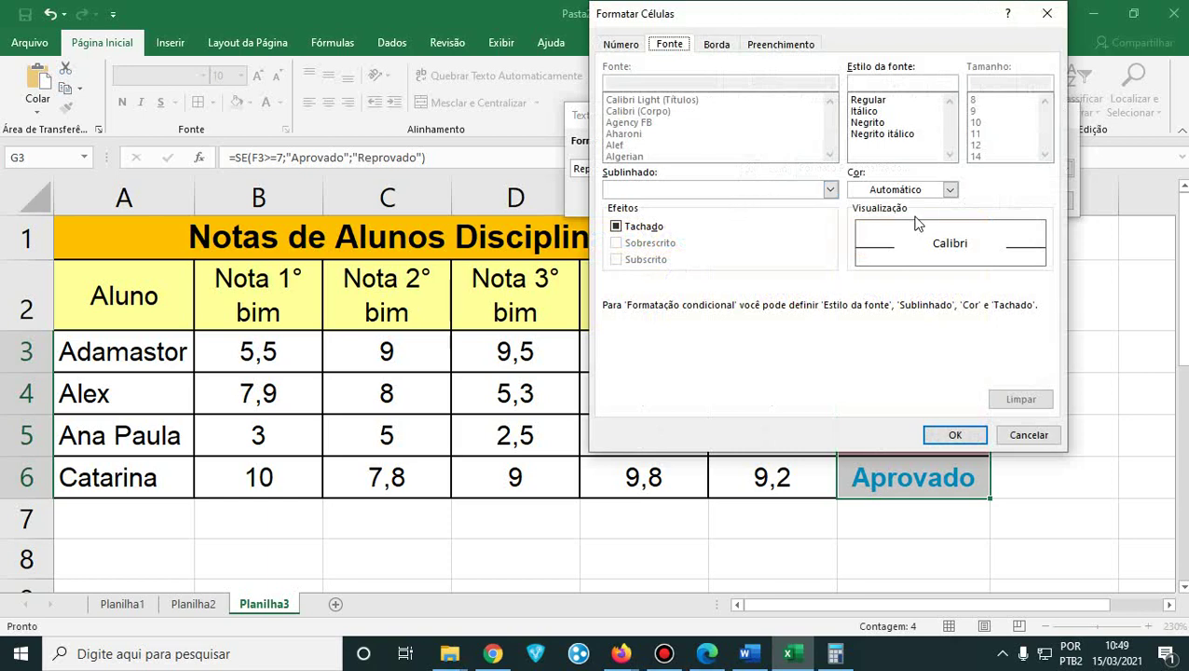
{"action": "left_click", "coordinate": [950, 189]}
{"action": "left_click", "coordinate": [871, 345]}
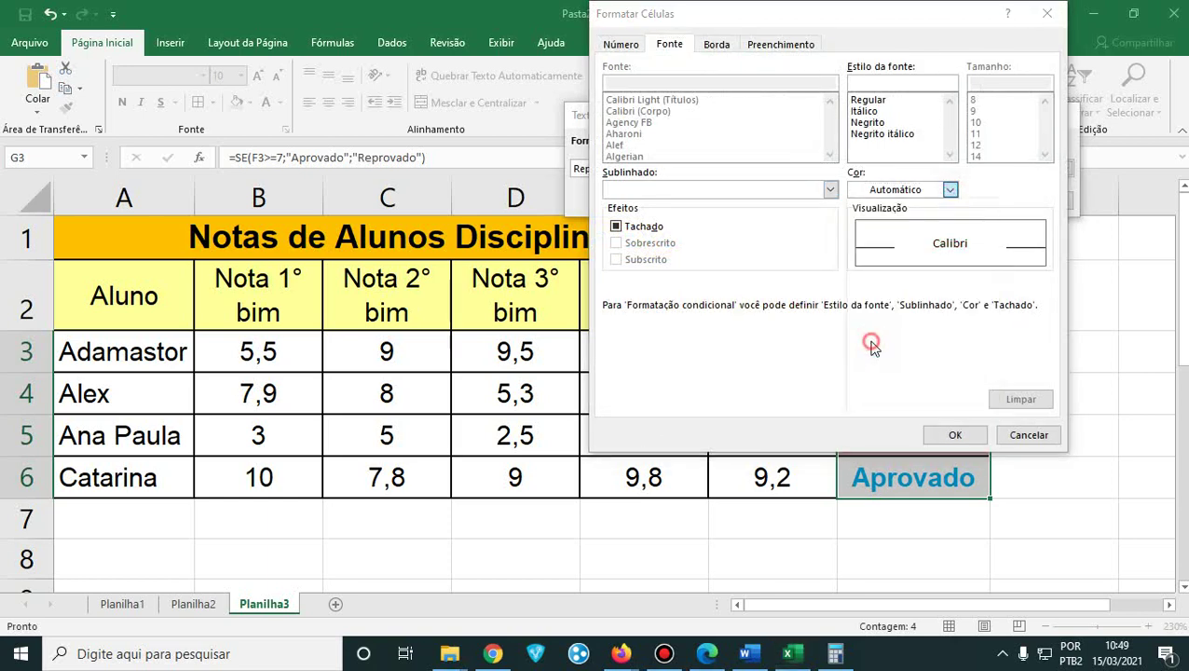
{"action": "left_click", "coordinate": [956, 435]}
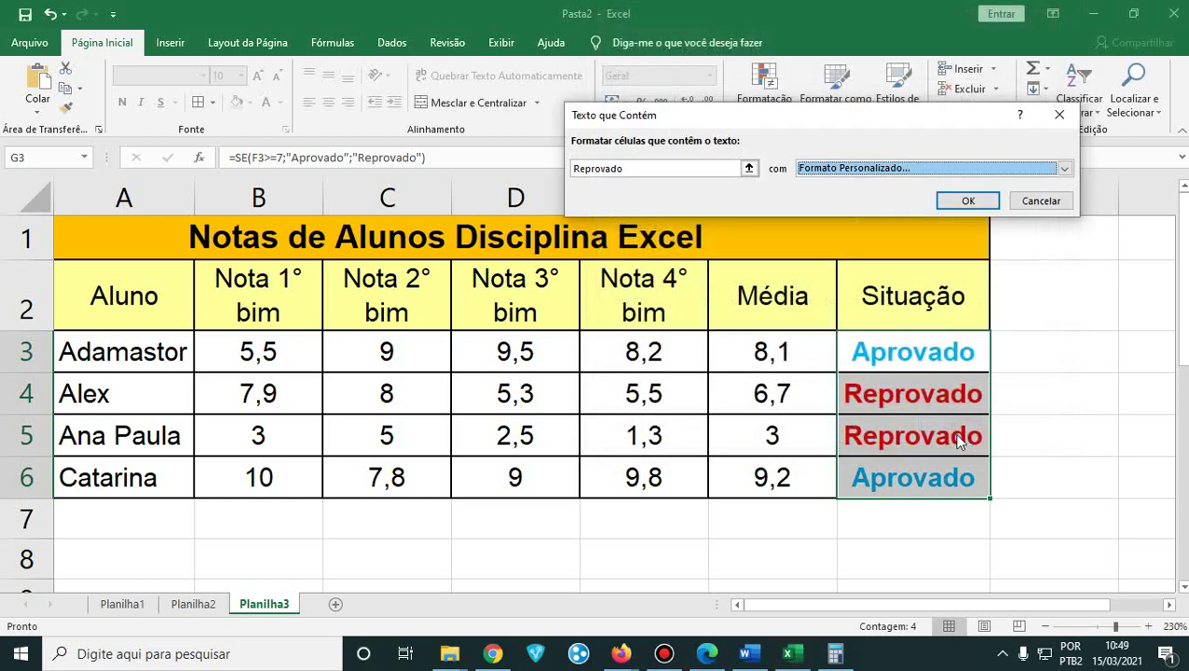
{"action": "left_click", "coordinate": [970, 203]}
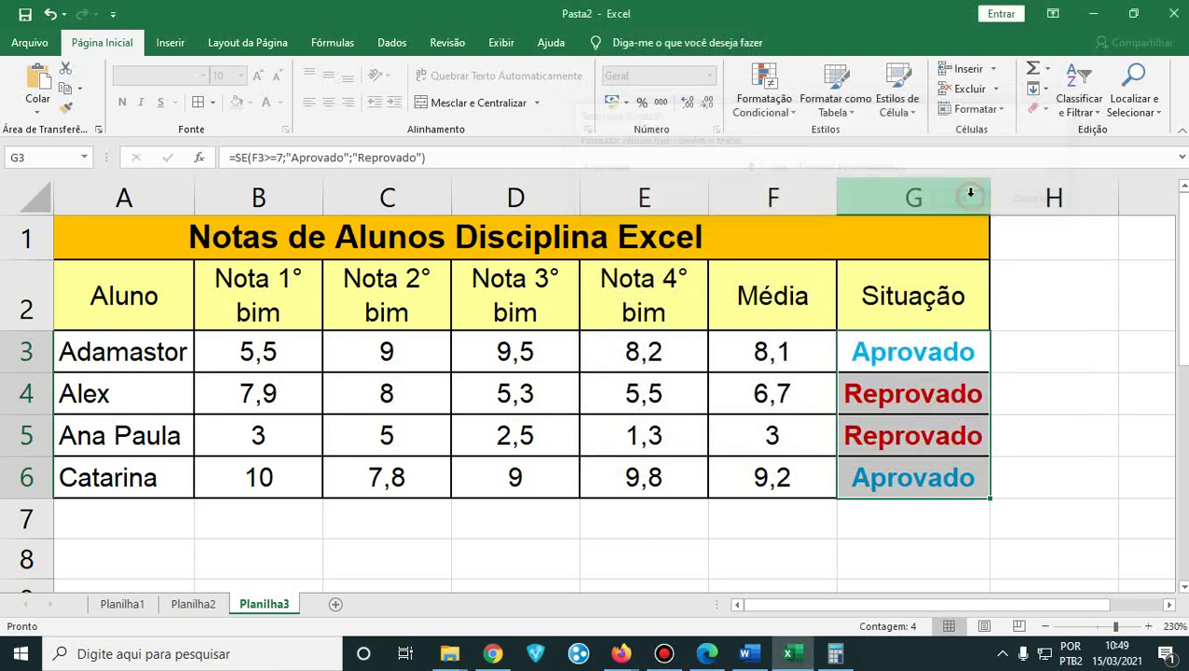
{"action": "left_click", "coordinate": [936, 474]}
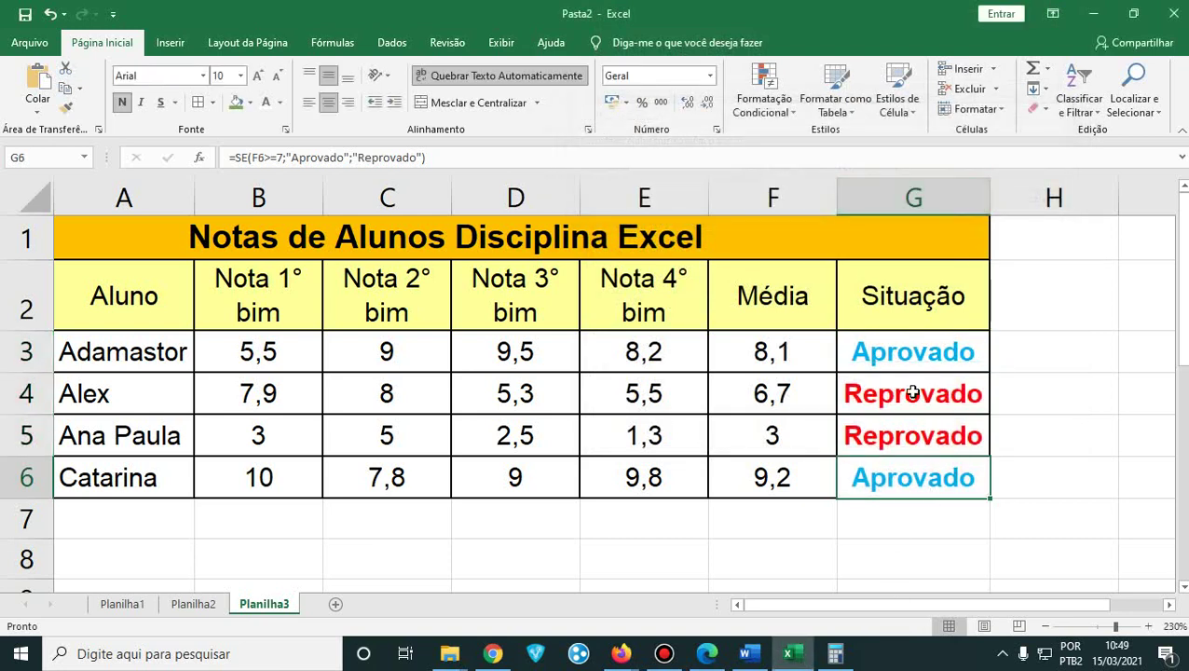
{"action": "left_click_drag", "start_coordinate": [897, 350], "coordinate": [915, 480]}
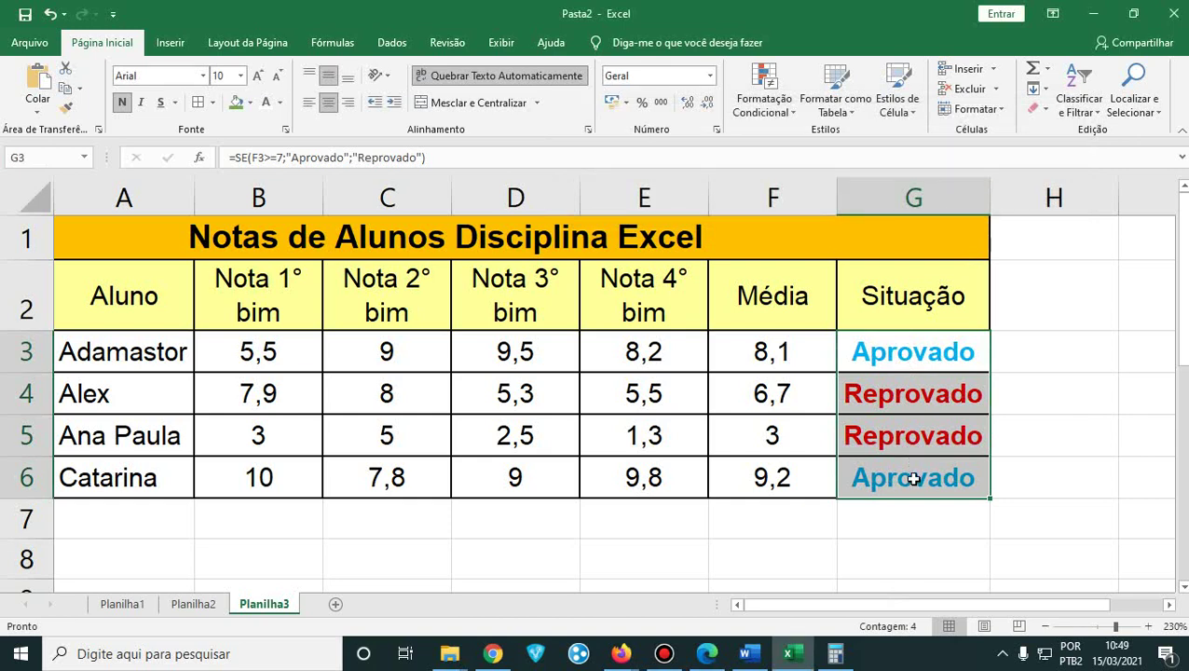
{"action": "left_click", "coordinate": [791, 119]}
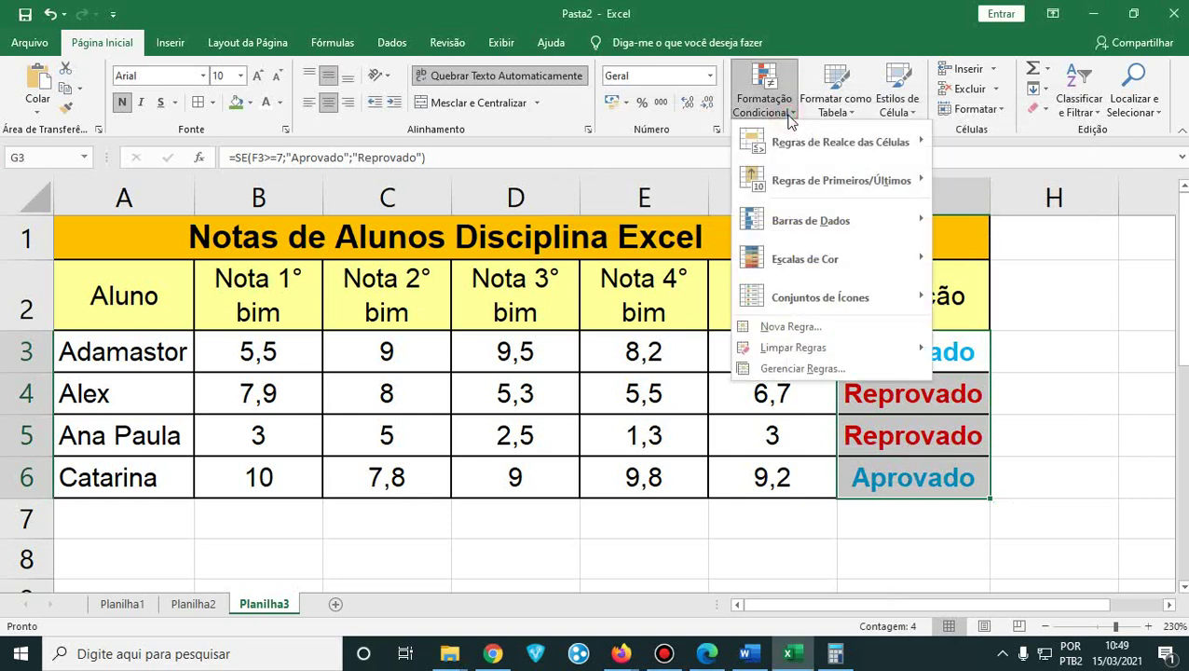
{"action": "mouse_move", "coordinate": [810, 151]}
{"action": "left_click", "coordinate": [946, 477]}
{"action": "left_click_drag", "start_coordinate": [926, 343], "coordinate": [927, 475]}
- Change the first student's Média in F3 to 5 to test the colouring rules
{"action": "left_click", "coordinate": [791, 356]}
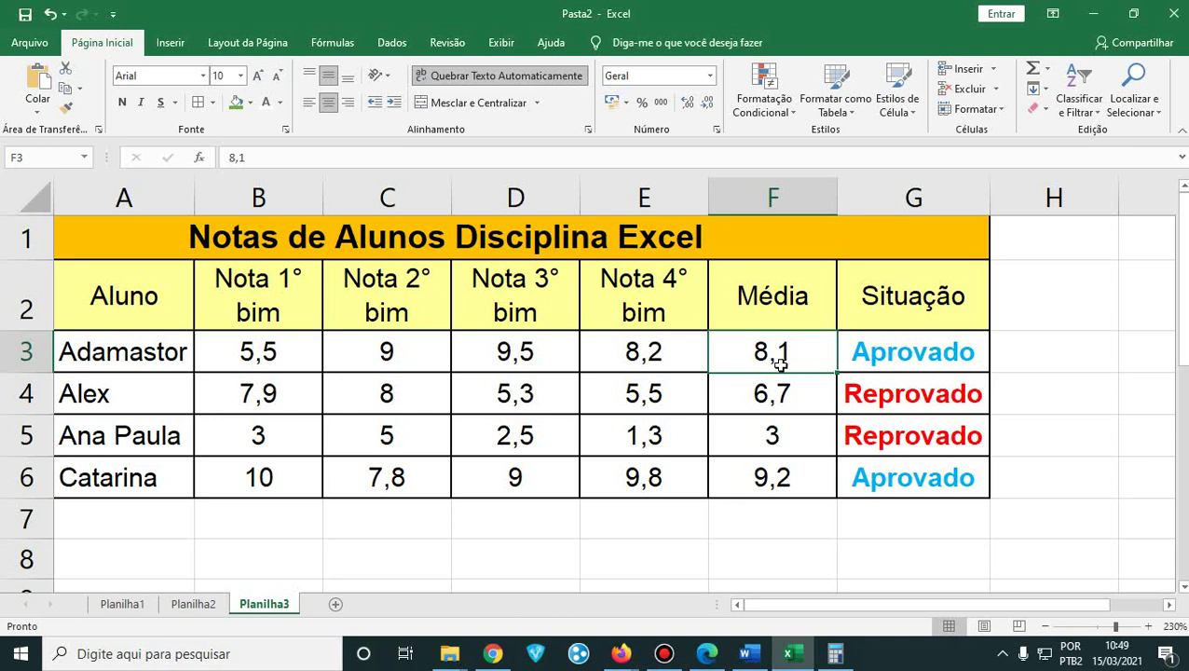
{"action": "type", "text": "5"}
{"action": "key", "text": "Return"}
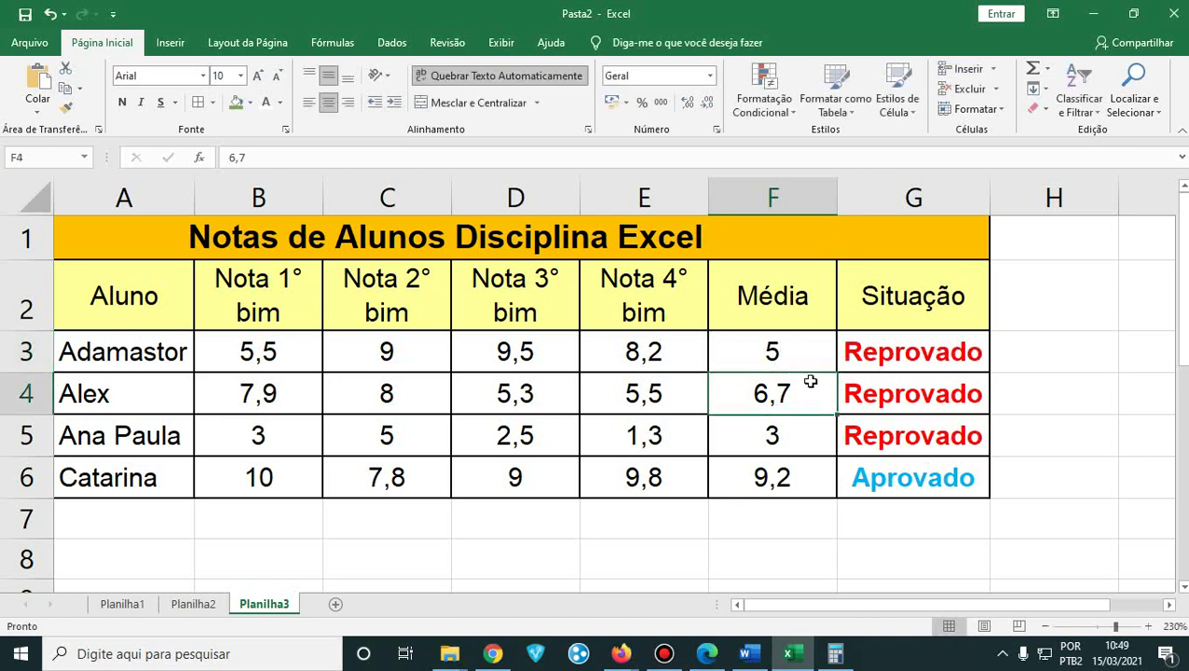
{"action": "left_click", "coordinate": [748, 359]}
- Start another Texto que Contém rule for the Situação cells G3:G6 and give it a custom format with orange fill
{"action": "left_click_drag", "start_coordinate": [917, 354], "coordinate": [926, 464]}
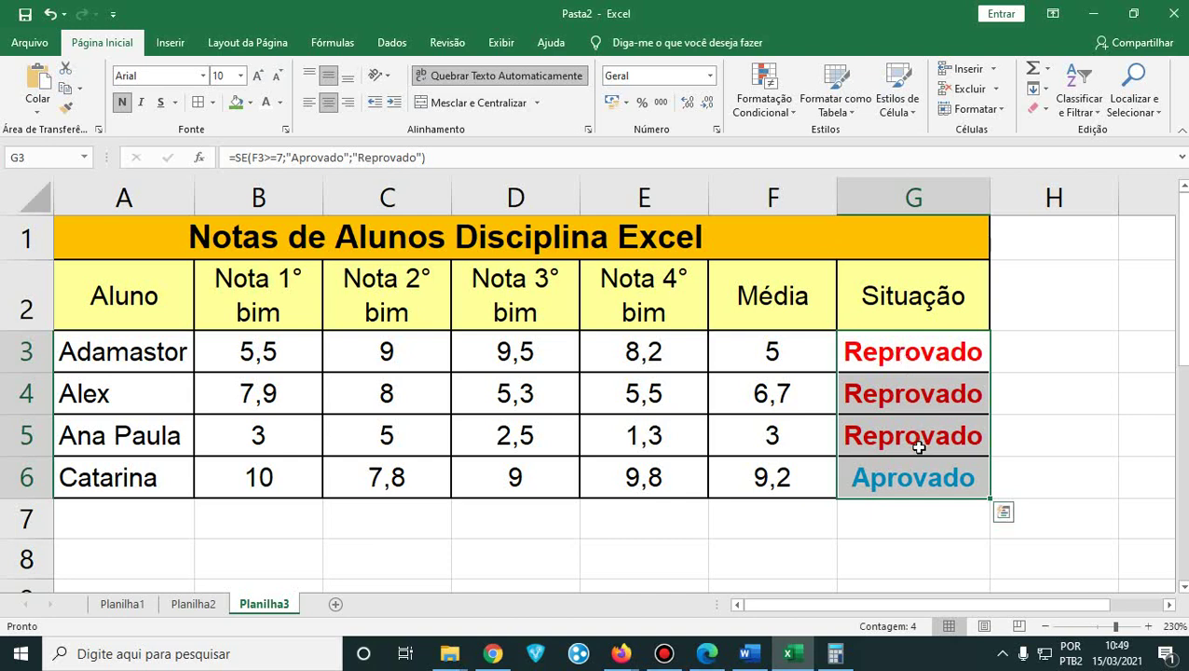
{"action": "left_click", "coordinate": [795, 116]}
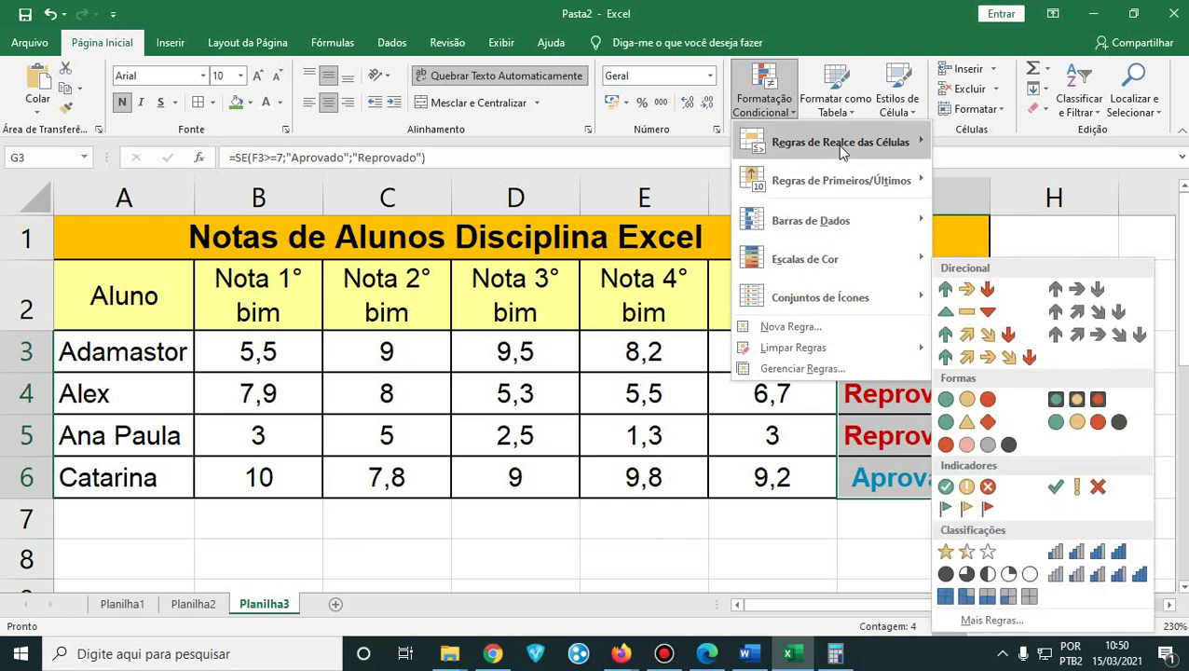
{"action": "mouse_move", "coordinate": [829, 291]}
{"action": "mouse_move", "coordinate": [874, 140]}
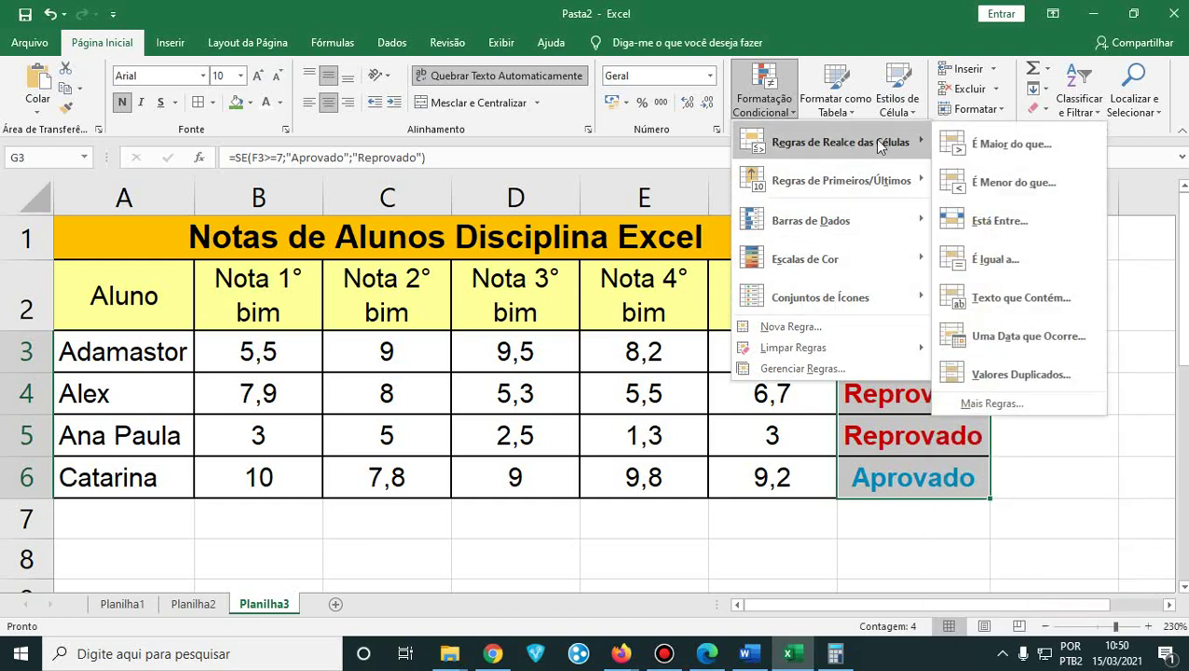
{"action": "left_click", "coordinate": [1043, 292]}
{"action": "left_click", "coordinate": [1063, 169]}
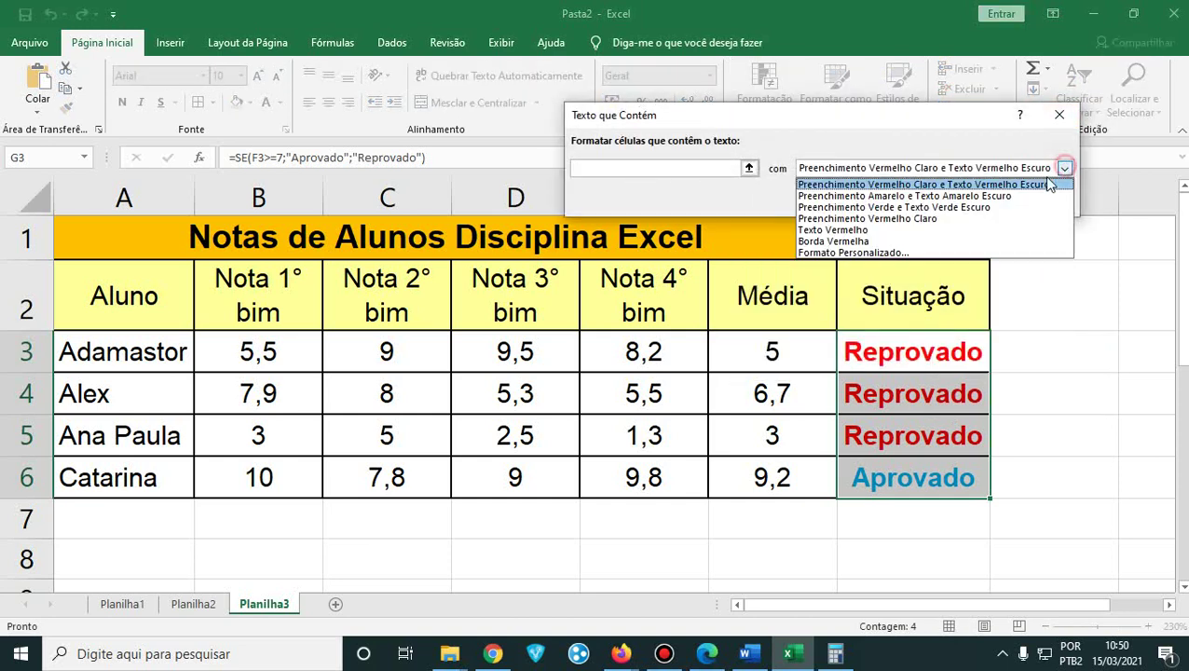
{"action": "left_click", "coordinate": [873, 254]}
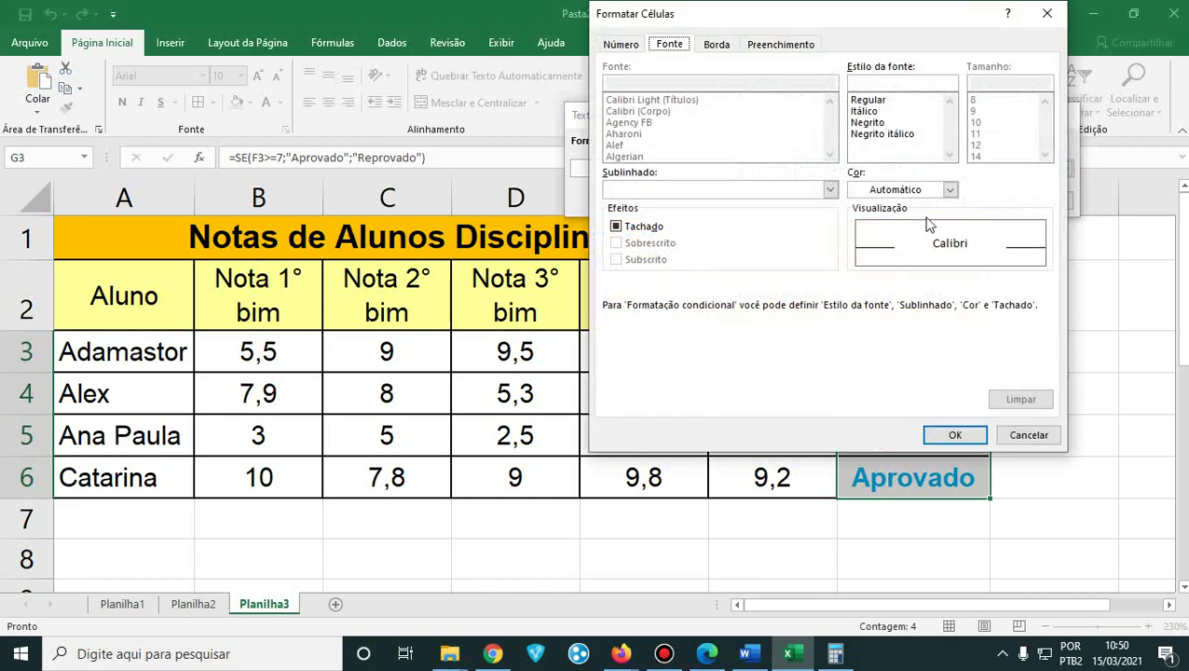
{"action": "left_click", "coordinate": [716, 45]}
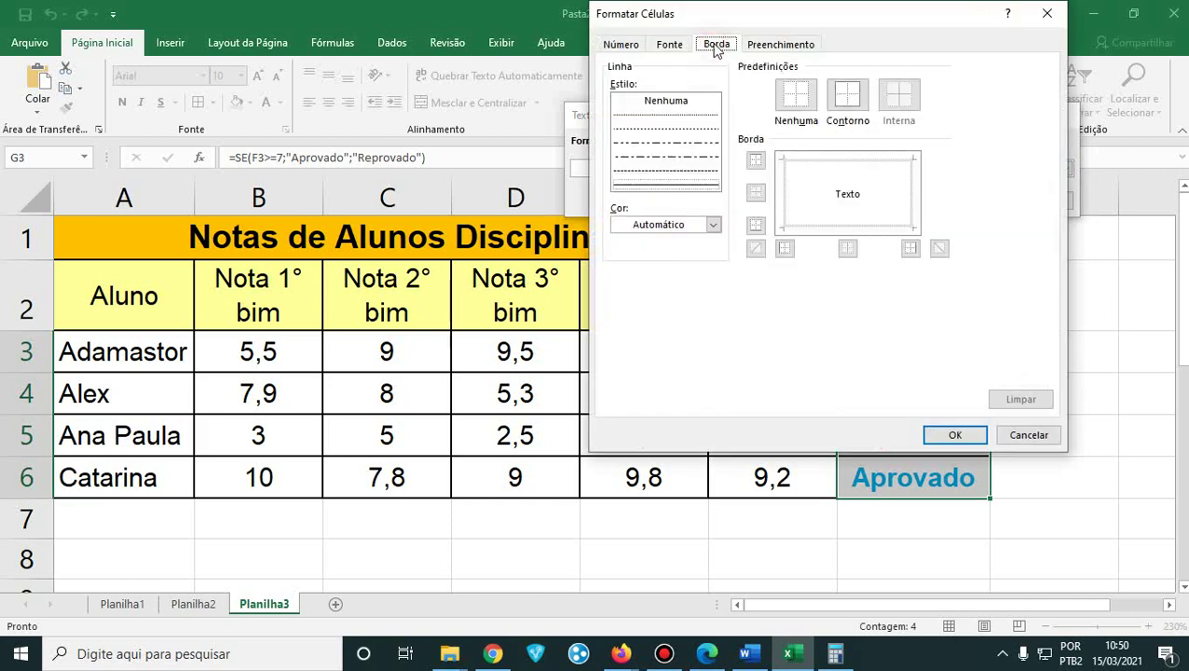
{"action": "left_click", "coordinate": [791, 44]}
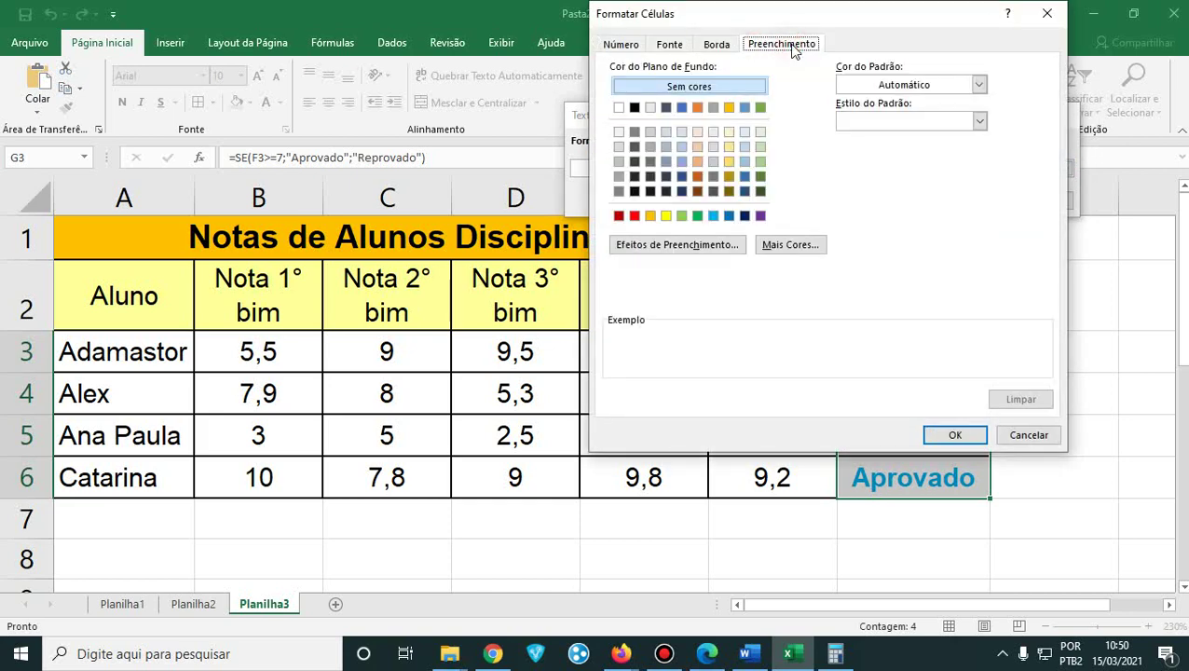
{"action": "left_click", "coordinate": [698, 107]}
{"action": "left_click", "coordinate": [946, 434]}
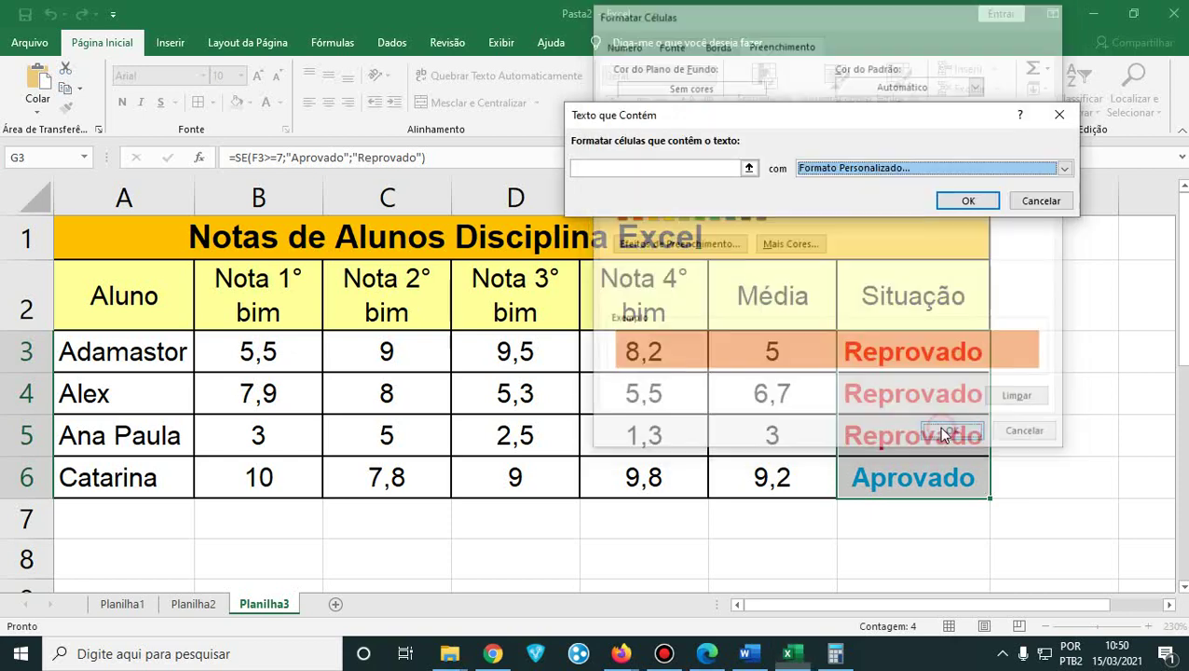
- Make the orange-fill rule match cells containing Reprovado and apply it to the Situação cells
{"action": "left_click", "coordinate": [688, 171]}
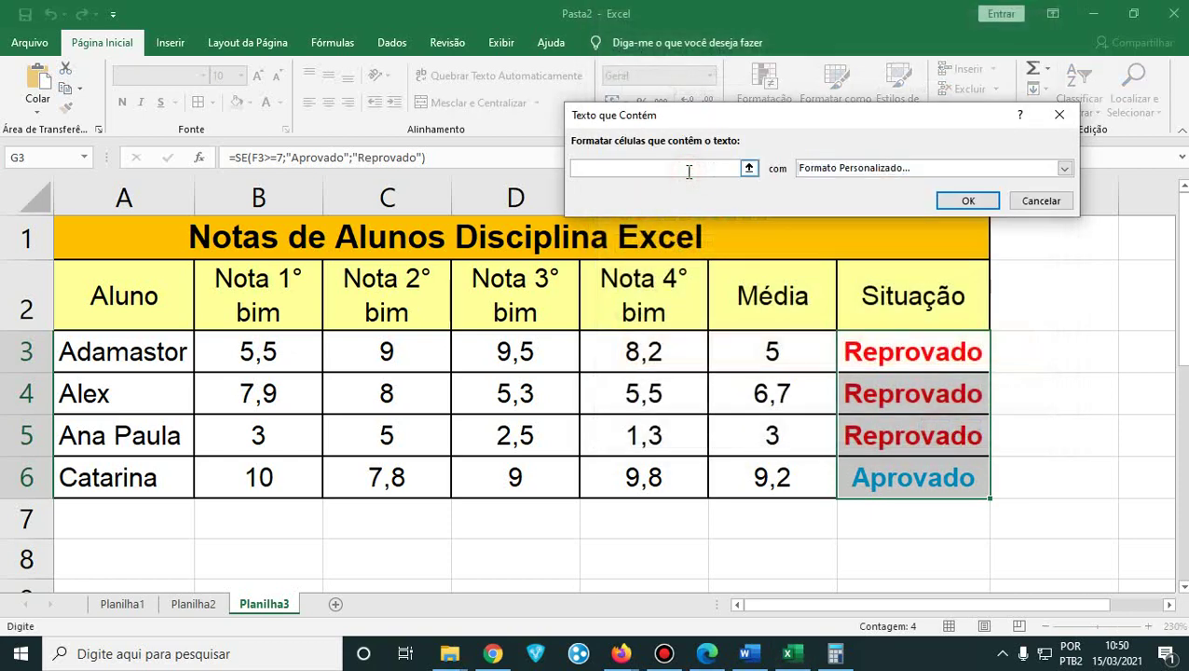
{"action": "type", "text": "Reprovado"}
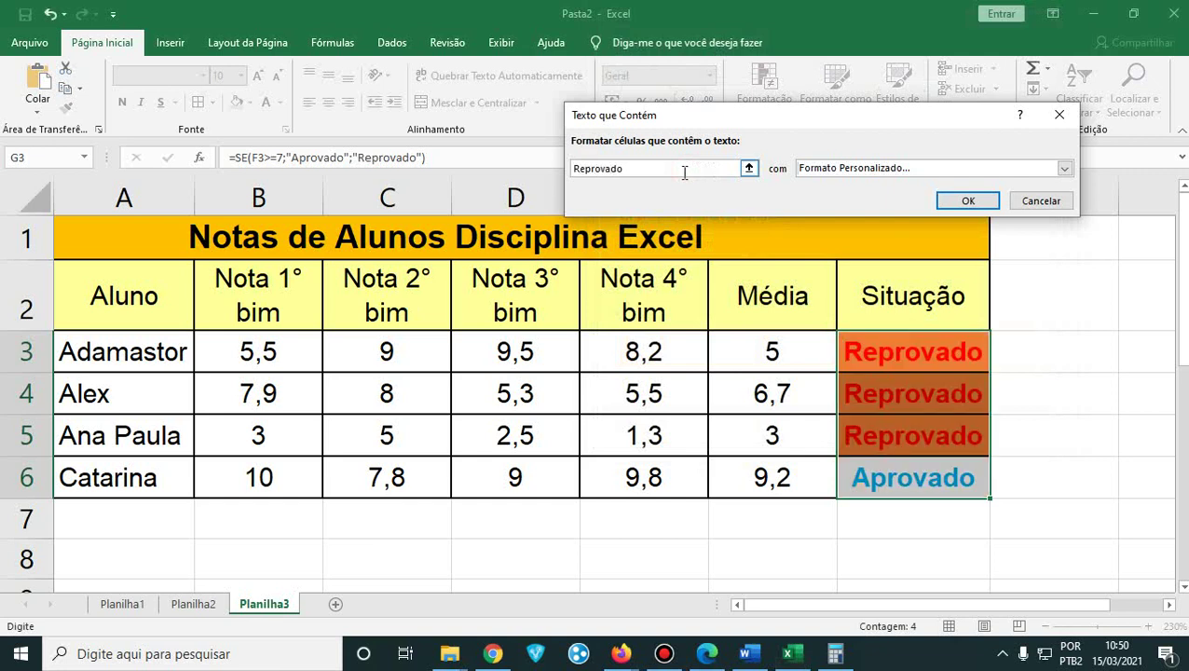
{"action": "left_click", "coordinate": [969, 200]}
{"action": "left_click", "coordinate": [1019, 417]}
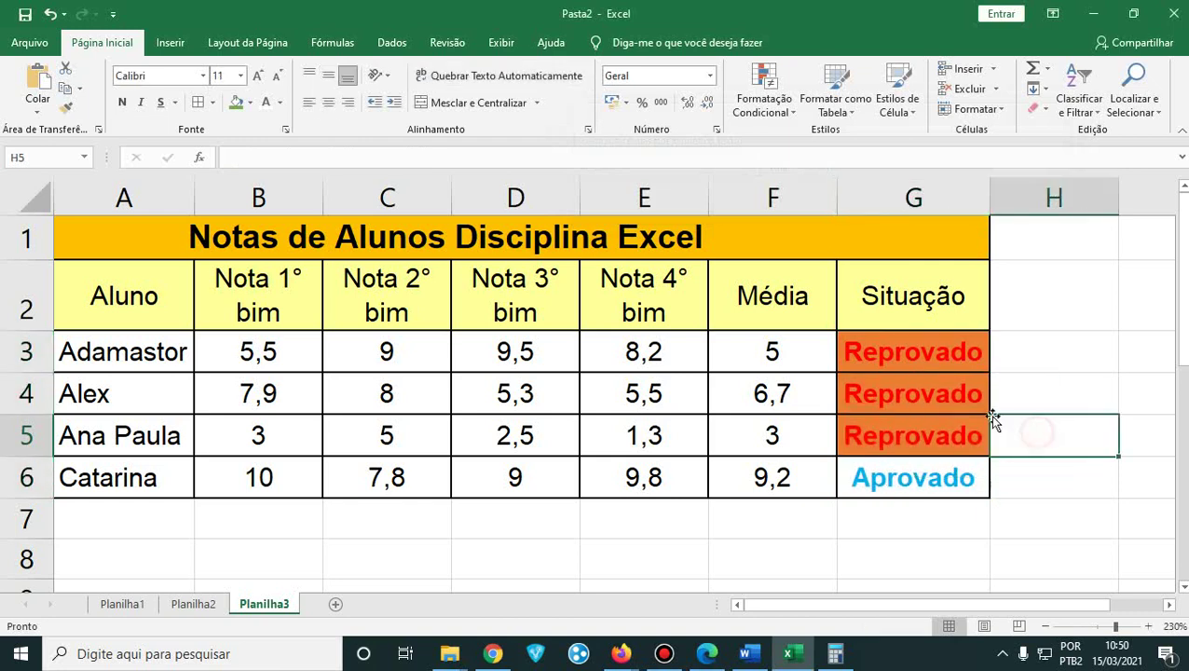
- Undo the orange-fill Reprovado rule and the test change to the first student's Média in F3
{"action": "left_click_drag", "start_coordinate": [889, 350], "coordinate": [905, 421]}
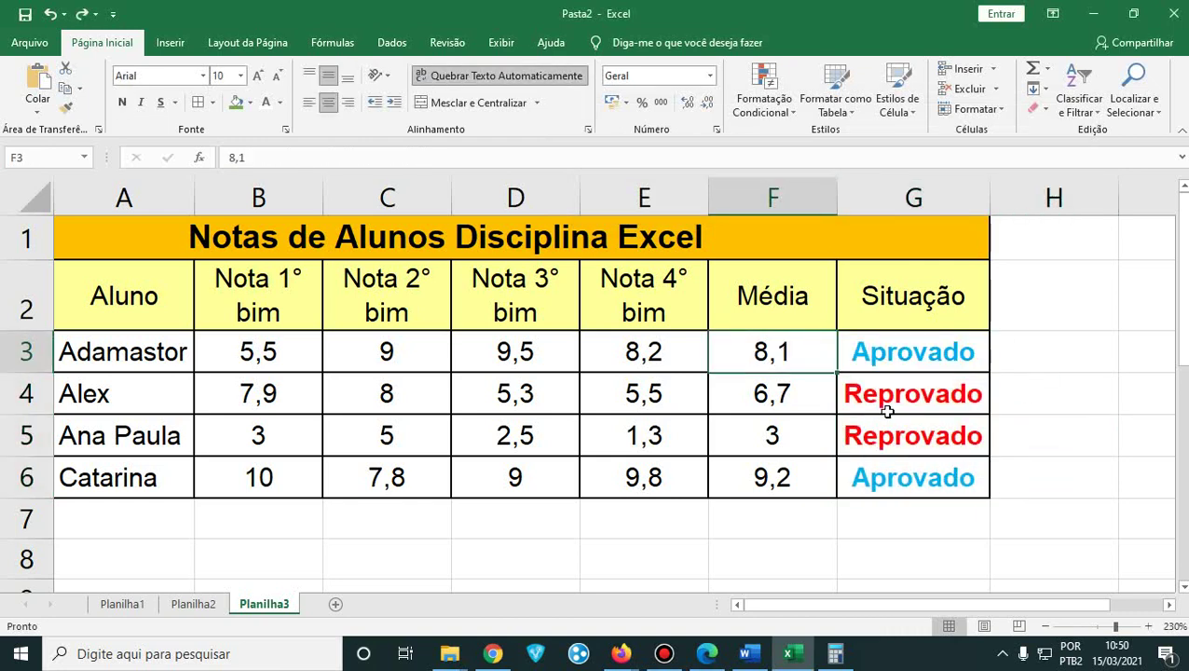
{"action": "left_click_drag", "start_coordinate": [906, 352], "coordinate": [927, 474]}
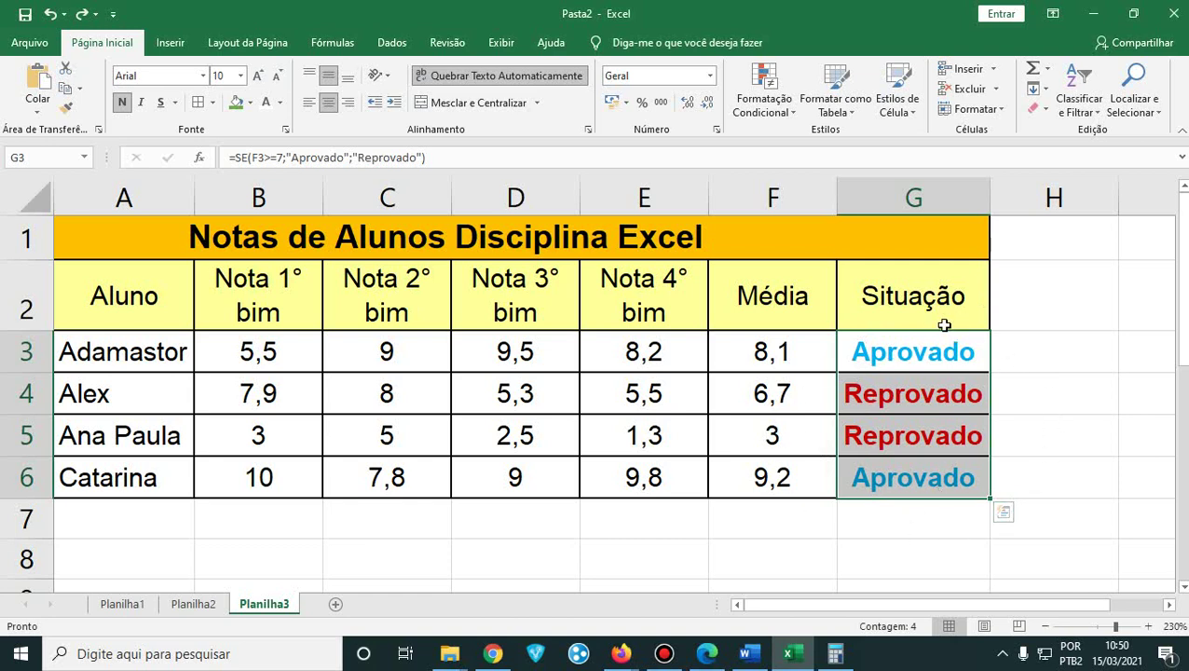
{"action": "left_click", "coordinate": [761, 352]}
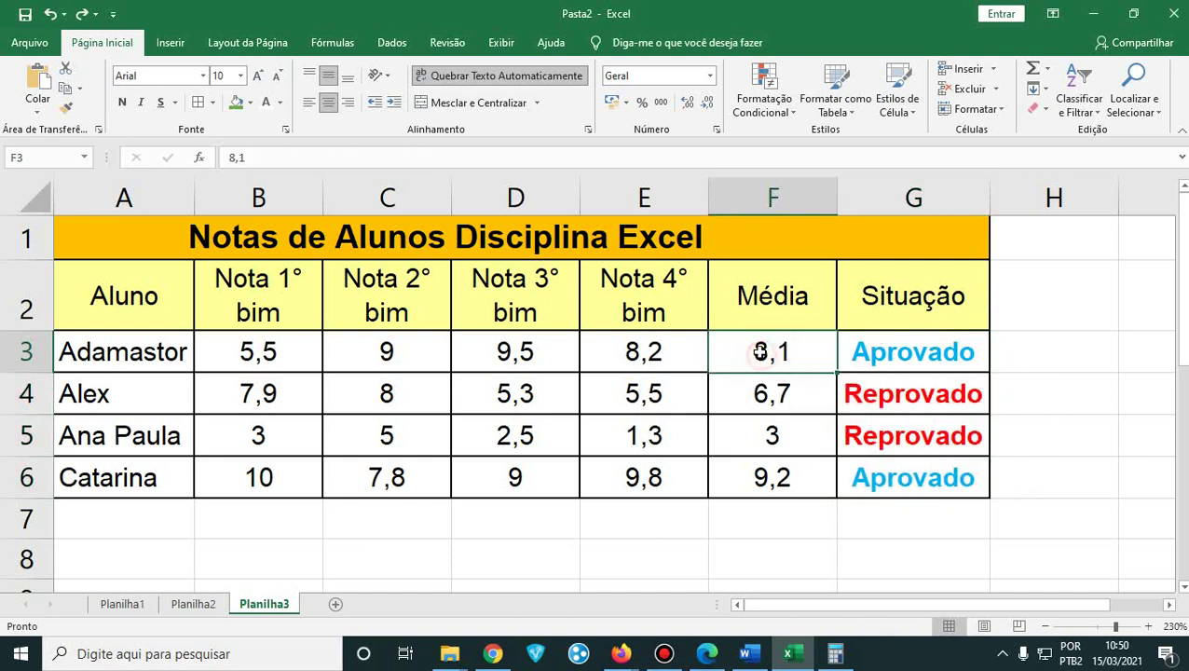
- Start an É Maior do que highlight rule for the Média cells F3:F6 with 7 as the threshold
{"action": "left_click_drag", "start_coordinate": [760, 353], "coordinate": [761, 477]}
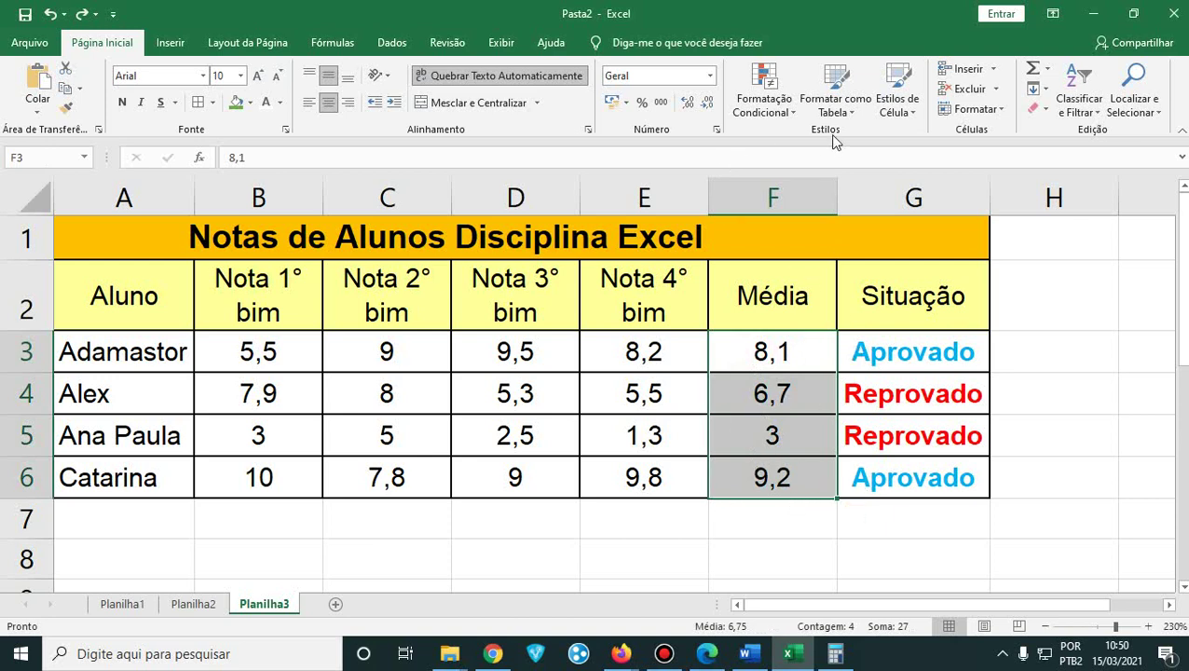
{"action": "left_click", "coordinate": [763, 93]}
{"action": "mouse_move", "coordinate": [796, 152]}
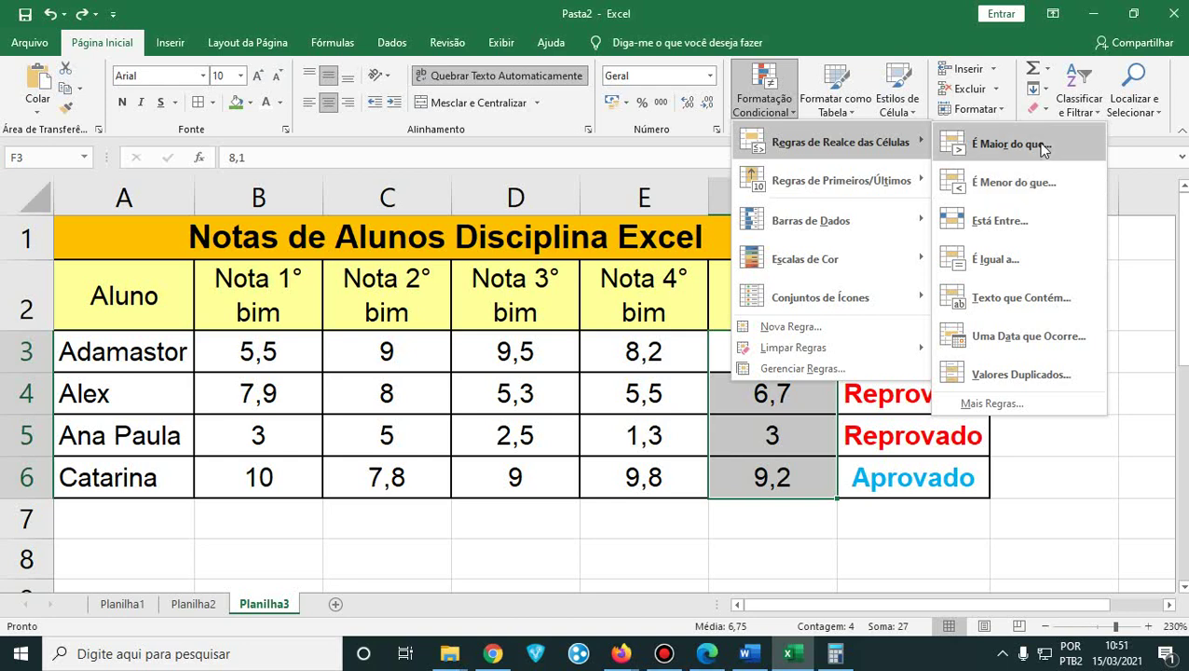
{"action": "left_click", "coordinate": [1063, 164]}
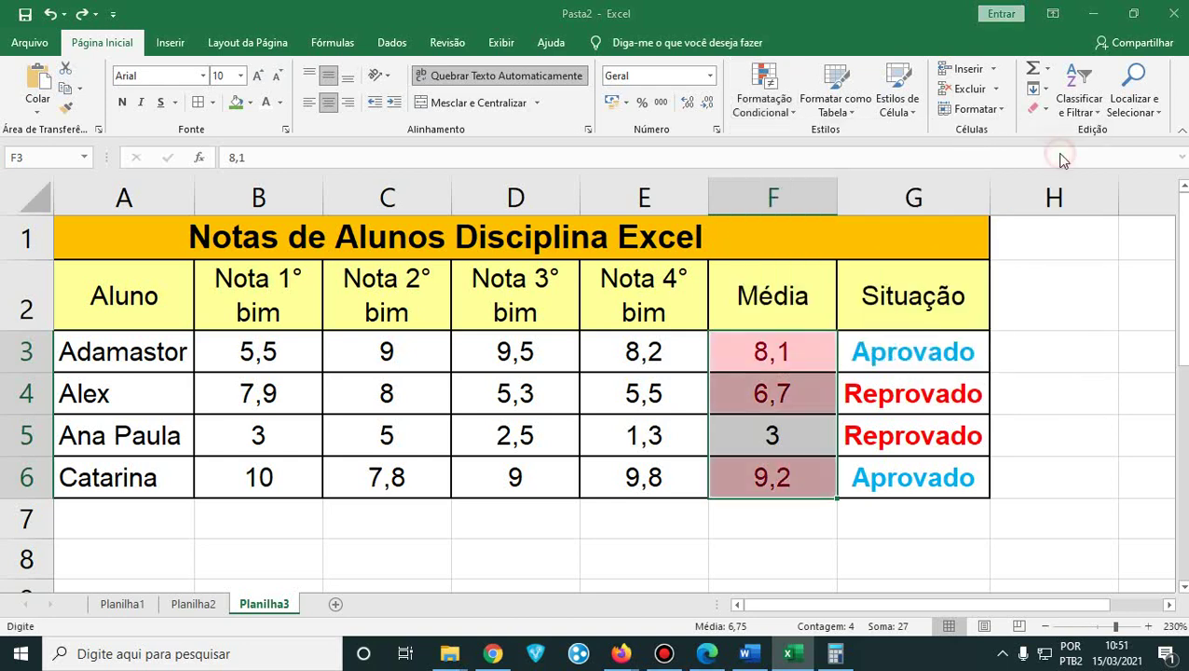
{"action": "left_click", "coordinate": [652, 166]}
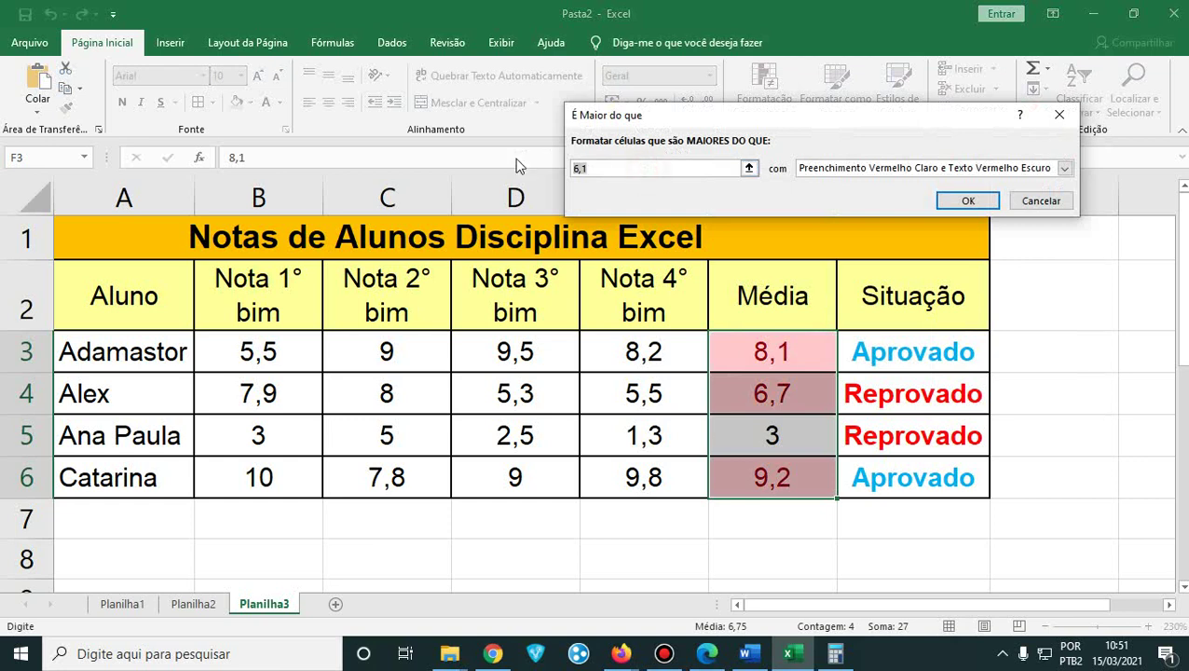
{"action": "type", "text": "7"}
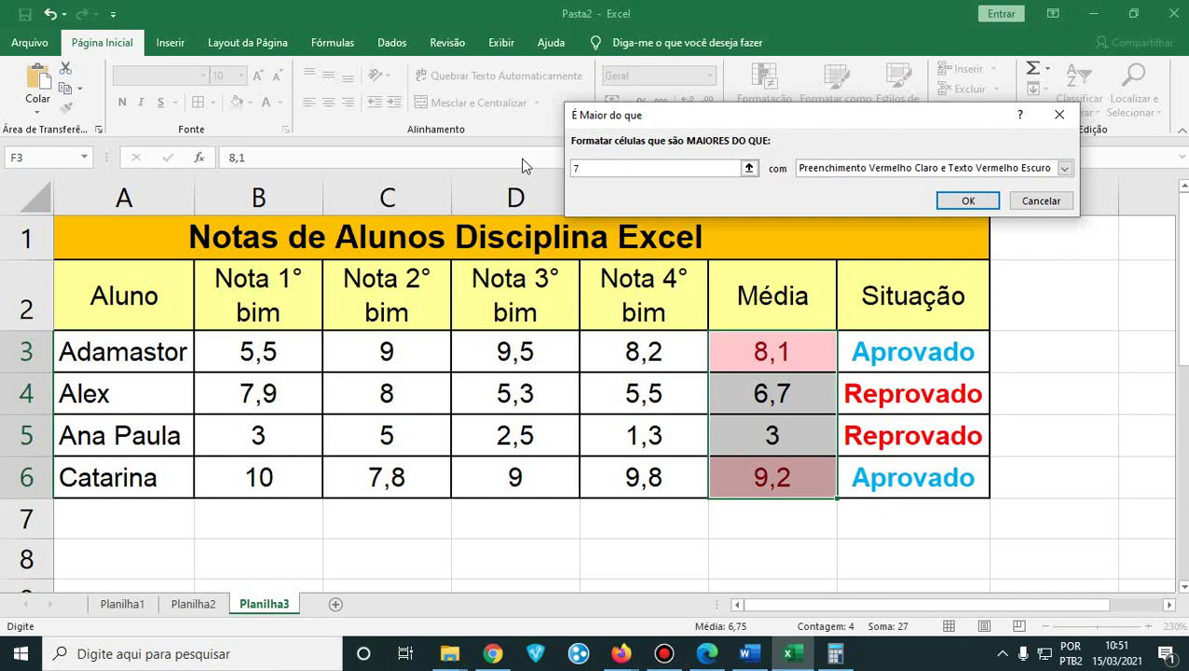
- Give the greater-than-7 rule a custom format with green fill and apply it to the Média cells
{"action": "left_click", "coordinate": [1065, 168]}
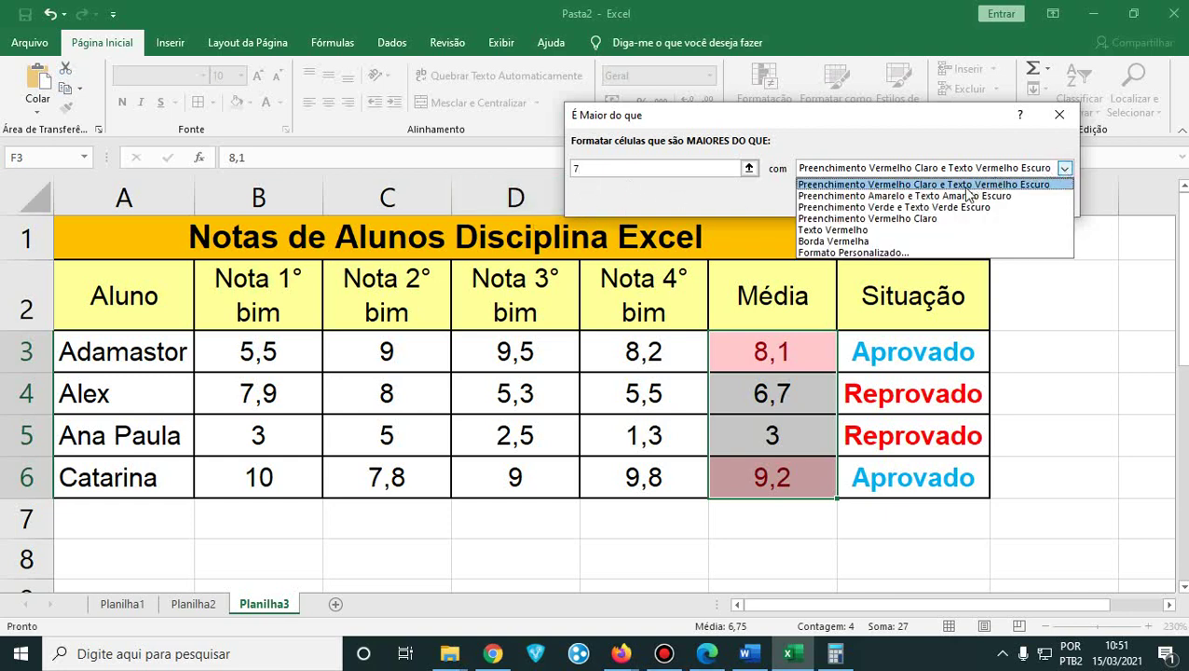
{"action": "left_click", "coordinate": [875, 255]}
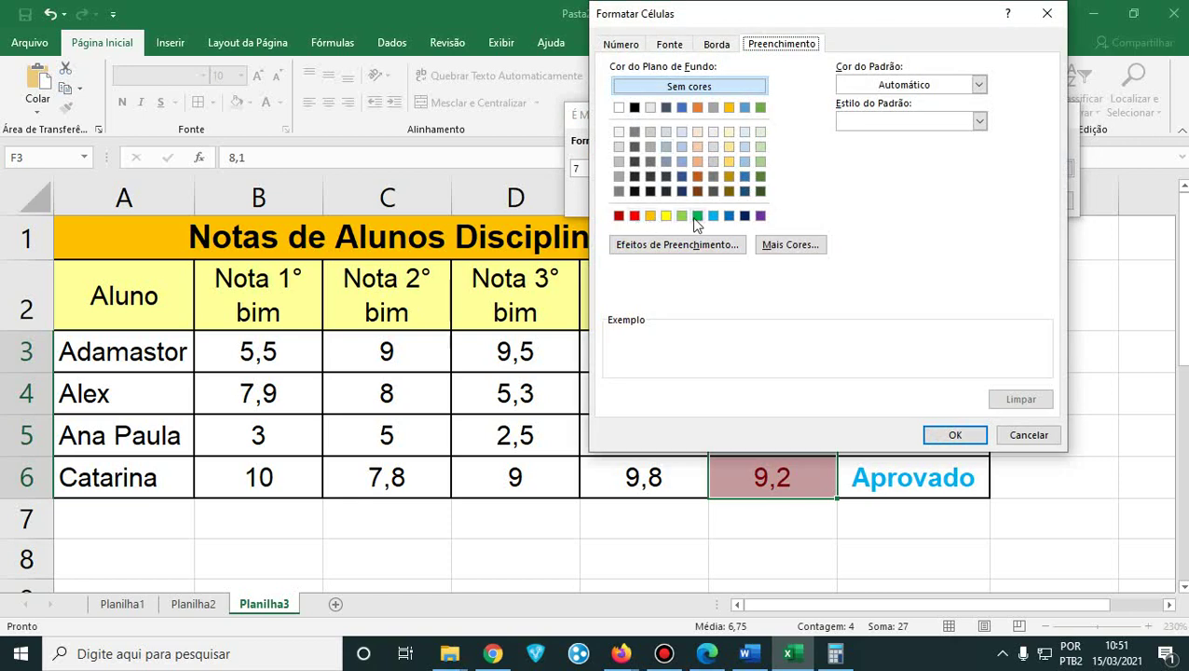
{"action": "left_click", "coordinate": [697, 215]}
{"action": "left_click", "coordinate": [956, 436]}
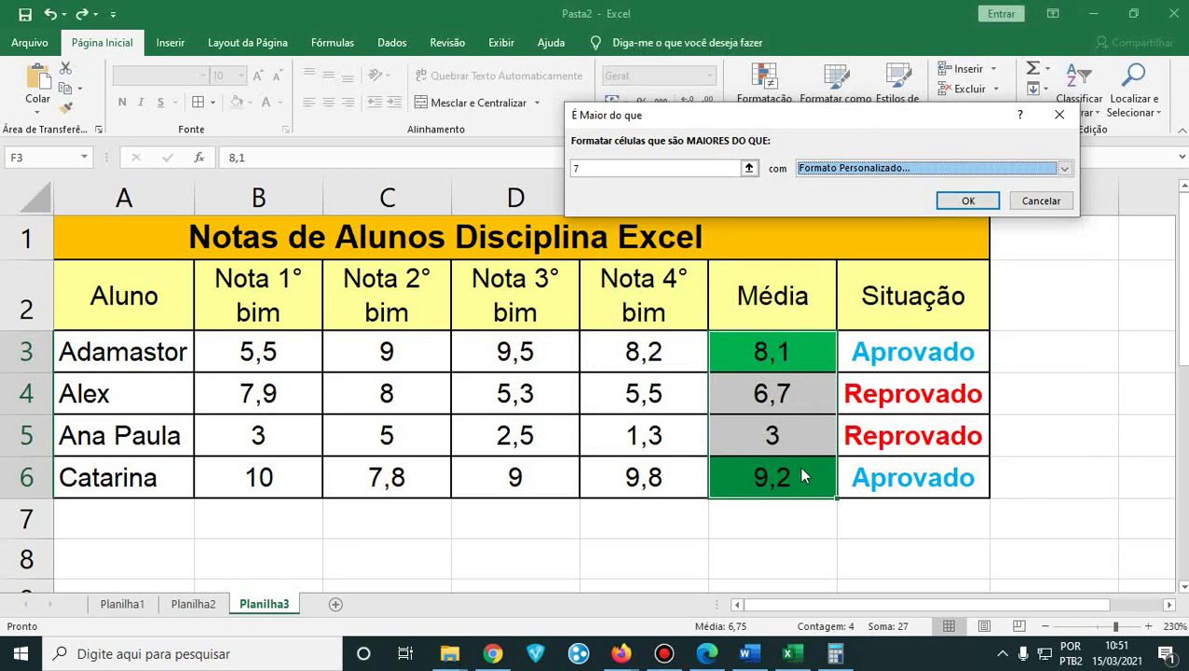
{"action": "left_click", "coordinate": [968, 201]}
{"action": "left_click", "coordinate": [775, 368]}
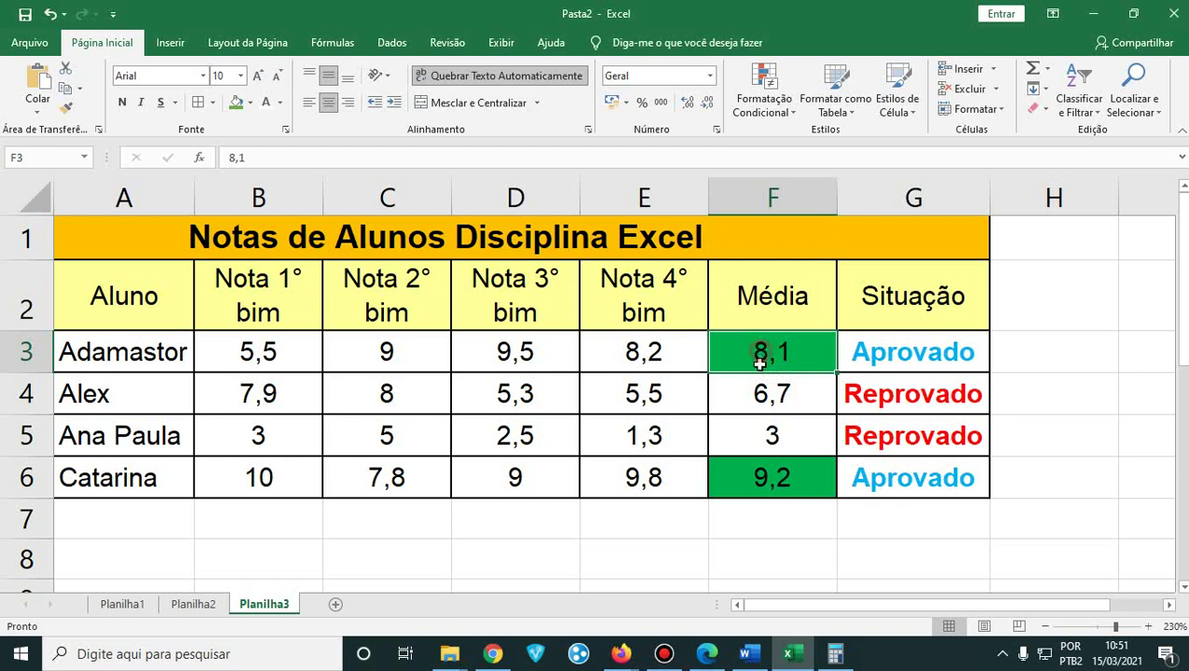
- Start an É Menor do que highlight rule for the Média cells F3:F6 with 5 as the threshold
{"action": "left_click_drag", "start_coordinate": [762, 346], "coordinate": [759, 478]}
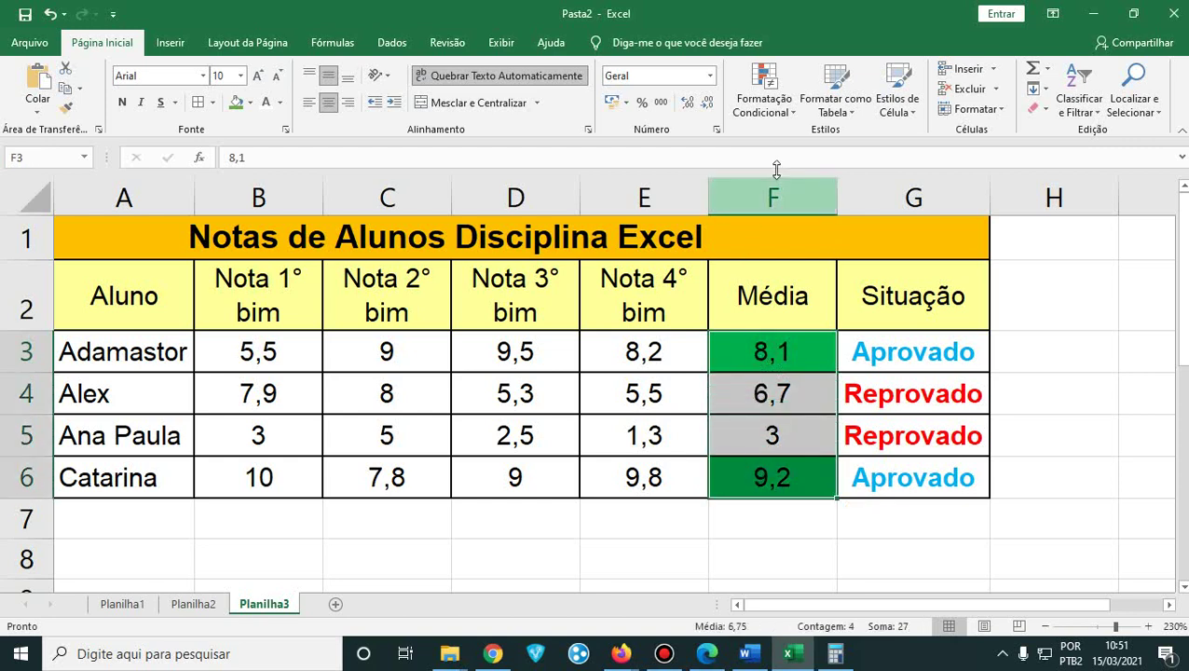
{"action": "left_click", "coordinate": [788, 115]}
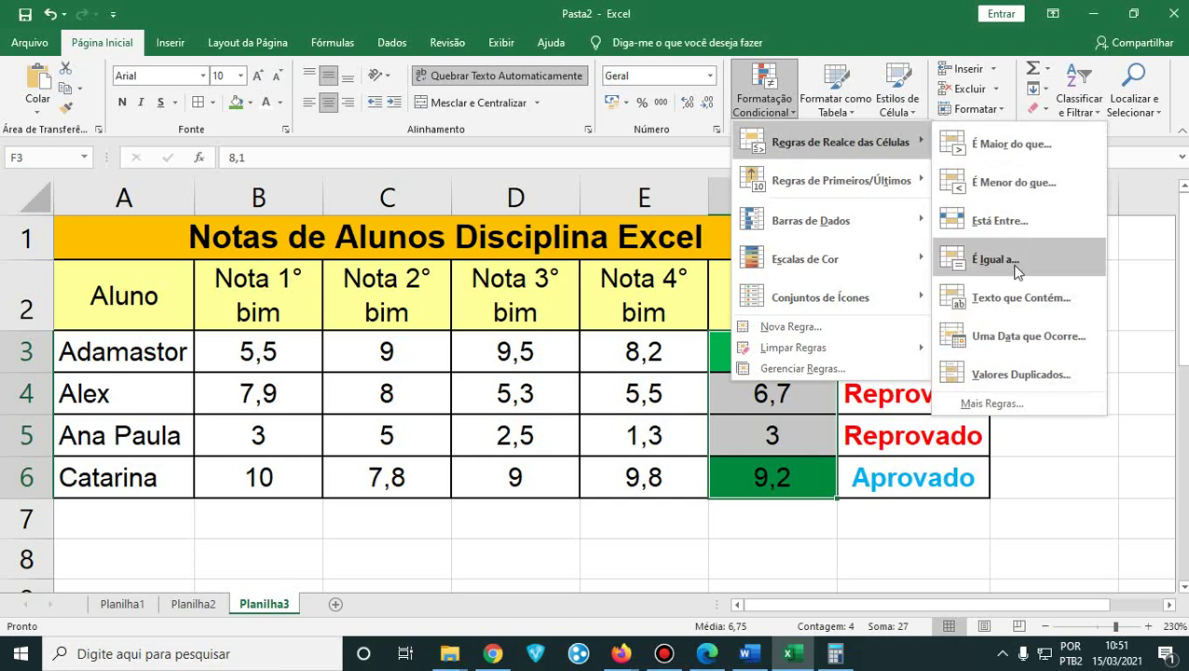
{"action": "left_click", "coordinate": [1005, 183]}
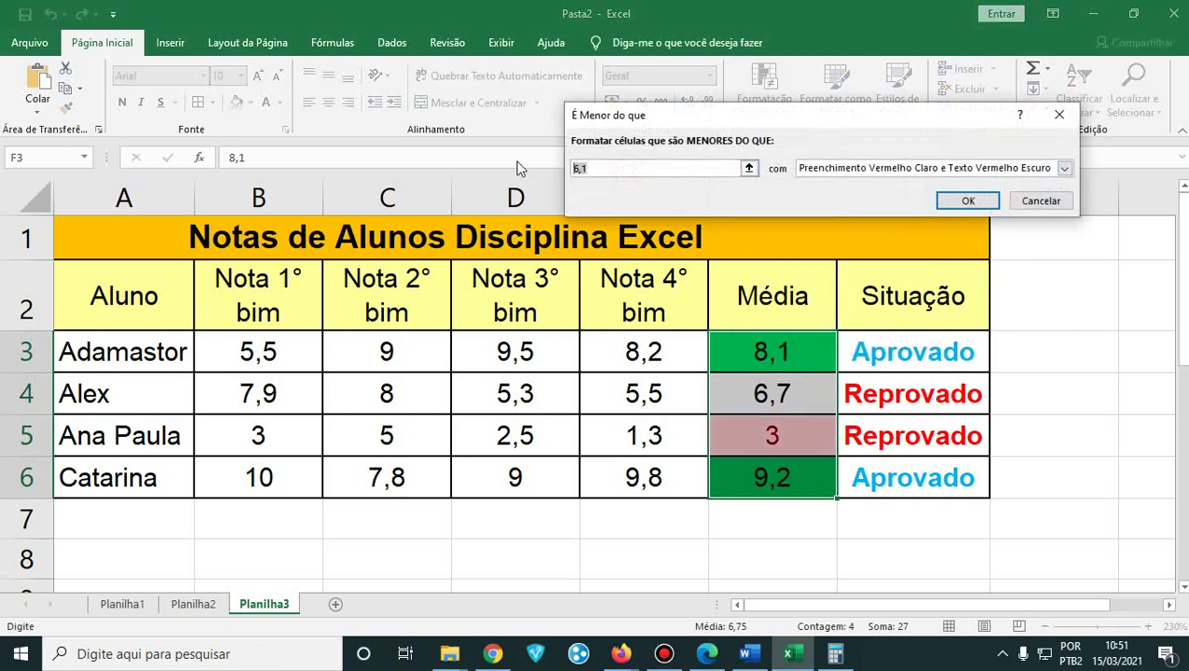
{"action": "type", "text": "5"}
- Give the less-than-5 rule a custom format with red font colour and apply it to the Média cells
{"action": "left_click", "coordinate": [1065, 169]}
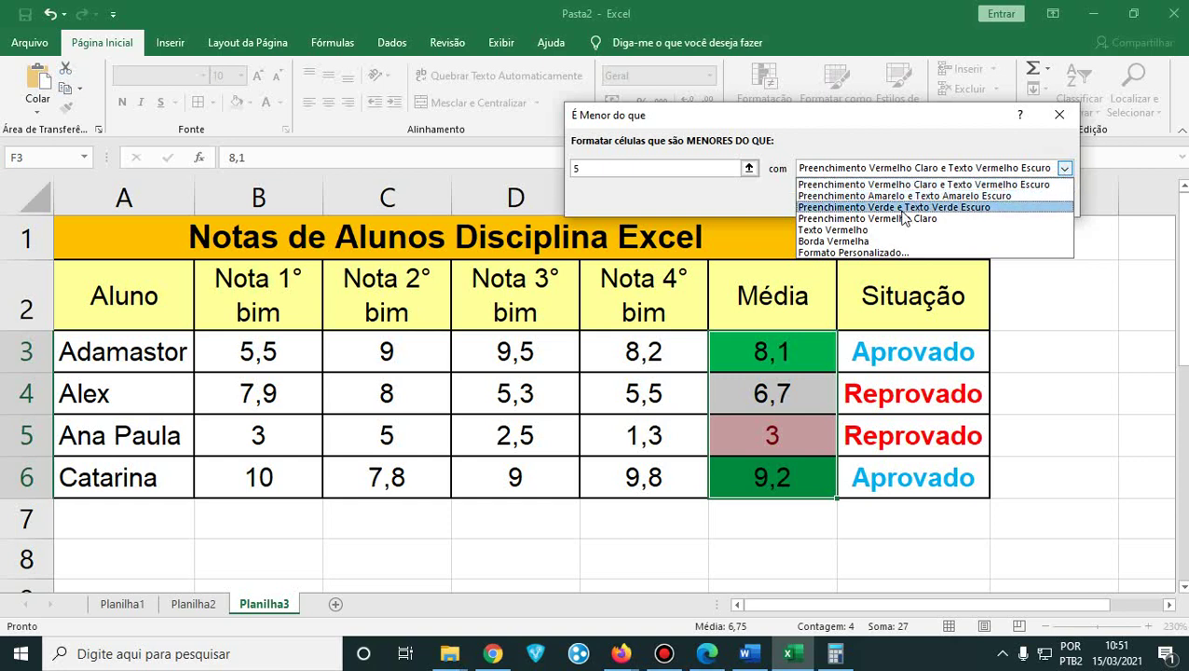
{"action": "left_click", "coordinate": [841, 252]}
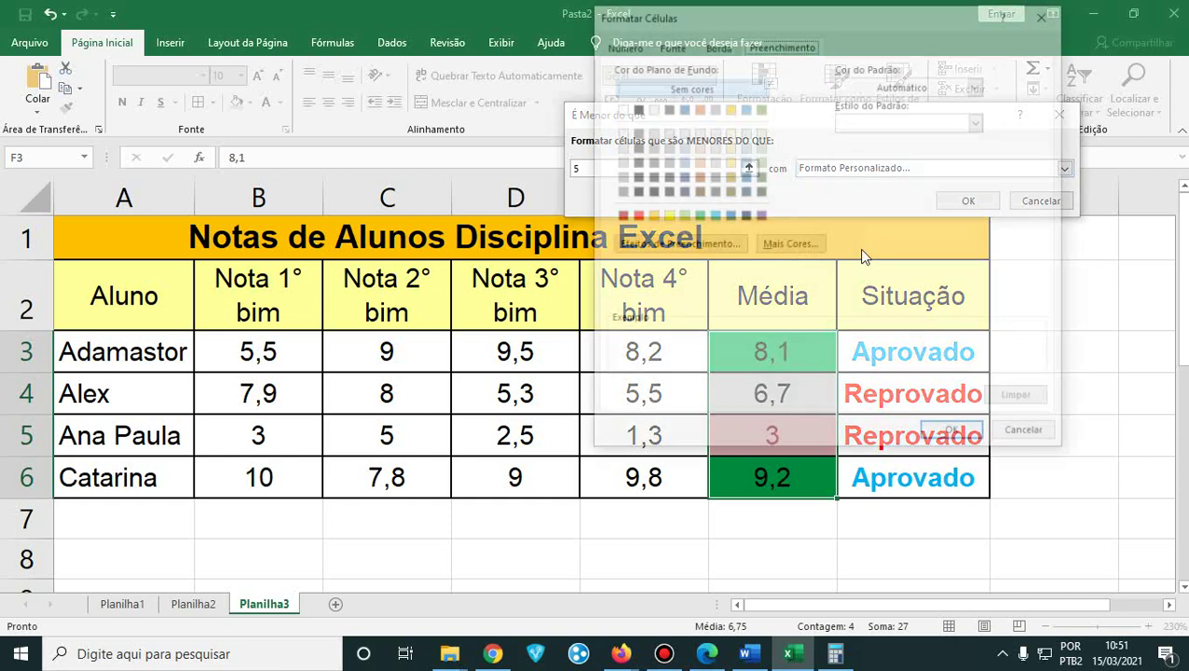
{"action": "left_click", "coordinate": [720, 47]}
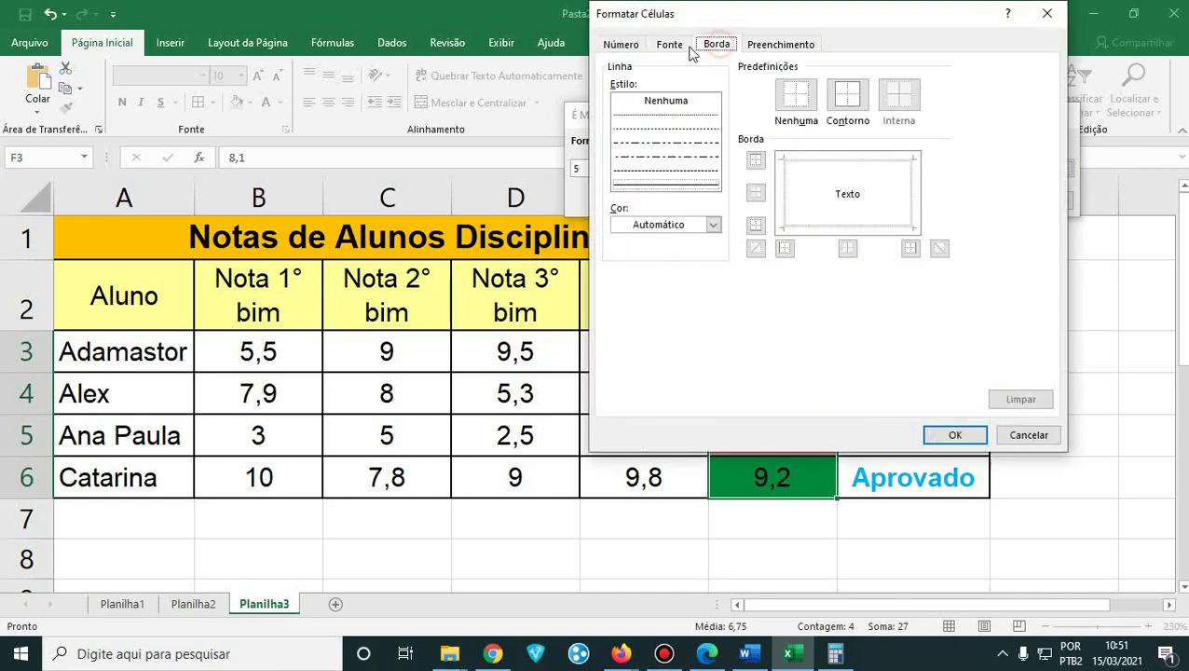
{"action": "left_click", "coordinate": [671, 44]}
{"action": "left_click", "coordinate": [950, 190]}
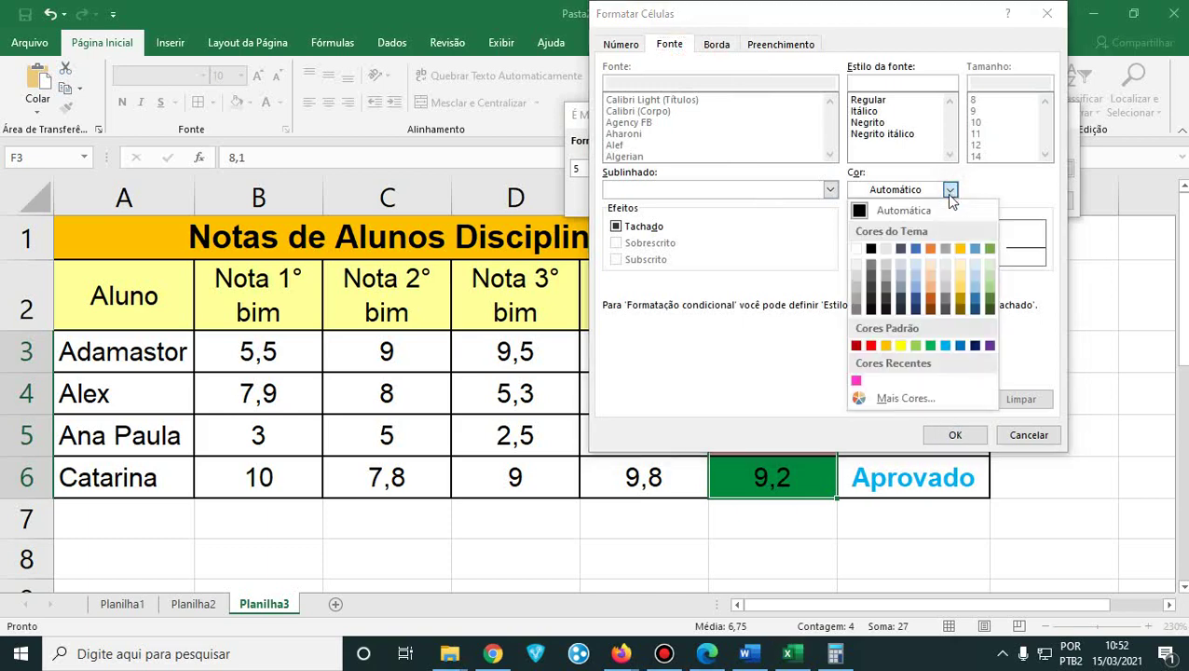
{"action": "left_click", "coordinate": [870, 345]}
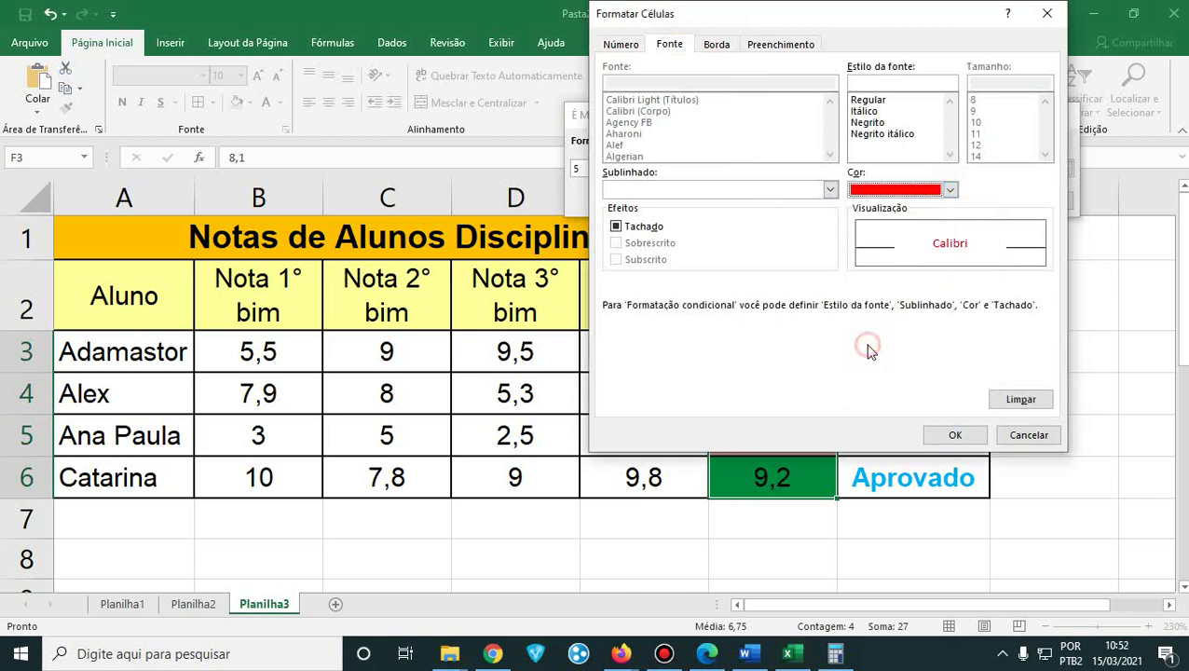
{"action": "left_click", "coordinate": [955, 435]}
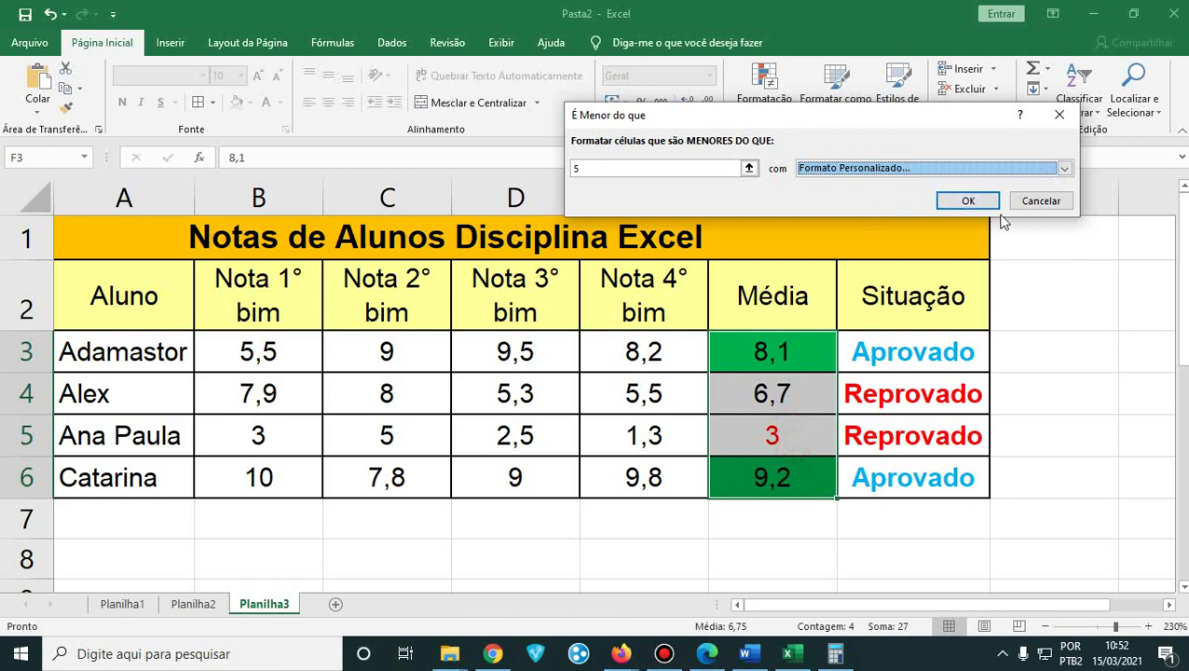
{"action": "left_click", "coordinate": [970, 202]}
{"action": "left_click", "coordinate": [790, 411]}
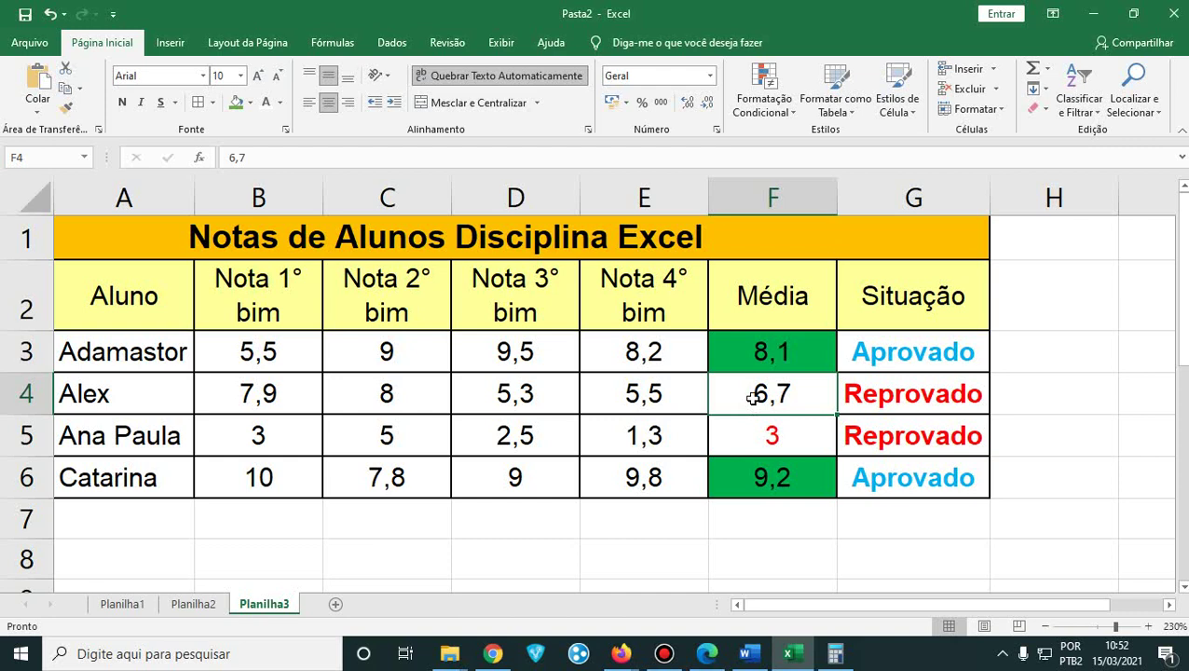
- Start an Está Entre highlight rule for the Média cells F3:F6 with limits 5 and 6,9
{"action": "left_click_drag", "start_coordinate": [759, 351], "coordinate": [762, 474]}
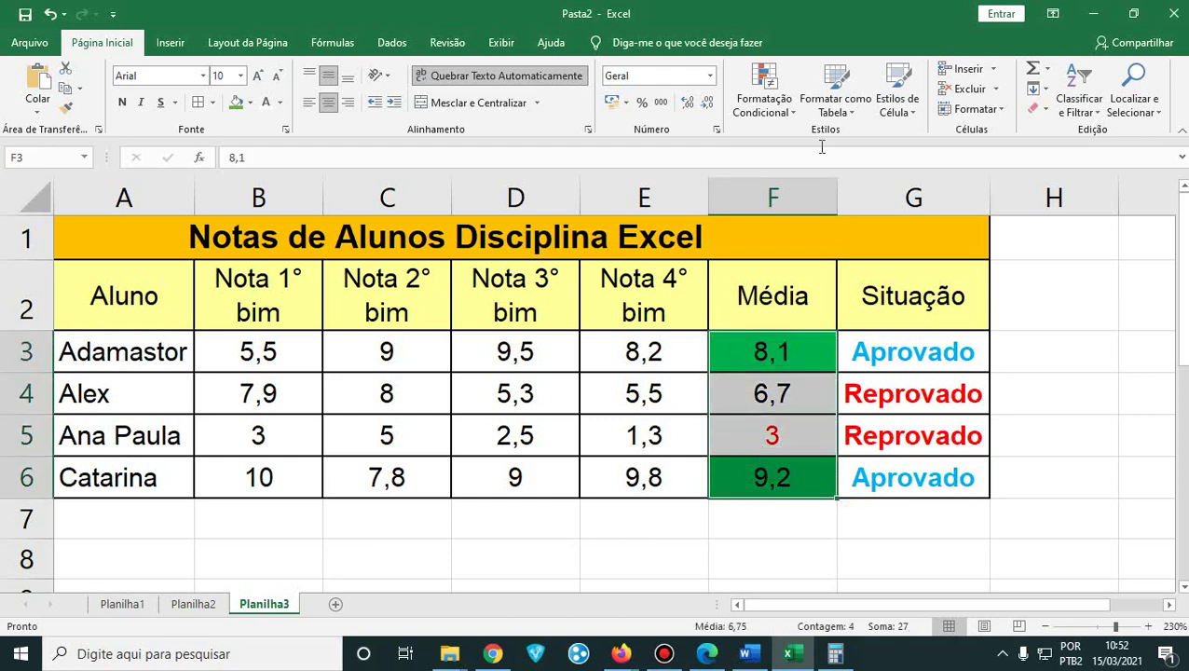
{"action": "left_click", "coordinate": [788, 110]}
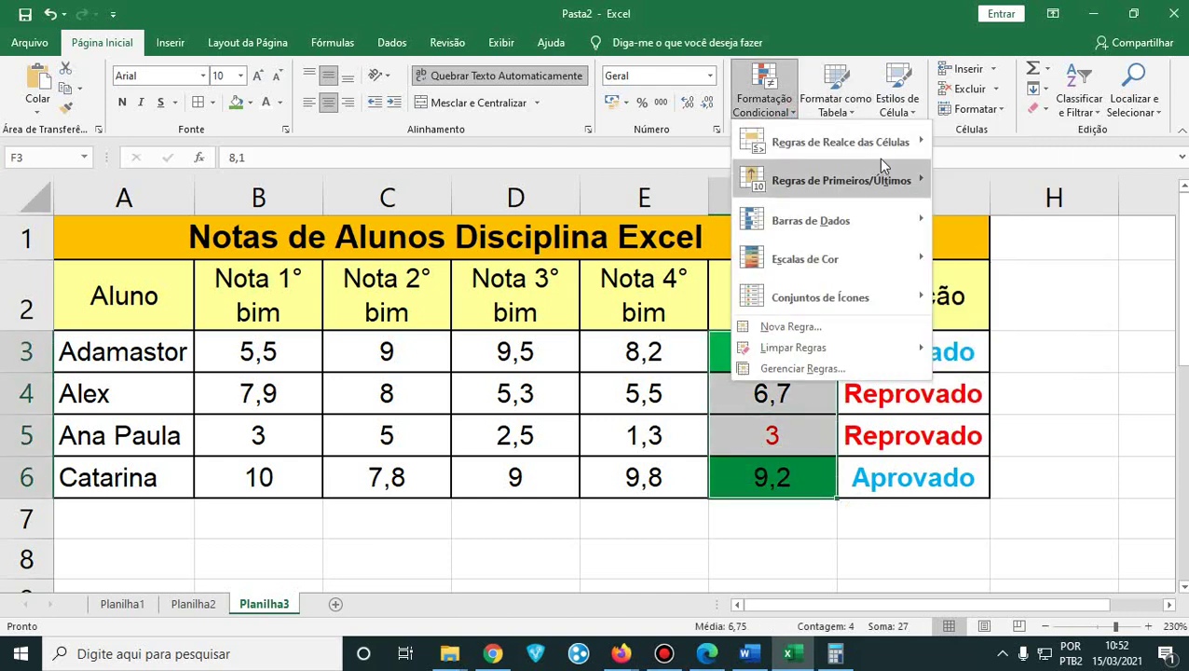
{"action": "mouse_move", "coordinate": [877, 150]}
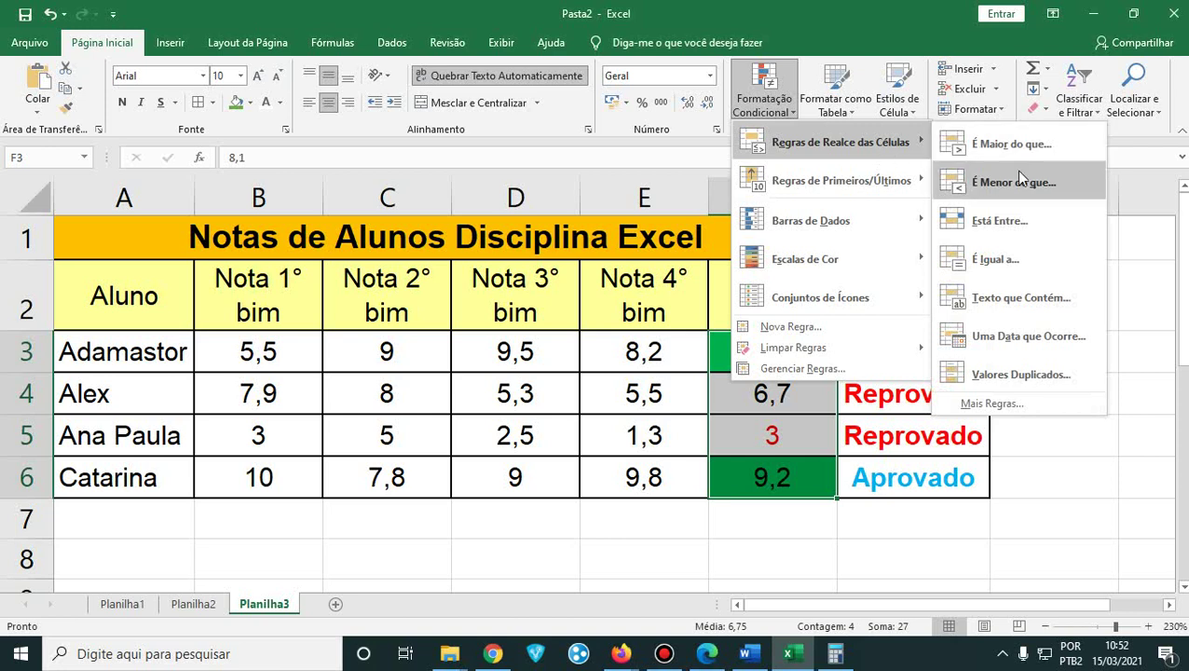
{"action": "left_click", "coordinate": [1032, 233]}
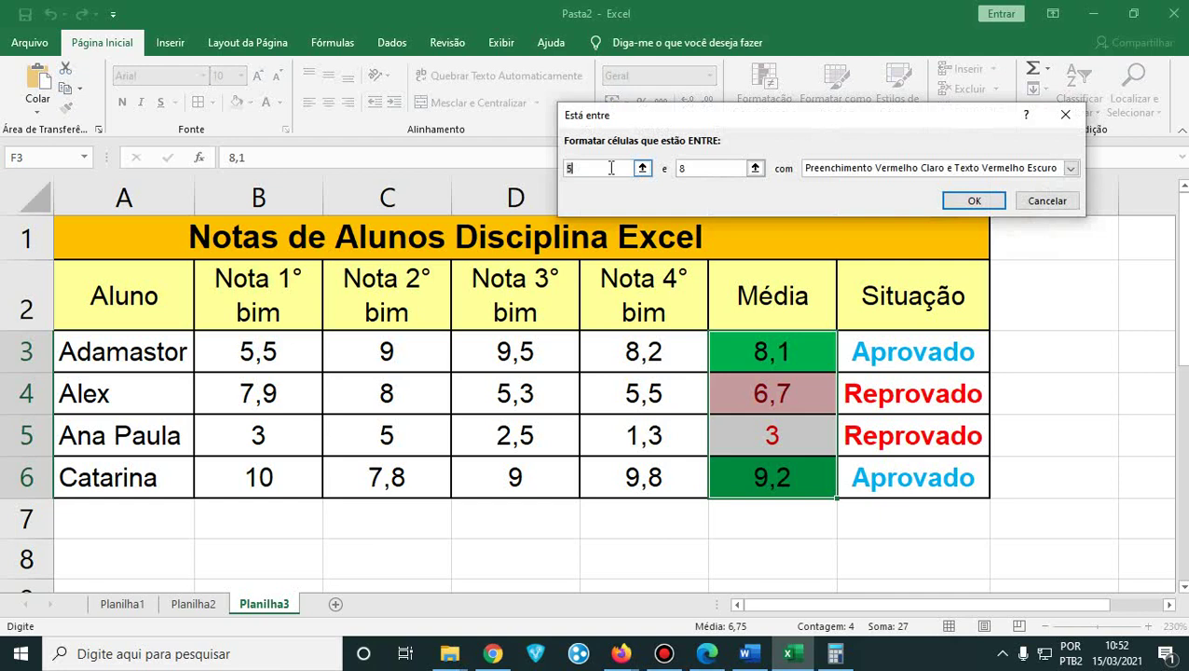
{"action": "left_click", "coordinate": [709, 168]}
{"action": "left_click_drag", "start_coordinate": [721, 167], "coordinate": [679, 168]}
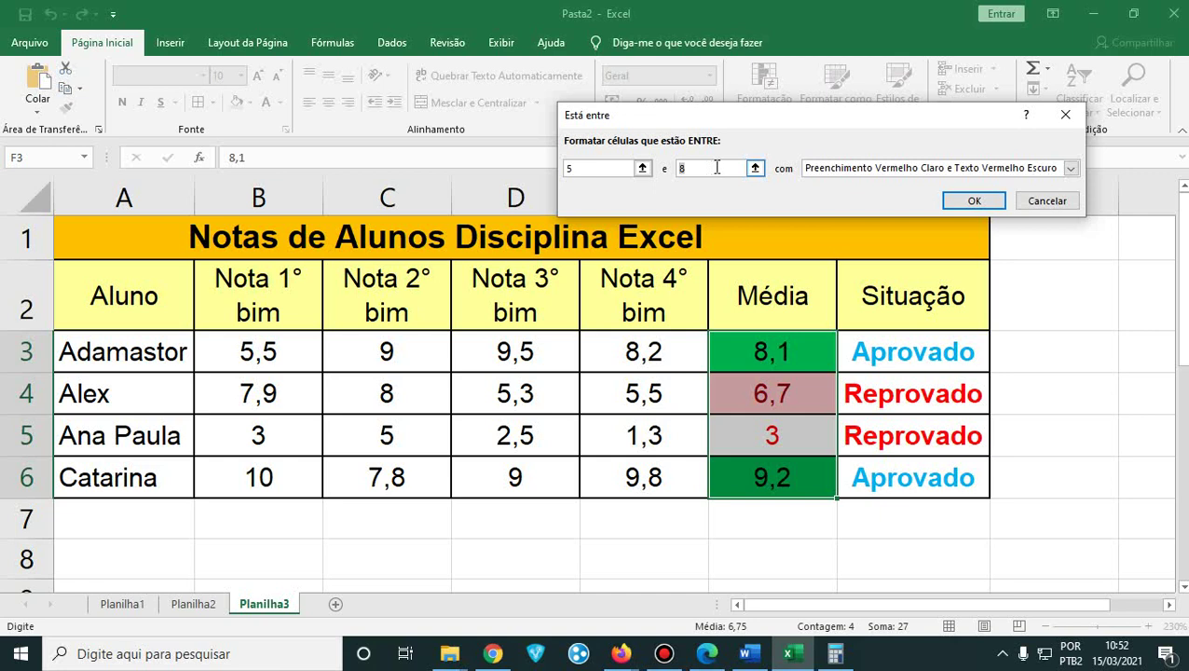
{"action": "type", "text": "6"}
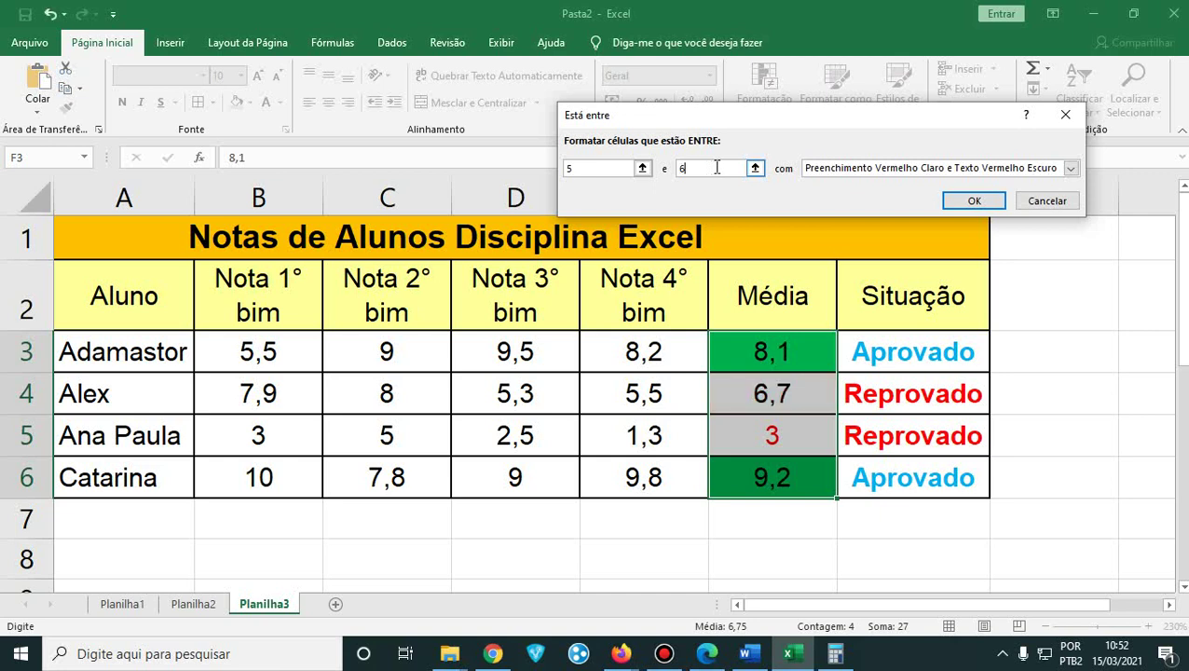
{"action": "type", "text": ",9"}
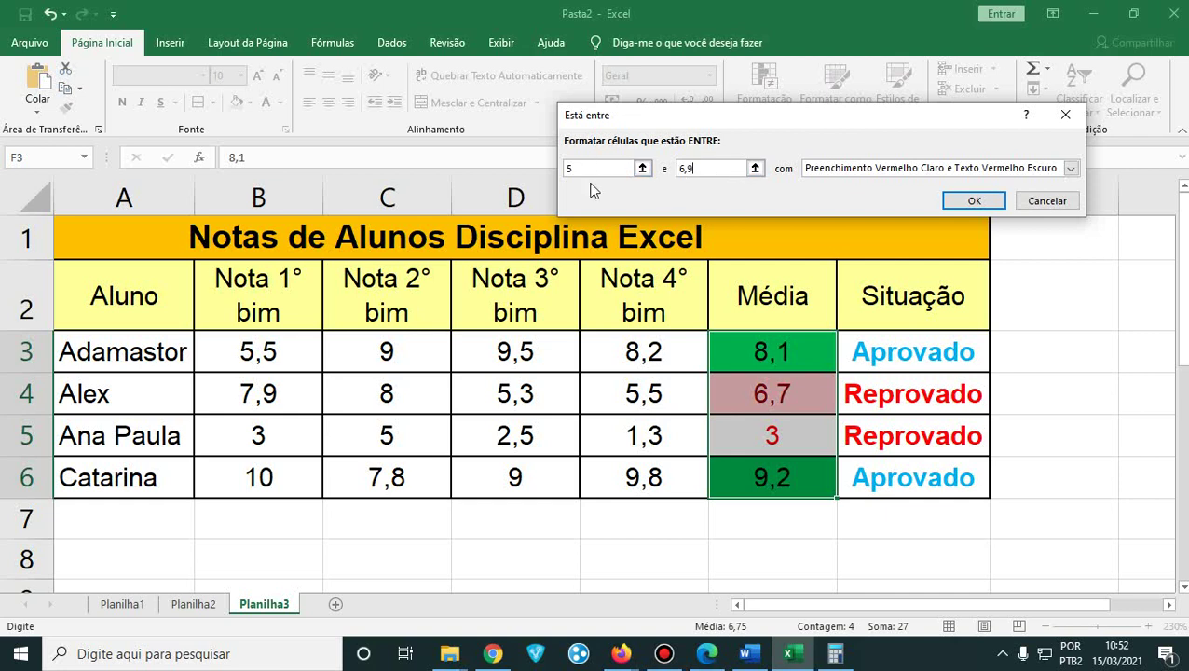
- Give the between rule a custom format with yellow font colour and apply it to the Média cells
{"action": "left_click", "coordinate": [729, 168]}
{"action": "left_click", "coordinate": [1071, 168]}
{"action": "left_click", "coordinate": [936, 252]}
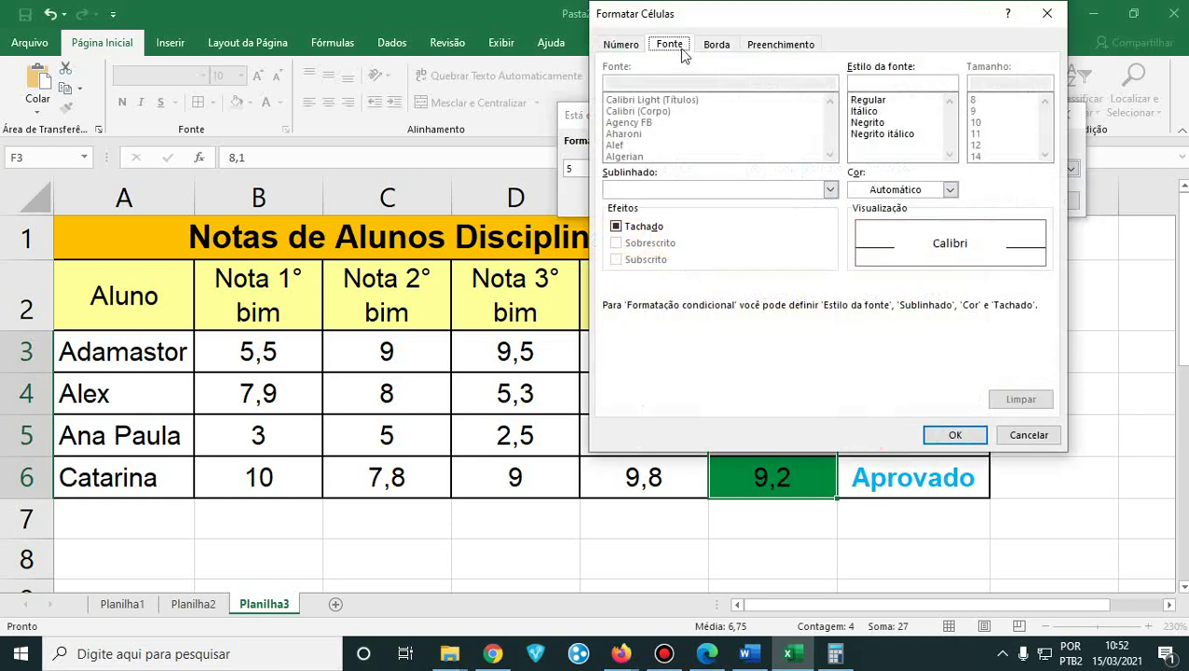
{"action": "left_click", "coordinate": [948, 190]}
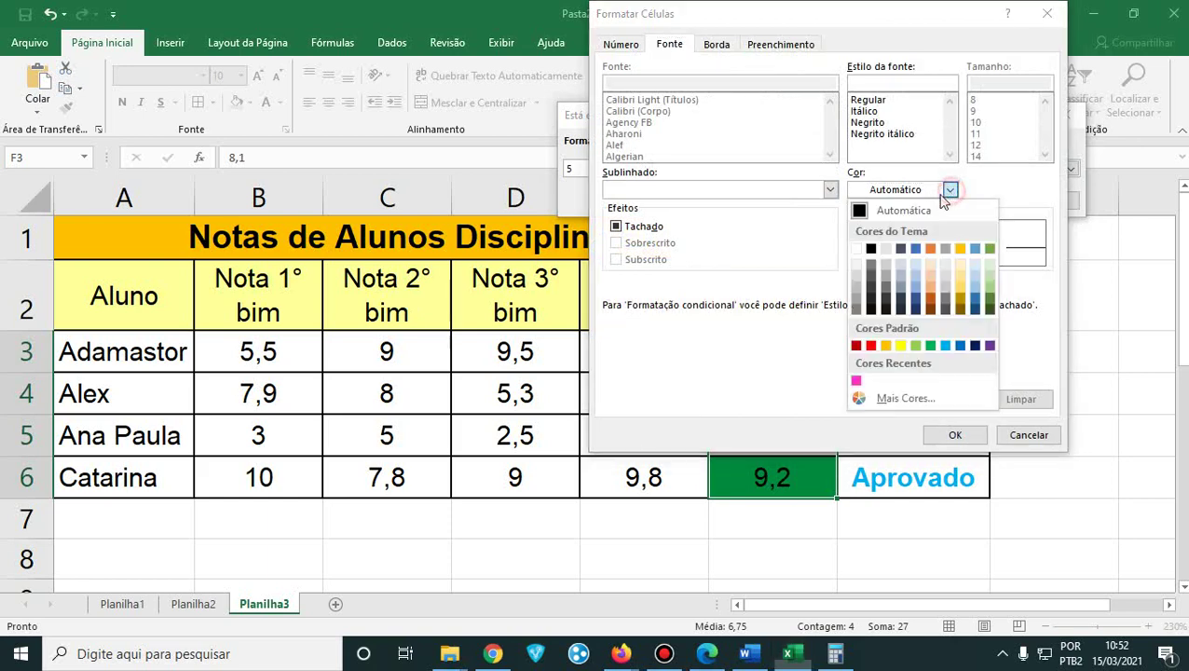
{"action": "left_click", "coordinate": [901, 346]}
{"action": "left_click", "coordinate": [955, 435]}
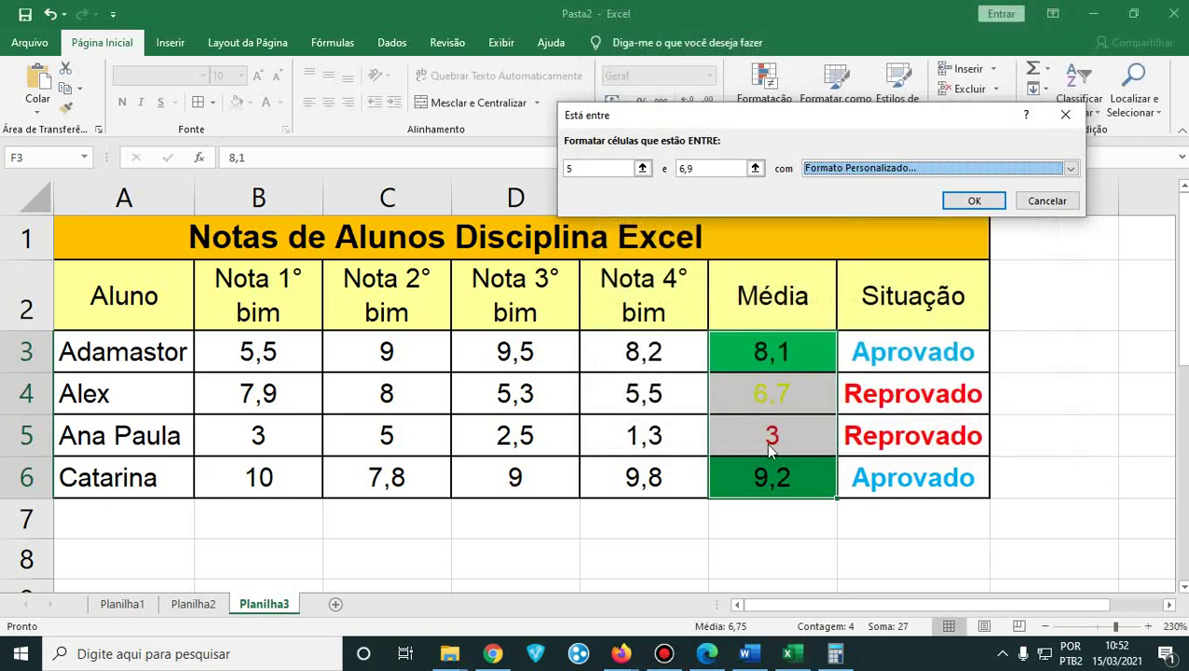
{"action": "left_click", "coordinate": [974, 200]}
{"action": "left_click", "coordinate": [807, 387]}
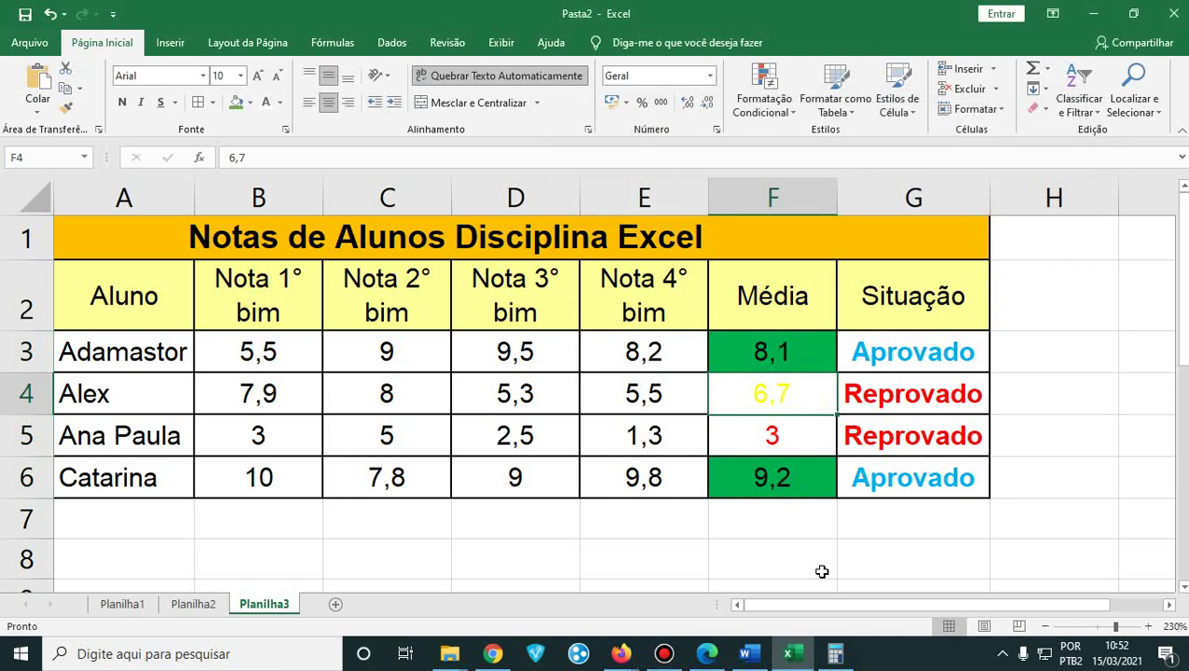
- Examine the number, font, underline, border and fill options in the custom format of an É Menor do que rule for F3, then cancel
{"action": "left_click", "coordinate": [783, 358]}
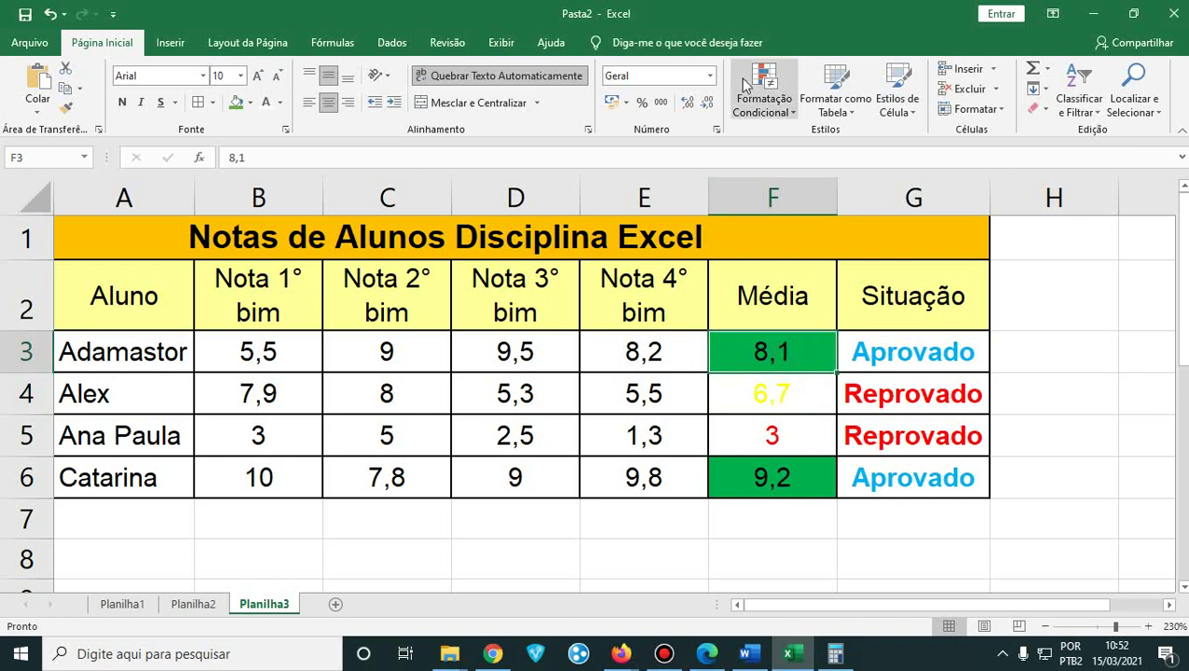
{"action": "left_click", "coordinate": [790, 119]}
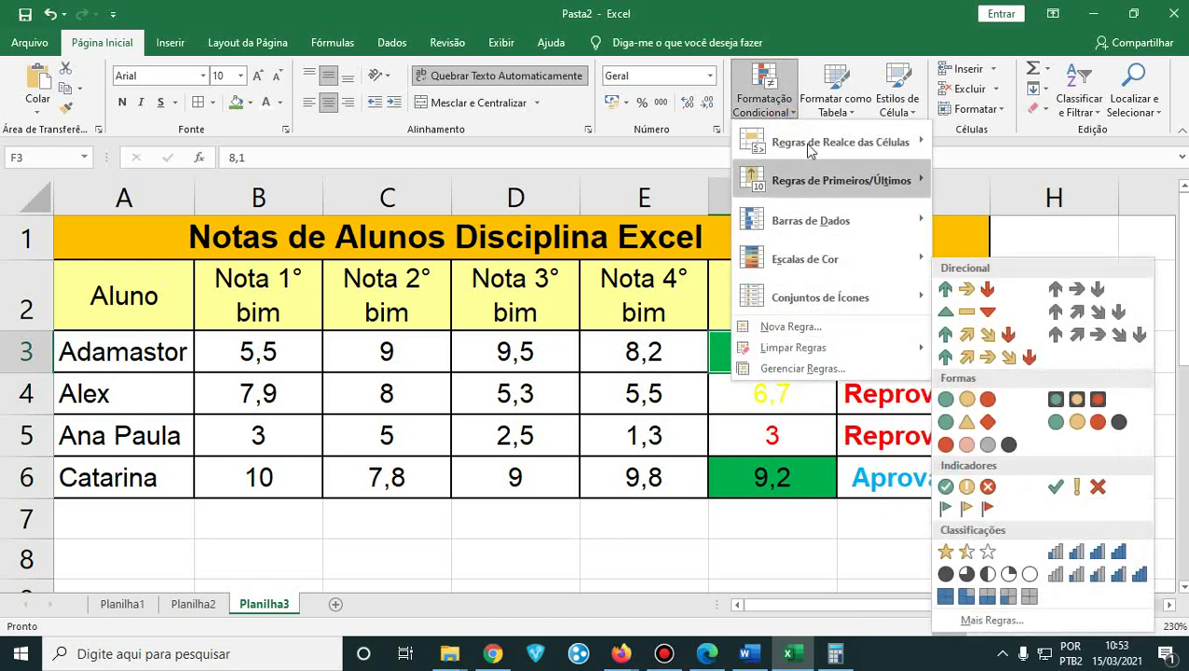
{"action": "mouse_move", "coordinate": [820, 149]}
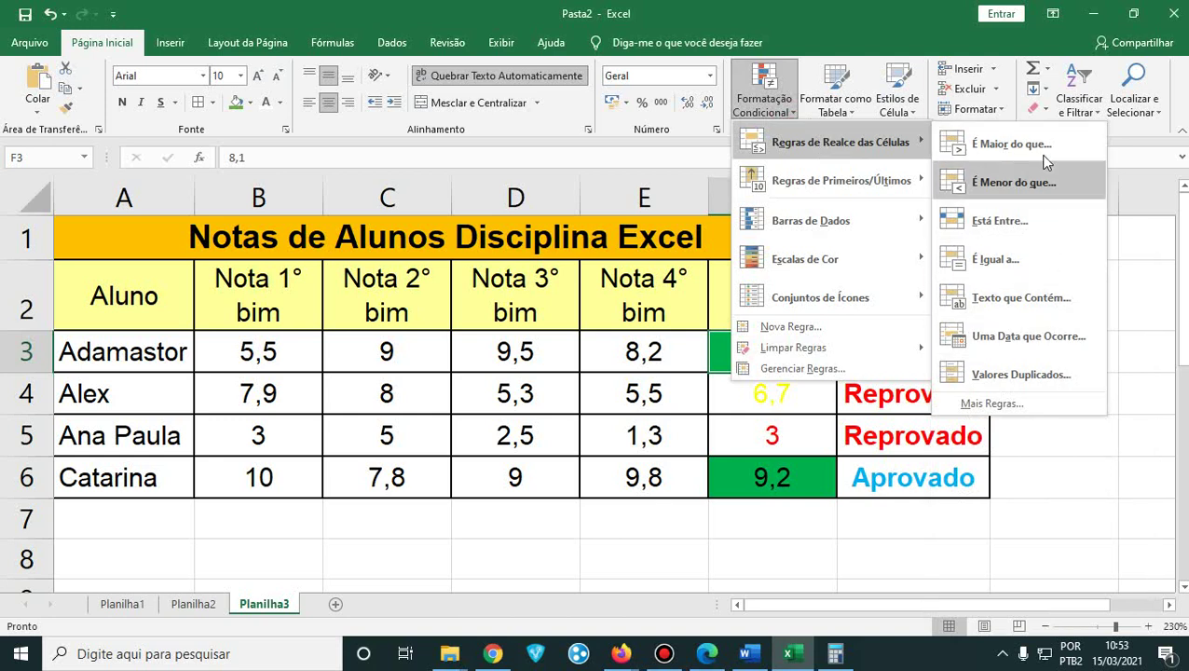
{"action": "left_click", "coordinate": [1033, 179]}
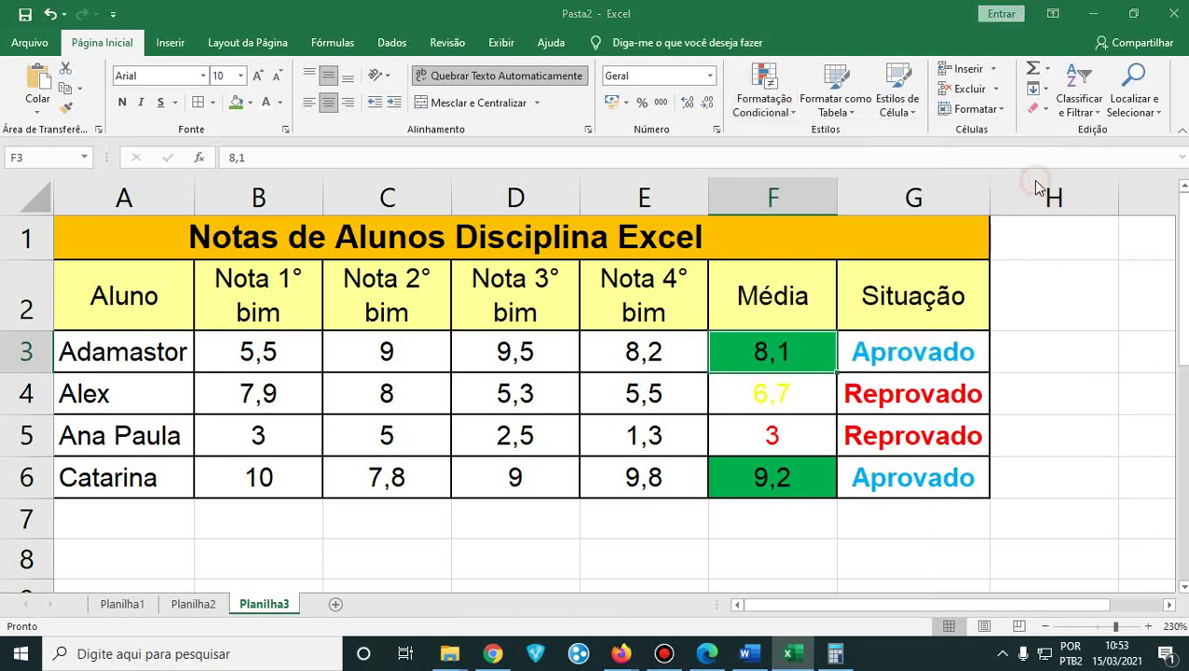
{"action": "left_click", "coordinate": [991, 177]}
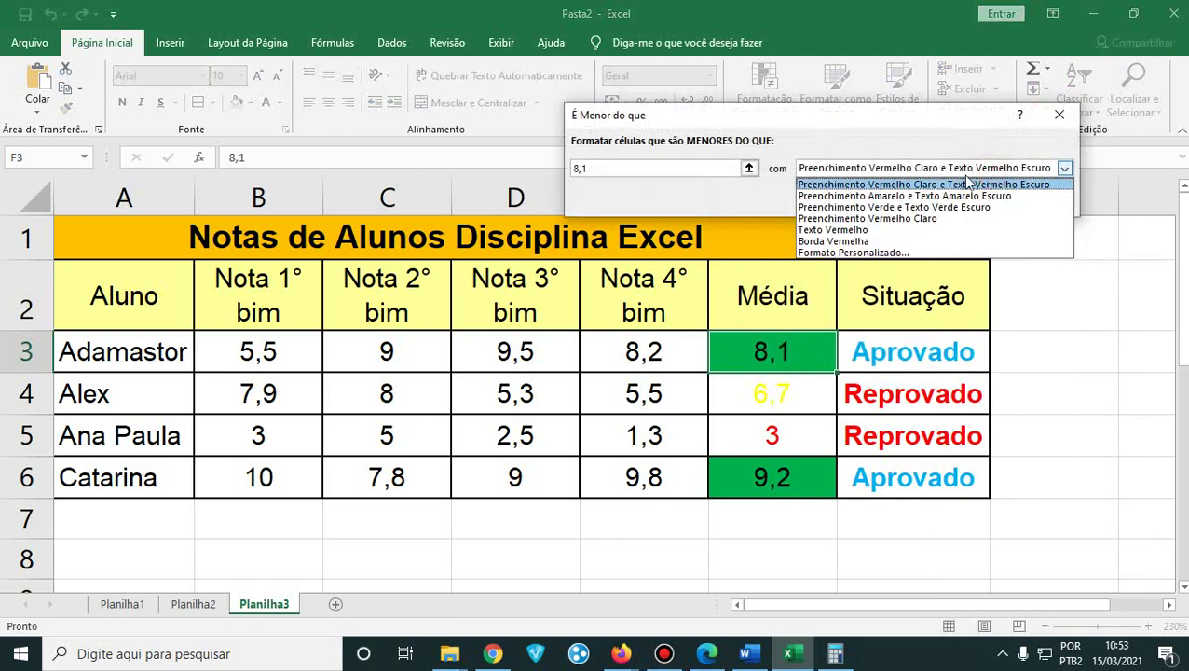
{"action": "left_click", "coordinate": [889, 257]}
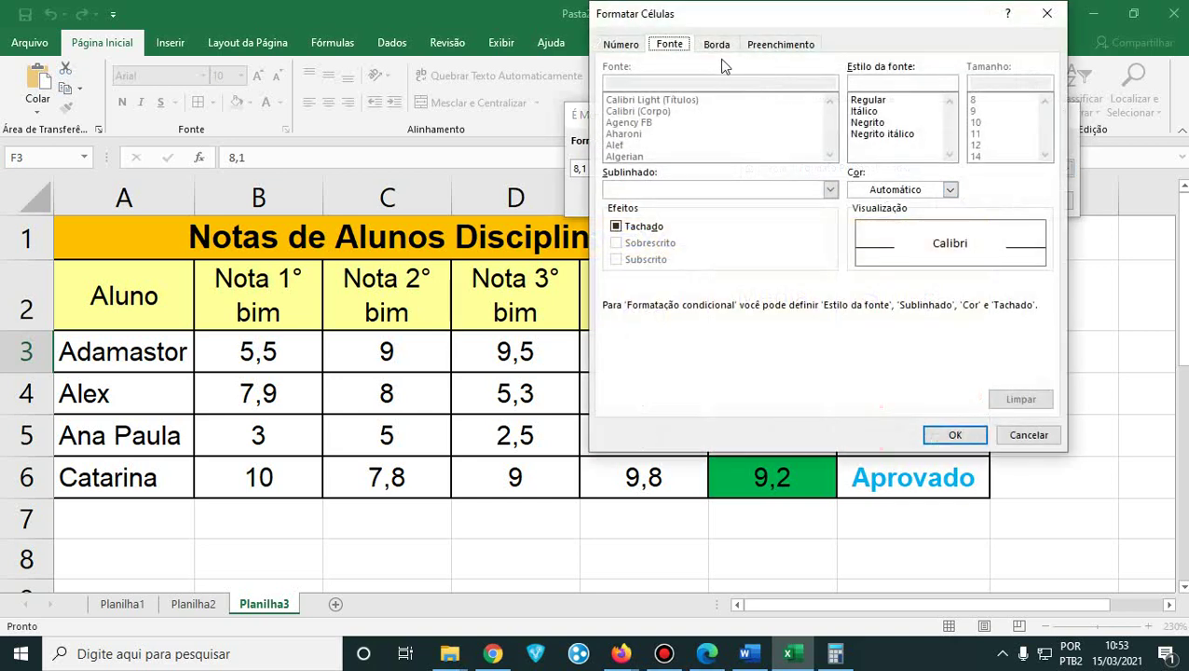
{"action": "left_click", "coordinate": [613, 46]}
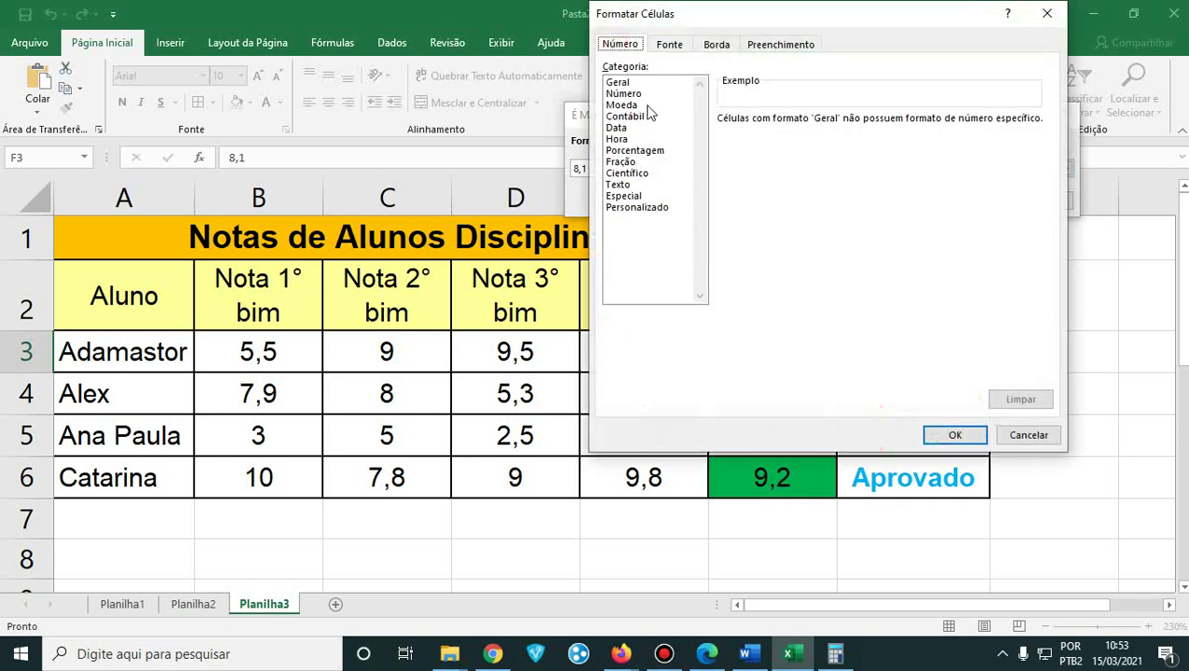
{"action": "left_click", "coordinate": [671, 46]}
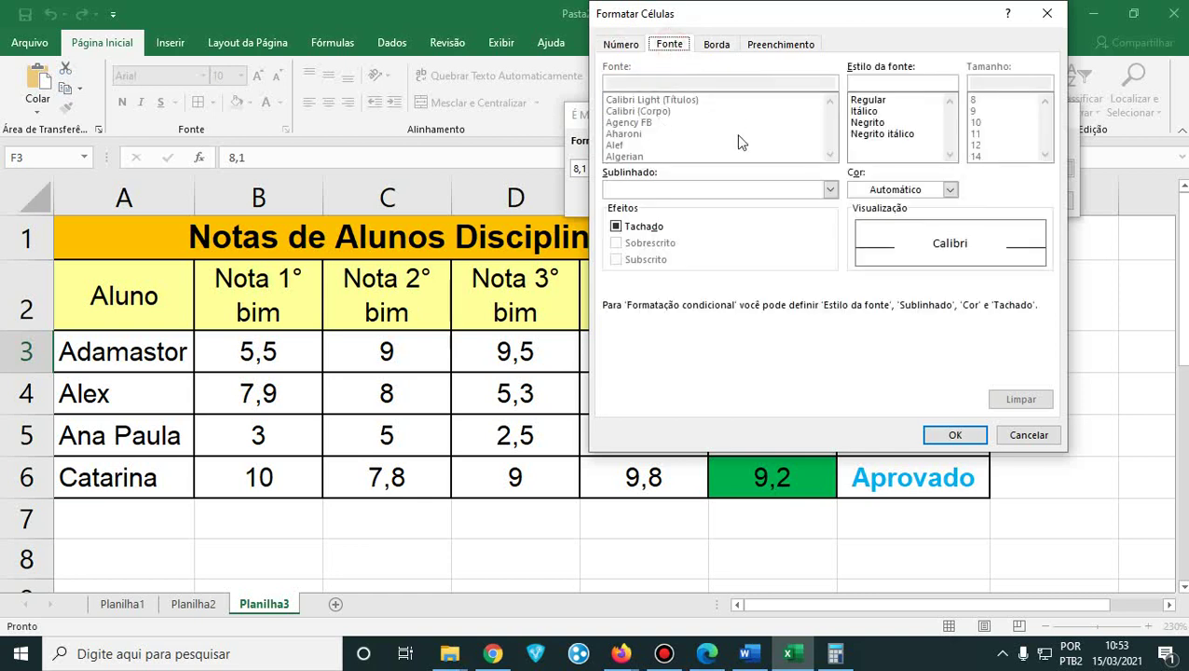
{"action": "left_click", "coordinate": [831, 190]}
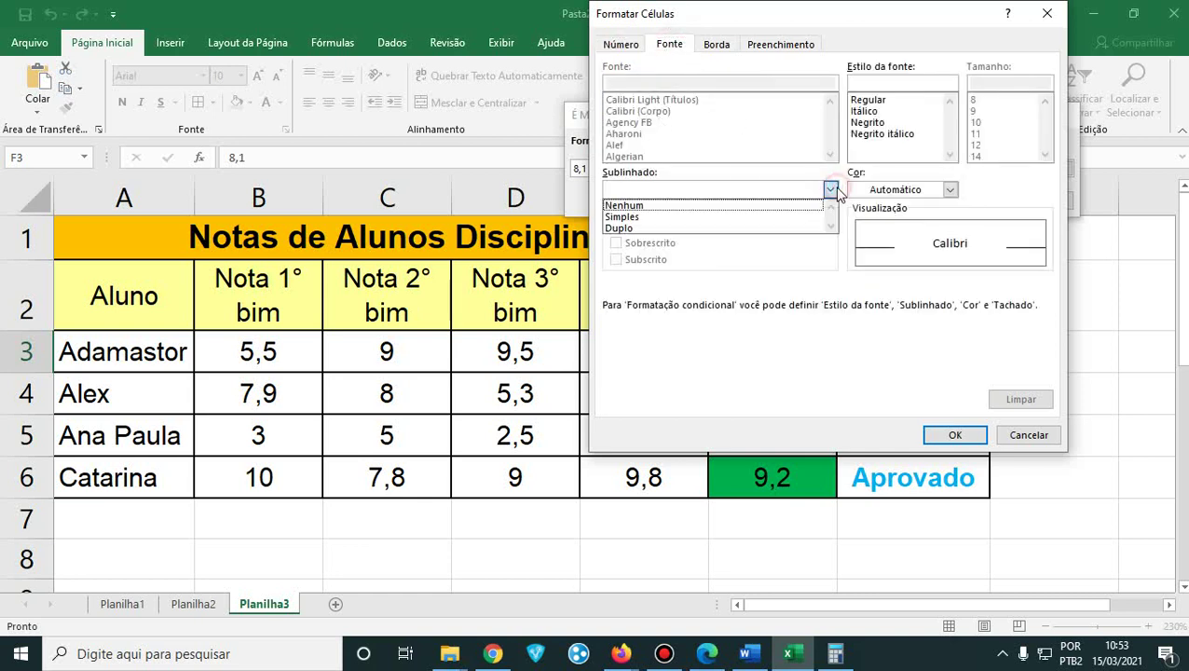
{"action": "left_click", "coordinate": [831, 189]}
{"action": "left_click", "coordinate": [717, 44]}
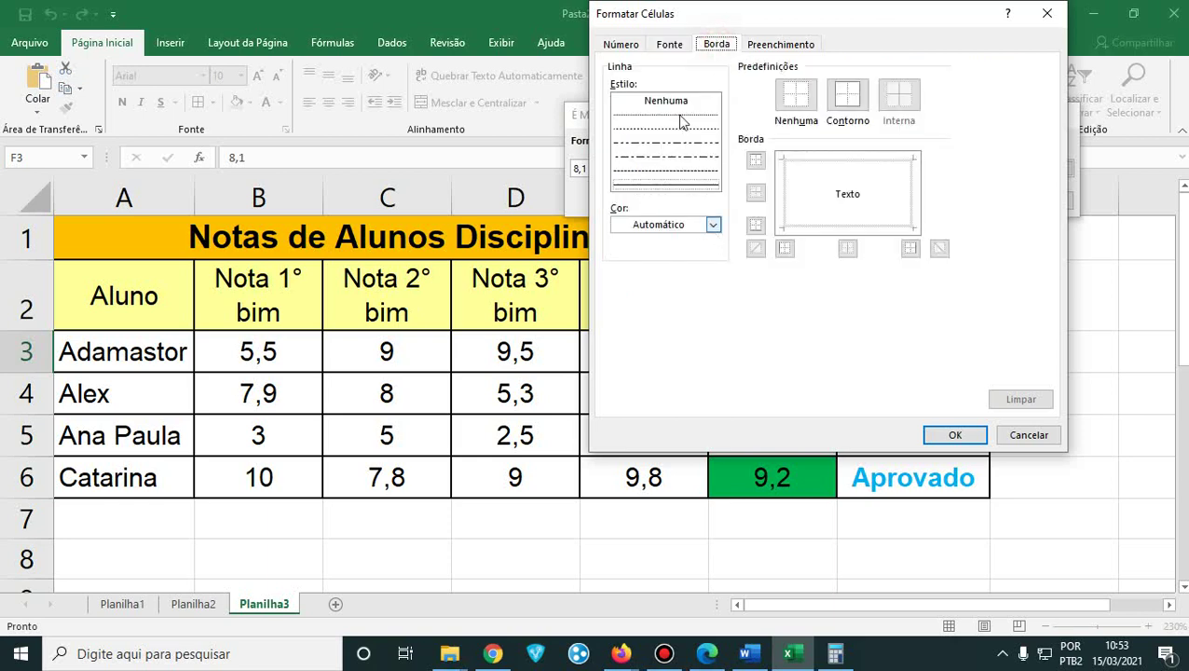
{"action": "left_click", "coordinate": [779, 45]}
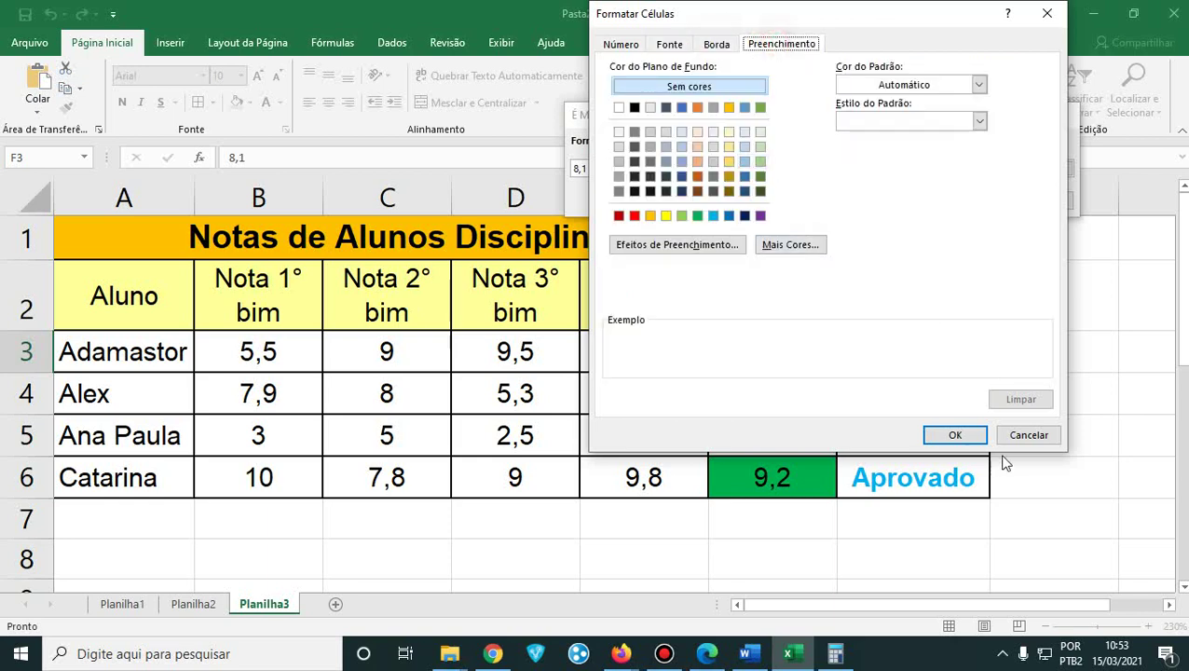
{"action": "left_click", "coordinate": [1027, 437]}
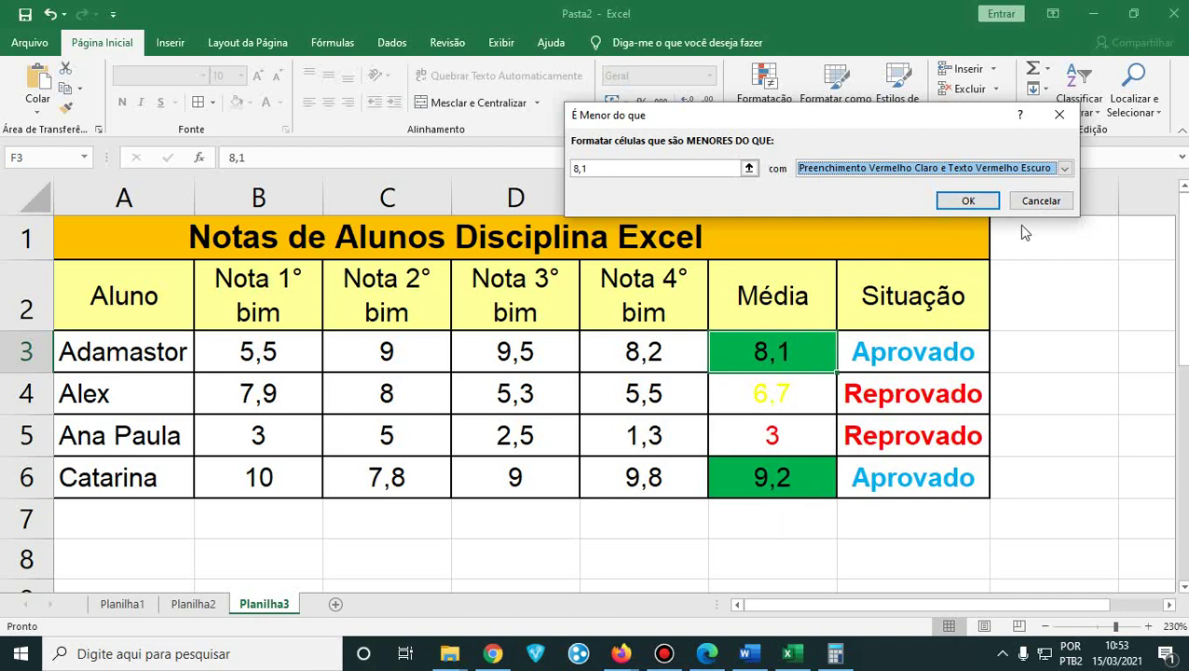
{"action": "left_click", "coordinate": [1041, 200]}
{"action": "left_click", "coordinate": [759, 102]}
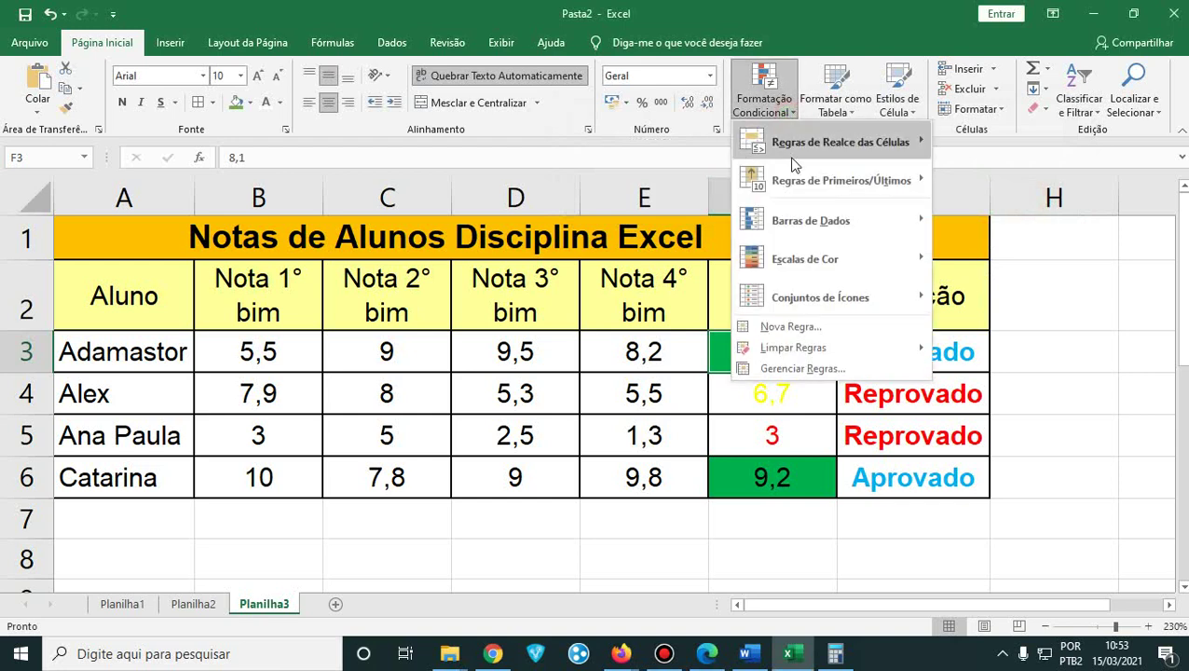
{"action": "mouse_move", "coordinate": [804, 154]}
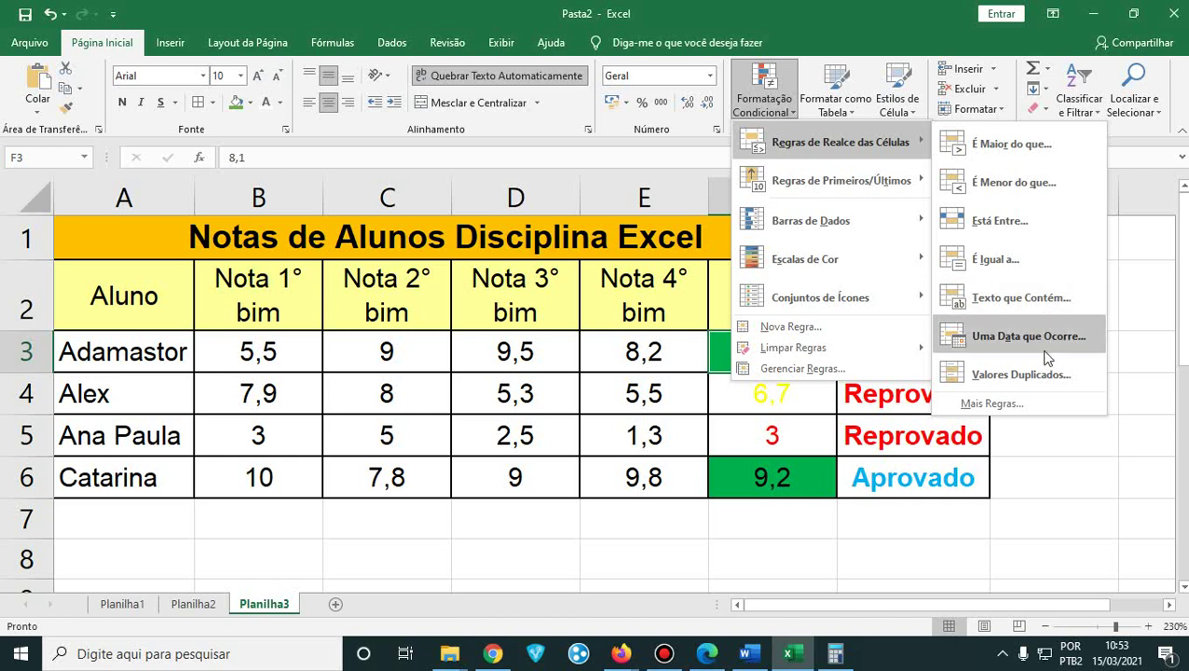
{"action": "left_click", "coordinate": [1076, 533]}
{"action": "left_click", "coordinate": [915, 350]}
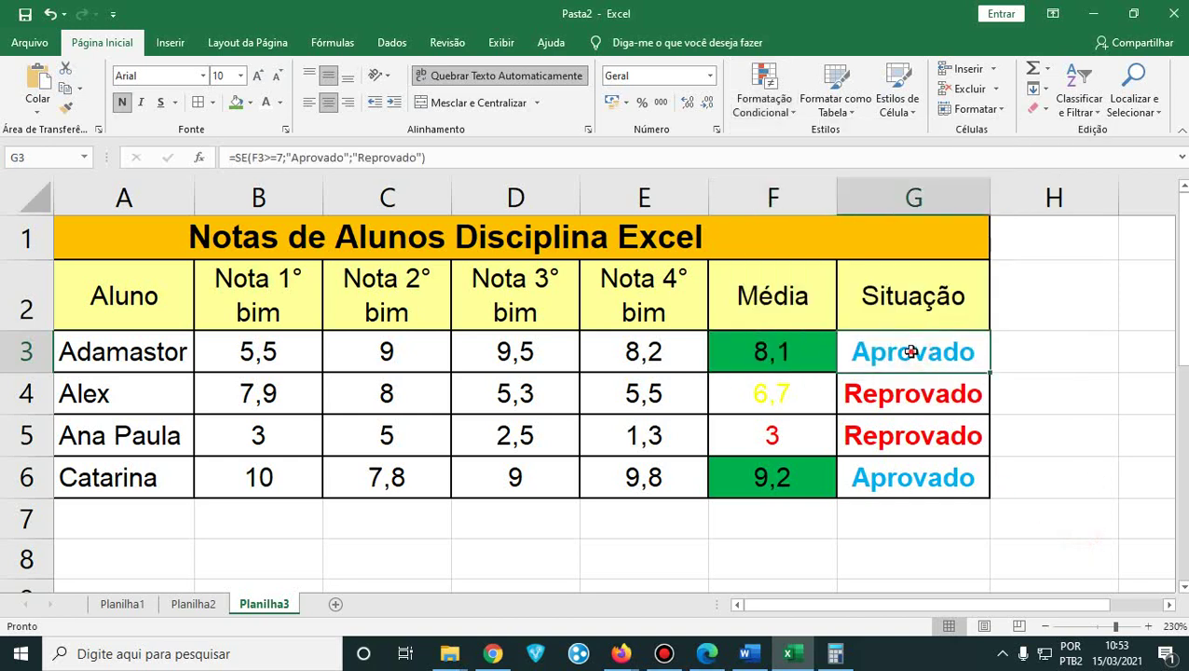
{"action": "left_click_drag", "start_coordinate": [908, 345], "coordinate": [897, 475]}
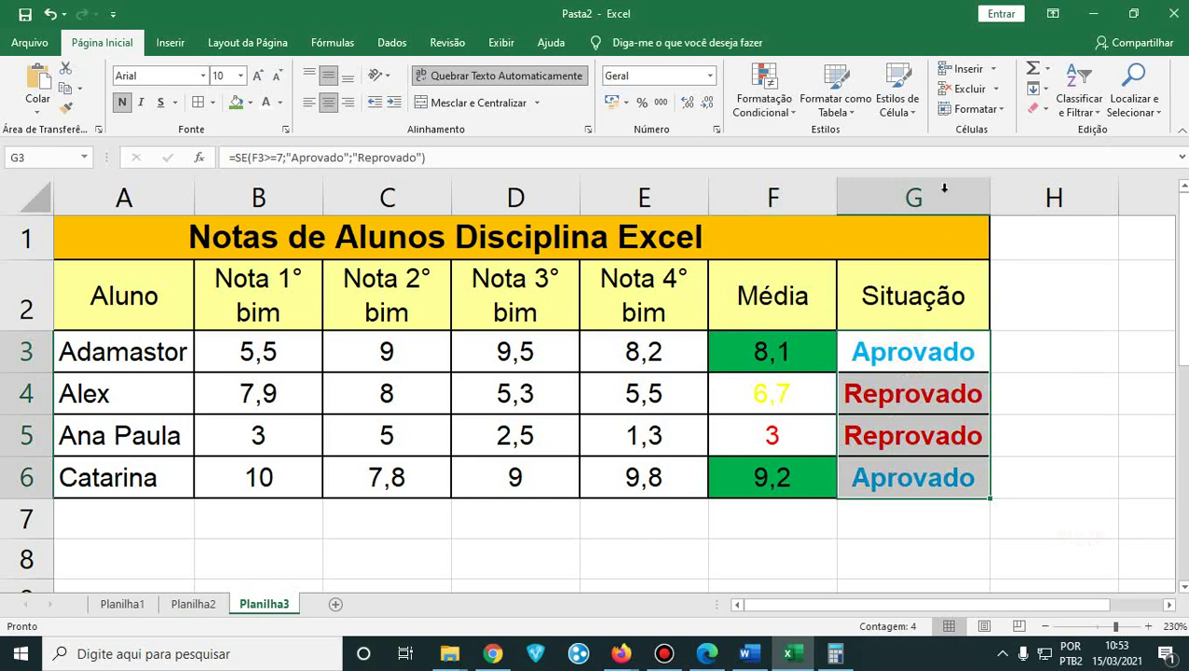
{"action": "left_click", "coordinate": [786, 110]}
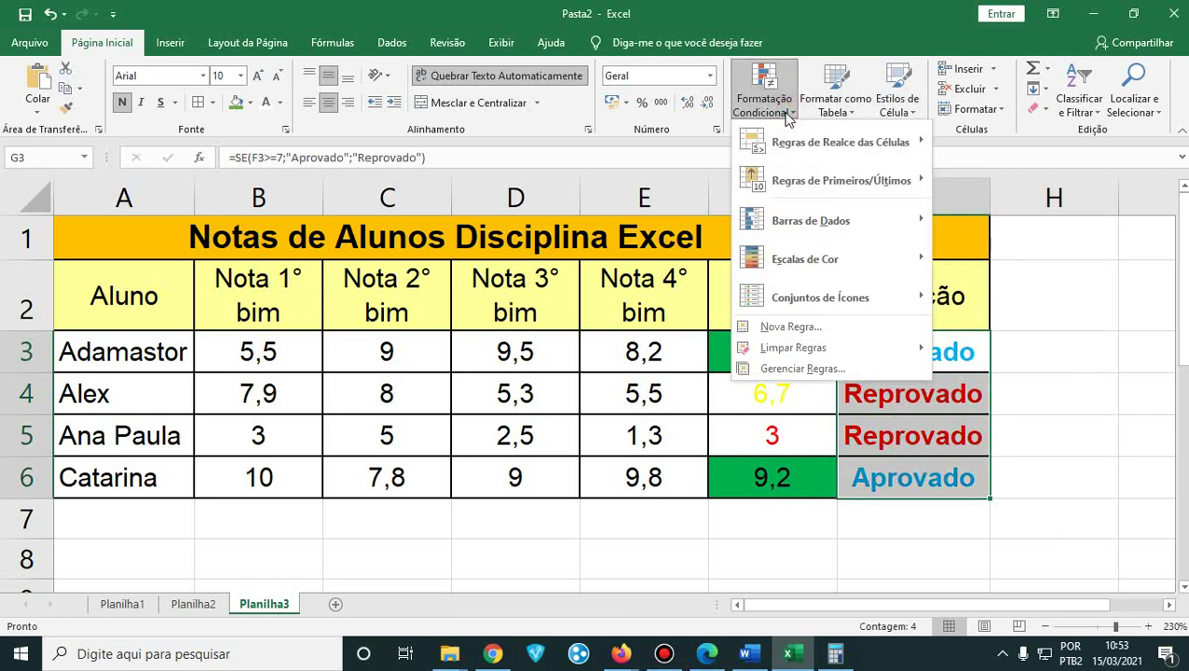
{"action": "mouse_move", "coordinate": [901, 256]}
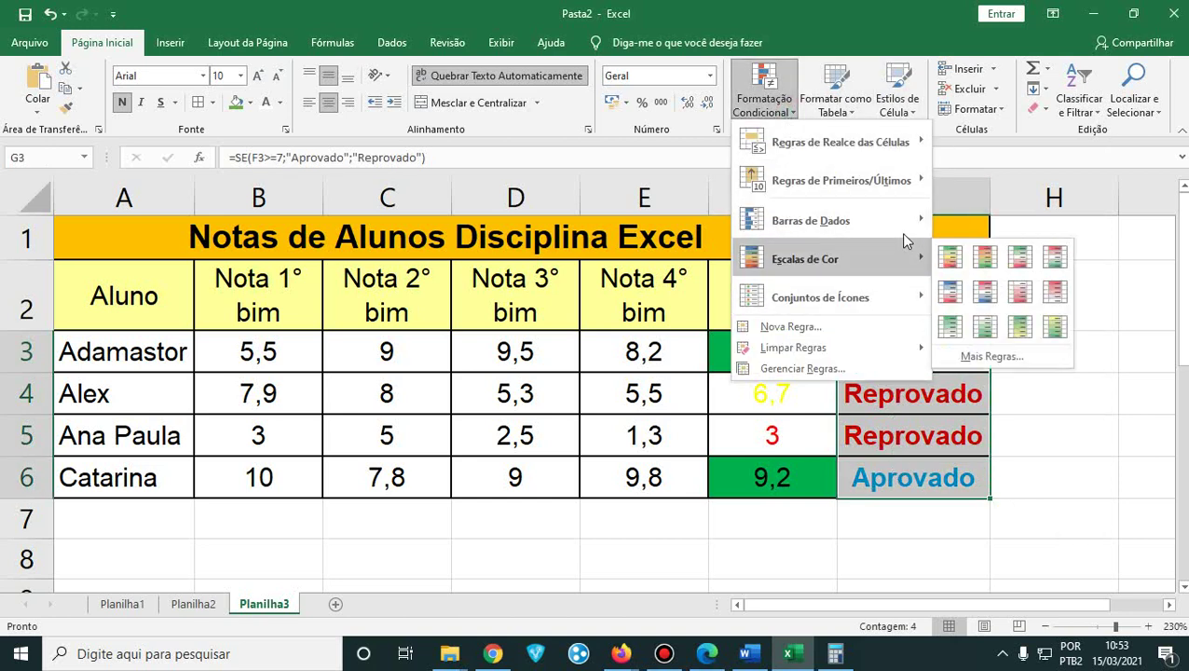
{"action": "left_click", "coordinate": [1064, 530]}
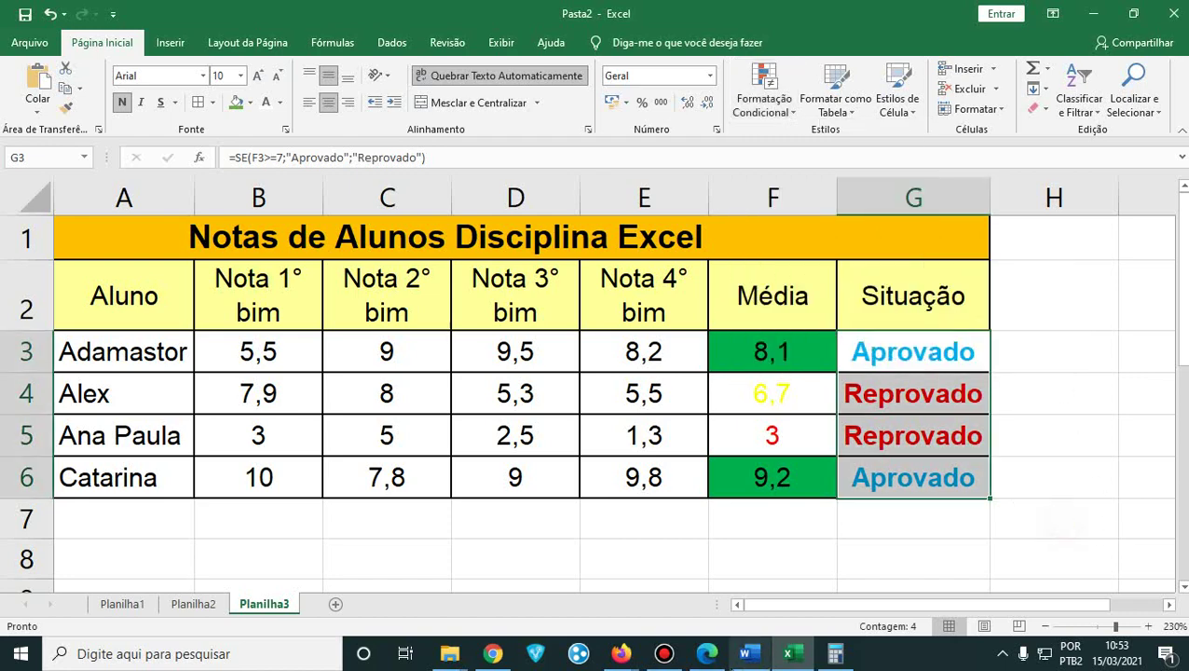
- Switch to the Google Meet call in Firefox to read the chat messages, then return to the Excel workbook
{"action": "left_click", "coordinate": [621, 653]}
{"action": "left_click", "coordinate": [531, 585]}
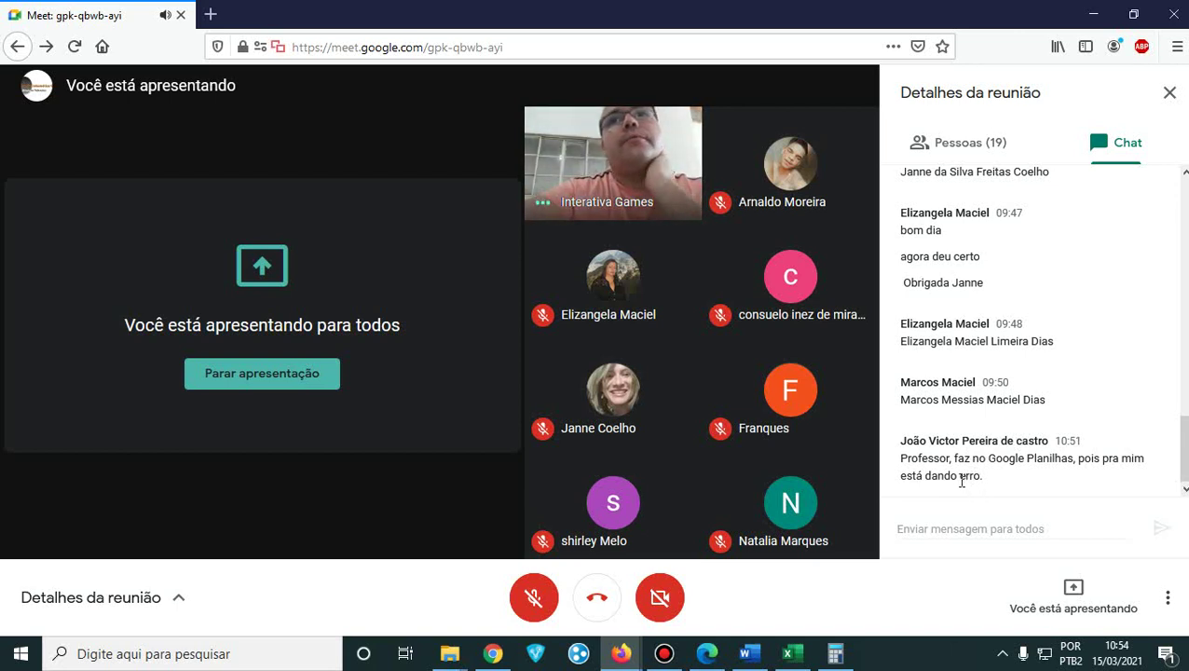
{"action": "left_click", "coordinate": [1095, 16]}
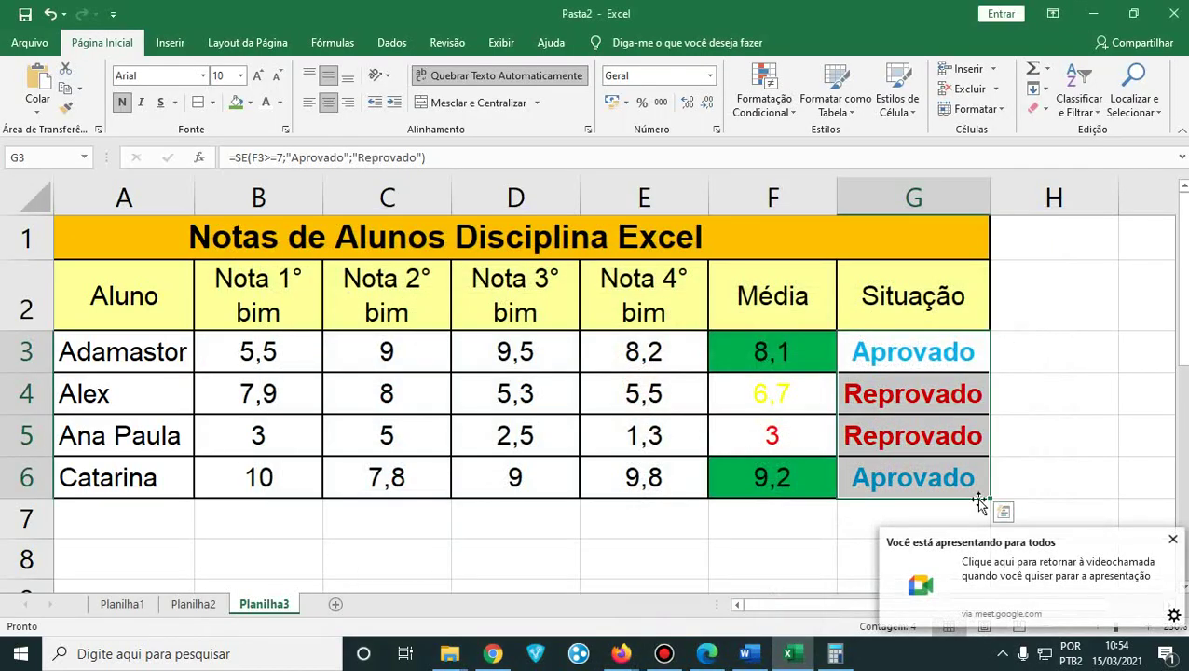
{"action": "left_click", "coordinate": [1173, 540]}
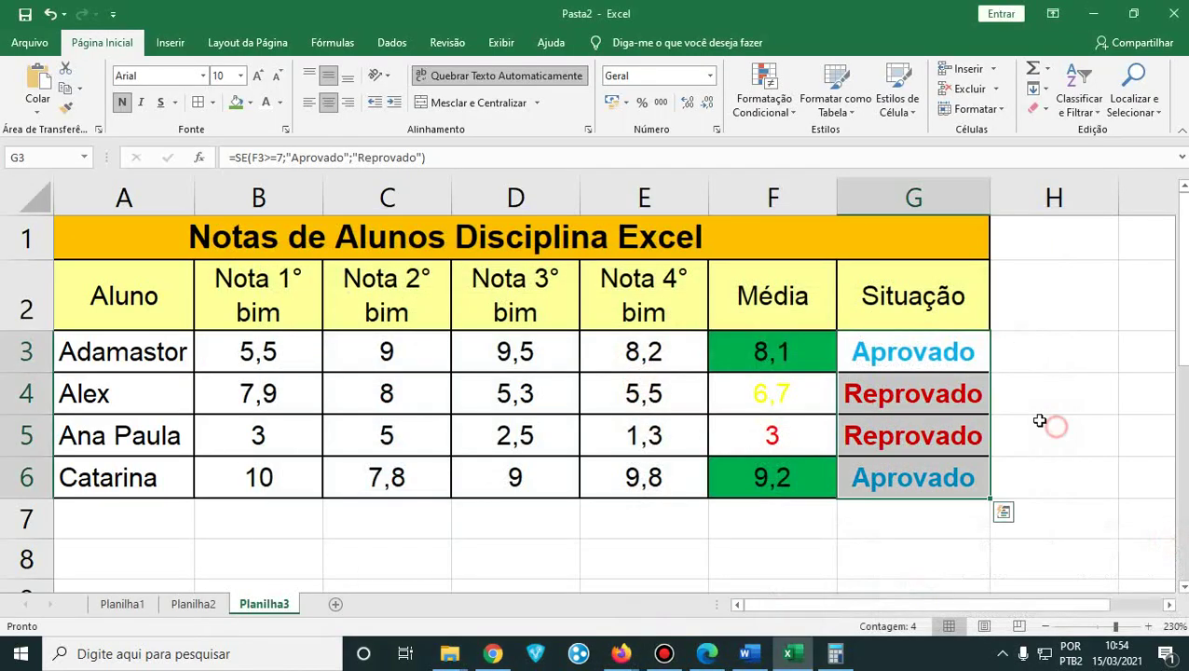
{"action": "left_click", "coordinate": [897, 359]}
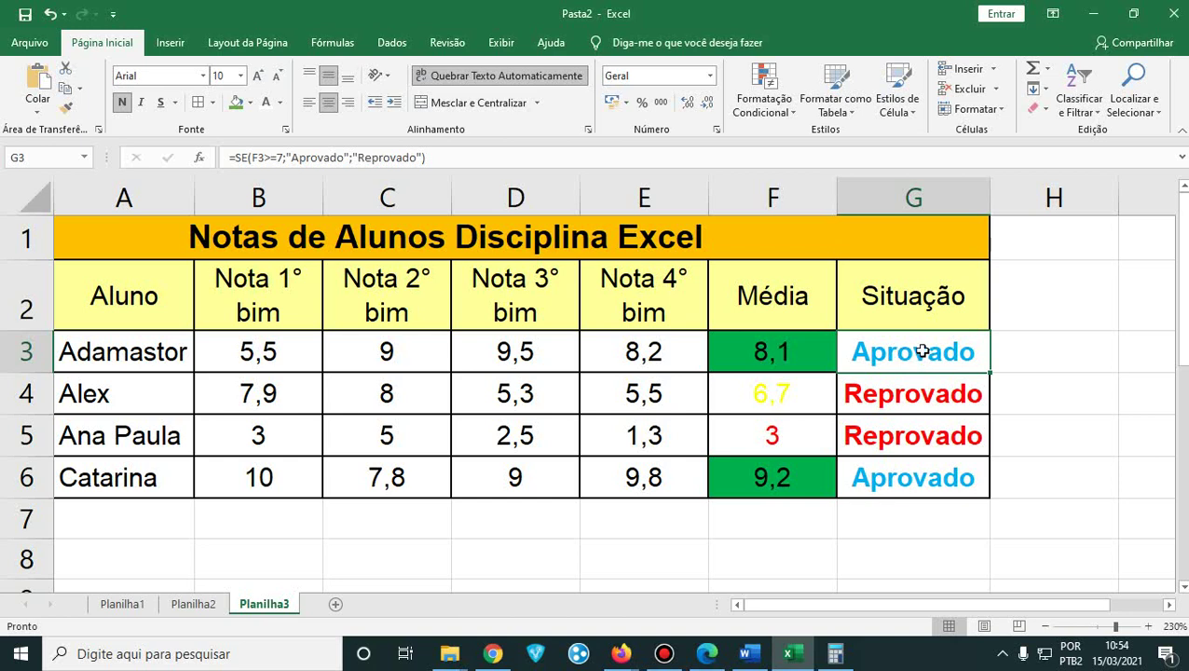
{"action": "left_click_drag", "start_coordinate": [921, 352], "coordinate": [944, 471]}
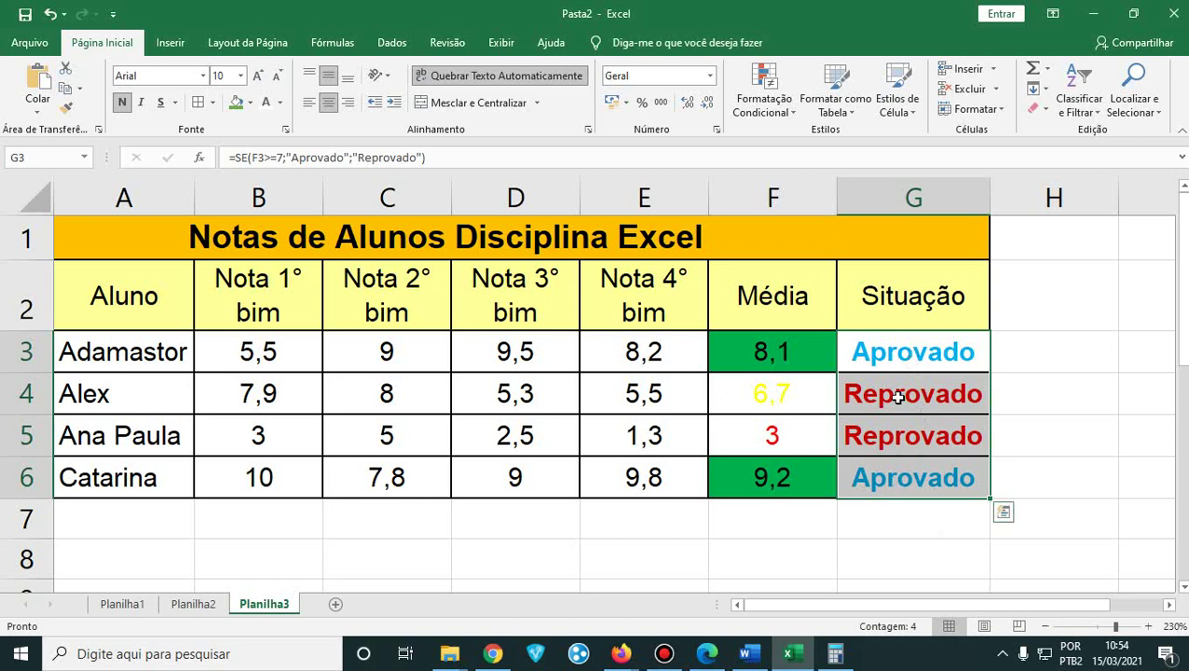
{"action": "left_click", "coordinate": [786, 349]}
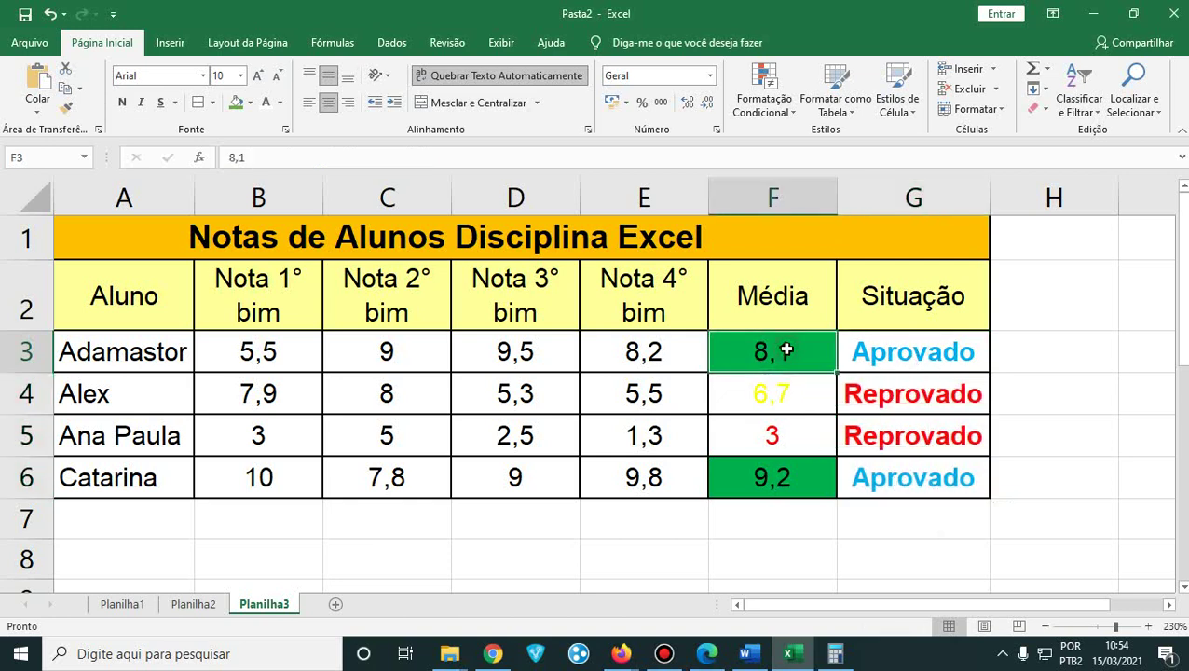
{"action": "left_click", "coordinate": [946, 352]}
{"action": "left_click", "coordinate": [774, 110]}
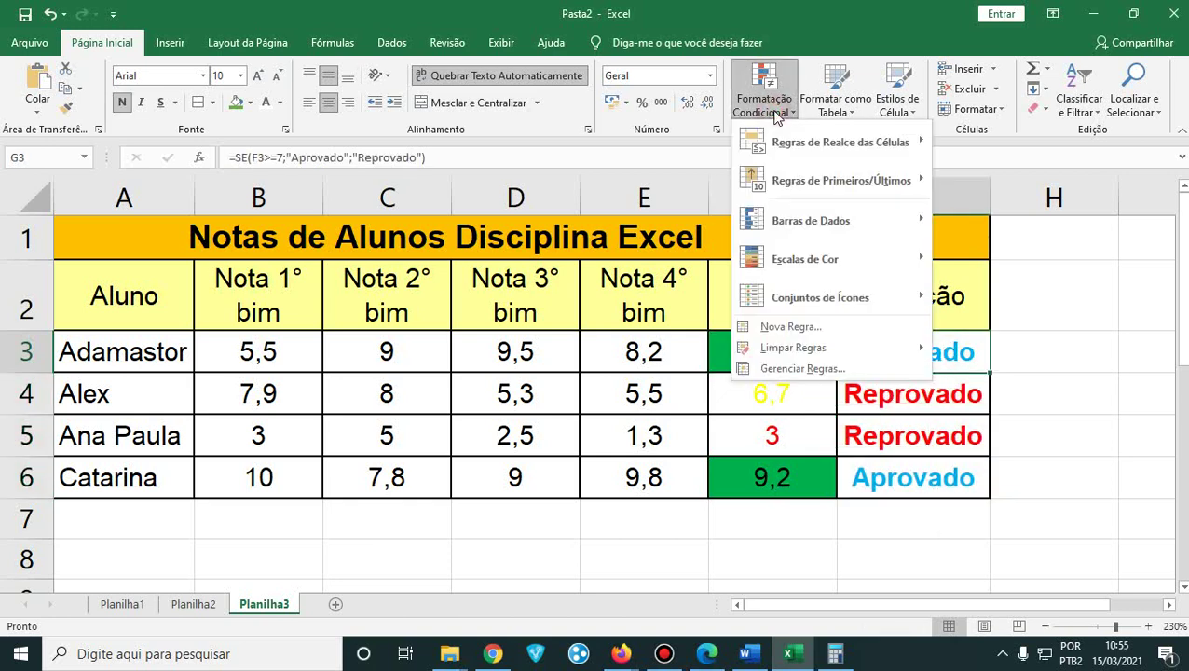
{"action": "mouse_move", "coordinate": [890, 149]}
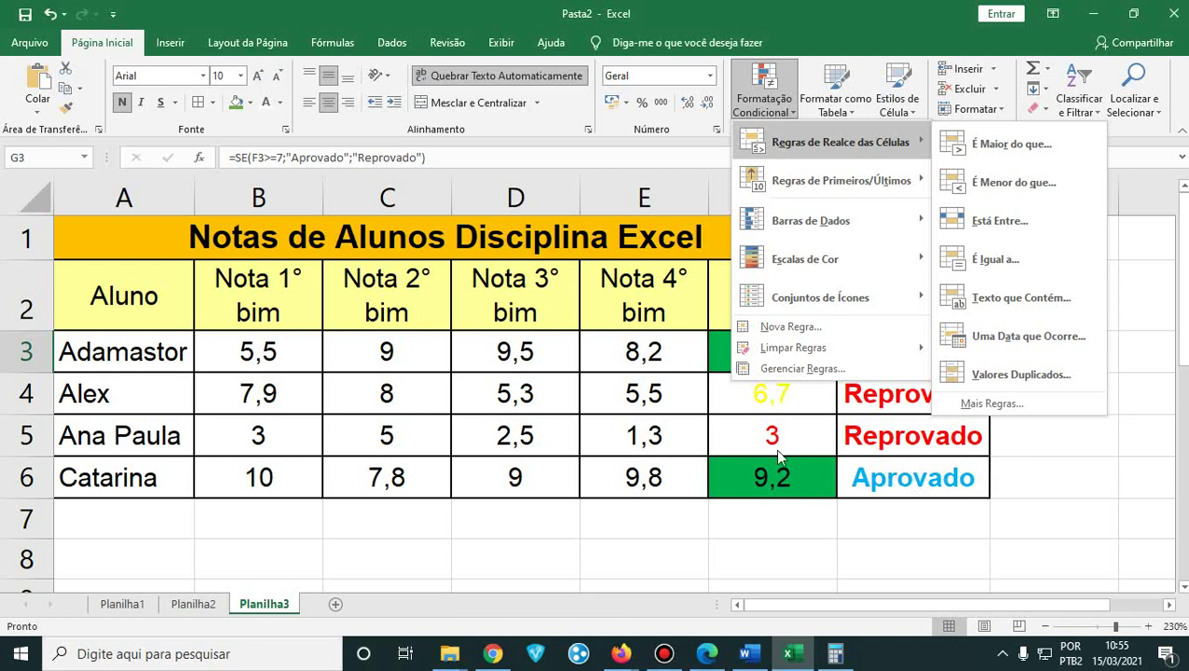
{"action": "left_click", "coordinate": [722, 353]}
{"action": "left_click_drag", "start_coordinate": [755, 350], "coordinate": [762, 480]}
{"action": "left_click", "coordinate": [793, 342]}
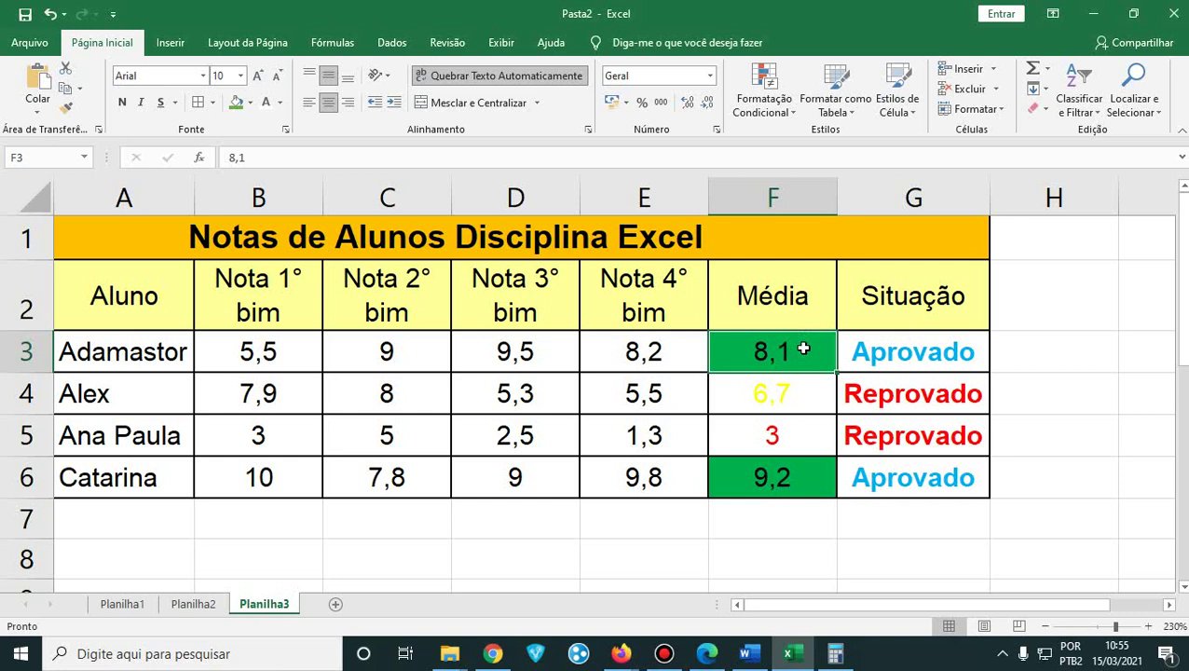
- Set the first student's Média in cell F3 to 5 to test the conditional formatting
{"action": "type", "text": "5"}
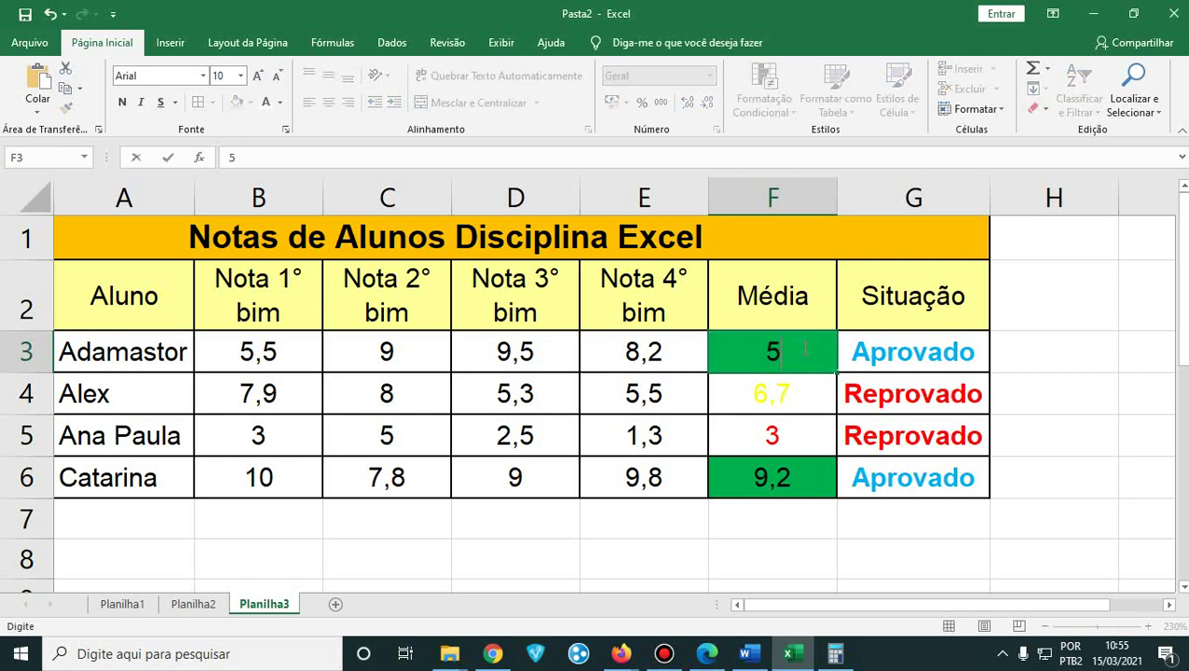
{"action": "key", "text": "Return"}
{"action": "left_click", "coordinate": [803, 348]}
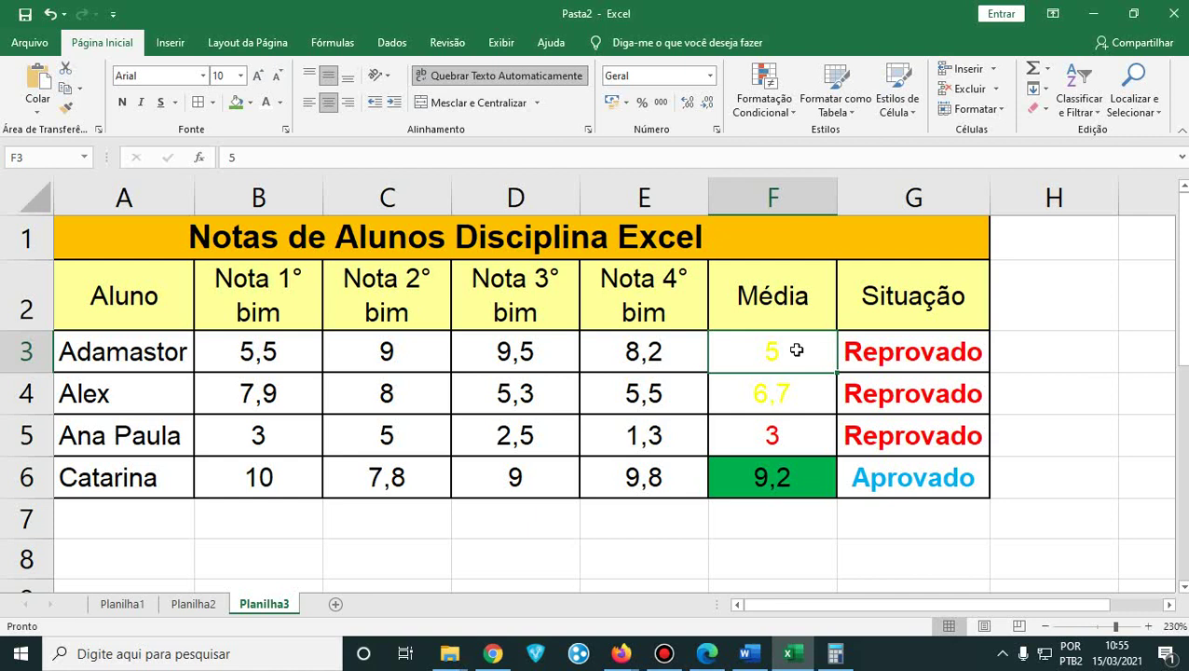
- Examine the Situação formulas in G3:G6 and the Média values in F3:F5
{"action": "left_click", "coordinate": [875, 350]}
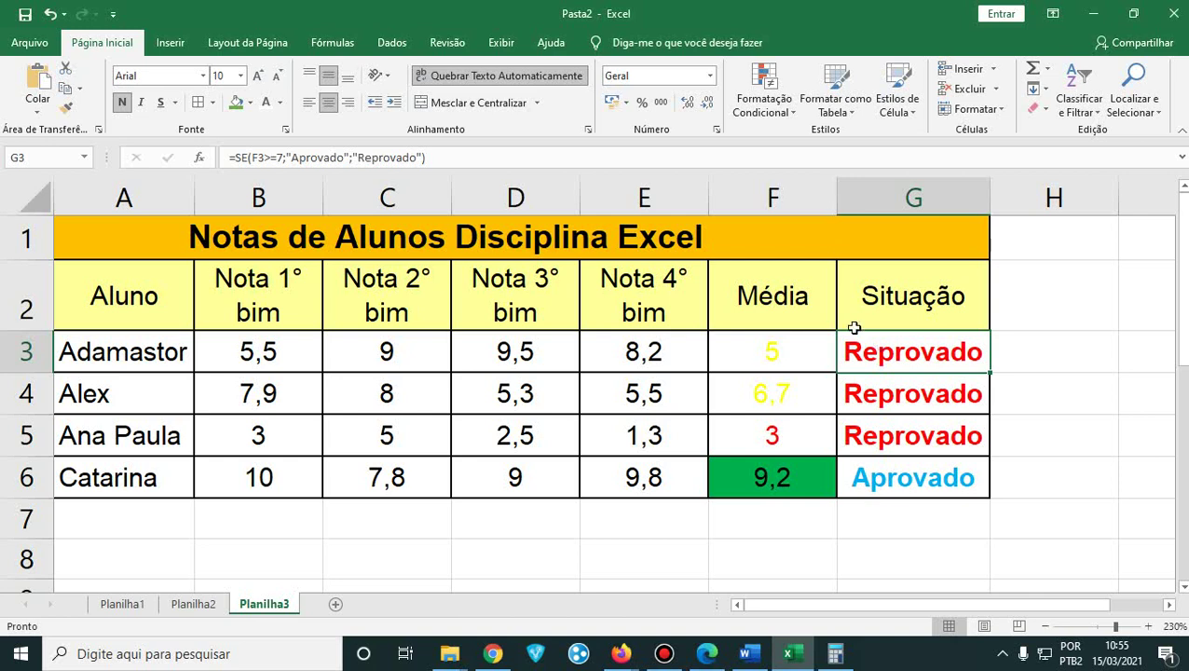
{"action": "left_click", "coordinate": [909, 403]}
{"action": "left_click", "coordinate": [905, 438]}
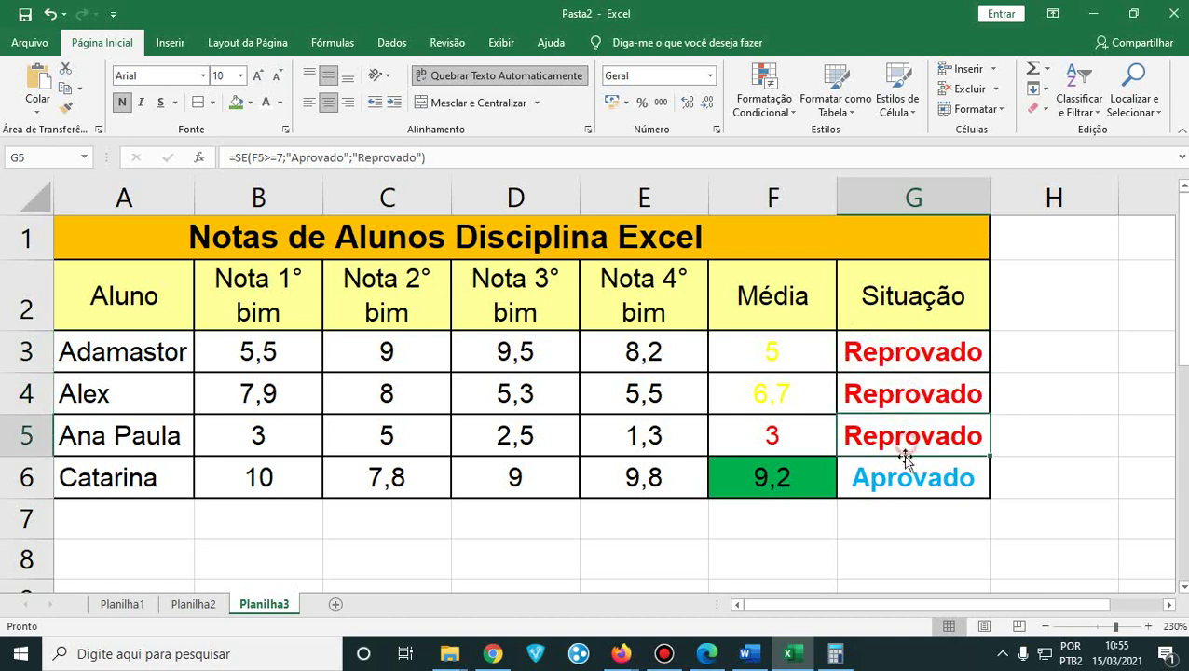
{"action": "left_click", "coordinate": [900, 477]}
{"action": "left_click", "coordinate": [888, 430]}
{"action": "left_click", "coordinate": [890, 391]}
{"action": "left_click", "coordinate": [890, 359]}
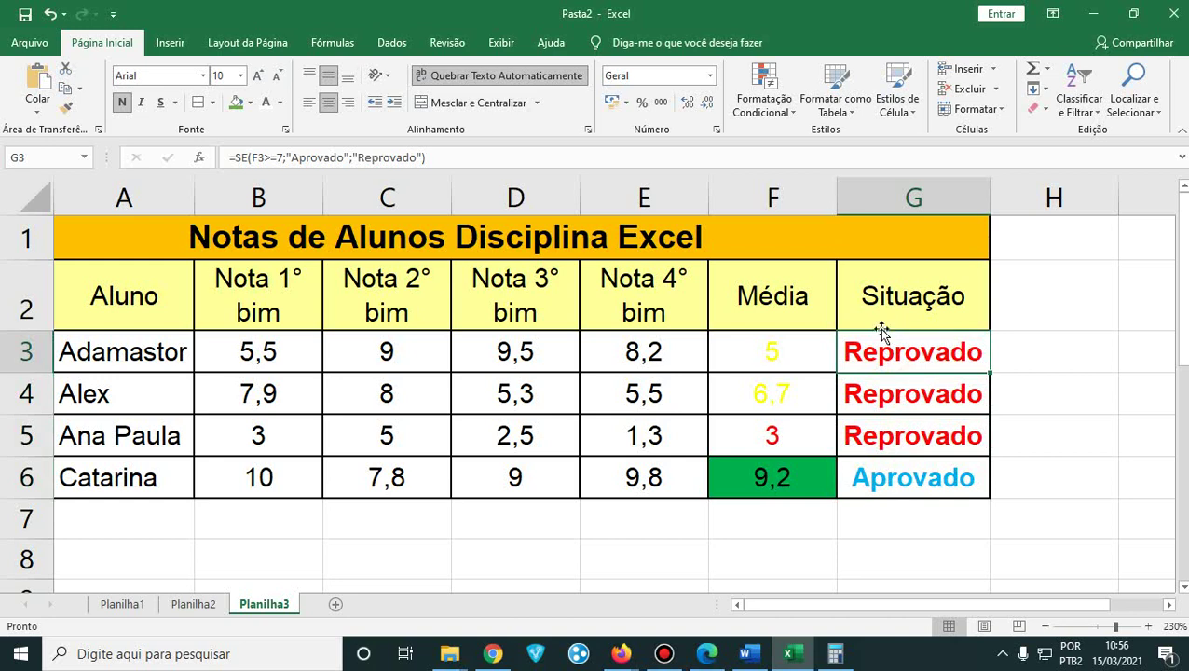
{"action": "left_click", "coordinate": [789, 355]}
{"action": "left_click", "coordinate": [789, 399]}
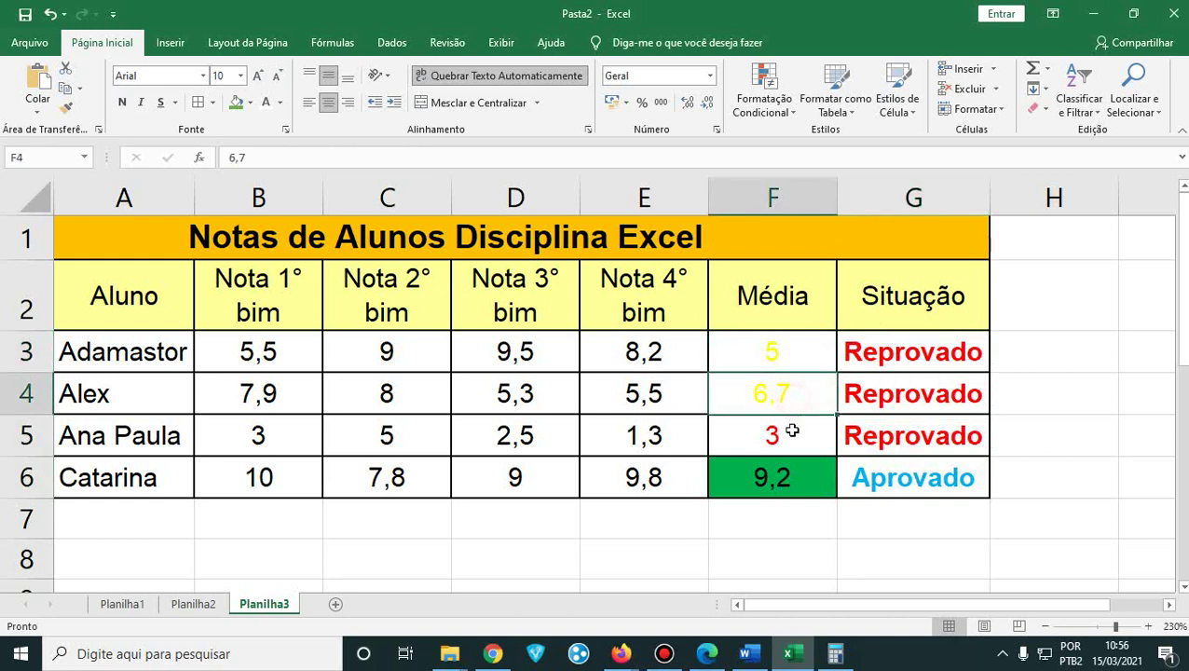
{"action": "left_click", "coordinate": [792, 430]}
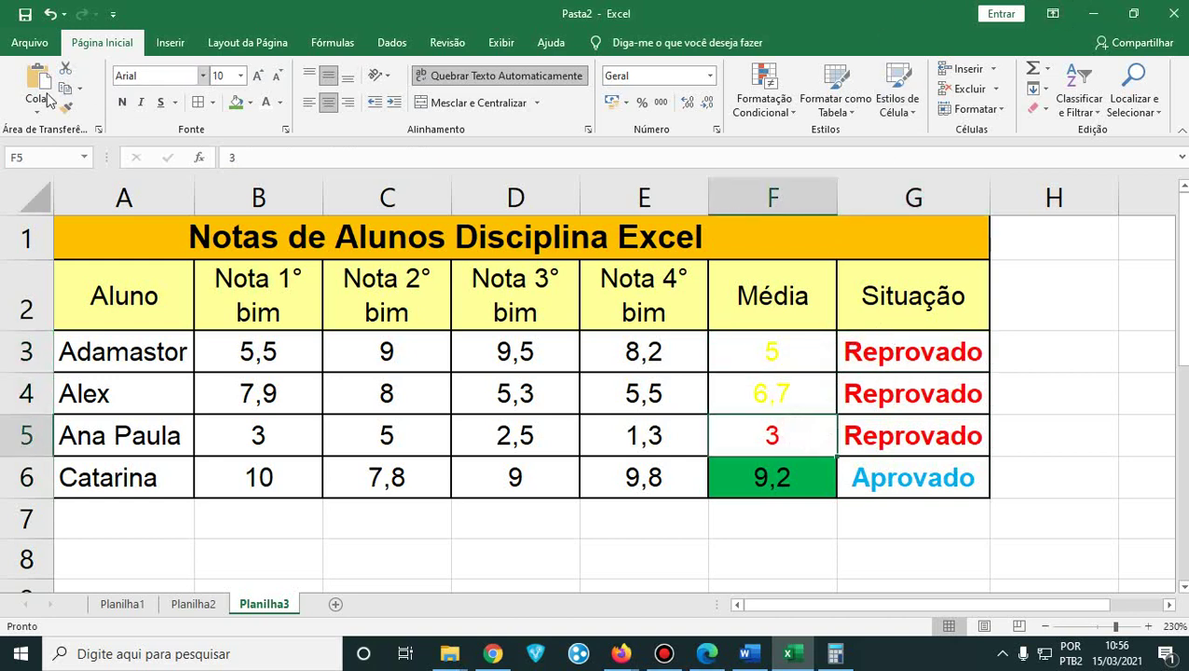
- Save the workbook as Pasta2.xlsx in the Área de Trabalho folder
{"action": "left_click", "coordinate": [23, 16]}
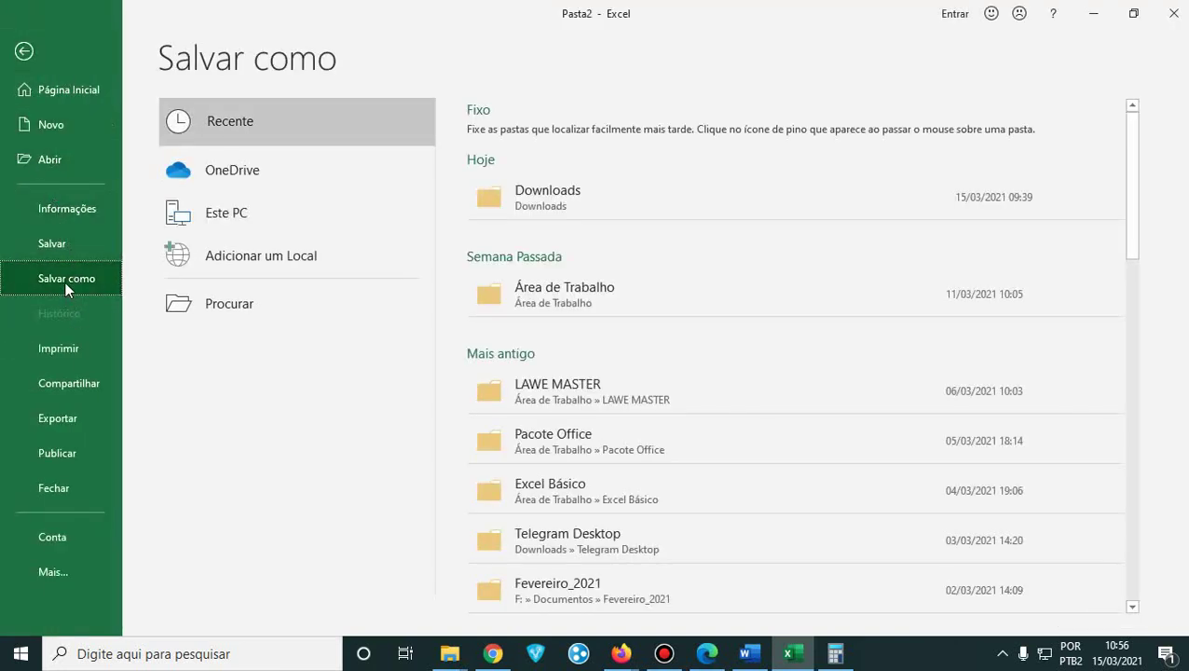
{"action": "left_click", "coordinate": [257, 317]}
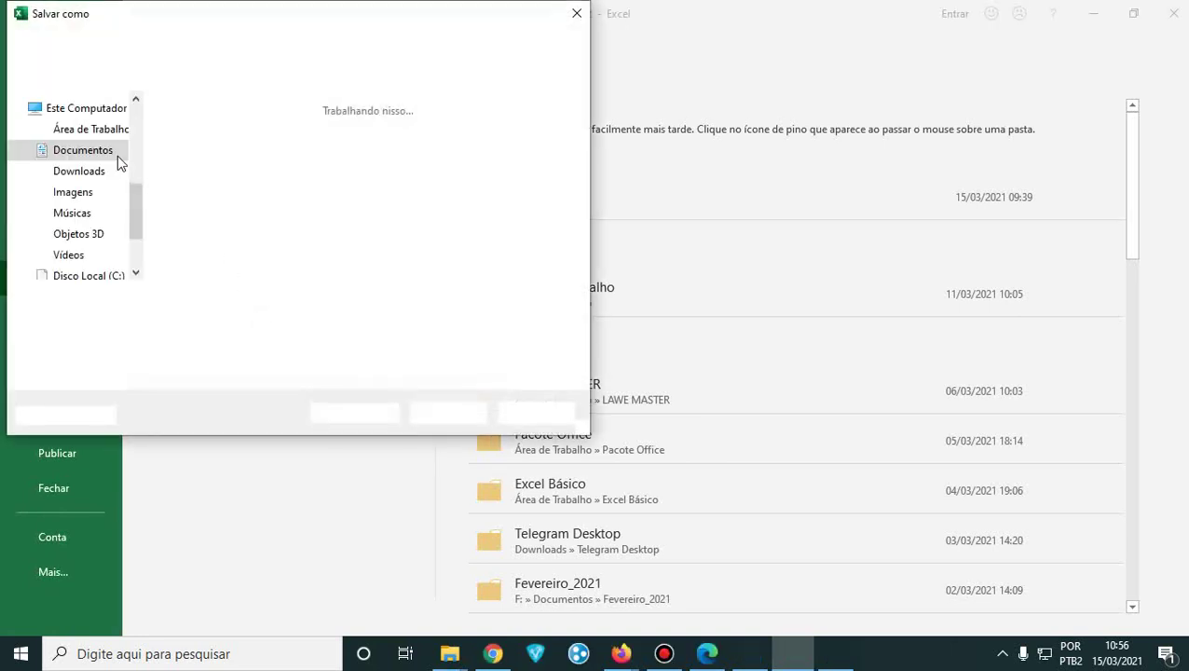
{"action": "left_click", "coordinate": [92, 134]}
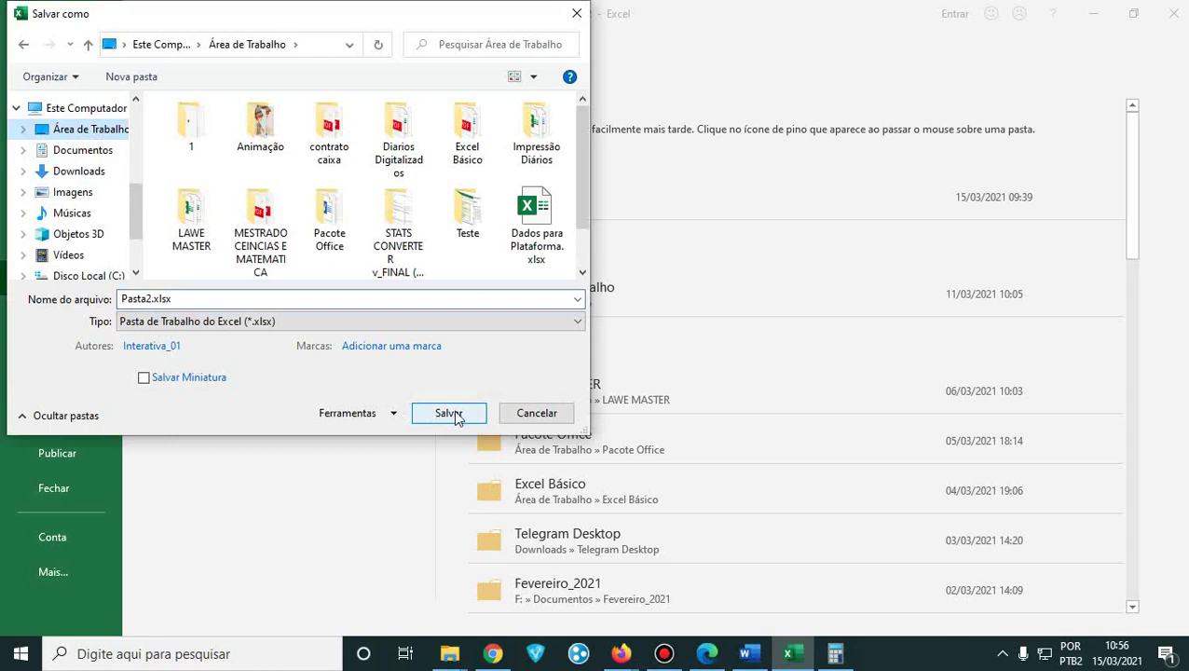
{"action": "left_click", "coordinate": [451, 416]}
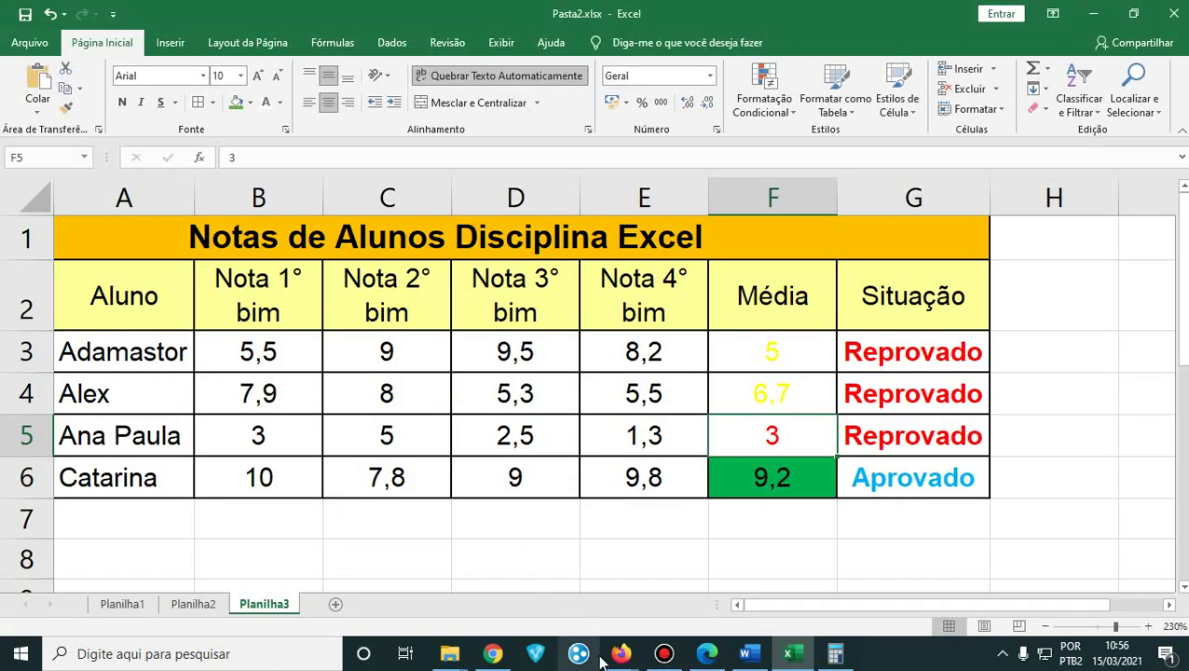
- Switch to Chrome and open Google Drive in a new tab
{"action": "left_click", "coordinate": [492, 654]}
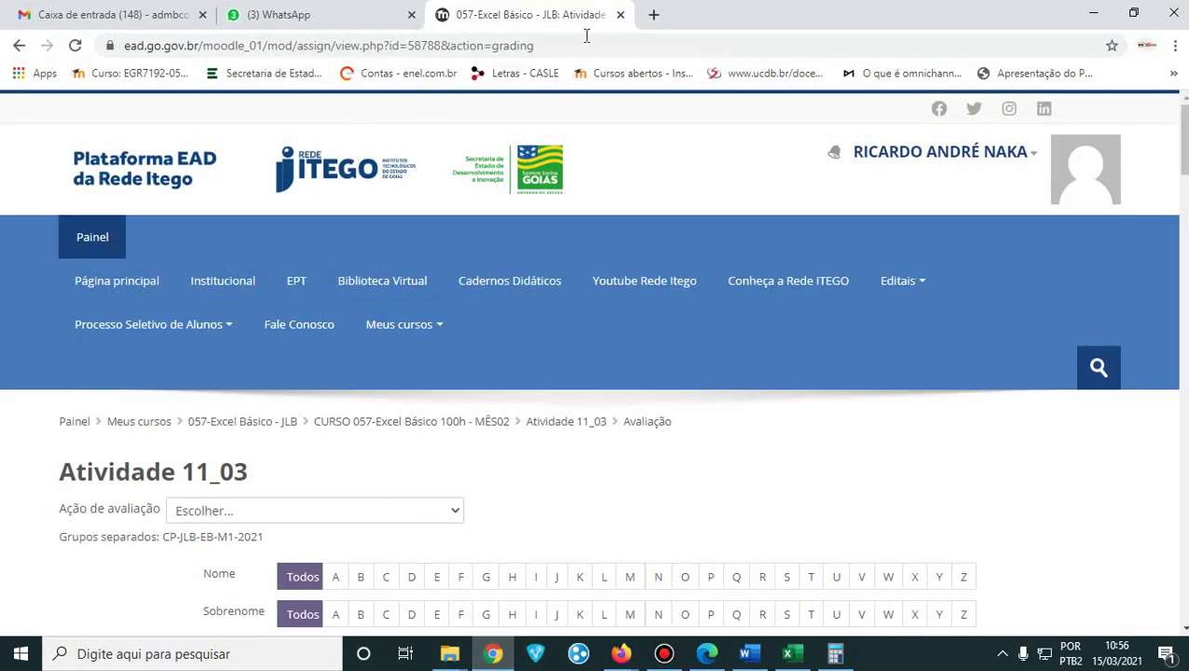
{"action": "left_click", "coordinate": [653, 15]}
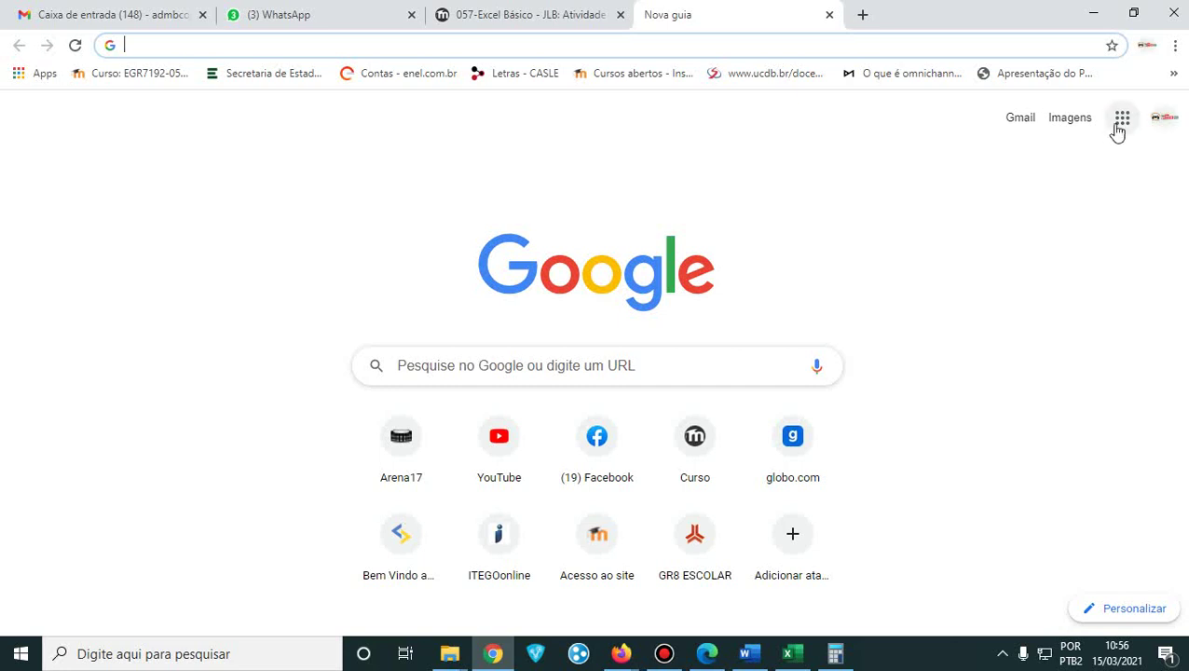
{"action": "left_click", "coordinate": [1121, 122]}
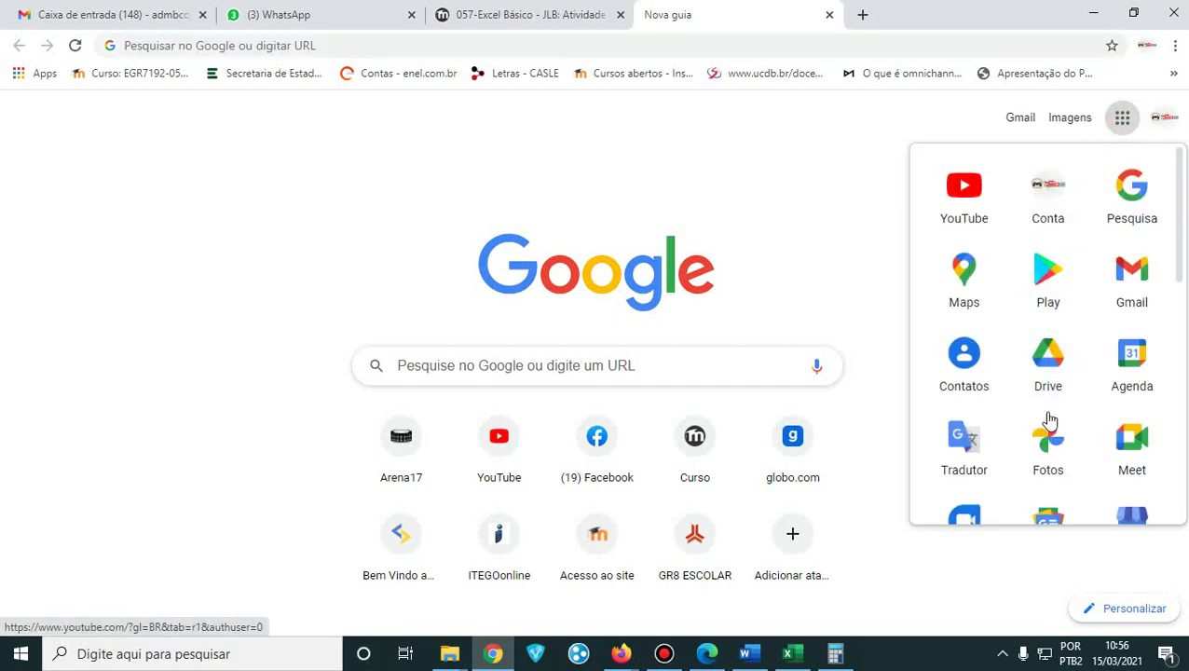
{"action": "left_click", "coordinate": [1048, 382]}
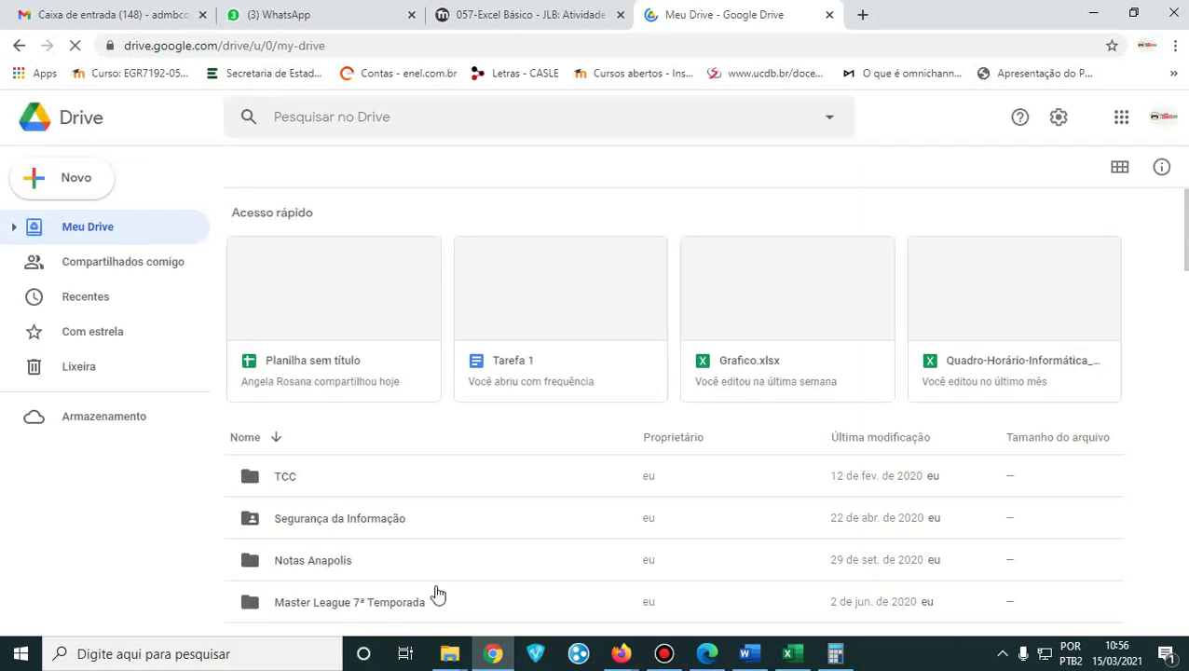
- Upload Pasta2.xlsx from the desktop to Meu Drive and open it in Google Sheets
{"action": "left_click", "coordinate": [1091, 14]}
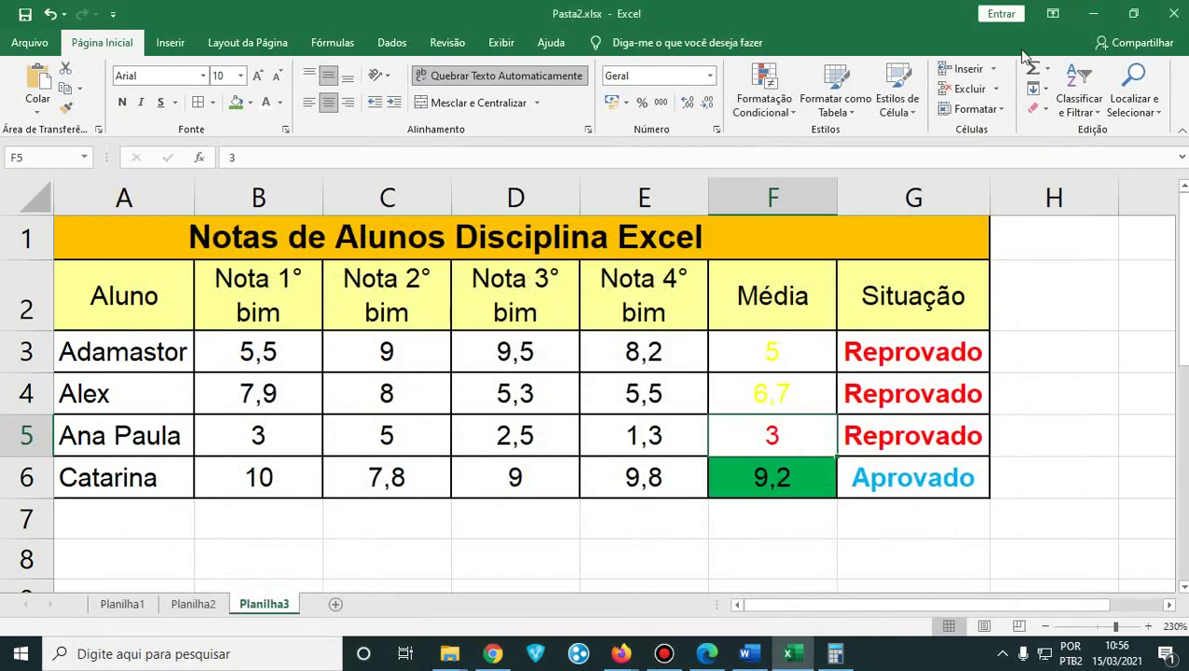
{"action": "left_click", "coordinate": [1089, 14]}
{"action": "left_click", "coordinate": [1091, 13]}
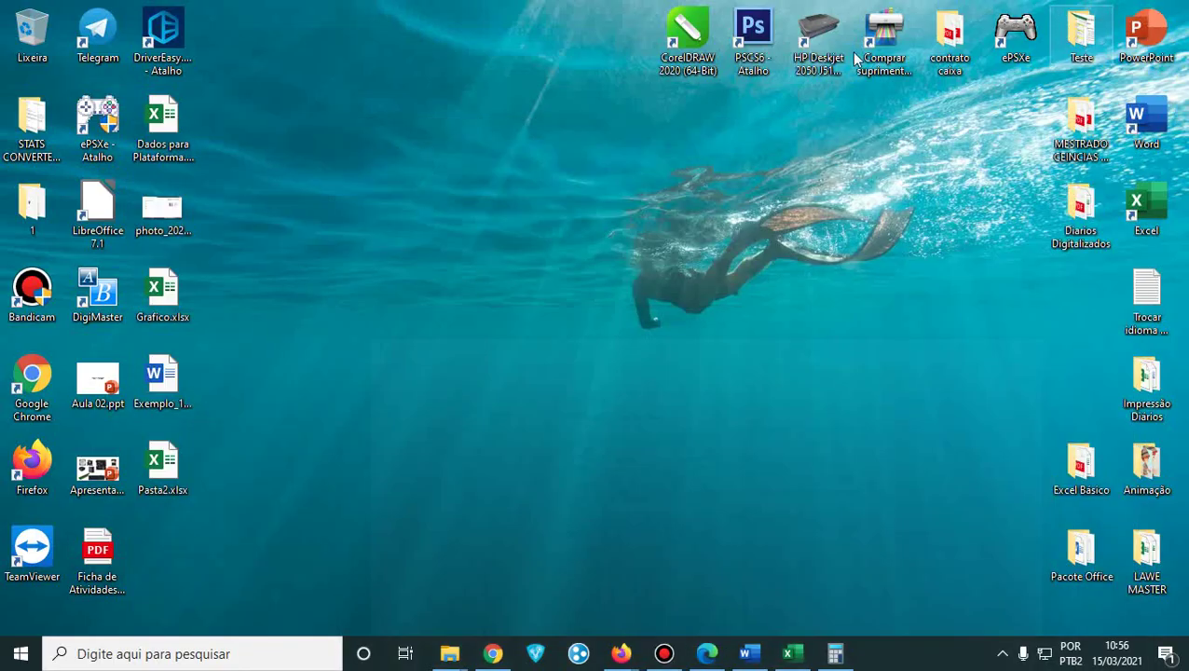
{"action": "left_click_drag", "start_coordinate": [164, 462], "coordinate": [353, 430]}
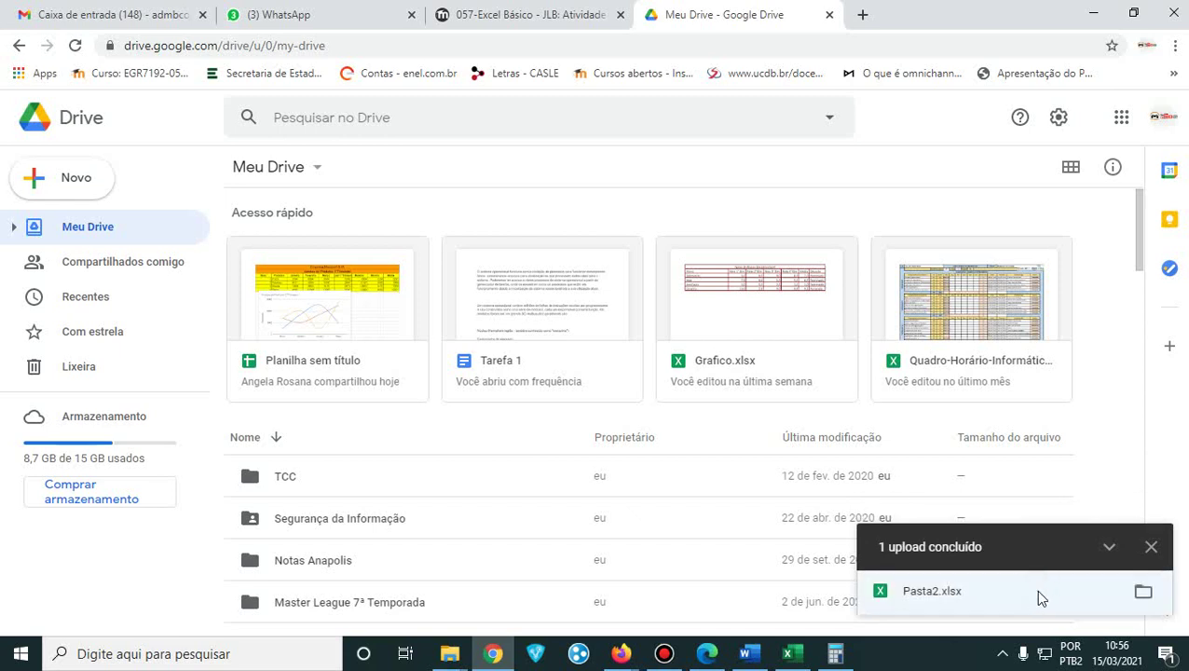
{"action": "left_click", "coordinate": [1040, 597]}
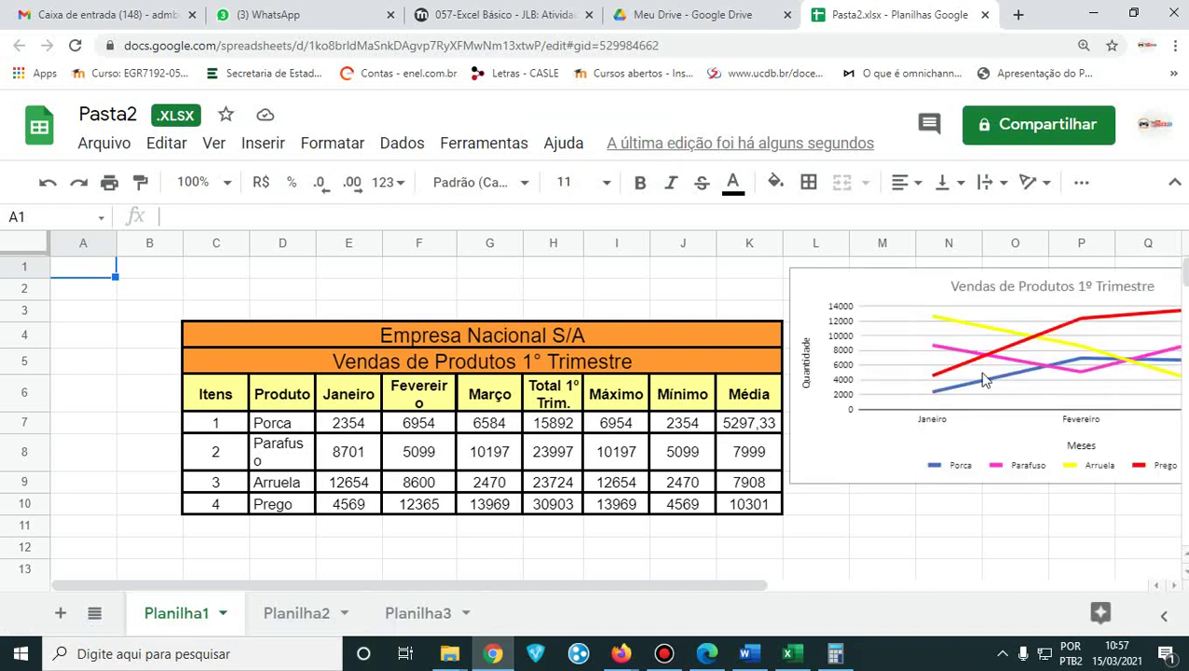
- Widen the Situação column G on Planilha3 so each result fits on one line
{"action": "left_click", "coordinate": [422, 614]}
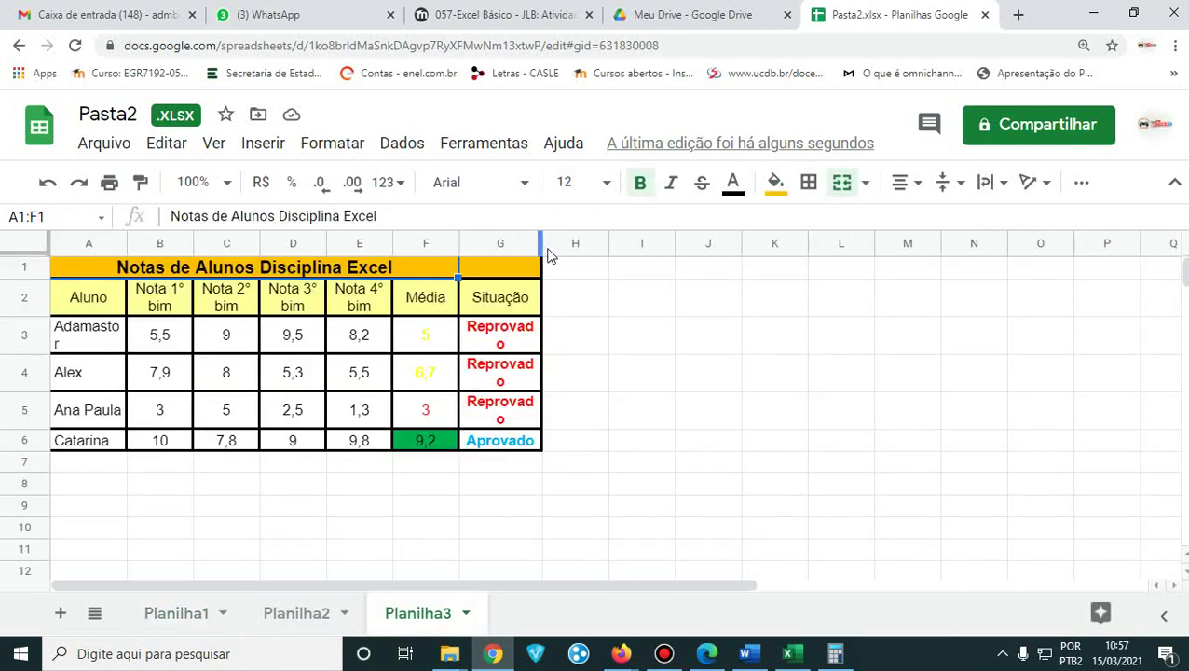
{"action": "left_click_drag", "start_coordinate": [539, 242], "coordinate": [556, 243]}
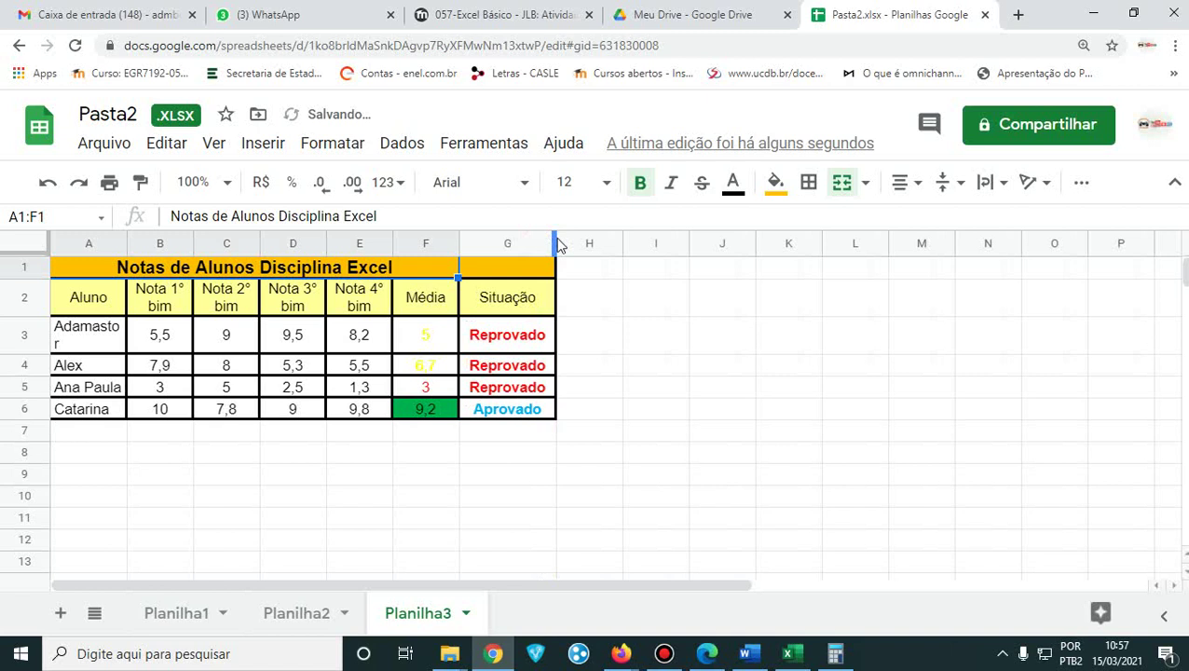
{"action": "left_click", "coordinate": [439, 472]}
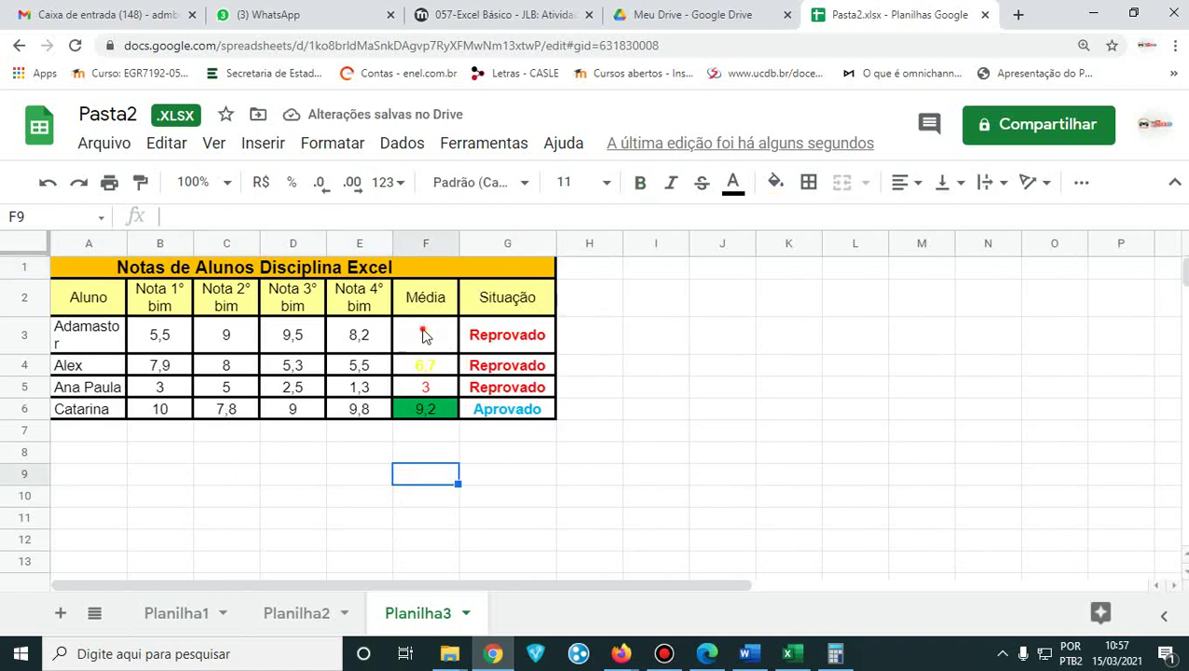
- Open the conditional formatting rules for the range F3:G6
{"action": "left_click_drag", "start_coordinate": [422, 332], "coordinate": [490, 411]}
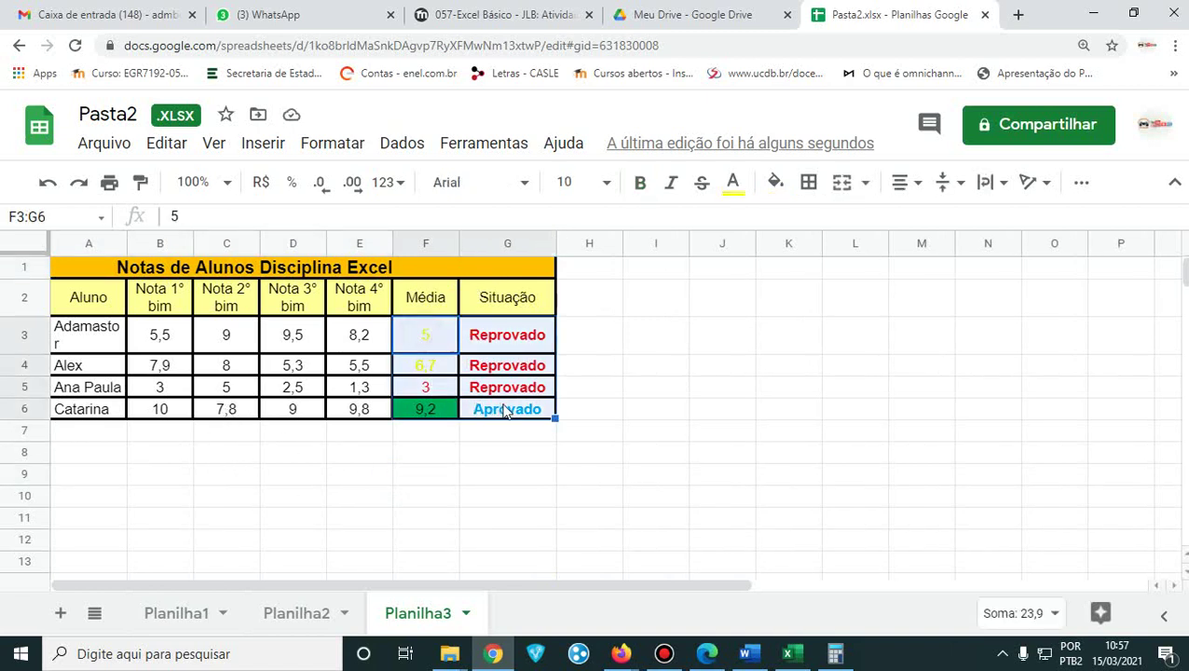
{"action": "left_click", "coordinate": [333, 145]}
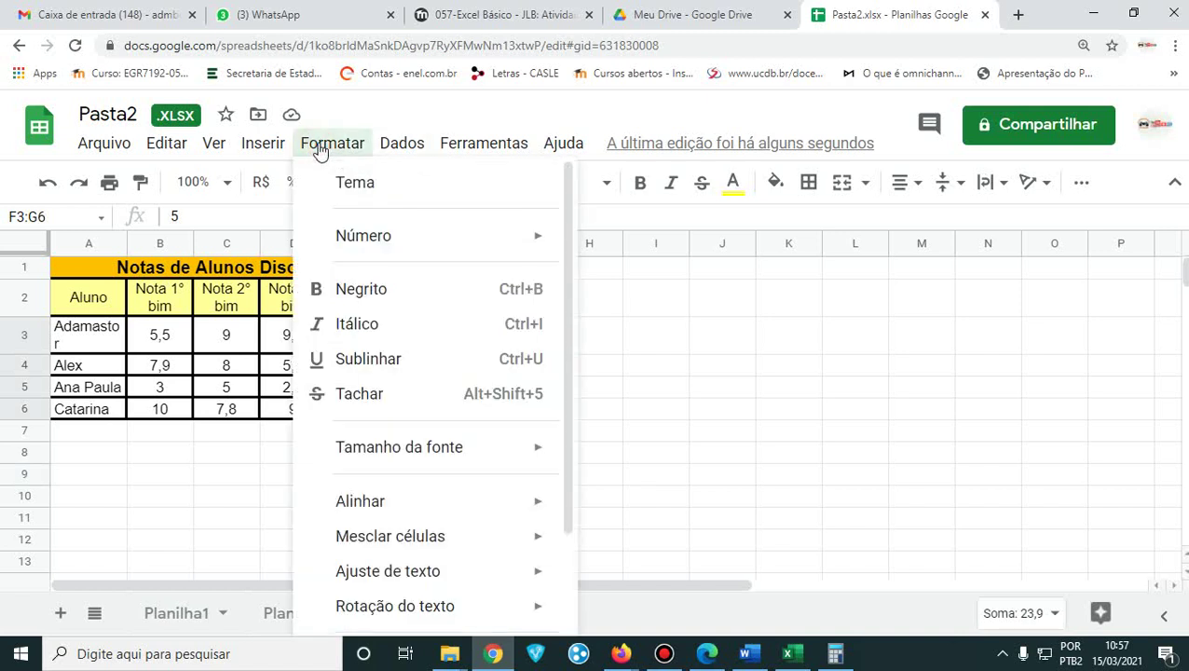
{"action": "mouse_move", "coordinate": [435, 250]}
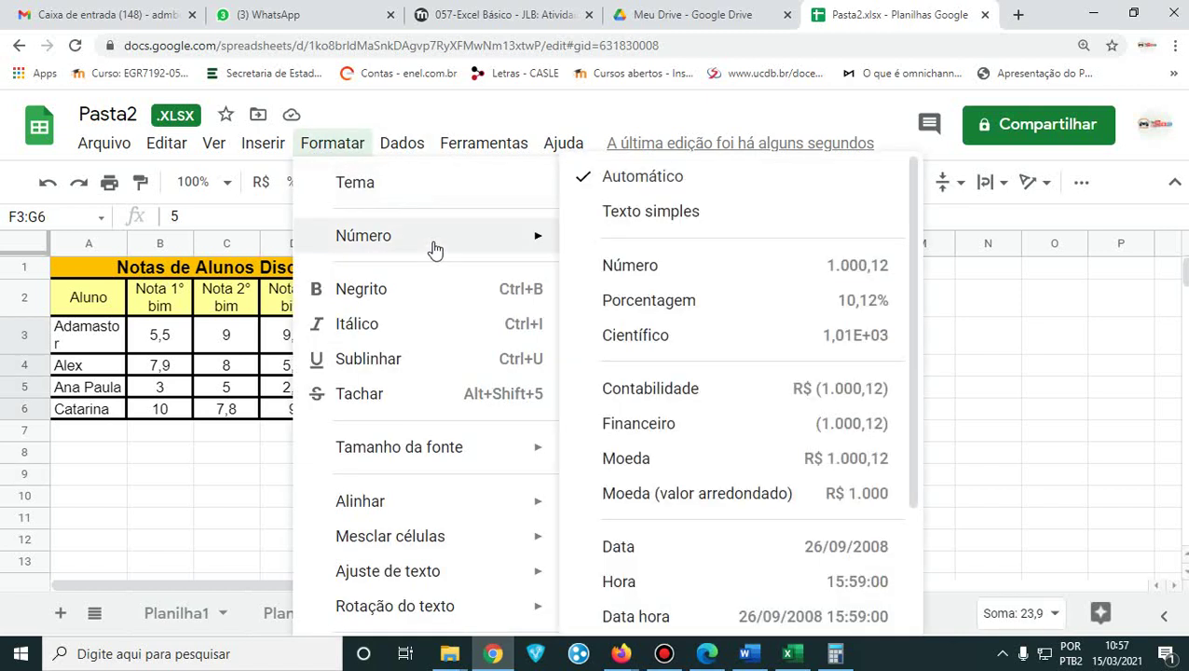
{"action": "scroll", "coordinate": [699, 354], "scroll_direction": "down", "scroll_amount": 2}
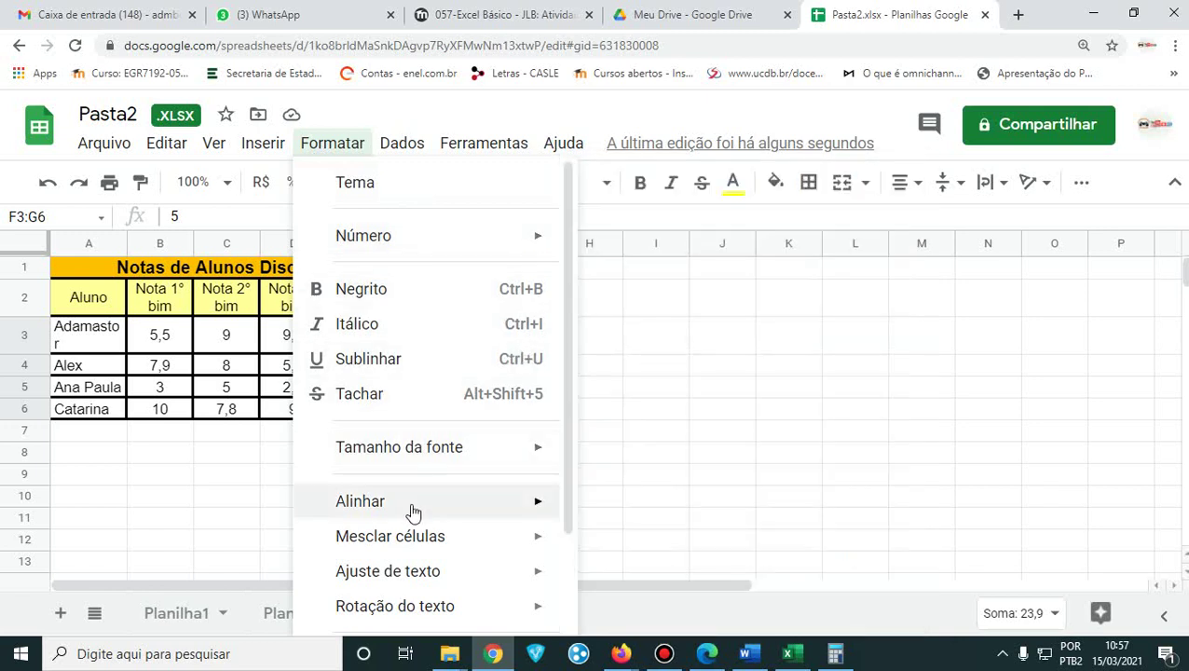
{"action": "mouse_move", "coordinate": [411, 509]}
{"action": "scroll", "coordinate": [413, 513], "scroll_direction": "down", "scroll_amount": 1}
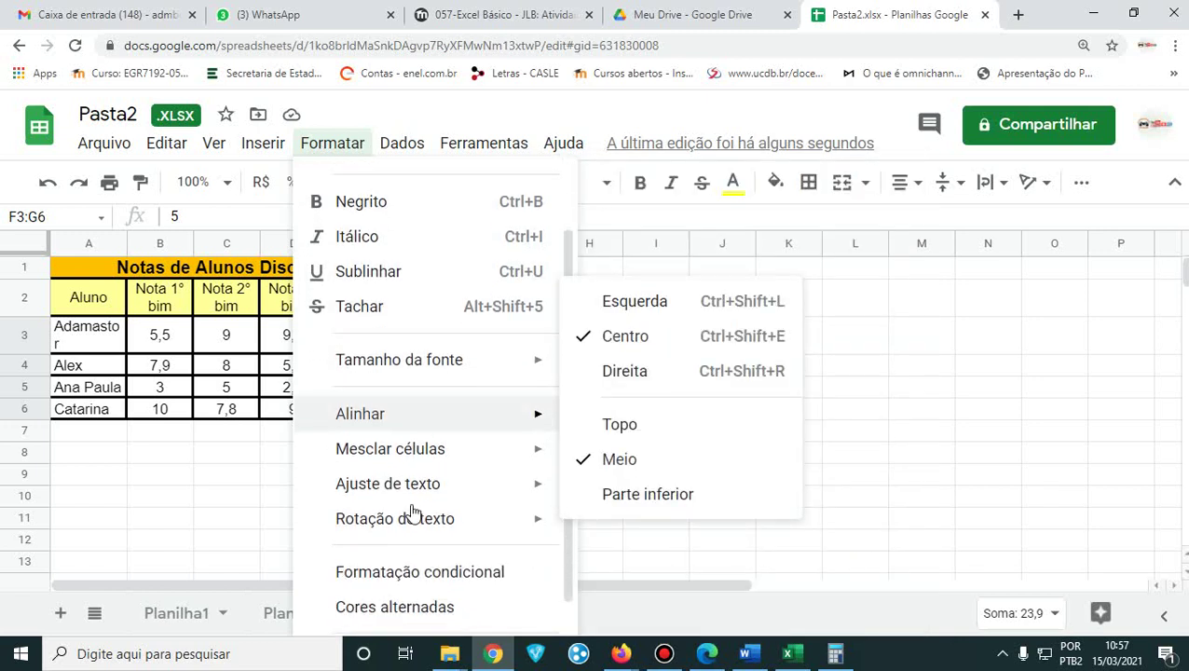
{"action": "left_click", "coordinate": [407, 580]}
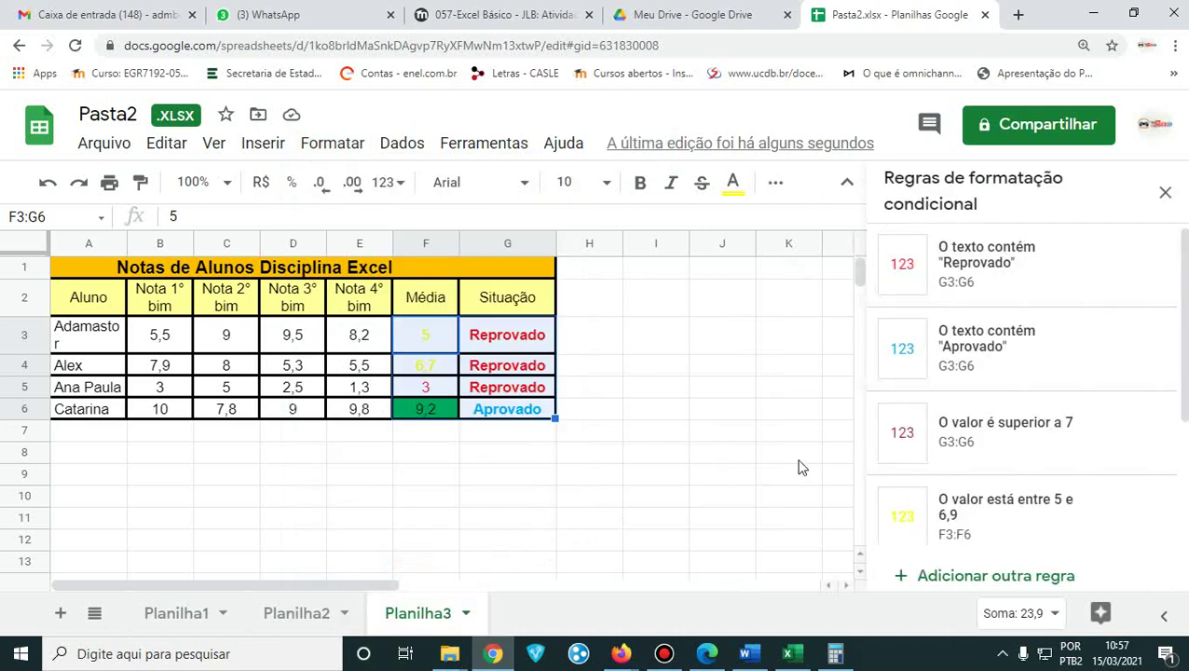
- Review the existing conditional formatting rules and remove all of them from the Média and Situação columns
{"action": "scroll", "coordinate": [935, 382], "scroll_direction": "down", "scroll_amount": 2}
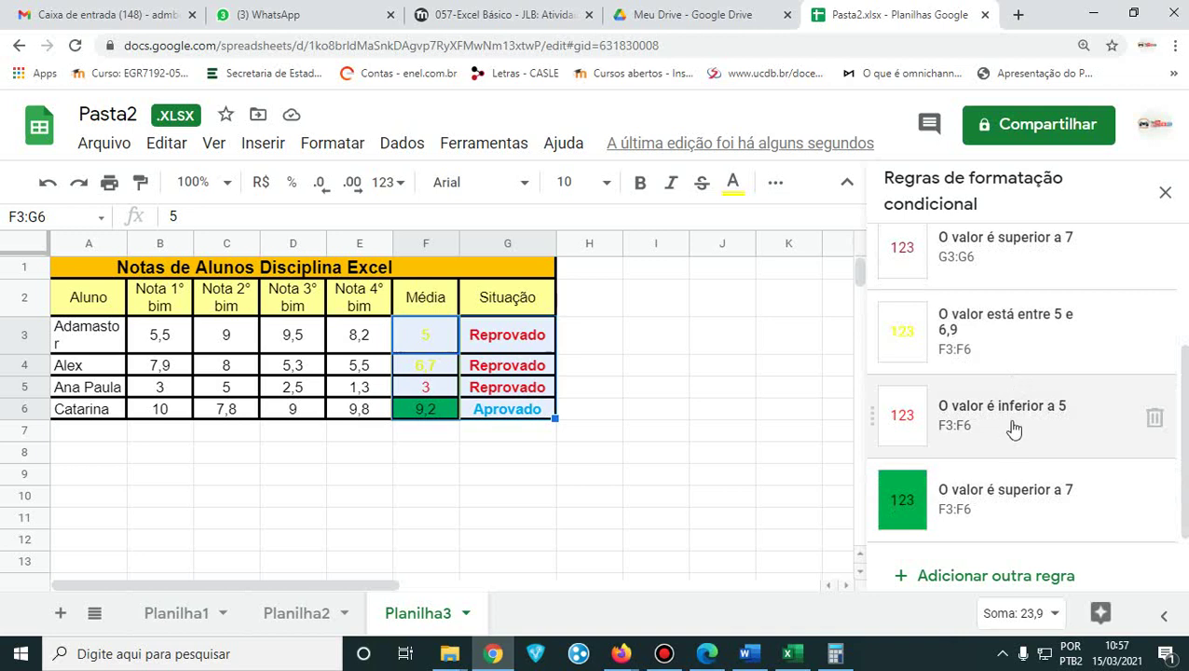
{"action": "scroll", "coordinate": [1014, 431], "scroll_direction": "up", "scroll_amount": 2}
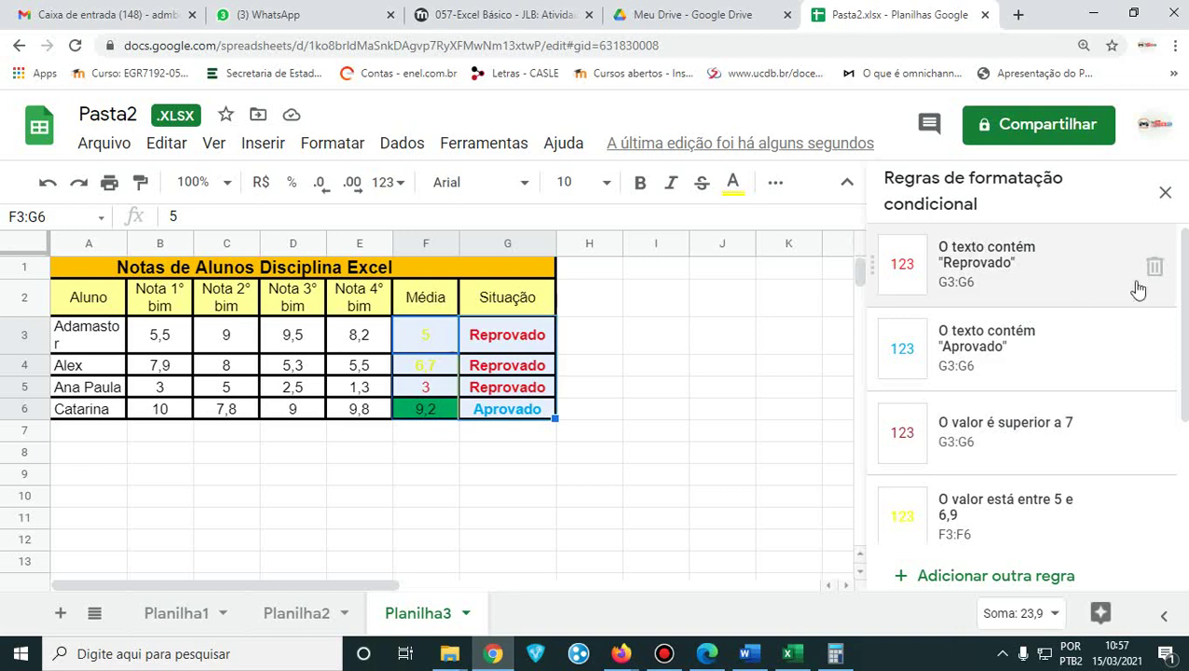
{"action": "left_click", "coordinate": [1154, 268]}
{"action": "left_click", "coordinate": [1153, 269]}
{"action": "left_click", "coordinate": [1154, 269]}
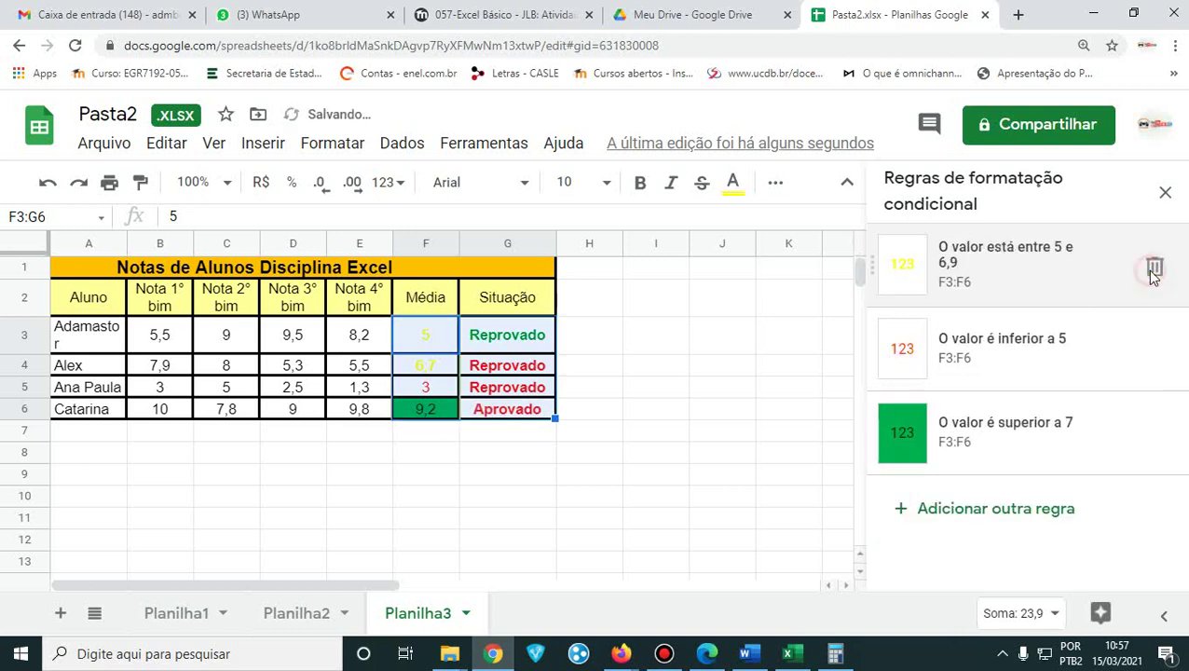
{"action": "left_click", "coordinate": [1154, 269]}
{"action": "left_click", "coordinate": [1154, 268]}
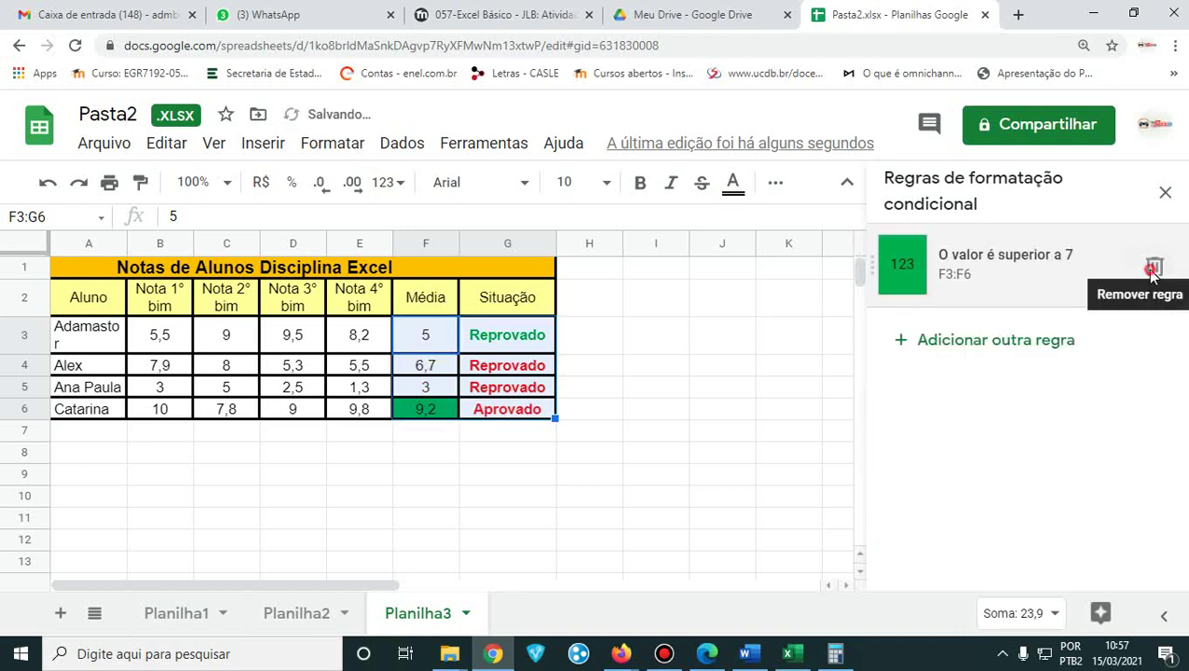
{"action": "left_click", "coordinate": [1153, 269]}
{"action": "left_click", "coordinate": [632, 369]}
- Create a conditional formatting rule for the Situação results in G3:G6 with the condition "O texto contém" Aprovado
{"action": "left_click", "coordinate": [492, 341]}
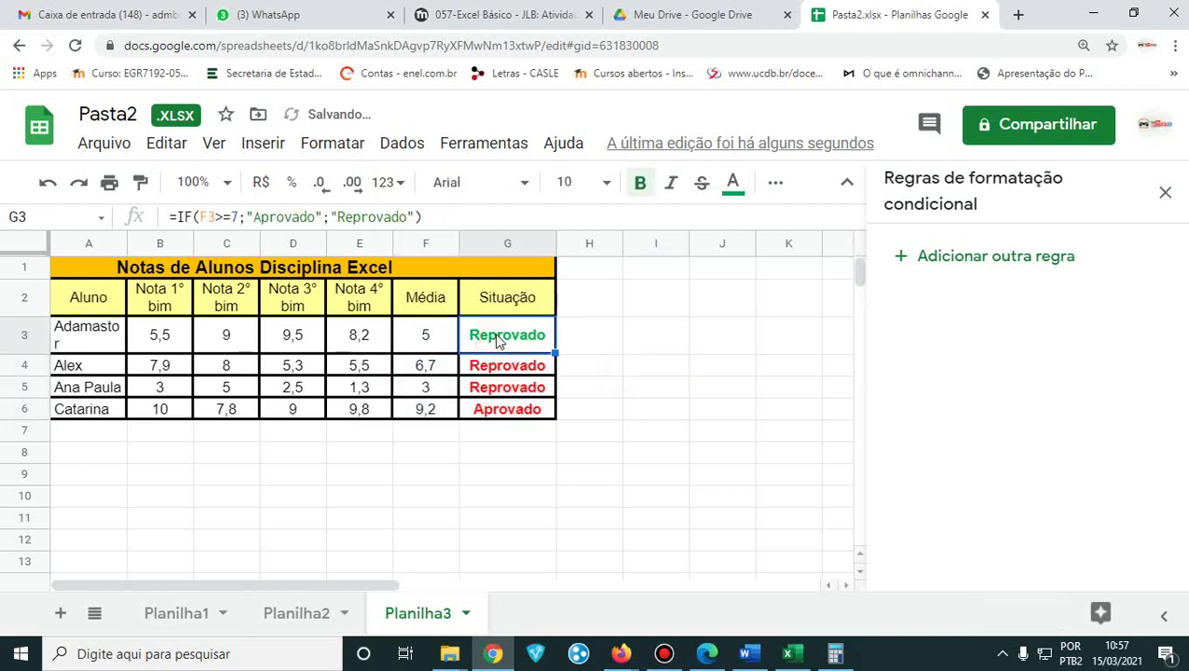
{"action": "left_click_drag", "start_coordinate": [491, 341], "coordinate": [500, 413]}
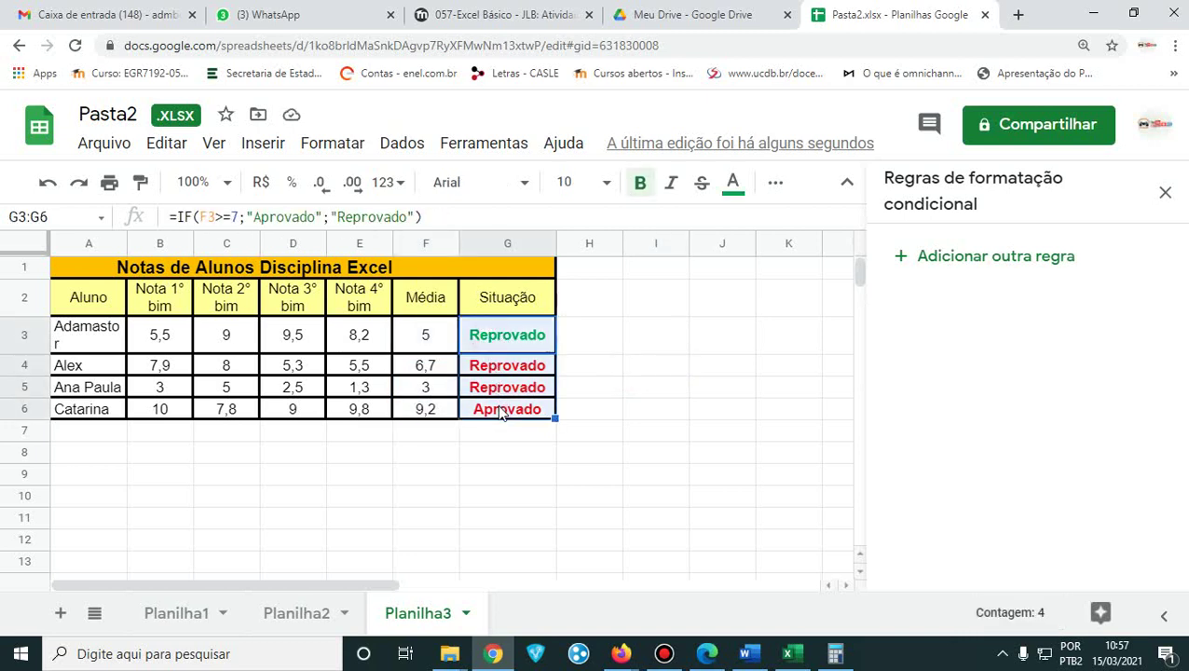
{"action": "left_click", "coordinate": [336, 149]}
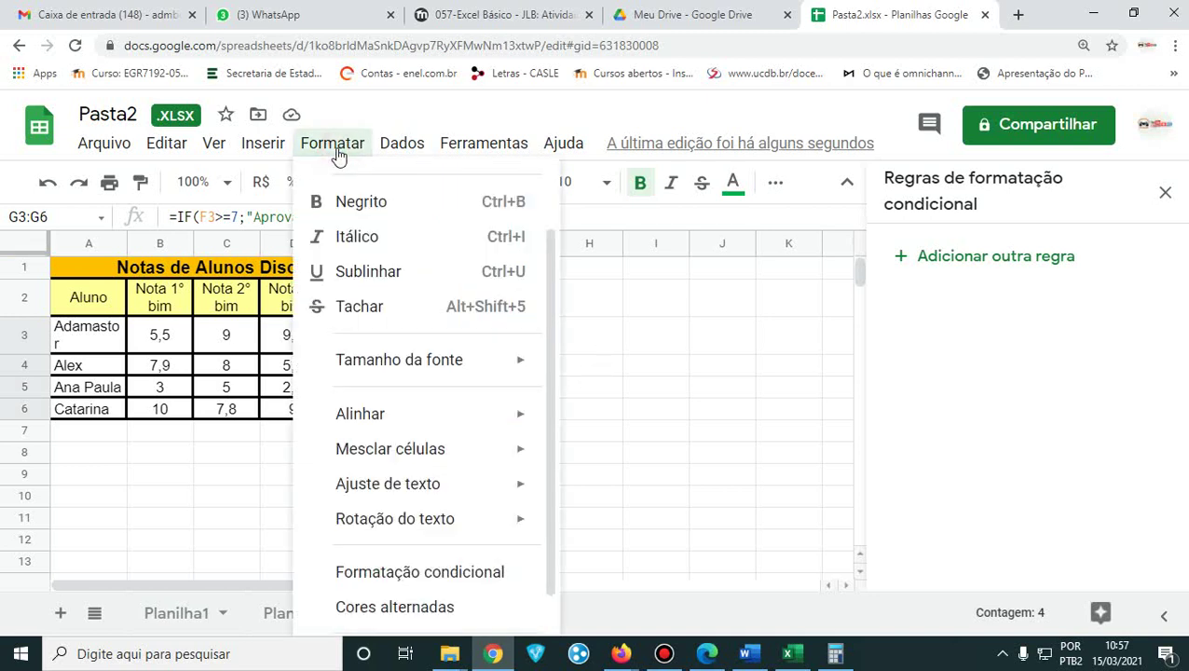
{"action": "scroll", "coordinate": [394, 455], "scroll_direction": "down", "scroll_amount": 1}
{"action": "left_click", "coordinate": [457, 540]}
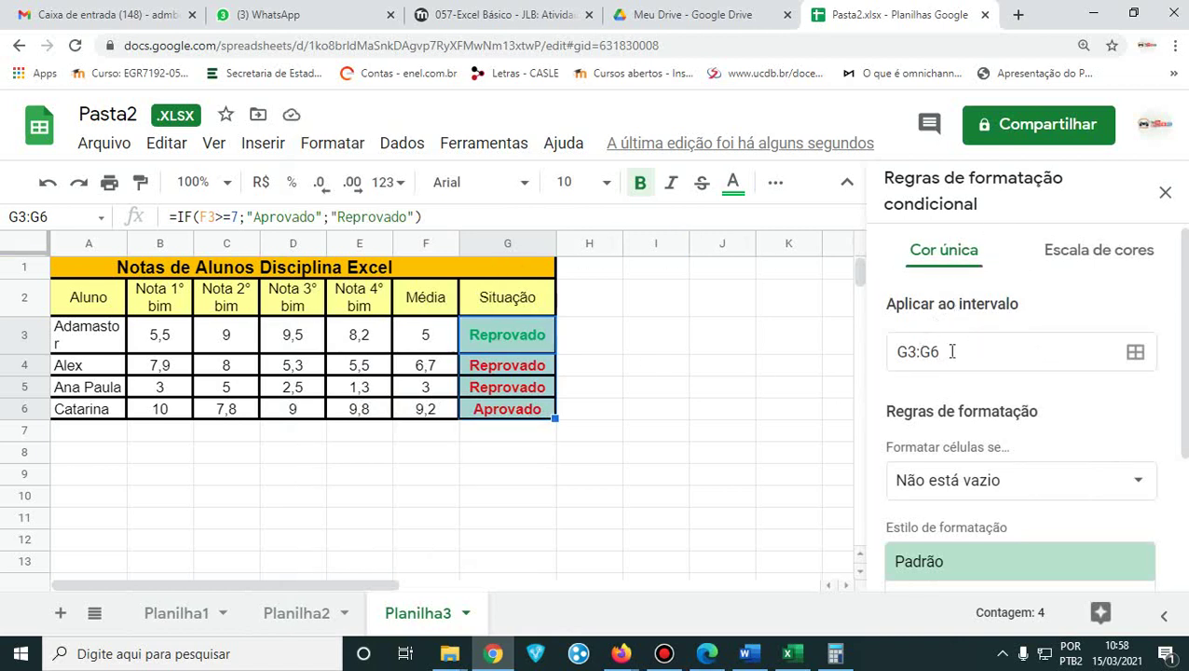
{"action": "left_click_drag", "start_coordinate": [952, 352], "coordinate": [892, 352]}
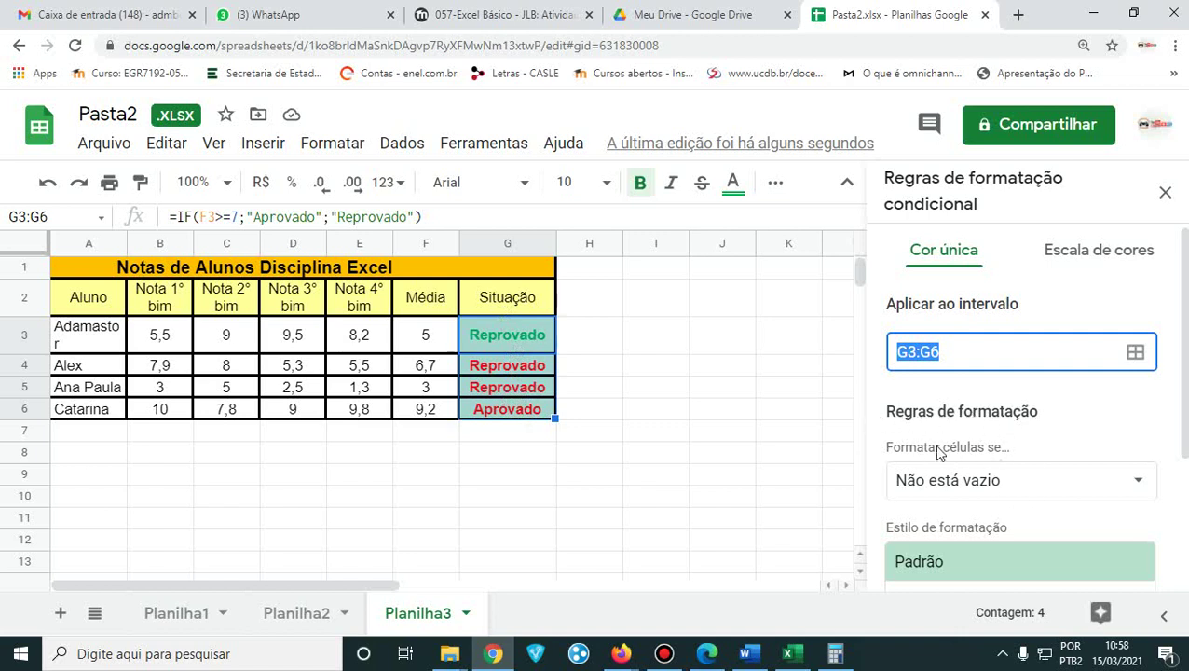
{"action": "left_click", "coordinate": [977, 483]}
{"action": "scroll", "coordinate": [980, 480], "scroll_direction": "down", "scroll_amount": 2}
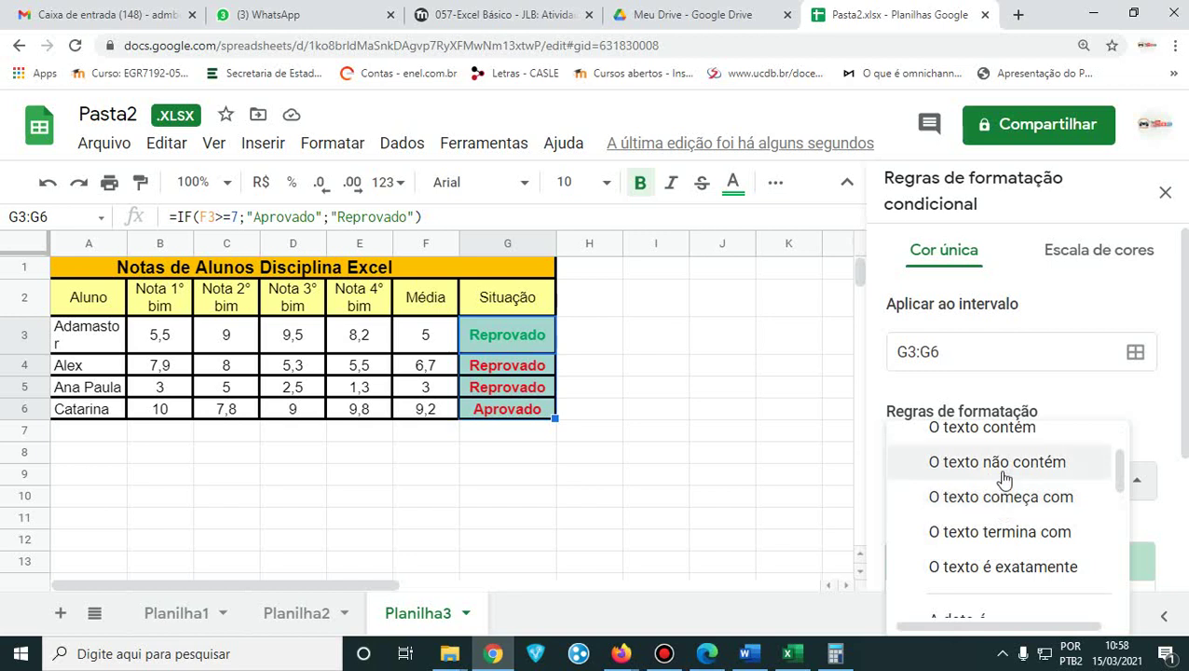
{"action": "left_click", "coordinate": [994, 436]}
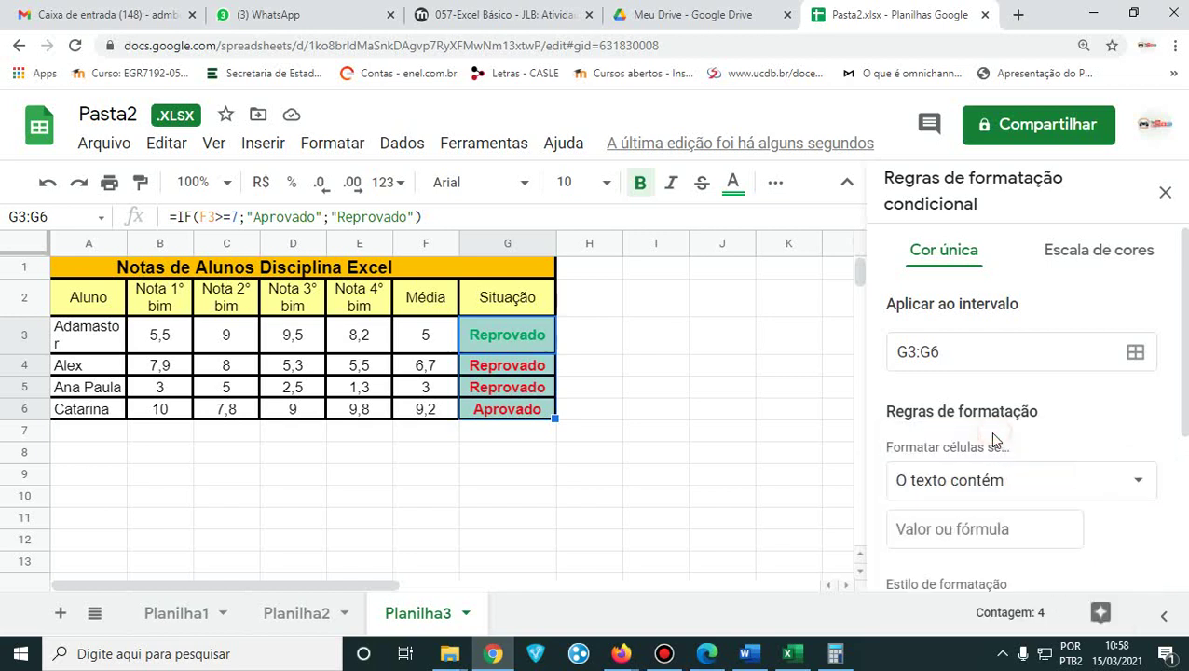
{"action": "left_click", "coordinate": [966, 534]}
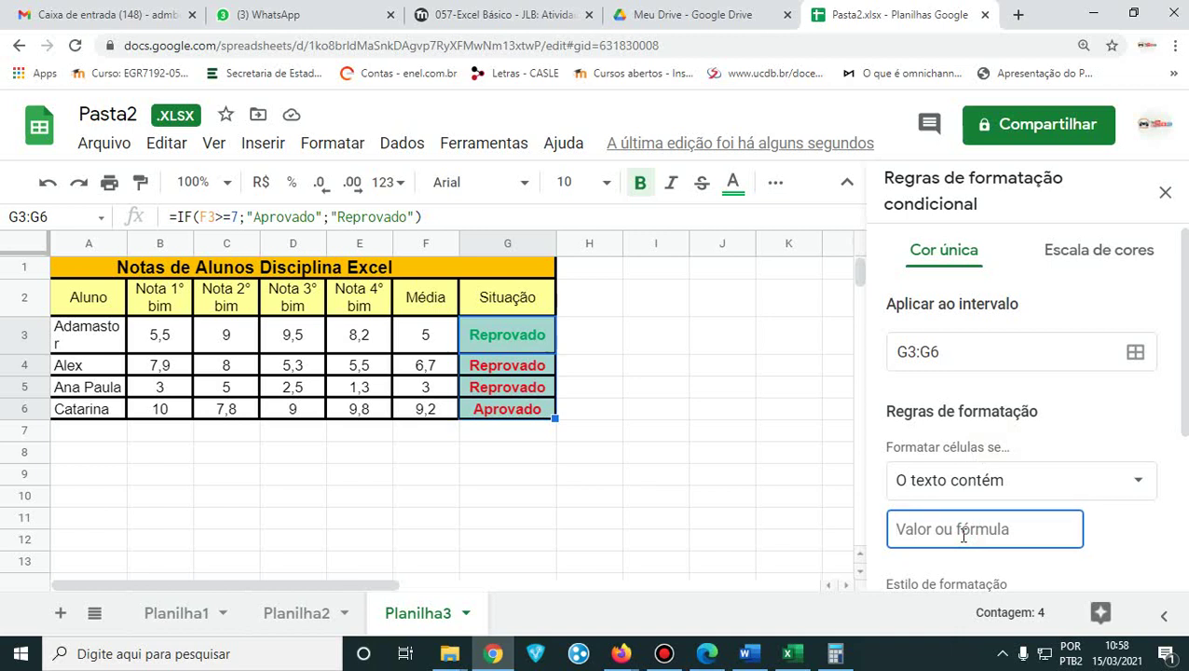
{"action": "type", "text": "Aprovado"}
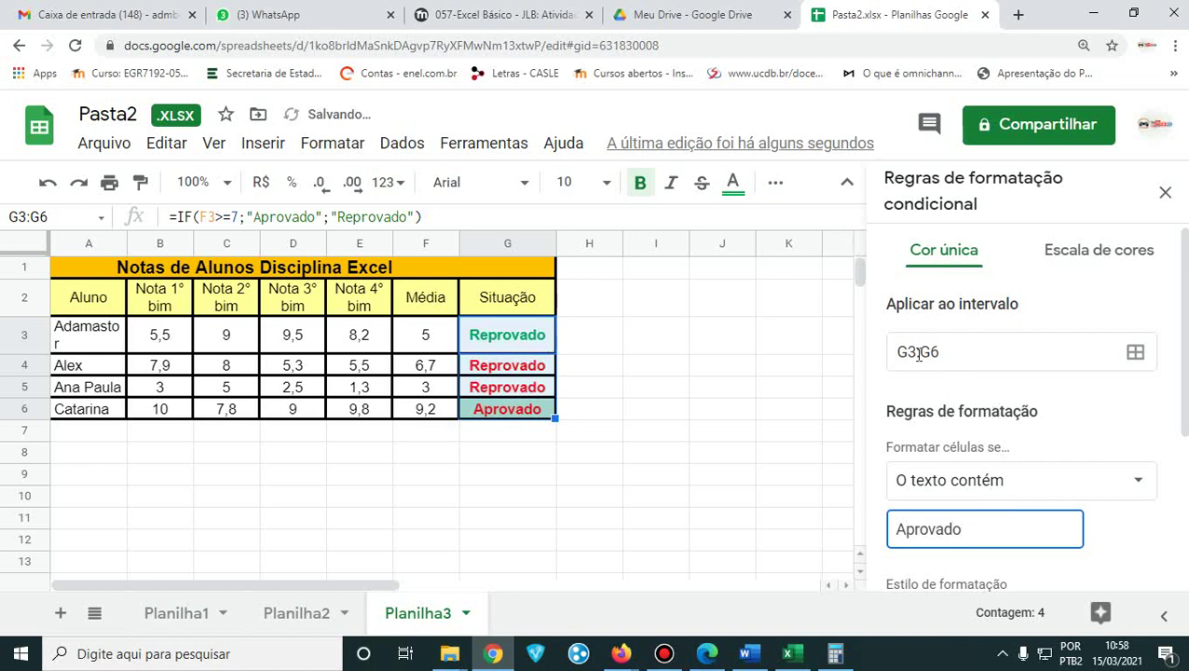
{"action": "left_click_drag", "start_coordinate": [947, 351], "coordinate": [894, 355]}
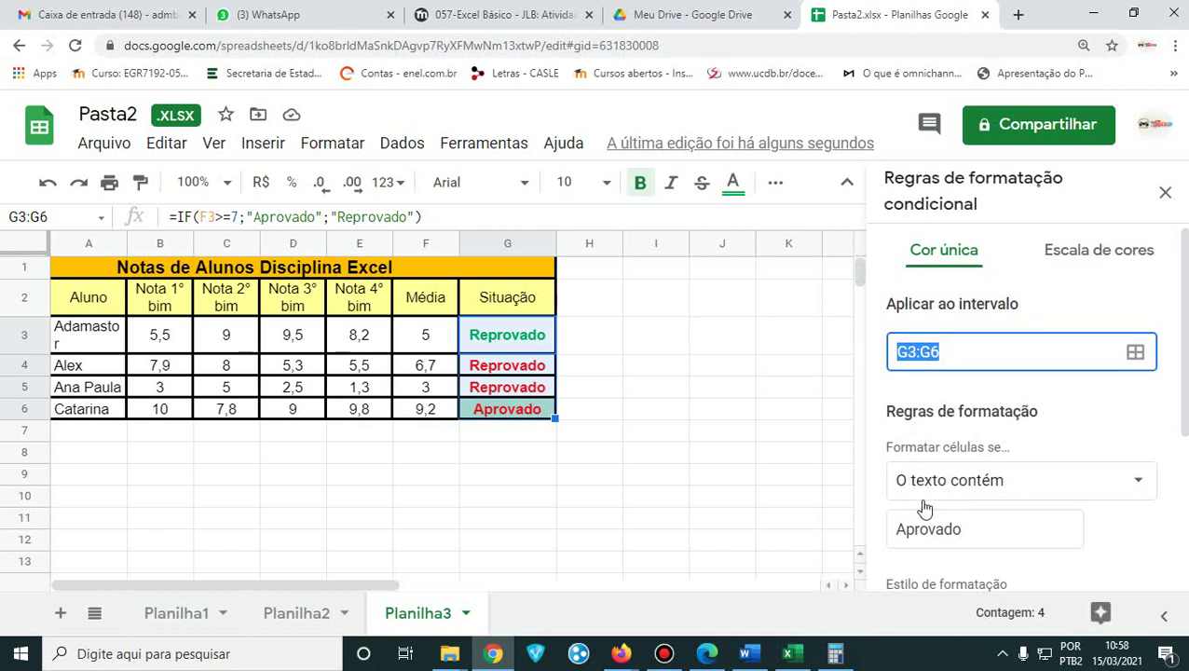
{"action": "left_click_drag", "start_coordinate": [984, 534], "coordinate": [836, 546]}
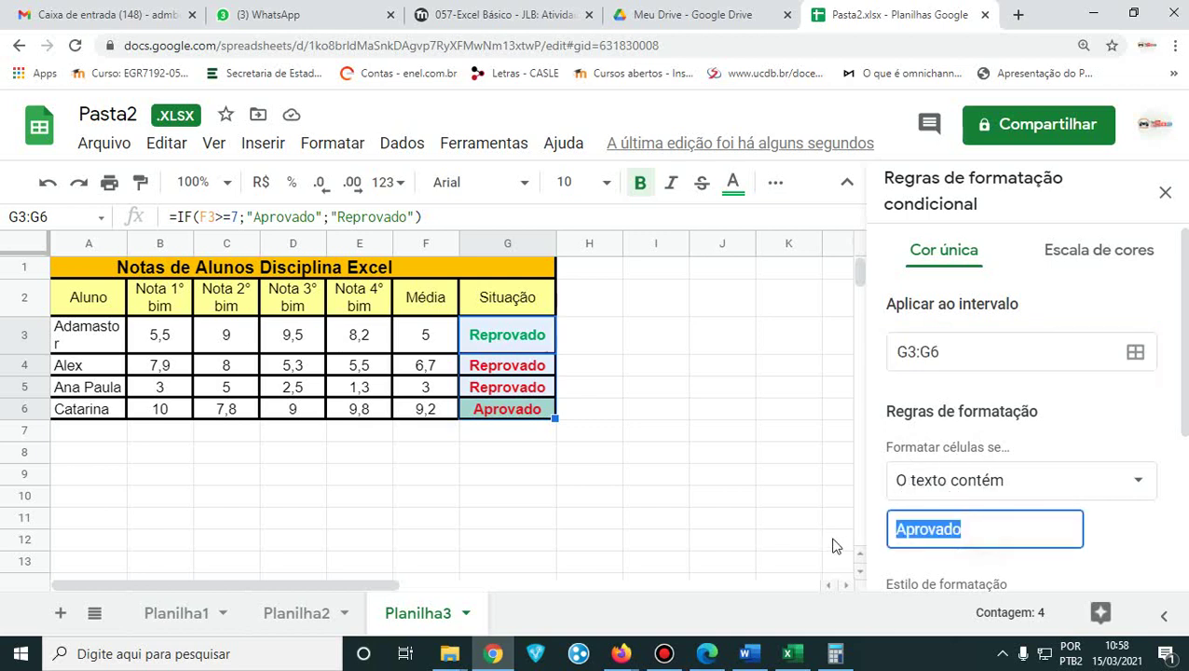
- Format the Aprovado rule with bold black text on a blue fill and save it
{"action": "scroll", "coordinate": [850, 463], "scroll_direction": "down", "scroll_amount": 1}
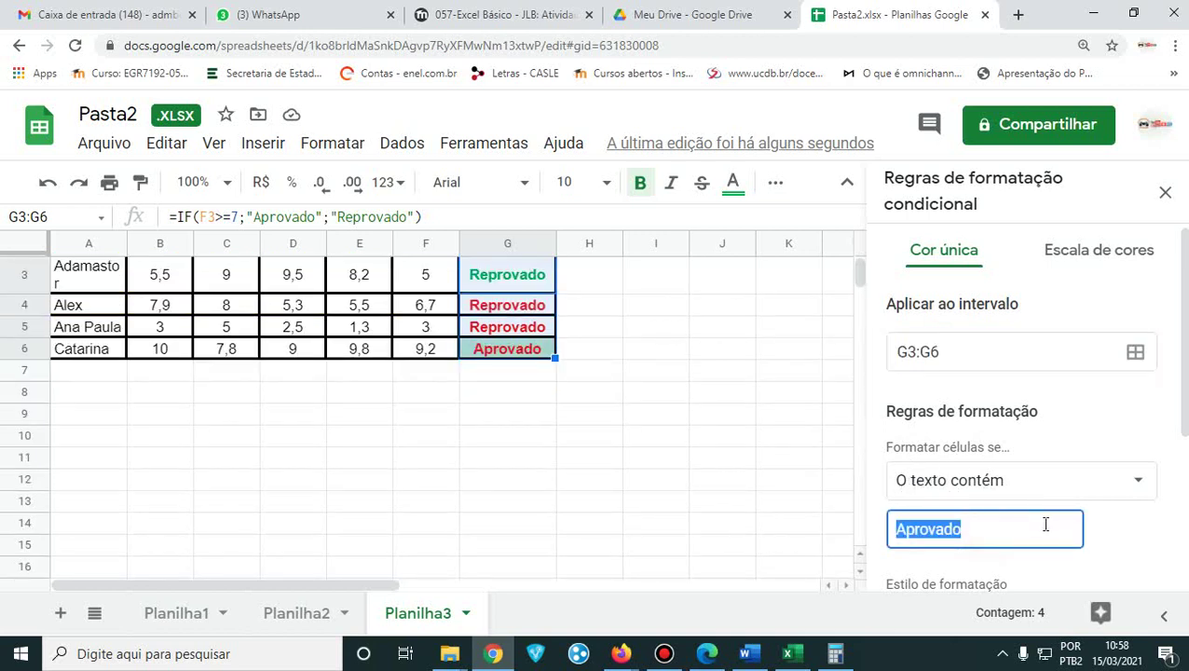
{"action": "scroll", "coordinate": [1146, 494], "scroll_direction": "down", "scroll_amount": 2}
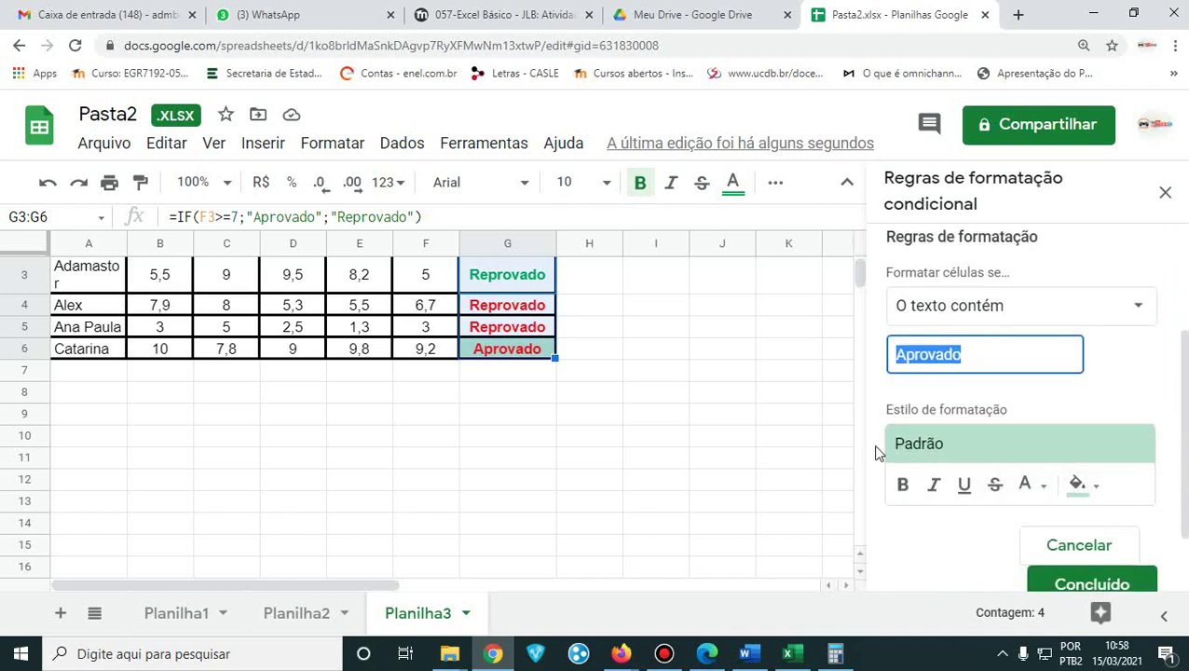
{"action": "scroll", "coordinate": [700, 407], "scroll_direction": "up", "scroll_amount": 1}
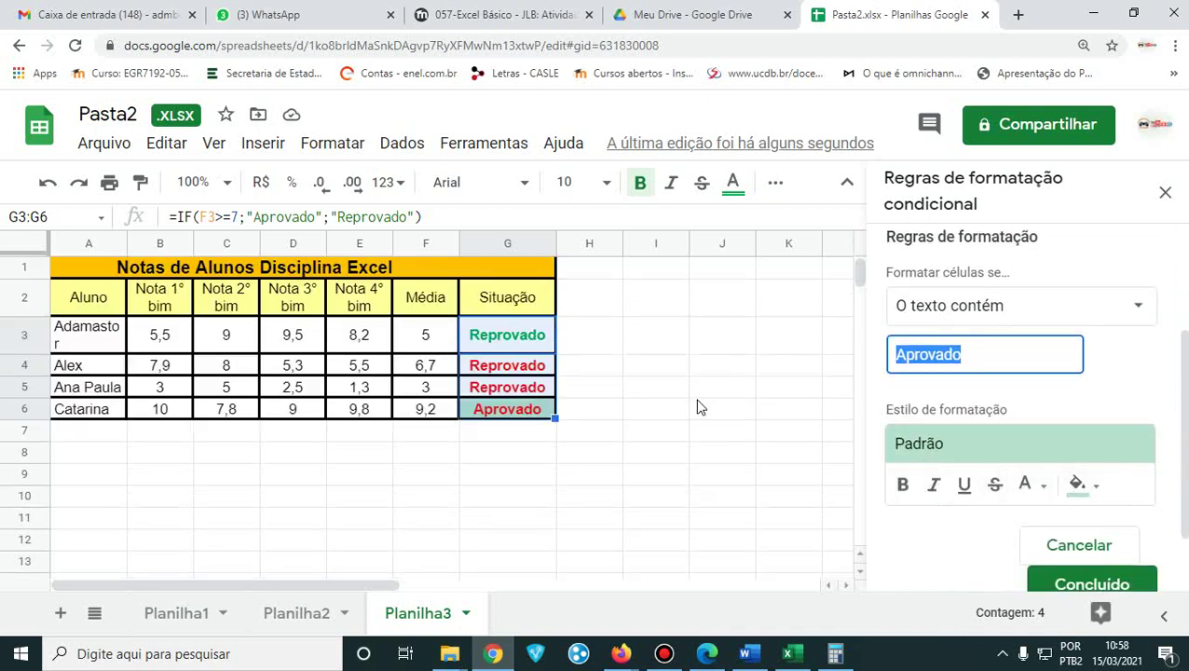
{"action": "left_click", "coordinate": [902, 489]}
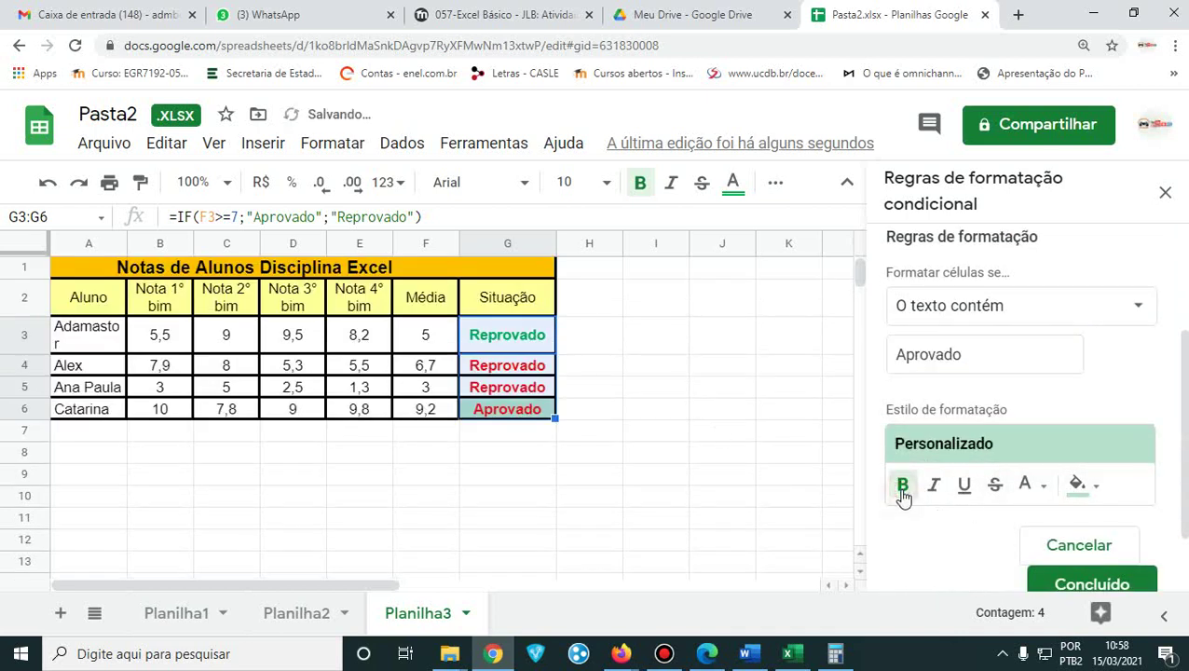
{"action": "left_click", "coordinate": [1044, 494]}
{"action": "left_click", "coordinate": [1046, 500]}
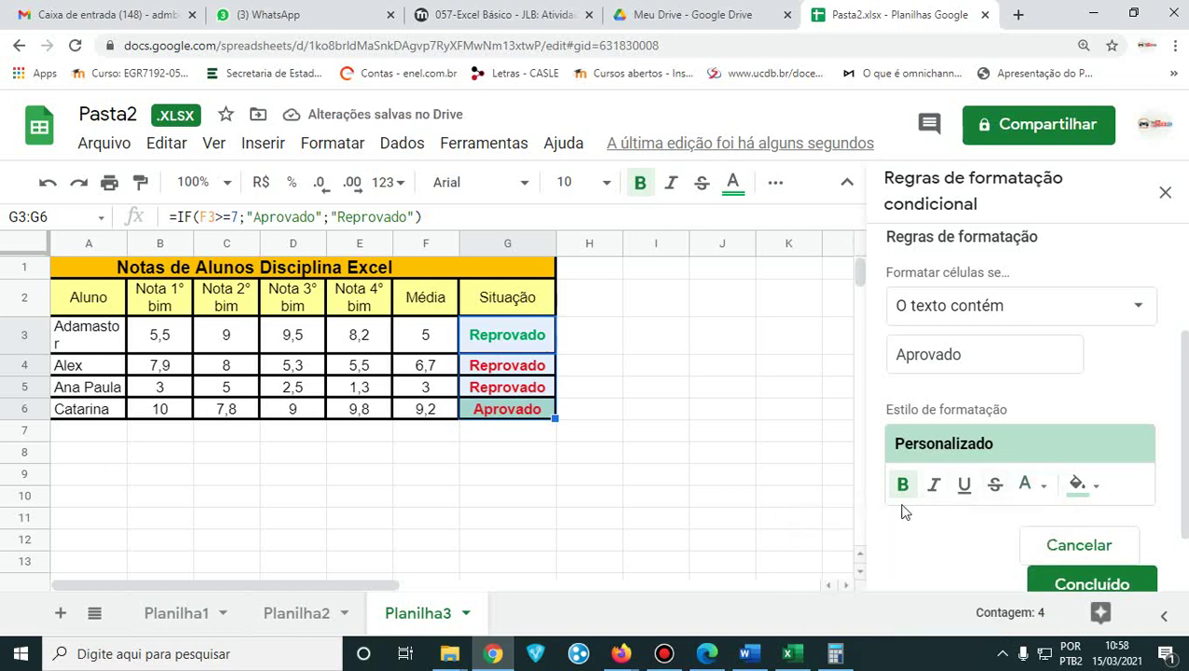
{"action": "left_click", "coordinate": [1042, 495]}
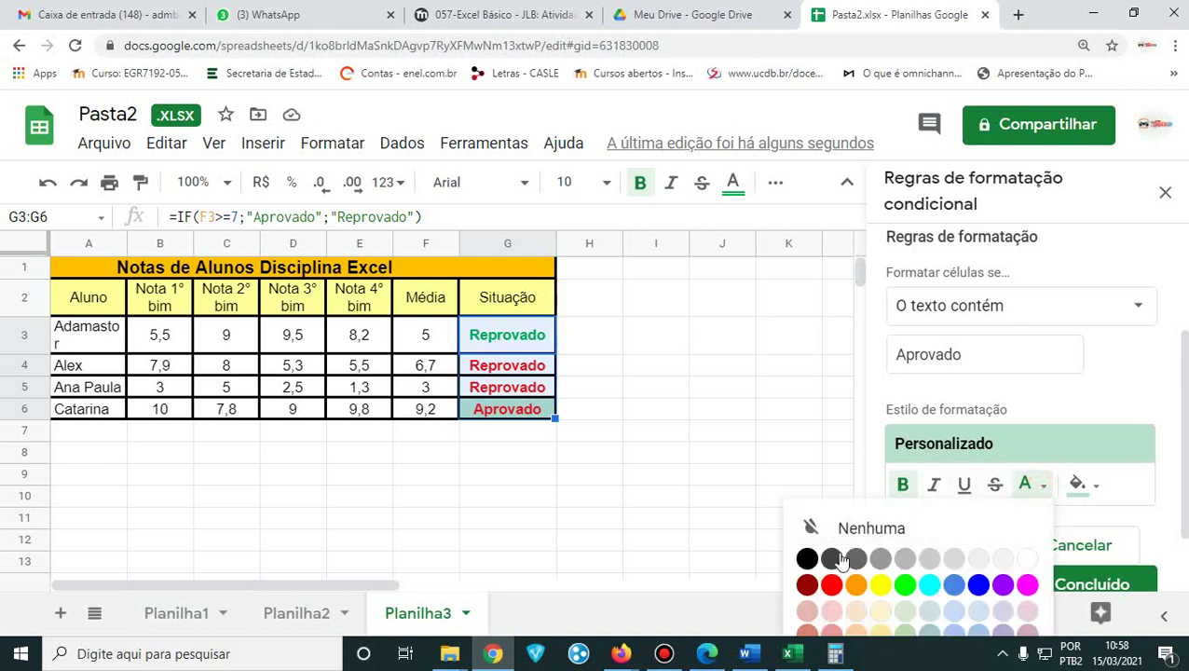
{"action": "left_click", "coordinate": [807, 558]}
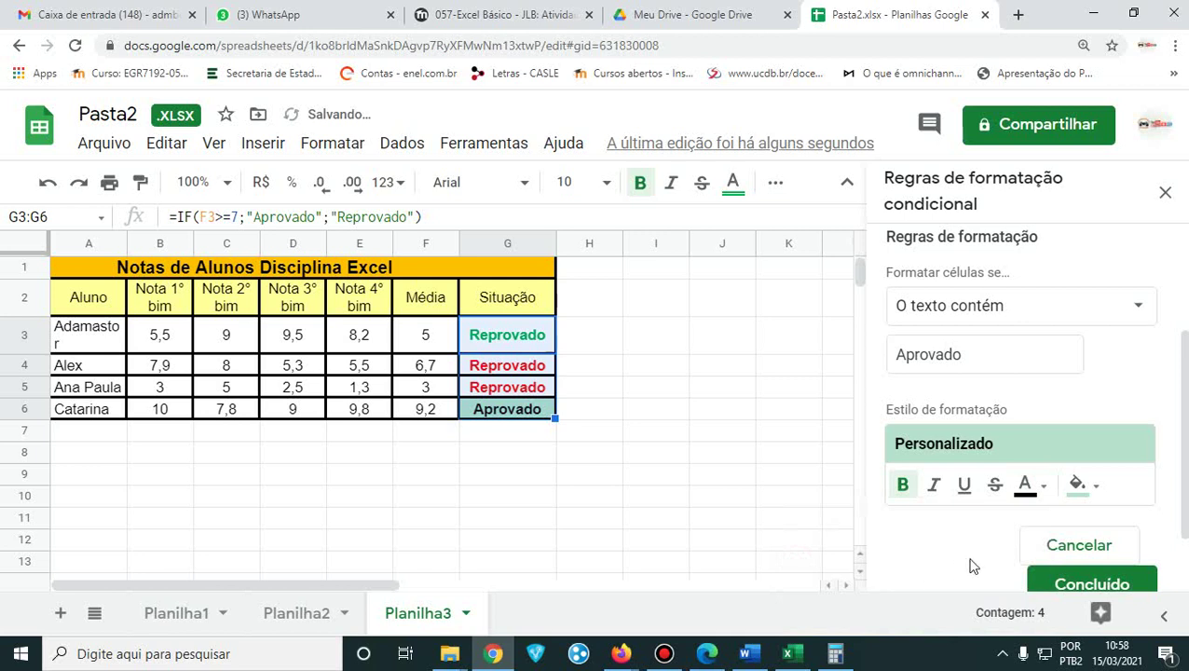
{"action": "left_click", "coordinate": [1095, 491]}
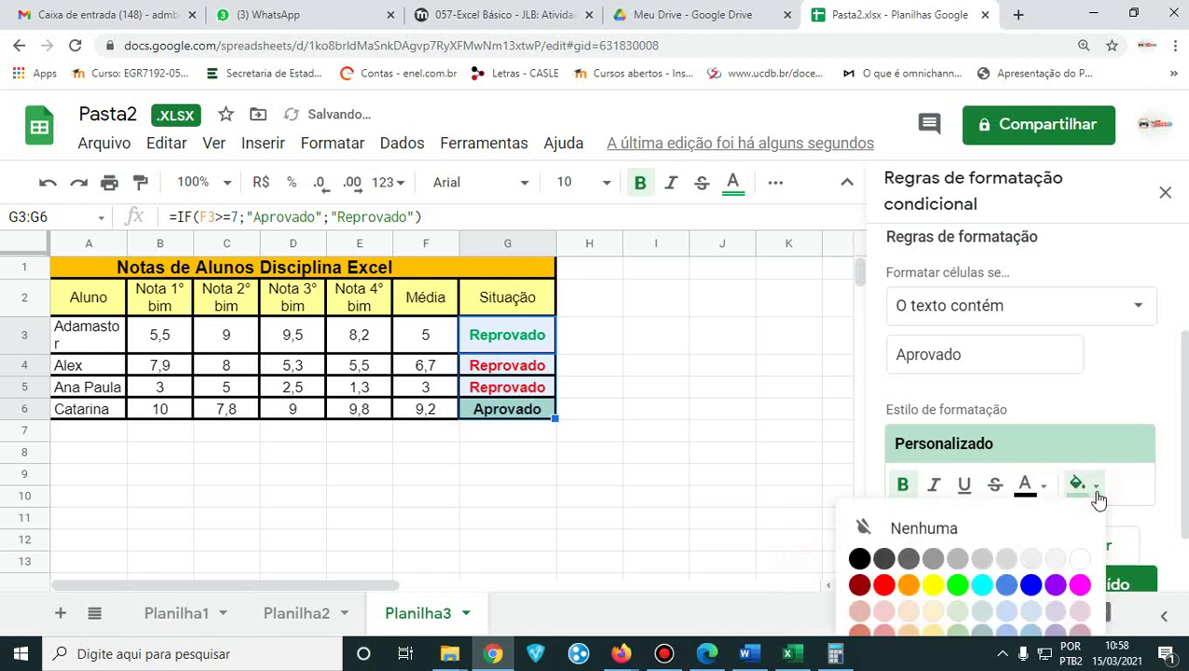
{"action": "left_click", "coordinate": [1036, 584]}
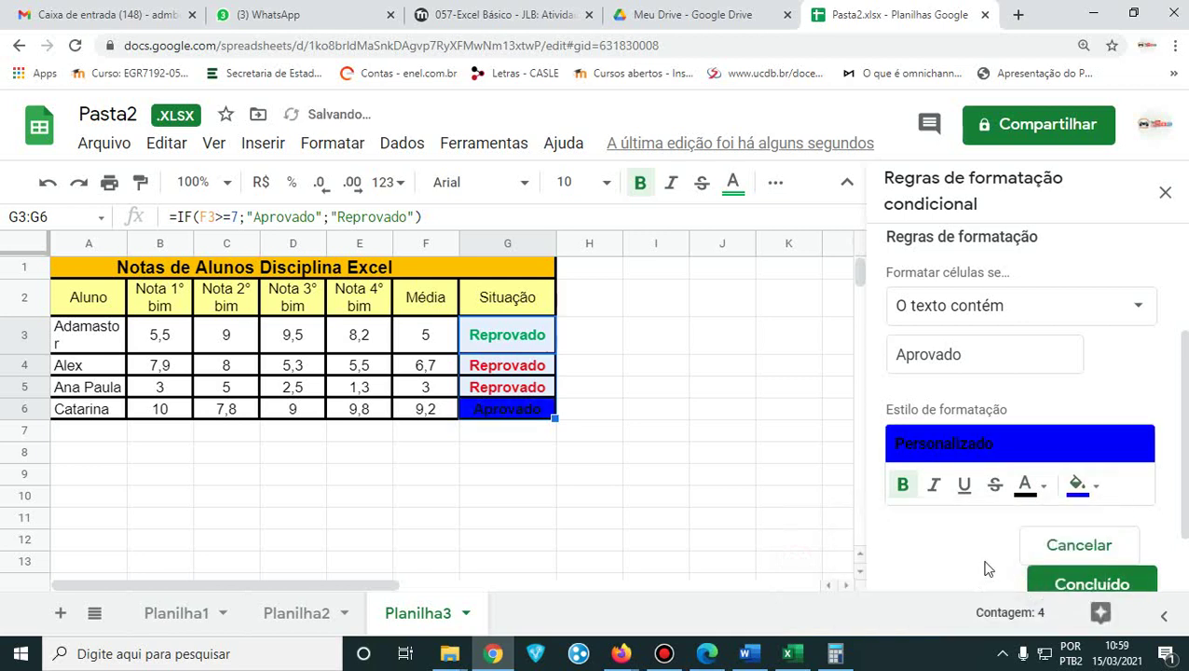
{"action": "scroll", "coordinate": [988, 569], "scroll_direction": "down", "scroll_amount": 2}
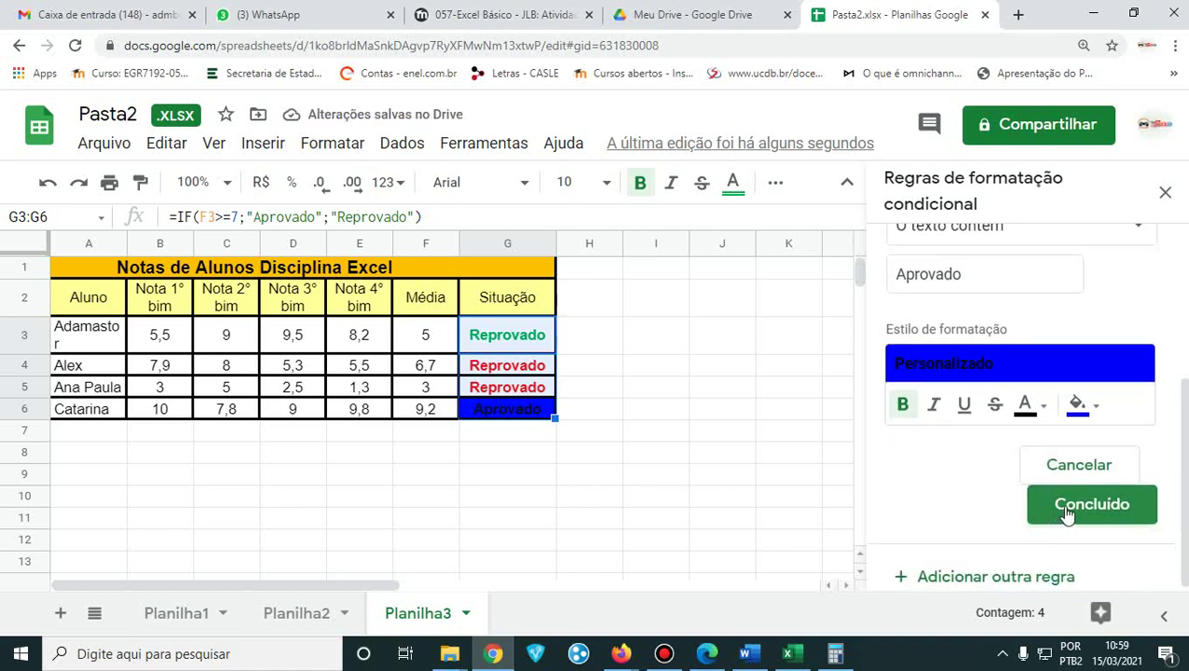
{"action": "left_click", "coordinate": [1081, 508]}
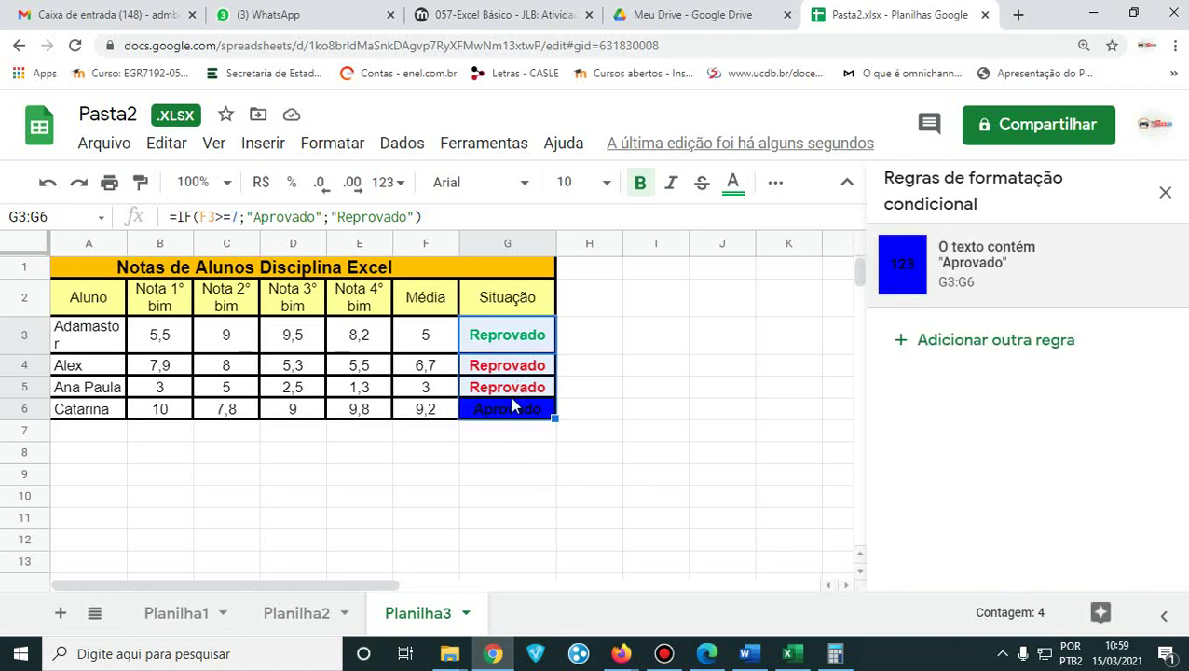
- Add another conditional formatting rule for G3:G6 and set its condition type to "O texto contém"
{"action": "left_click", "coordinate": [508, 452]}
{"action": "left_click", "coordinate": [495, 414]}
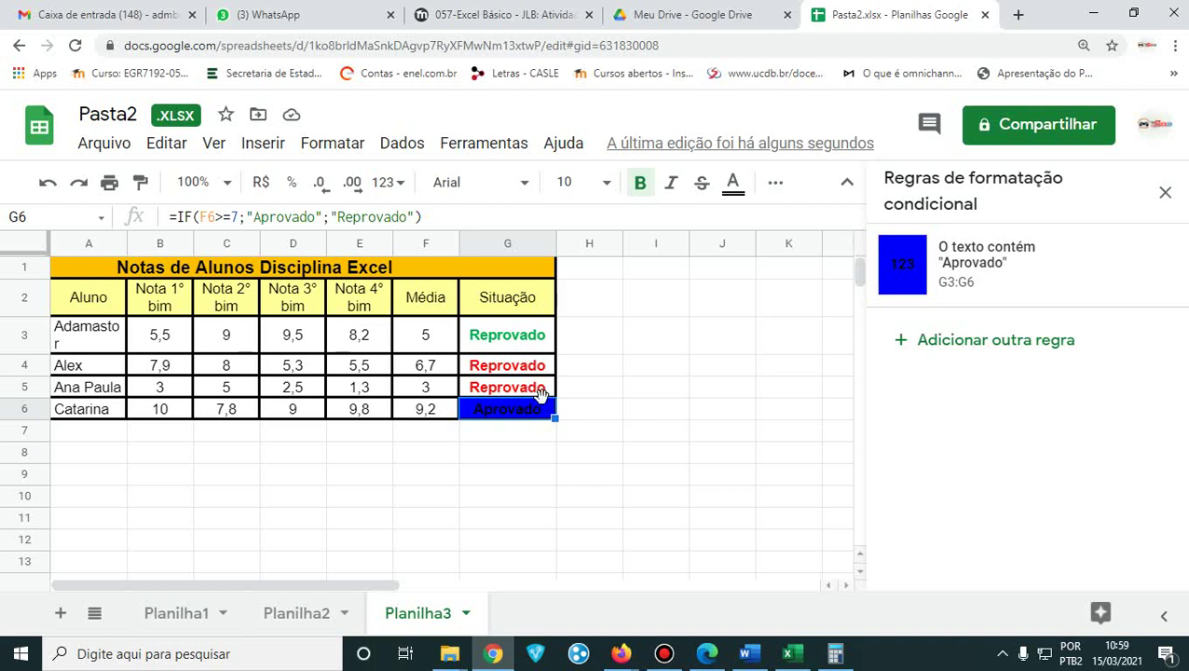
{"action": "left_click", "coordinate": [517, 338]}
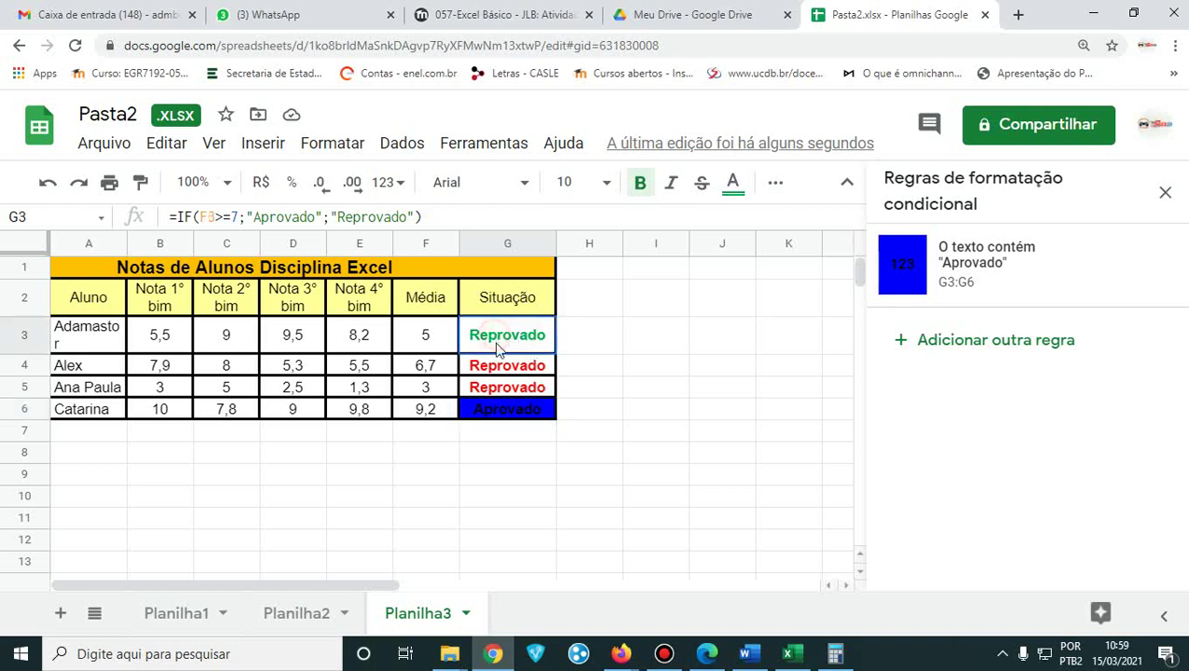
{"action": "left_click_drag", "start_coordinate": [498, 348], "coordinate": [522, 410]}
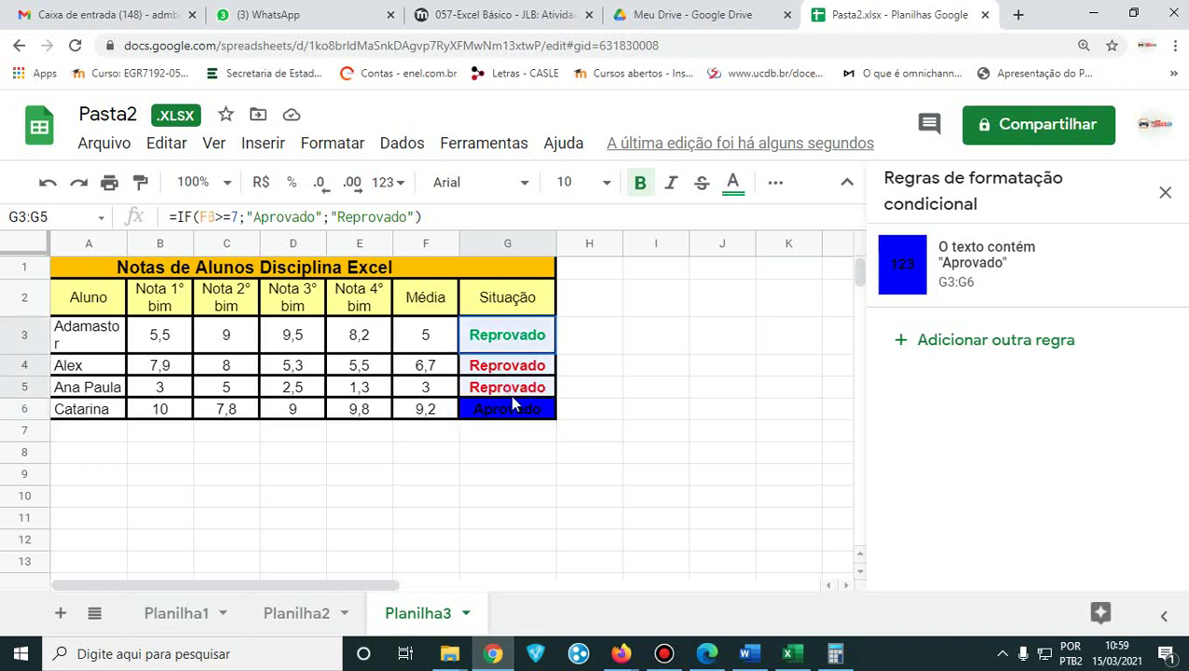
{"action": "left_click", "coordinate": [974, 343]}
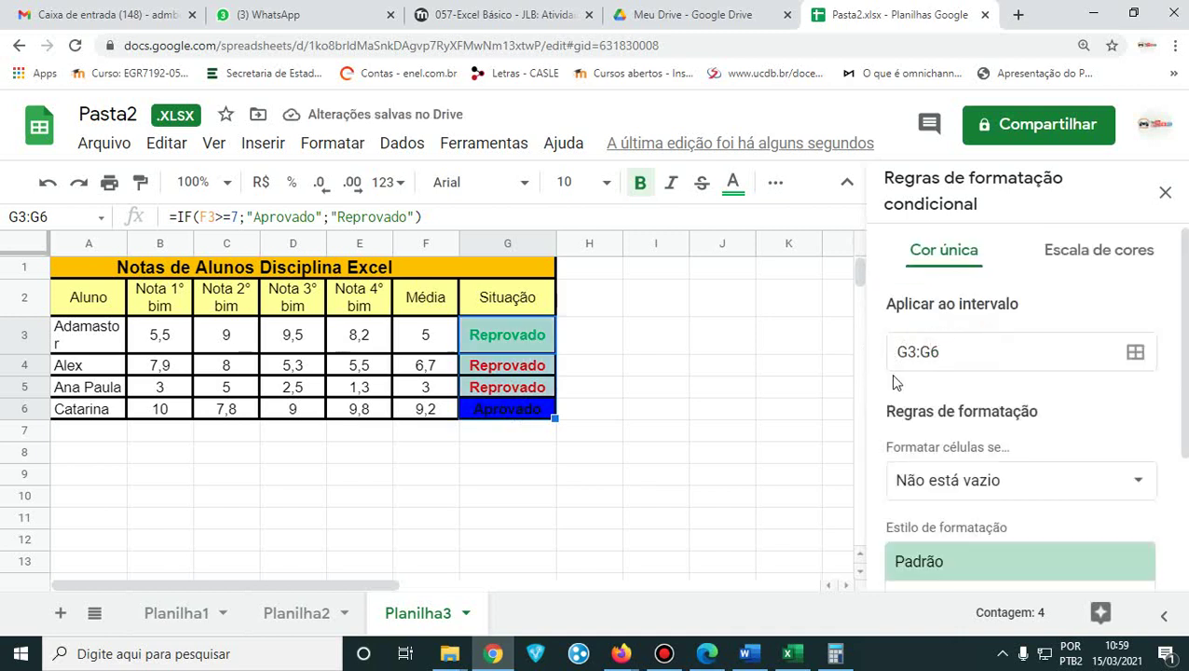
{"action": "left_click", "coordinate": [966, 483]}
{"action": "left_click", "coordinate": [979, 515]}
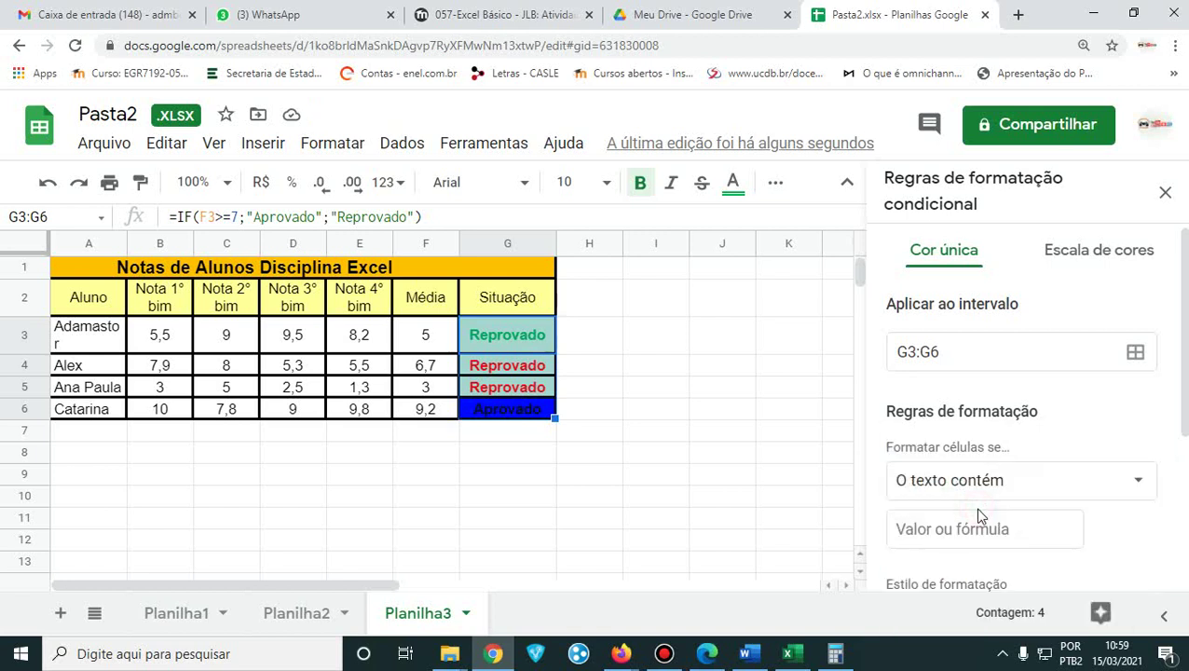
- Style the new Situação rule with bold black text on a red fill and try to save it
{"action": "scroll", "coordinate": [975, 502], "scroll_direction": "down", "scroll_amount": 2}
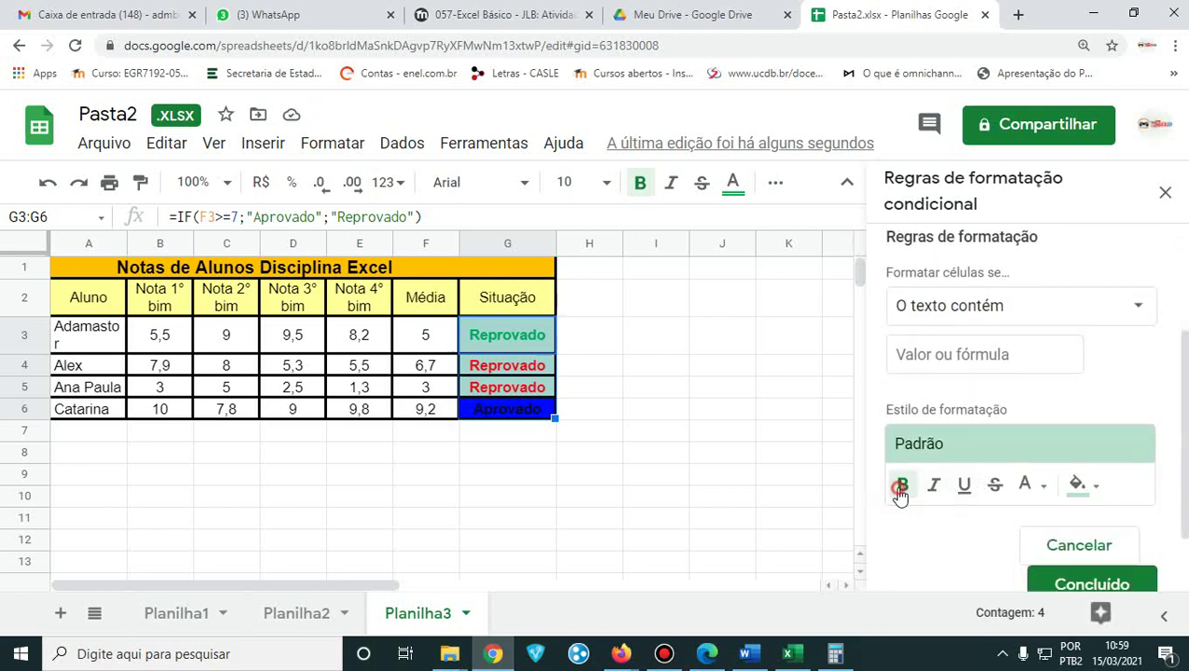
{"action": "left_click", "coordinate": [901, 493]}
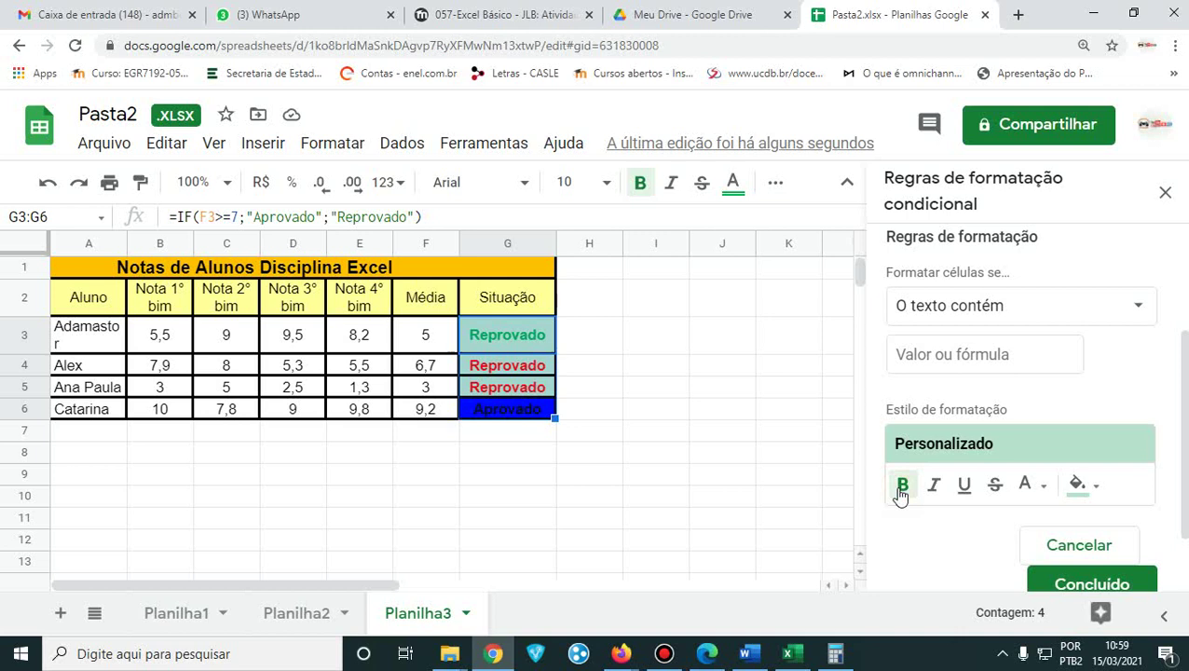
{"action": "left_click", "coordinate": [1044, 490]}
{"action": "left_click", "coordinate": [801, 536]}
{"action": "left_click", "coordinate": [1049, 492]}
{"action": "left_click", "coordinate": [806, 558]}
{"action": "left_click", "coordinate": [1095, 491]}
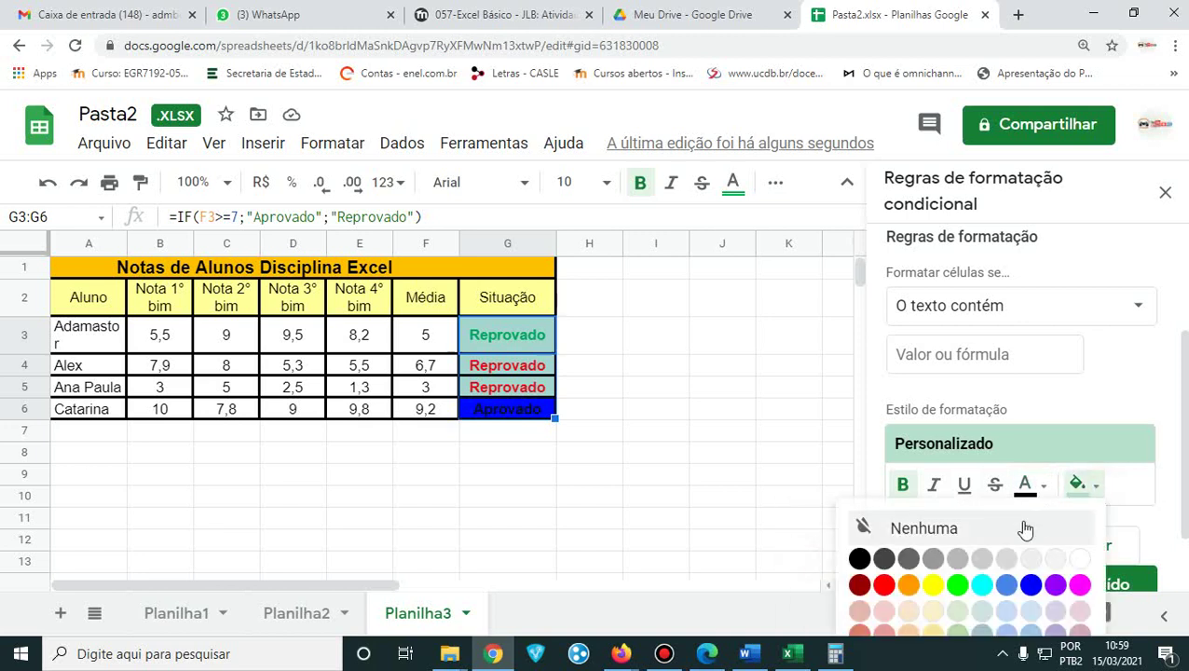
{"action": "left_click", "coordinate": [886, 585]}
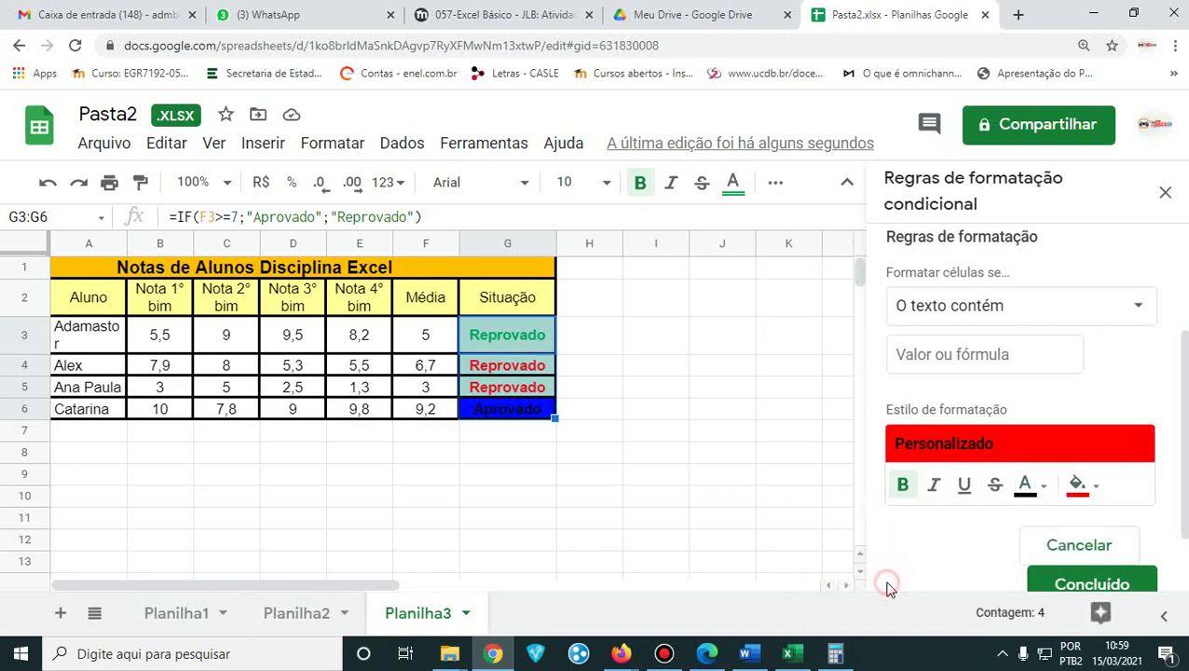
{"action": "left_click", "coordinate": [1065, 585]}
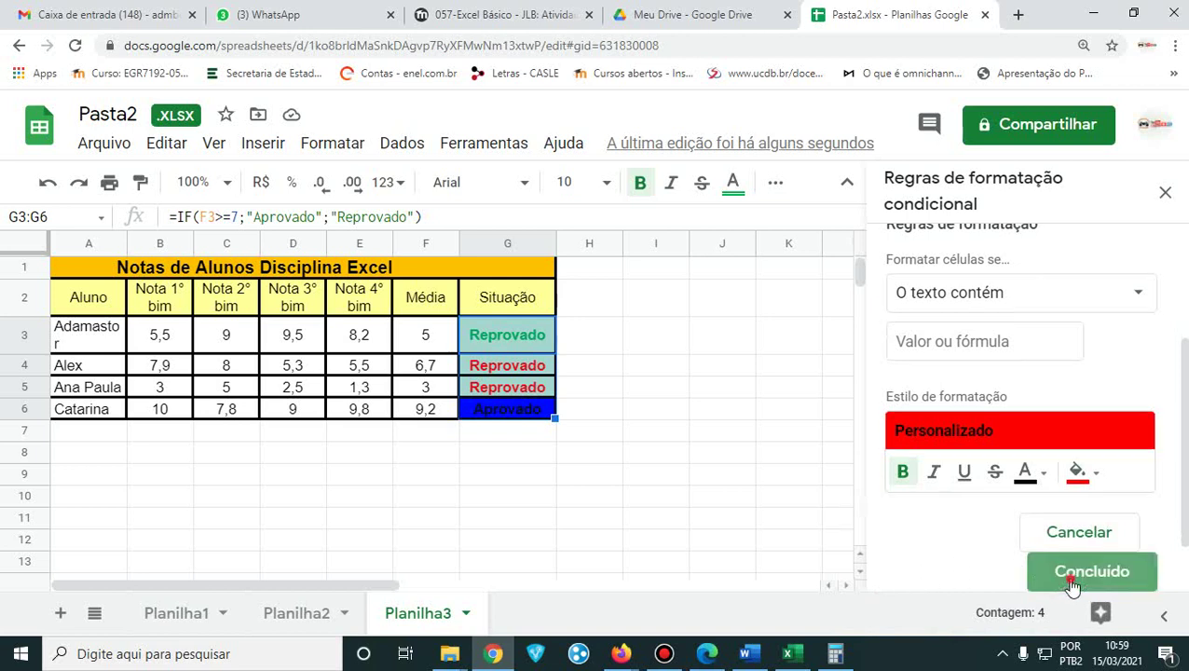
- Set the red G3:G6 rule's text condition to Reprovado, save it and review the rules applied to the Situação column
{"action": "left_click", "coordinate": [949, 343]}
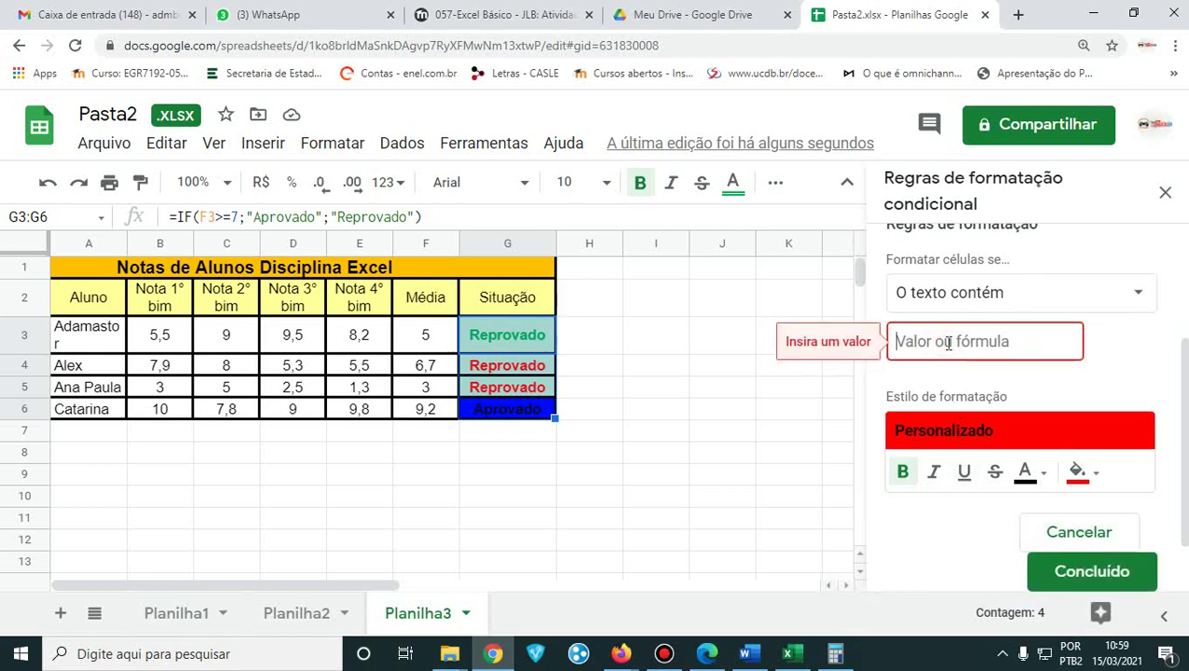
{"action": "type", "text": "Re"}
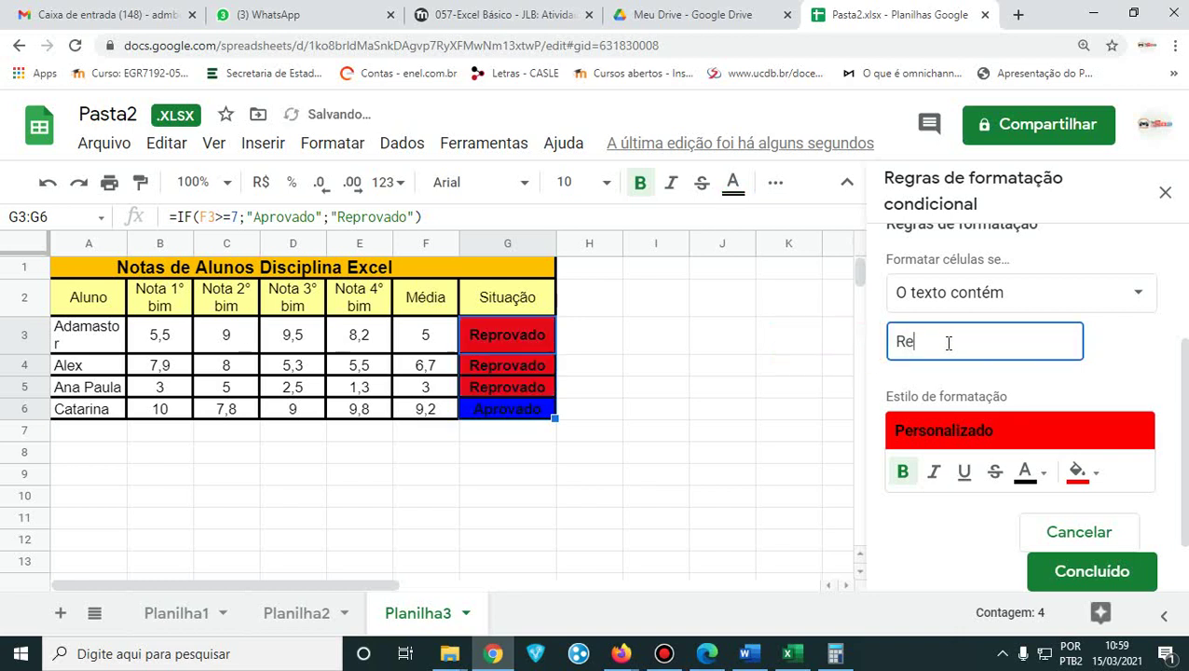
{"action": "type", "text": "prov"}
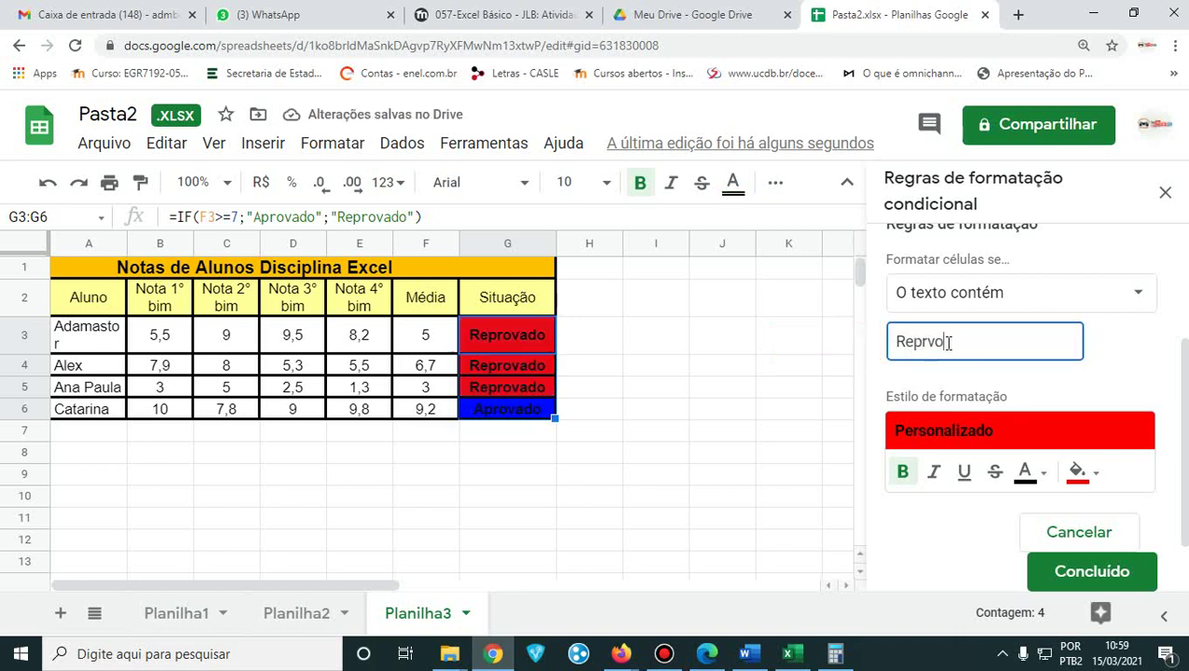
{"action": "key", "text": "BackSpace"}
{"action": "key", "text": "BackSpace"}
{"action": "type", "text": "v"}
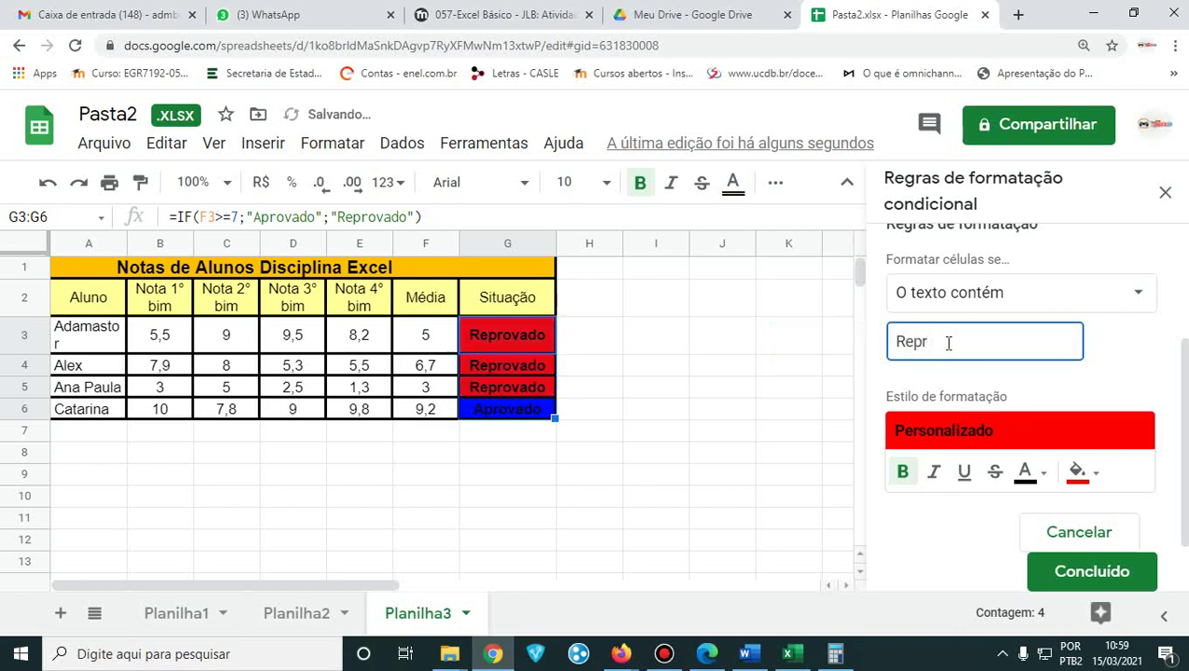
{"action": "type", "text": "ovado"}
{"action": "left_click", "coordinate": [1077, 584]}
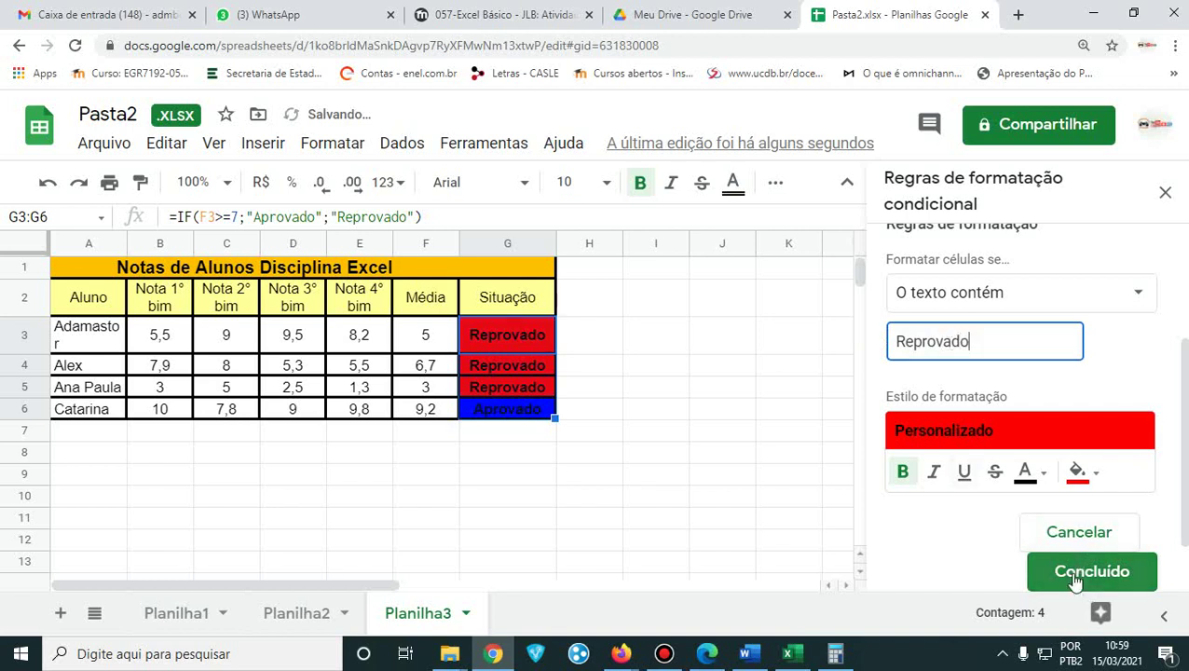
{"action": "left_click", "coordinate": [701, 438]}
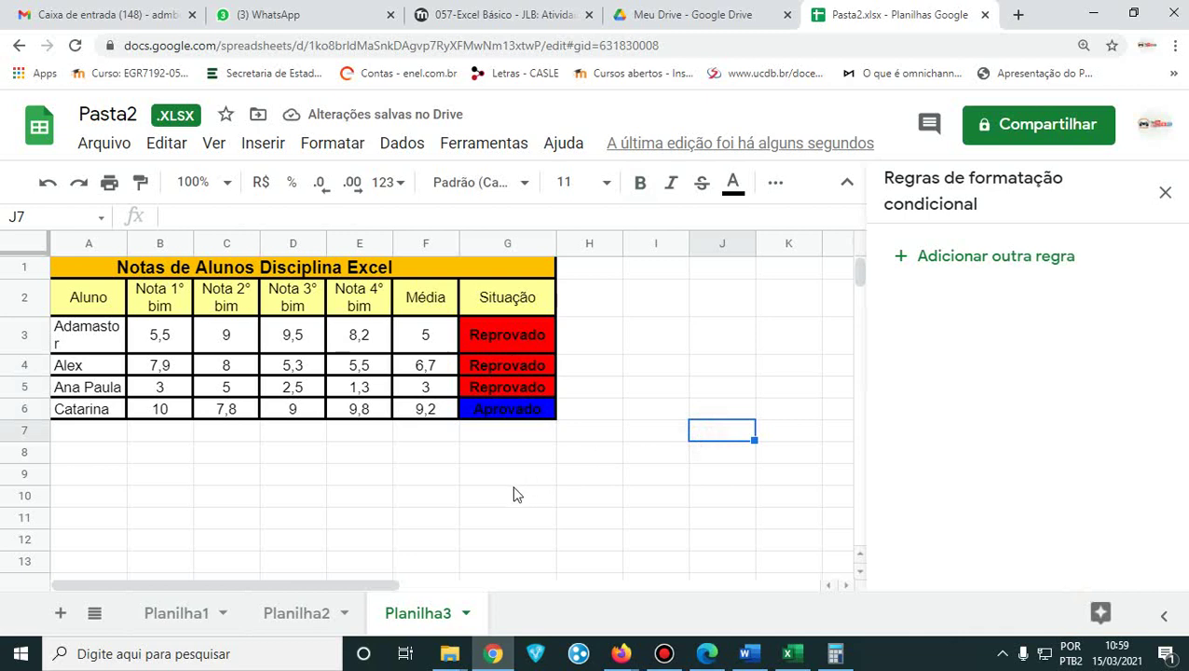
{"action": "left_click_drag", "start_coordinate": [503, 298], "coordinate": [506, 417]}
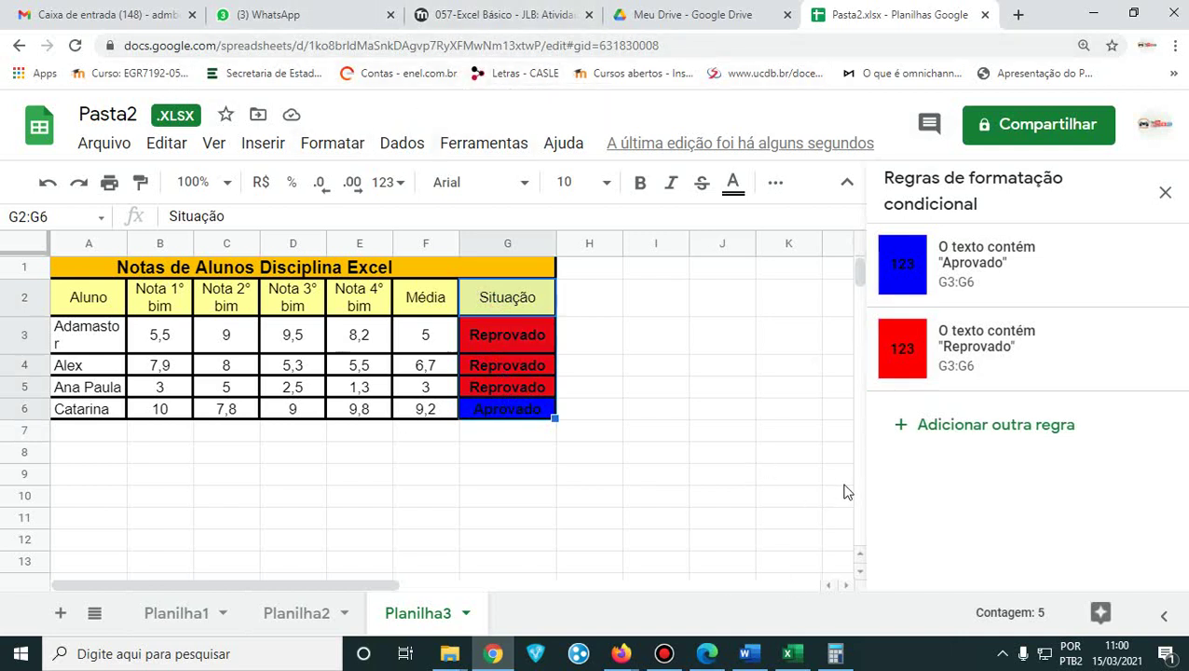
{"action": "left_click", "coordinate": [572, 500]}
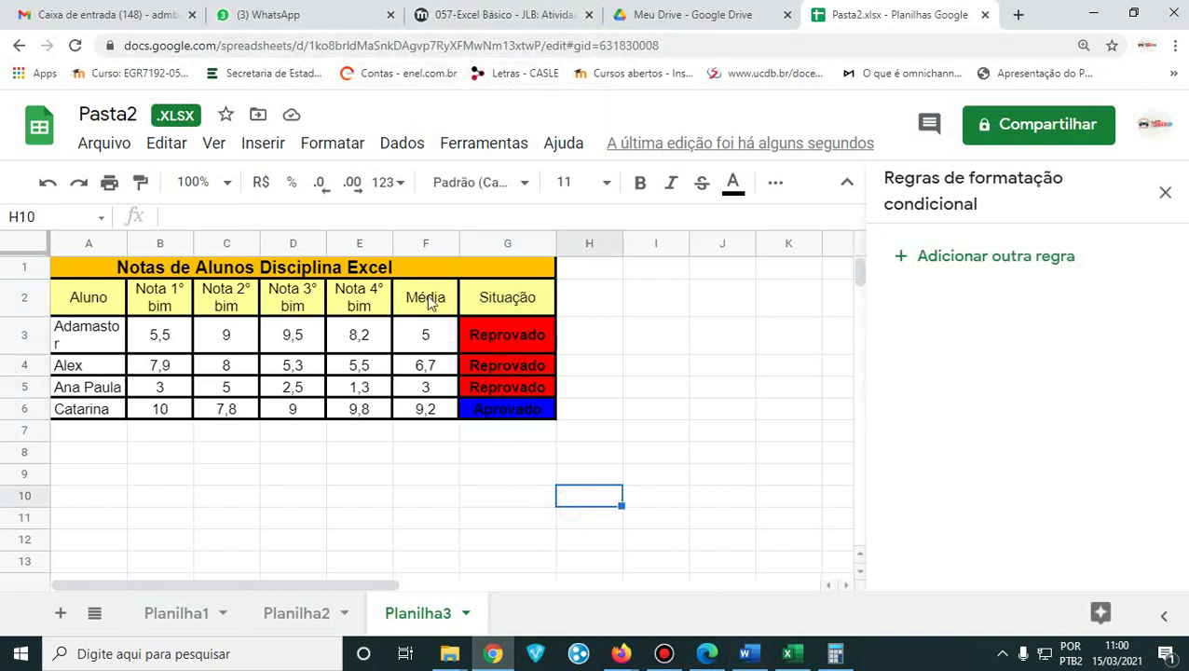
- Create a conditional formatting rule for the Média range F2:F6 with the condition "Menor que" 5
{"action": "left_click_drag", "start_coordinate": [430, 304], "coordinate": [422, 410]}
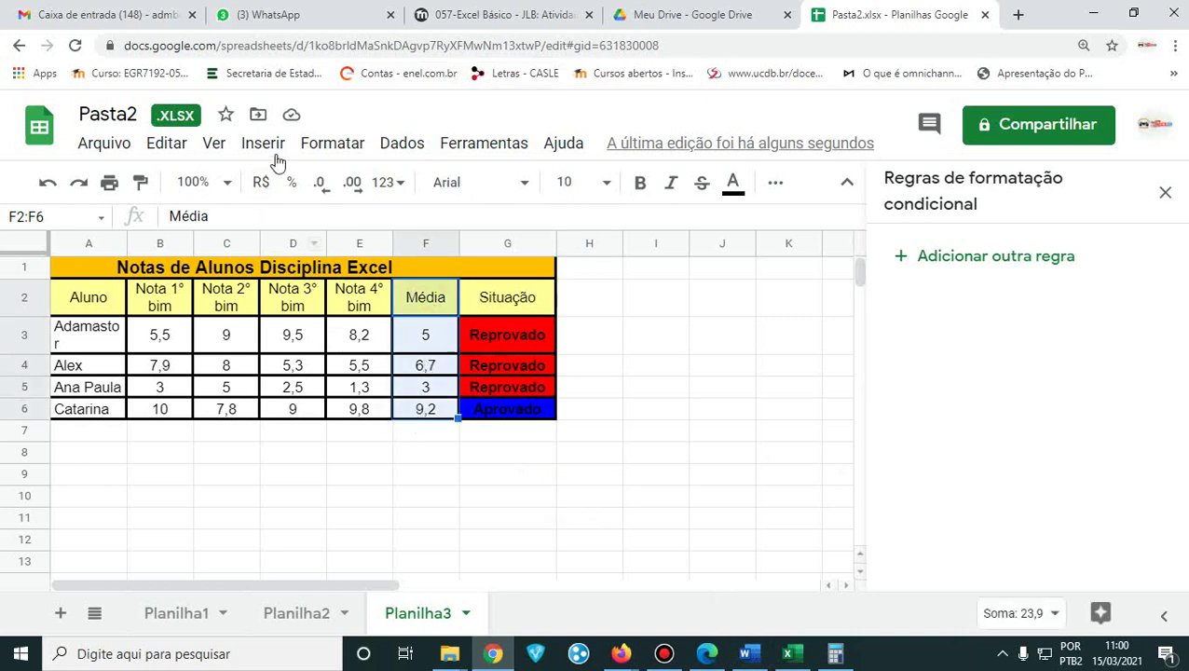
{"action": "left_click", "coordinate": [334, 144]}
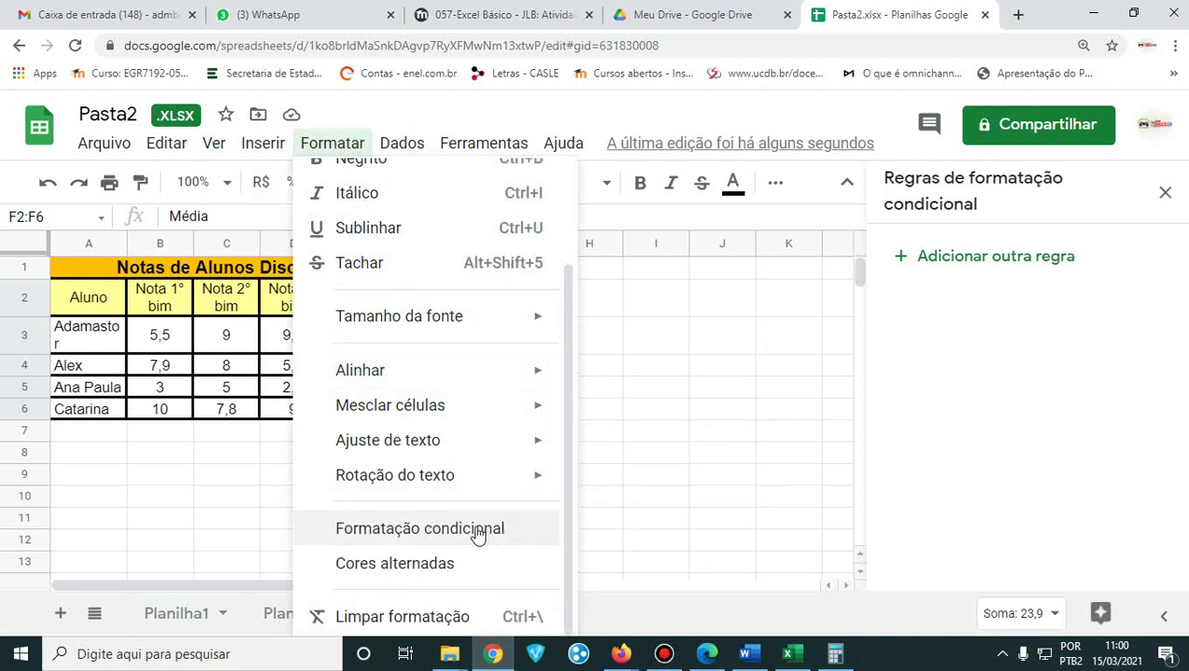
{"action": "left_click", "coordinate": [505, 535]}
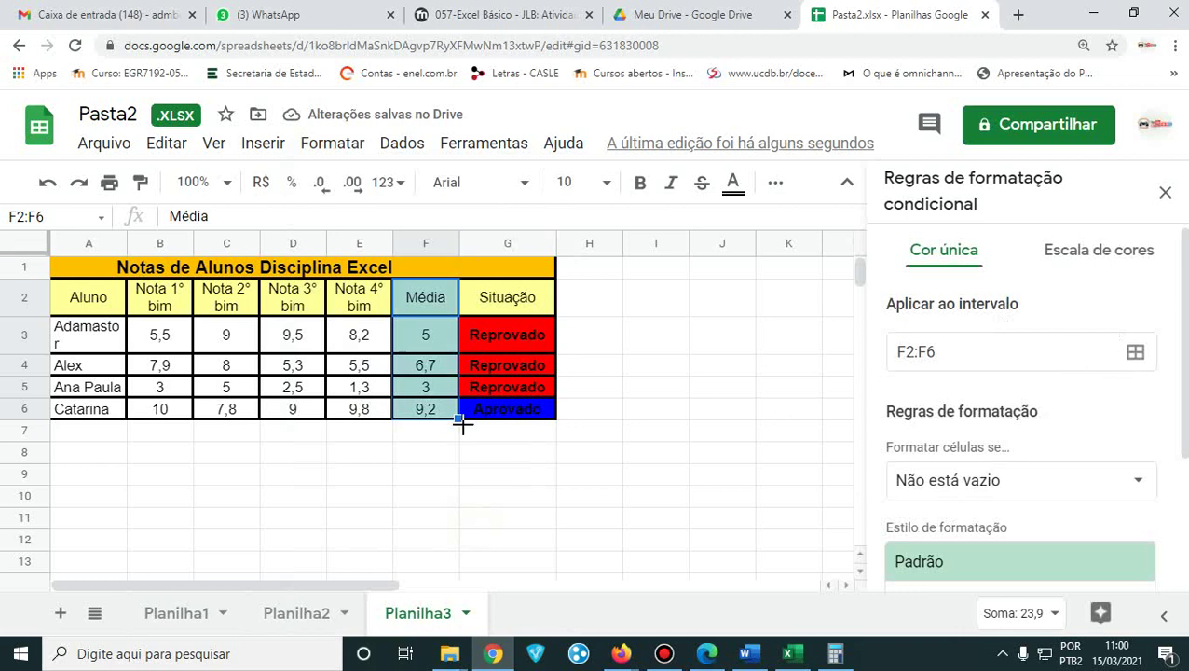
{"action": "left_click", "coordinate": [1092, 491]}
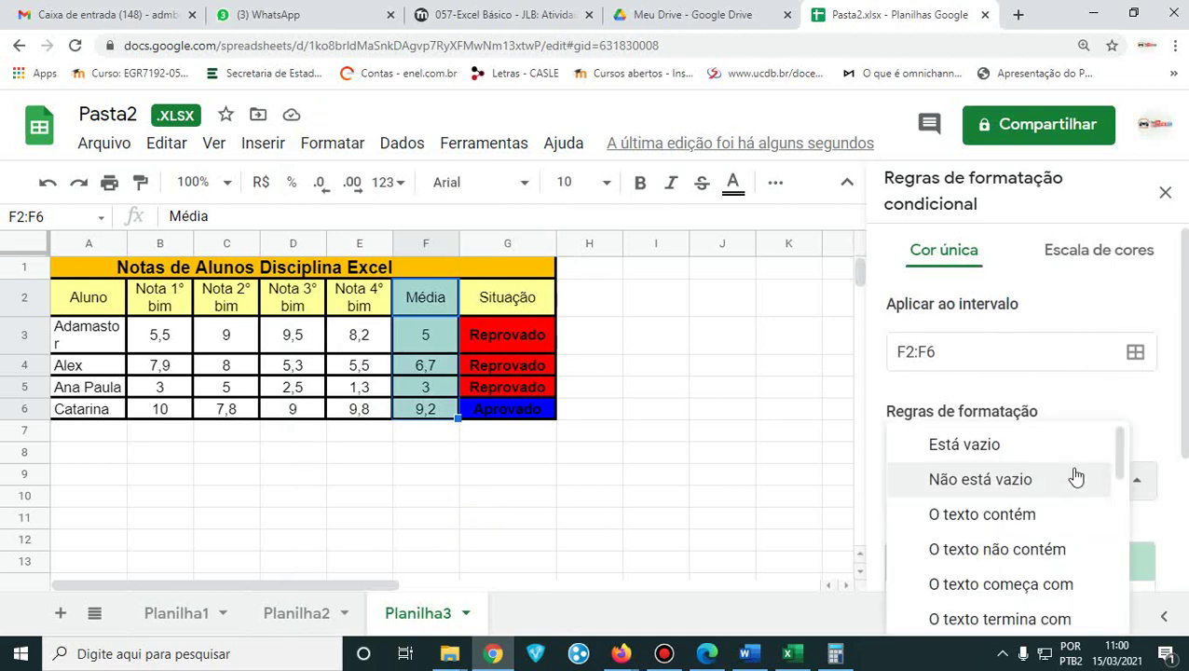
{"action": "scroll", "coordinate": [1076, 477], "scroll_direction": "down", "scroll_amount": 3}
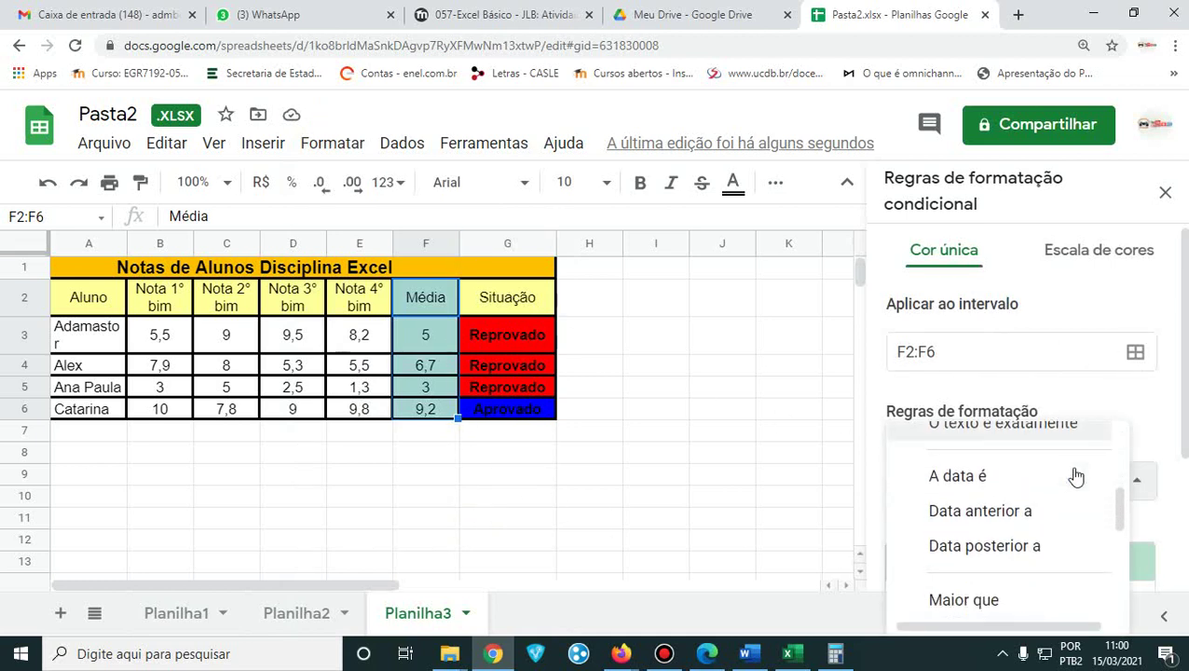
{"action": "scroll", "coordinate": [1075, 478], "scroll_direction": "down", "scroll_amount": 2}
{"action": "scroll", "coordinate": [1074, 478], "scroll_direction": "up", "scroll_amount": 1}
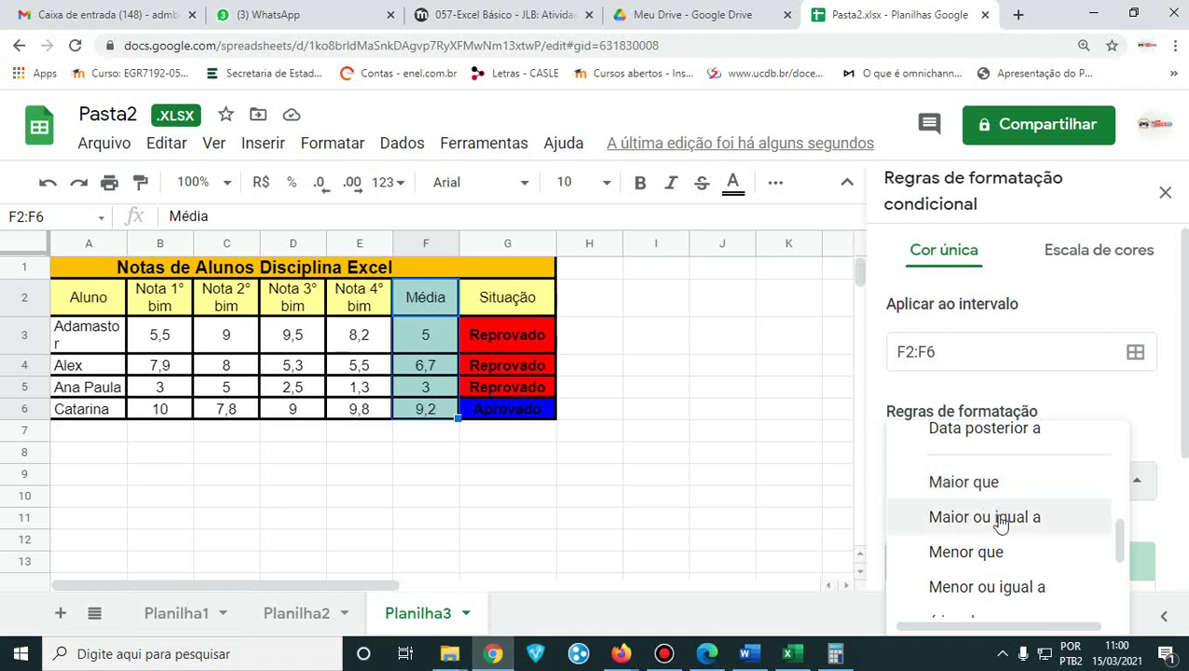
{"action": "scroll", "coordinate": [997, 520], "scroll_direction": "down", "scroll_amount": 1}
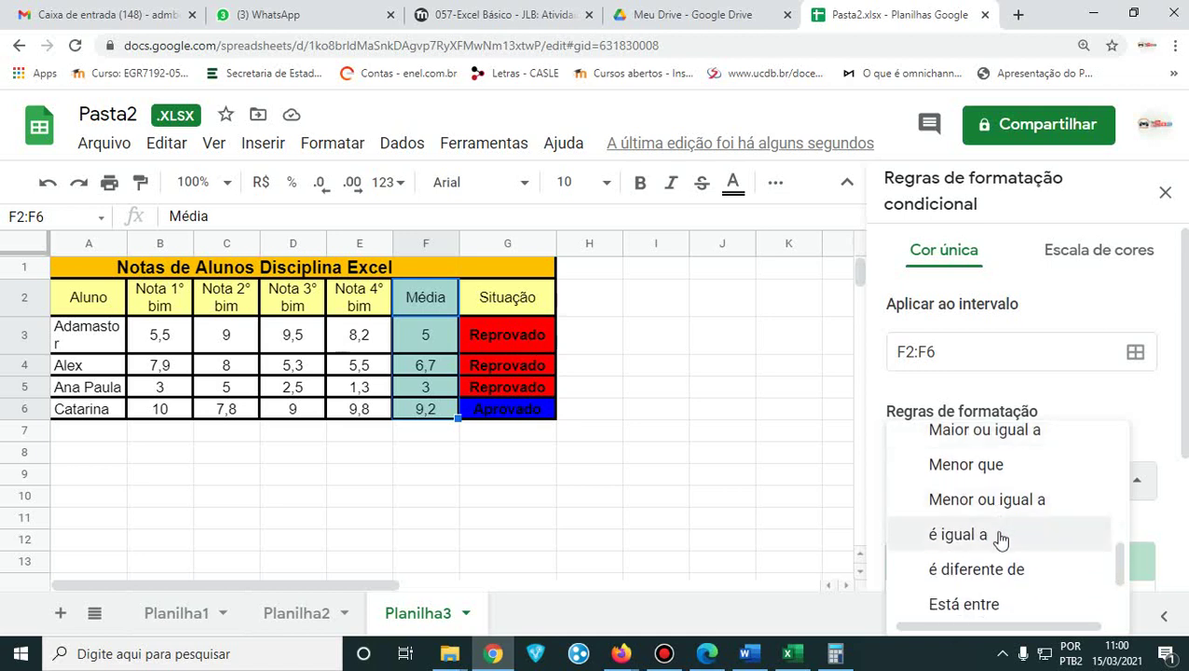
{"action": "left_click", "coordinate": [995, 477]}
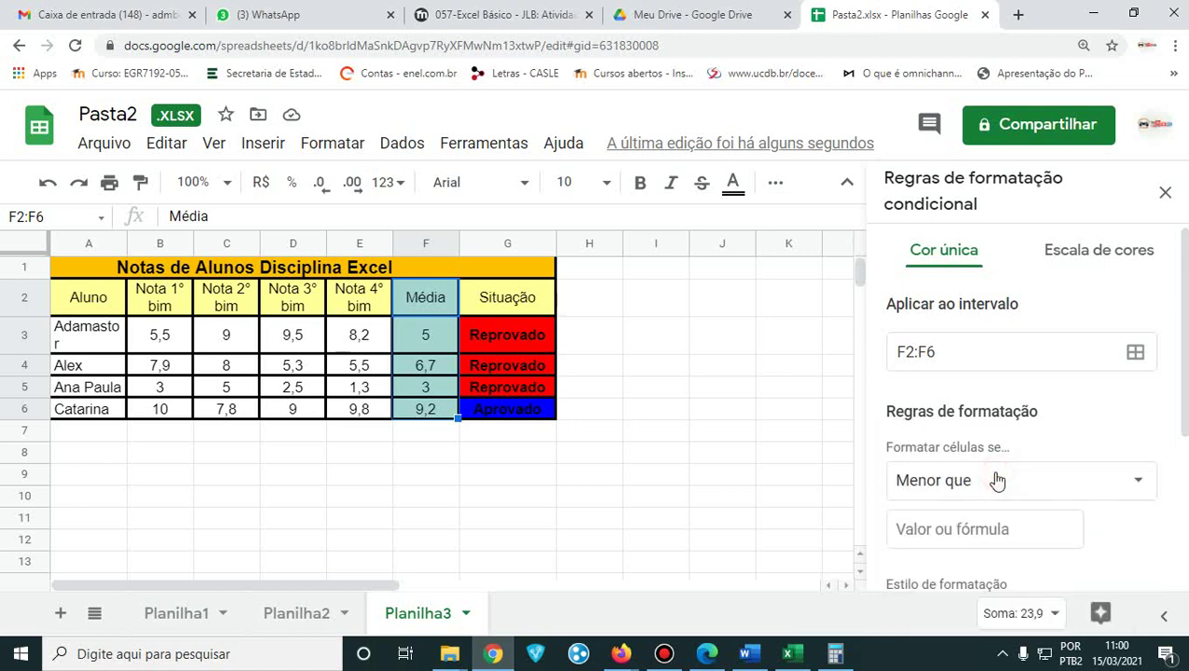
{"action": "left_click", "coordinate": [982, 538]}
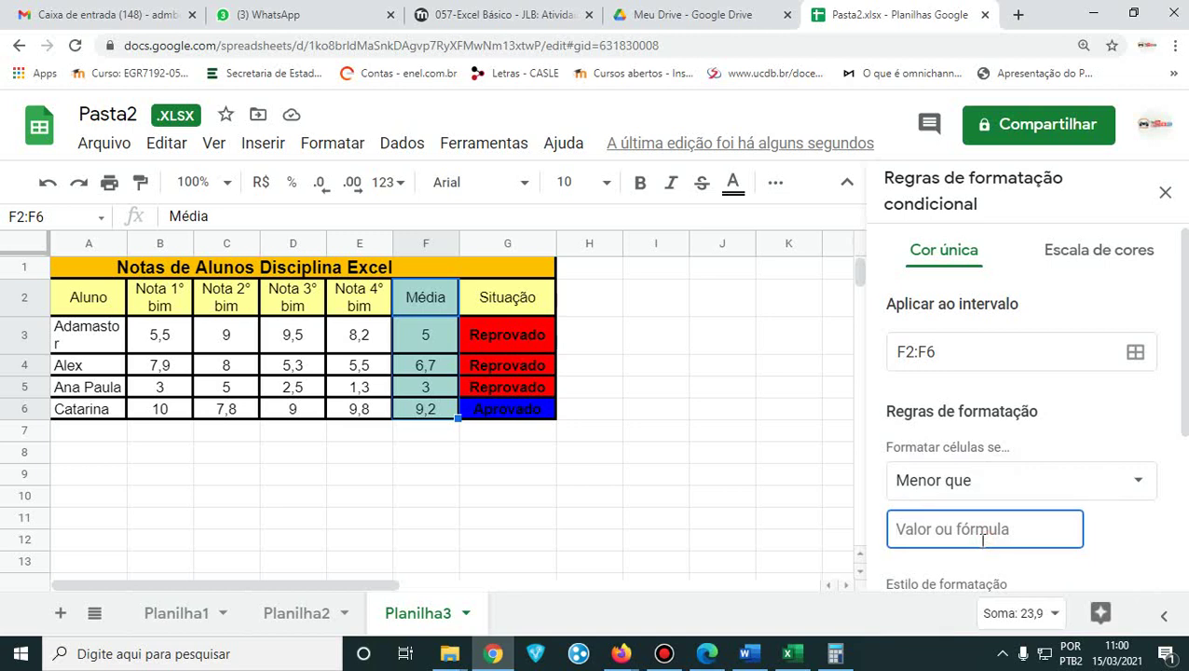
{"action": "type", "text": "5"}
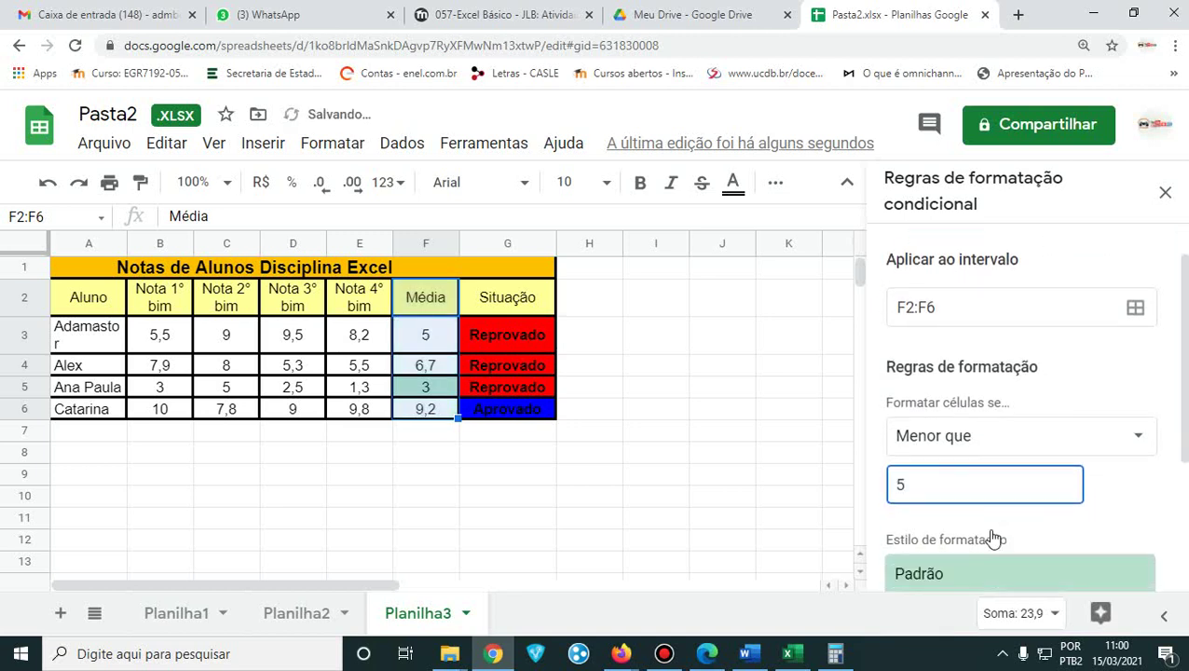
- Format the Média rule for values below 5 with bold red text and save it
{"action": "scroll", "coordinate": [993, 532], "scroll_direction": "down", "scroll_amount": 3}
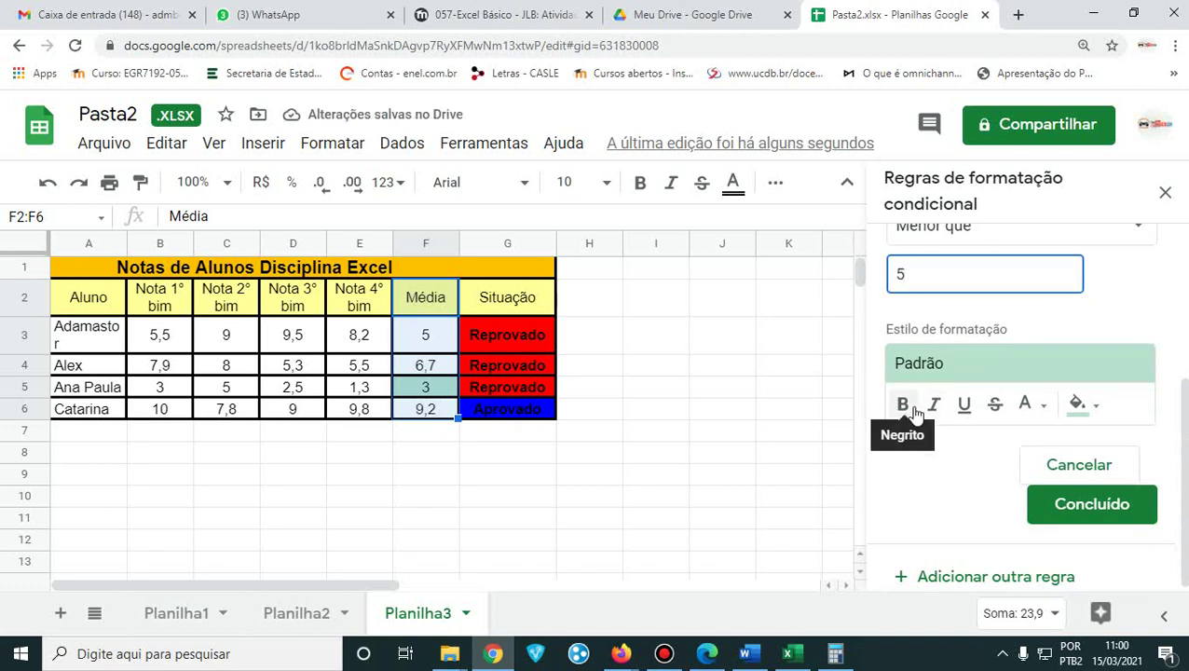
{"action": "left_click", "coordinate": [903, 407]}
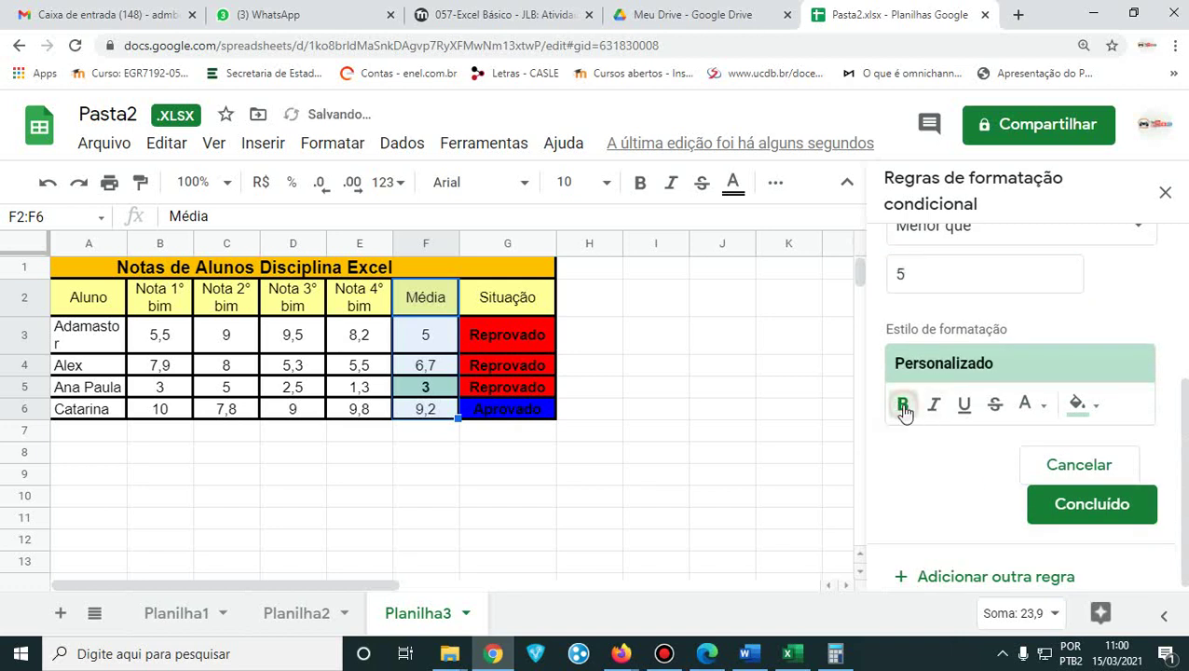
{"action": "left_click", "coordinate": [1041, 408]}
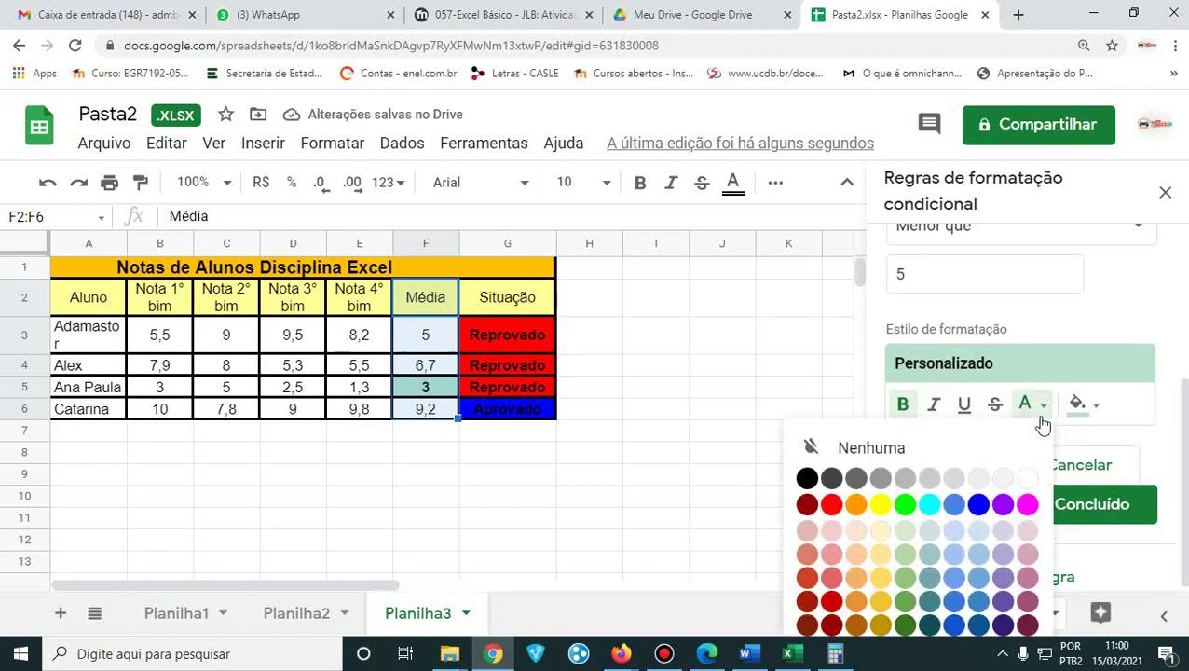
{"action": "left_click", "coordinate": [808, 478]}
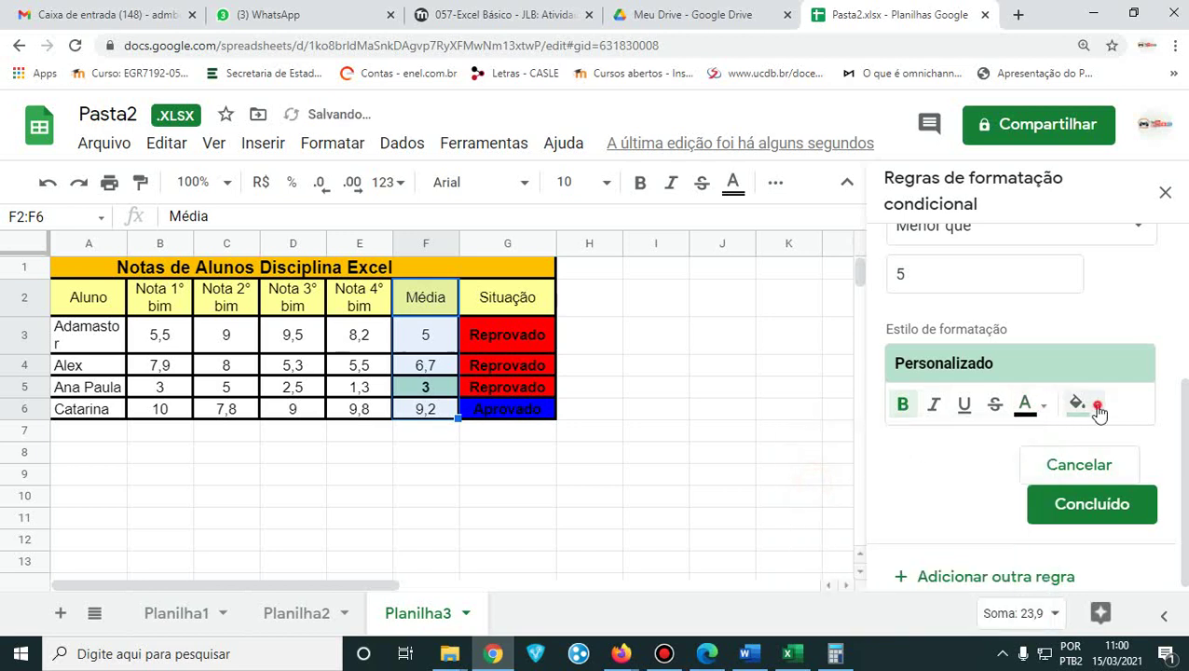
{"action": "left_click", "coordinate": [1097, 411]}
{"action": "left_click", "coordinate": [1042, 407]}
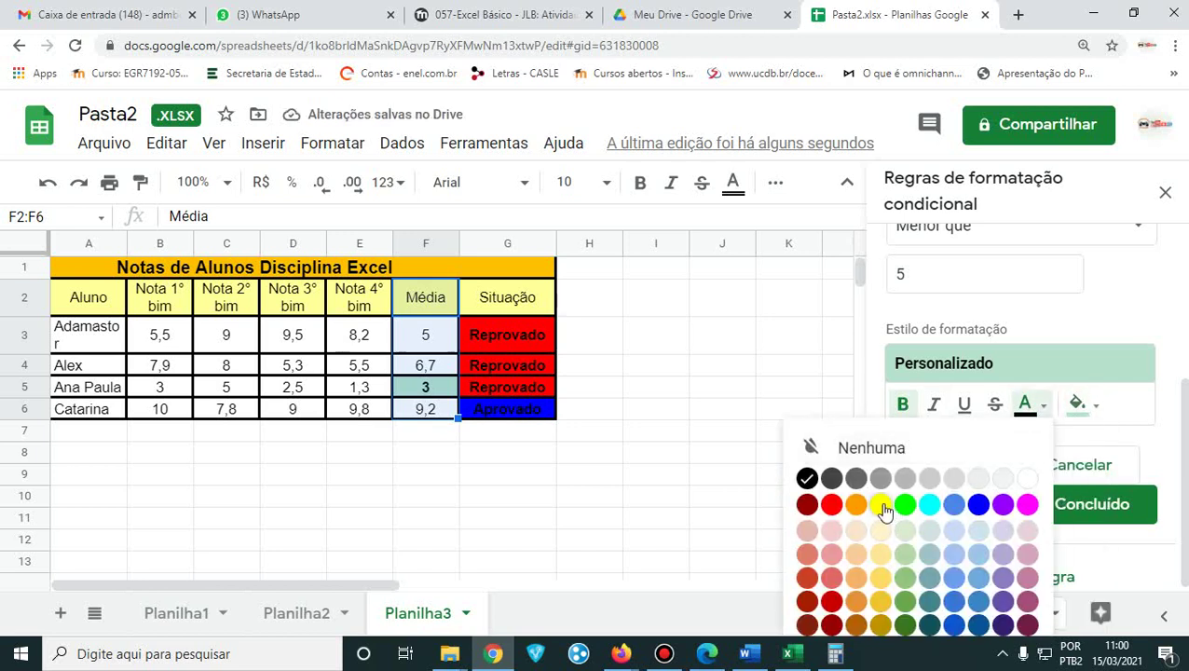
{"action": "left_click", "coordinate": [832, 504]}
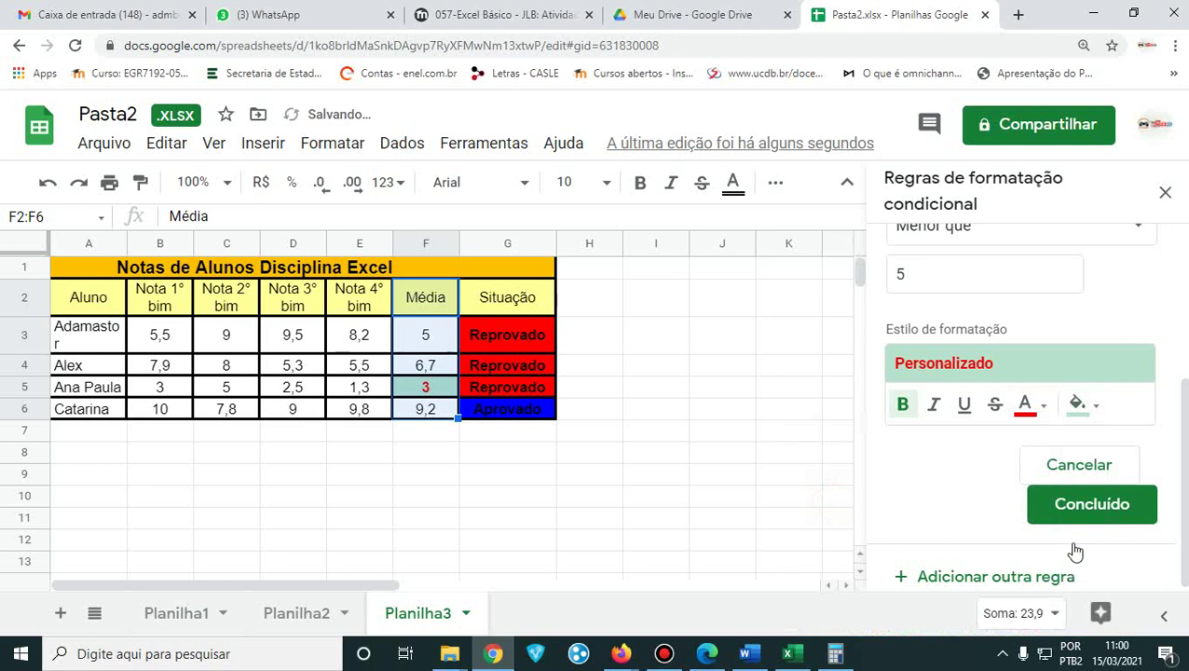
{"action": "left_click", "coordinate": [1074, 507]}
{"action": "left_click", "coordinate": [372, 452]}
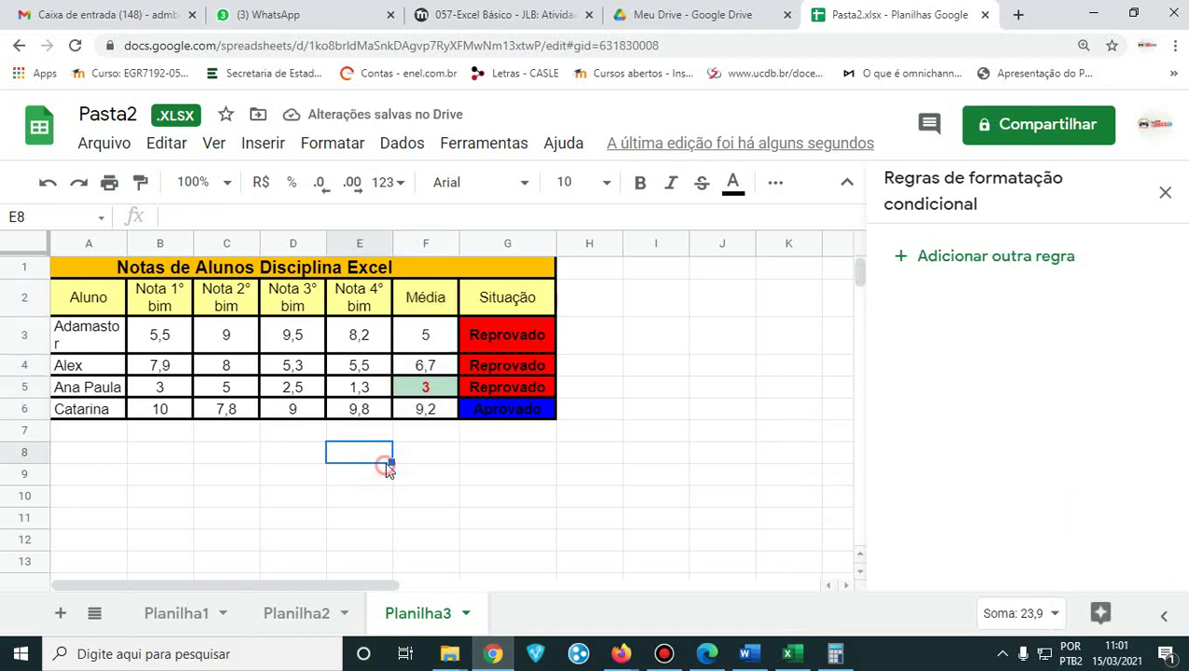
- Edit the Média rule for values below 5 to use a red fill with black text and save it
{"action": "left_click", "coordinate": [425, 386]}
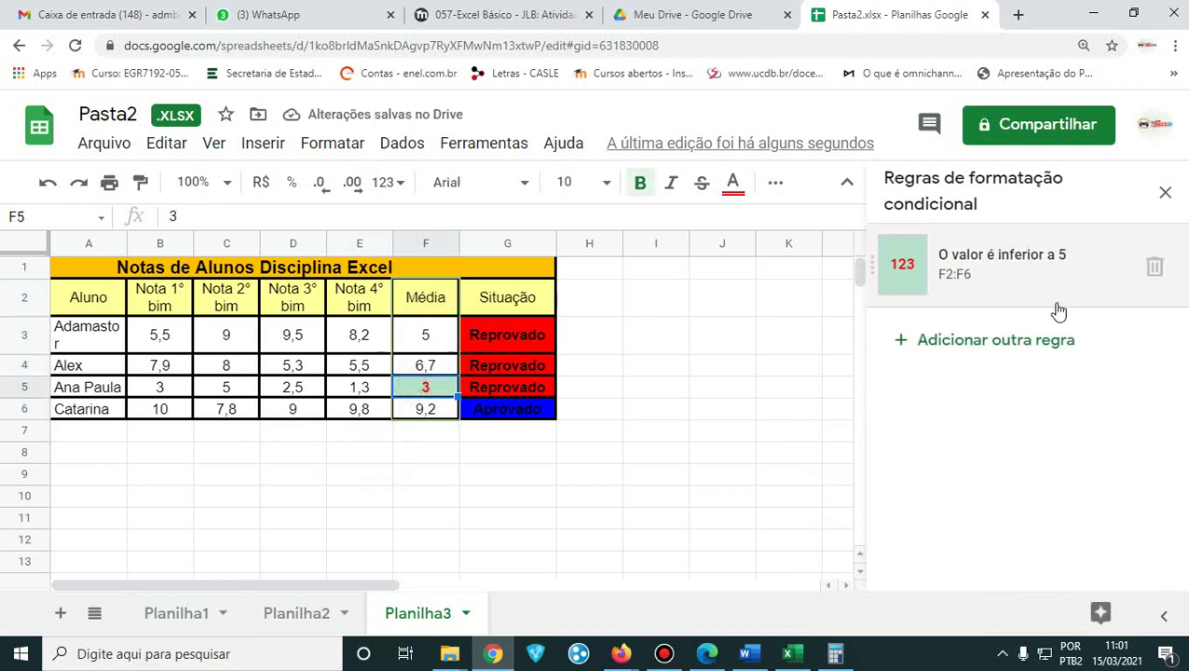
{"action": "left_click", "coordinate": [957, 279]}
{"action": "scroll", "coordinate": [1041, 438], "scroll_direction": "down", "scroll_amount": 3}
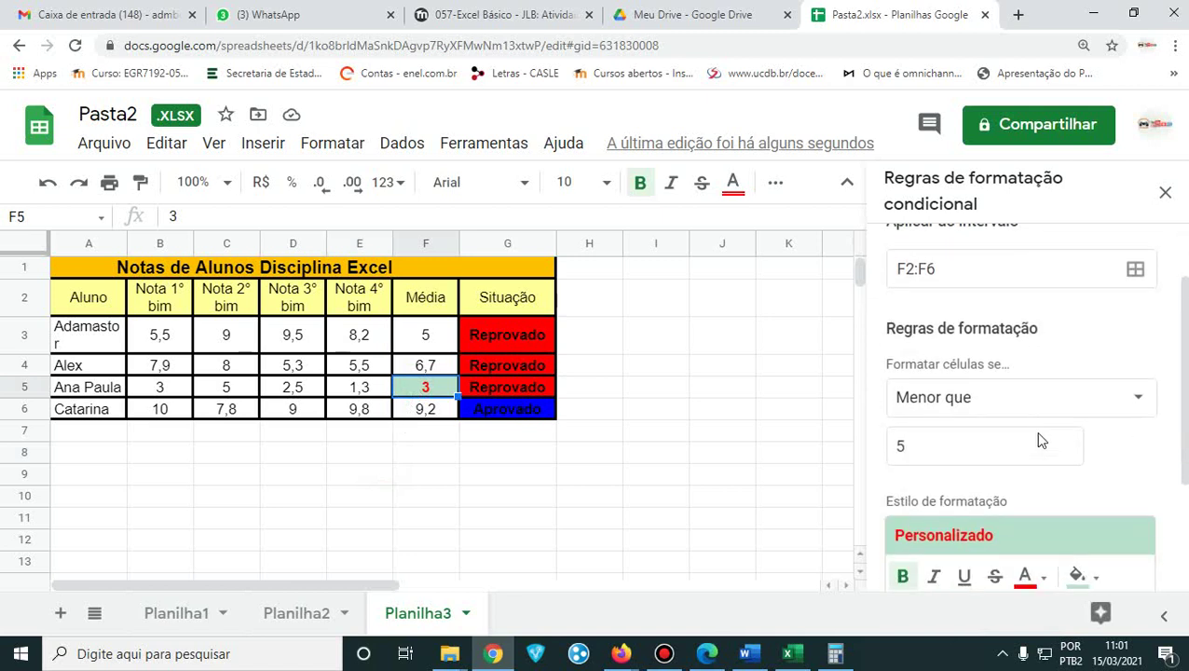
{"action": "left_click", "coordinate": [1081, 404]}
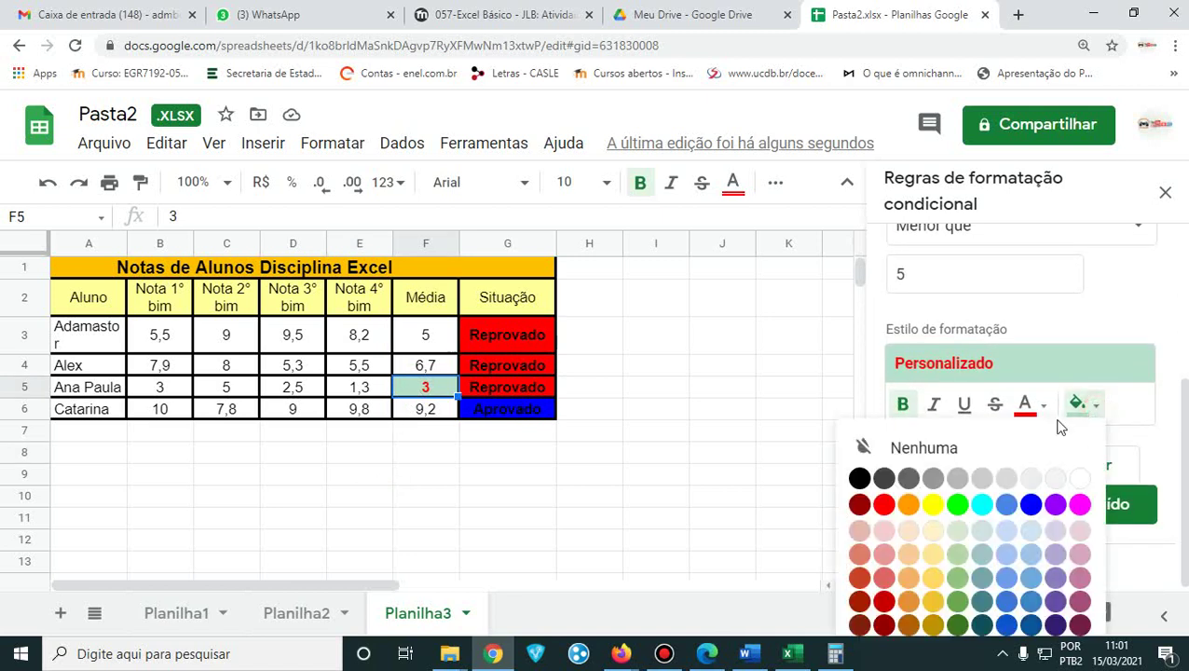
{"action": "left_click", "coordinate": [884, 504]}
{"action": "left_click", "coordinate": [1028, 404]}
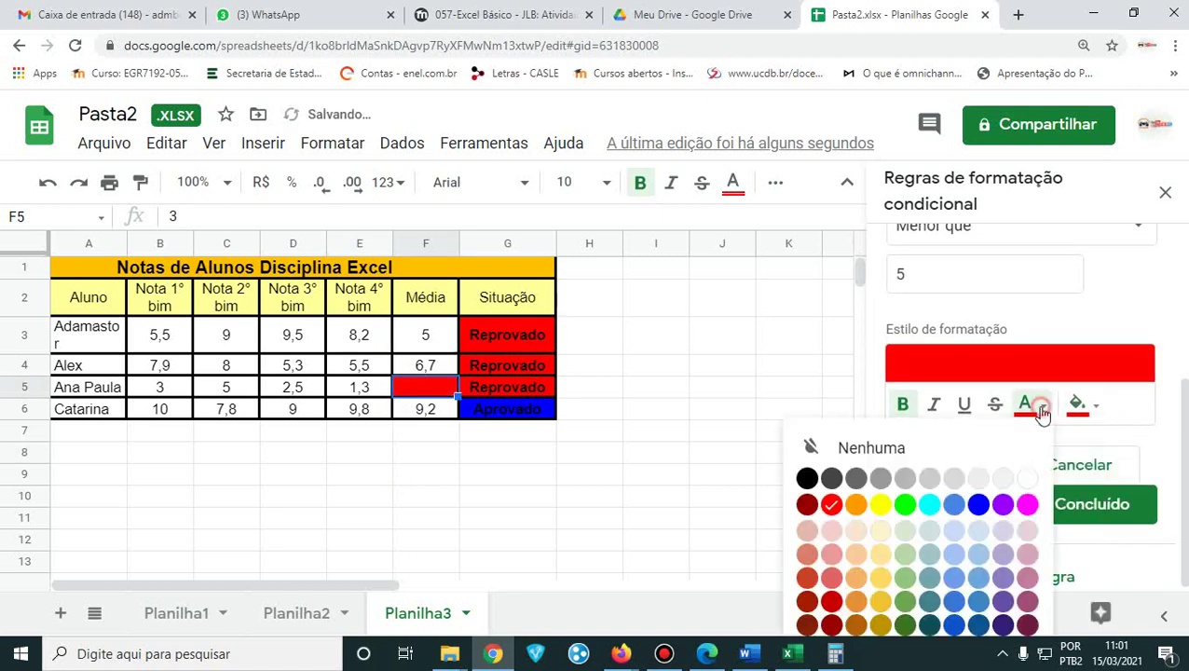
{"action": "left_click", "coordinate": [807, 478]}
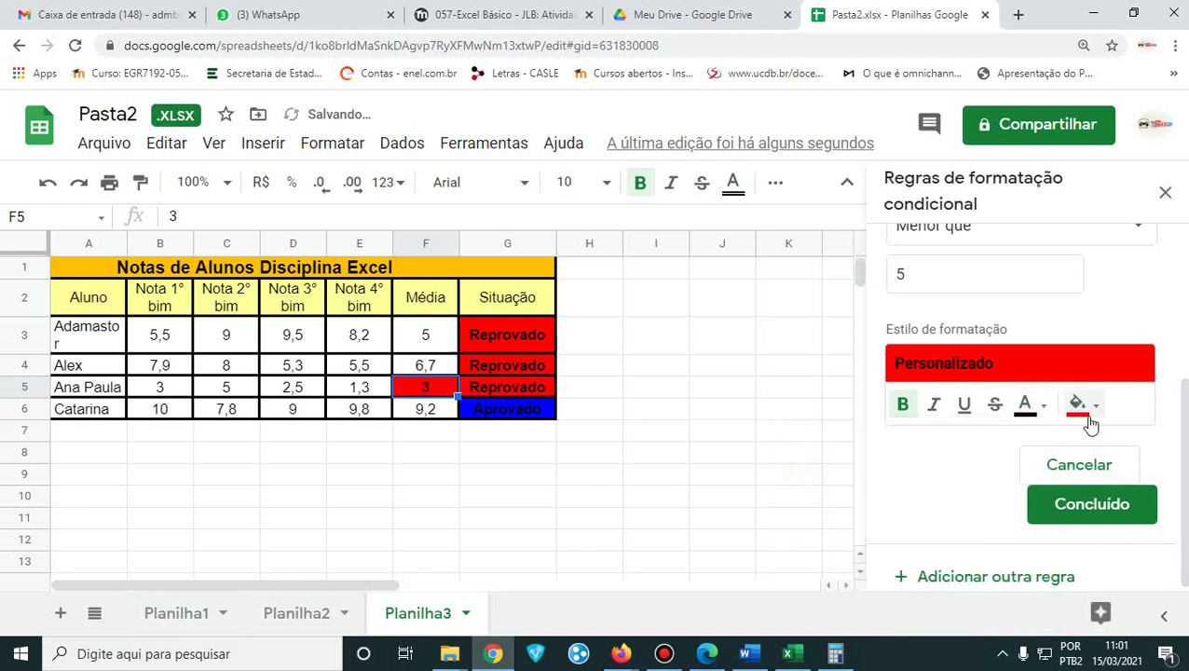
{"action": "left_click", "coordinate": [1040, 518]}
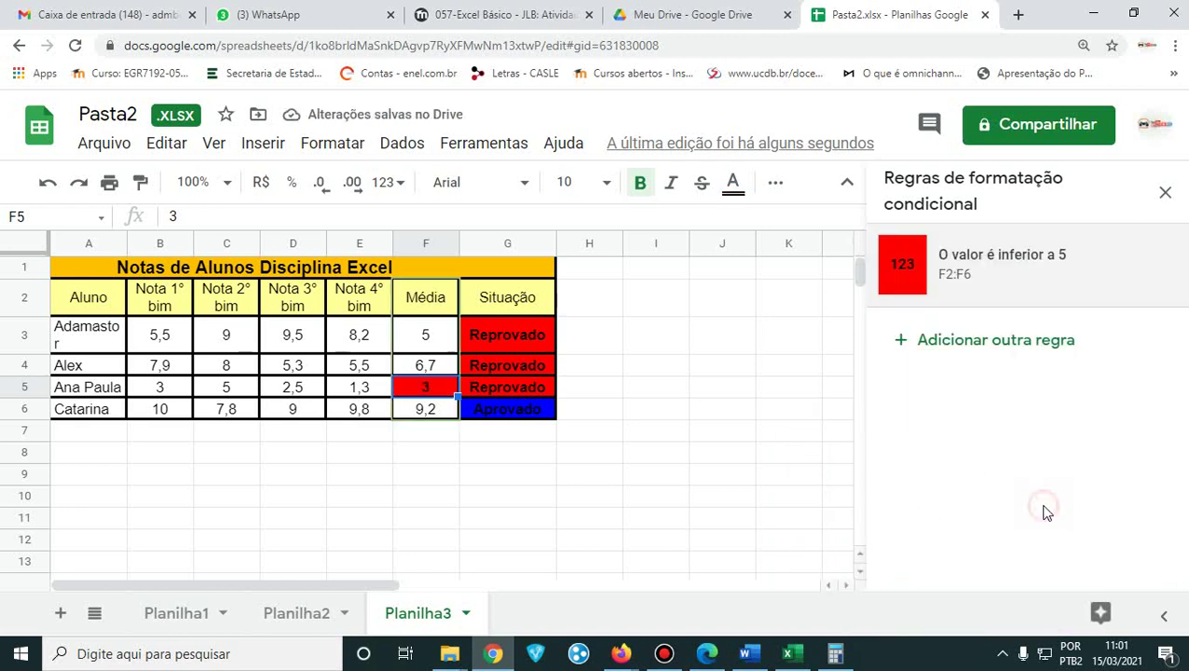
- Add a conditional formatting rule for the Média cells F3:F6 with the condition "Maior ou igual a" 7
{"action": "left_click_drag", "start_coordinate": [434, 331], "coordinate": [427, 416]}
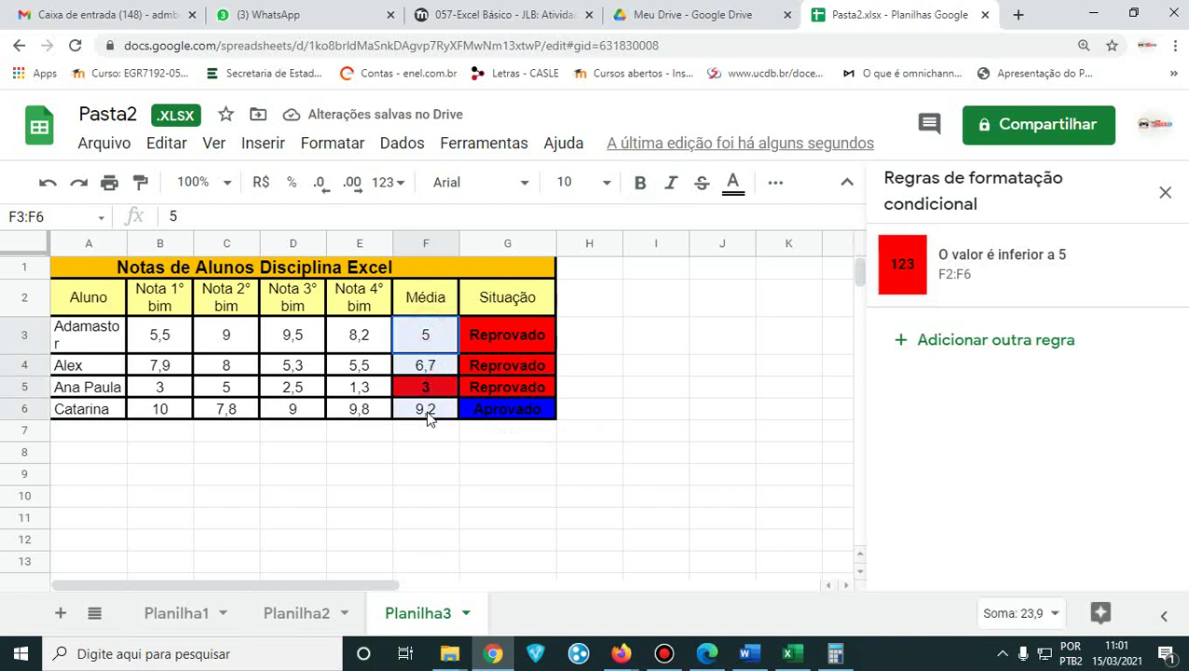
{"action": "left_click", "coordinate": [965, 341]}
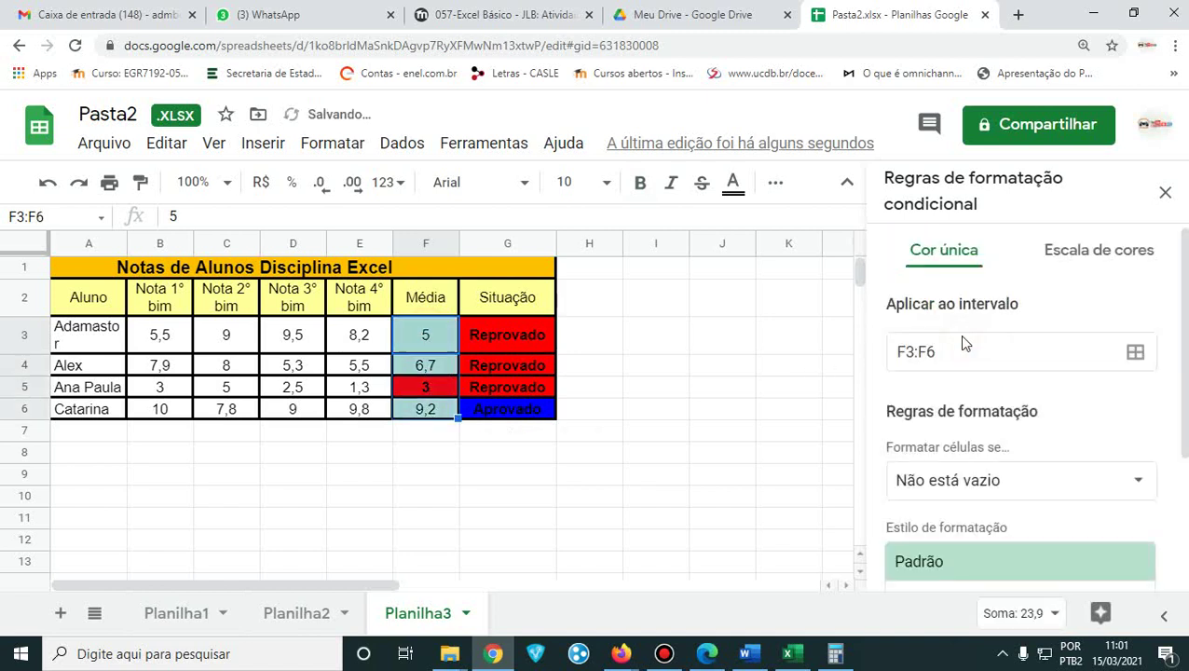
{"action": "left_click", "coordinate": [989, 486]}
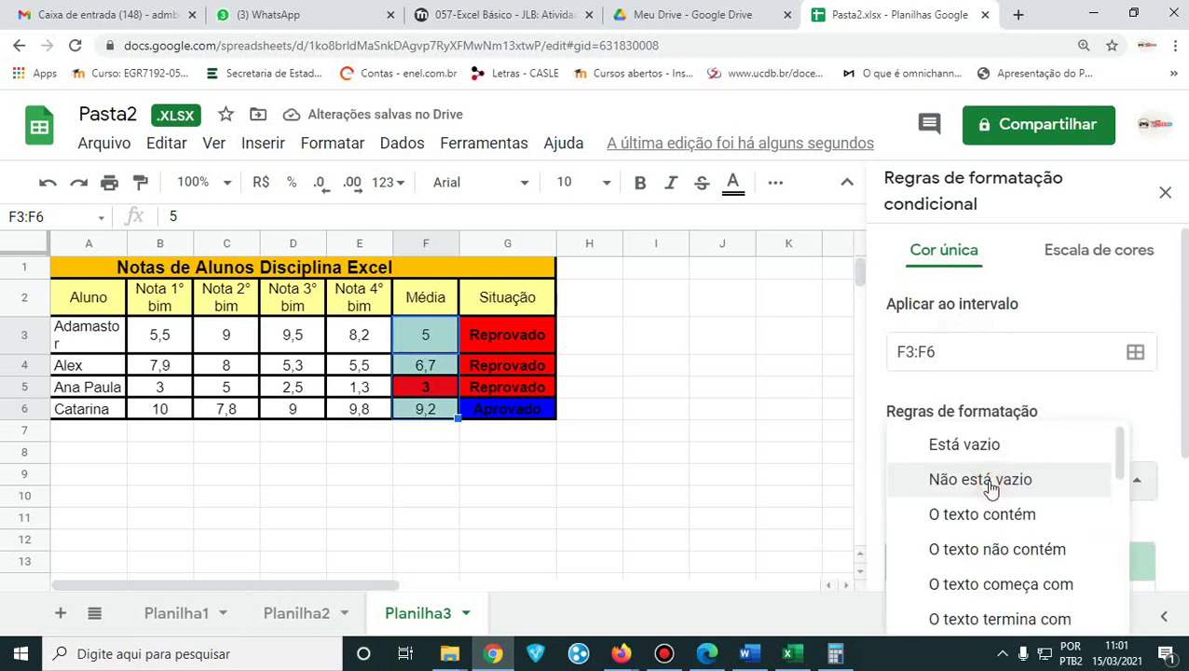
{"action": "scroll", "coordinate": [1037, 522], "scroll_direction": "down", "scroll_amount": 2}
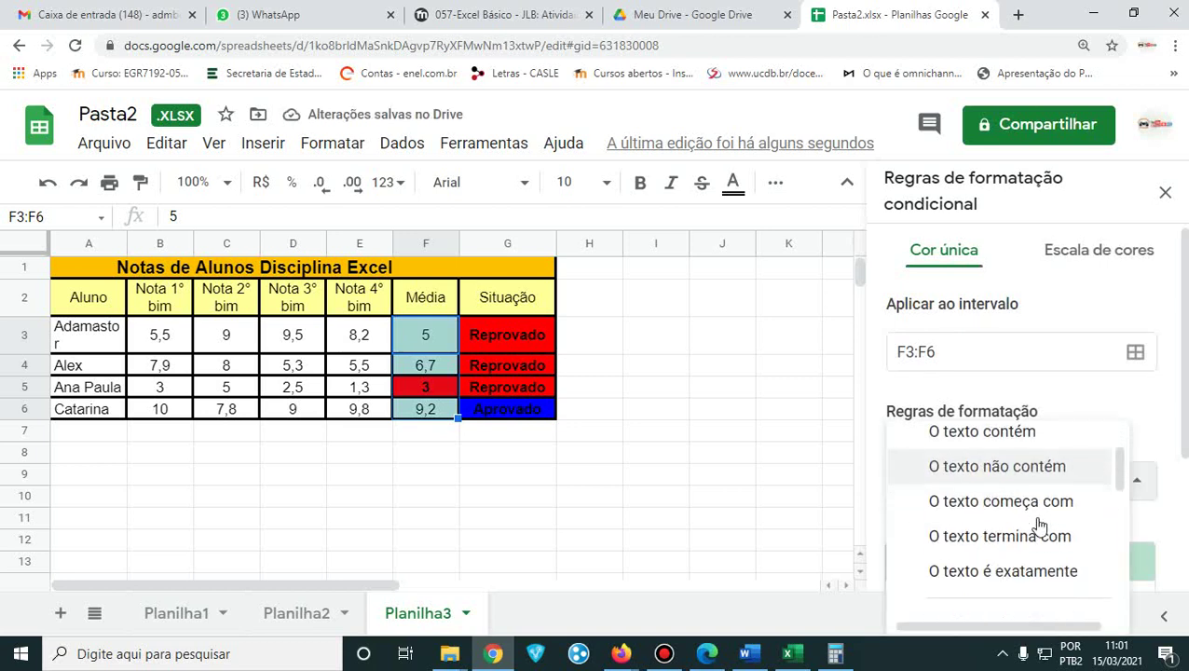
{"action": "scroll", "coordinate": [1040, 525], "scroll_direction": "down", "scroll_amount": 6}
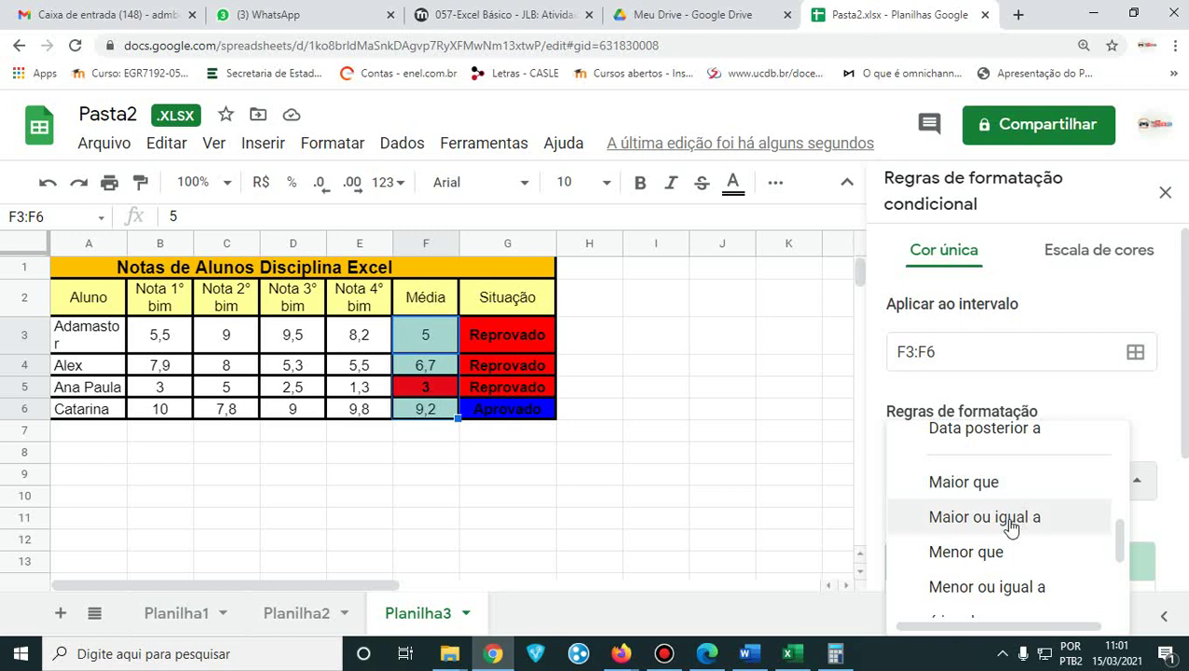
{"action": "left_click", "coordinate": [1012, 525]}
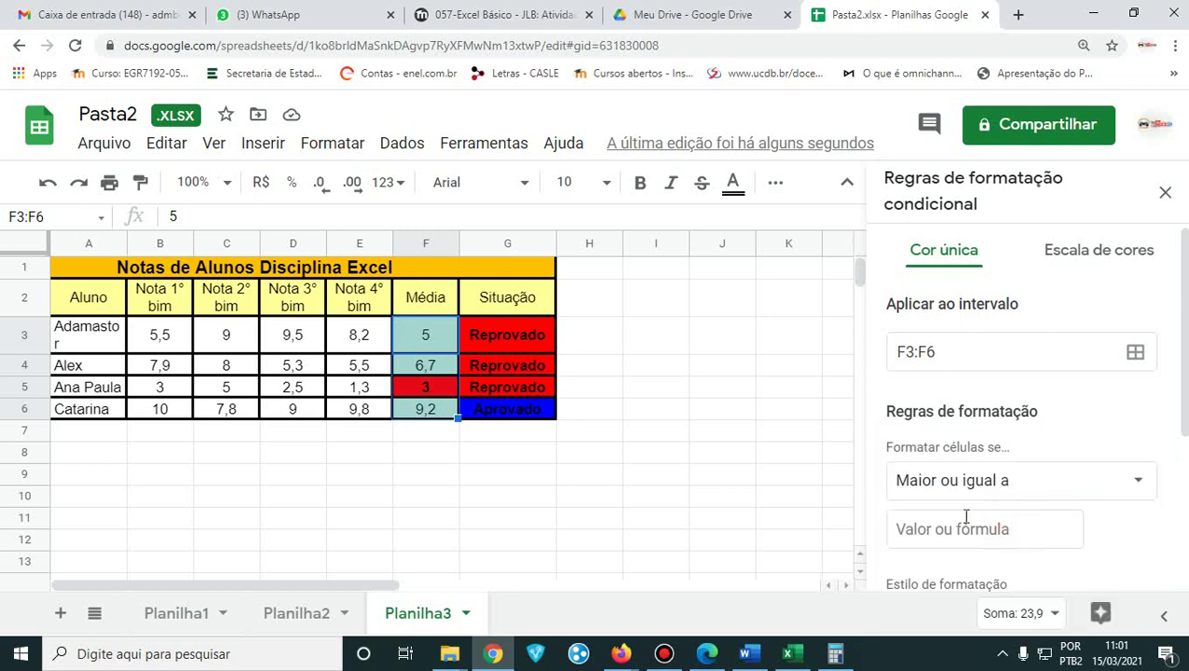
{"action": "left_click", "coordinate": [970, 531]}
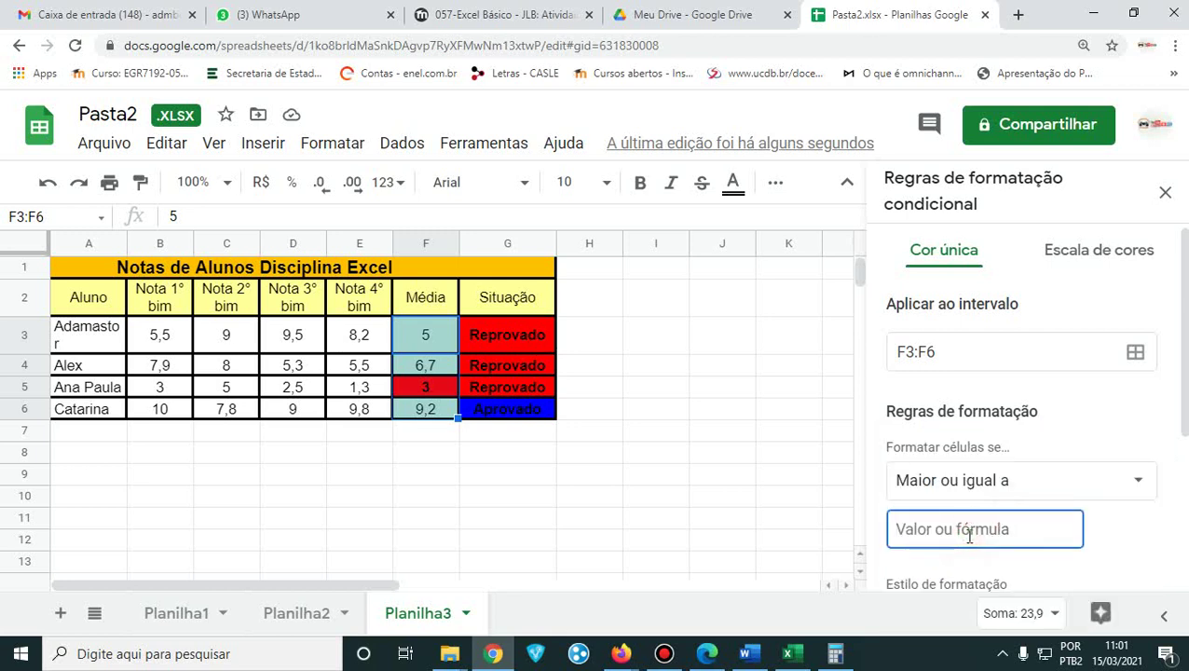
{"action": "type", "text": "7"}
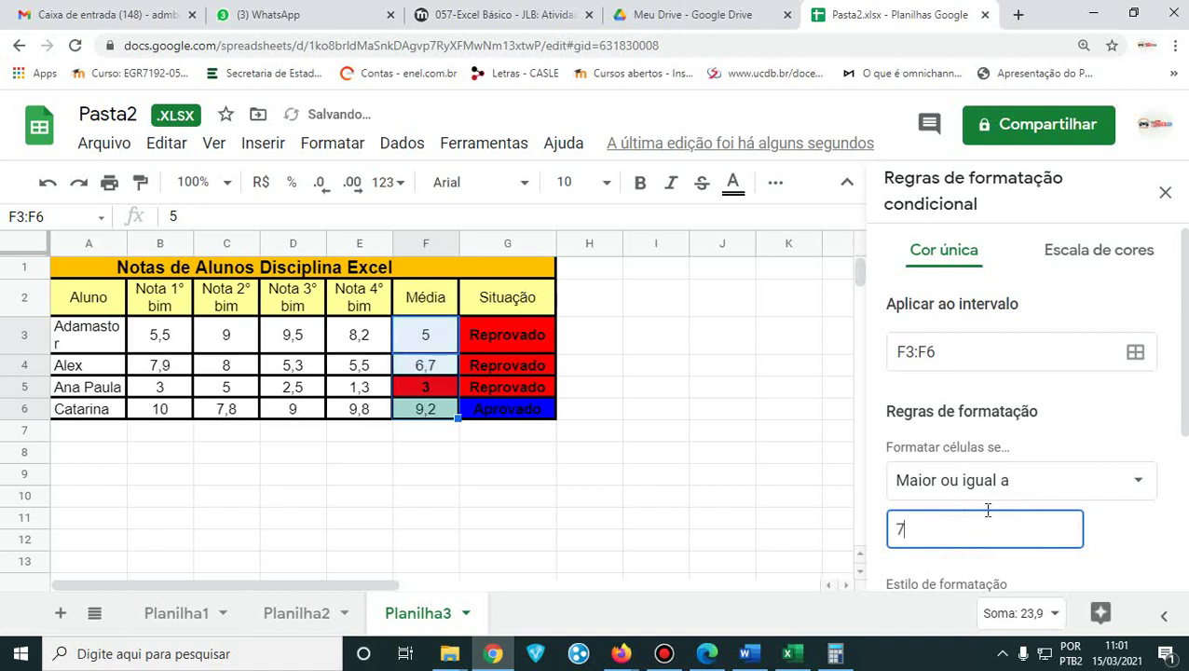
- Format the Média rule for values from 7 upward with bold black text and a blue fill, and save it
{"action": "scroll", "coordinate": [976, 526], "scroll_direction": "down", "scroll_amount": 3}
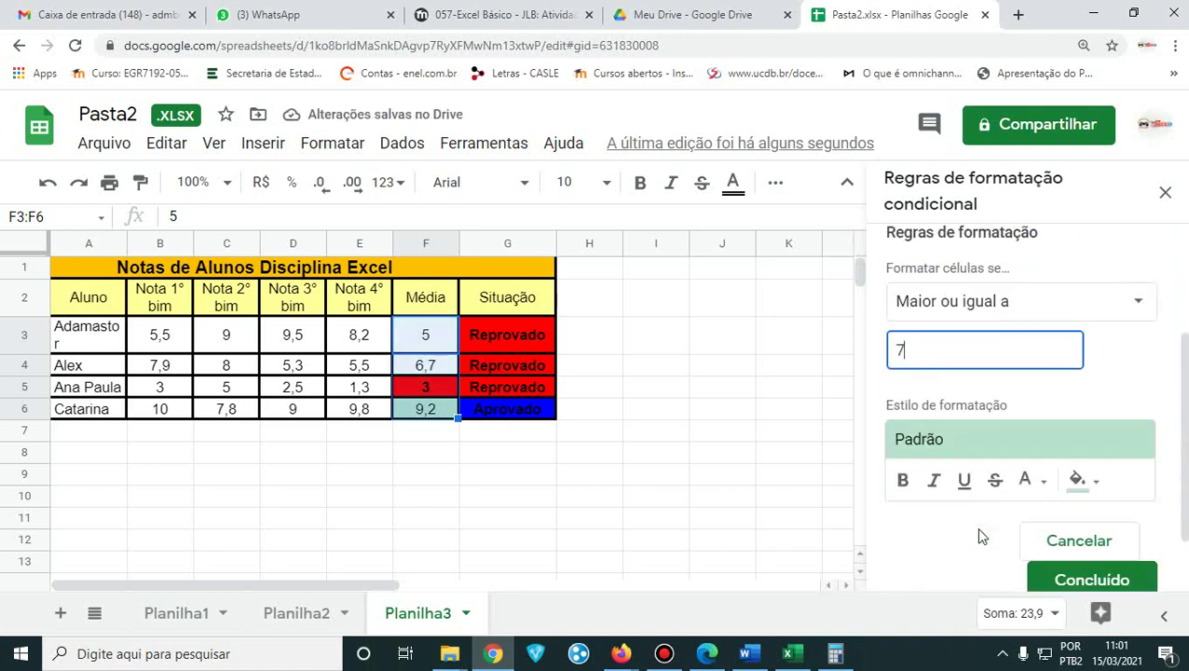
{"action": "left_click", "coordinate": [901, 407]}
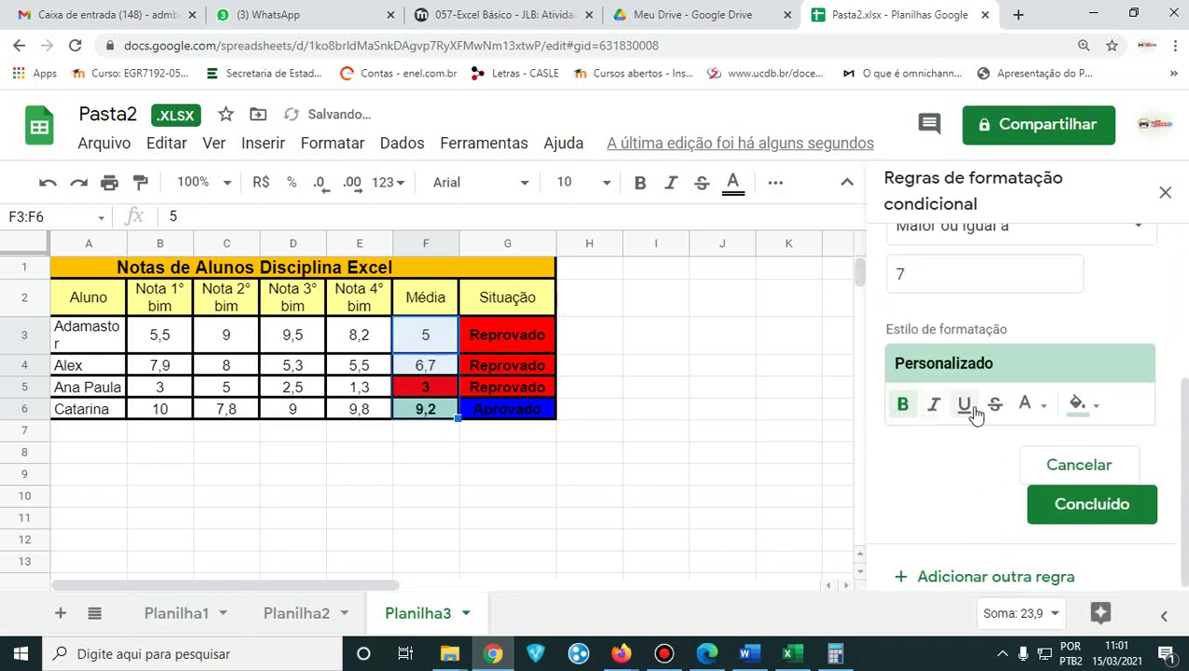
{"action": "left_click", "coordinate": [1025, 407]}
{"action": "left_click", "coordinate": [793, 479]}
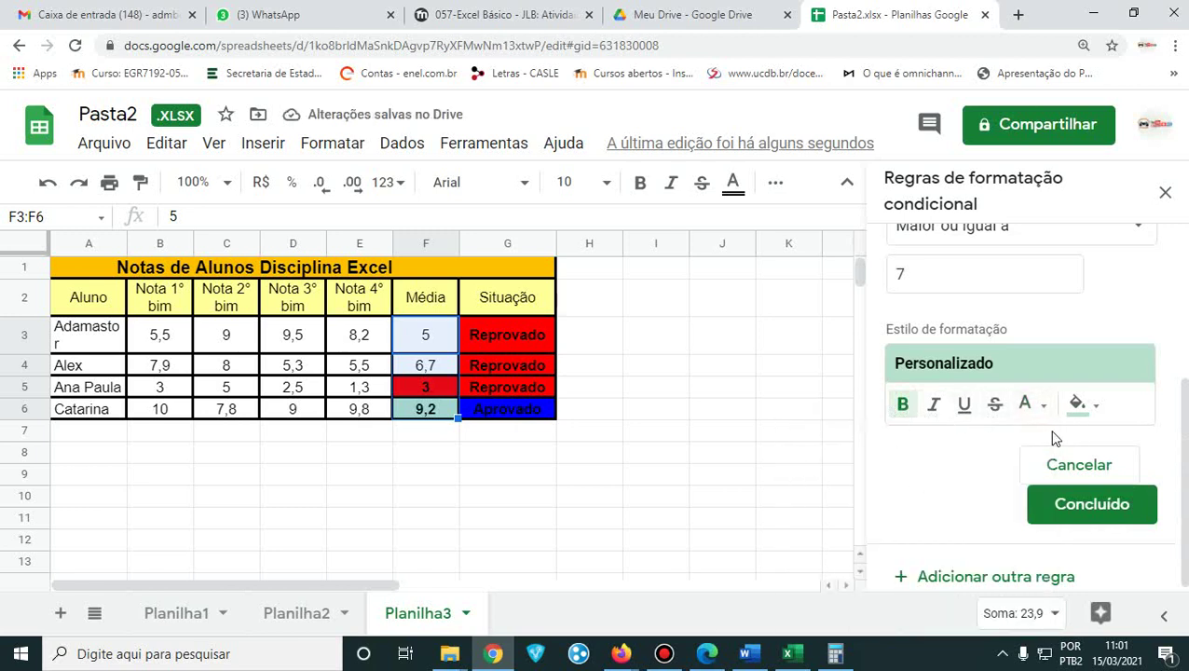
{"action": "left_click", "coordinate": [1047, 415]}
{"action": "left_click", "coordinate": [803, 477]}
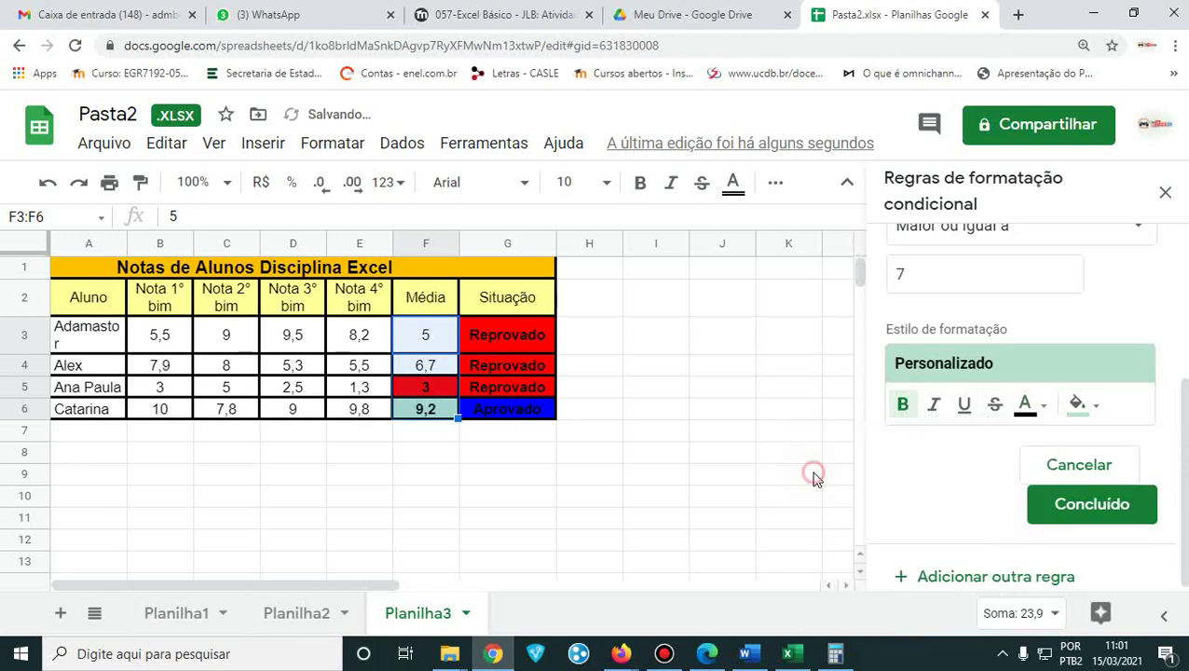
{"action": "left_click", "coordinate": [1092, 410]}
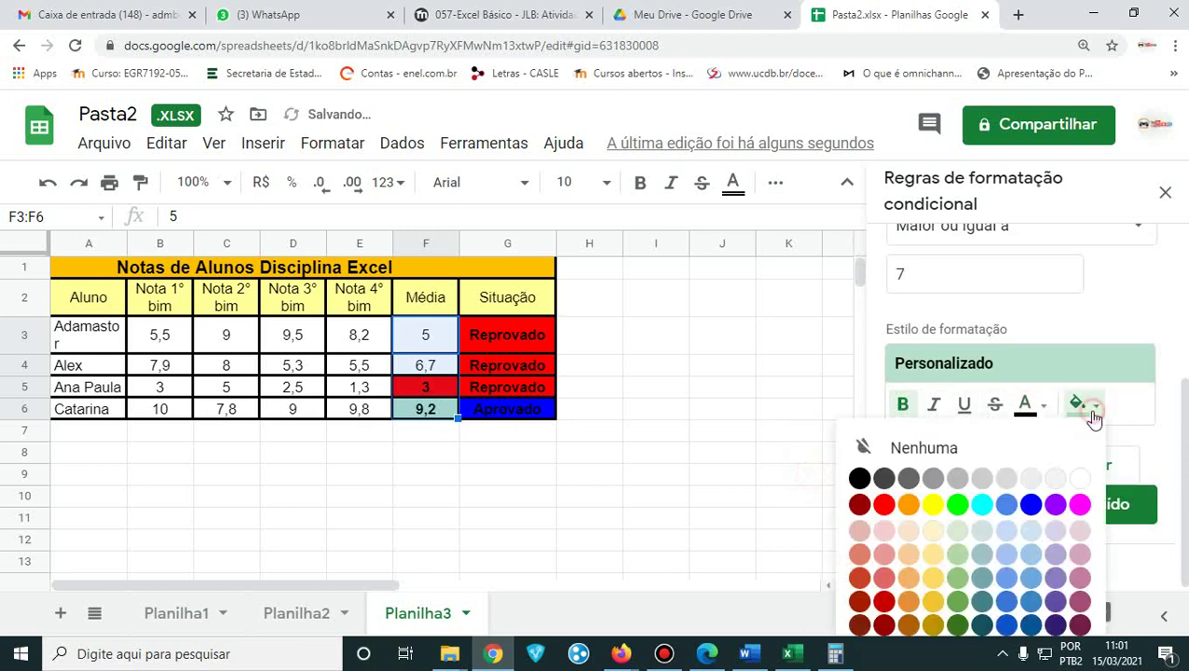
{"action": "left_click", "coordinate": [1031, 506]}
{"action": "left_click", "coordinate": [1086, 504]}
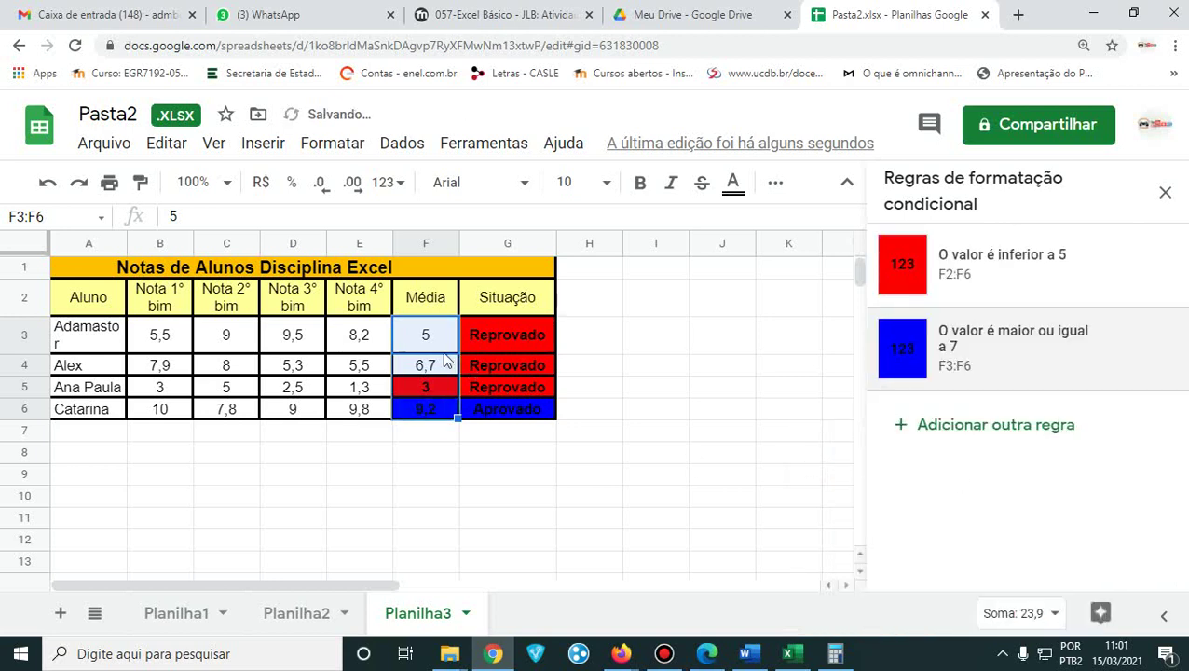
- Add another rule for the Média cells F3:F6 with the condition "Está entre" 5 and 6,9 and save it
{"action": "left_click_drag", "start_coordinate": [427, 337], "coordinate": [424, 411]}
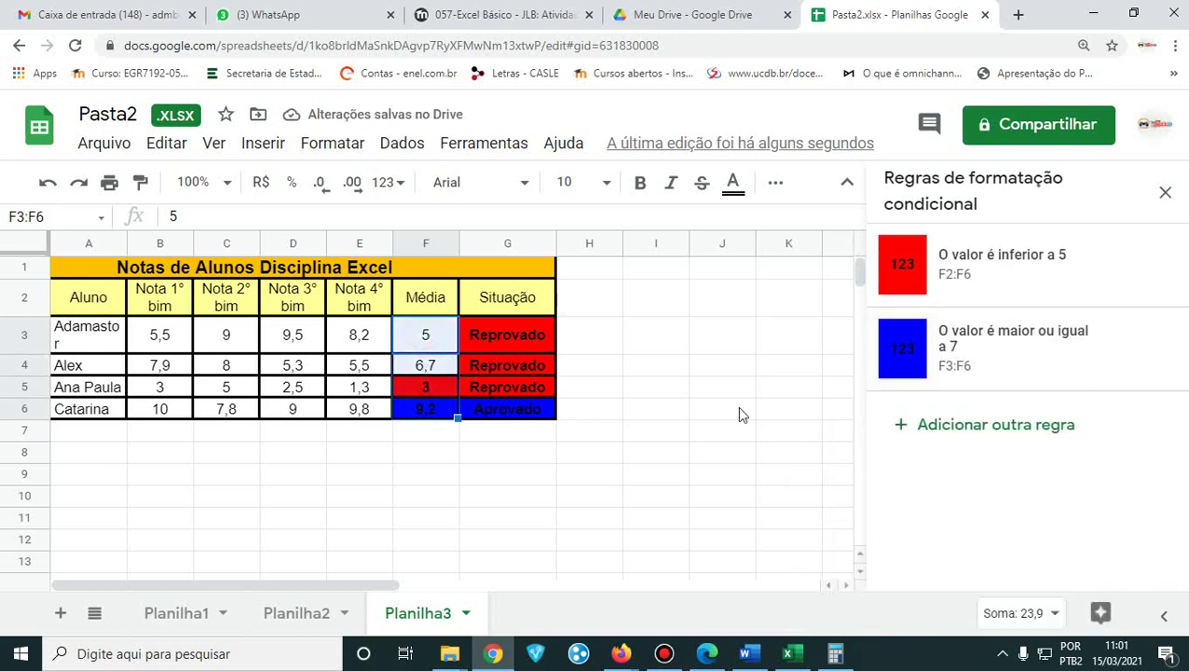
{"action": "left_click", "coordinate": [1016, 428]}
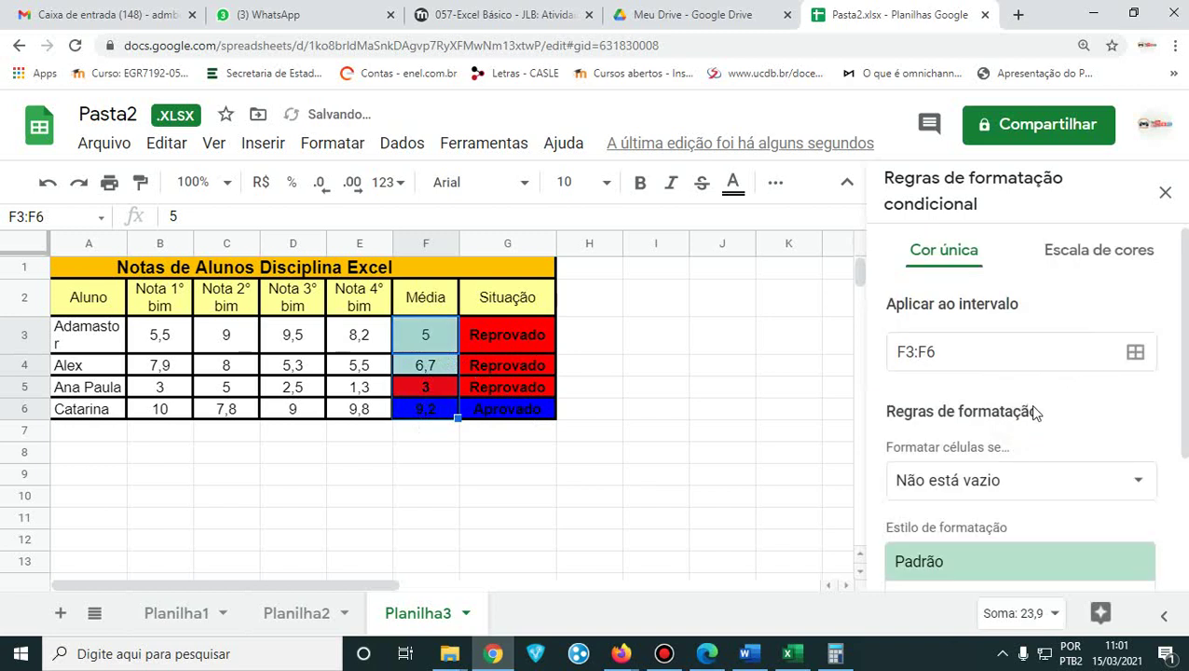
{"action": "left_click", "coordinate": [1046, 485]}
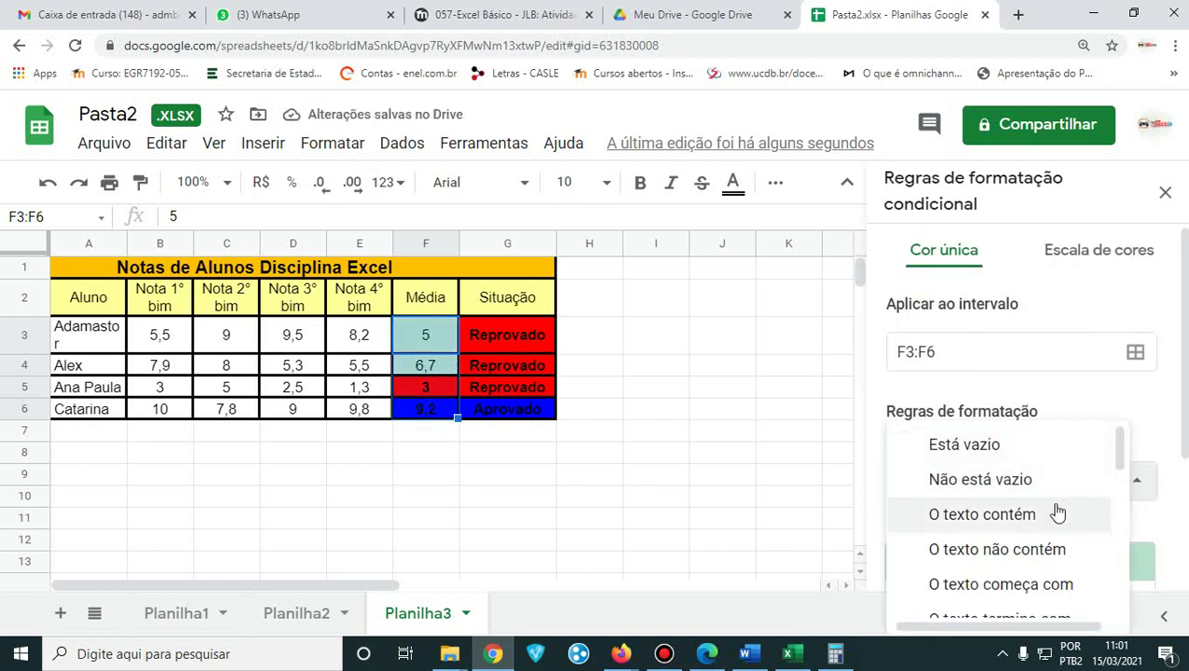
{"action": "scroll", "coordinate": [1049, 513], "scroll_direction": "down", "scroll_amount": 5}
{"action": "scroll", "coordinate": [1049, 522], "scroll_direction": "down", "scroll_amount": 4}
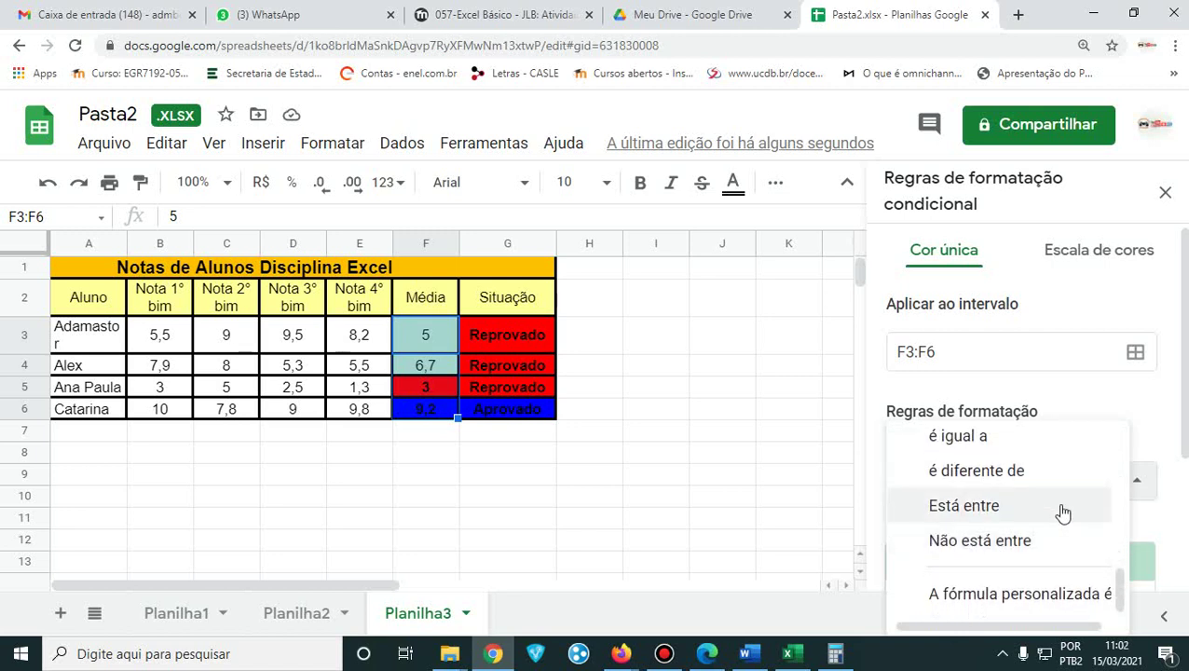
{"action": "left_click", "coordinate": [1062, 506]}
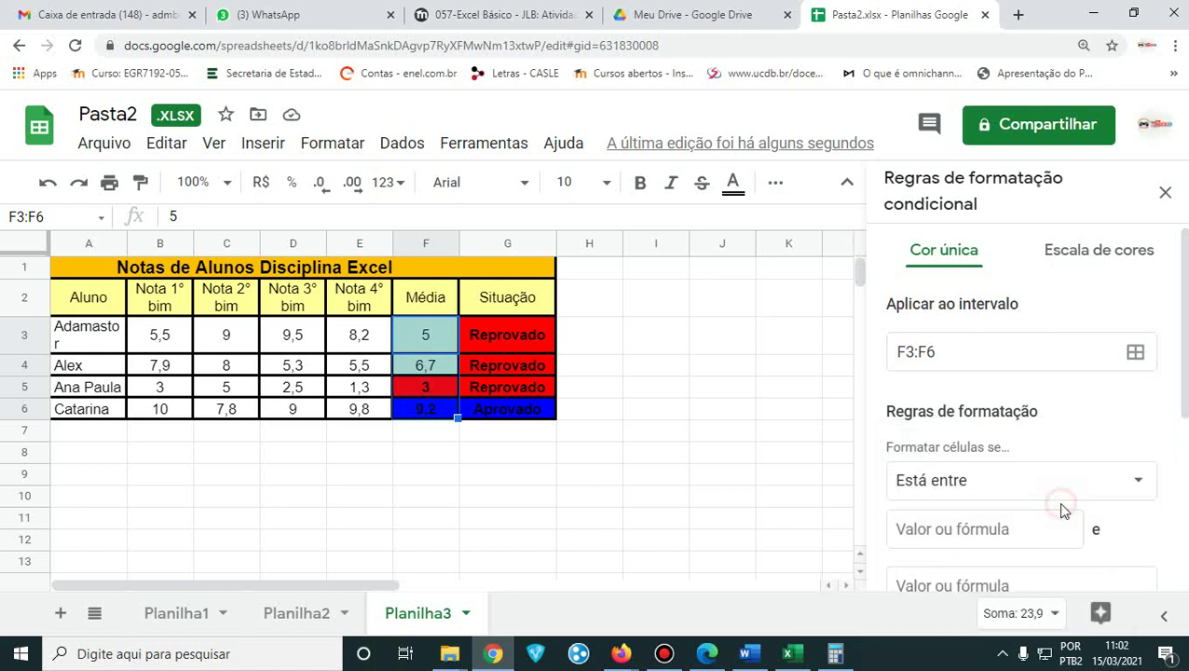
{"action": "left_click", "coordinate": [965, 536]}
{"action": "scroll", "coordinate": [960, 522], "scroll_direction": "down", "scroll_amount": 2}
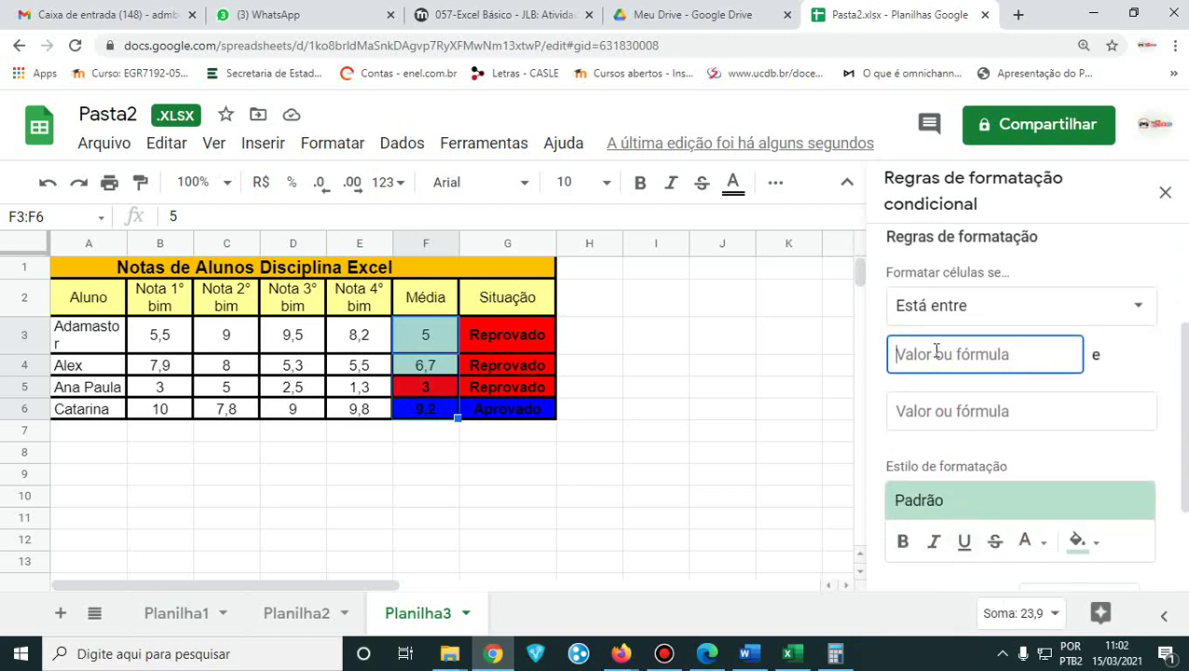
{"action": "type", "text": "5"}
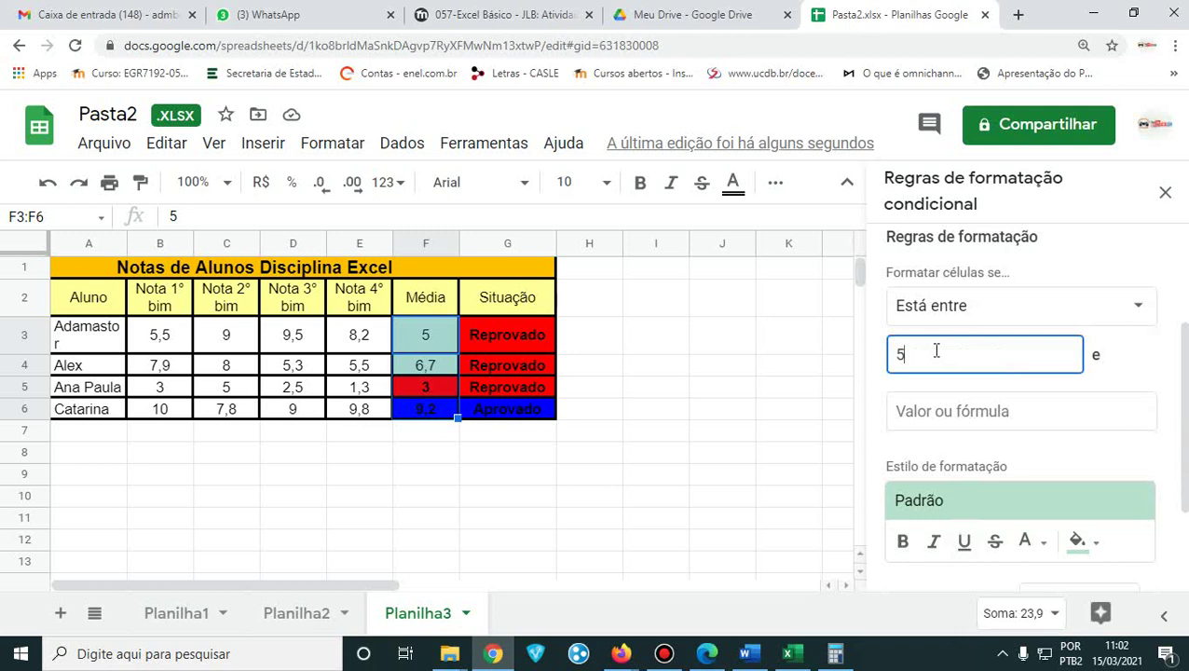
{"action": "left_click", "coordinate": [952, 413]}
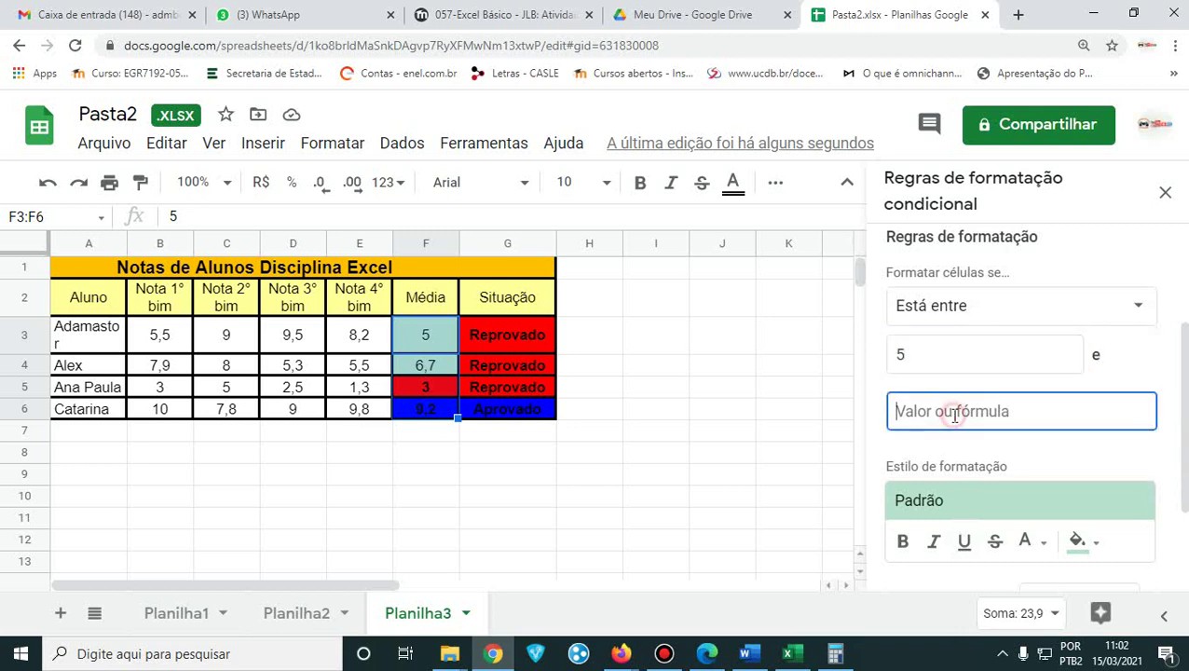
{"action": "type", "text": "6,9"}
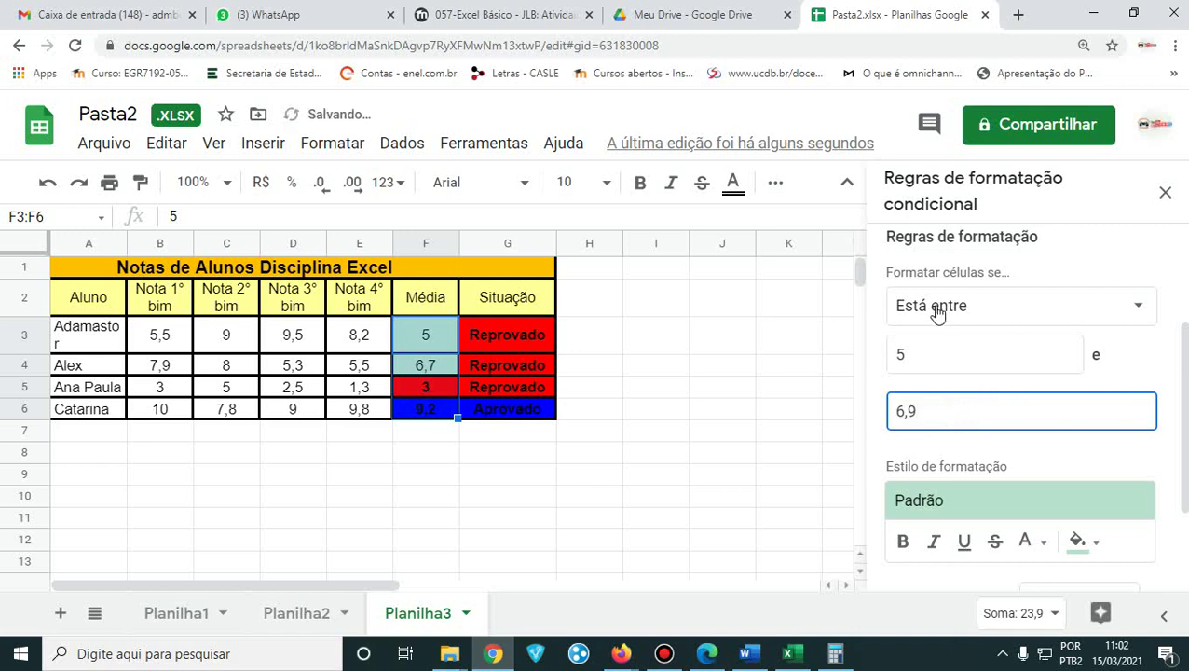
{"action": "left_click", "coordinate": [977, 415]}
{"action": "scroll", "coordinate": [976, 415], "scroll_direction": "down", "scroll_amount": 2}
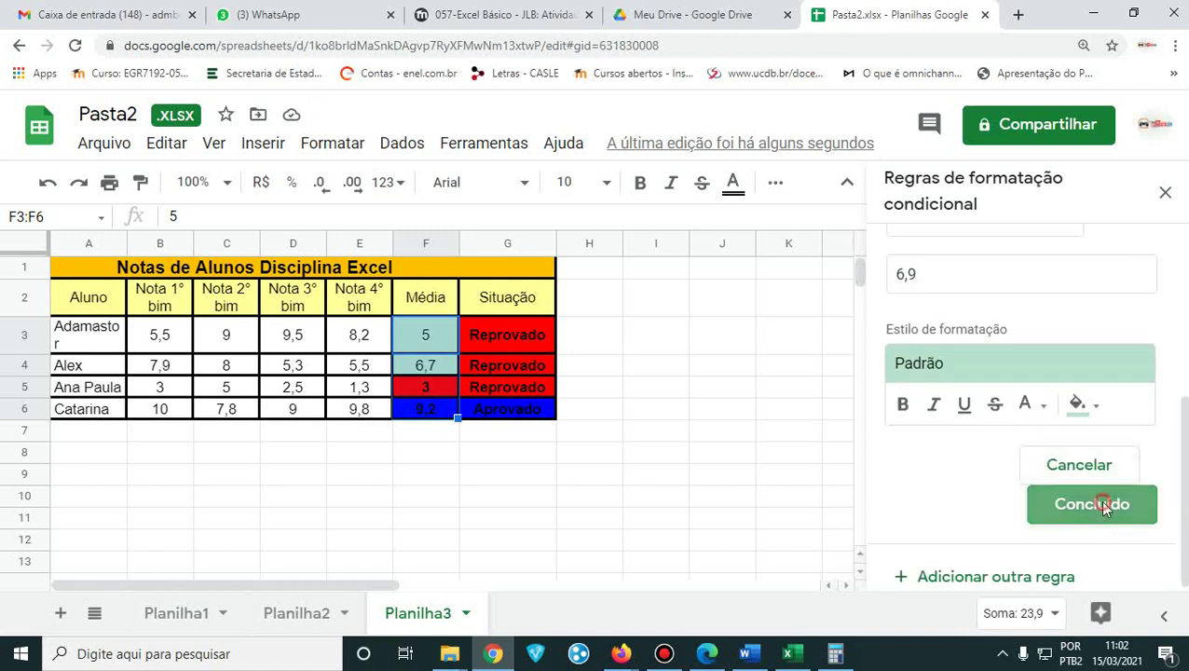
{"action": "left_click", "coordinate": [1102, 504]}
- Format the Média rule for 5 to 6,9 with bold black text and yellow fill, save it and view the rules on G3
{"action": "left_click", "coordinate": [1032, 421]}
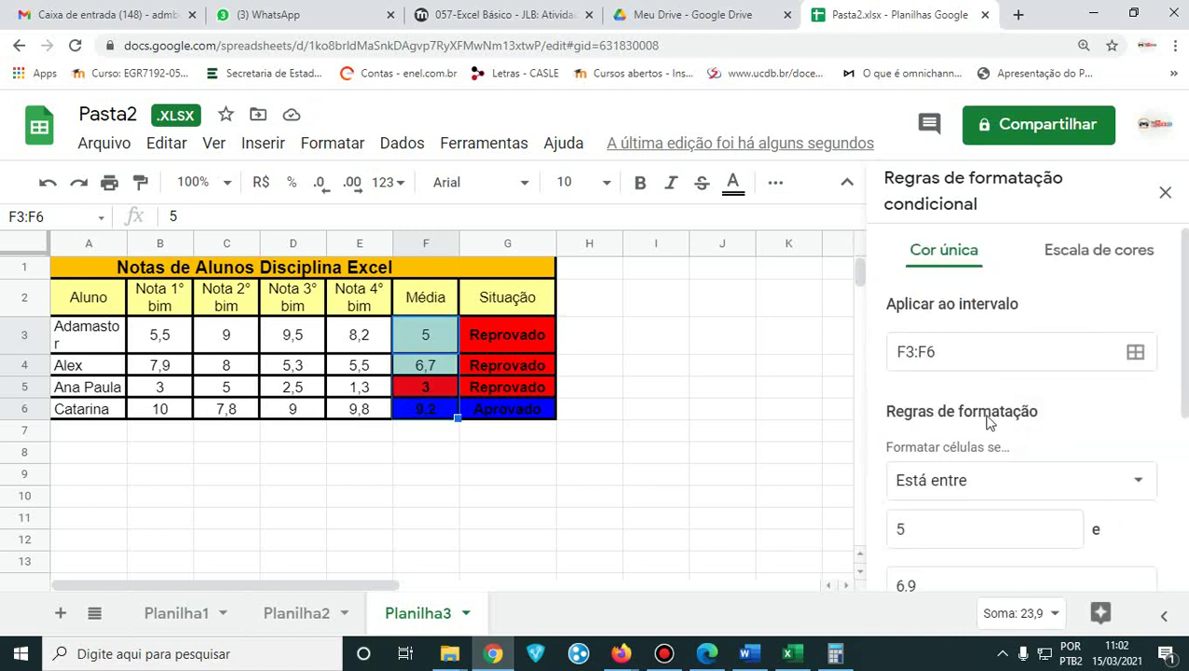
{"action": "scroll", "coordinate": [1079, 491], "scroll_direction": "down", "scroll_amount": 3}
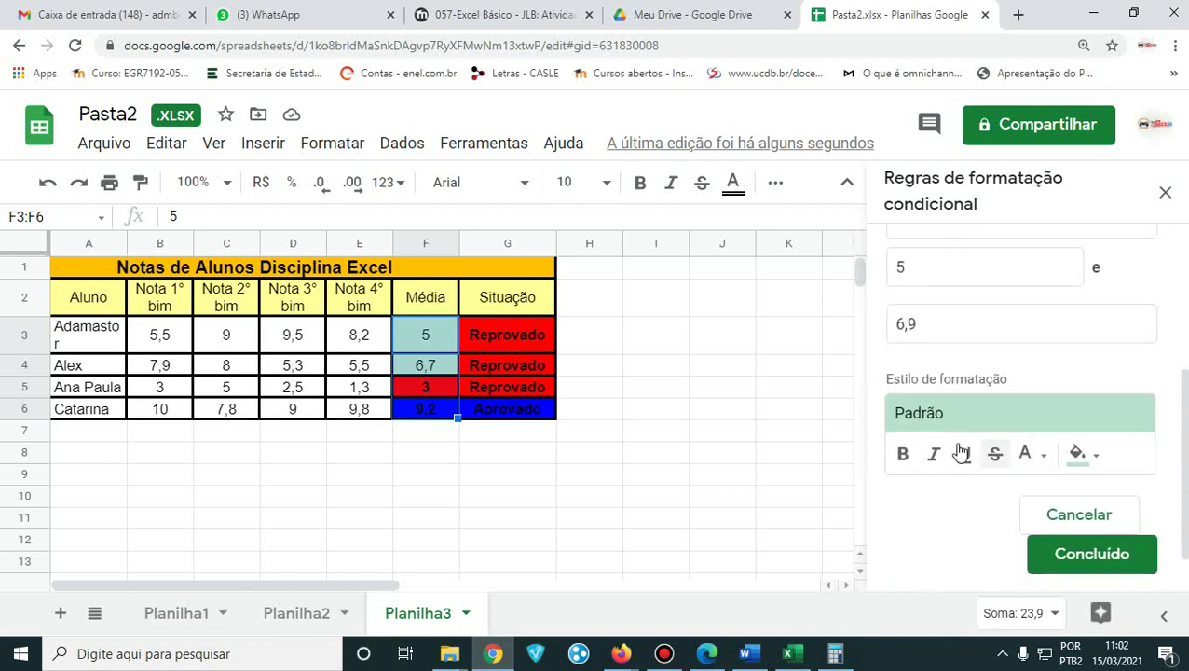
{"action": "left_click", "coordinate": [902, 454]}
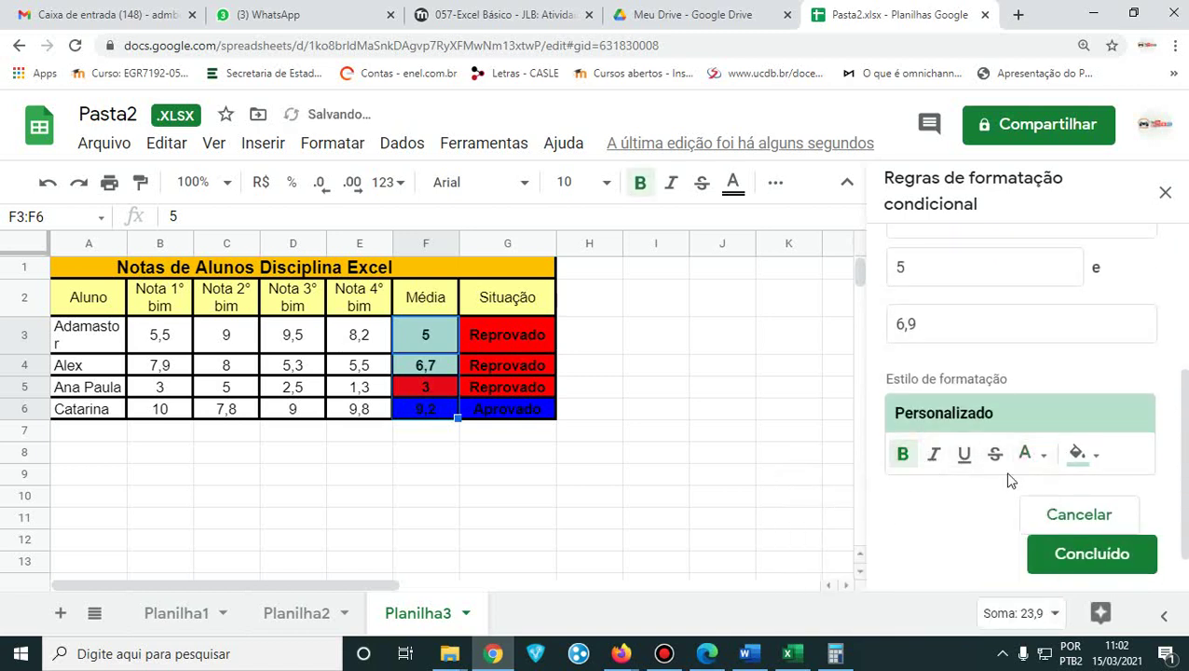
{"action": "left_click", "coordinate": [1034, 455]}
{"action": "left_click", "coordinate": [807, 527]}
{"action": "left_click", "coordinate": [1094, 455]}
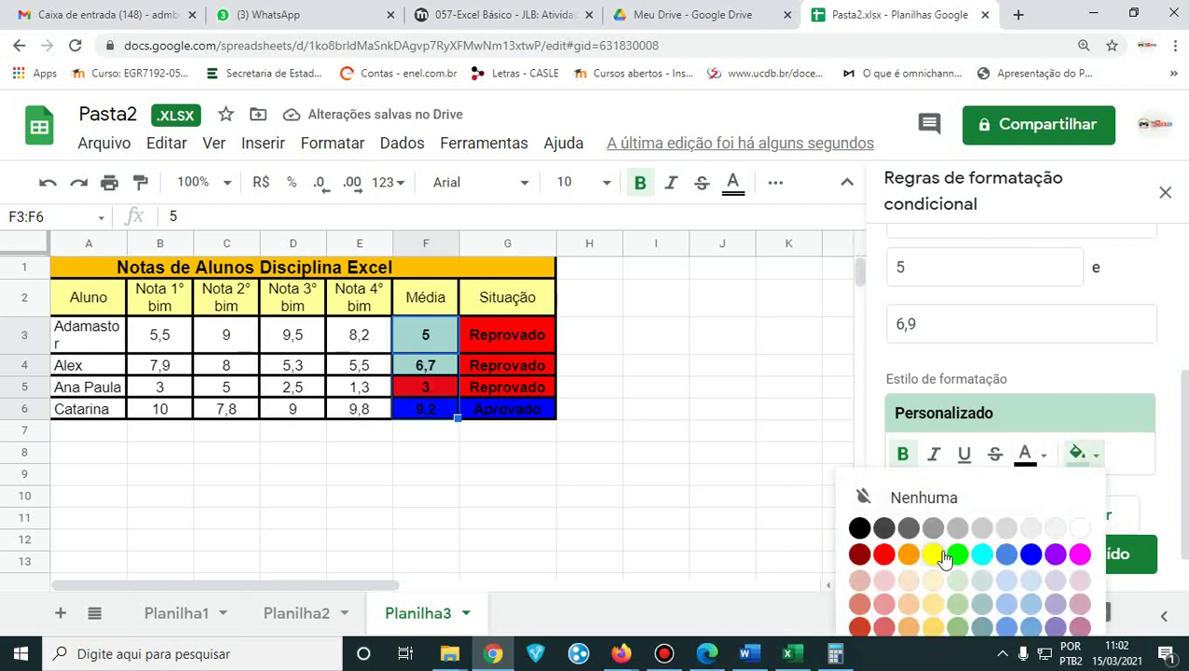
{"action": "left_click", "coordinate": [938, 557]}
{"action": "left_click", "coordinate": [1085, 554]}
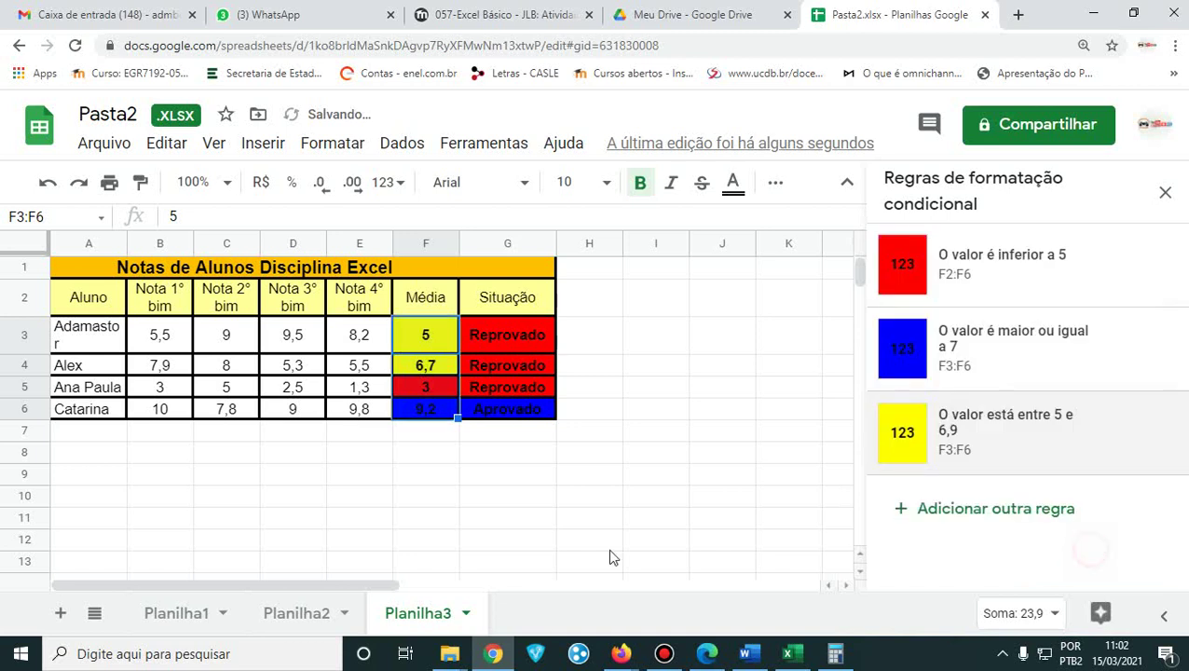
{"action": "left_click", "coordinate": [429, 337]}
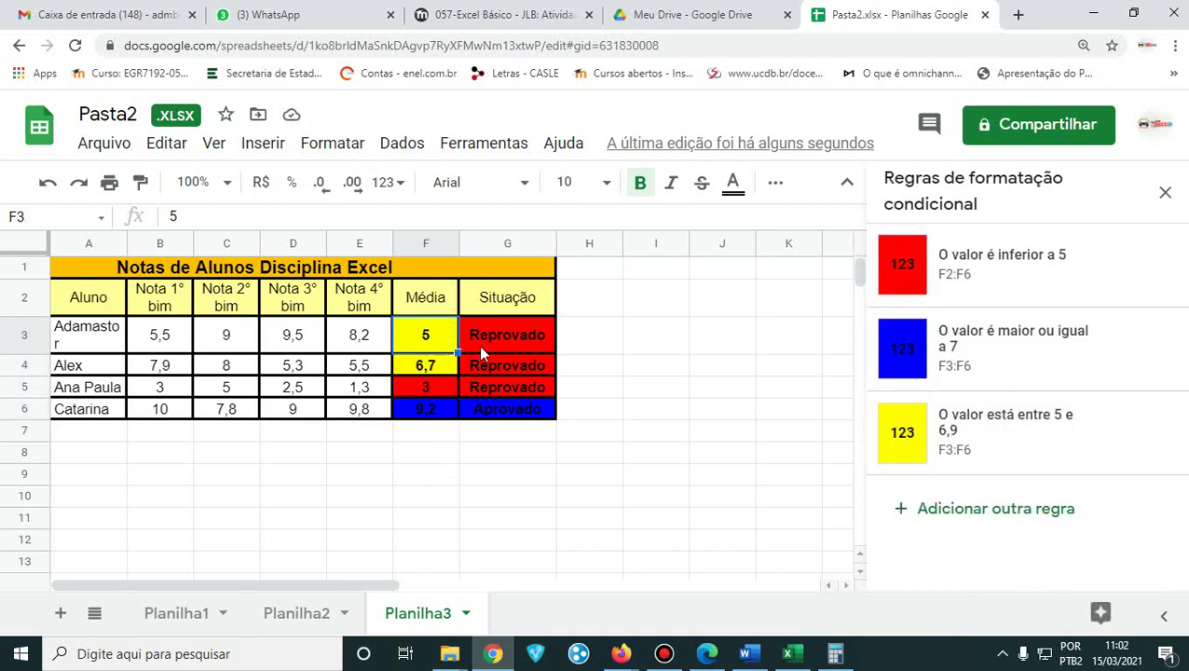
{"action": "left_click", "coordinate": [506, 340]}
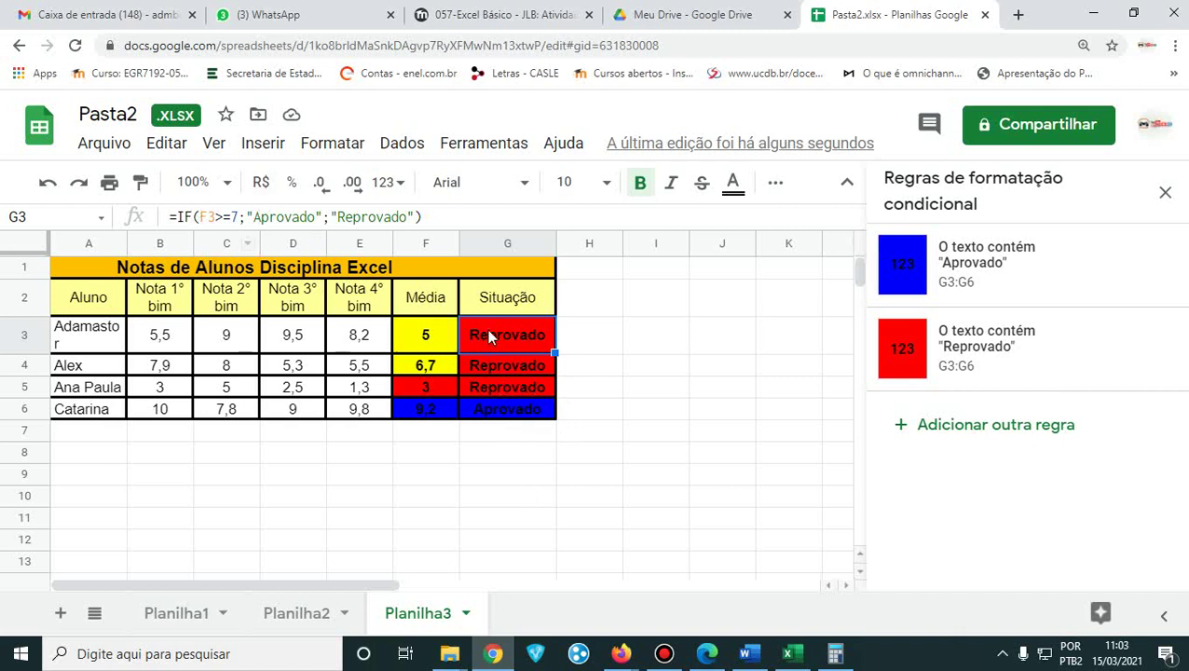
- Switch to the Apostila-de-Excel-Avançado PDF in Edge and look back through it for the SE function section
{"action": "left_click", "coordinate": [790, 658]}
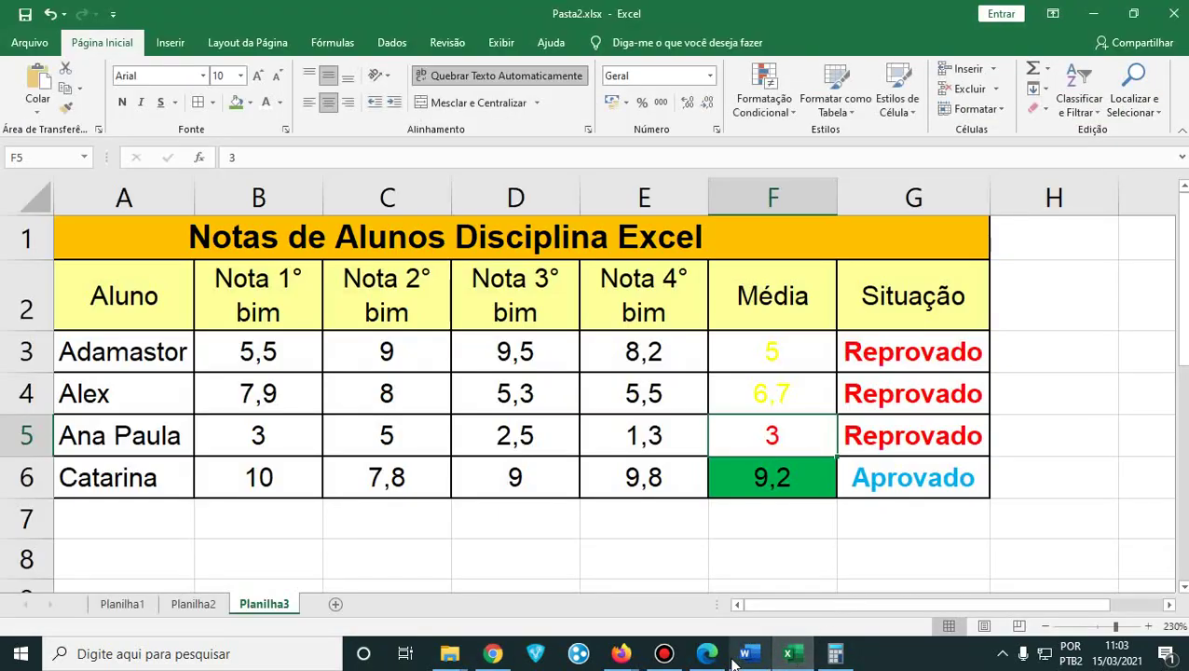
{"action": "left_click", "coordinate": [705, 658]}
{"action": "scroll", "coordinate": [573, 391], "scroll_direction": "up", "scroll_amount": 12}
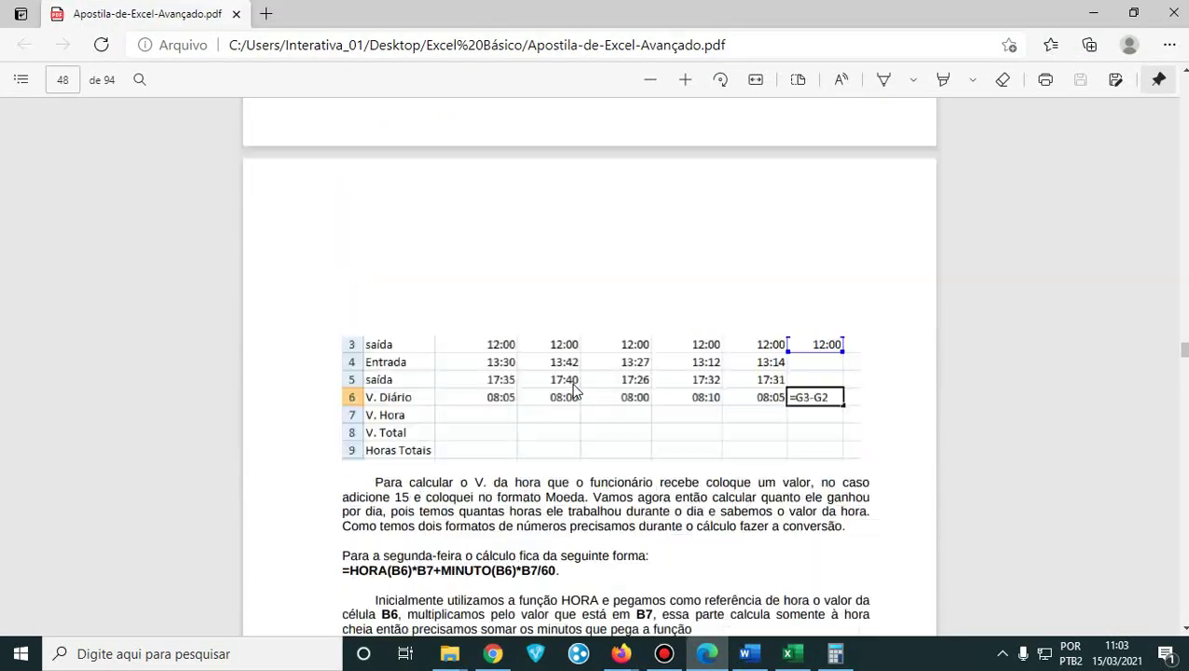
{"action": "scroll", "coordinate": [573, 391], "scroll_direction": "up", "scroll_amount": 10}
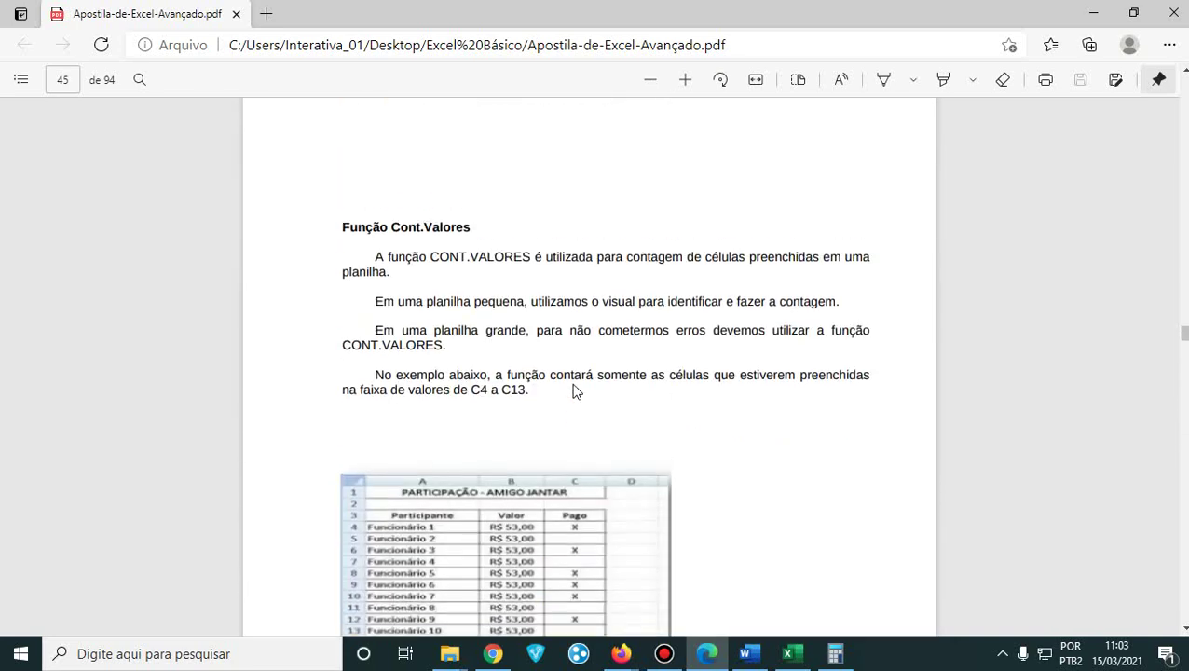
{"action": "scroll", "coordinate": [573, 391], "scroll_direction": "up", "scroll_amount": 15}
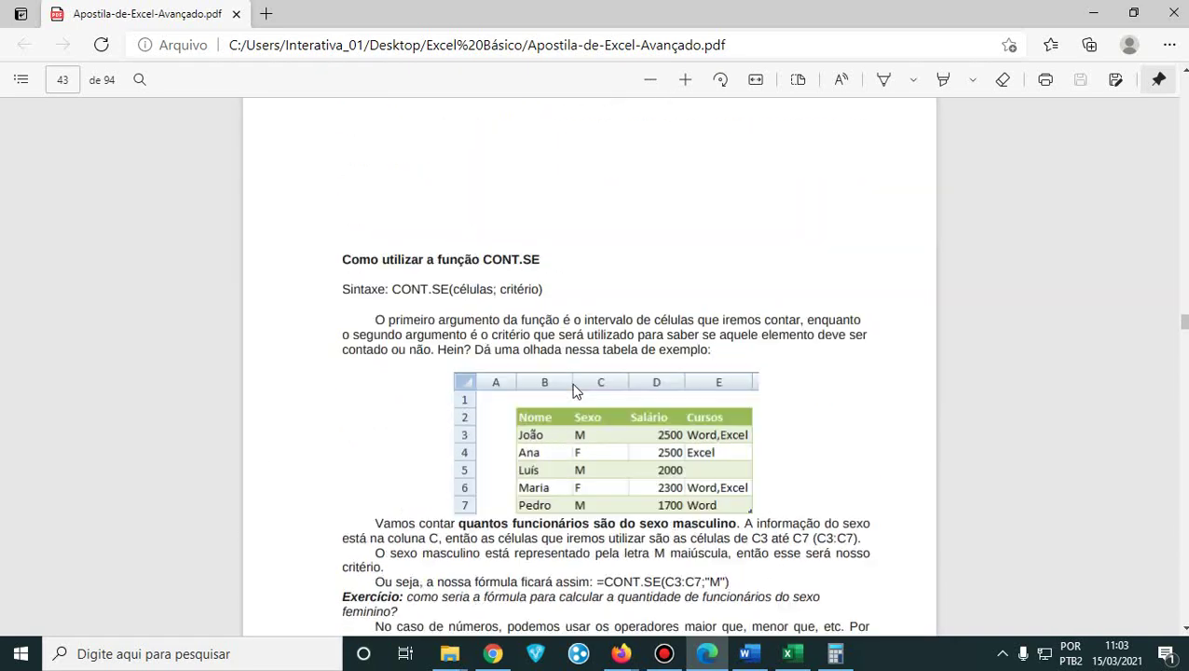
{"action": "scroll", "coordinate": [575, 391], "scroll_direction": "up", "scroll_amount": 12}
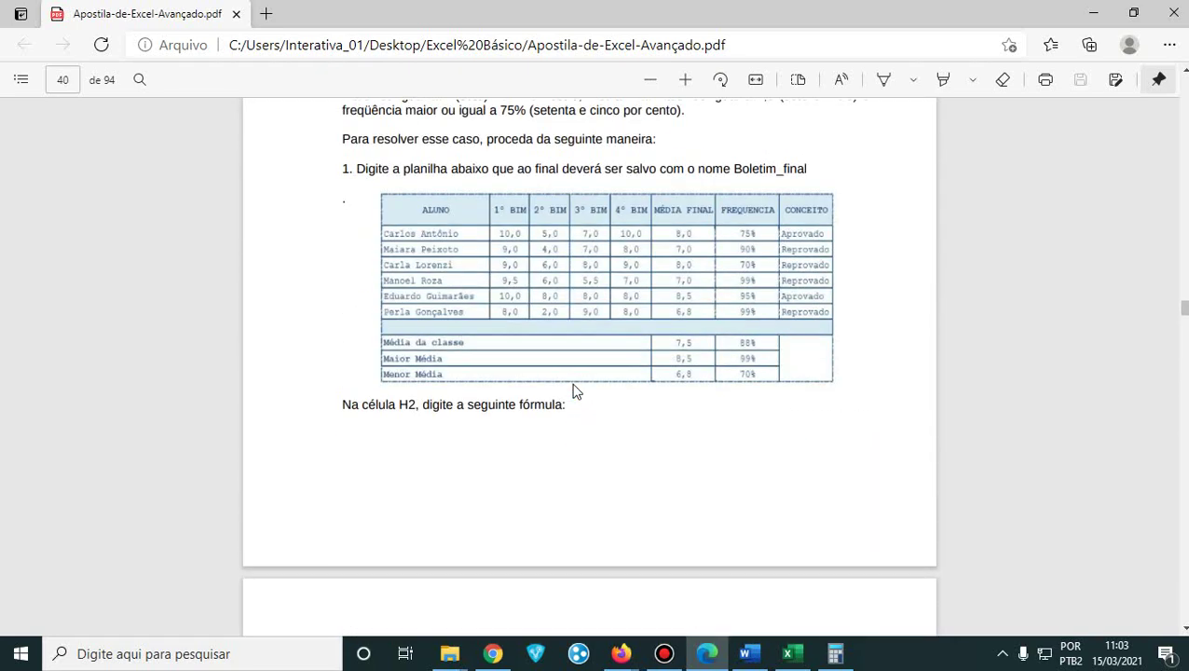
{"action": "scroll", "coordinate": [575, 391], "scroll_direction": "up", "scroll_amount": 5}
{"action": "scroll", "coordinate": [575, 392], "scroll_direction": "down", "scroll_amount": 5}
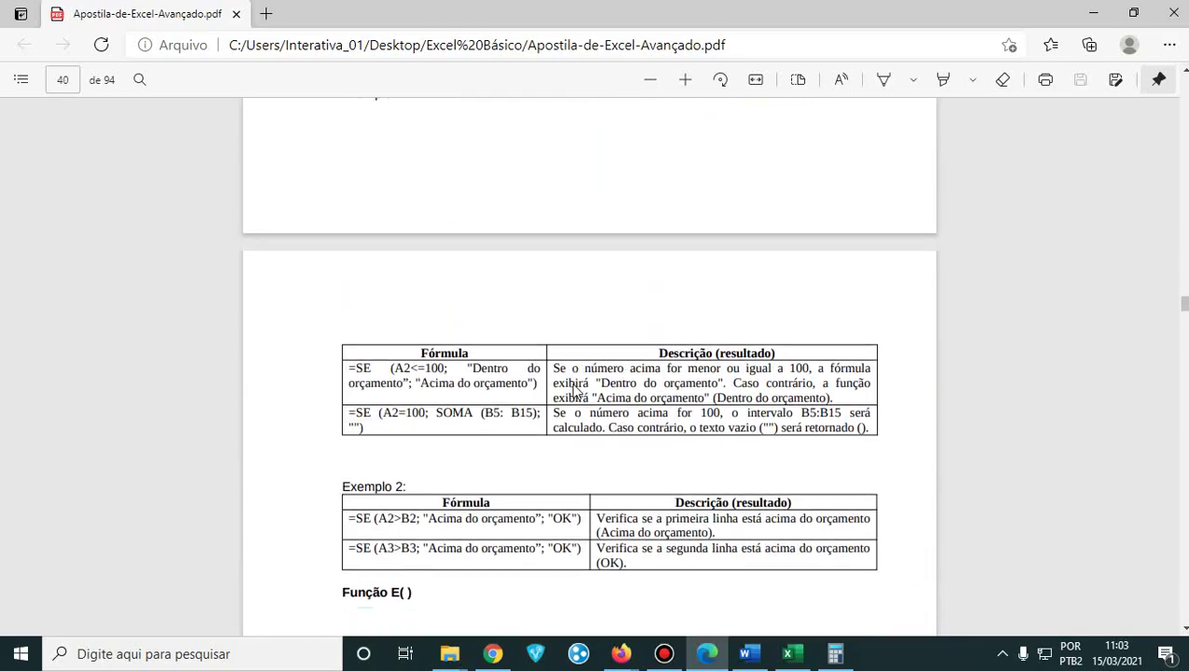
{"action": "scroll", "coordinate": [575, 391], "scroll_direction": "up", "scroll_amount": 12}
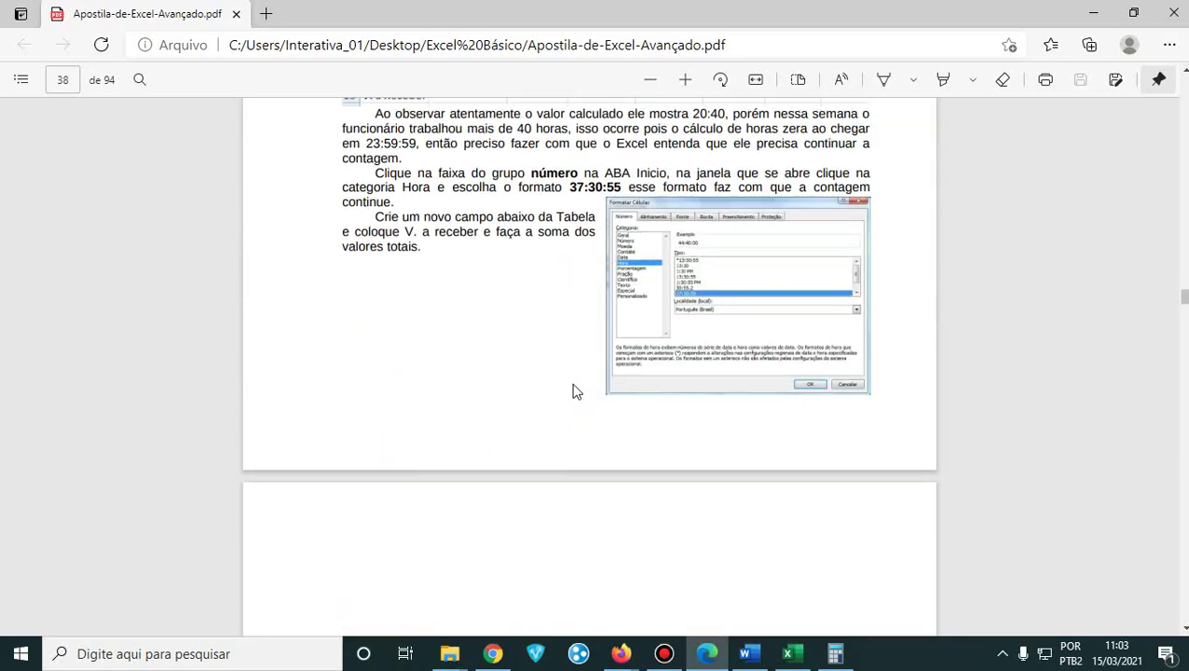
{"action": "scroll", "coordinate": [575, 392], "scroll_direction": "down", "scroll_amount": 5}
{"action": "scroll", "coordinate": [575, 392], "scroll_direction": "up", "scroll_amount": 3}
{"action": "scroll", "coordinate": [575, 391], "scroll_direction": "down", "scroll_amount": 1}
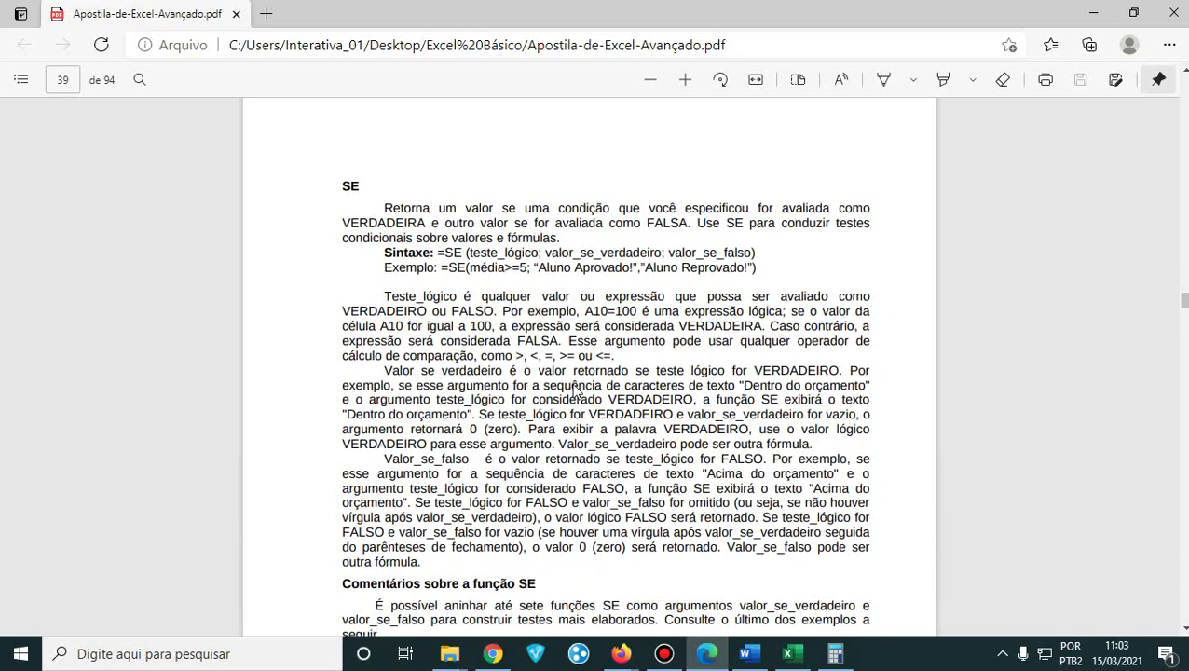
- Find the section "Como utilizar a função SE composta" in the handout and examine its nested SE commission example
{"action": "scroll", "coordinate": [575, 391], "scroll_direction": "down", "scroll_amount": 15}
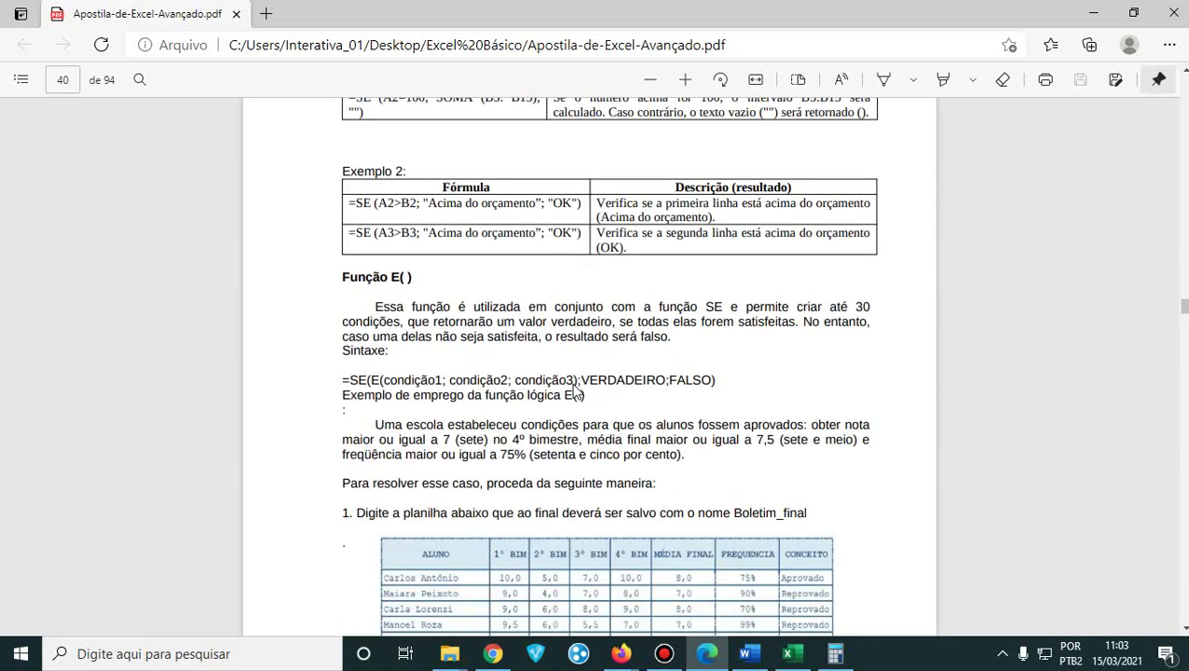
{"action": "scroll", "coordinate": [575, 392], "scroll_direction": "down", "scroll_amount": 20}
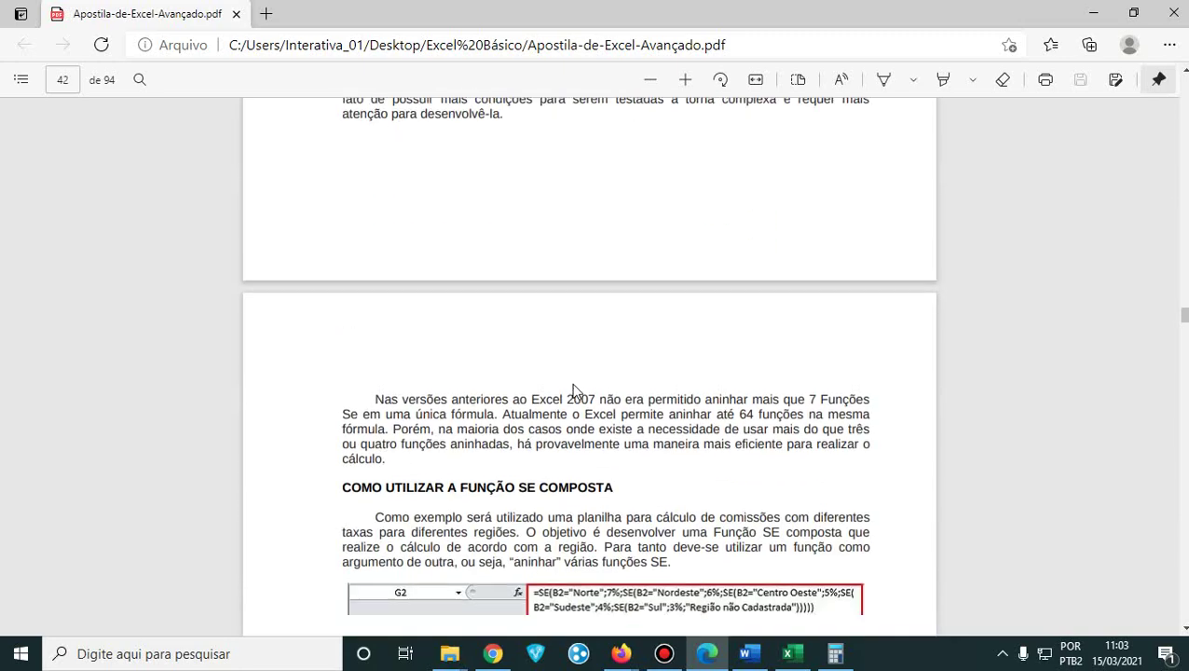
{"action": "scroll", "coordinate": [576, 392], "scroll_direction": "down", "scroll_amount": 10}
{"action": "scroll", "coordinate": [557, 341], "scroll_direction": "up", "scroll_amount": 5}
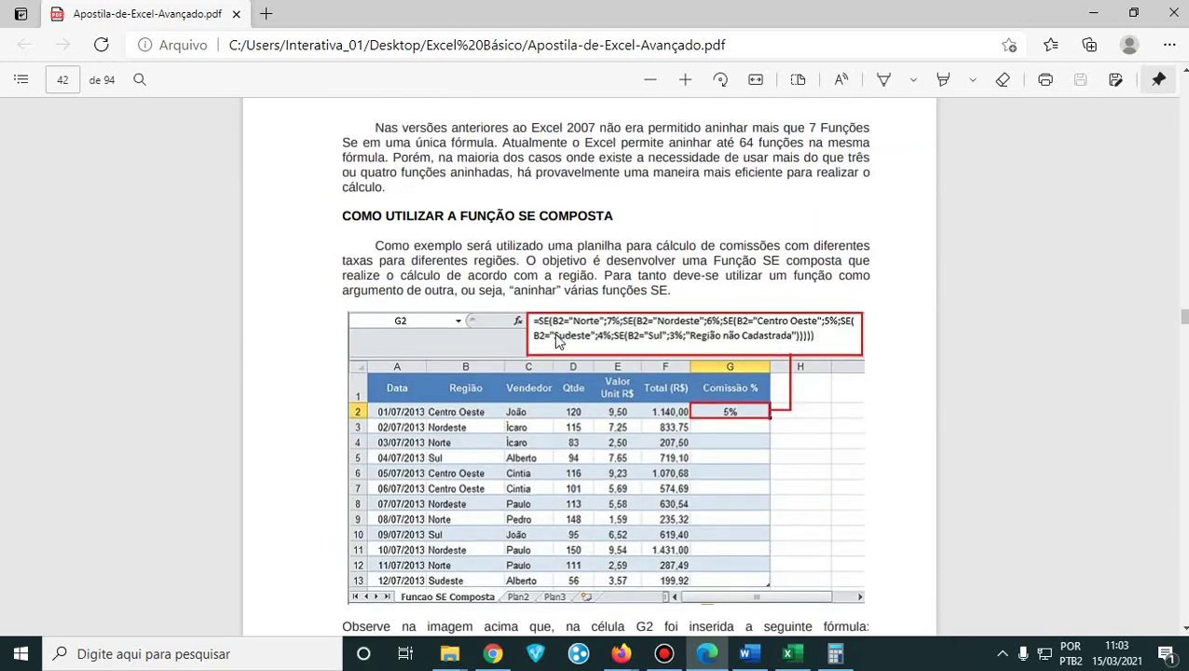
{"action": "left_click_drag", "start_coordinate": [373, 217], "coordinate": [655, 218]}
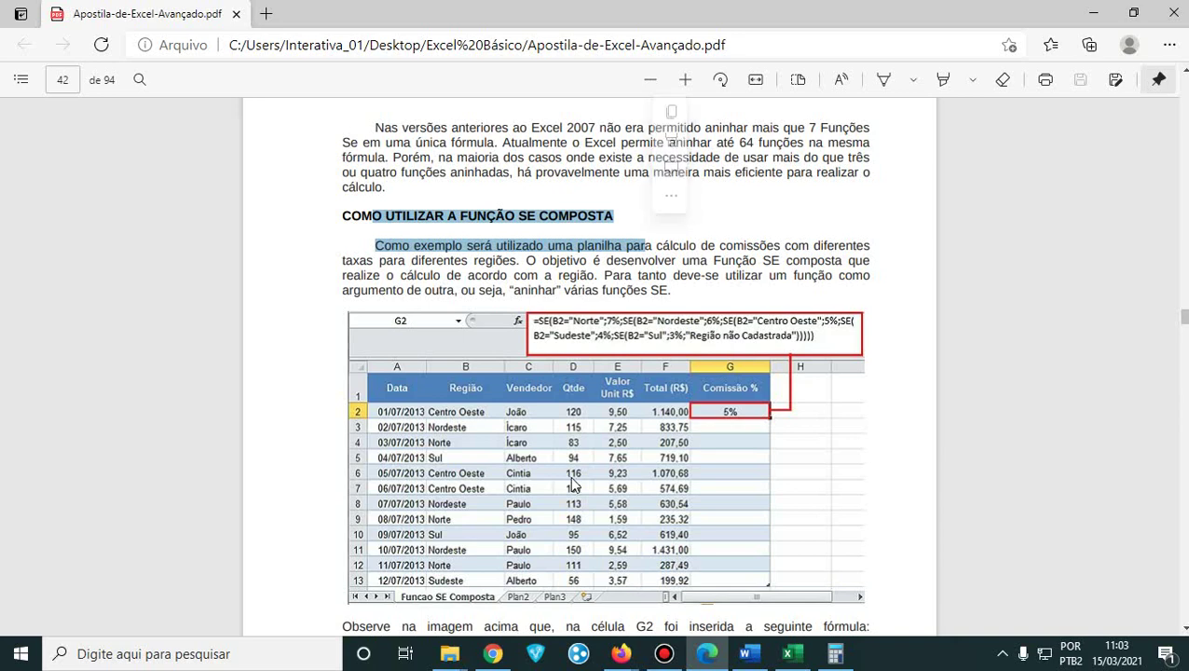
{"action": "scroll", "coordinate": [583, 345], "scroll_direction": "down", "scroll_amount": 5}
{"action": "scroll", "coordinate": [582, 345], "scroll_direction": "up", "scroll_amount": 5}
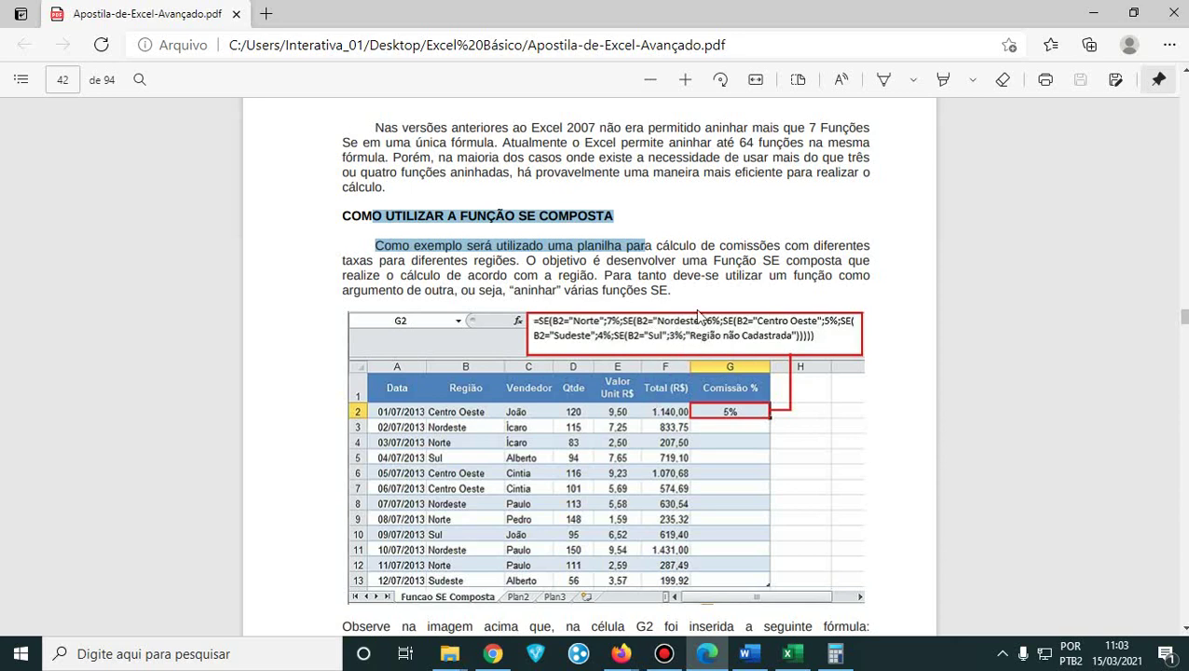
- Switch back to Pasta2.xlsx in Excel and examine the SE formulas in the Situação column, especially G3
{"action": "left_click", "coordinate": [1092, 13]}
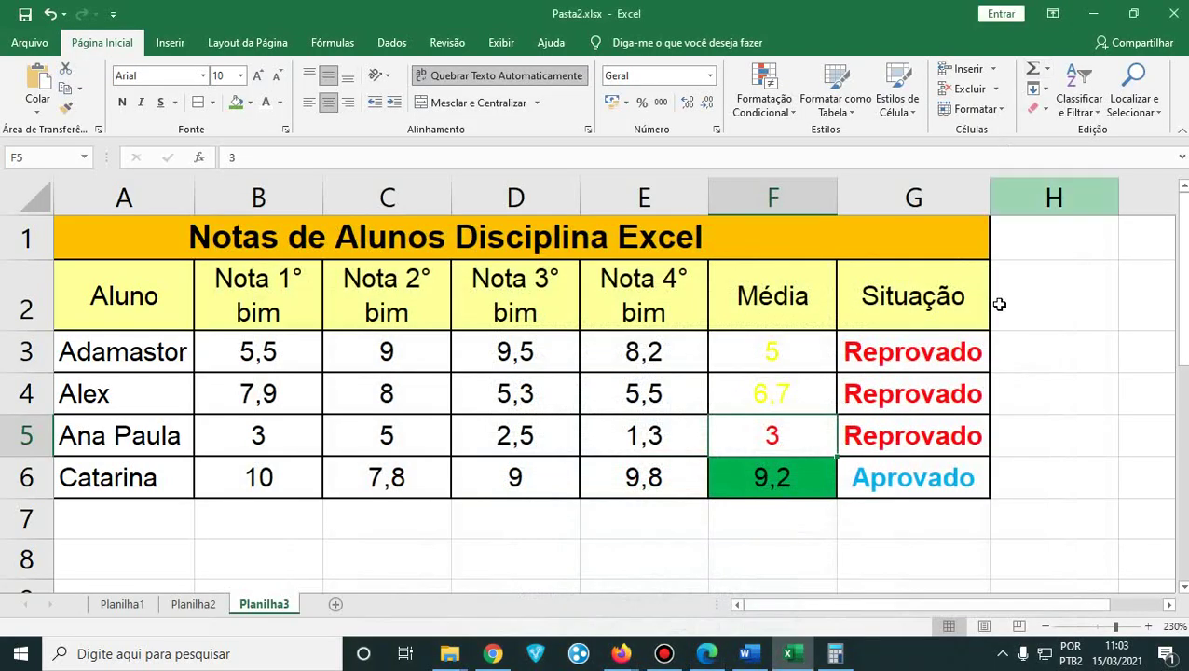
{"action": "left_click", "coordinate": [974, 438]}
{"action": "left_click", "coordinate": [909, 358]}
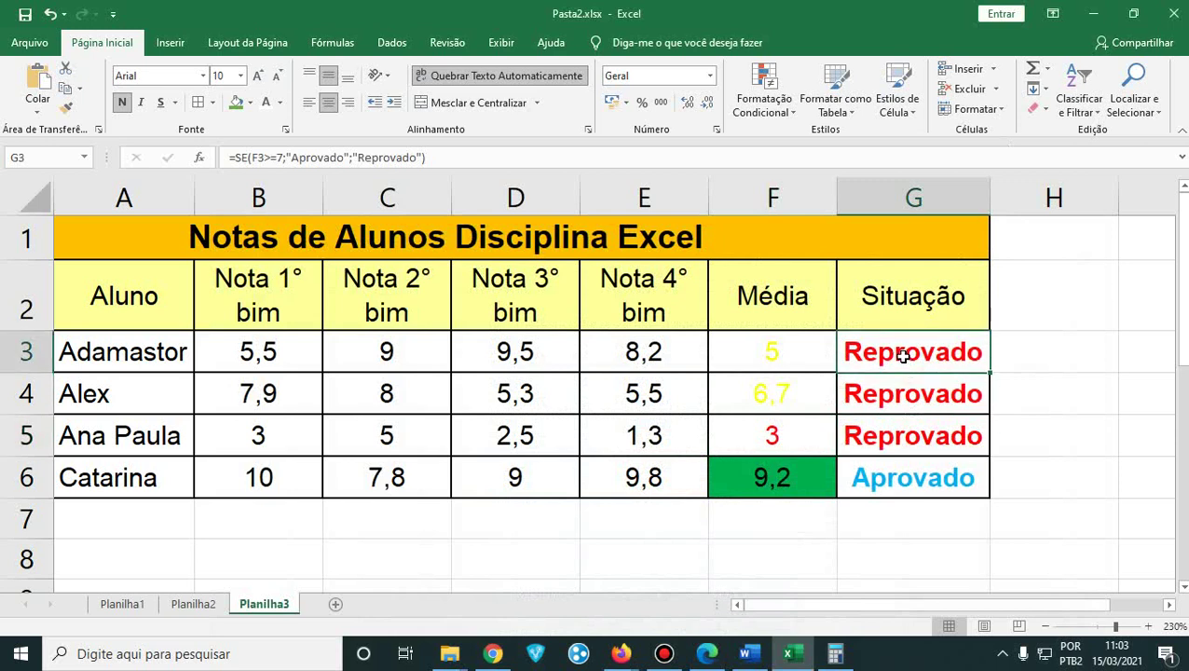
{"action": "left_click", "coordinate": [904, 396]}
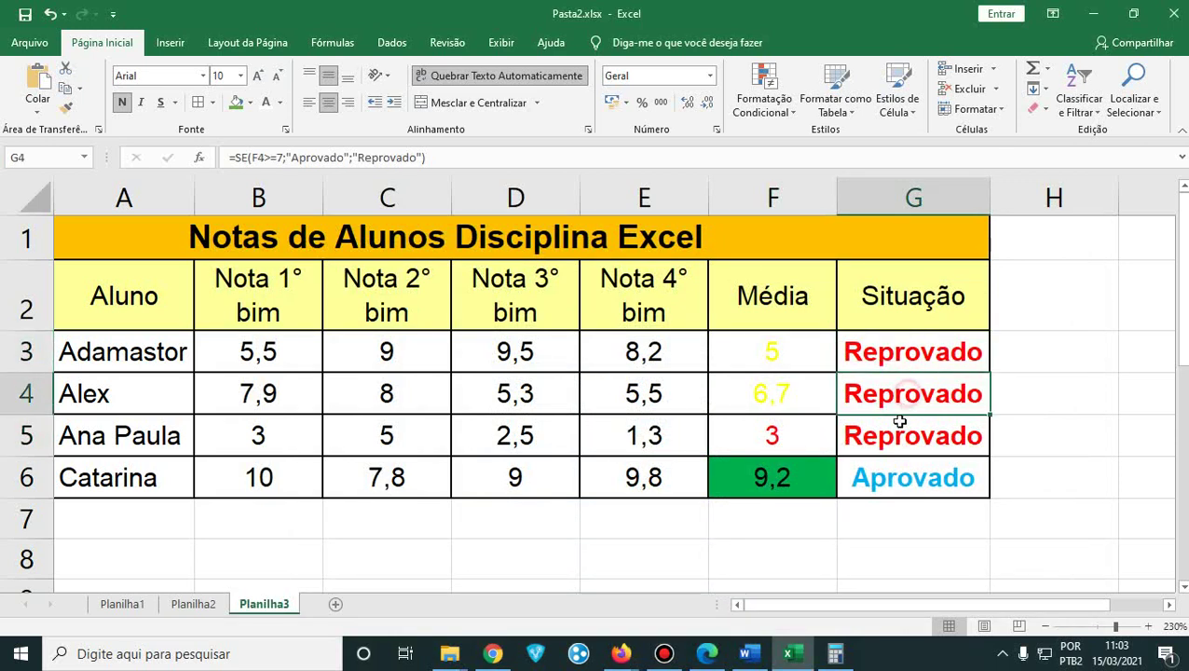
{"action": "left_click", "coordinate": [890, 354]}
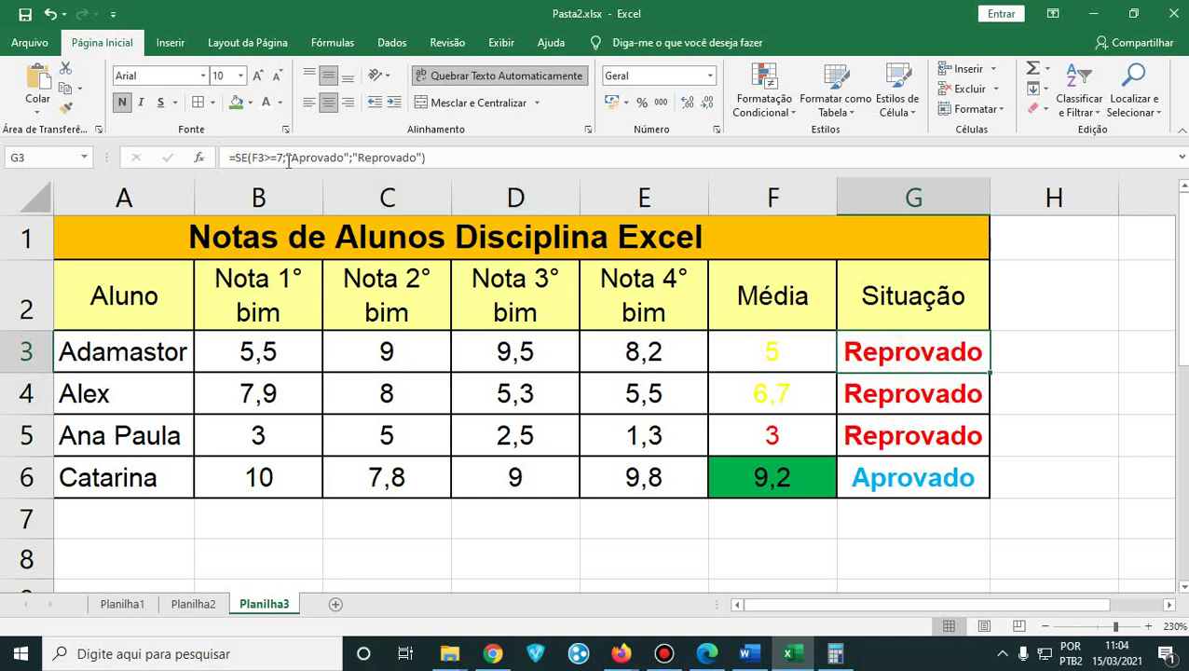
{"action": "left_click", "coordinate": [343, 157]}
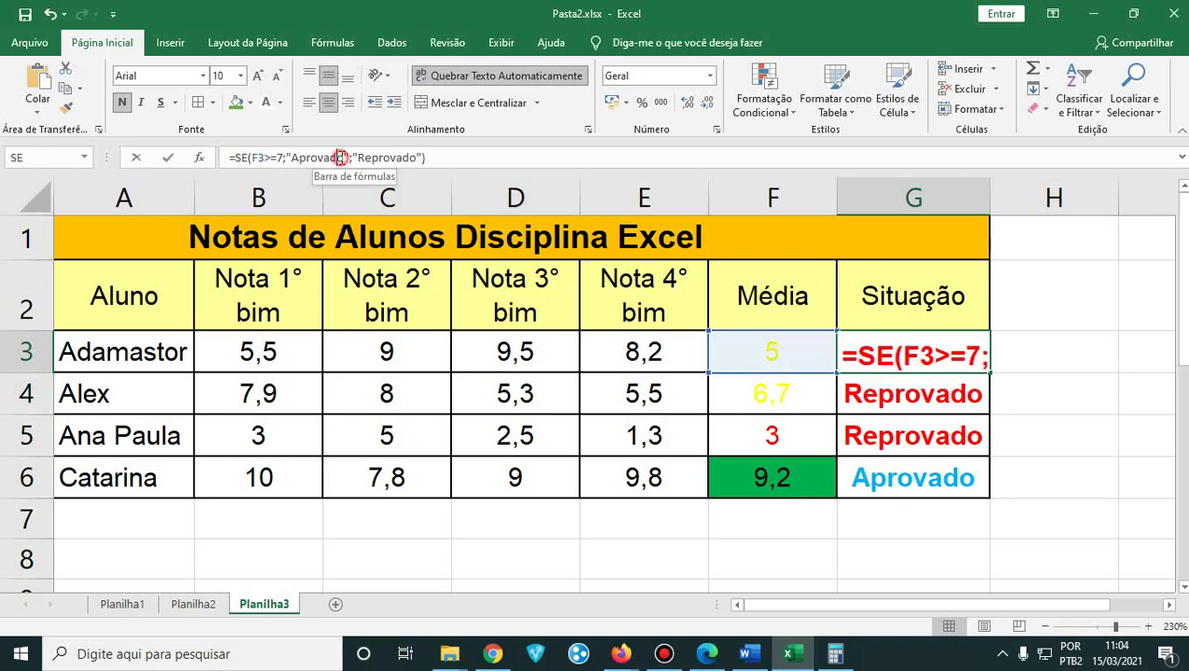
{"action": "left_click", "coordinate": [423, 158]}
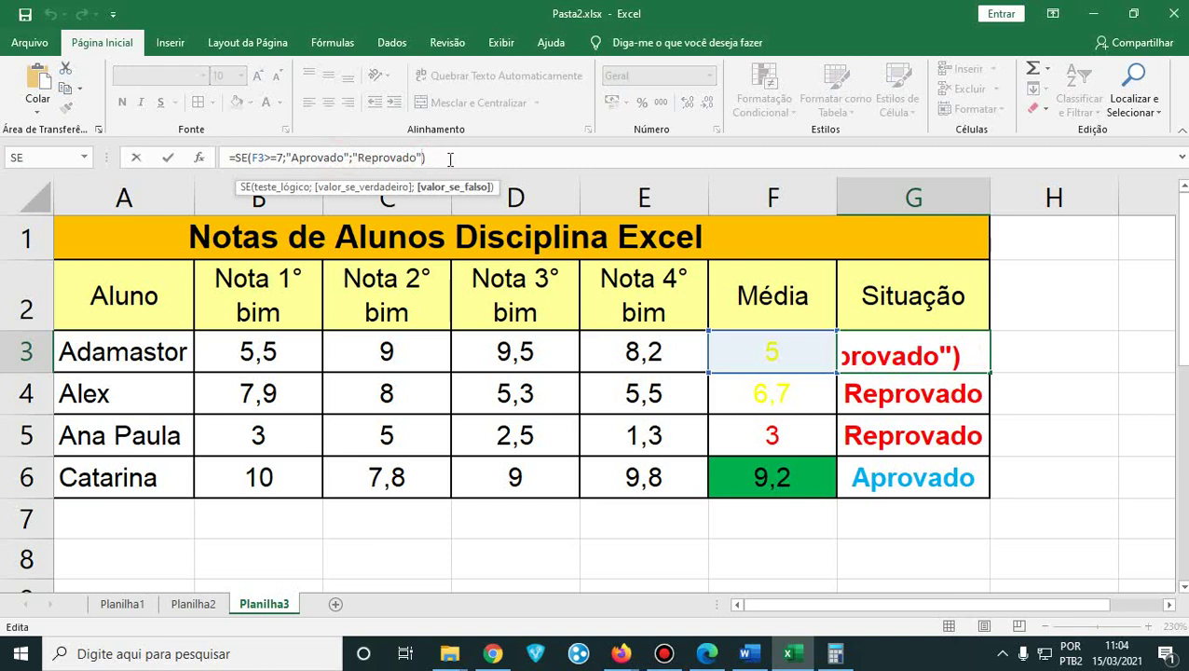
{"action": "left_click", "coordinate": [458, 157]}
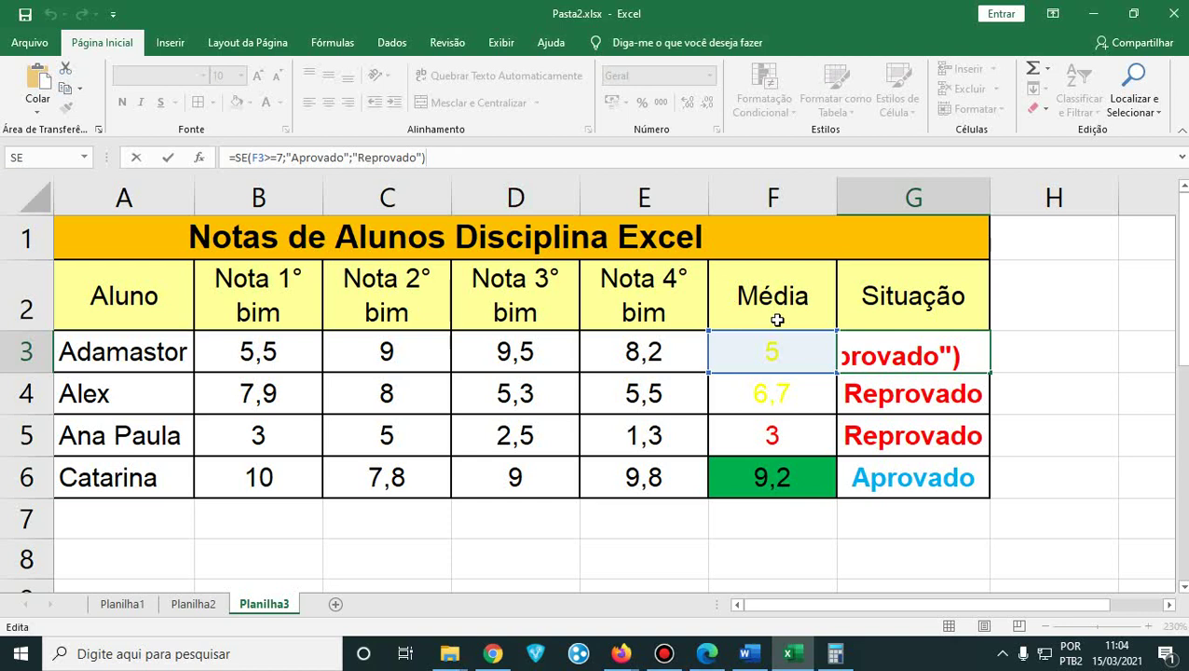
{"action": "key", "text": "Return"}
{"action": "key", "text": "Down"}
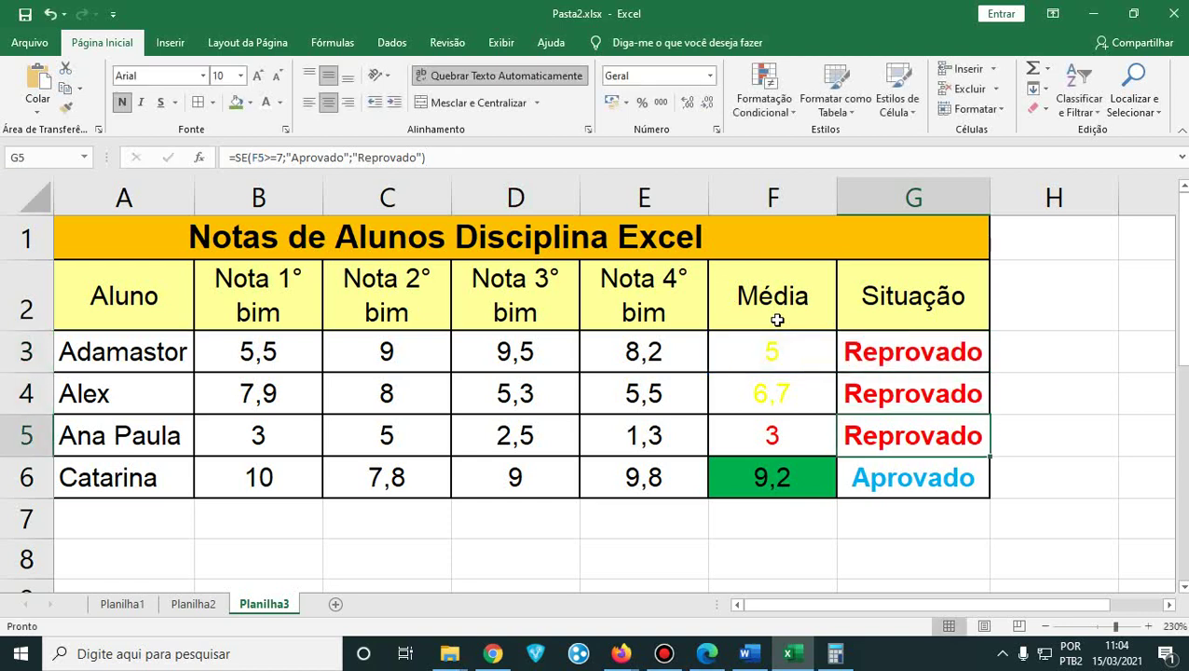
{"action": "key", "text": "Up"}
{"action": "key", "text": "Up"}
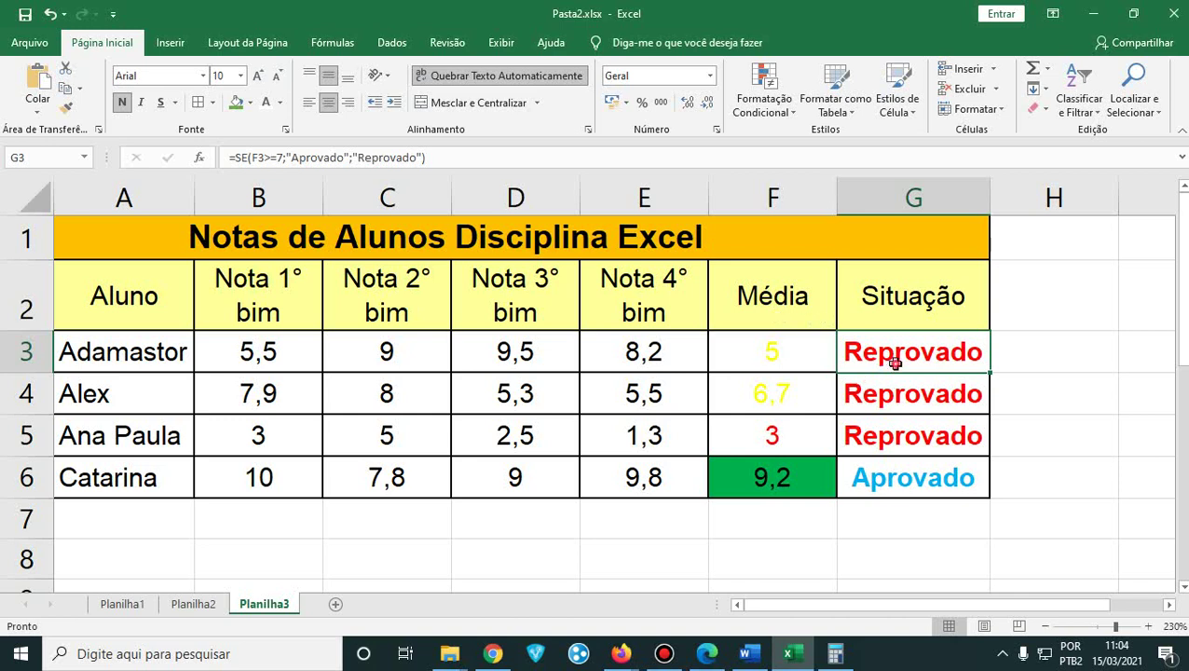
- Clear the Situação formulas in G3:G6 and undo the deletion
{"action": "key", "text": "Down"}
{"action": "key", "text": "Down"}
{"action": "key", "text": "Down"}
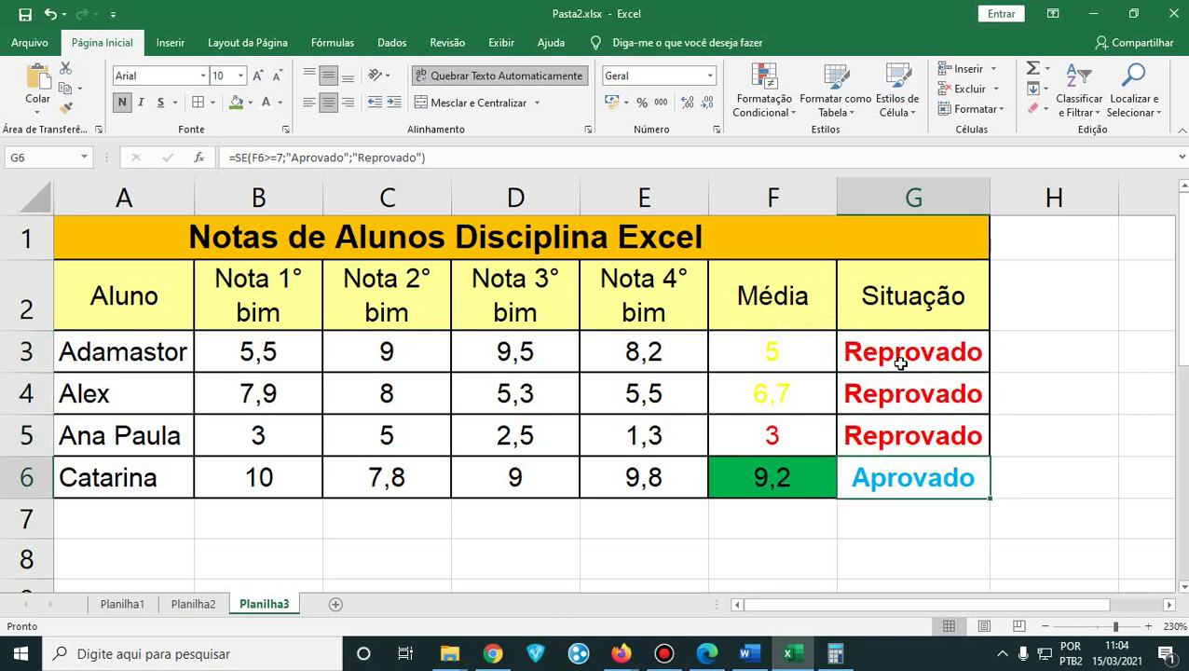
{"action": "key", "text": "shift+Up"}
{"action": "key", "text": "shift+Up"}
{"action": "key", "text": "shift+Up"}
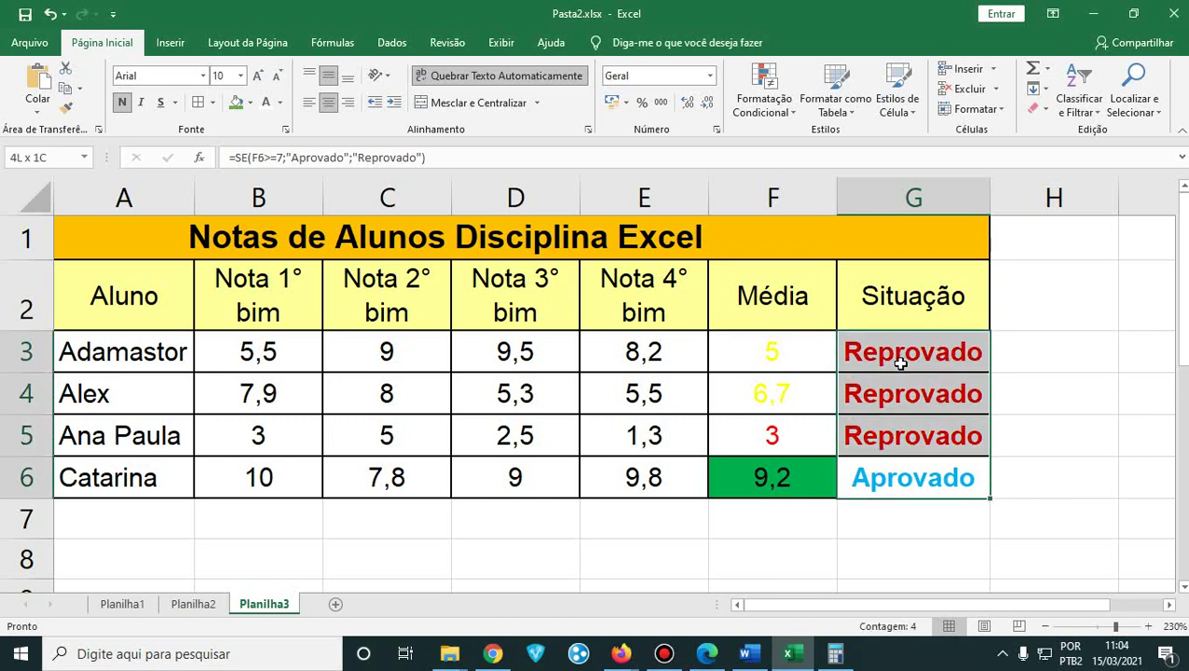
{"action": "key", "text": "Delete"}
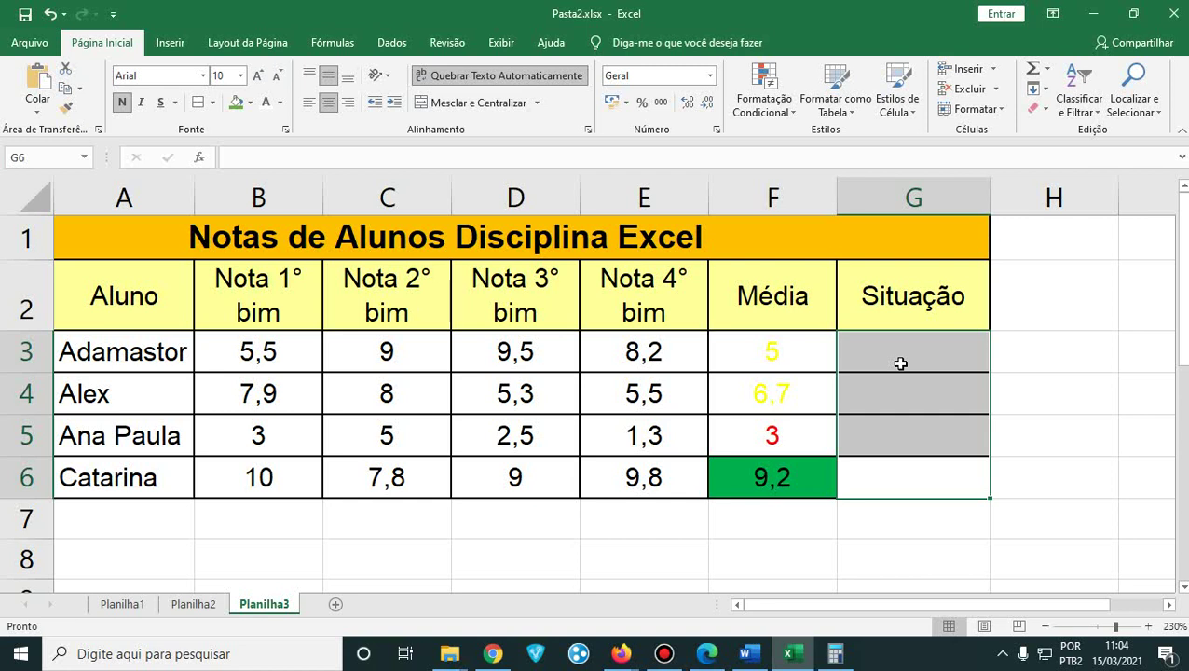
{"action": "key", "text": "ctrl+d"}
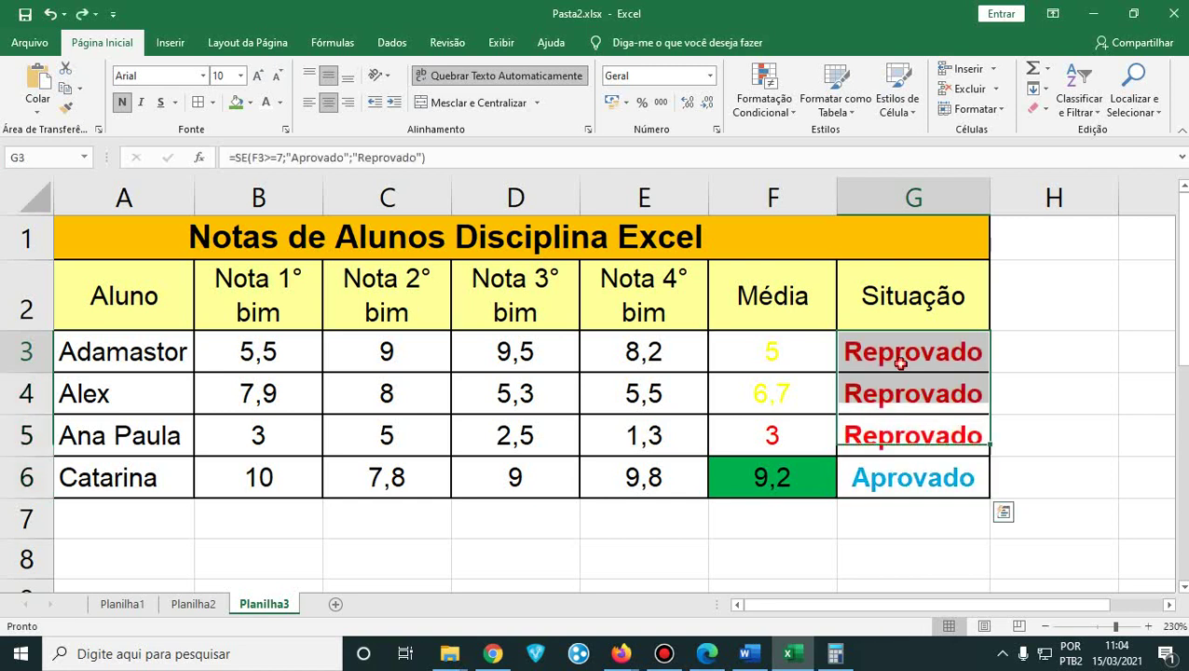
- Try to append a second SE function testing F3 to the end of the Situação formula in G3
{"action": "left_click", "coordinate": [895, 361]}
{"action": "left_click", "coordinate": [448, 164]}
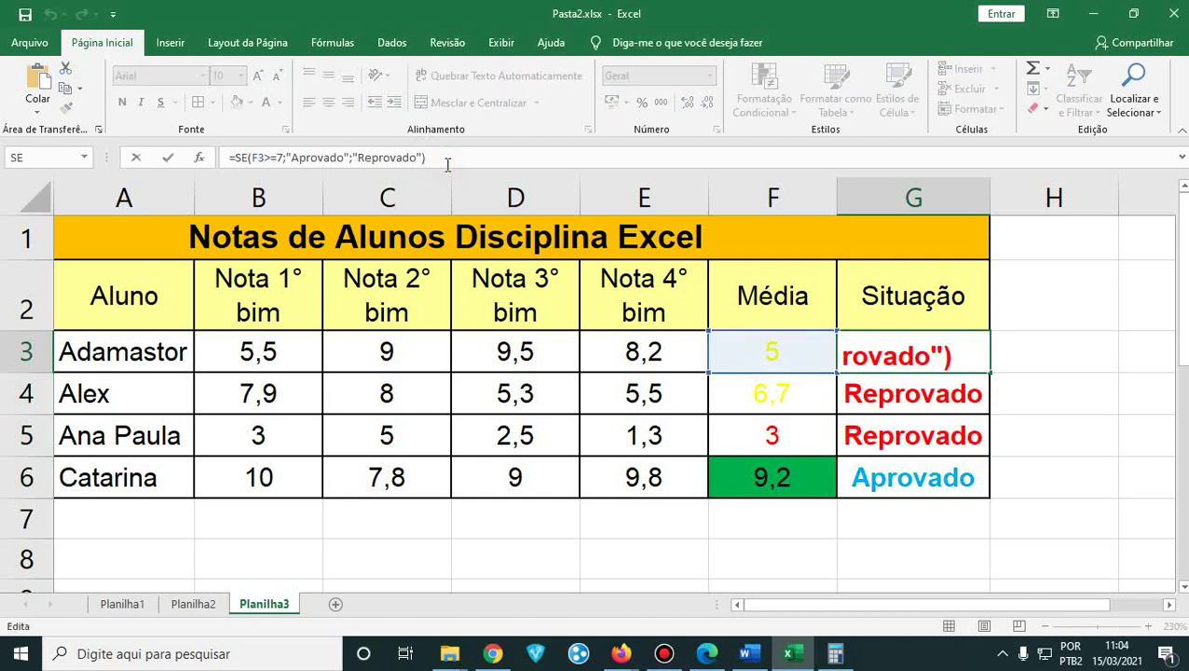
{"action": "type", "text": ";se"}
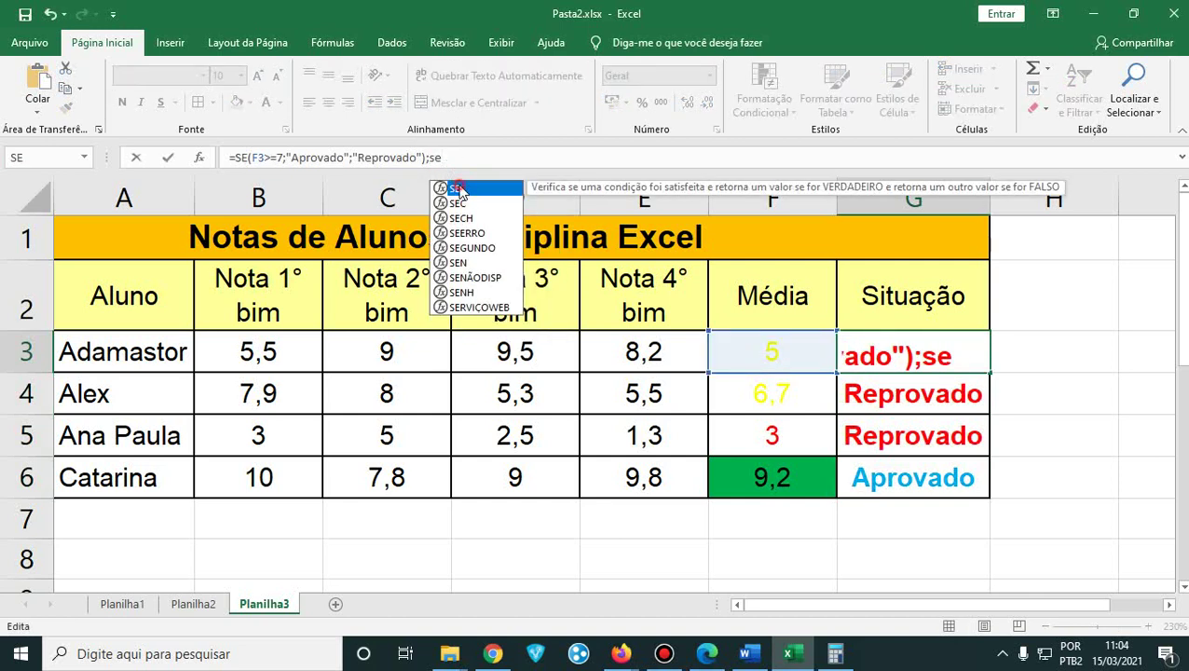
{"action": "double_click", "coordinate": [457, 189]}
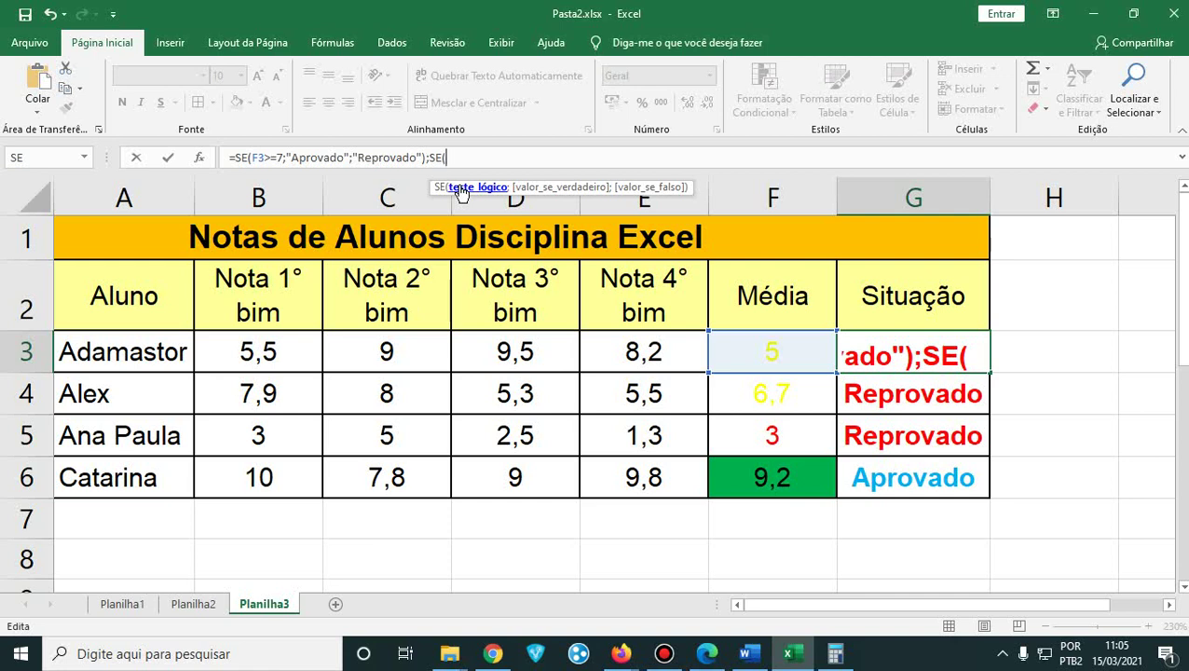
{"action": "left_click", "coordinate": [764, 355]}
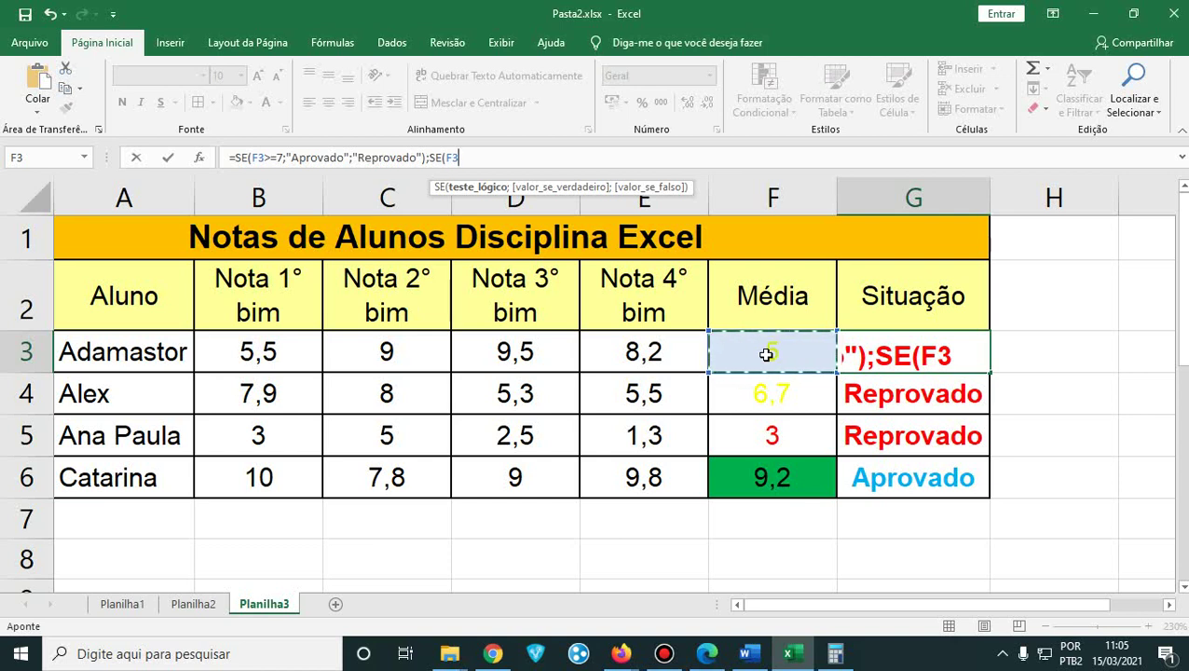
- Erase the appended SE function and part of the original arguments in G3, and discard the formula edit
{"action": "key", "text": "BackSpace"}
{"action": "key", "text": "BackSpace"}
{"action": "key", "text": "BackSpace"}
{"action": "key", "text": "BackSpace"}
{"action": "key", "text": "BackSpace"}
{"action": "key", "text": "BackSpace"}
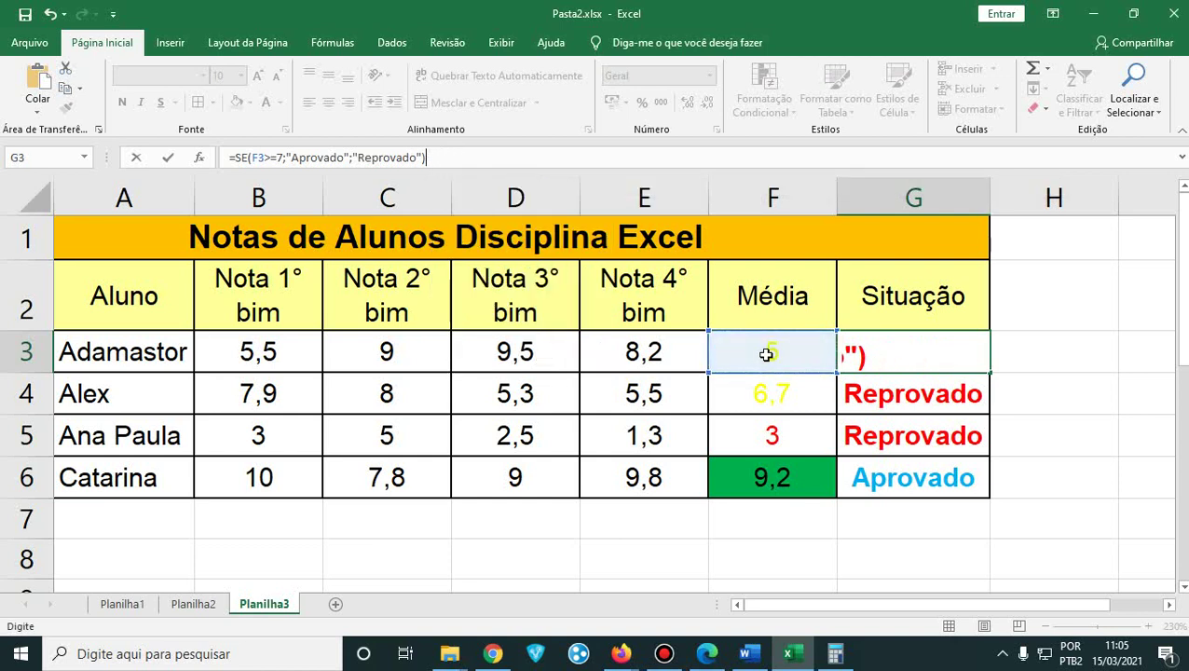
{"action": "key", "text": "BackSpace"}
{"action": "key", "text": "BackSpace"}
{"action": "key", "text": "BackSpace"}
{"action": "key", "text": "BackSpace"}
{"action": "key", "text": "BackSpace"}
{"action": "key", "text": "BackSpace"}
{"action": "key", "text": "BackSpace"}
{"action": "key", "text": "BackSpace"}
{"action": "key", "text": "BackSpace"}
{"action": "key", "text": "BackSpace"}
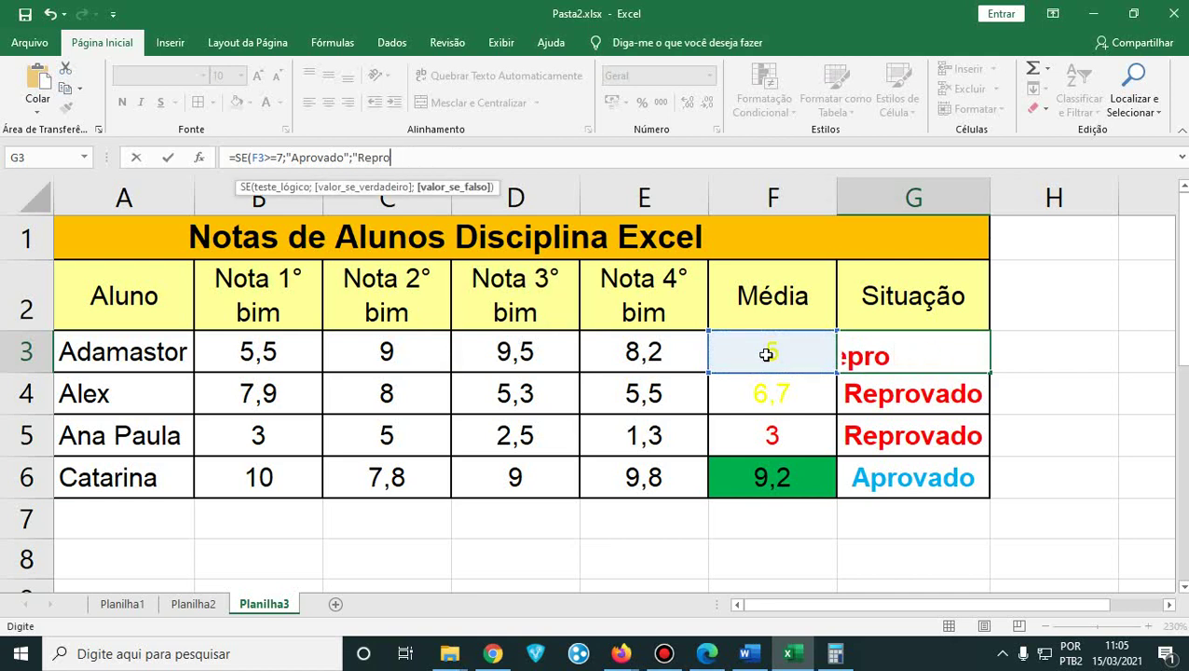
{"action": "key", "text": "BackSpace"}
{"action": "key", "text": "BackSpace"}
{"action": "key", "text": "BackSpace"}
{"action": "key", "text": "BackSpace"}
{"action": "key", "text": "BackSpace"}
{"action": "key", "text": "BackSpace"}
{"action": "key", "text": "BackSpace"}
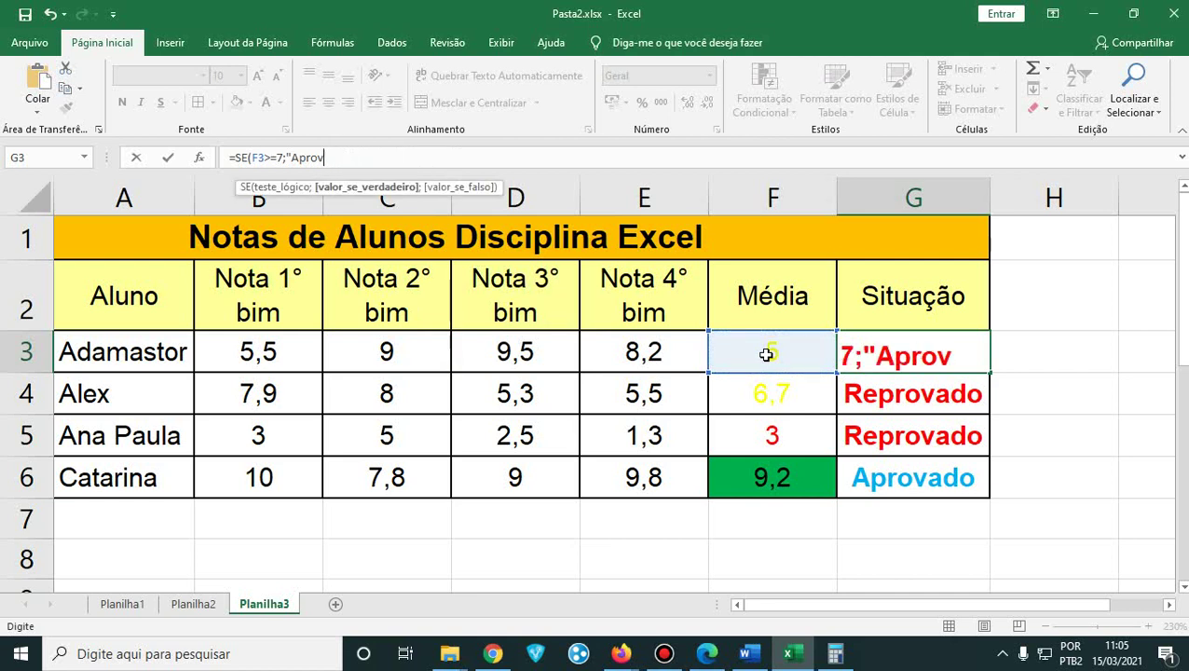
{"action": "key", "text": "Escape"}
{"action": "key", "text": "Up"}
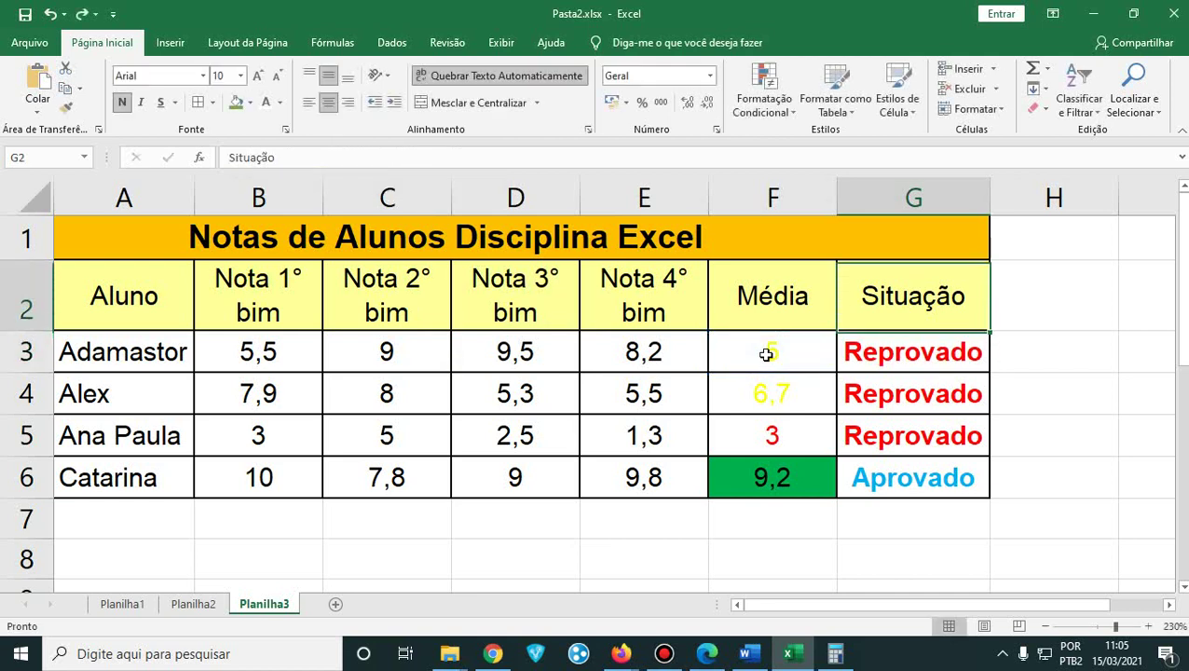
{"action": "key", "text": "Down"}
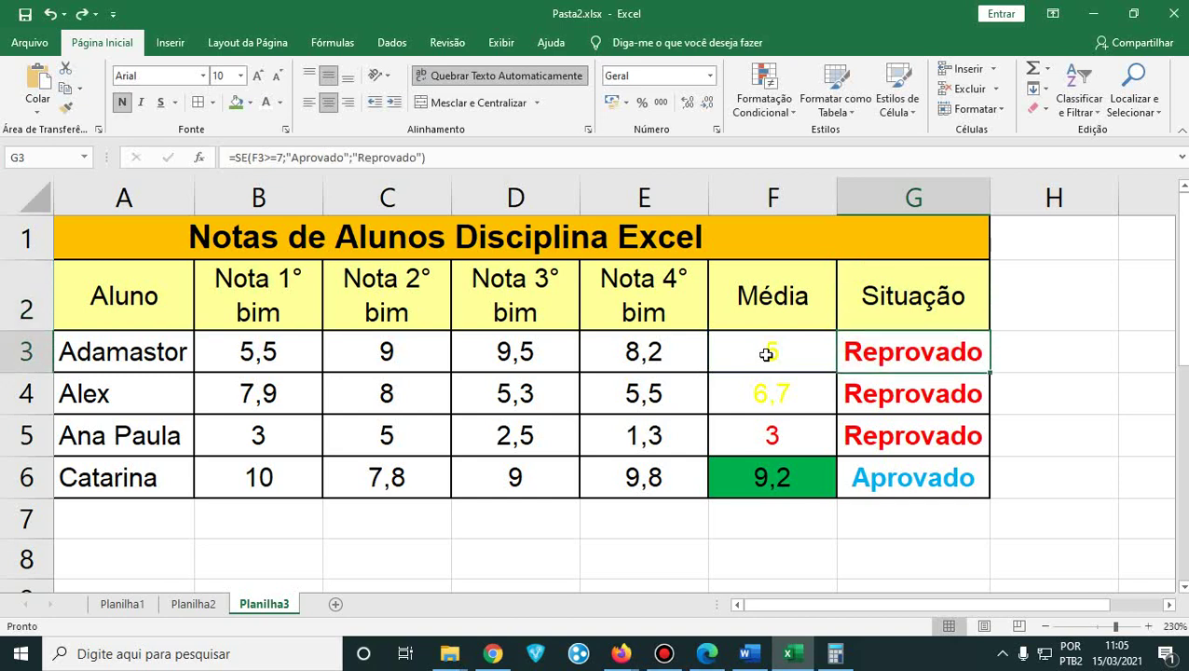
- Erase the "Reprovado" argument and the closing parenthesis from the SE formula in G3
{"action": "left_click", "coordinate": [470, 156]}
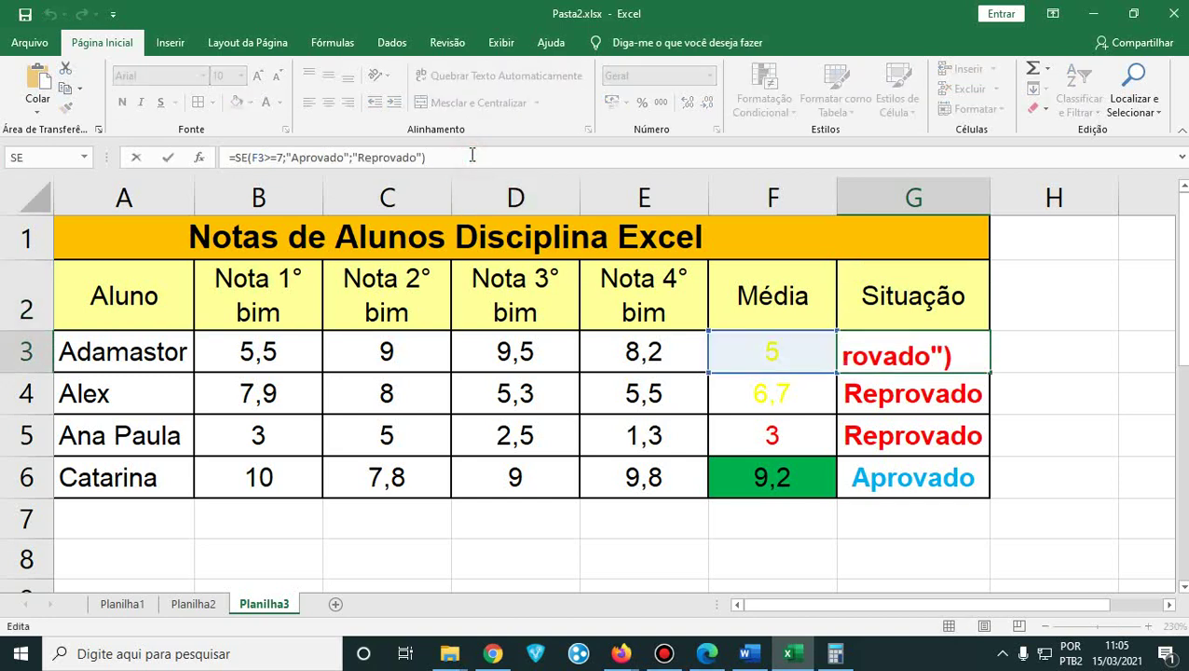
{"action": "key", "text": "BackSpace"}
{"action": "key", "text": "BackSpace"}
{"action": "key", "text": "BackSpace"}
{"action": "key", "text": "BackSpace"}
{"action": "key", "text": "BackSpace"}
{"action": "key", "text": "BackSpace"}
{"action": "key", "text": "BackSpace"}
{"action": "key", "text": "BackSpace"}
{"action": "key", "text": "BackSpace"}
{"action": "key", "text": "BackSpace"}
{"action": "key", "text": "BackSpace"}
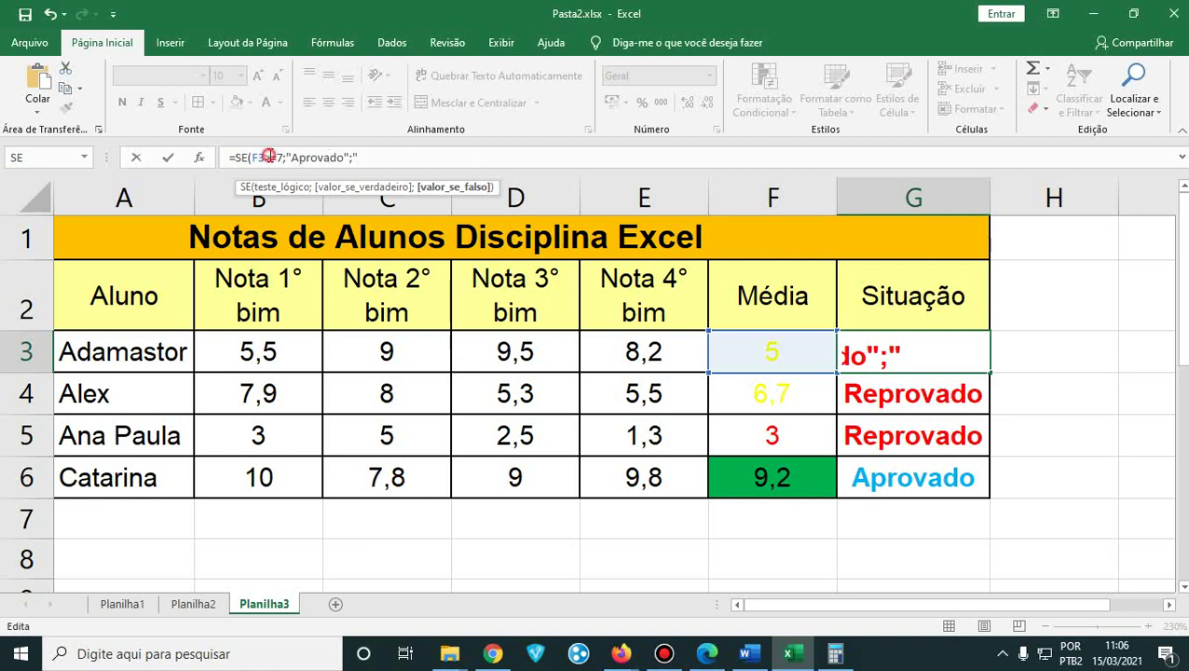
- Re-enter "Reprovado" as the false value in G3's SE formula, close the parenthesis and commit the formula
{"action": "left_click", "coordinate": [271, 157]}
{"action": "type", "text": "="}
{"action": "left_click", "coordinate": [324, 157]}
{"action": "left_click", "coordinate": [361, 158]}
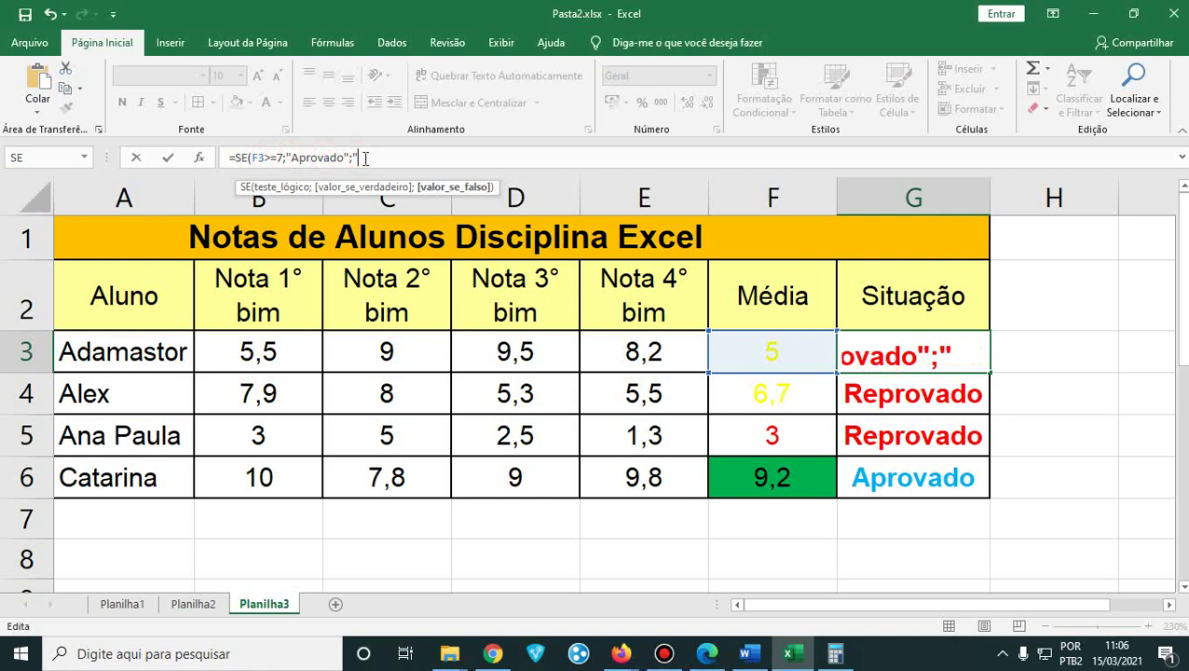
{"action": "key", "text": "BackSpace"}
{"action": "type", "text": "\"Reprovado\")"}
{"action": "key", "text": "Return"}
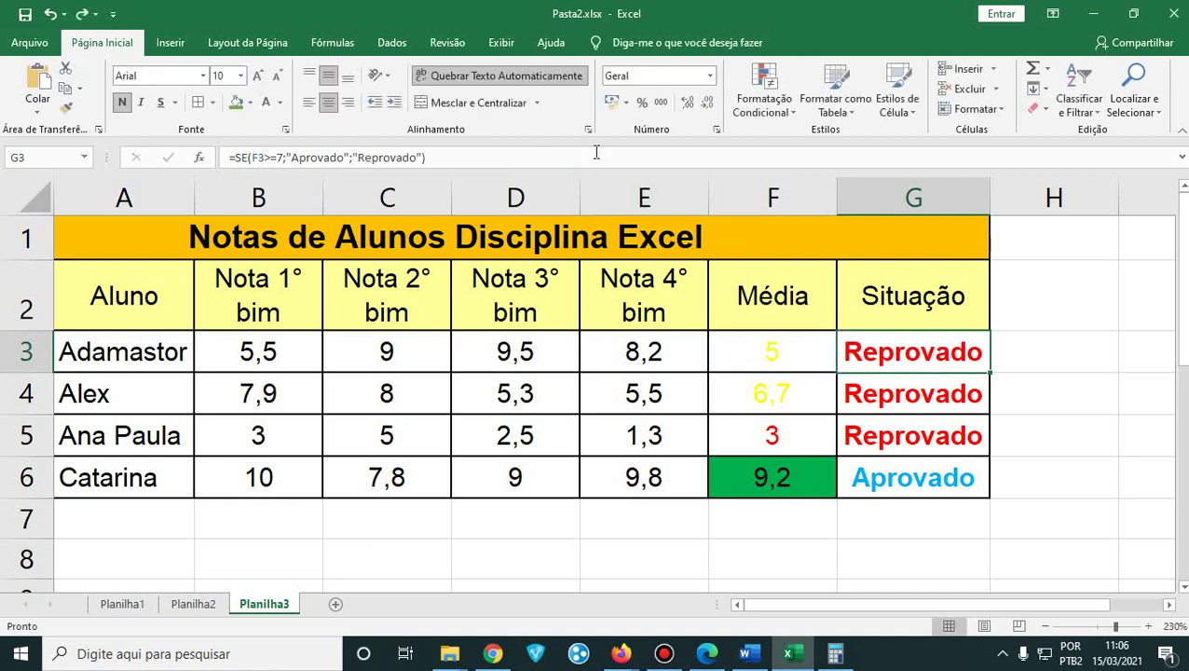
- Try to append a second SE function after G3's closed formula, testing F3 with the <> operator
{"action": "left_click", "coordinate": [449, 157]}
{"action": "type", "text": ";se("}
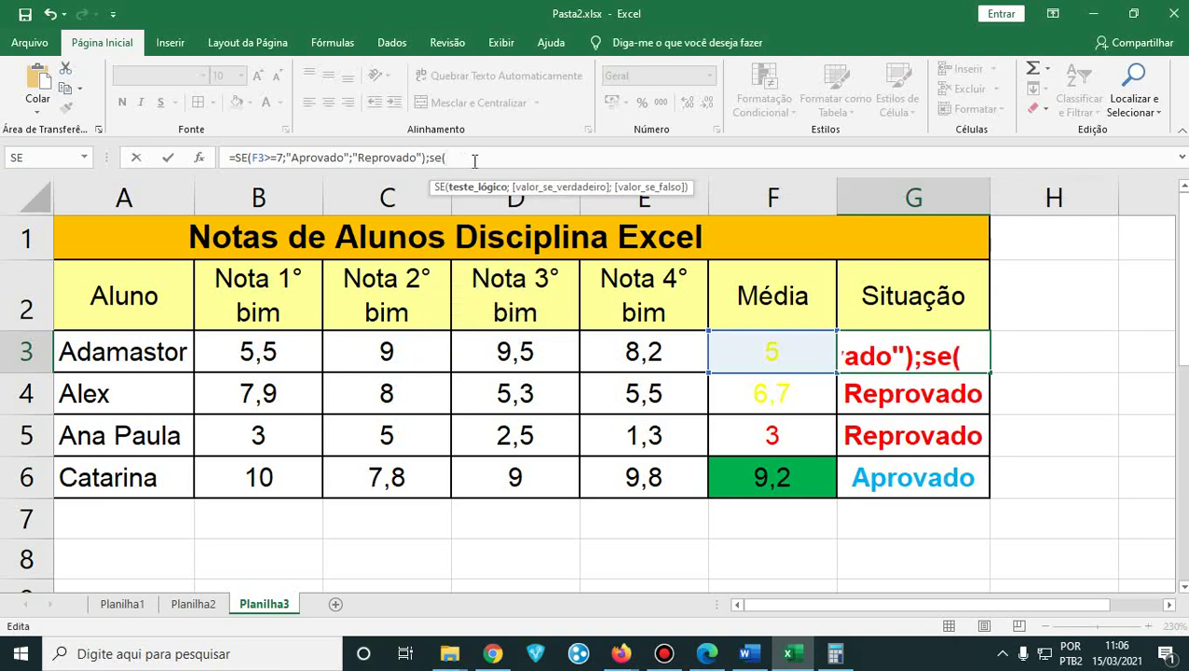
{"action": "left_click", "coordinate": [781, 352]}
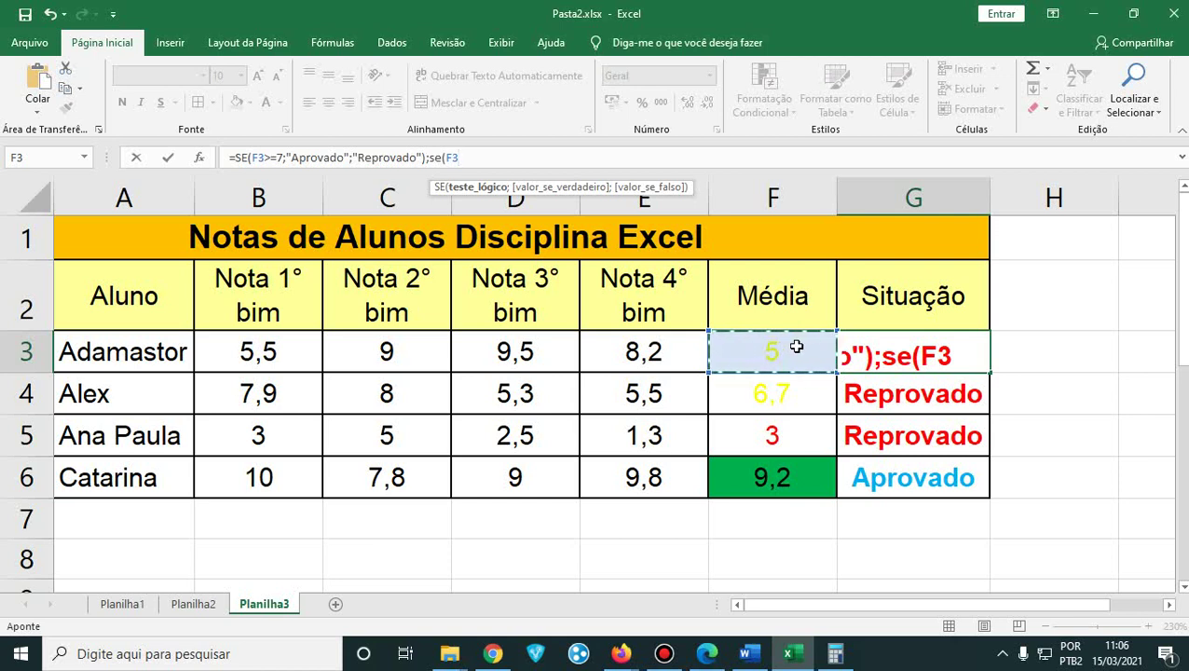
{"action": "type", "text": "<>"}
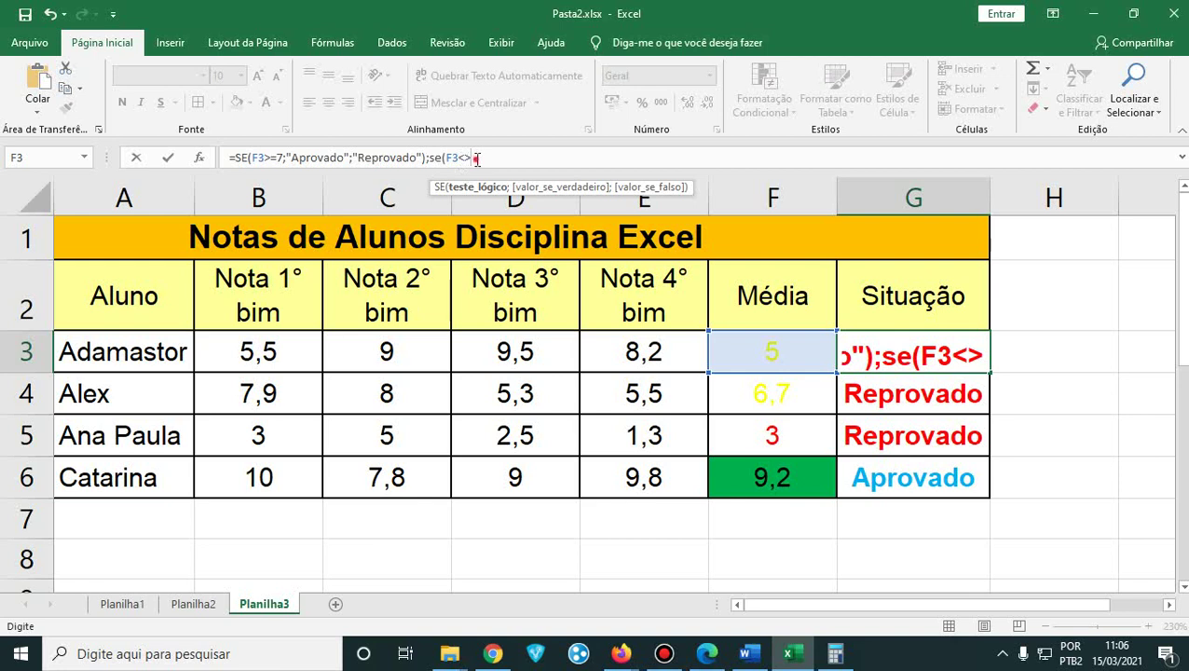
{"action": "left_click", "coordinate": [463, 159]}
{"action": "key", "text": "BackSpace"}
{"action": "key", "text": "BackSpace"}
{"action": "type", "text": "5"}
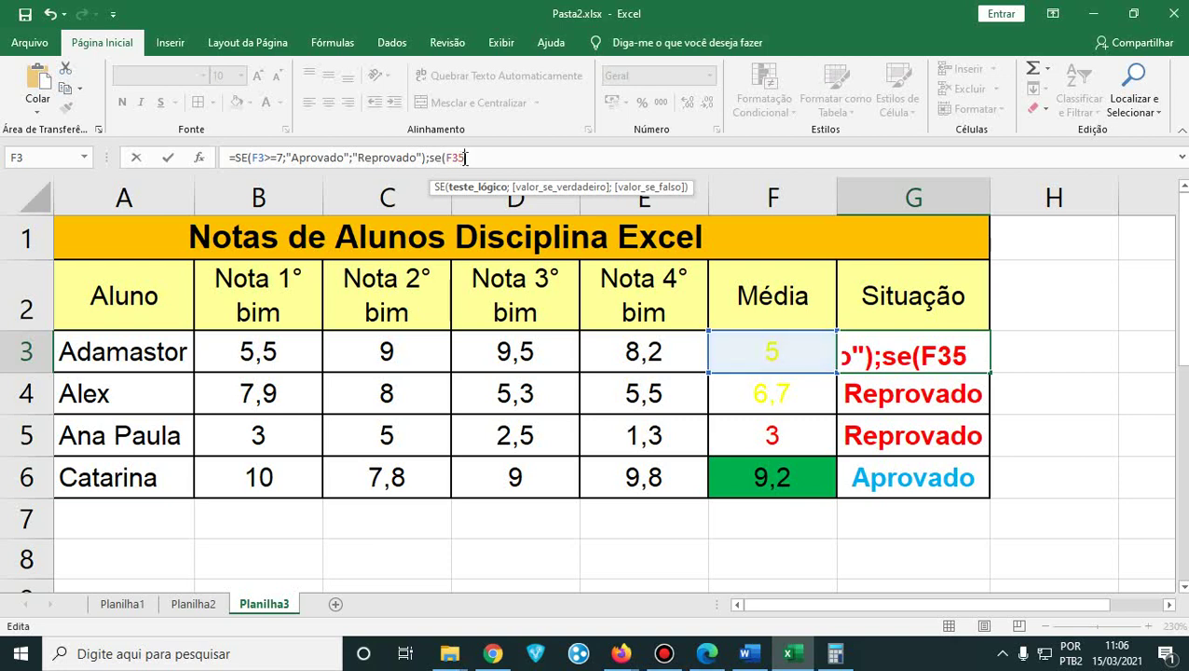
{"action": "key", "text": "BackSpace"}
{"action": "type", "text": "<>"}
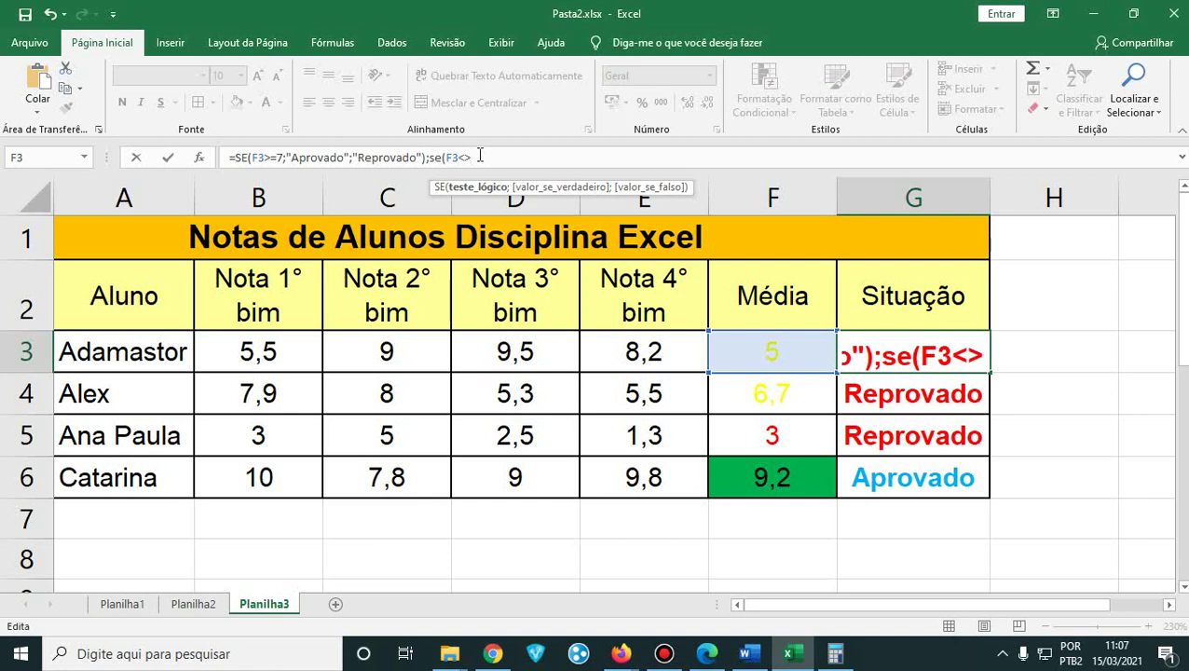
- Erase the appended SE function and the "Reprovado" argument from G3's formula, back to the false value's opening quotation mark
{"action": "key", "text": "BackSpace"}
{"action": "key", "text": "BackSpace"}
{"action": "key", "text": "BackSpace"}
{"action": "key", "text": "BackSpace"}
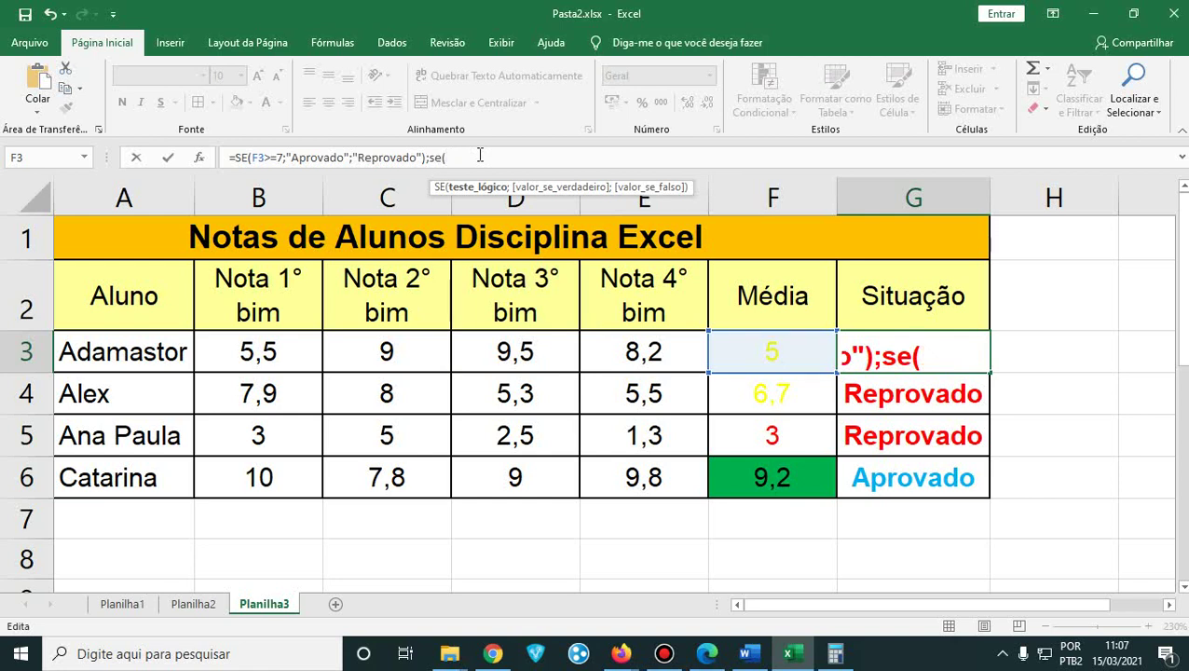
{"action": "key", "text": "BackSpace"}
{"action": "key", "text": "BackSpace"}
{"action": "key", "text": "BackSpace"}
{"action": "key", "text": "BackSpace"}
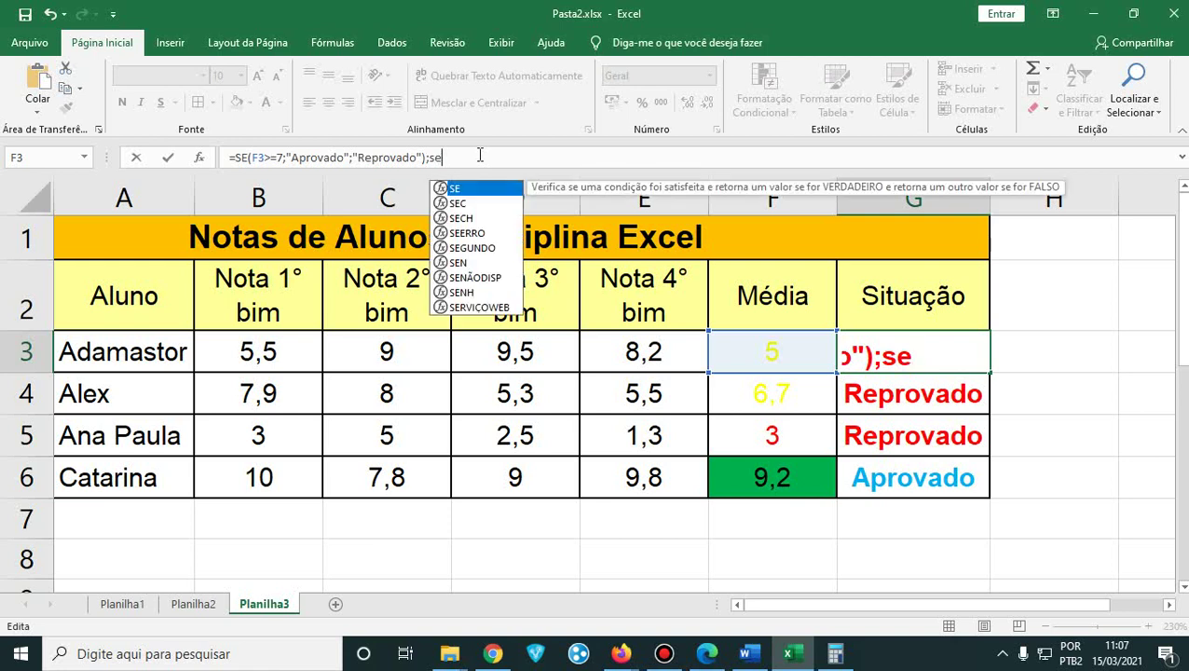
{"action": "key", "text": "BackSpace"}
{"action": "key", "text": "BackSpace"}
{"action": "key", "text": "BackSpace"}
{"action": "key", "text": "BackSpace"}
{"action": "key", "text": "BackSpace"}
{"action": "key", "text": "BackSpace"}
{"action": "key", "text": "BackSpace"}
{"action": "key", "text": "BackSpace"}
{"action": "key", "text": "BackSpace"}
{"action": "key", "text": "BackSpace"}
{"action": "key", "text": "BackSpace"}
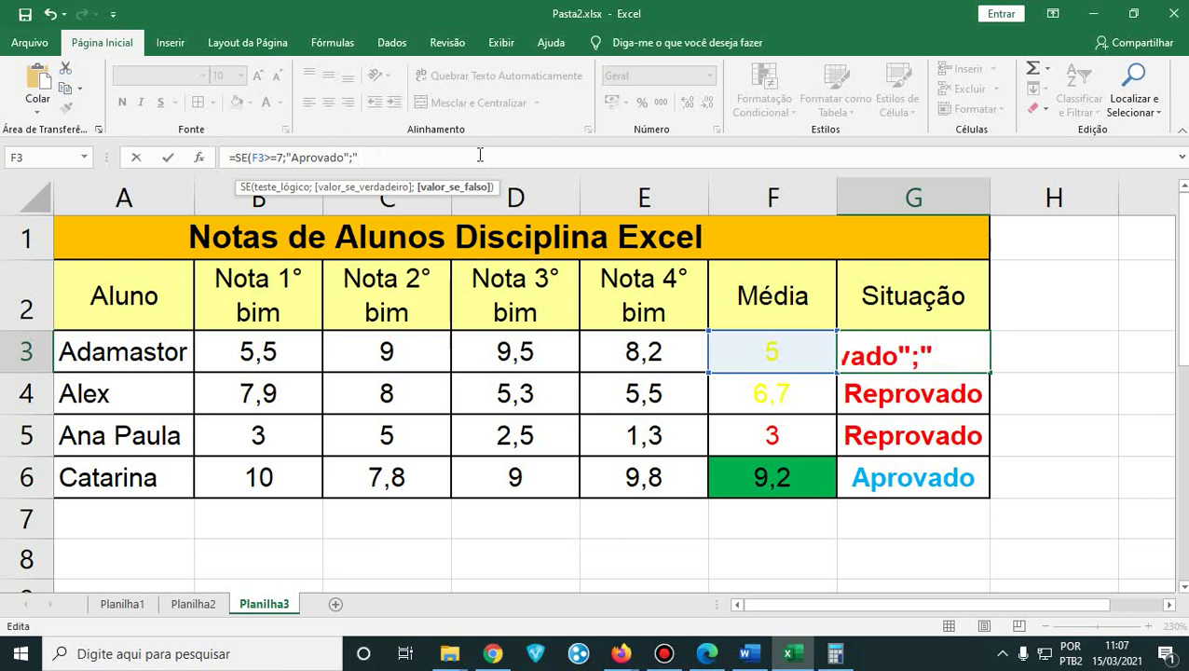
- Enter "Recuperação" as the third argument of G3's SE formula and begin another SE function after it
{"action": "type", "text": "Recup"}
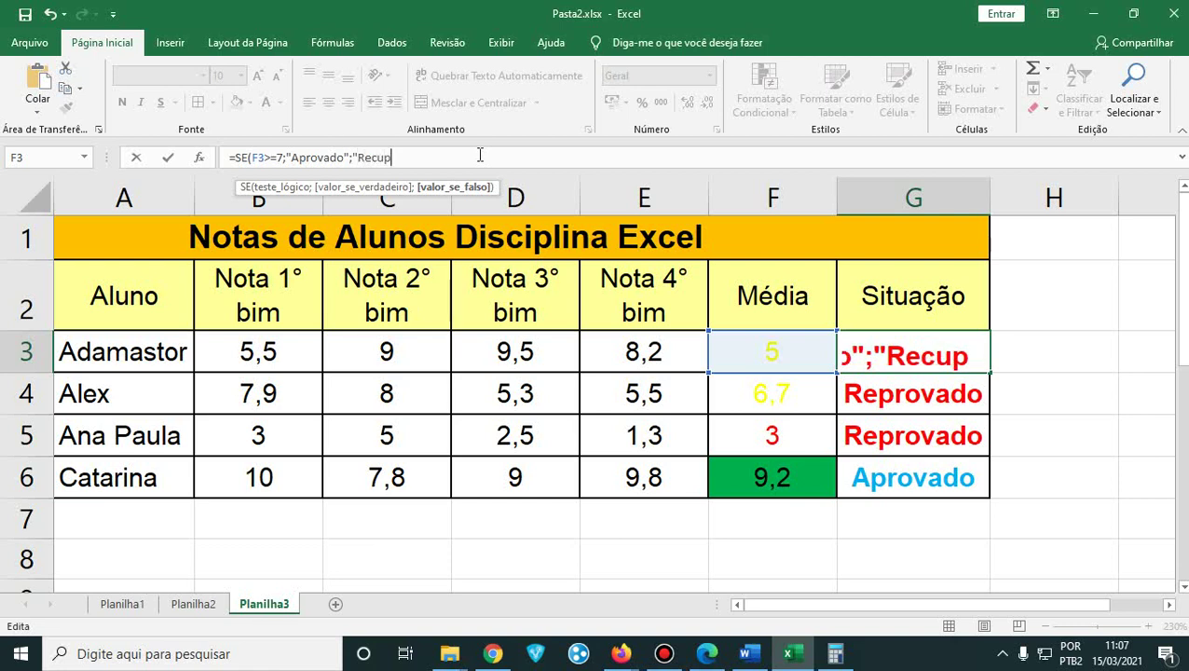
{"action": "type", "text": "eração"}
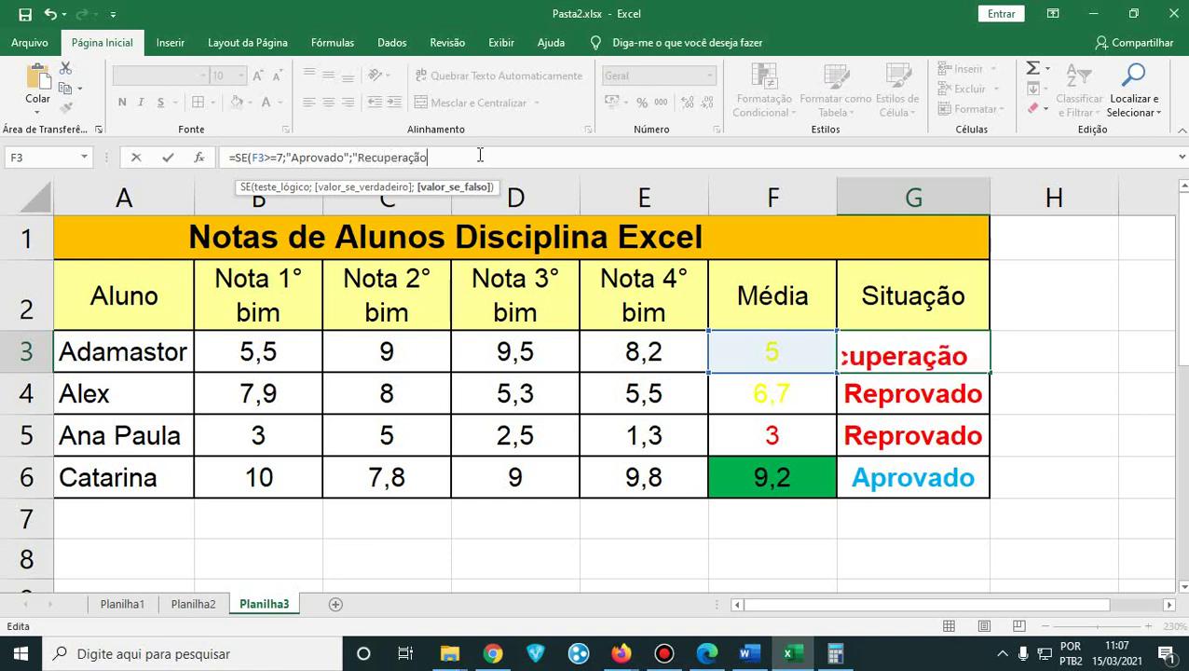
{"action": "type", "text": "\""}
{"action": "type", "text": ";se("}
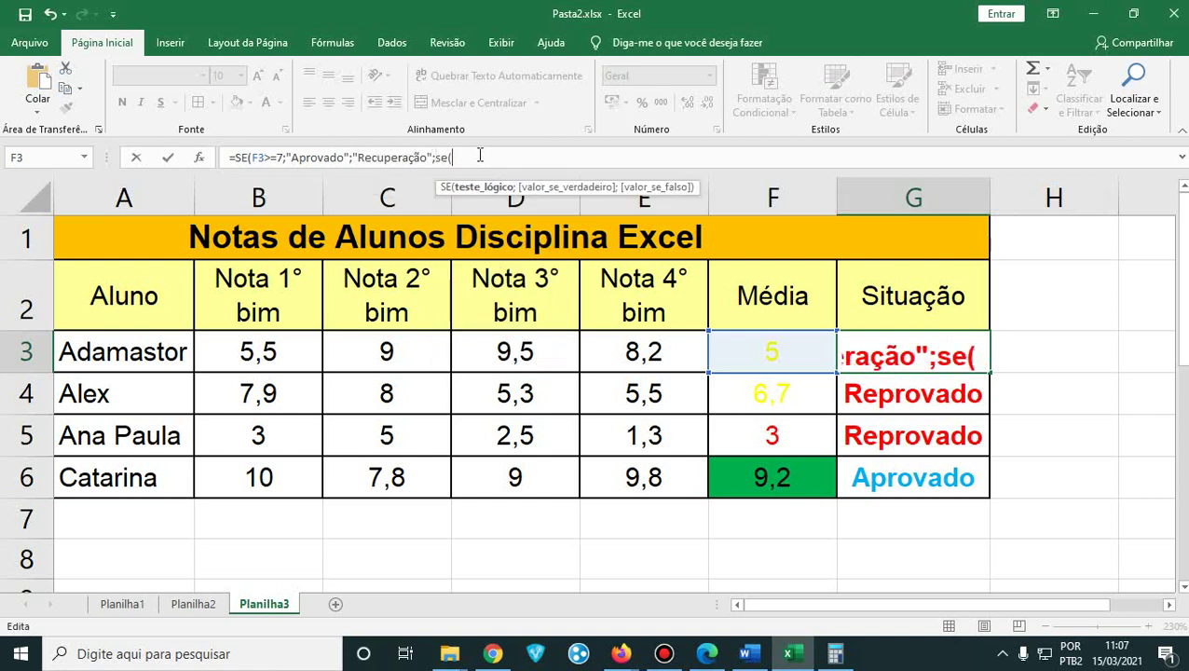
- Complete the inner SE function in G3 with the test F3<5 and the result "Reprovado", closing its parenthesis
{"action": "left_click", "coordinate": [755, 356]}
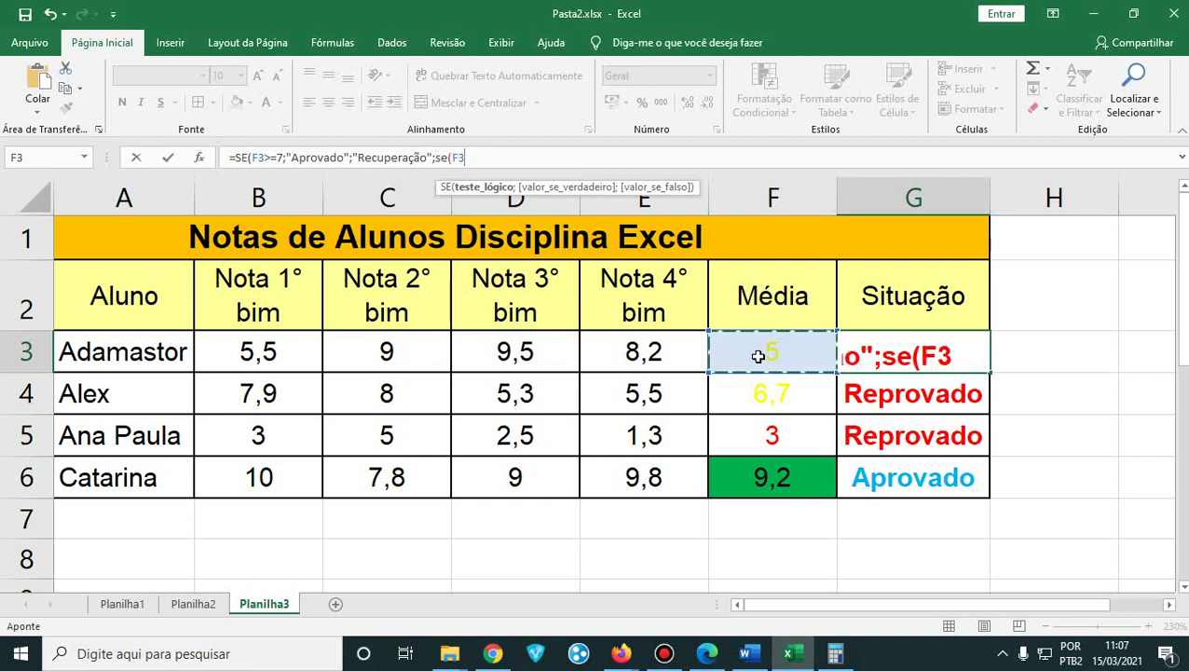
{"action": "type", "text": "<5"}
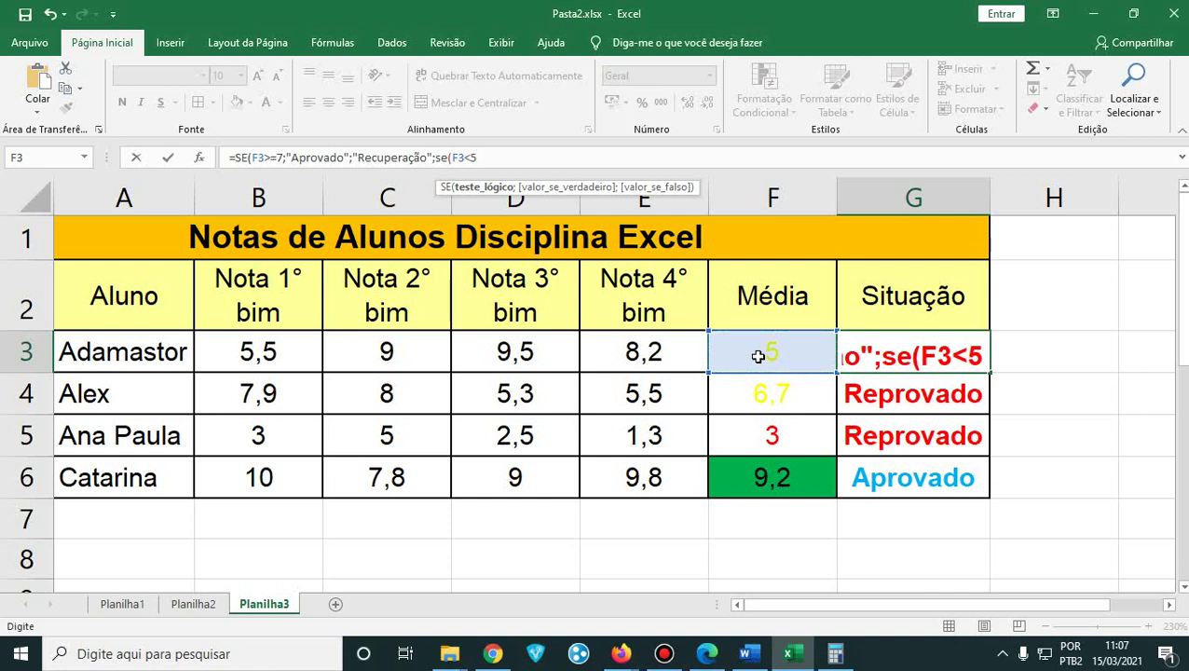
{"action": "type", "text": ";"}
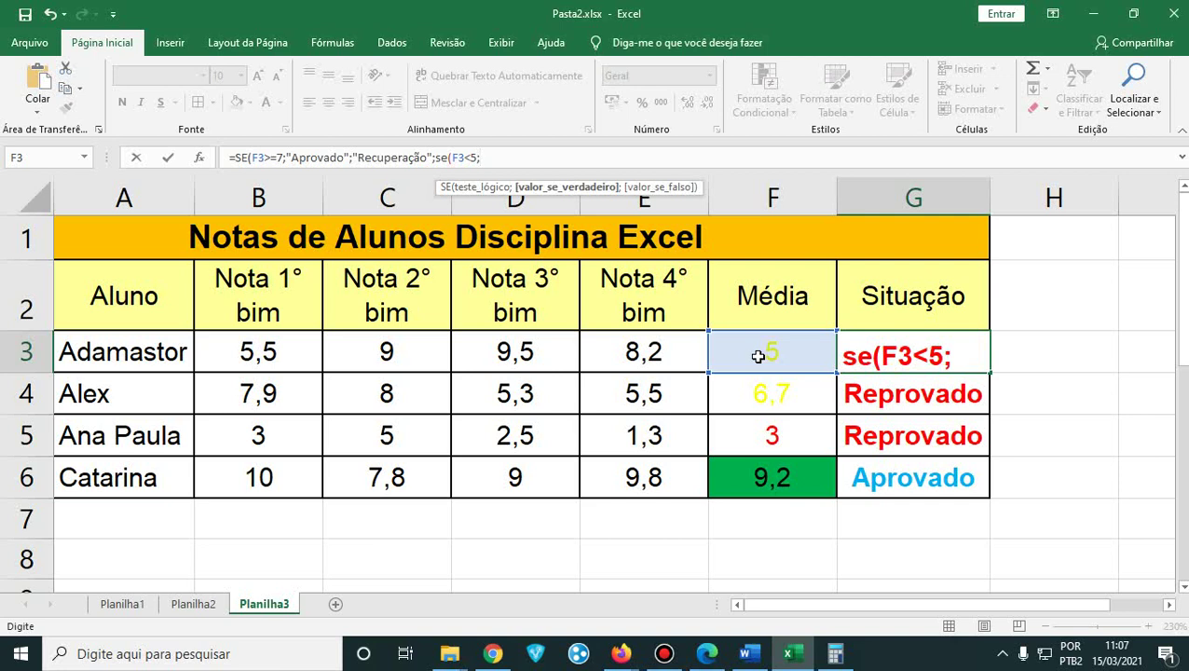
{"action": "type", "text": "\""}
{"action": "type", "text": "Repr"}
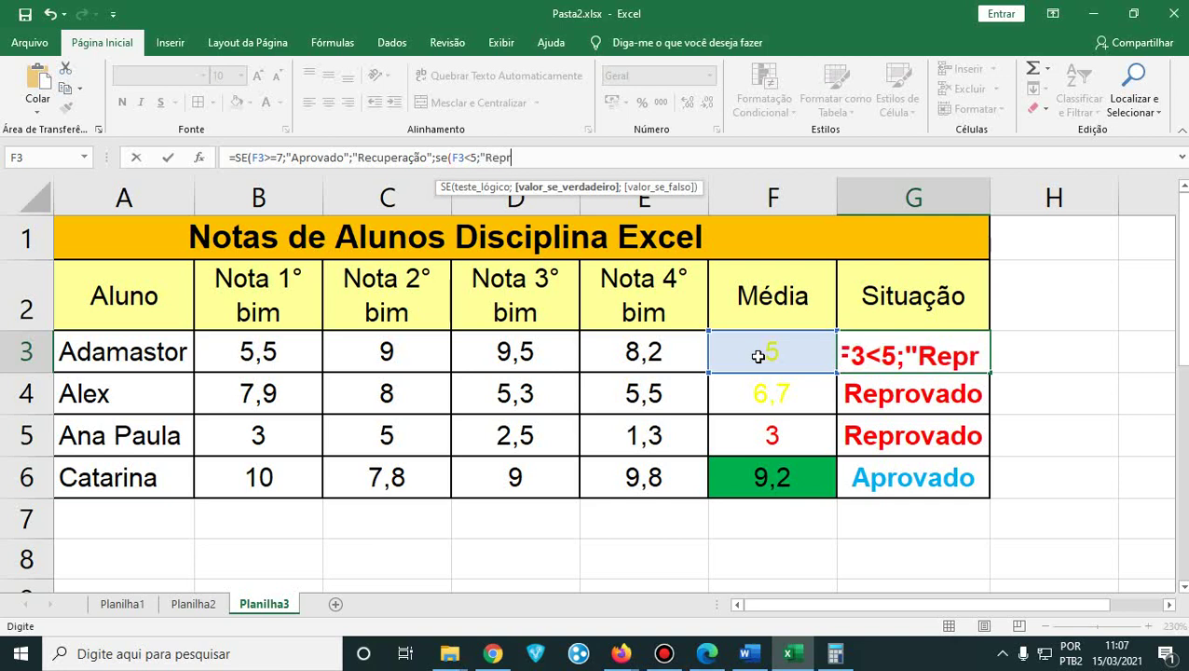
{"action": "type", "text": "ovado\""}
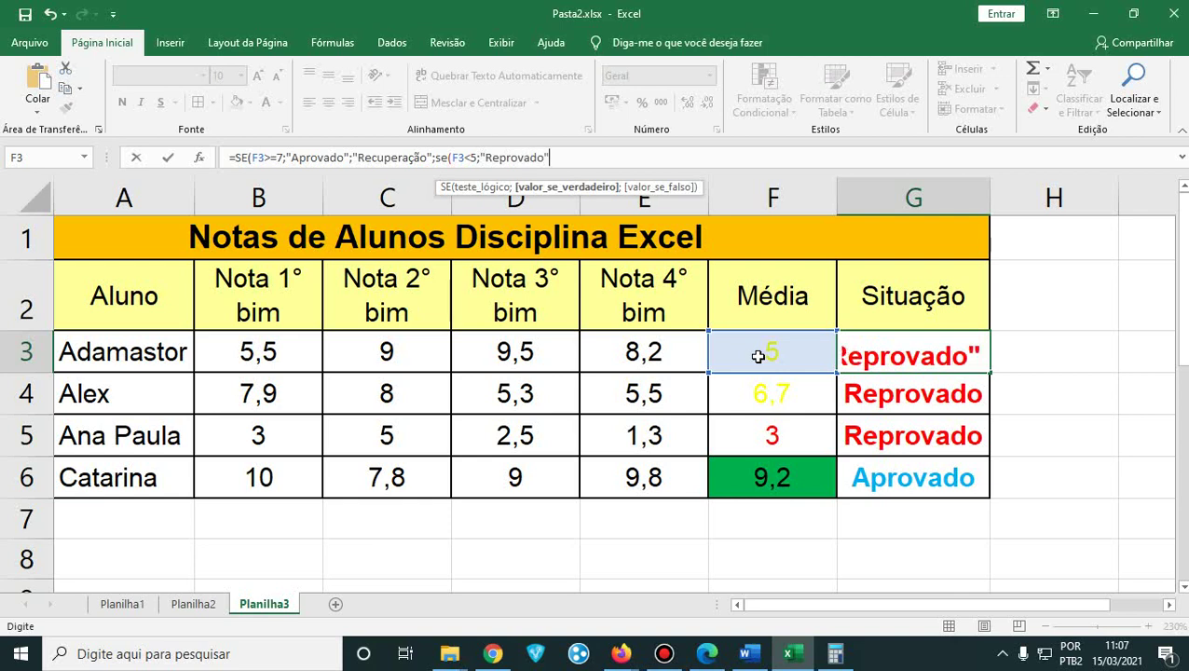
{"action": "type", "text": ")"}
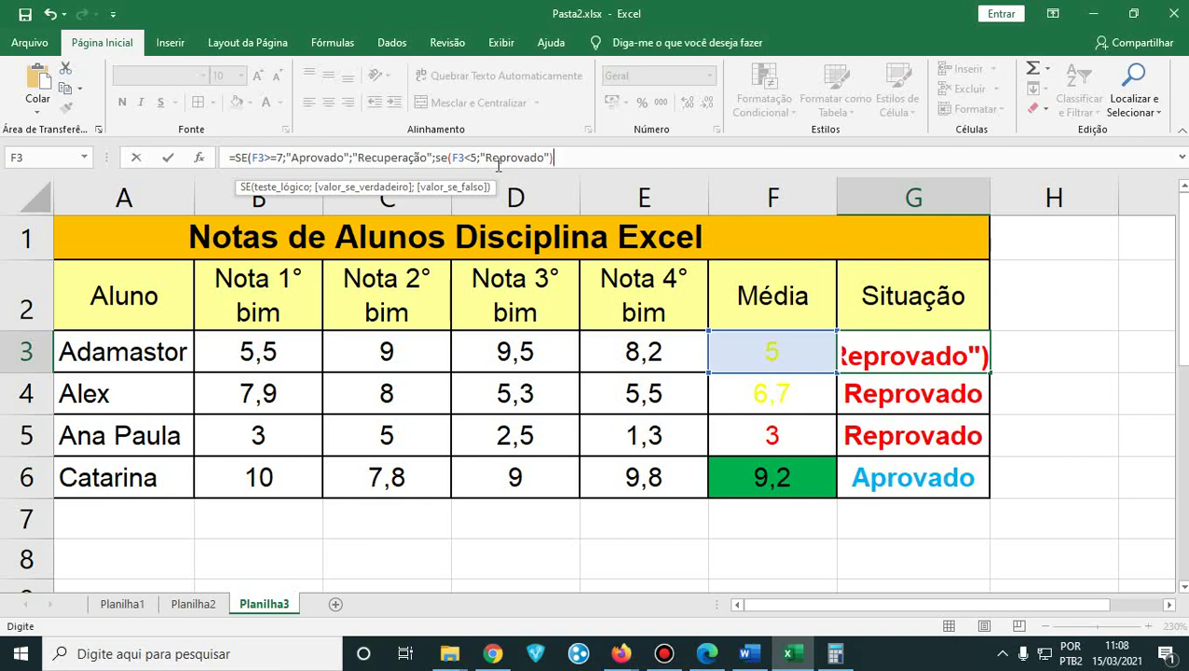
- Try to commit the nested SE formula in G3, adding a second closing parenthesis at its end
{"action": "key", "text": "Return"}
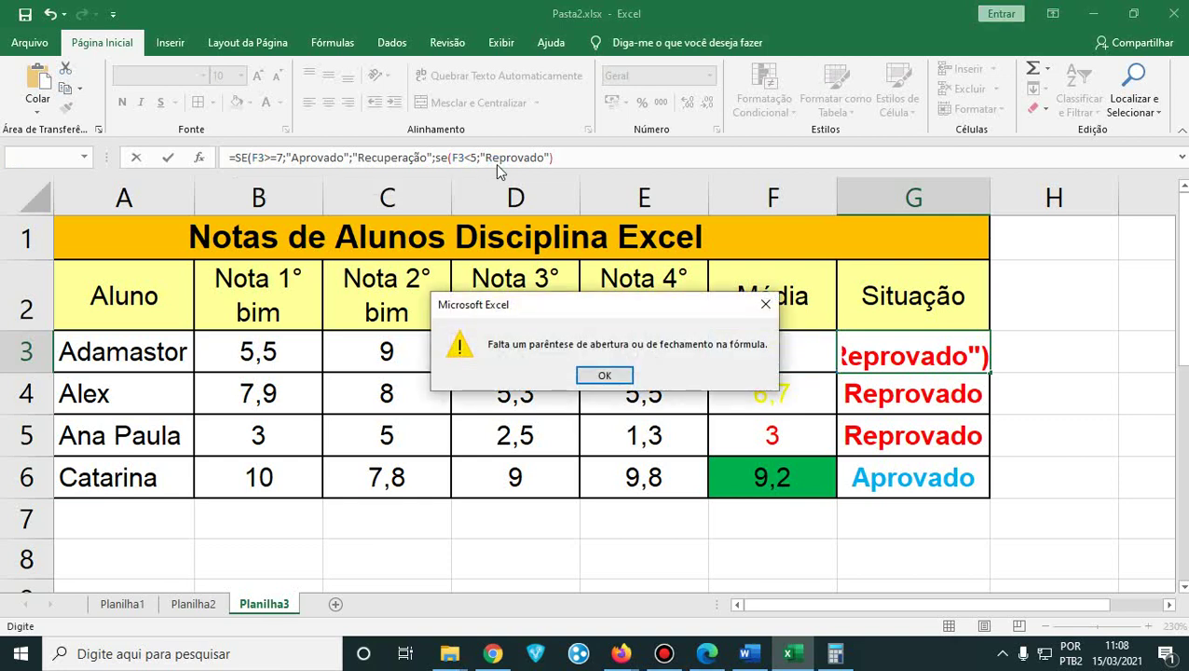
{"action": "key", "text": "Return"}
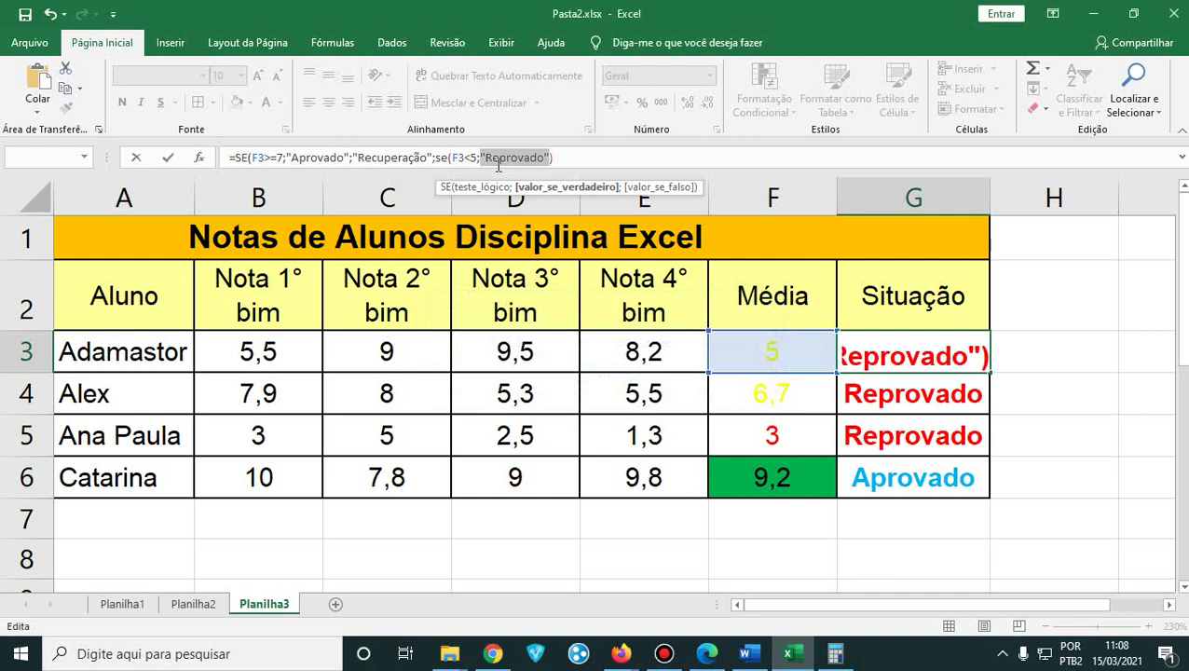
{"action": "left_click", "coordinate": [482, 158]}
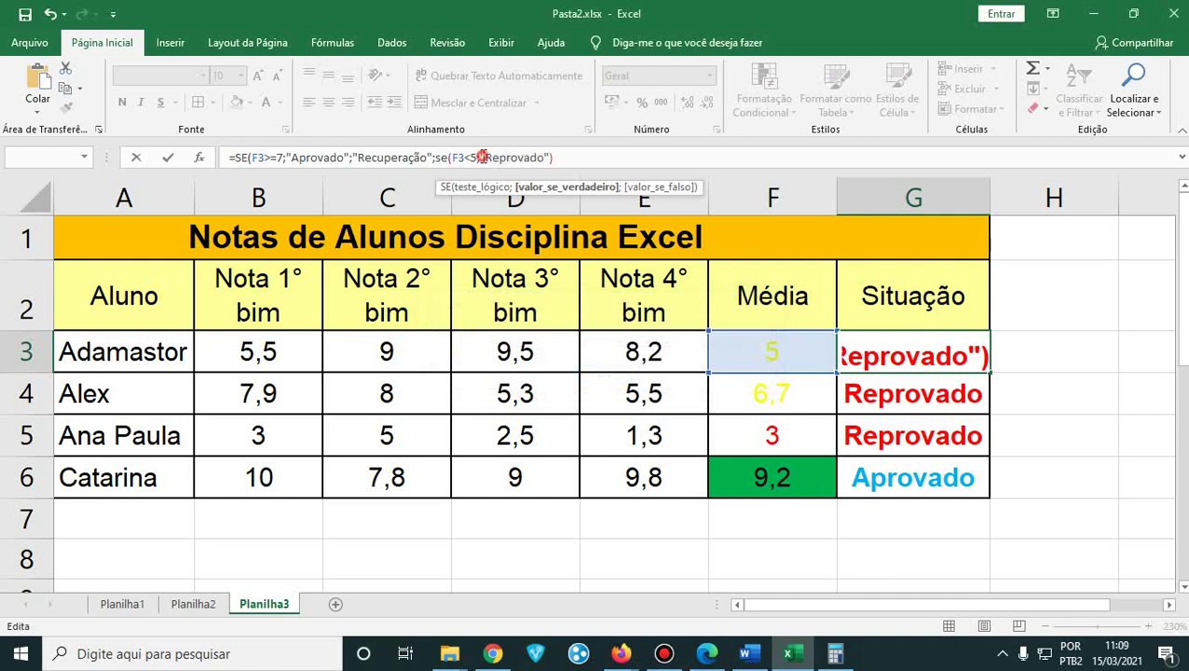
{"action": "left_click", "coordinate": [575, 158]}
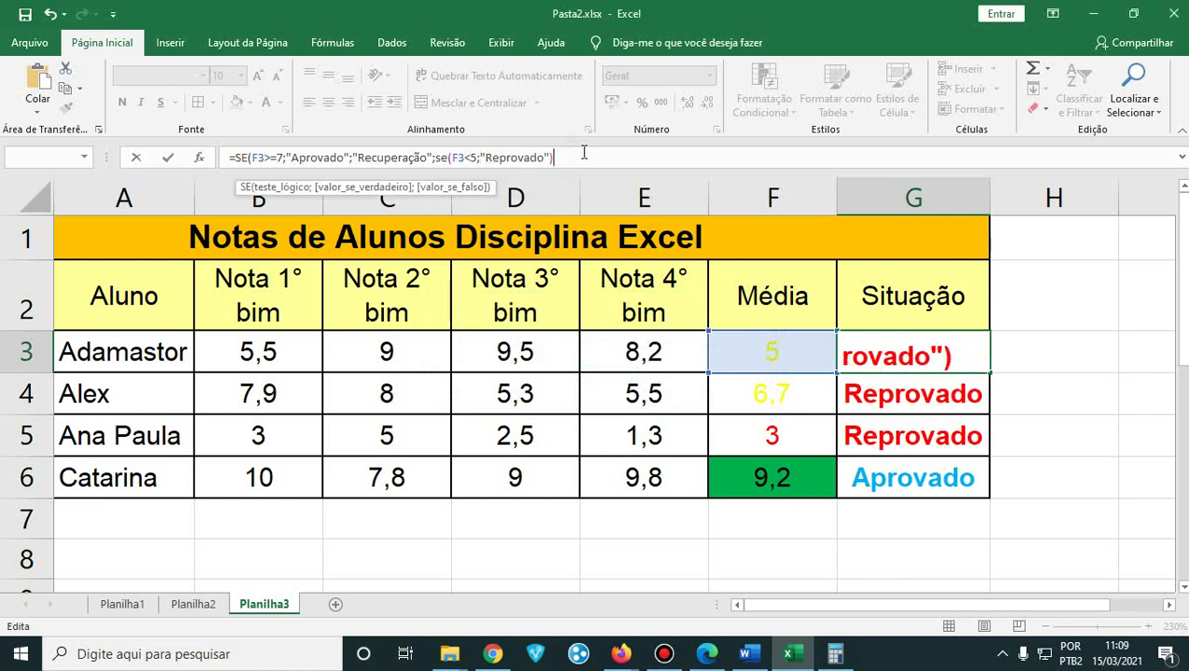
{"action": "type", "text": ")"}
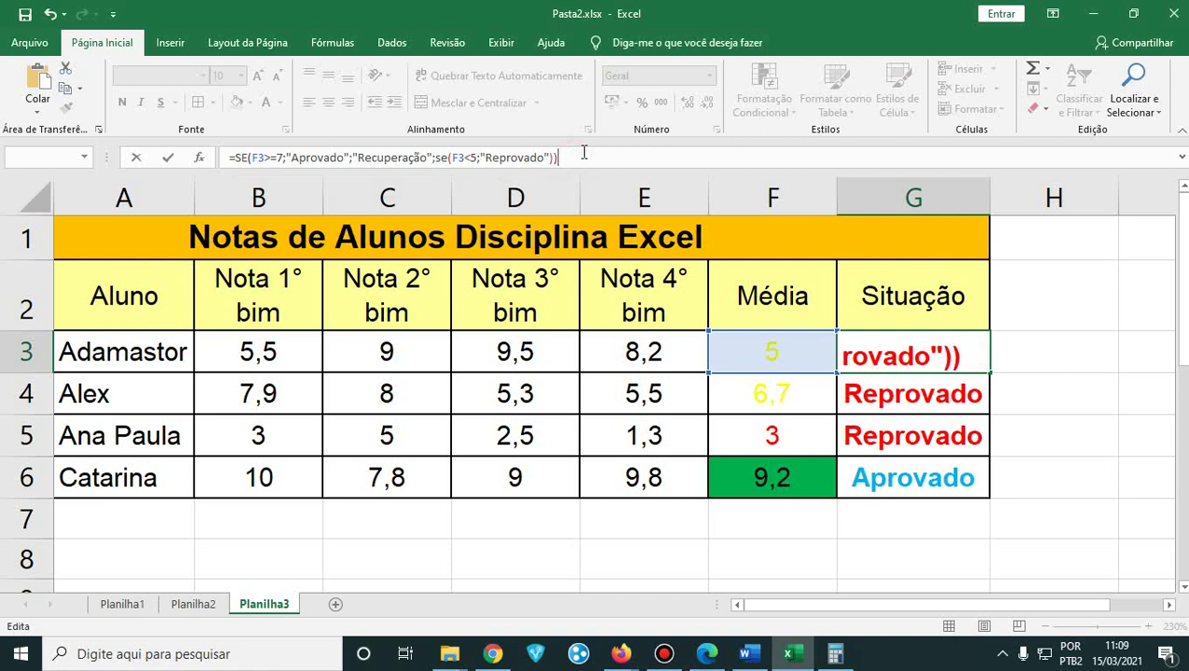
{"action": "key", "text": "Return"}
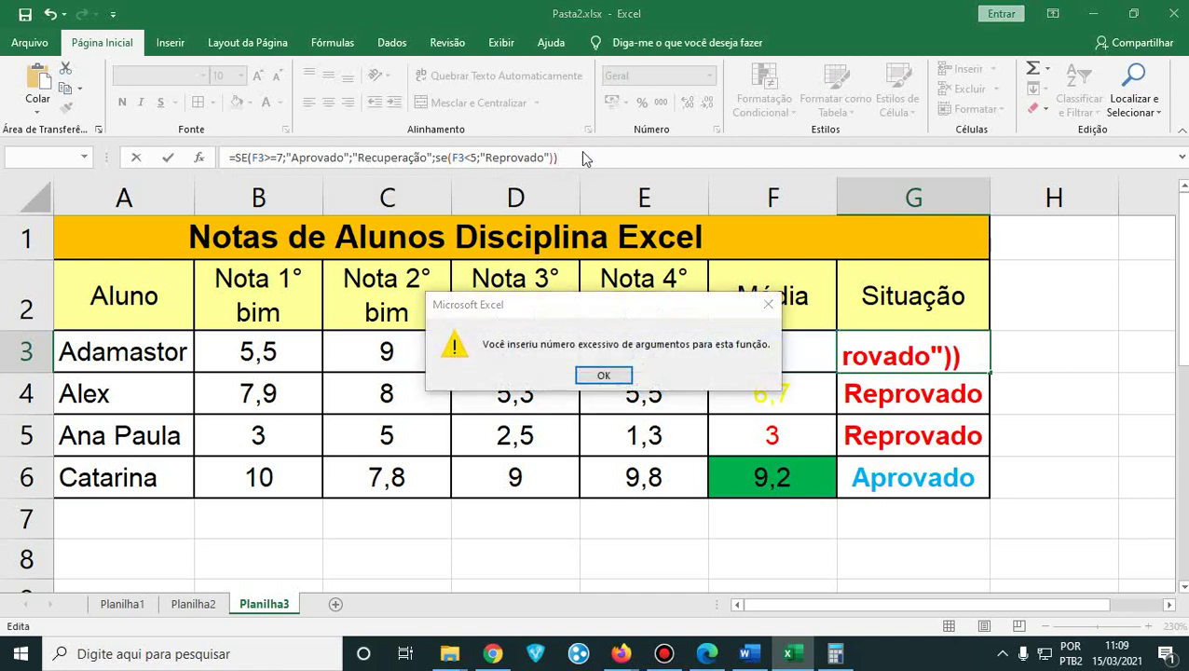
{"action": "key", "text": "Return"}
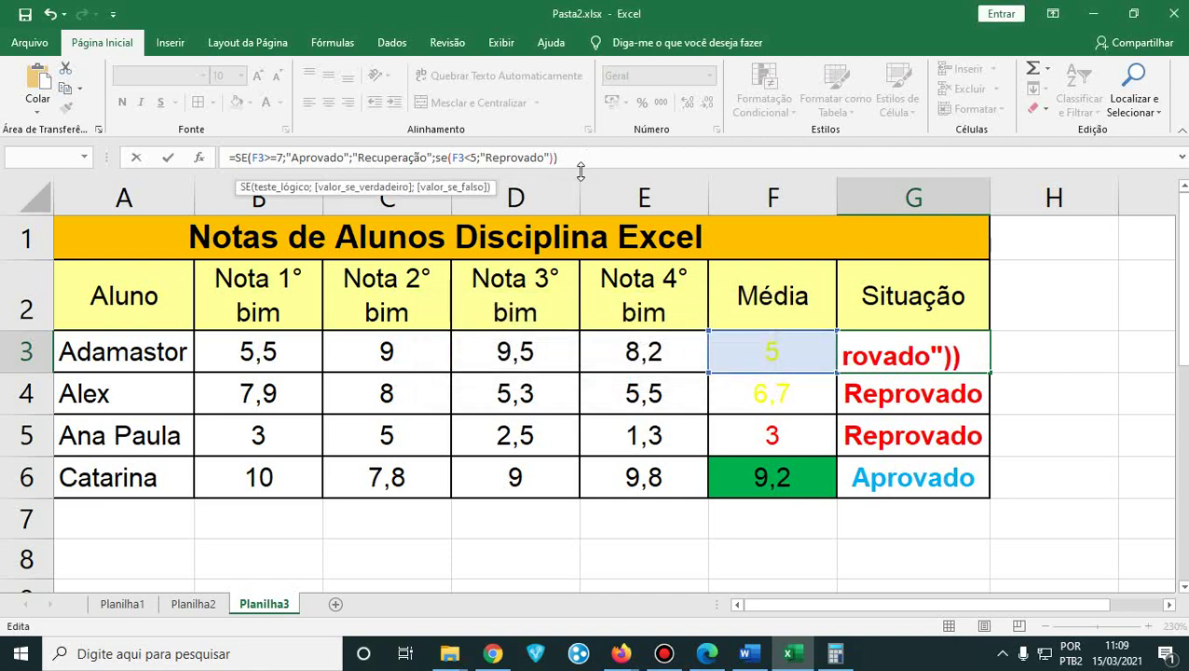
- Replace the closing parentheses after "Reprovado" in G3's formula with a semicolon to start another argument
{"action": "left_click", "coordinate": [574, 158]}
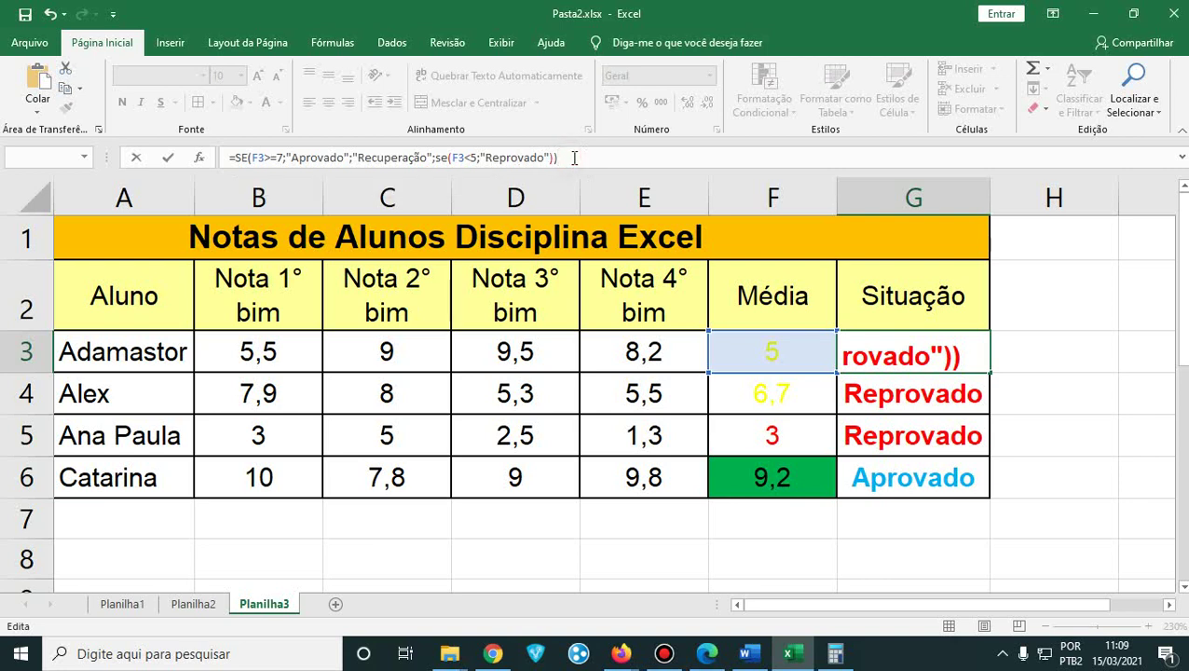
{"action": "key", "text": "BackSpace"}
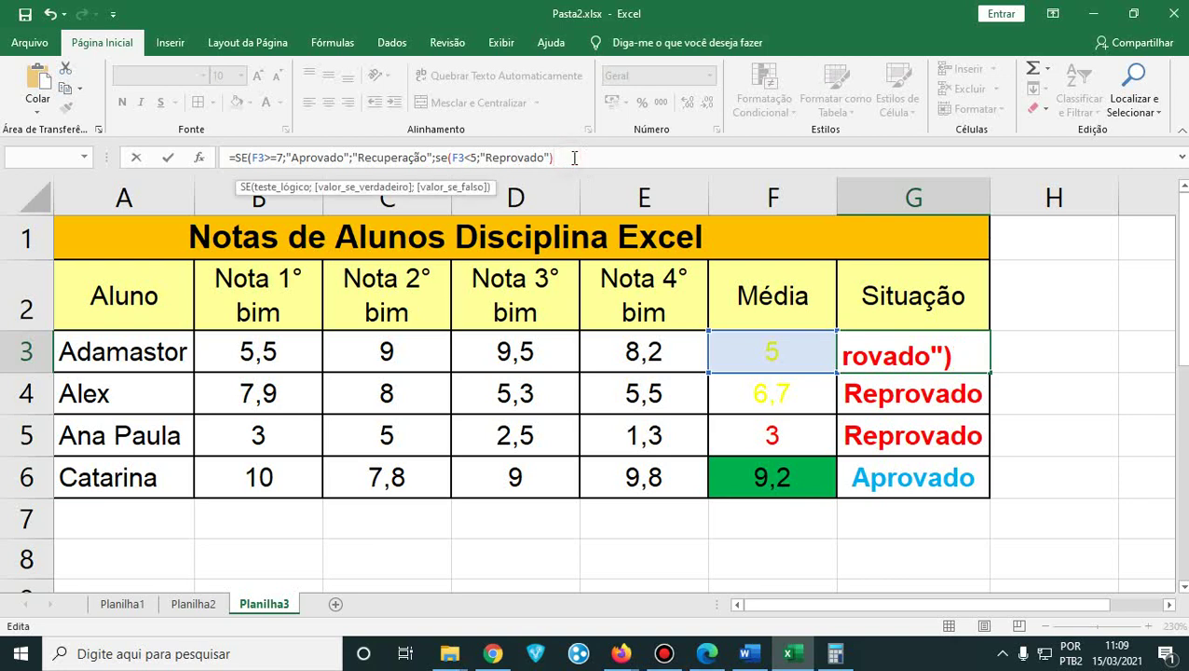
{"action": "key", "text": "BackSpace"}
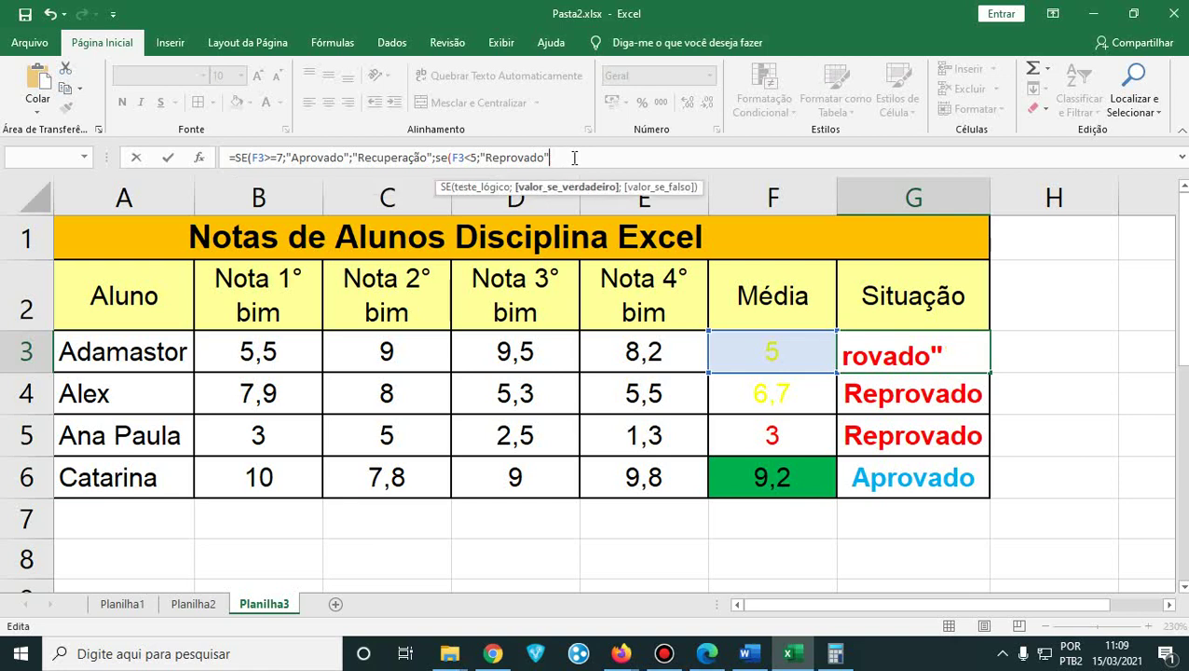
{"action": "type", "text": ";"}
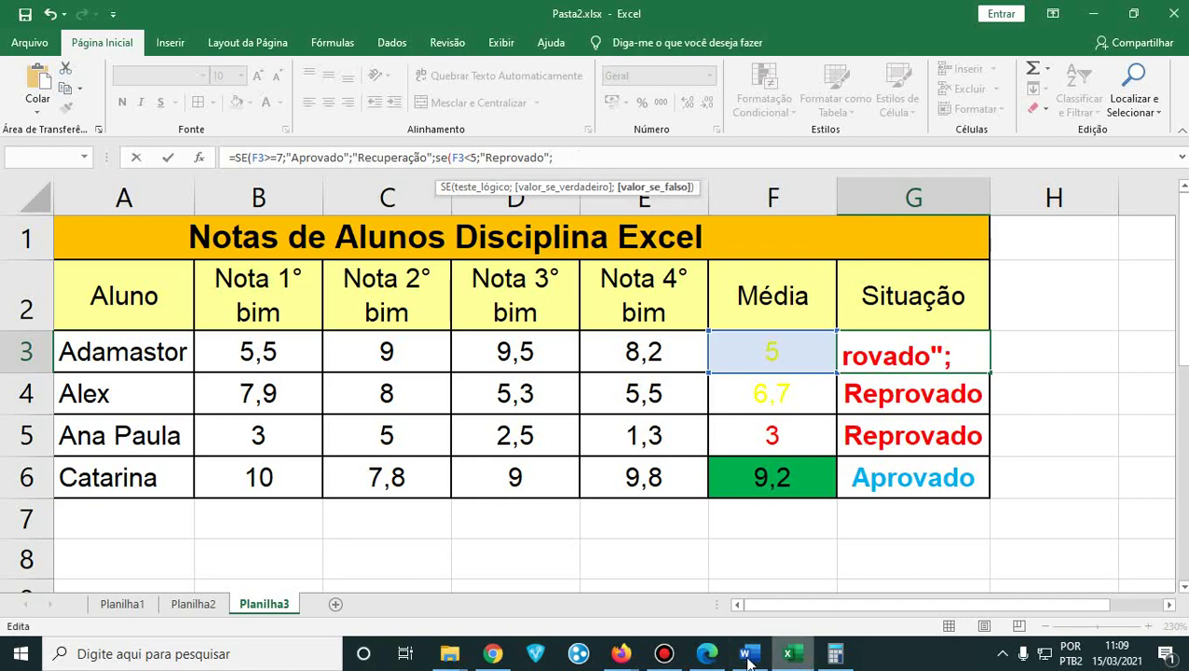
- Check the compound SE example in the Apostila-de-Excel-Avançado.pdf handout, and switch to Pasta2 in Google Sheets
{"action": "left_click", "coordinate": [707, 653]}
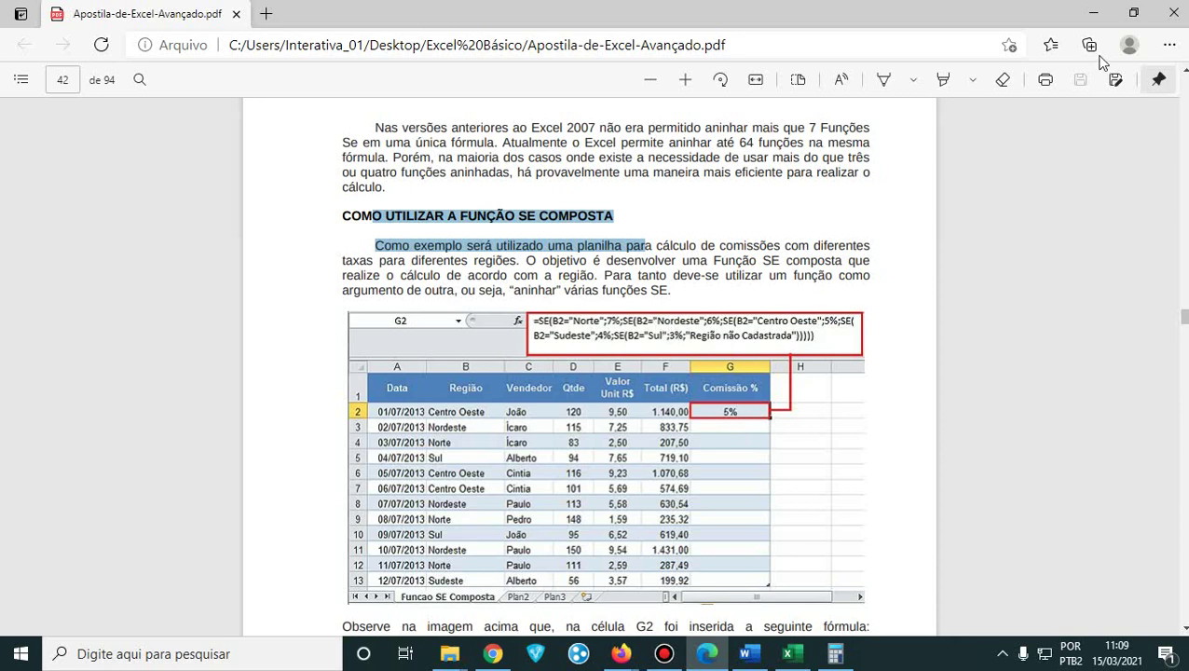
{"action": "left_click", "coordinate": [1094, 13]}
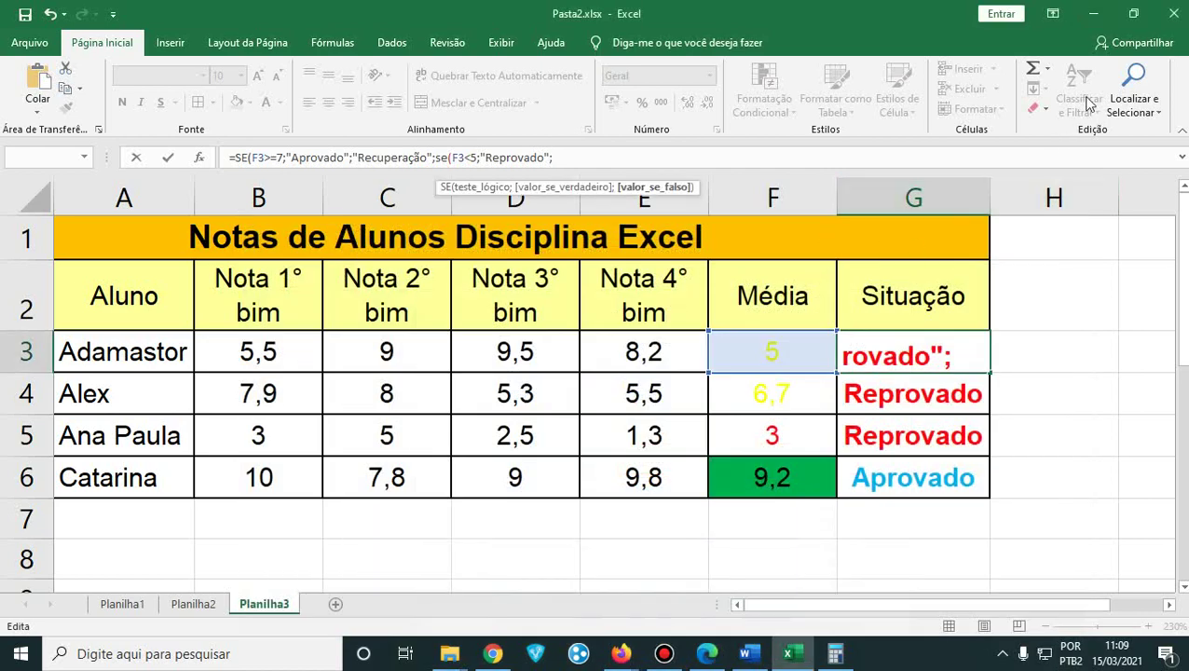
{"action": "left_click", "coordinate": [1094, 13]}
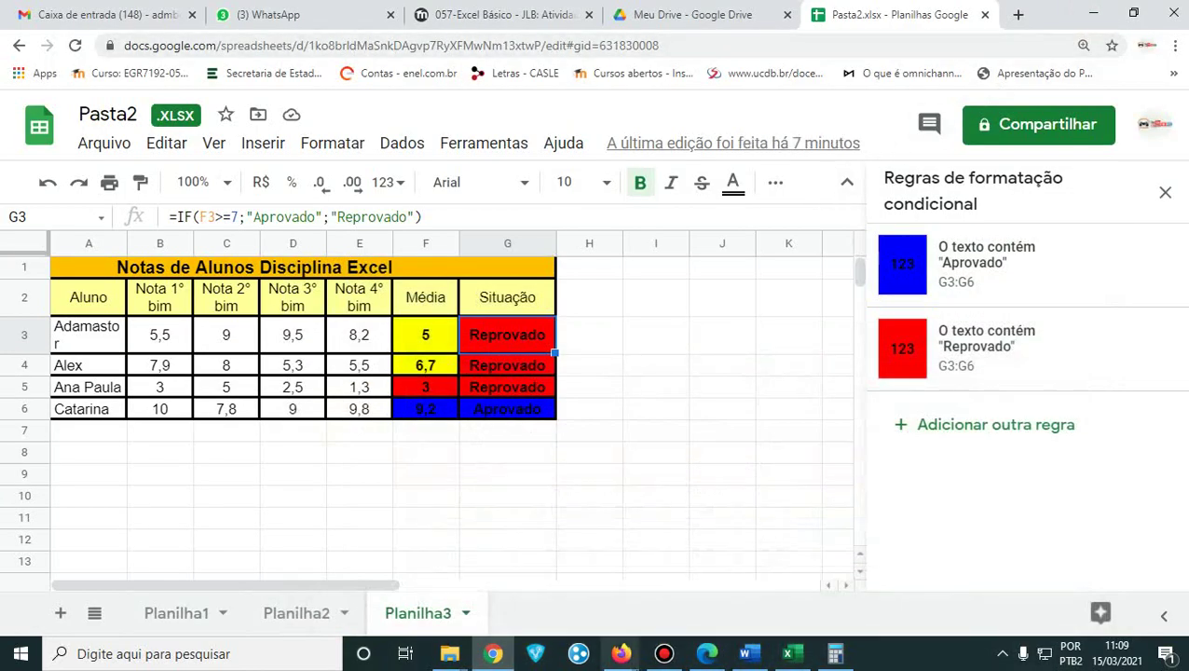
- Switch to Excel and try to commit G3's formula with "Aprovado" as the inner SE's false value, closed by one parenthesis
{"action": "left_click", "coordinate": [788, 653]}
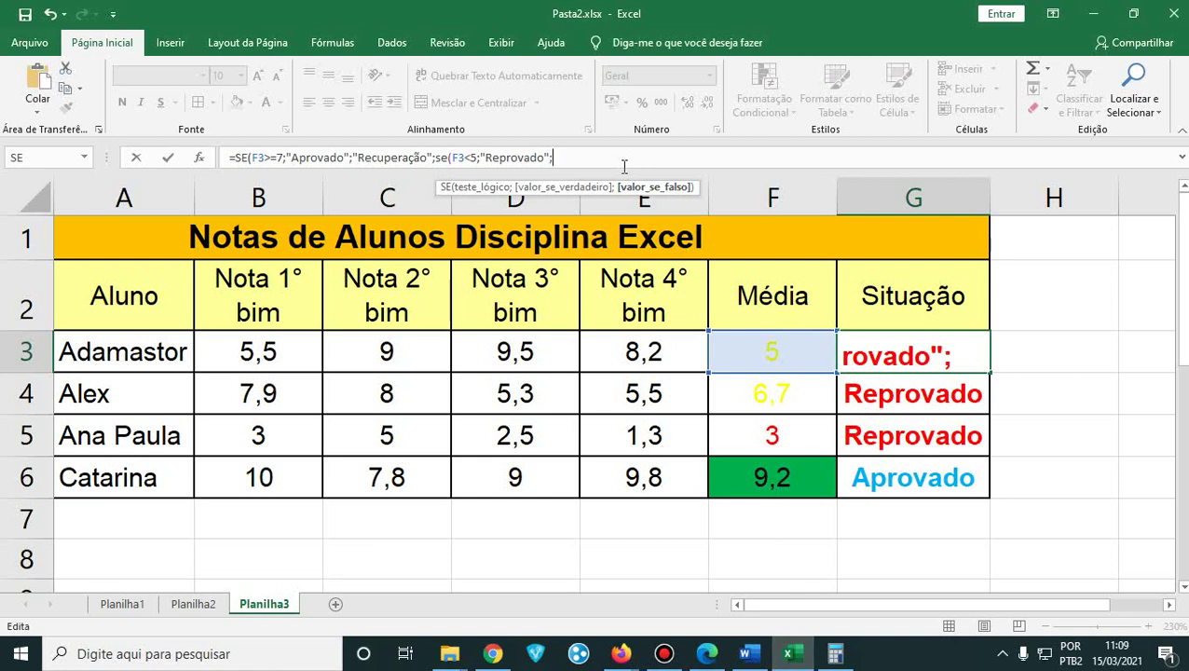
{"action": "type", "text": "\"Aprovado"}
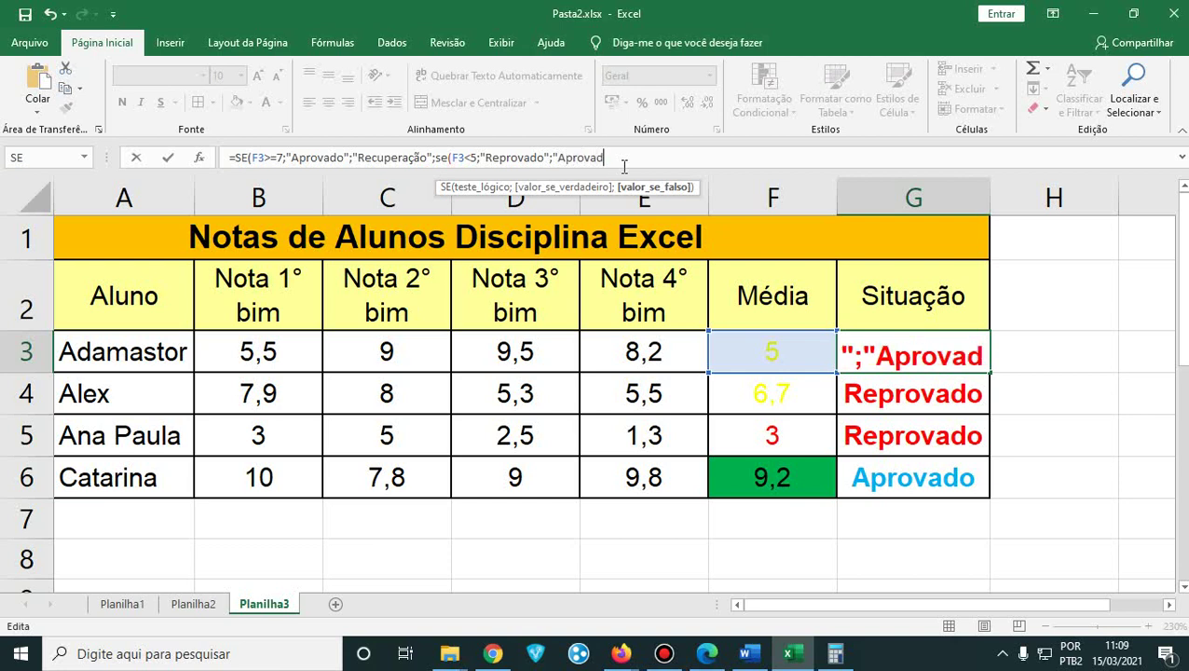
{"action": "type", "text": "\""}
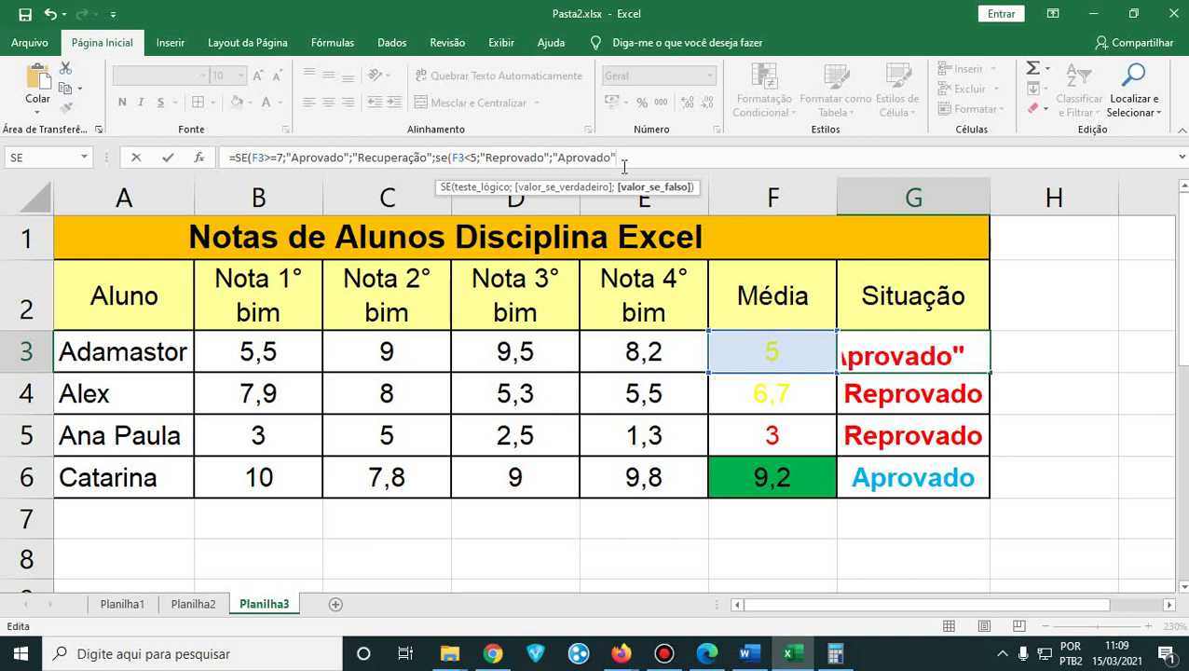
{"action": "type", "text": ")"}
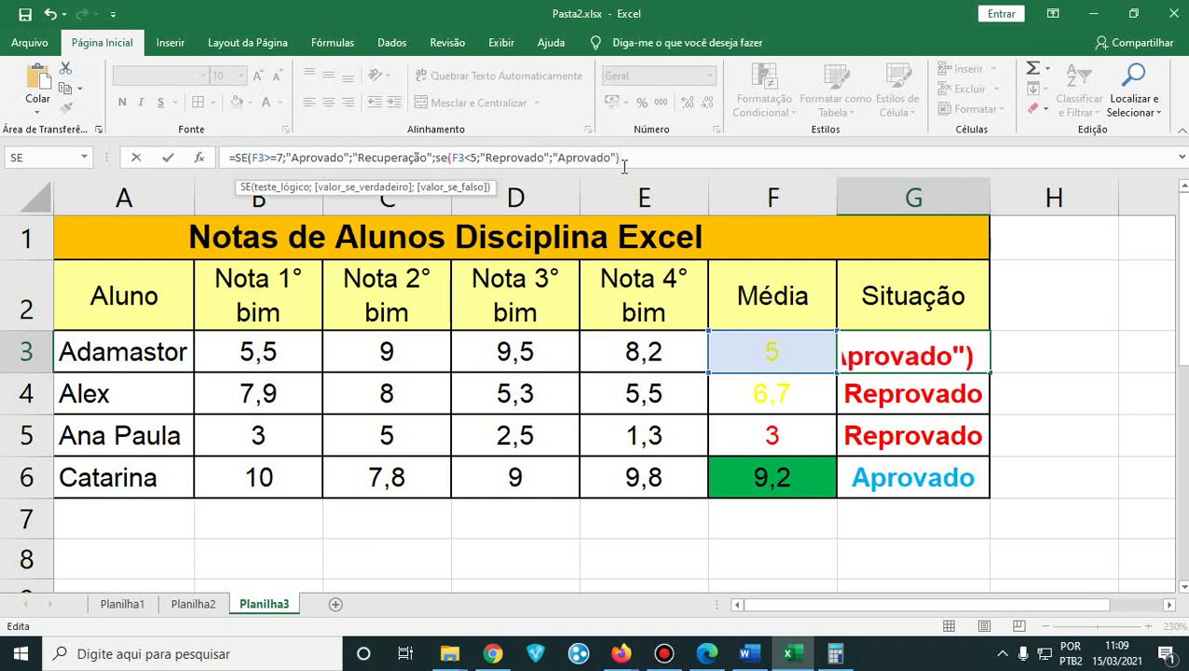
{"action": "key", "text": "Return"}
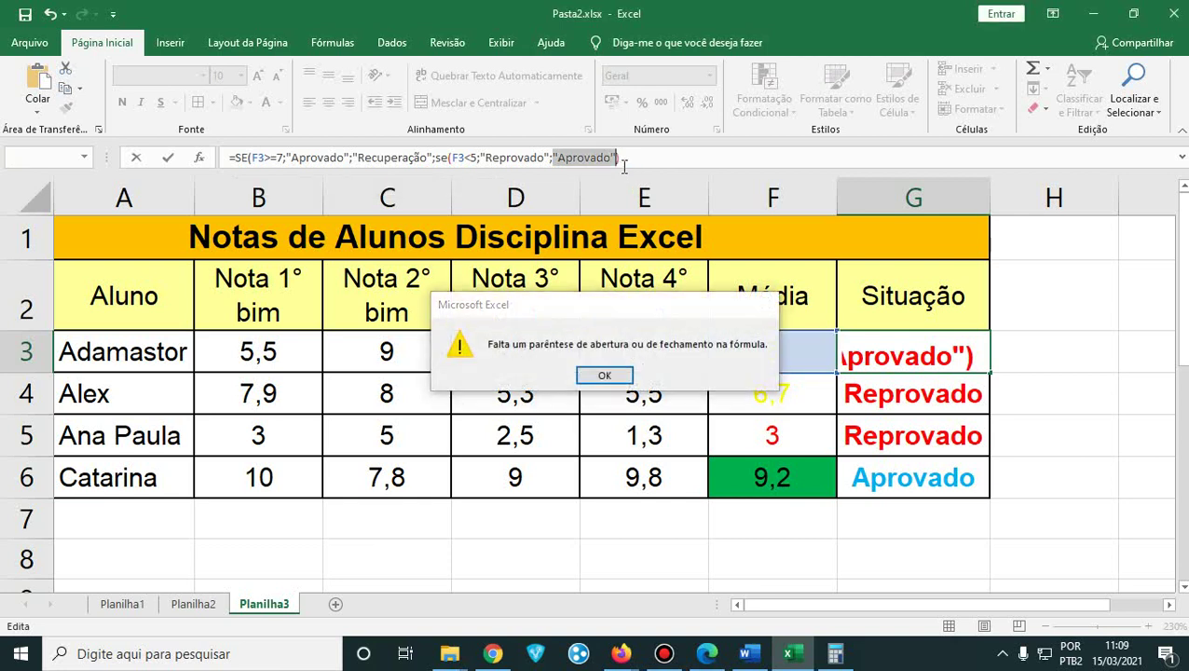
{"action": "key", "text": "Return"}
- Try to commit G3's nested SE formula with a second closing parenthesis after the final "Aprovado"
{"action": "left_click", "coordinate": [629, 160]}
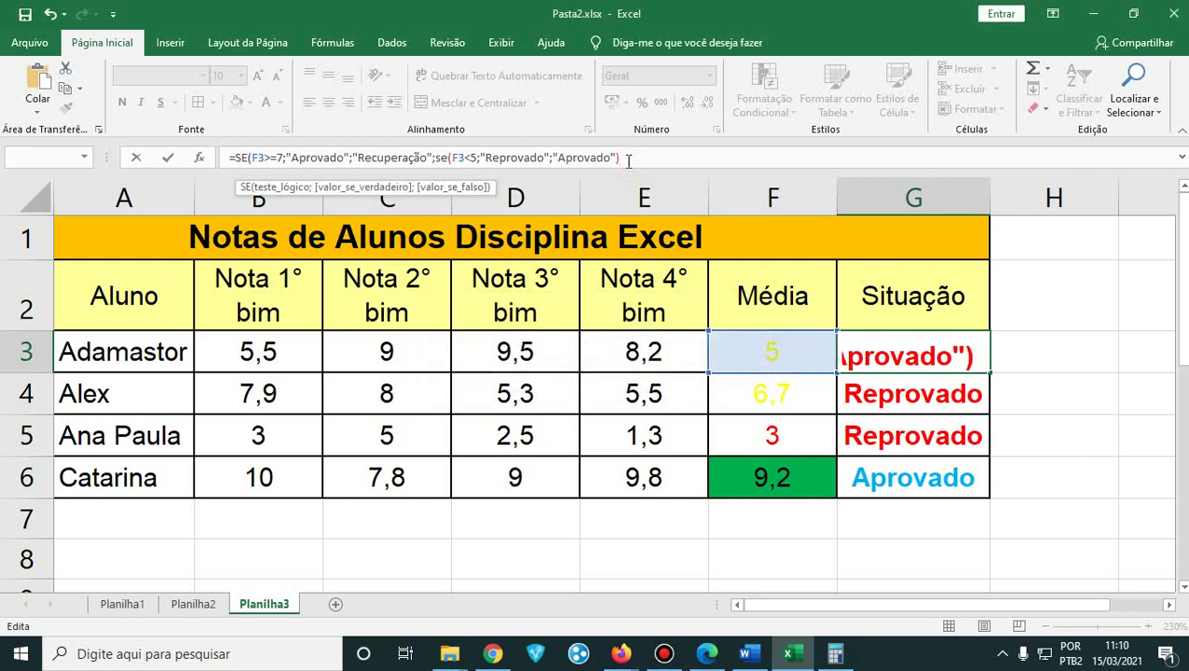
{"action": "type", "text": ")"}
{"action": "key", "text": "Return"}
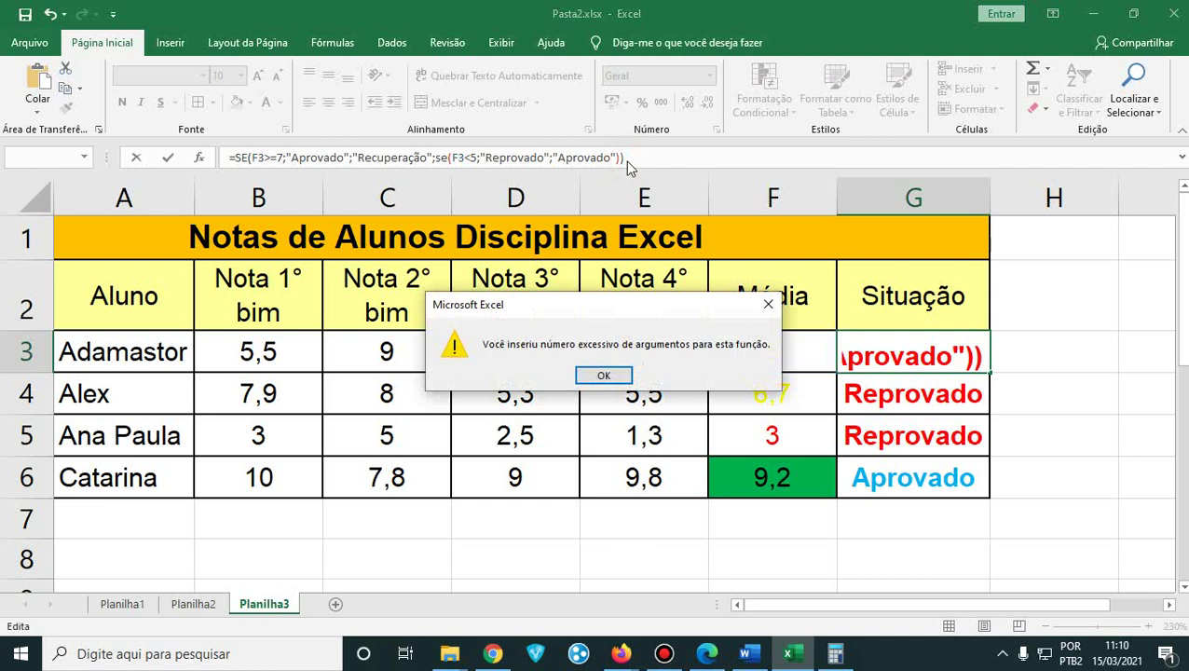
{"action": "key", "text": "Return"}
- Delete the end of G3's formula back to "Re" in the inner SE's true value
{"action": "key", "text": "BackSpace"}
{"action": "key", "text": "BackSpace"}
{"action": "key", "text": "BackSpace"}
{"action": "key", "text": "BackSpace"}
{"action": "key", "text": "BackSpace"}
{"action": "key", "text": "BackSpace"}
{"action": "key", "text": "BackSpace"}
{"action": "key", "text": "BackSpace"}
{"action": "key", "text": "BackSpace"}
{"action": "key", "text": "BackSpace"}
{"action": "key", "text": "BackSpace"}
{"action": "key", "text": "BackSpace"}
{"action": "key", "text": "BackSpace"}
{"action": "key", "text": "BackSpace"}
{"action": "key", "text": "BackSpace"}
{"action": "key", "text": "BackSpace"}
{"action": "key", "text": "BackSpace"}
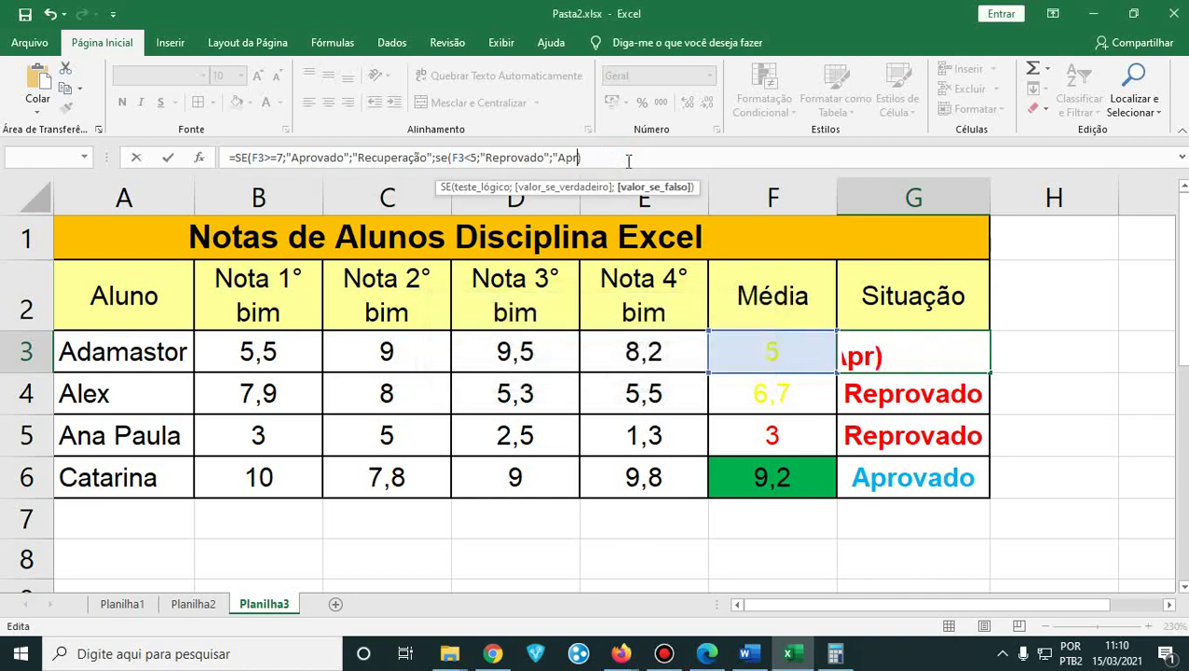
{"action": "key", "text": "BackSpace"}
{"action": "key", "text": "BackSpace"}
{"action": "key", "text": "BackSpace"}
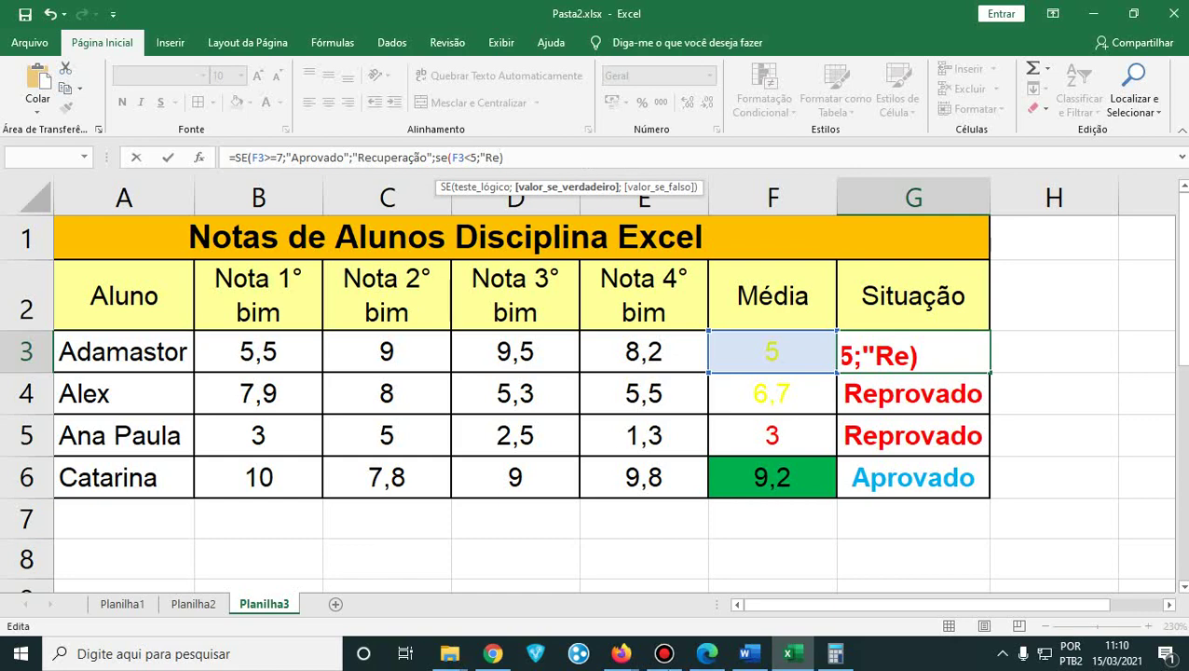
- Check the compound SE example in the Apostila-de-Excel-Avançado.pdf handout, and return to the formula in Excel
{"action": "left_click", "coordinate": [708, 654]}
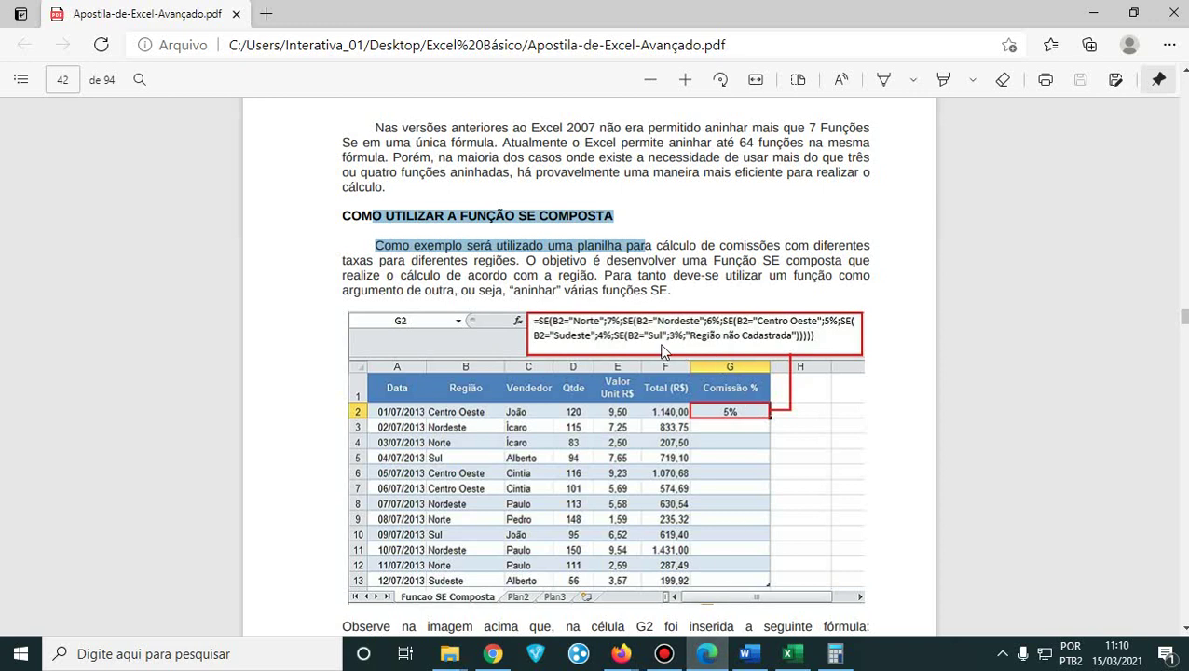
{"action": "left_click", "coordinate": [1095, 15]}
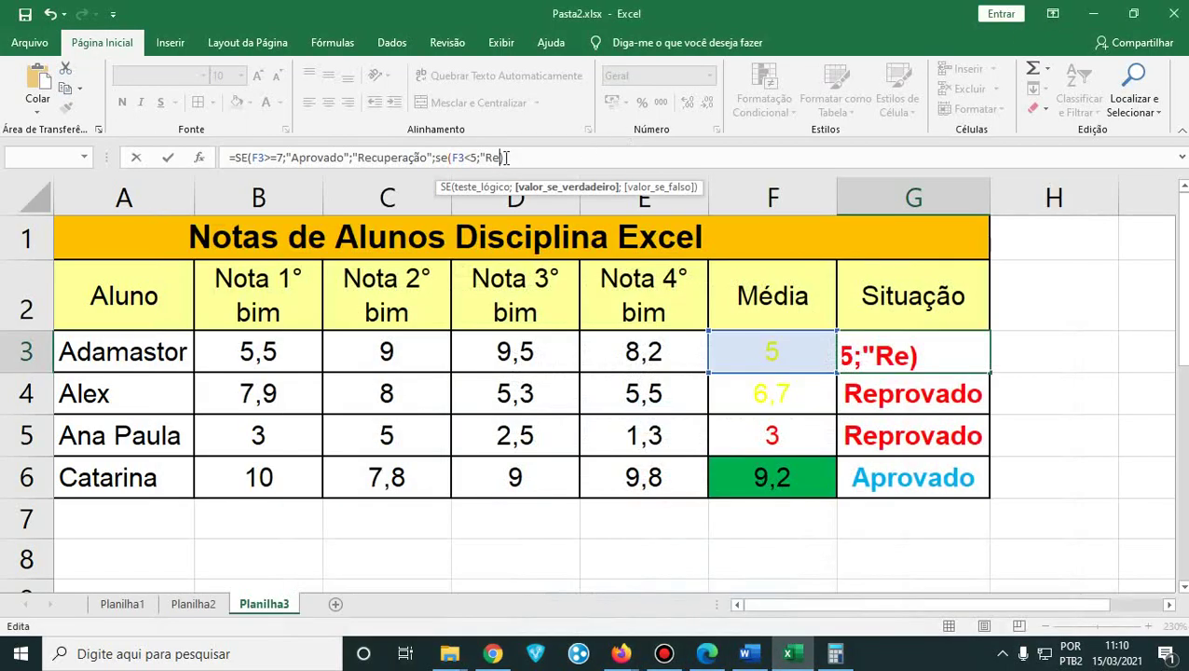
{"action": "left_click", "coordinate": [715, 660]}
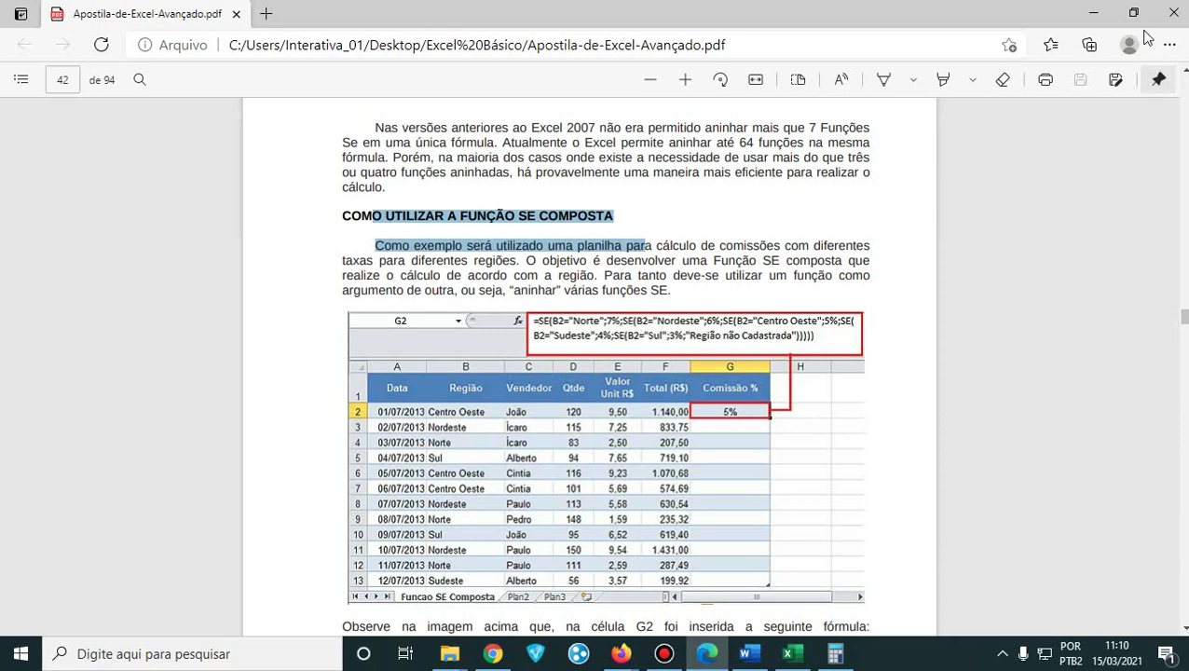
{"action": "left_click", "coordinate": [1093, 13]}
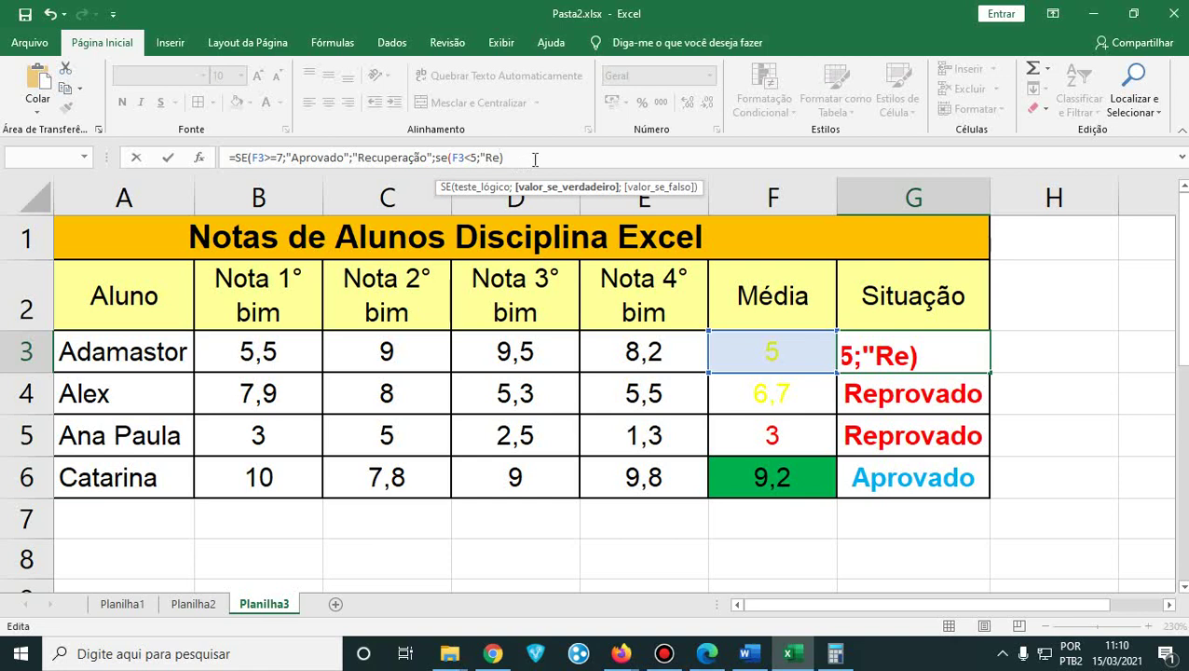
- Complete the inner SE's true value as "Recuperação" with two closing parentheses, recheck the handout's example, and try to commit G3
{"action": "type", "text": "cuperação"}
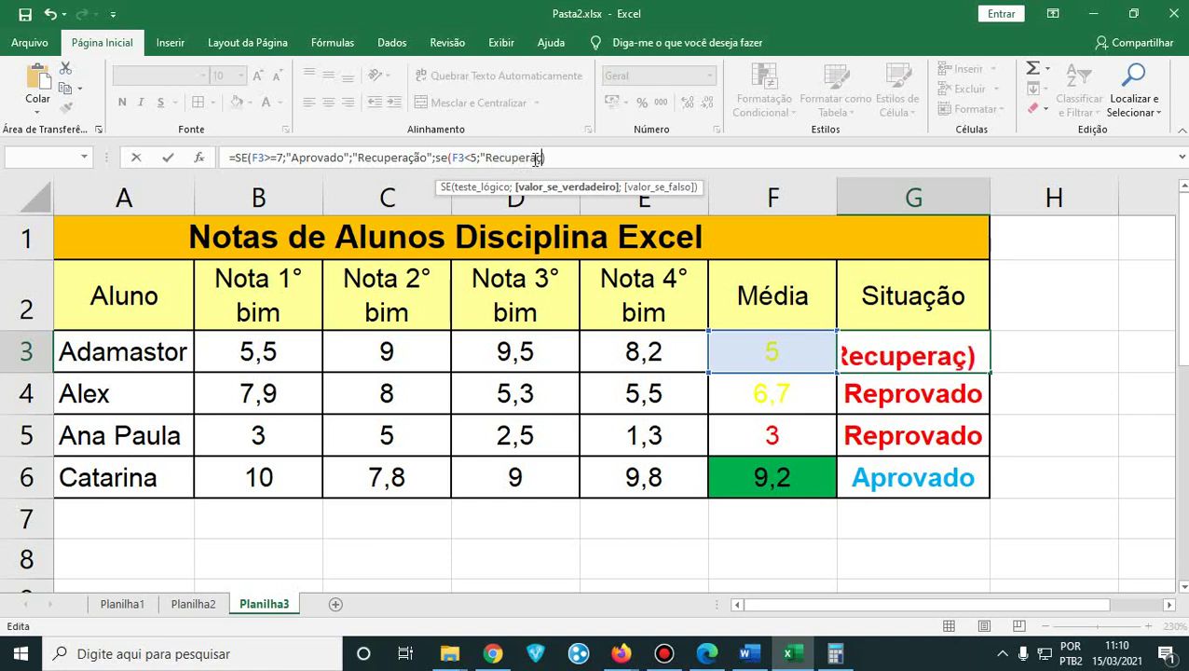
{"action": "type", "text": "\""}
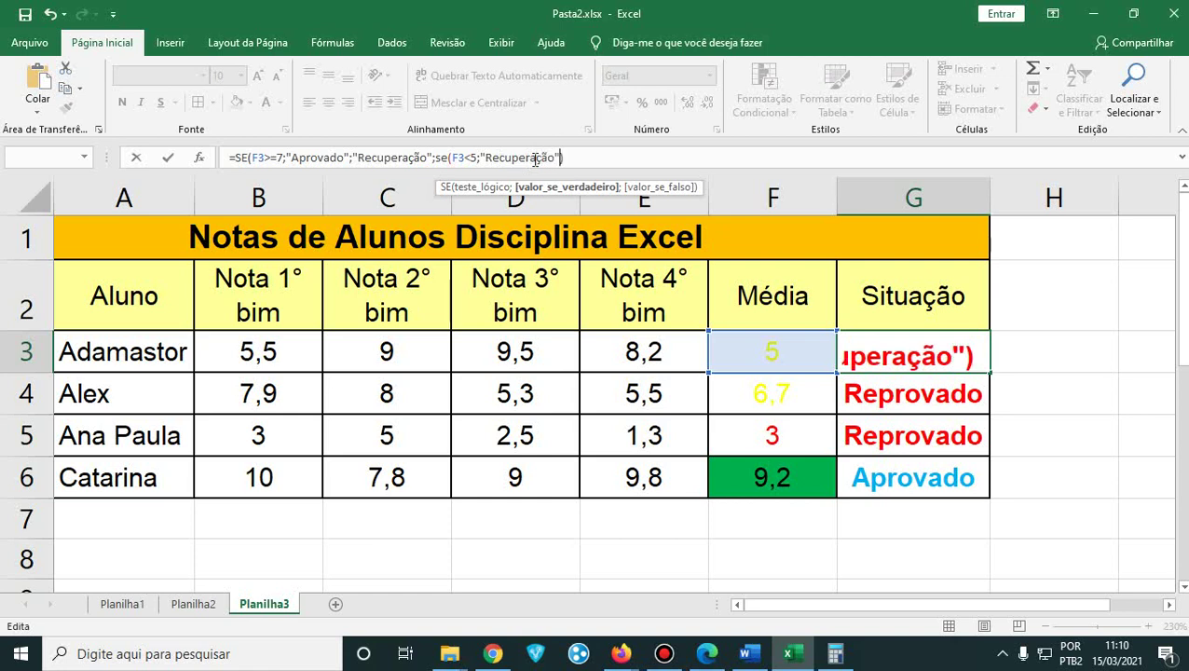
{"action": "type", "text": "))"}
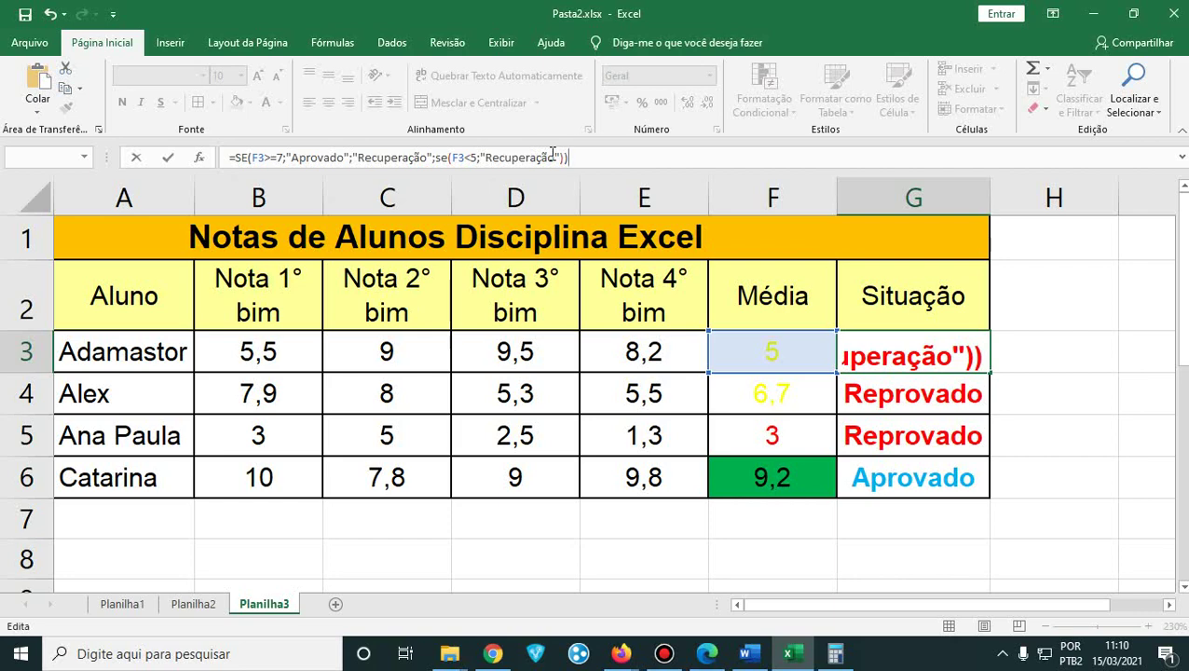
{"action": "left_click", "coordinate": [706, 653]}
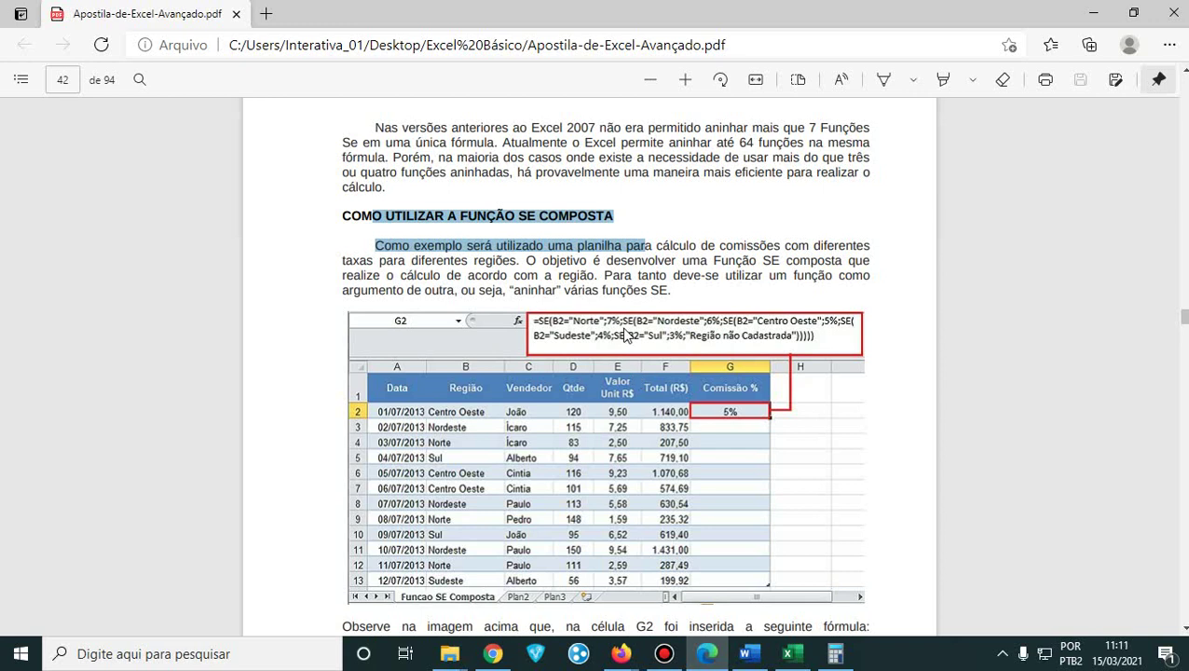
{"action": "left_click", "coordinate": [1097, 13]}
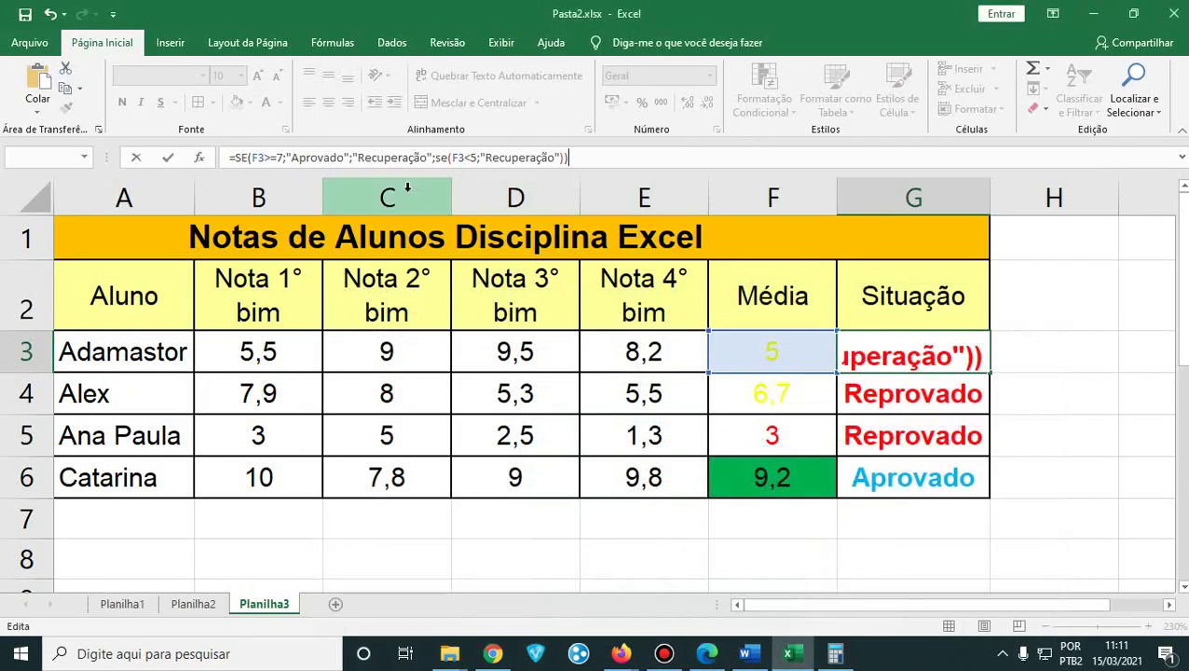
{"action": "key", "text": "Return"}
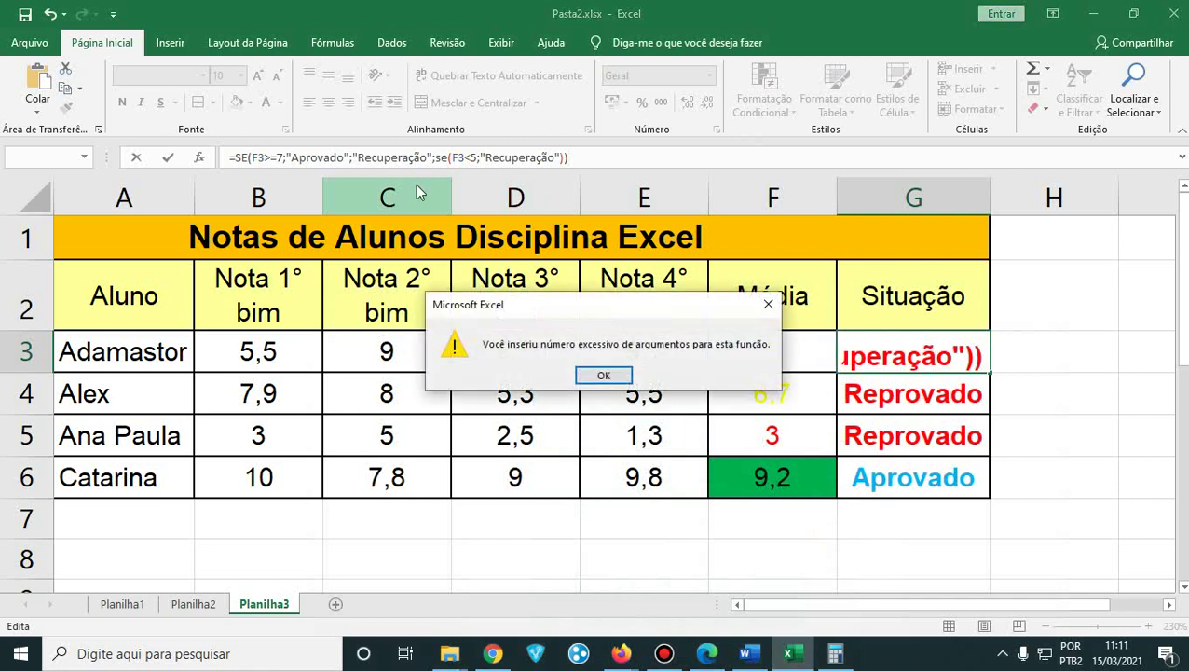
{"action": "key", "text": "Return"}
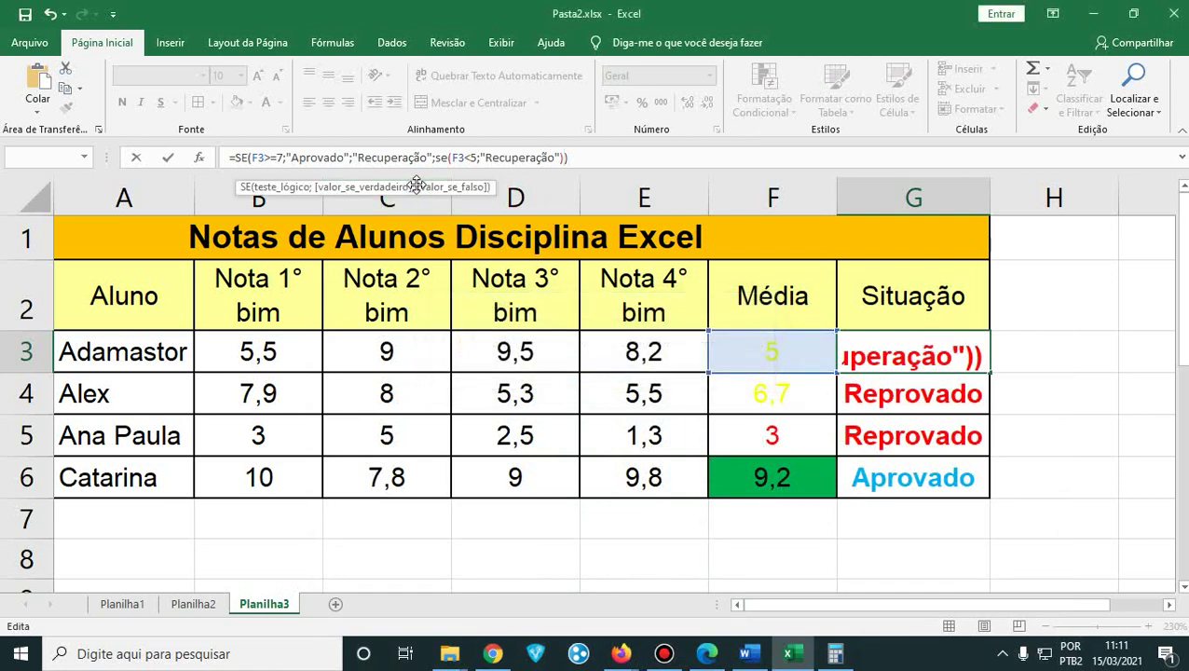
- Try closing the outer SE right after its "Recuperação" with only one parenthesis left at the end, commit G3, and undo the entry
{"action": "left_click", "coordinate": [432, 158]}
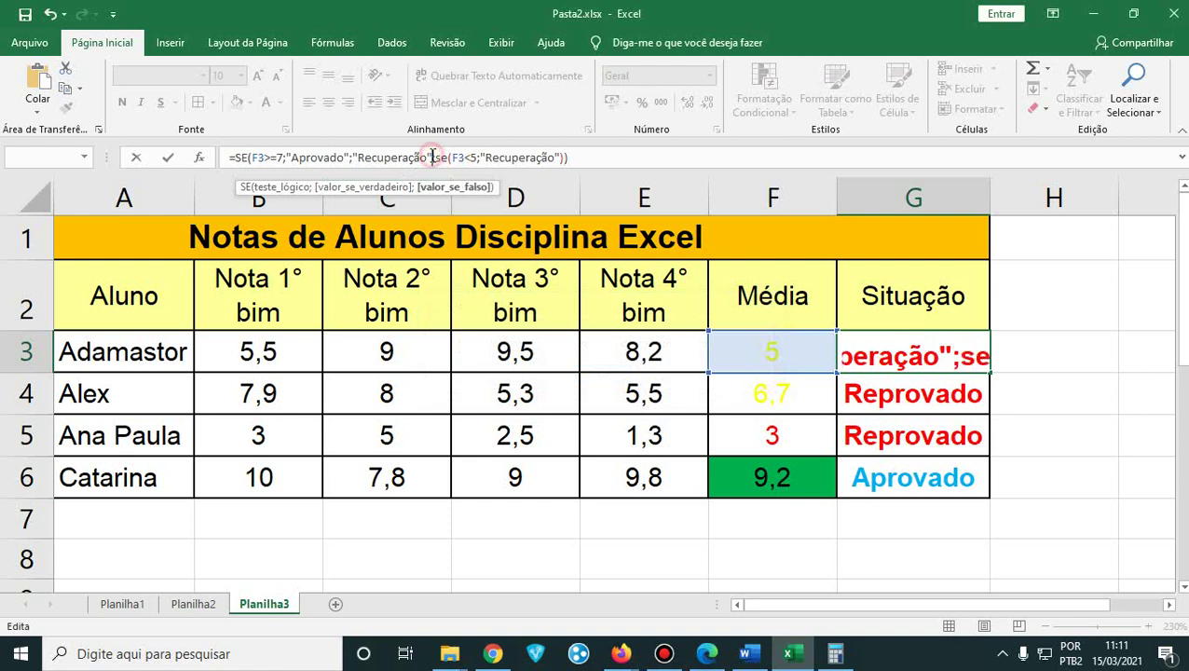
{"action": "type", "text": ")"}
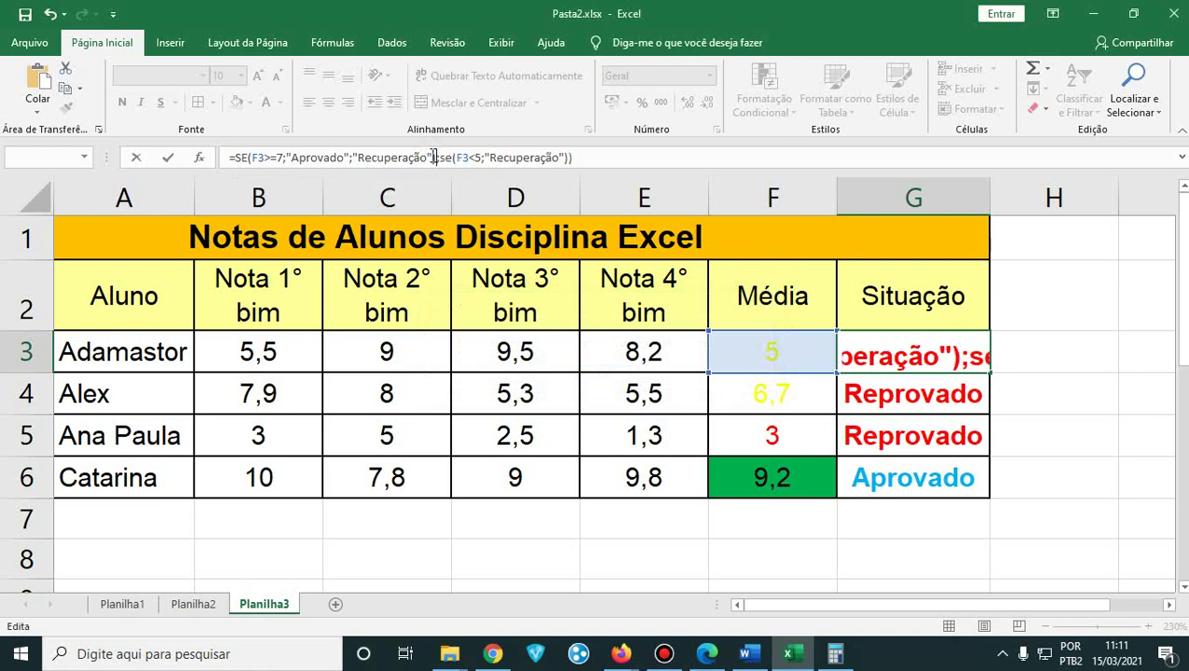
{"action": "left_click", "coordinate": [587, 157]}
{"action": "key", "text": "BackSpace"}
{"action": "key", "text": "Return"}
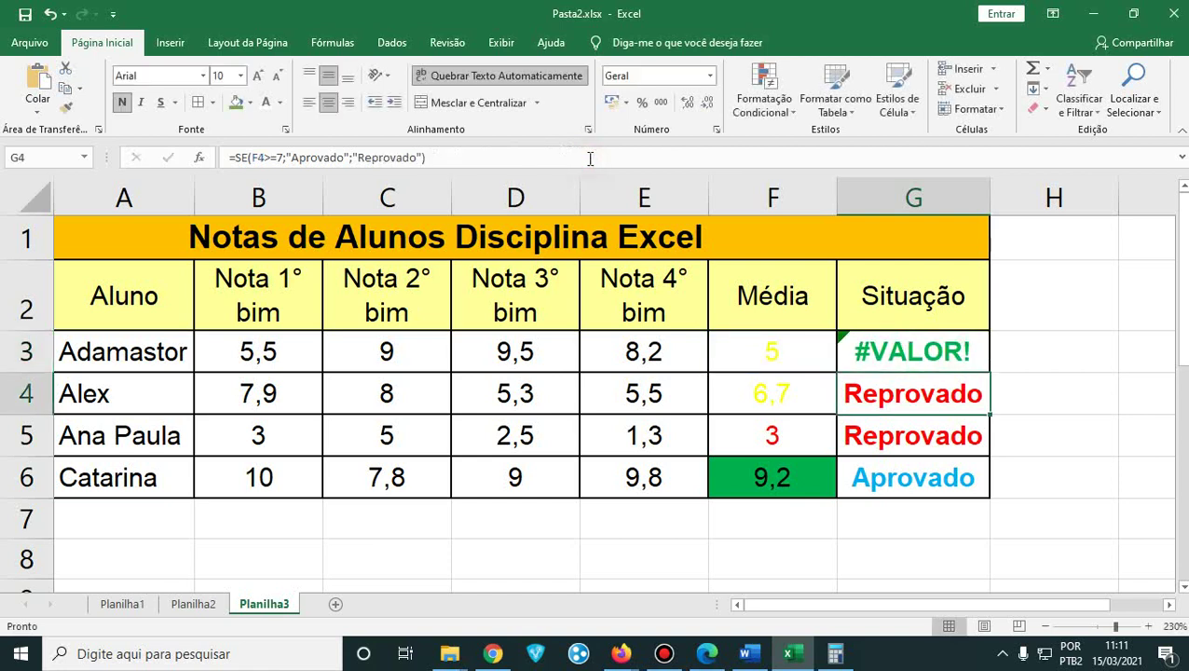
{"action": "key", "text": "ctrl+z"}
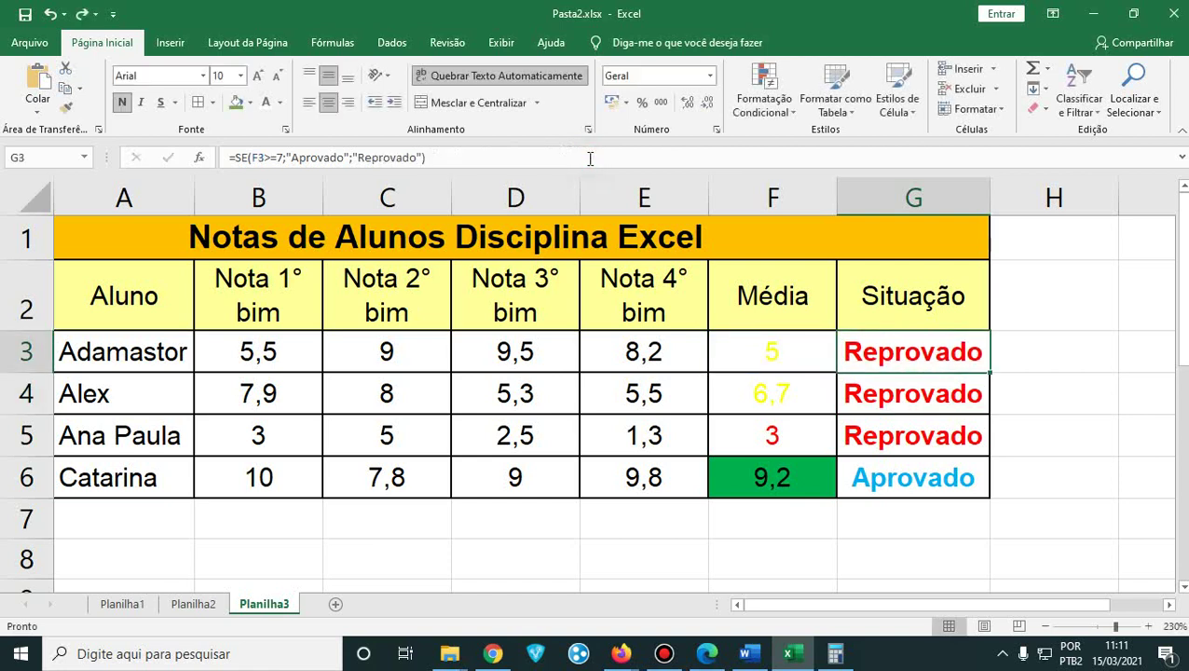
- Append ;SE(F3<5;"Recuperação") after the existing SE function in G3 and commit the formula
{"action": "left_click", "coordinate": [466, 160]}
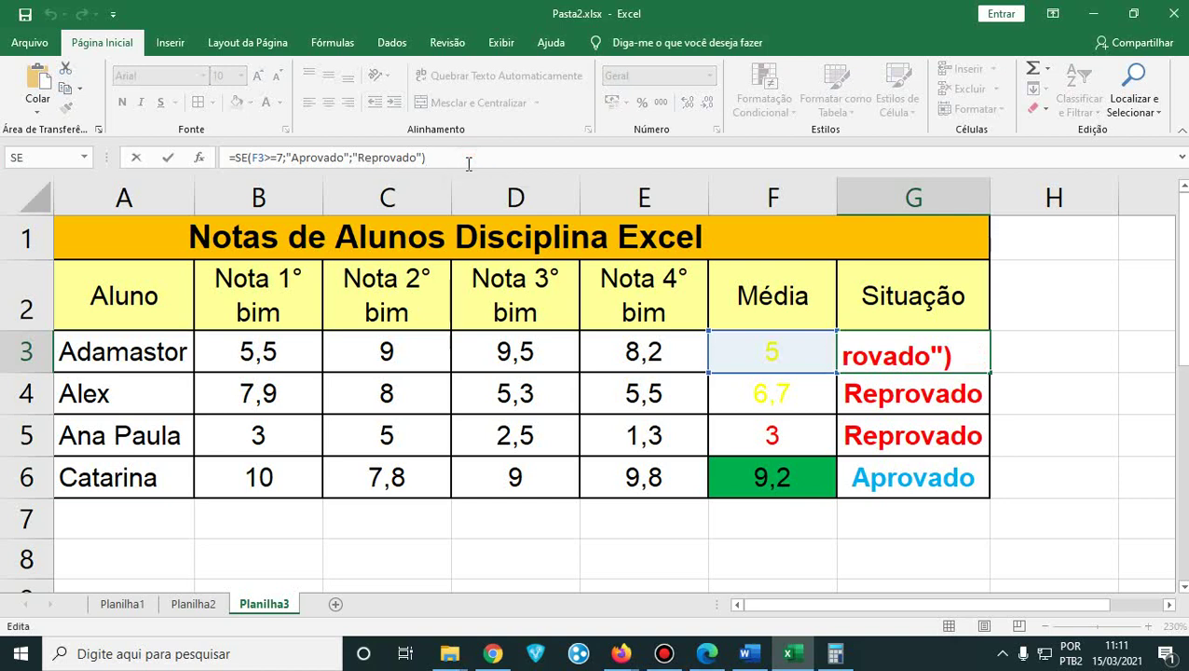
{"action": "type", "text": ";se"}
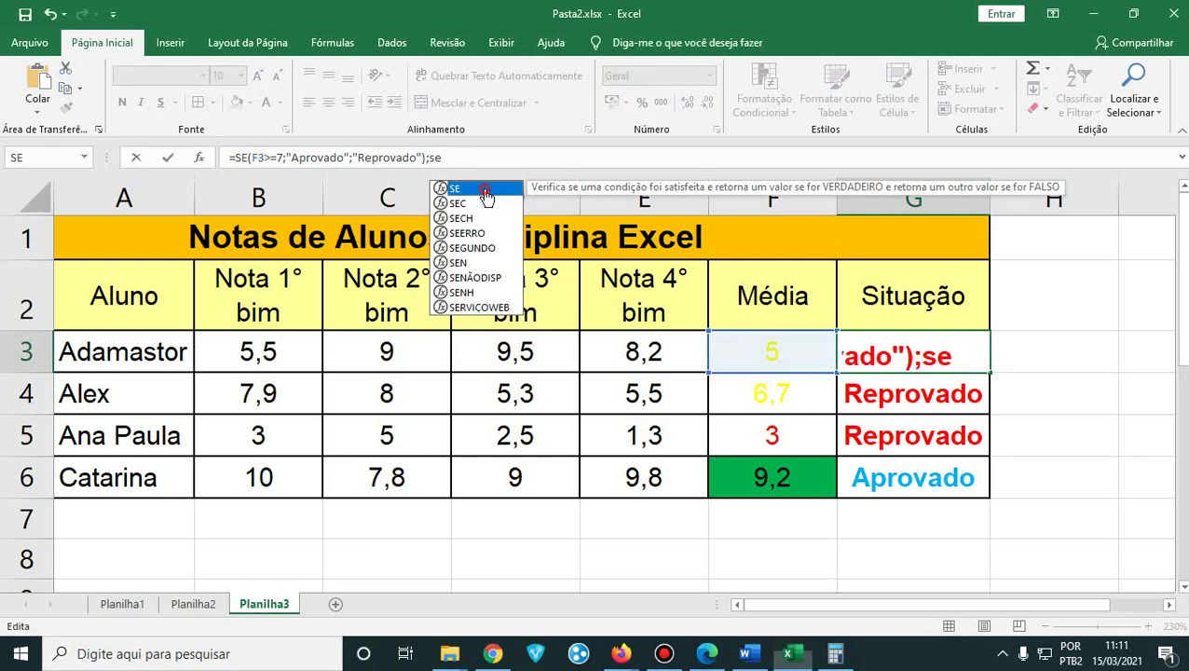
{"action": "key", "text": "Tab"}
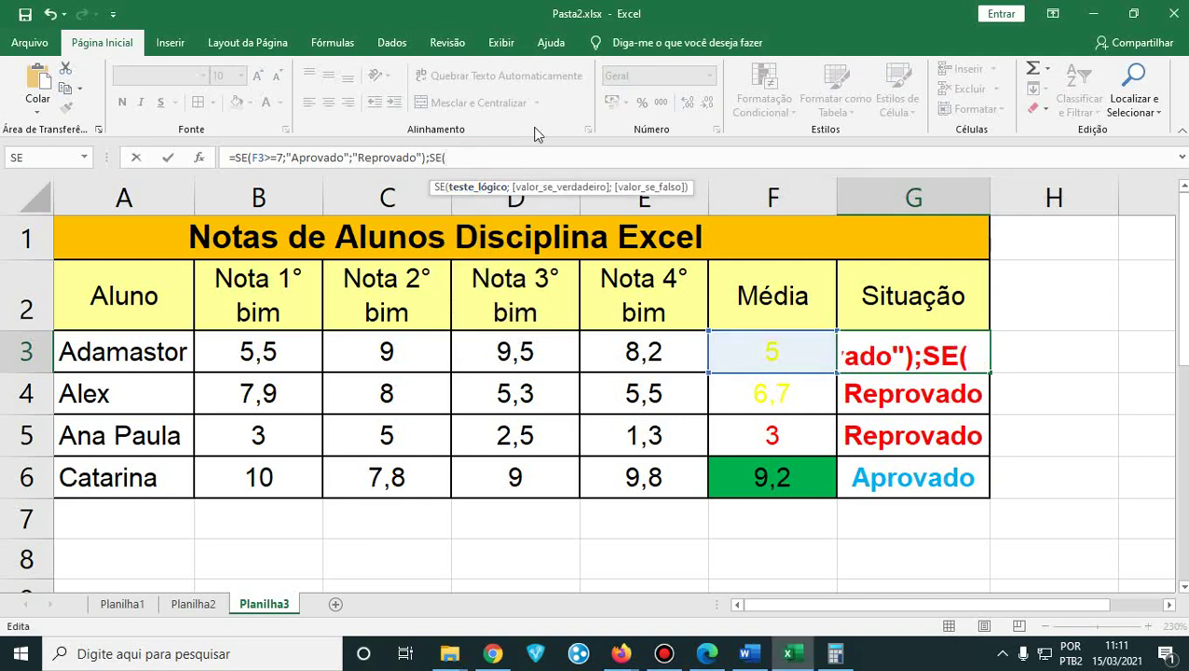
{"action": "left_click", "coordinate": [788, 358]}
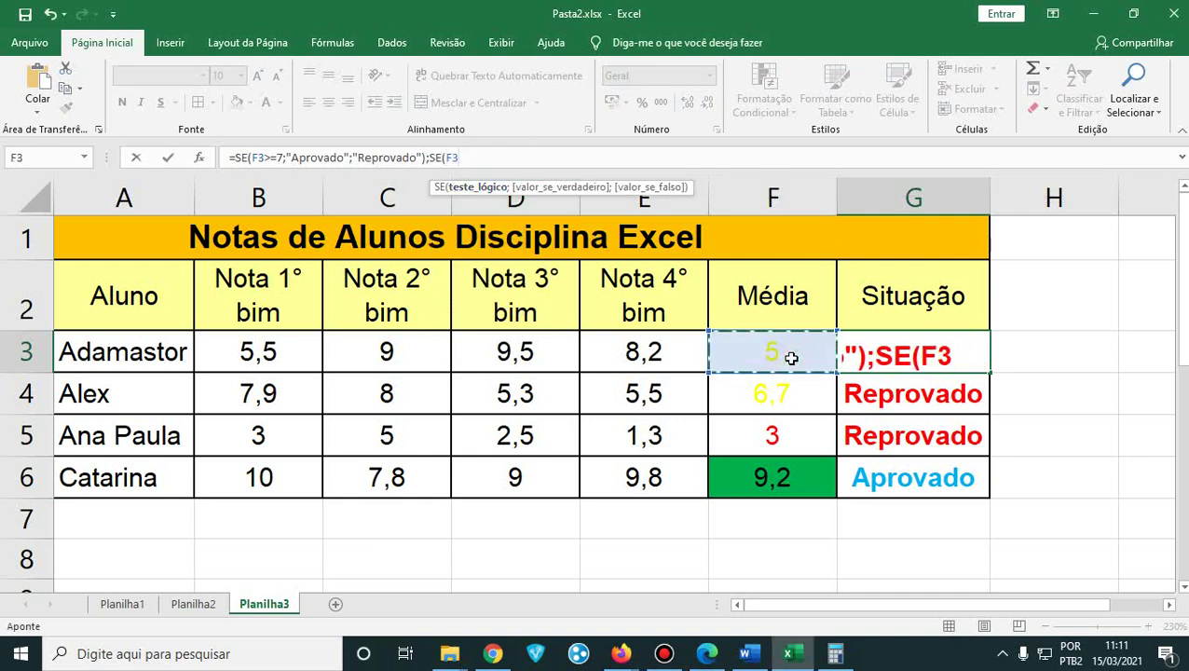
{"action": "type", "text": "<5"}
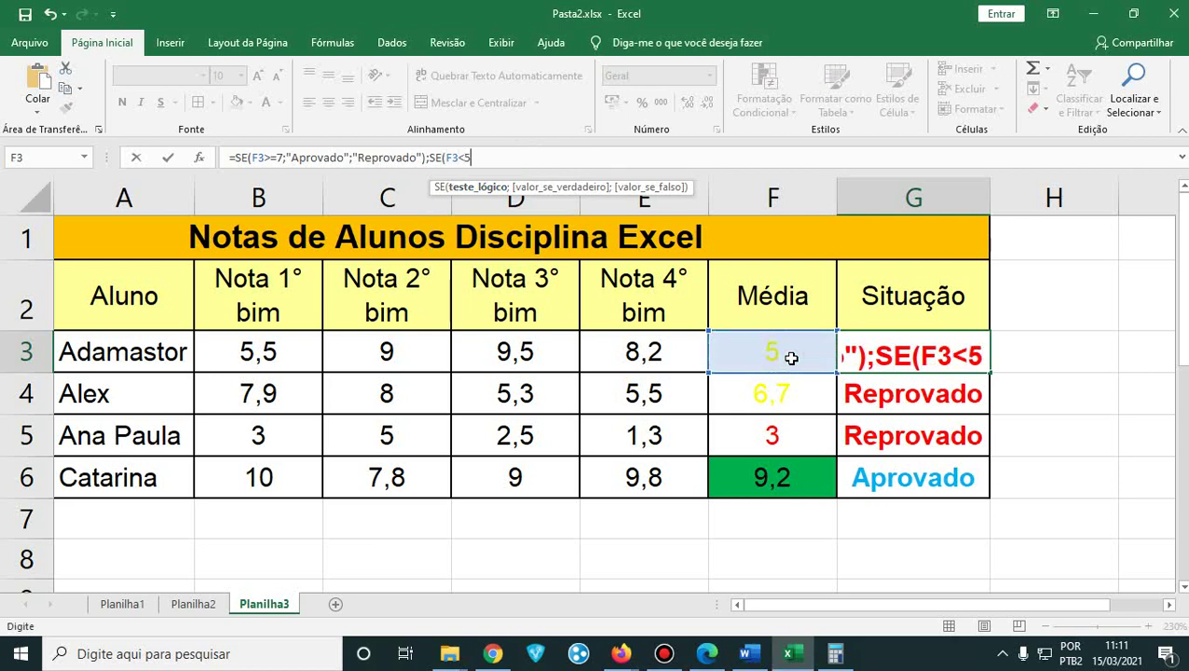
{"action": "type", "text": ";\"R"}
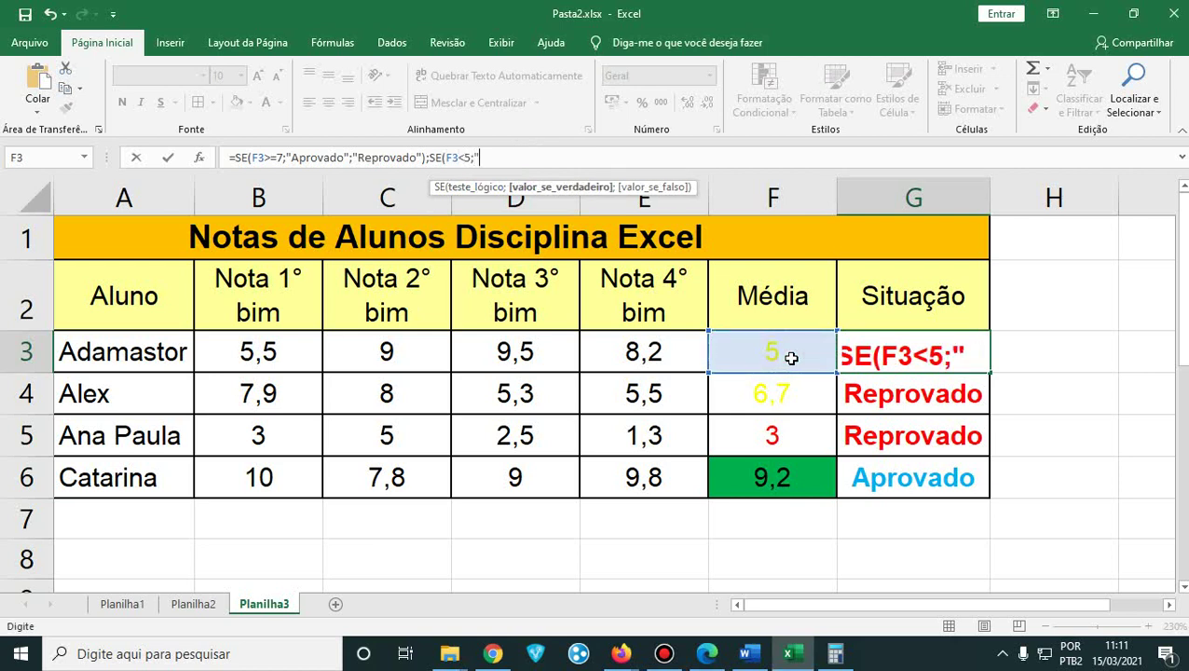
{"action": "type", "text": "ecuperaç"}
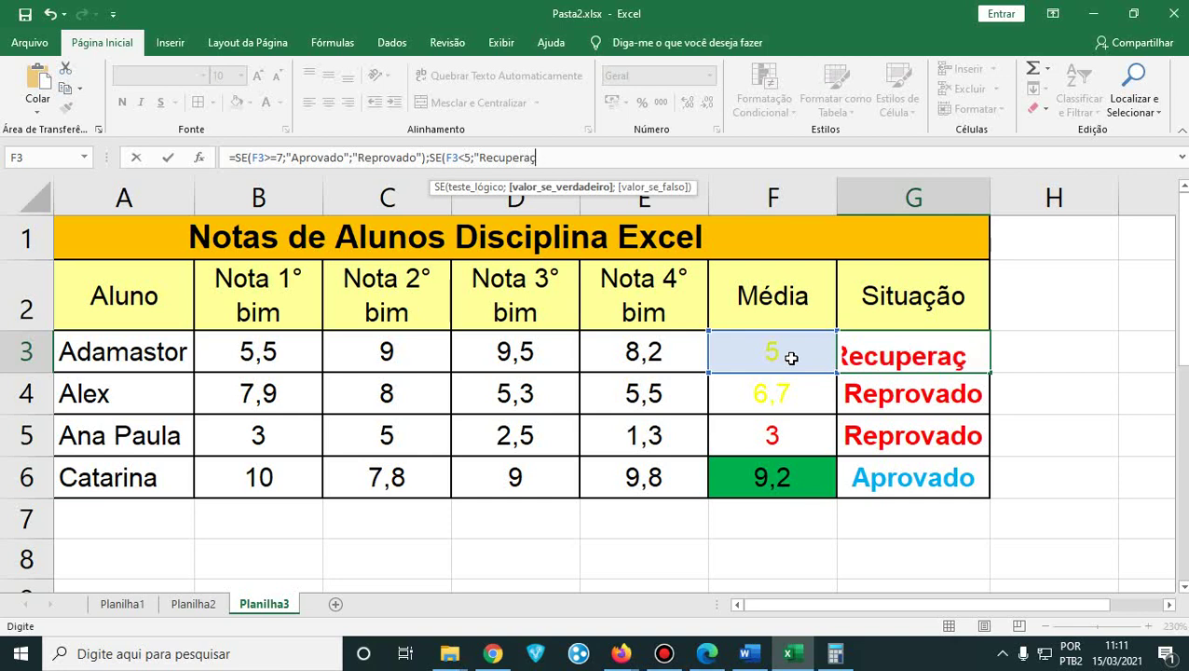
{"action": "type", "text": "ão\")"}
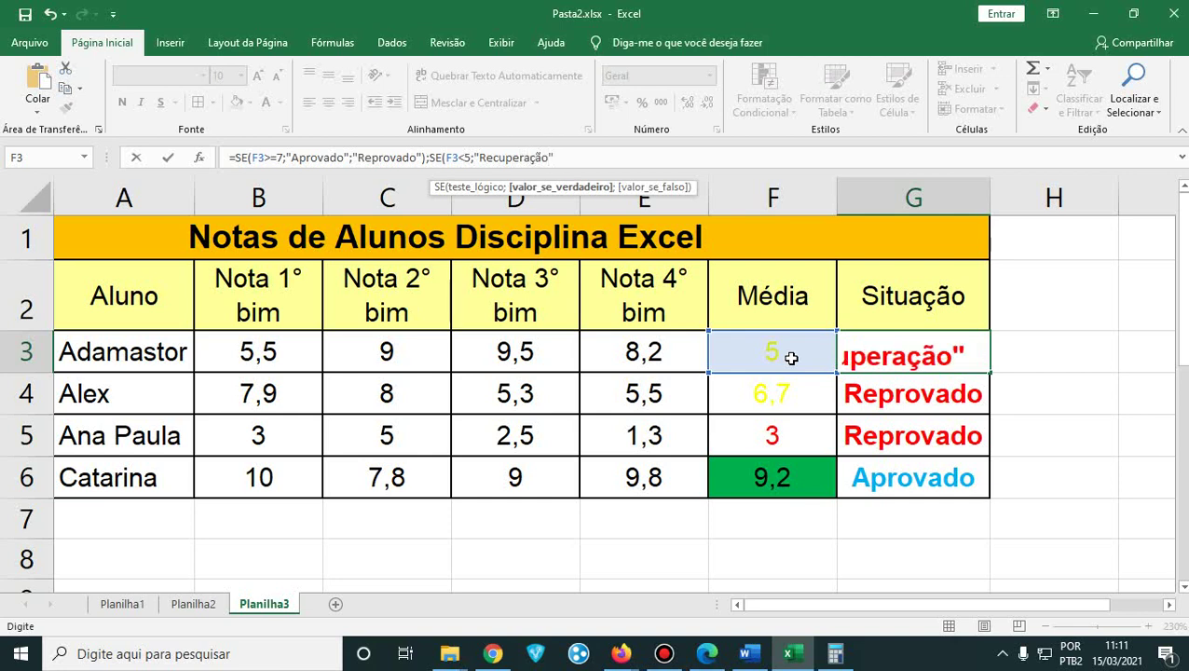
{"action": "key", "text": "Return"}
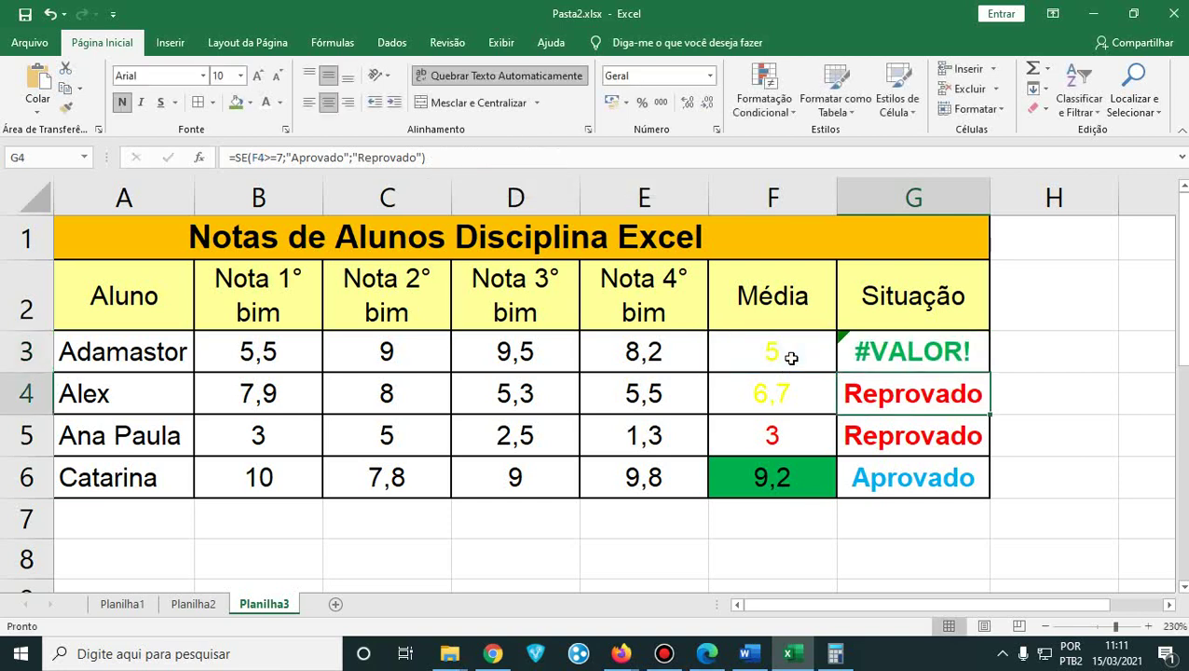
- Try nesting the second SE in G3 by moving the closing parenthesis after "Reprovado" to the formula's end, and commit it
{"action": "left_click", "coordinate": [917, 352]}
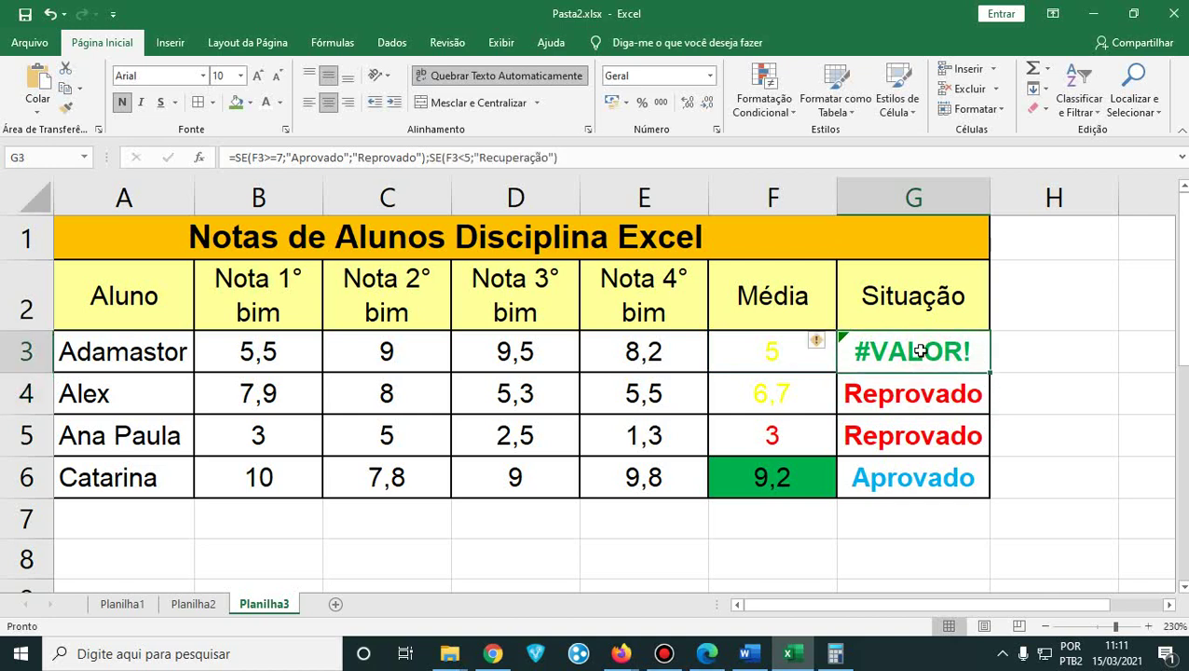
{"action": "left_click", "coordinate": [425, 157]}
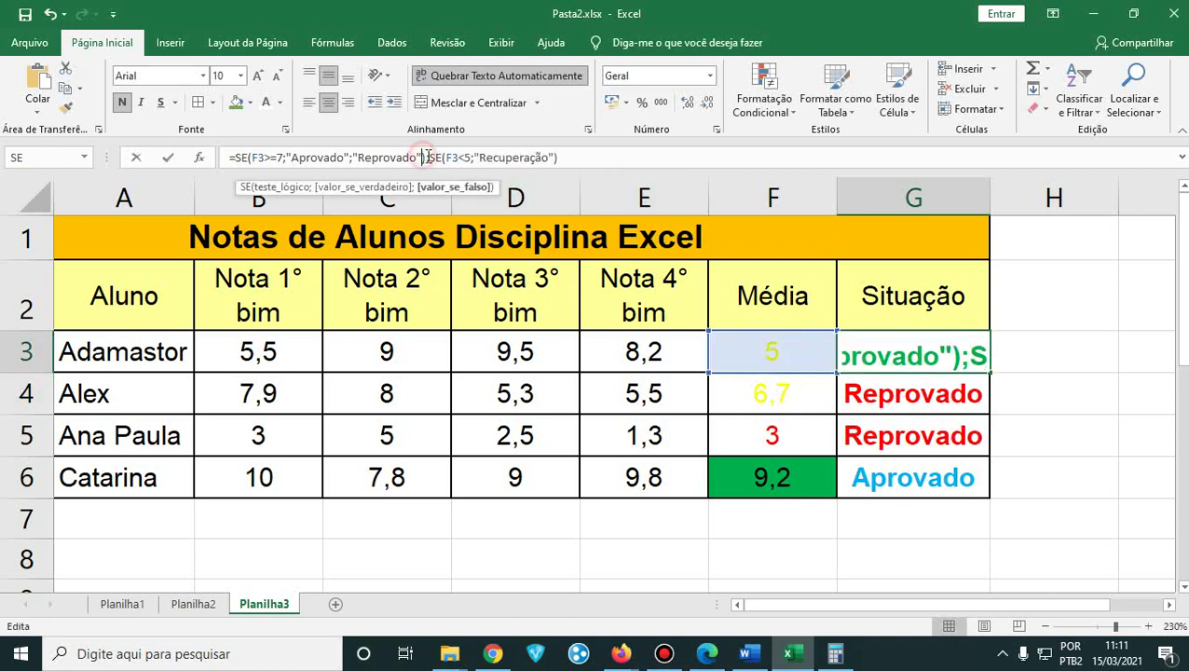
{"action": "key", "text": "BackSpace"}
{"action": "type", "text": ";"}
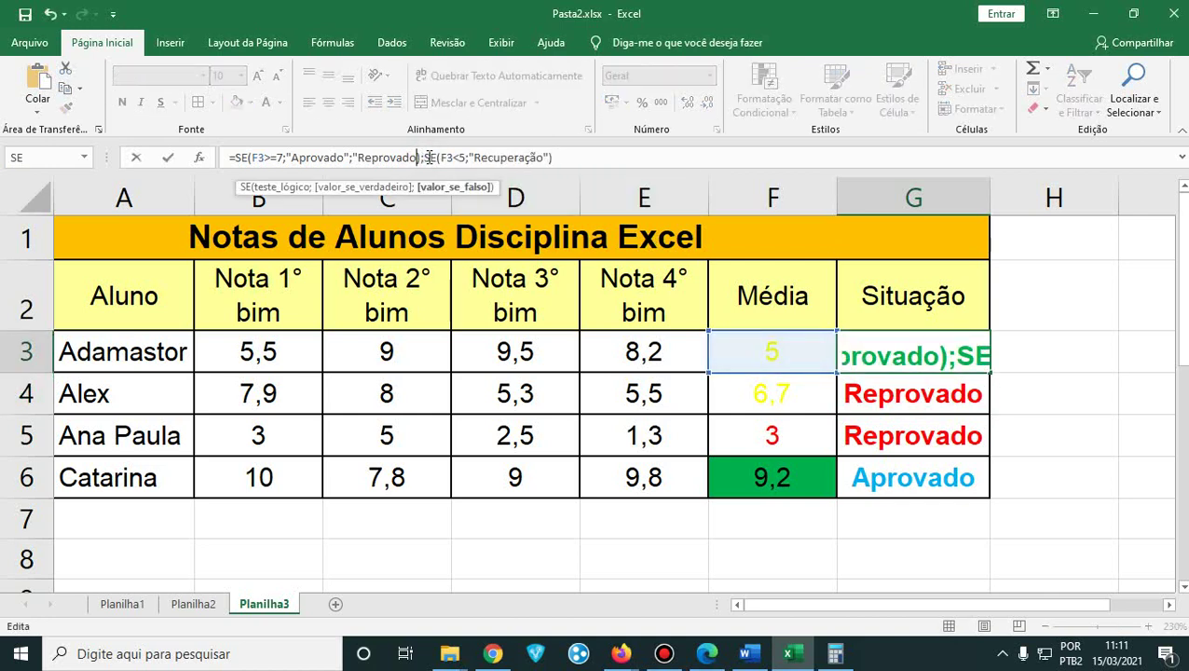
{"action": "type", "text": "\""}
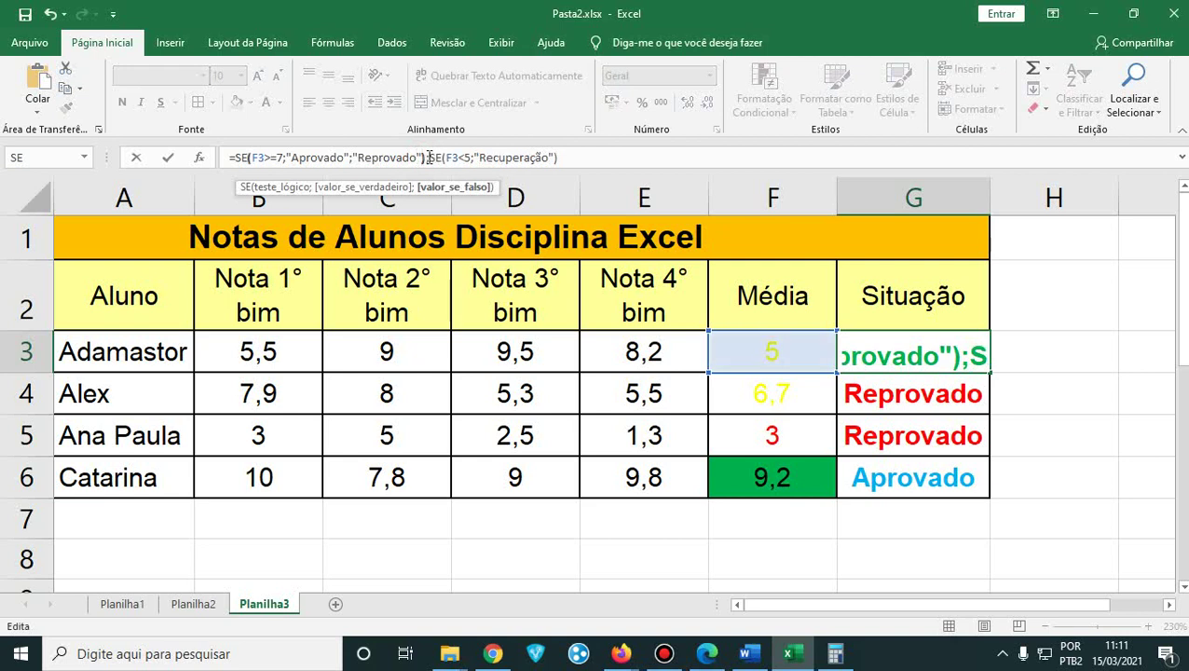
{"action": "key", "text": "BackSpace"}
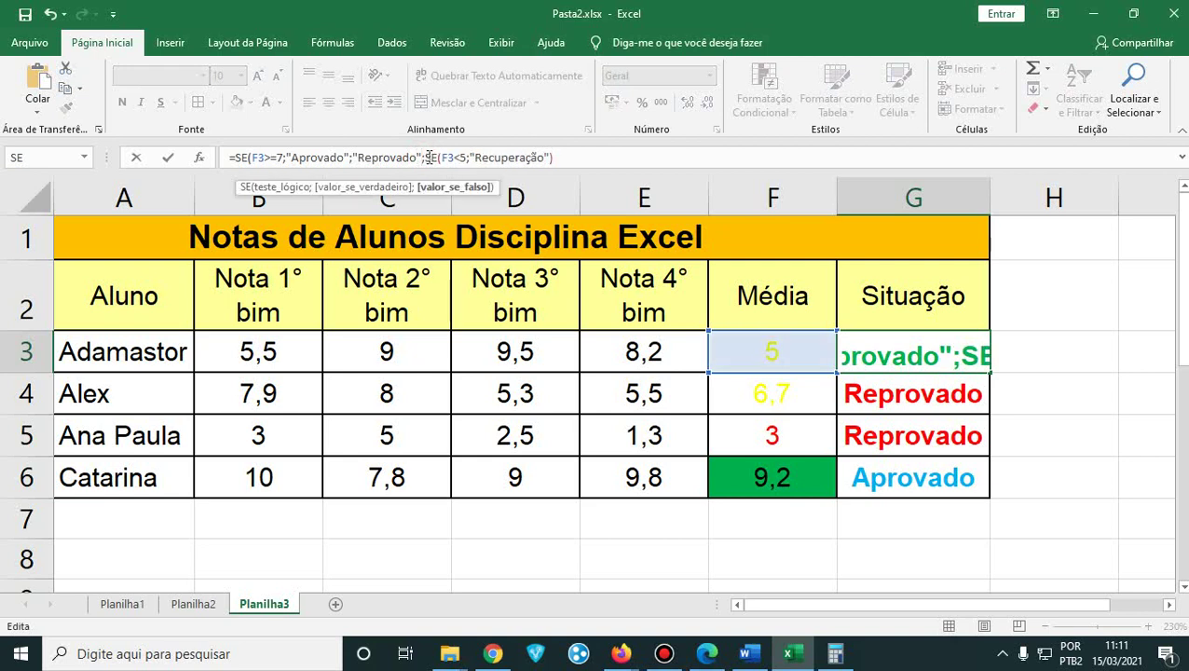
{"action": "left_click", "coordinate": [591, 158]}
{"action": "type", "text": ")"}
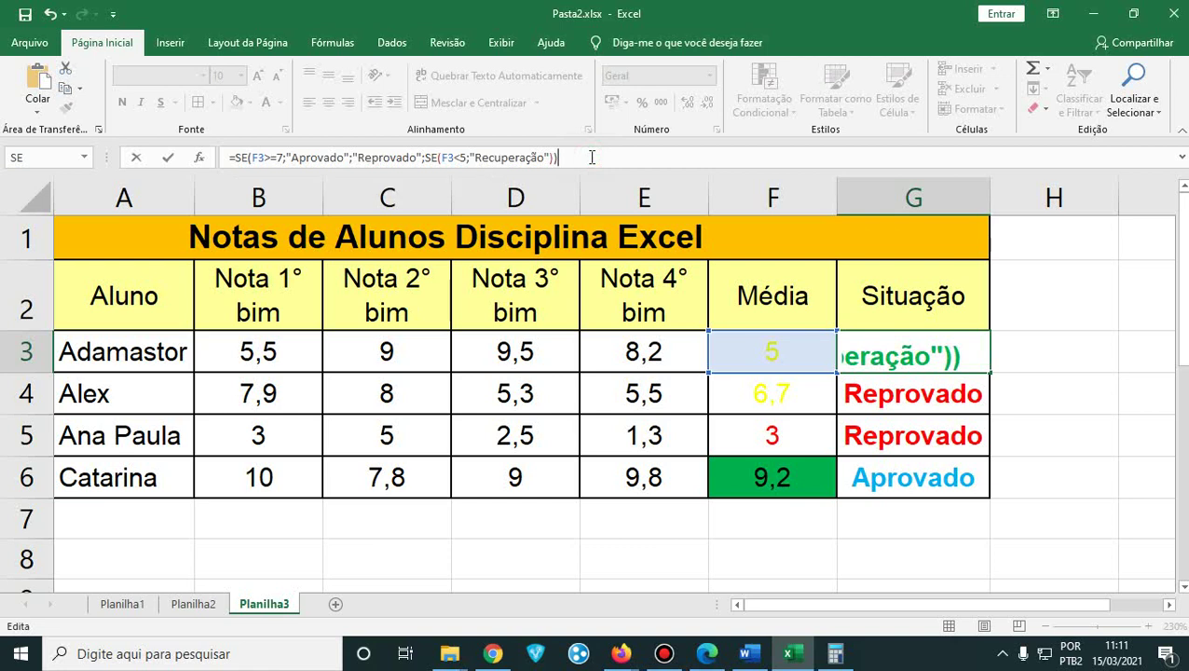
{"action": "key", "text": "Return"}
{"action": "key", "text": "Return"}
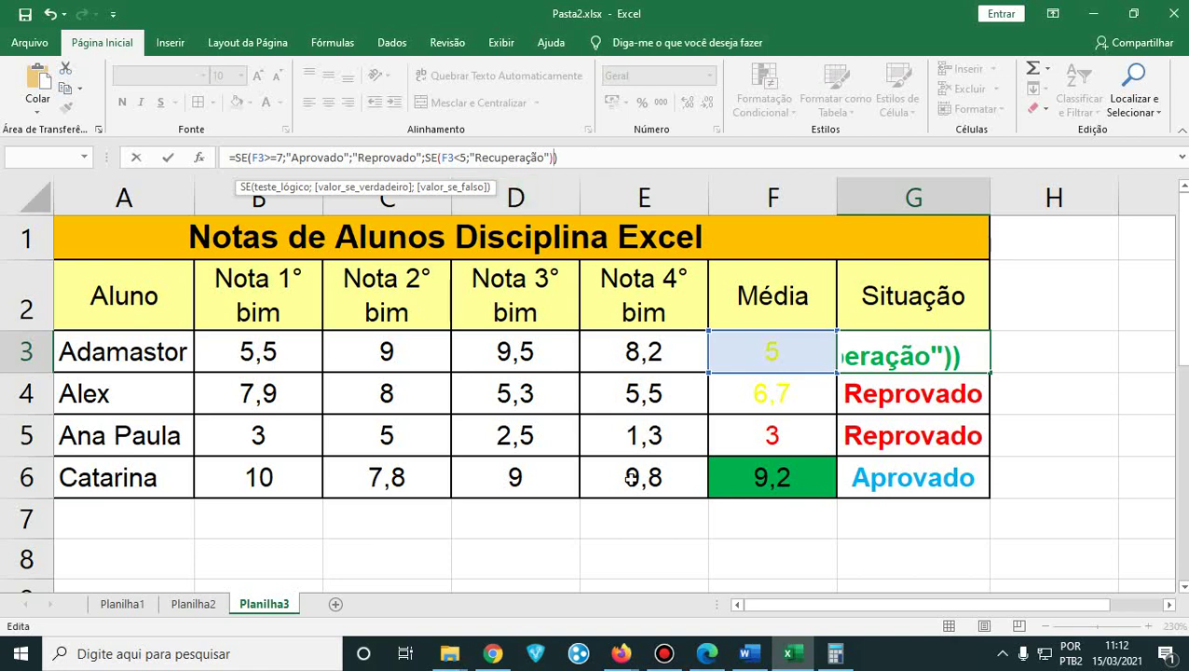
- Look through Apostila-de-Excel-Avançado.pdf around the function explanations, recheck the compound SE example, and return to Excel
{"action": "left_click", "coordinate": [707, 653]}
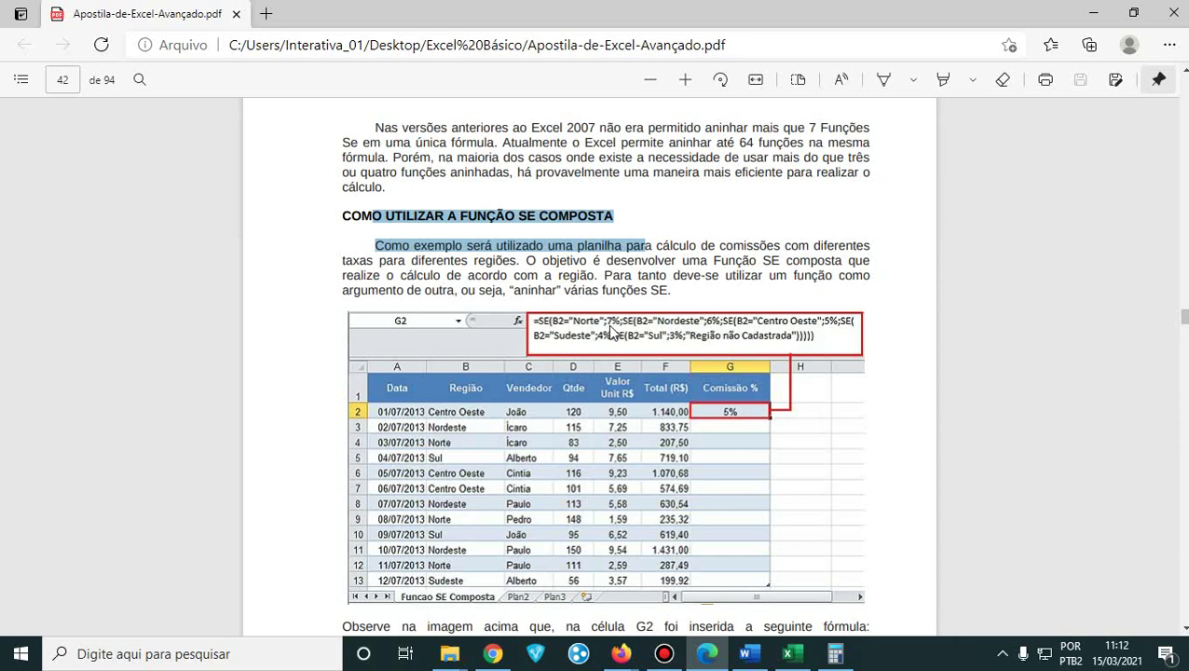
{"action": "scroll", "coordinate": [610, 329], "scroll_direction": "down", "scroll_amount": 3}
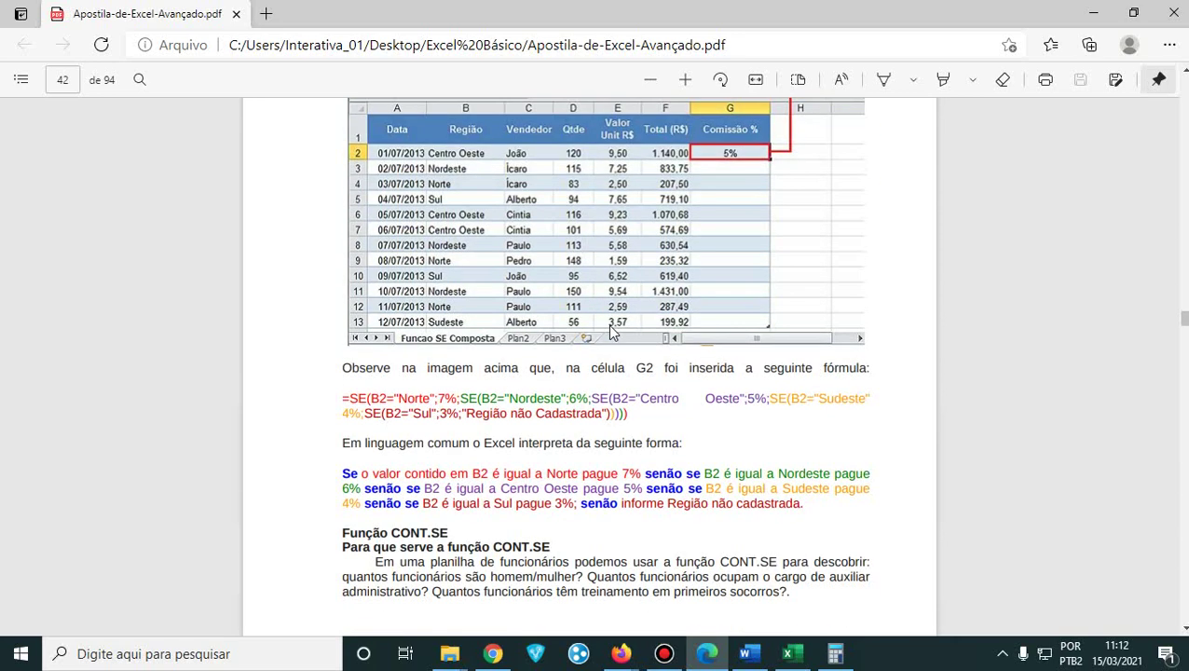
{"action": "scroll", "coordinate": [612, 333], "scroll_direction": "down", "scroll_amount": 10}
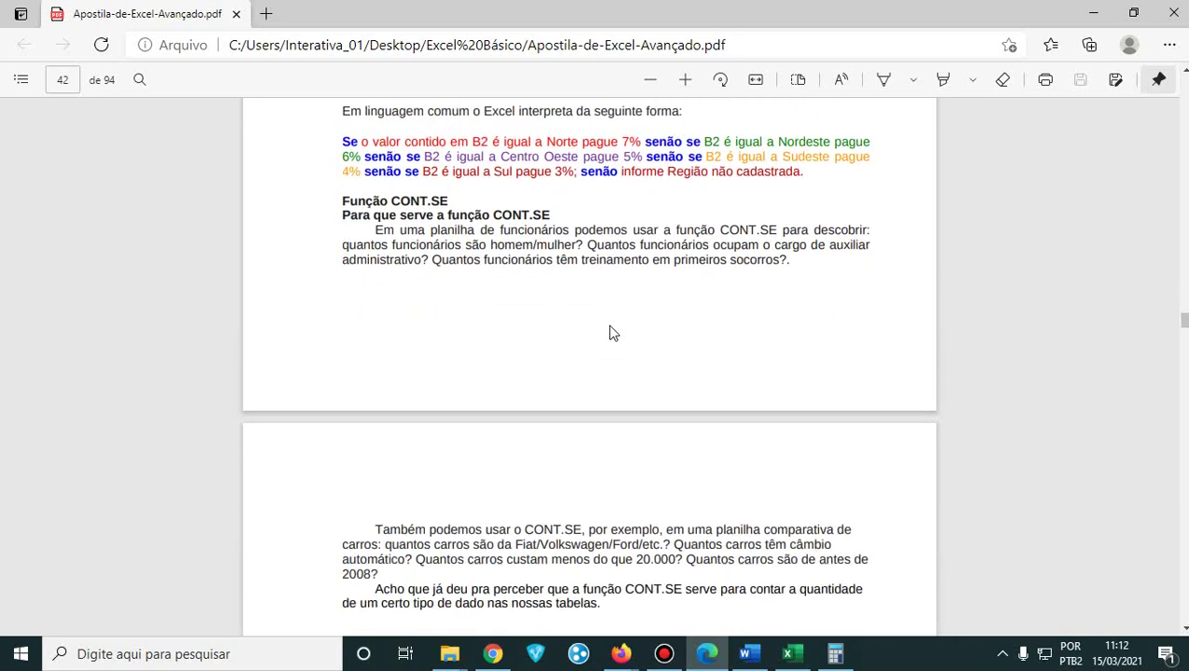
{"action": "scroll", "coordinate": [612, 326], "scroll_direction": "down", "scroll_amount": 10}
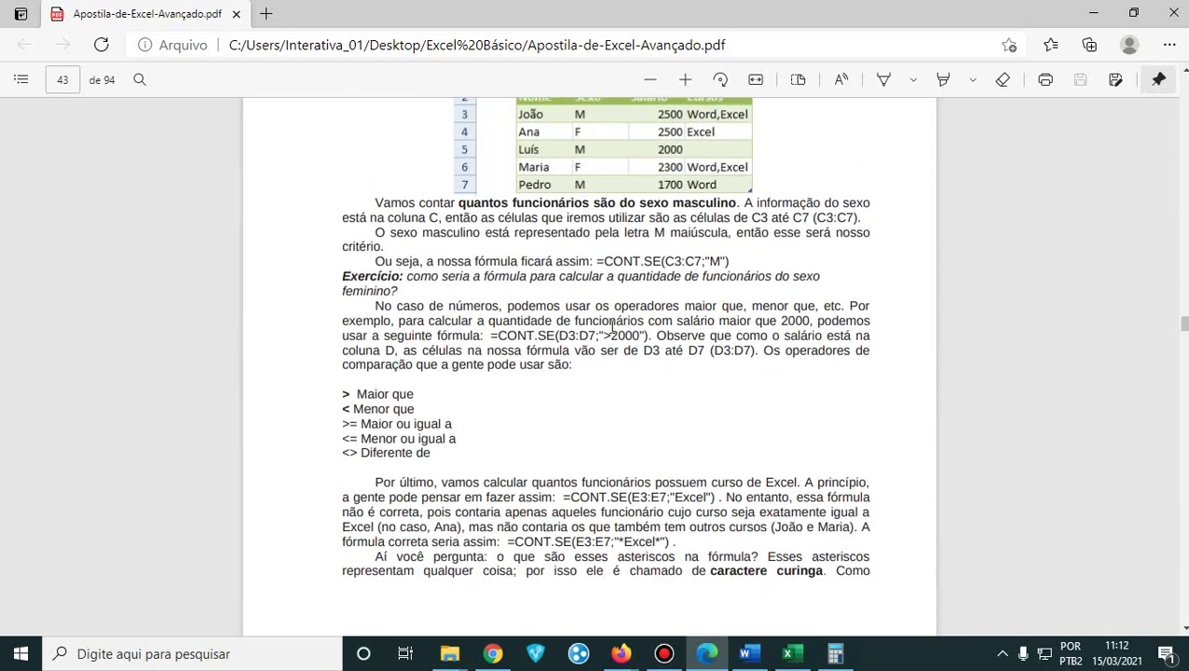
{"action": "scroll", "coordinate": [612, 327], "scroll_direction": "down", "scroll_amount": 4}
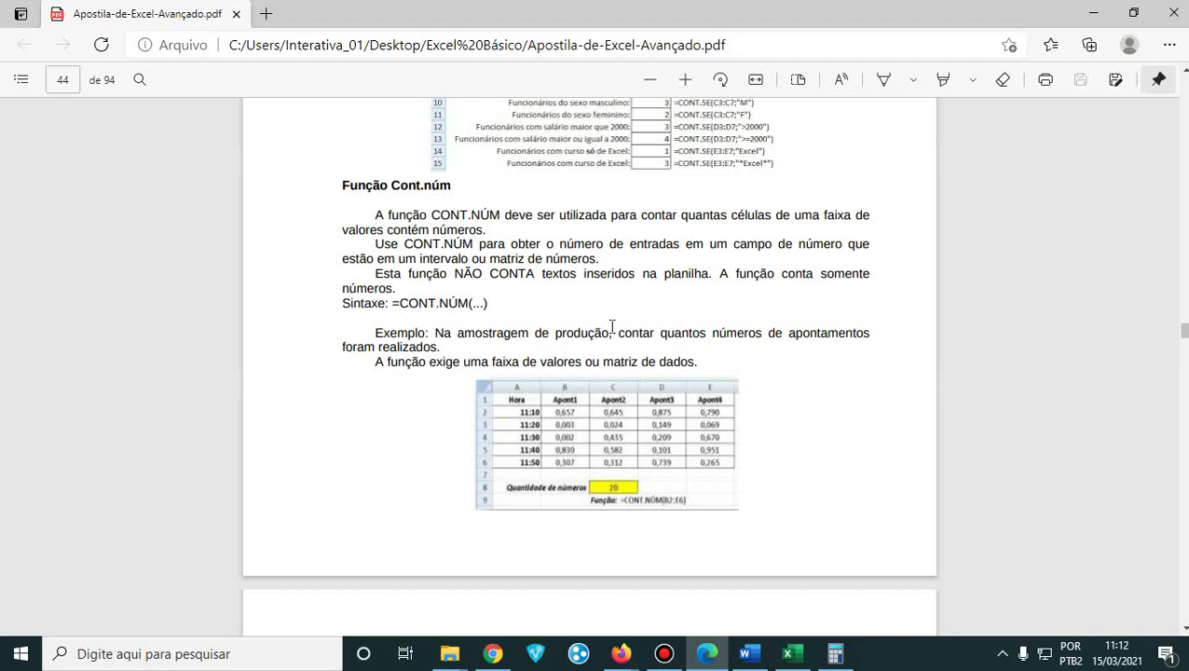
{"action": "scroll", "coordinate": [612, 326], "scroll_direction": "down", "scroll_amount": 15}
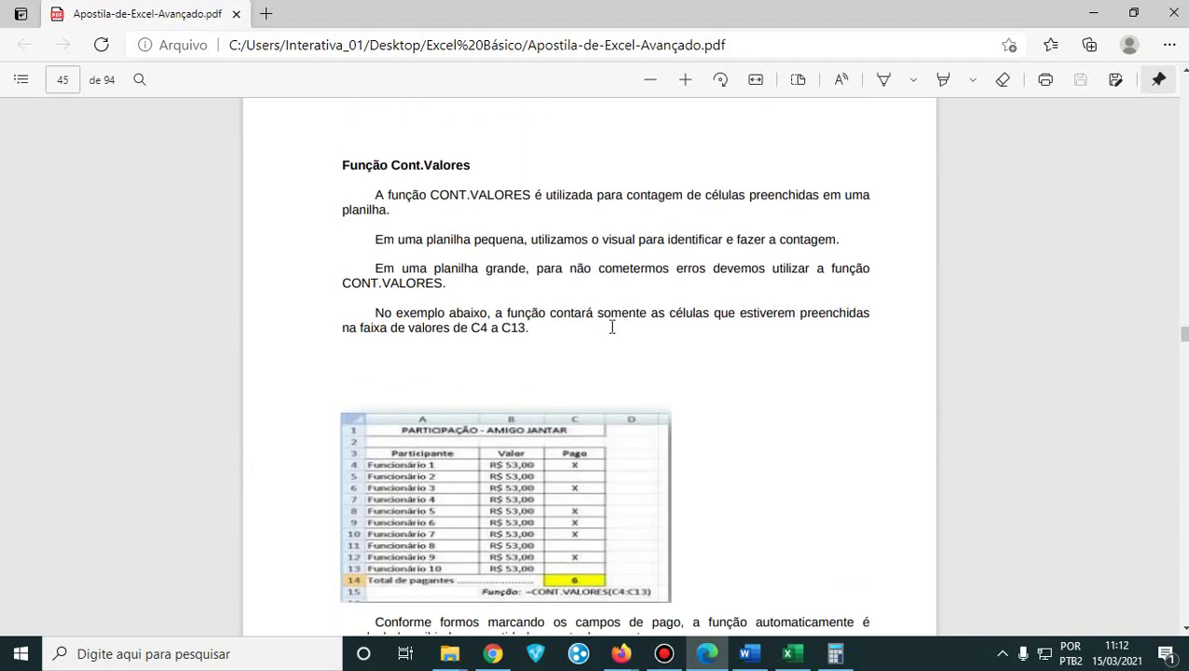
{"action": "scroll", "coordinate": [613, 326], "scroll_direction": "down", "scroll_amount": 15}
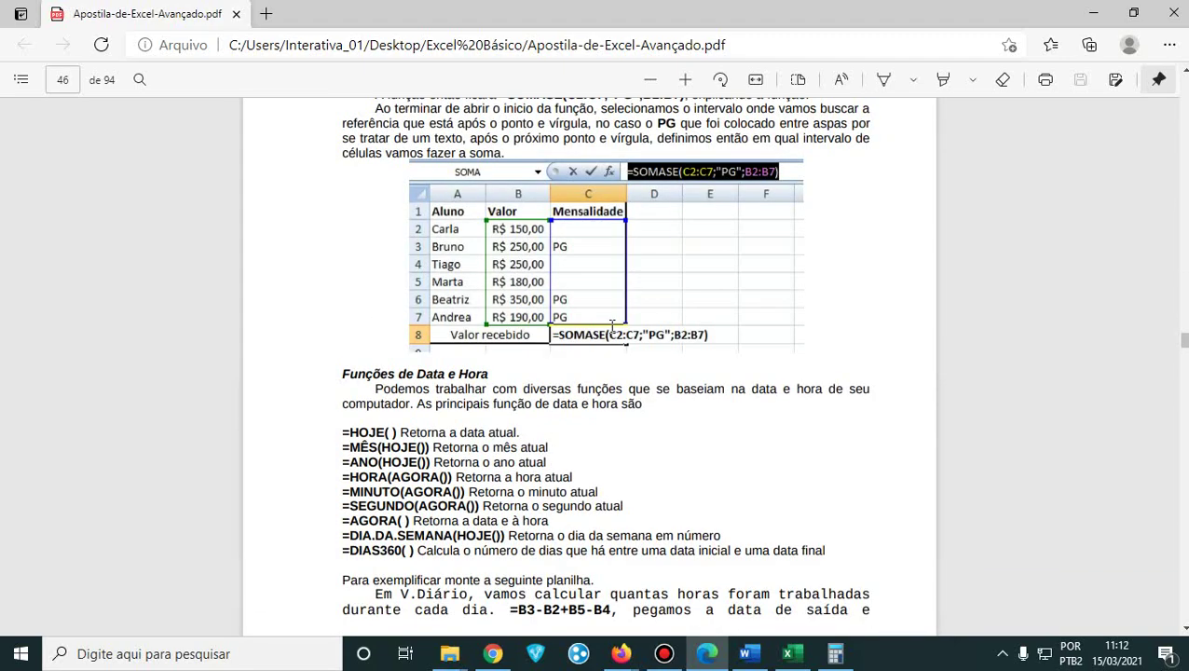
{"action": "scroll", "coordinate": [612, 326], "scroll_direction": "down", "scroll_amount": 15}
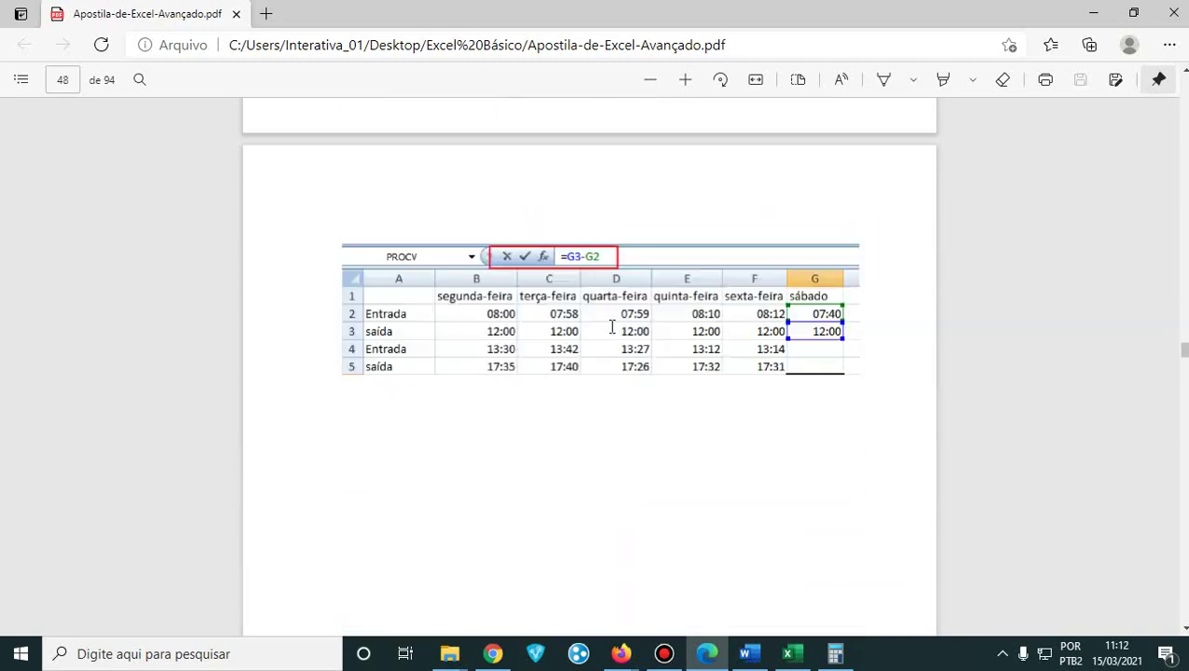
{"action": "scroll", "coordinate": [612, 326], "scroll_direction": "up", "scroll_amount": 15}
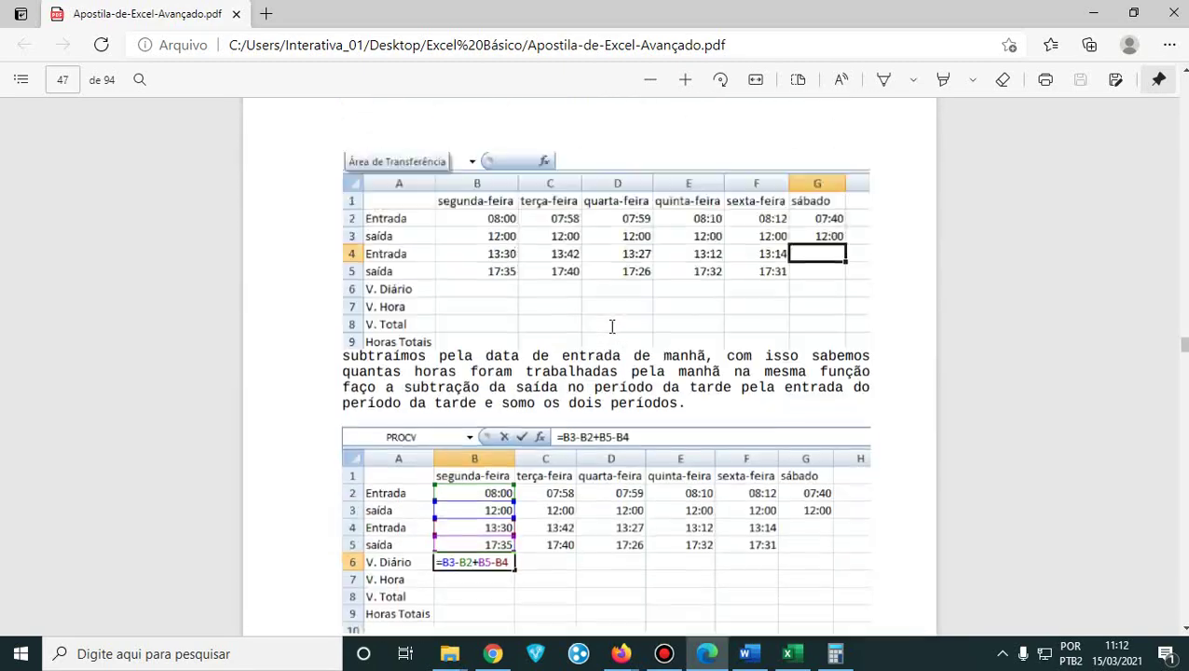
{"action": "scroll", "coordinate": [612, 326], "scroll_direction": "up", "scroll_amount": 15}
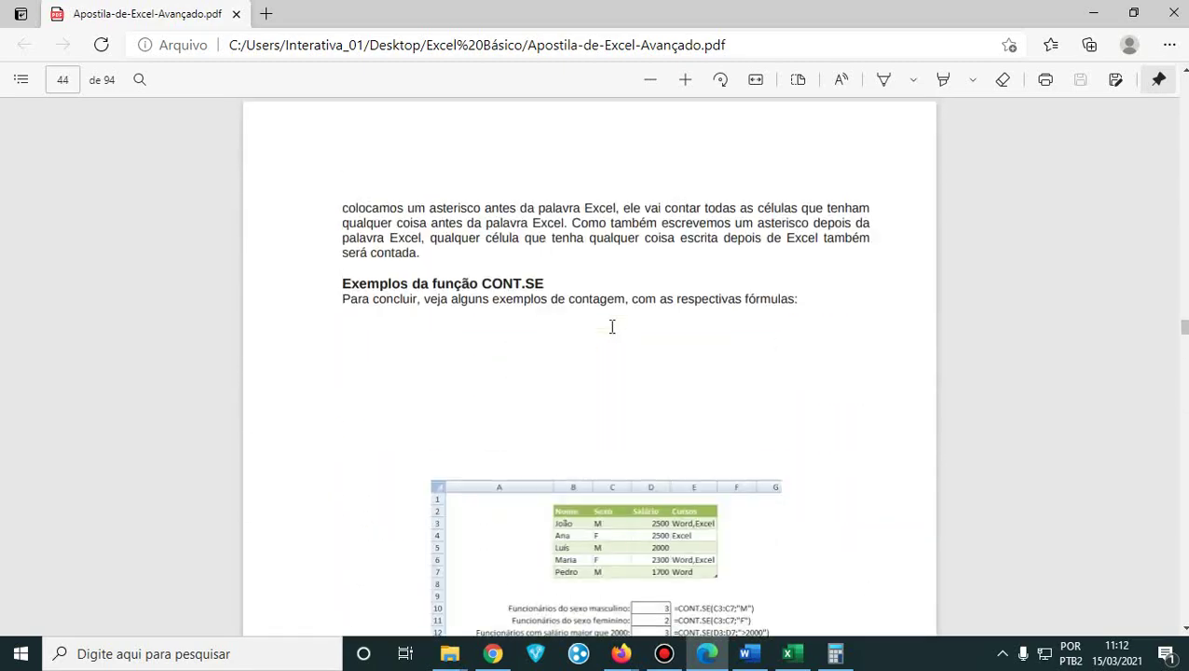
{"action": "scroll", "coordinate": [612, 326], "scroll_direction": "up", "scroll_amount": 10}
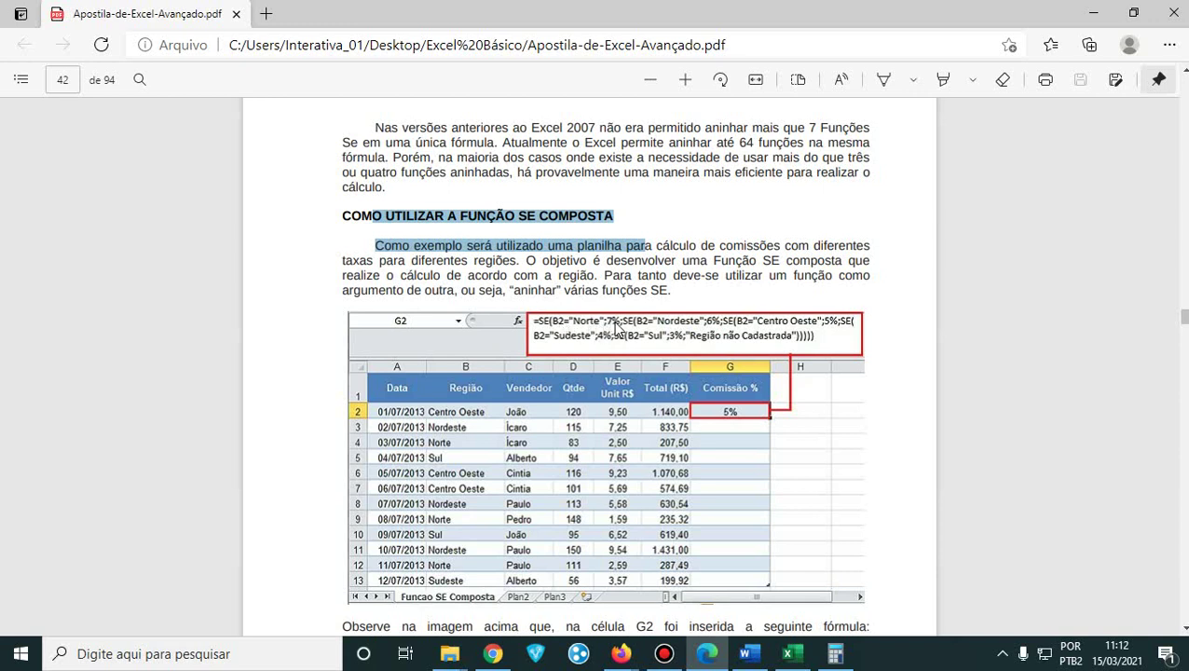
{"action": "left_click", "coordinate": [1093, 13]}
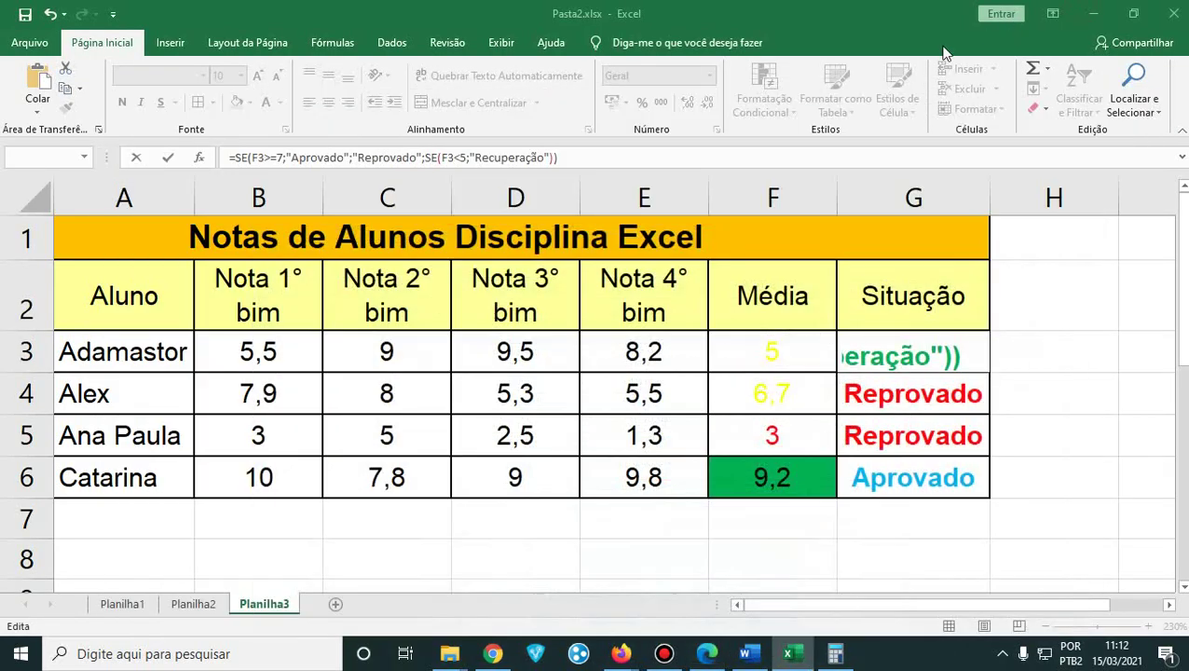
- Clear G3 and start its formula over with =SE(F3>=7;"Aprovado"; leaving the false argument open
{"action": "key", "text": "Return"}
{"action": "left_click", "coordinate": [918, 355]}
{"action": "key", "text": "Delete"}
{"action": "type", "text": "="}
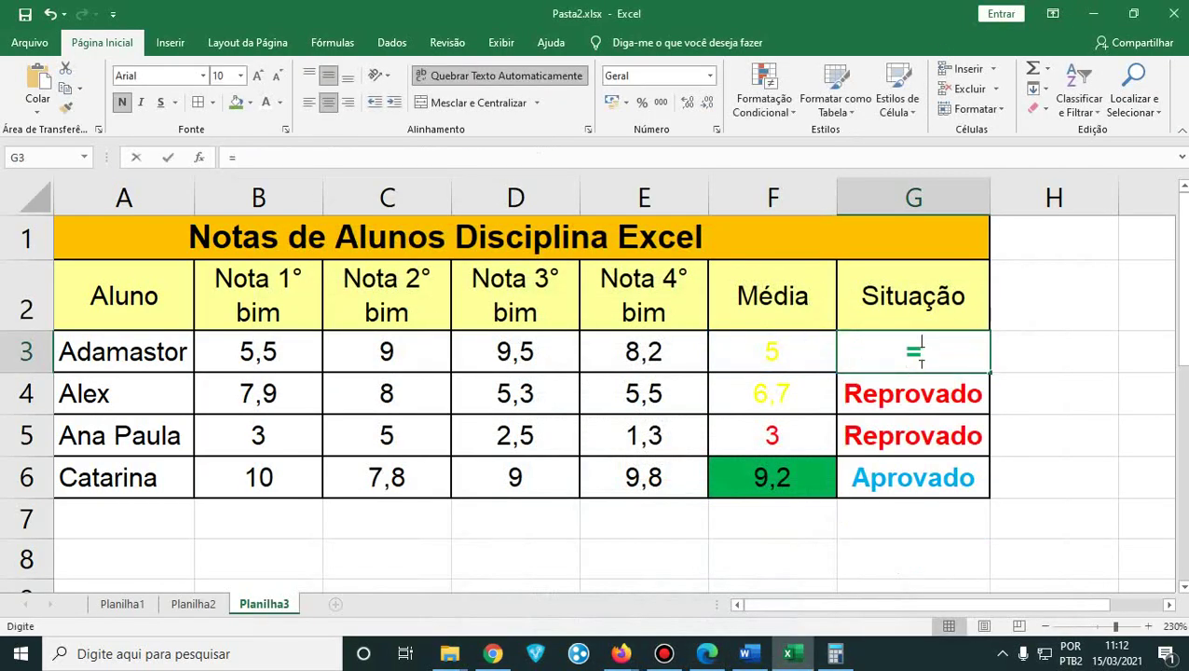
{"action": "type", "text": "SE("}
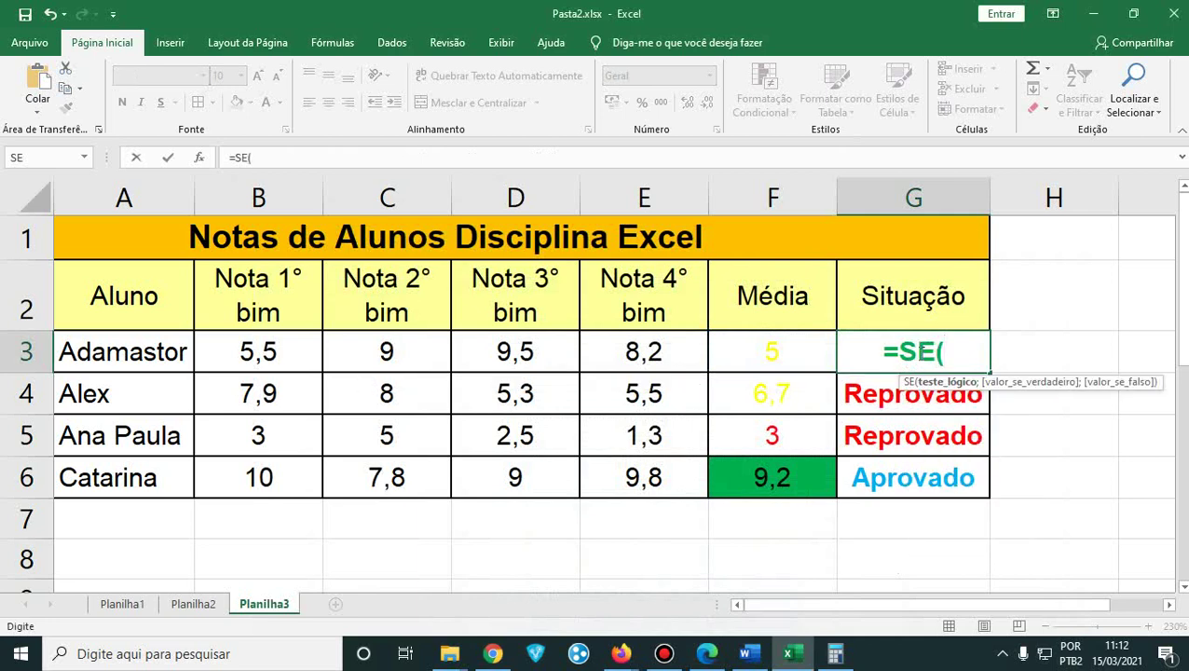
{"action": "left_click", "coordinate": [766, 352]}
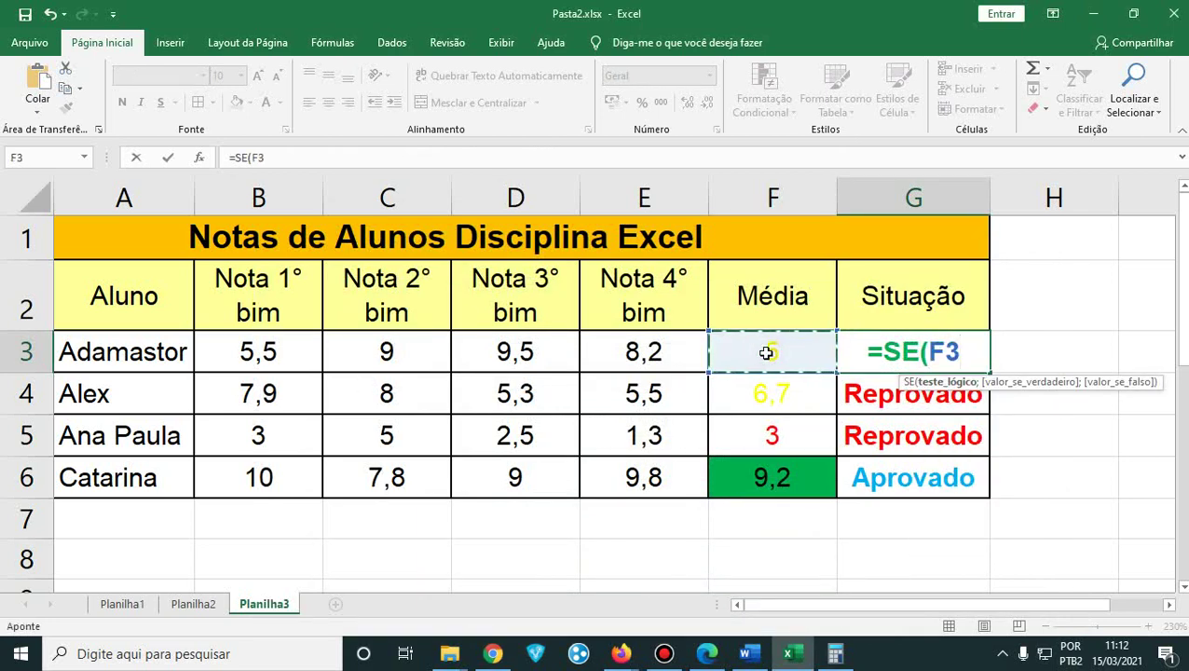
{"action": "type", "text": ">="}
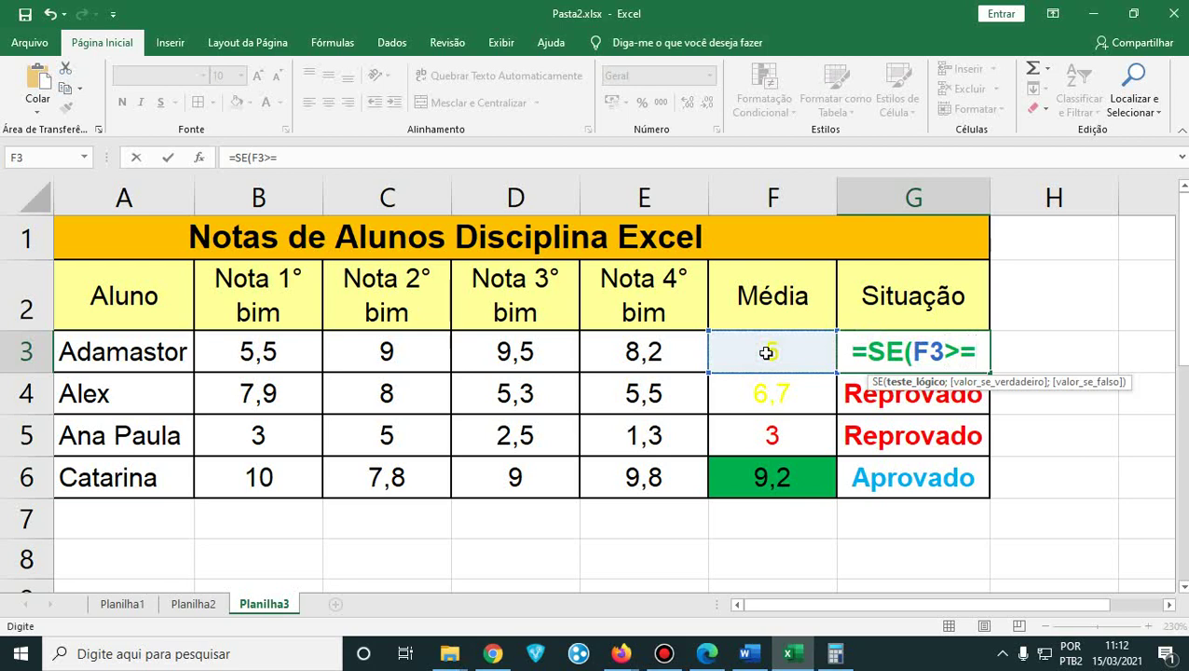
{"action": "type", "text": "7"}
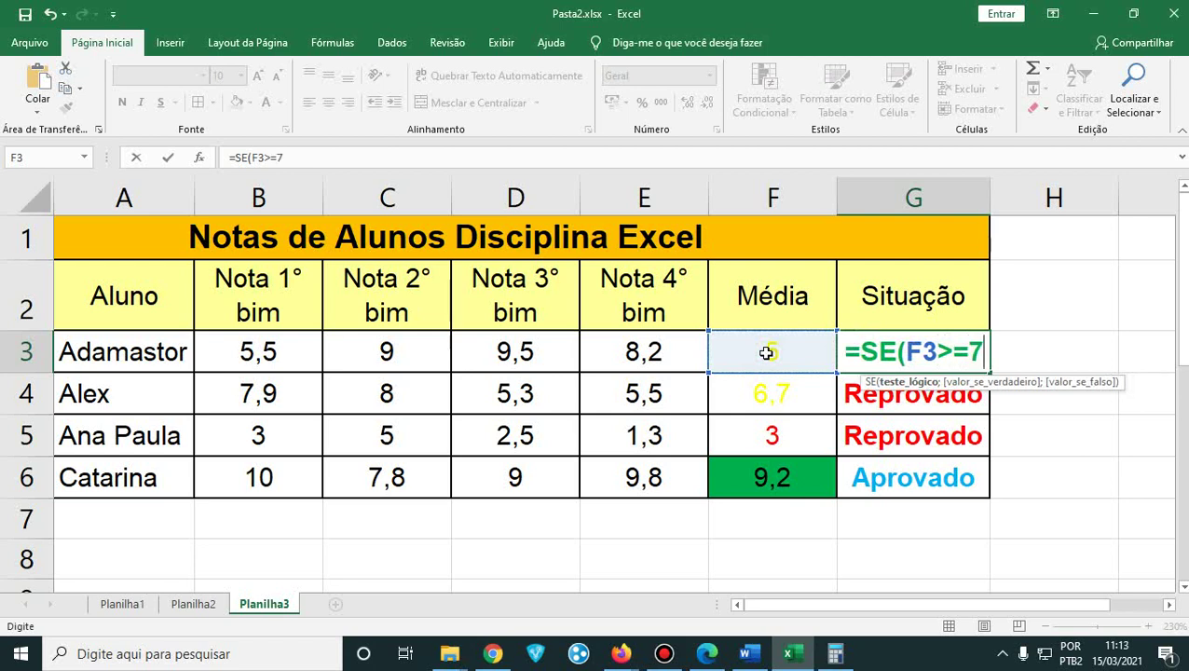
{"action": "type", "text": ";\""}
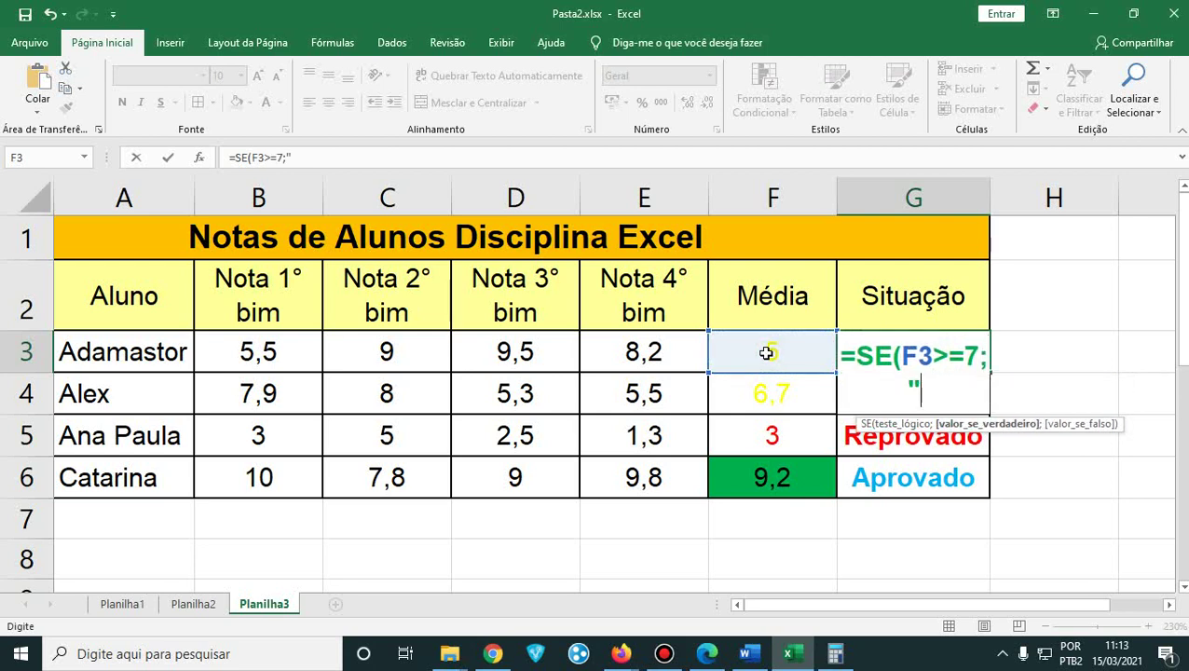
{"action": "type", "text": "Aprovado"}
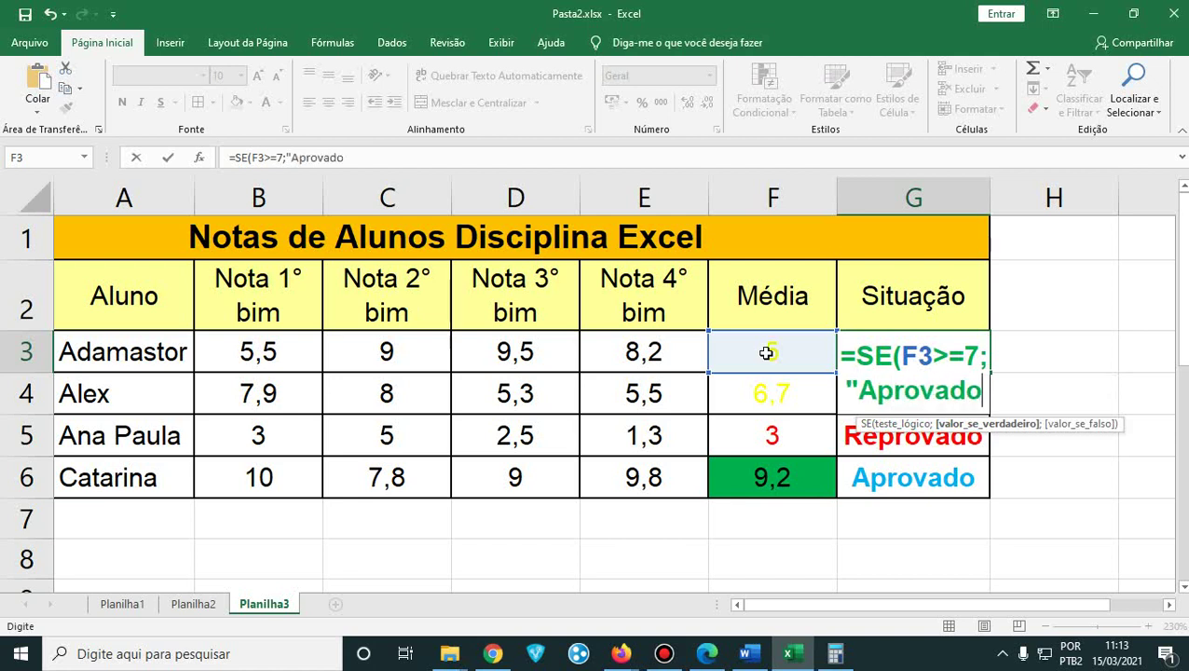
{"action": "type", "text": "\""}
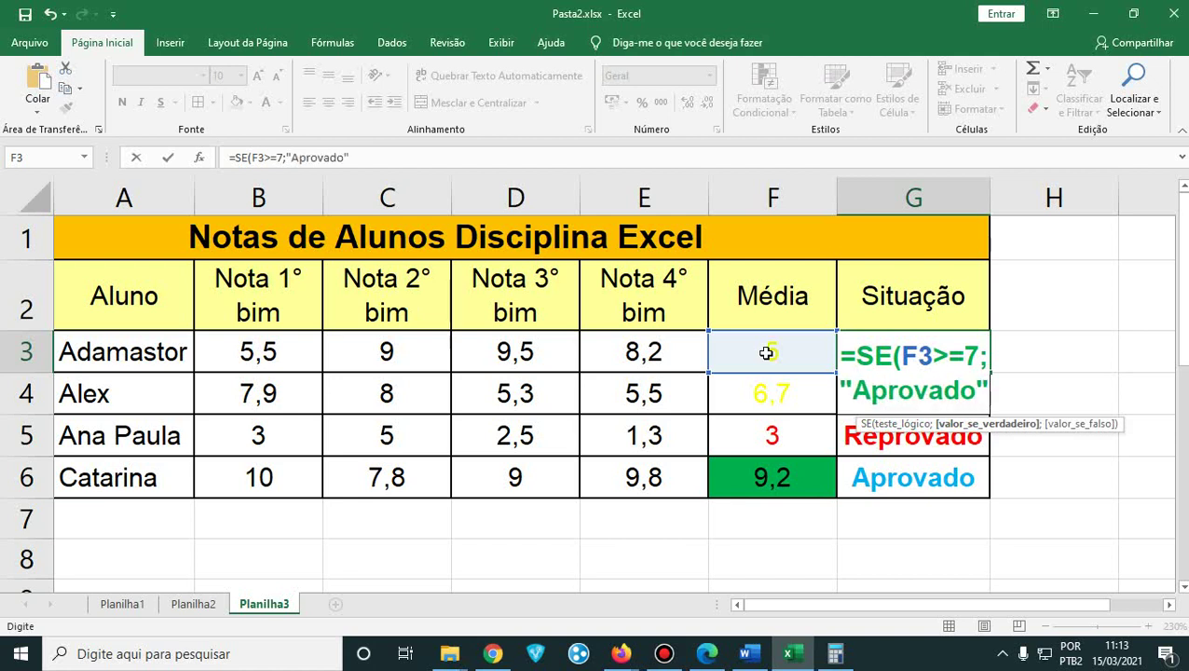
{"action": "type", "text": ";"}
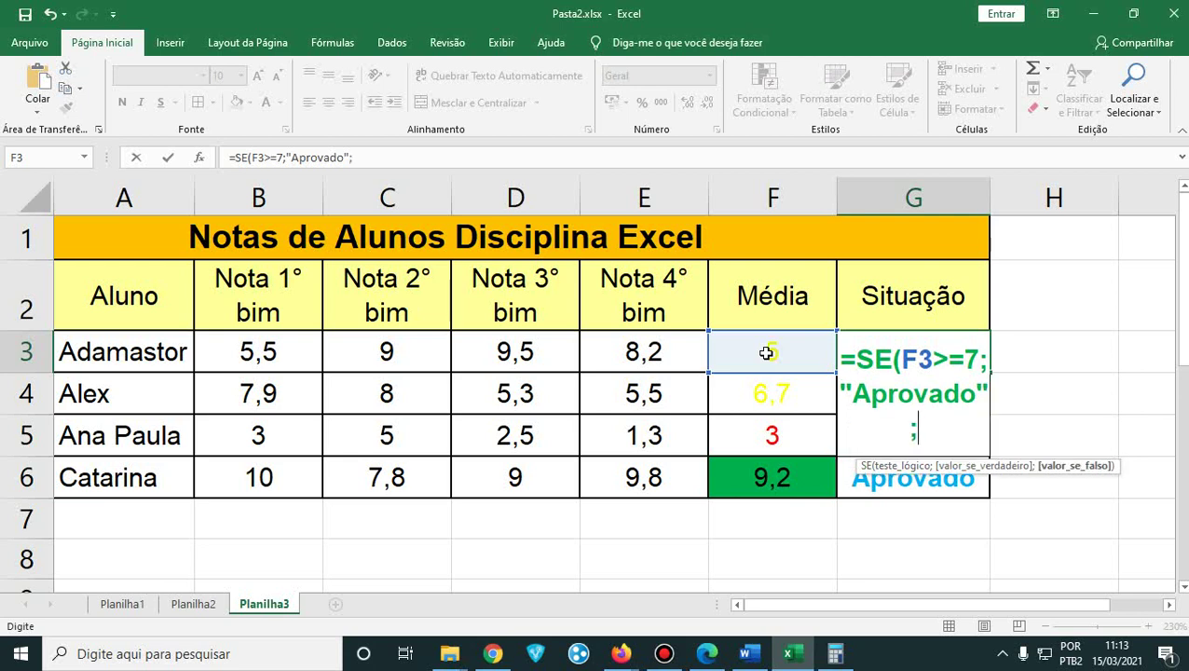
{"action": "type", "text": "se"}
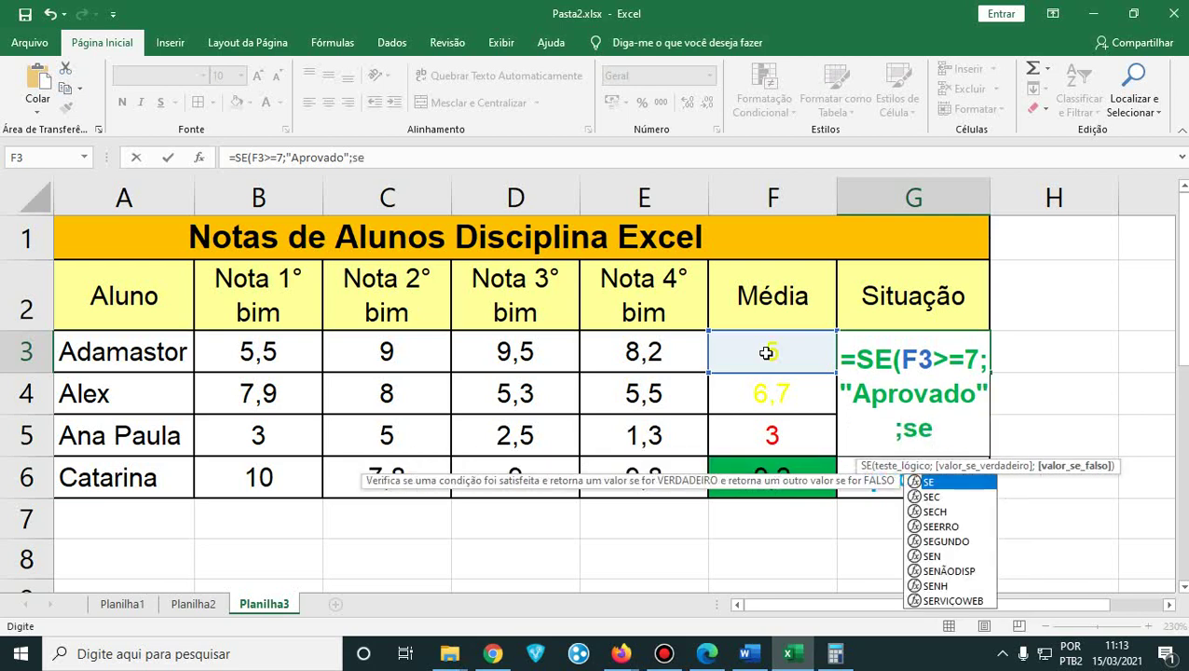
{"action": "type", "text": "("}
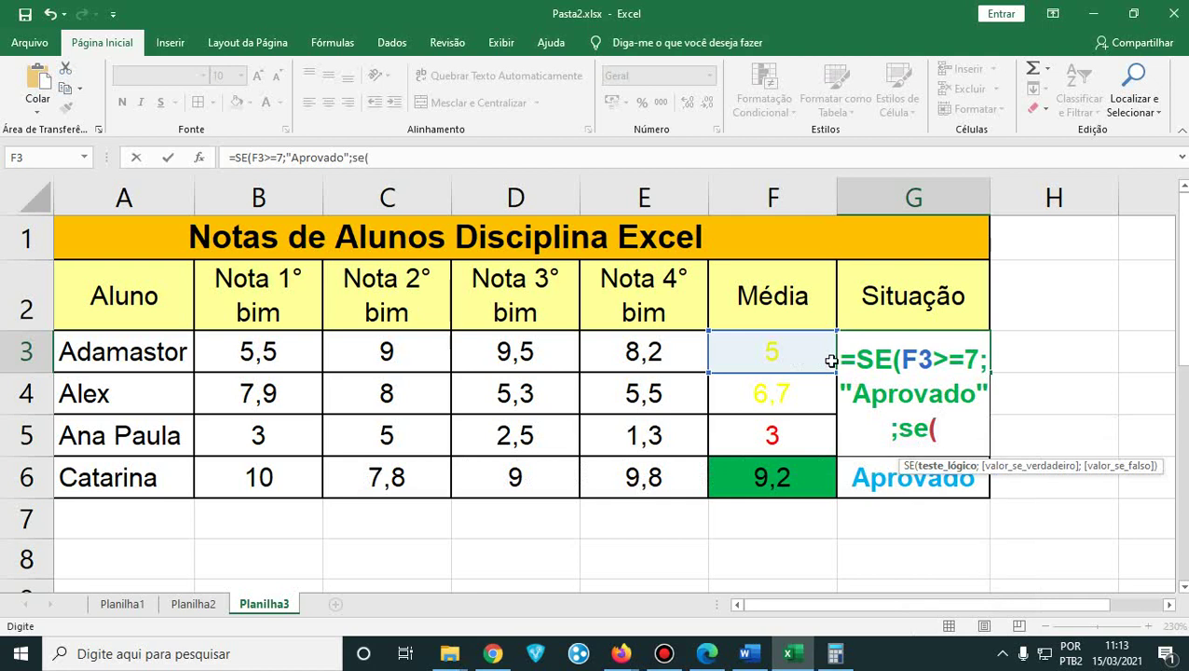
{"action": "left_click", "coordinate": [773, 355]}
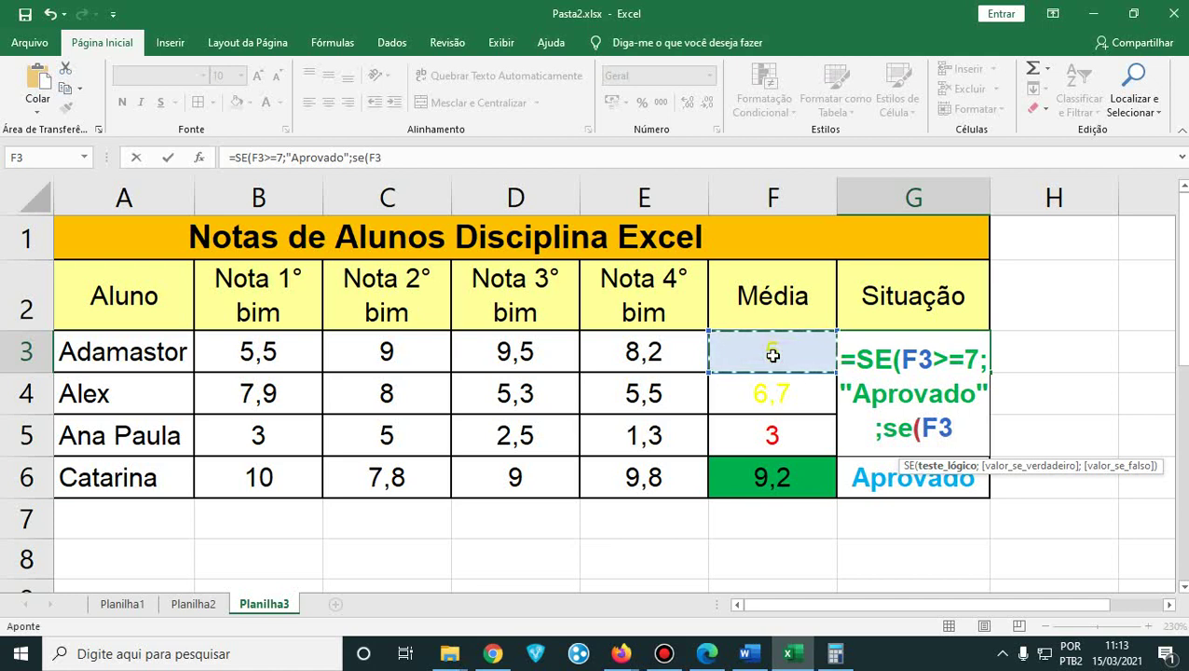
{"action": "type", "text": "<"}
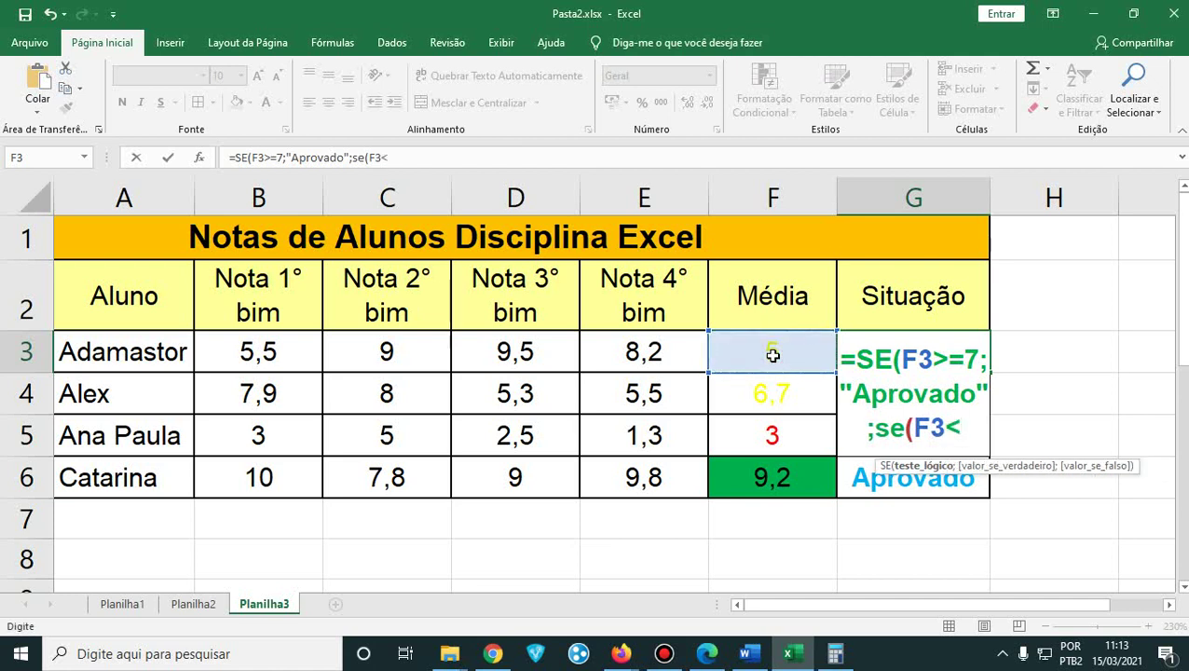
{"action": "type", "text": "5"}
{"action": "type", "text": ";"}
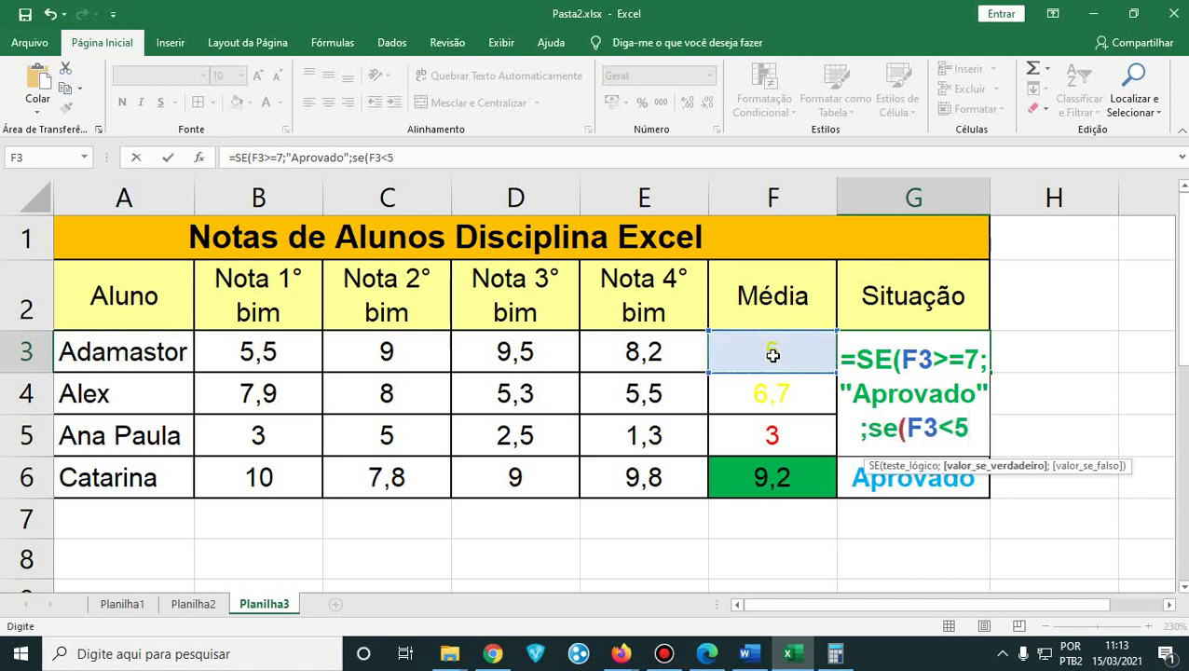
{"action": "type", "text": "\""}
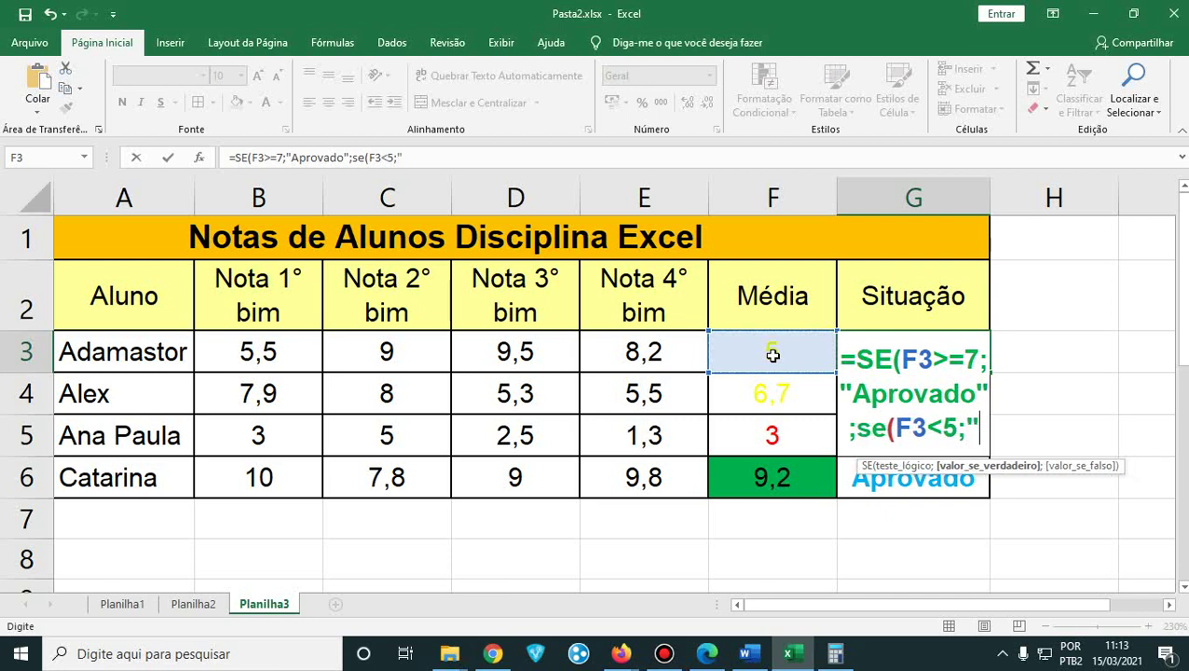
{"action": "type", "text": "Recupera"}
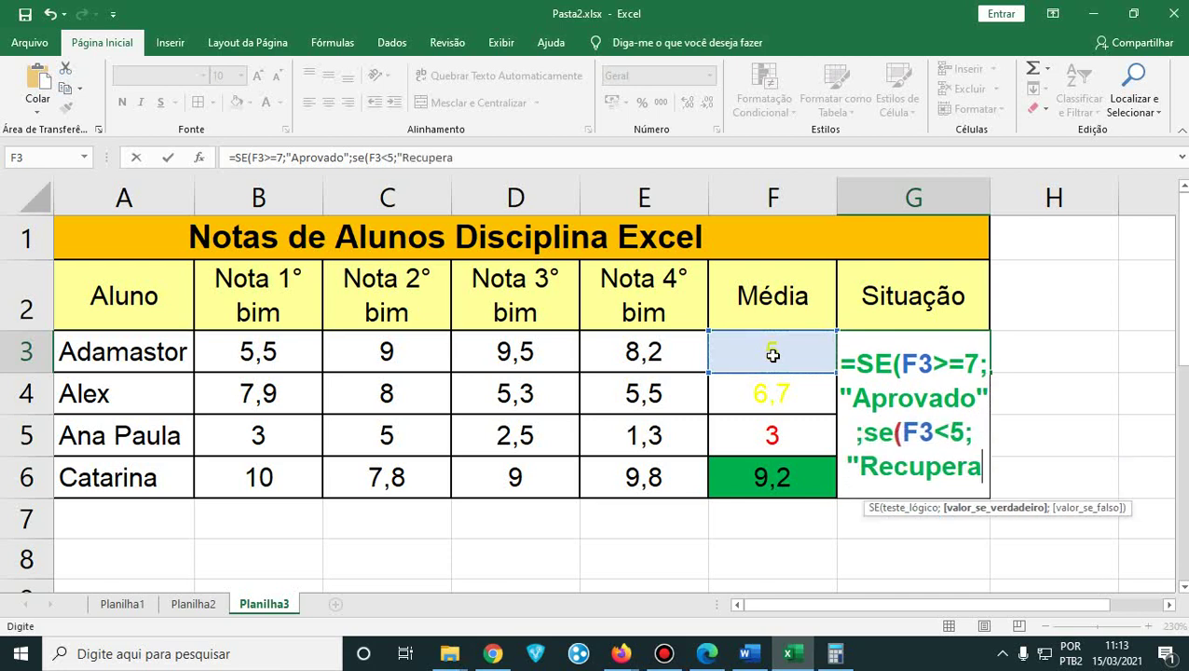
{"action": "type", "text": "ção\""}
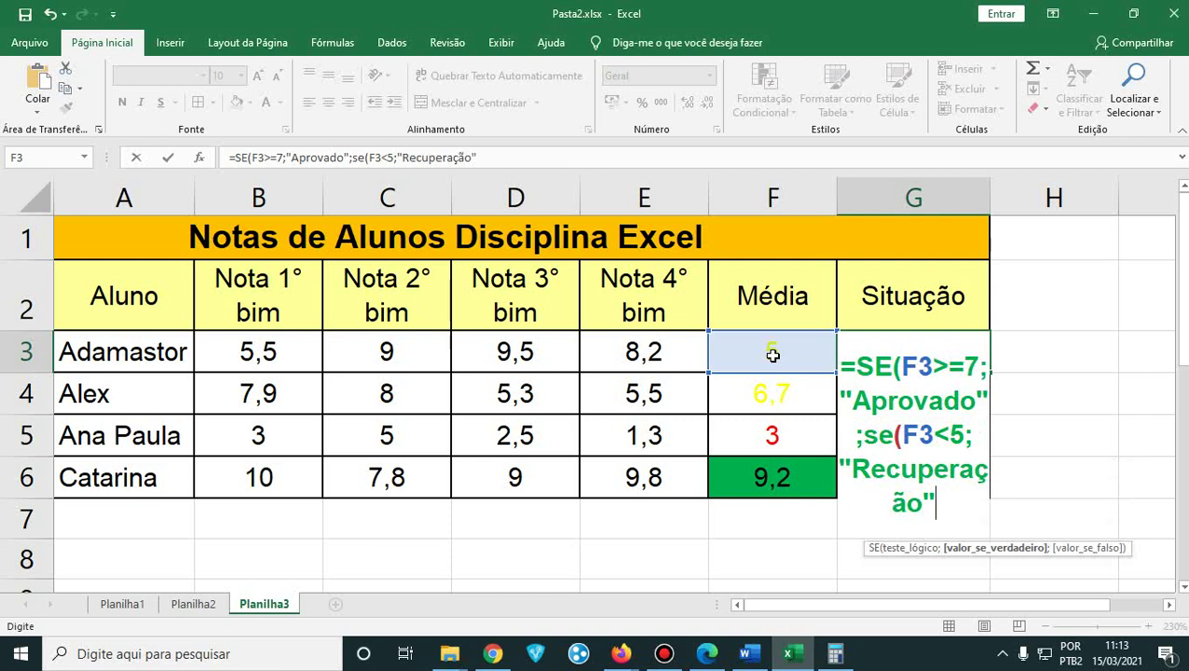
{"action": "type", "text": ";se"}
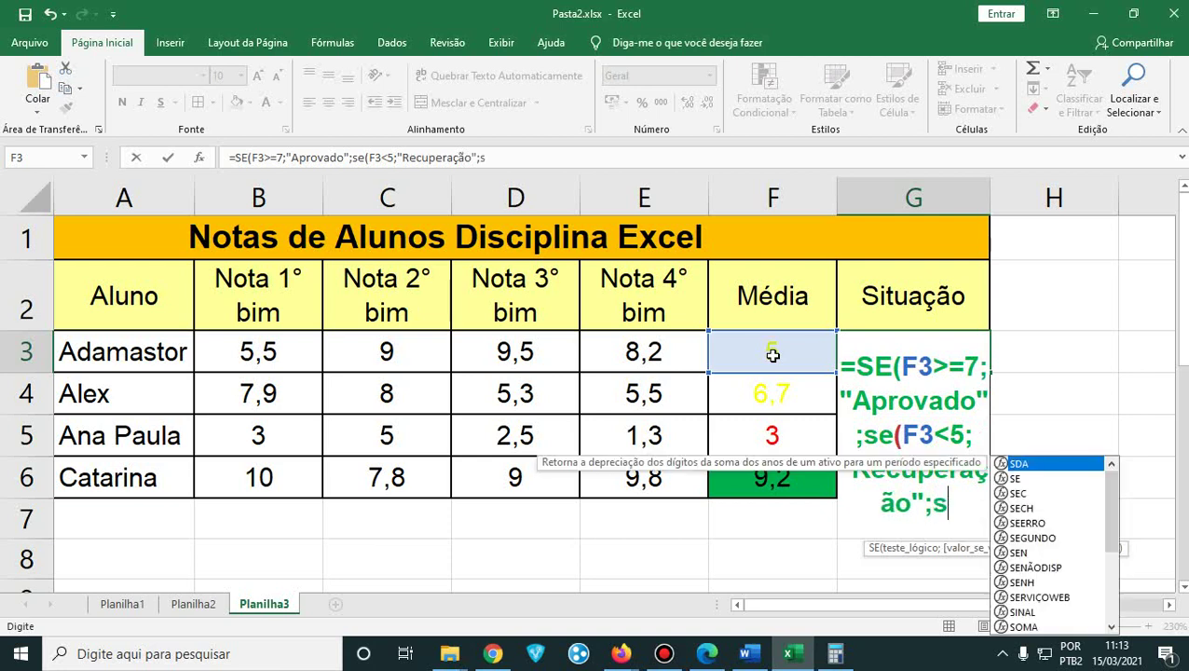
{"action": "type", "text": "("}
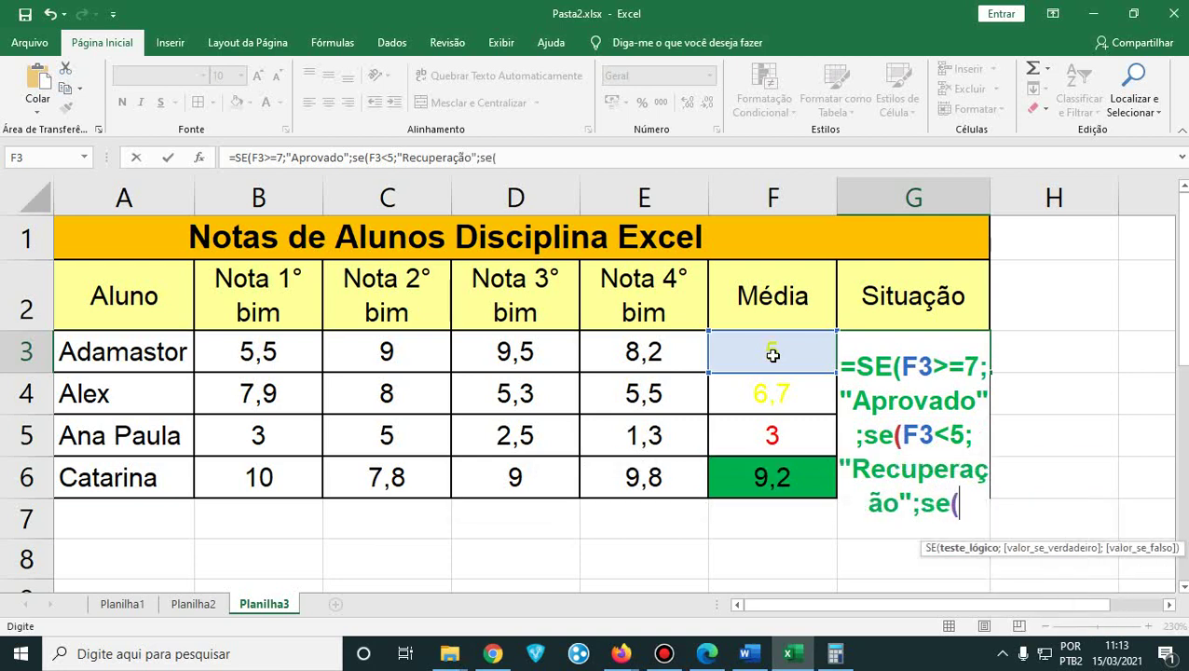
{"action": "left_click", "coordinate": [773, 354]}
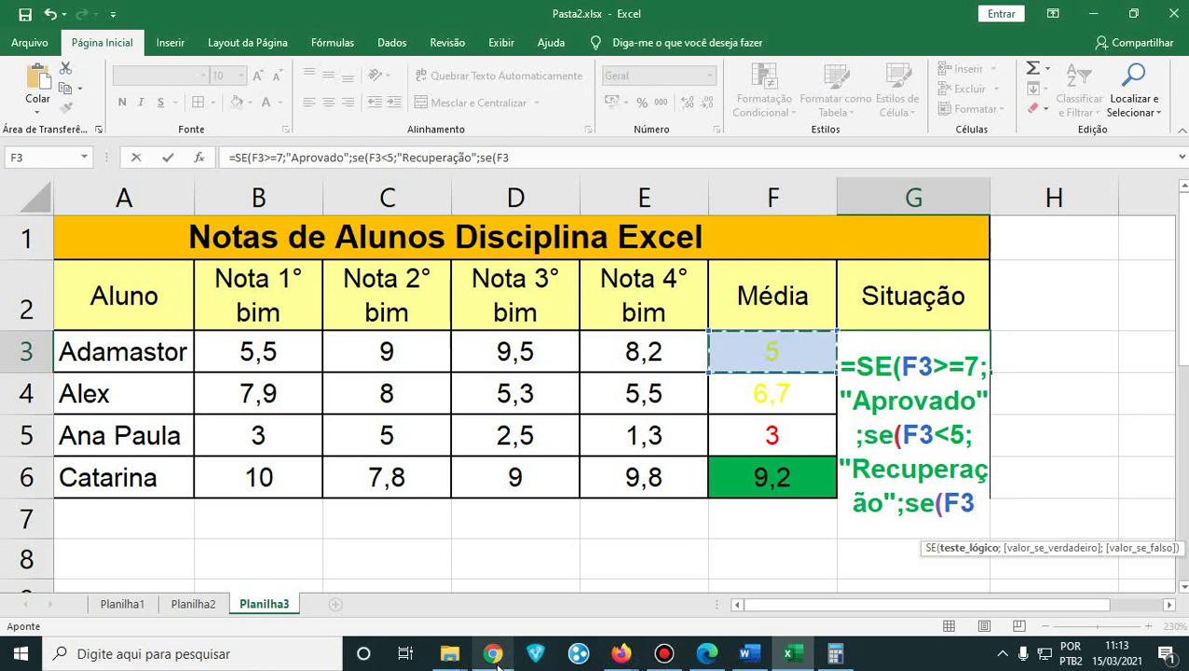
{"action": "mouse_move", "coordinate": [499, 666]}
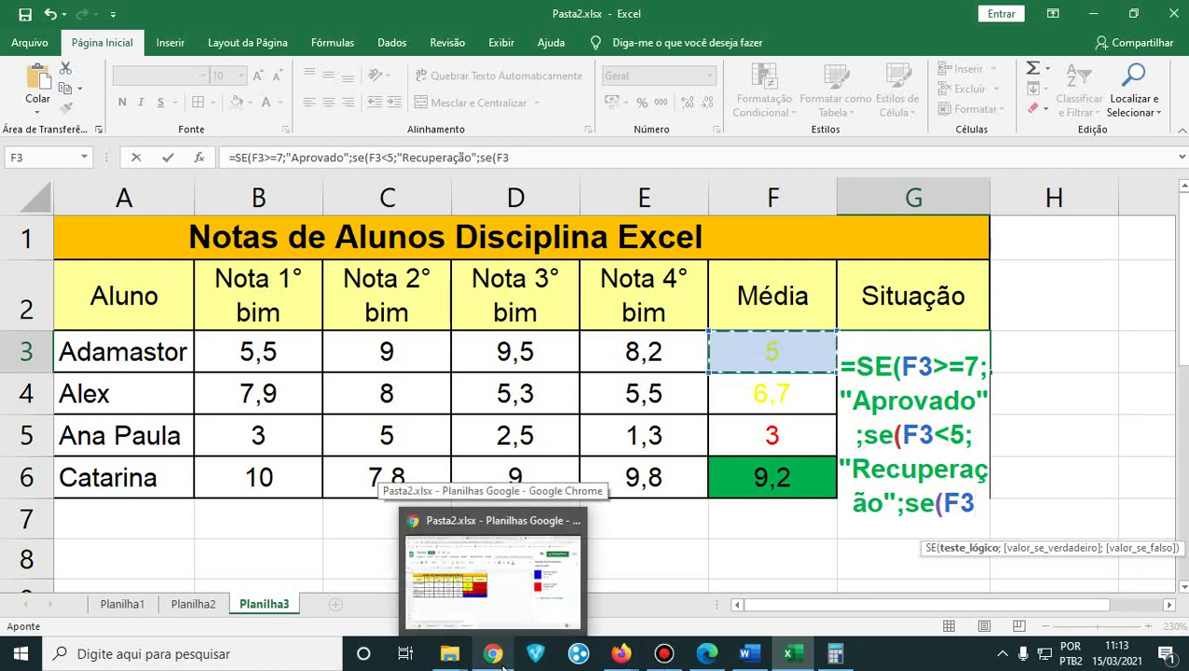
{"action": "key", "text": "Escape"}
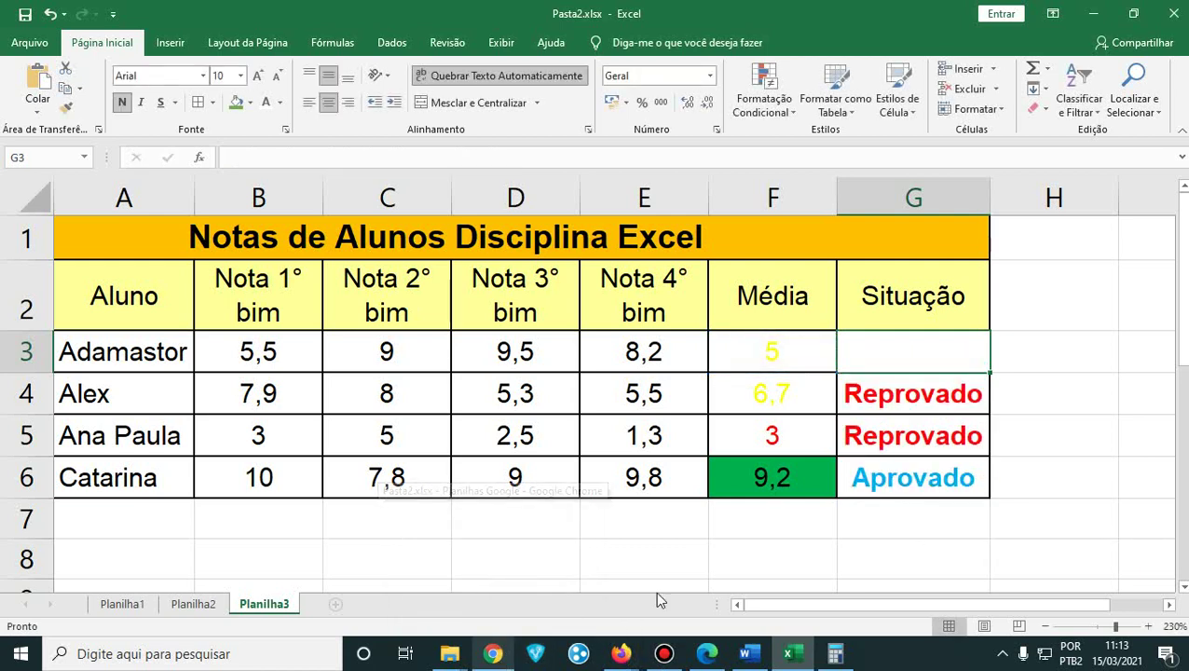
- Start the Situação formula over in G3 with =SE( and the logical test F3>=7
{"action": "double_click", "coordinate": [900, 349]}
{"action": "type", "text": "=se("}
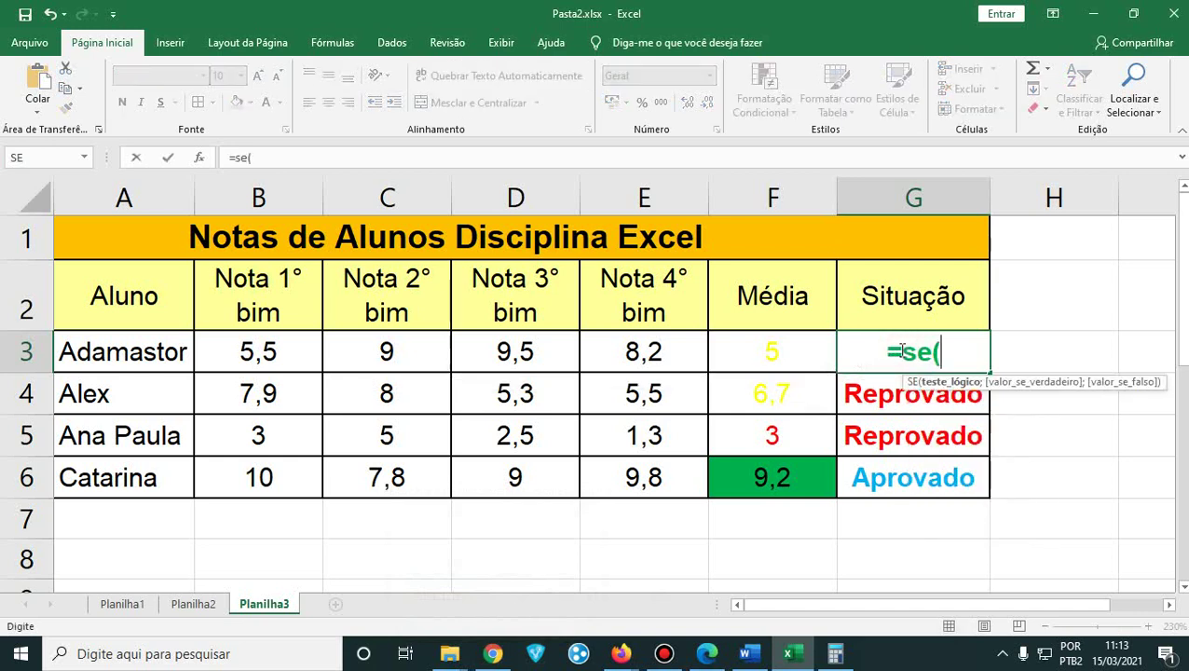
{"action": "left_click", "coordinate": [775, 347]}
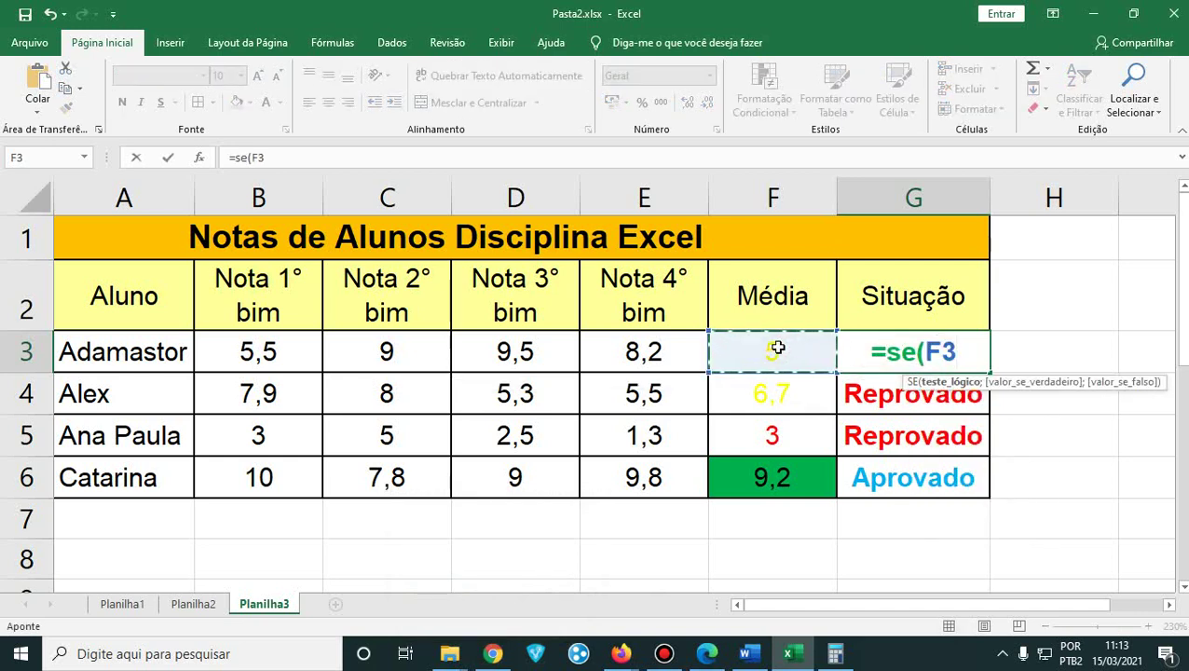
{"action": "type", "text": ">"}
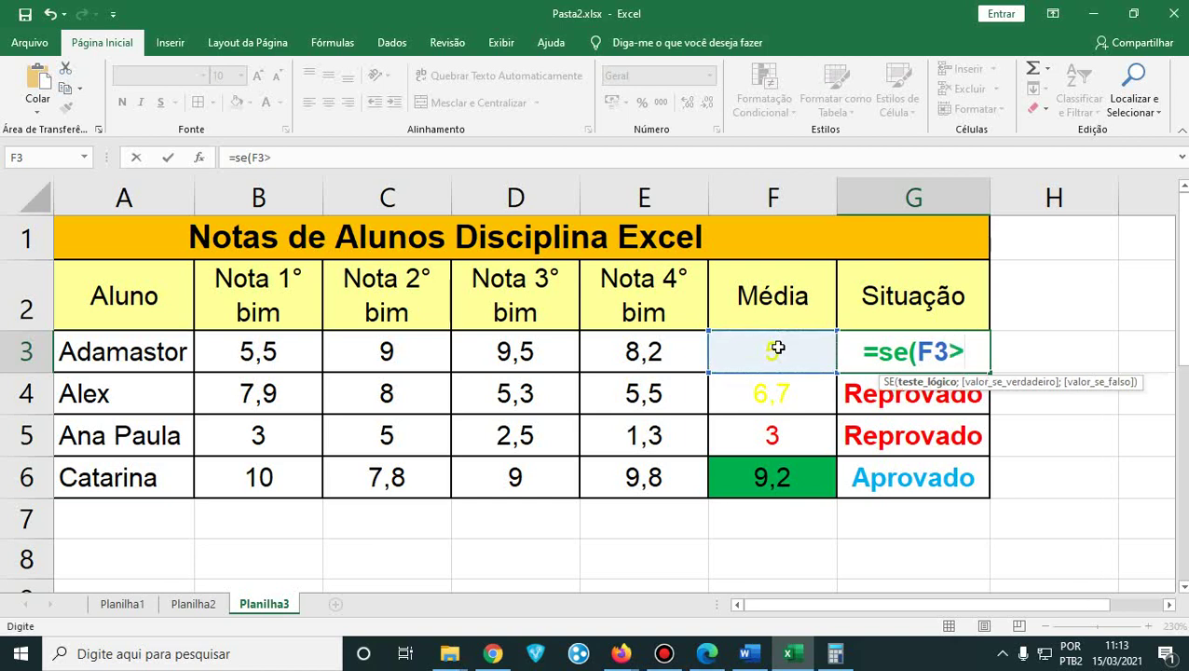
{"action": "type", "text": "=7"}
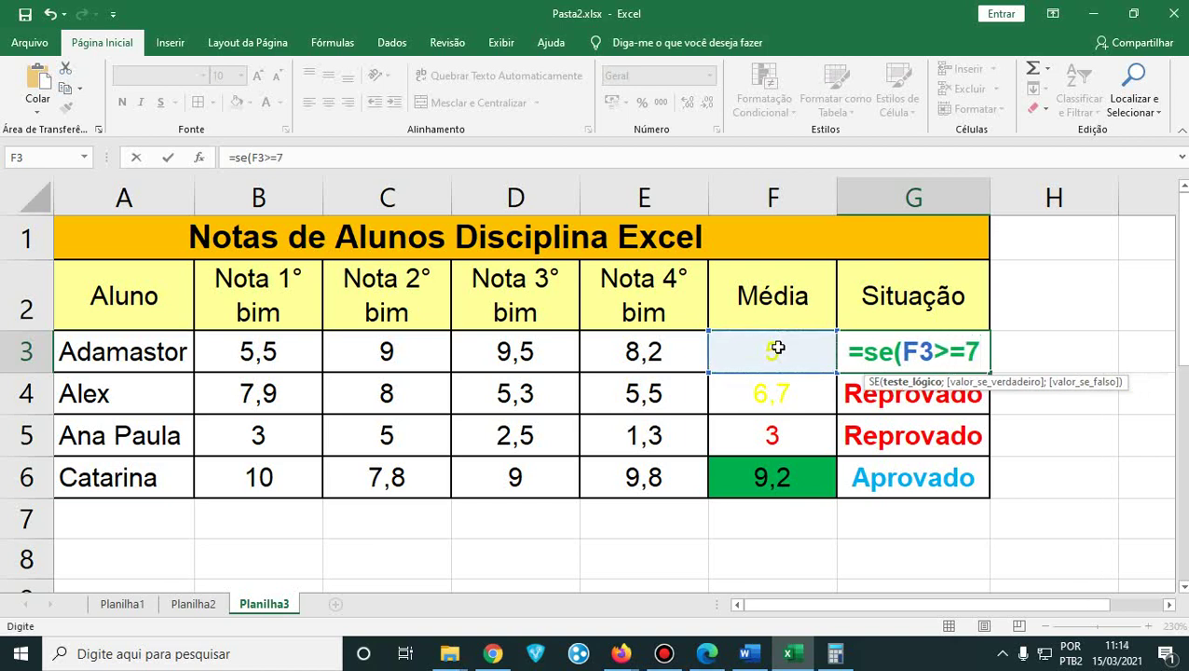
- Extend the SE formula in G3 with "Aprovado" as the true result and Reprovado" as the false result
{"action": "type", "text": ";\""}
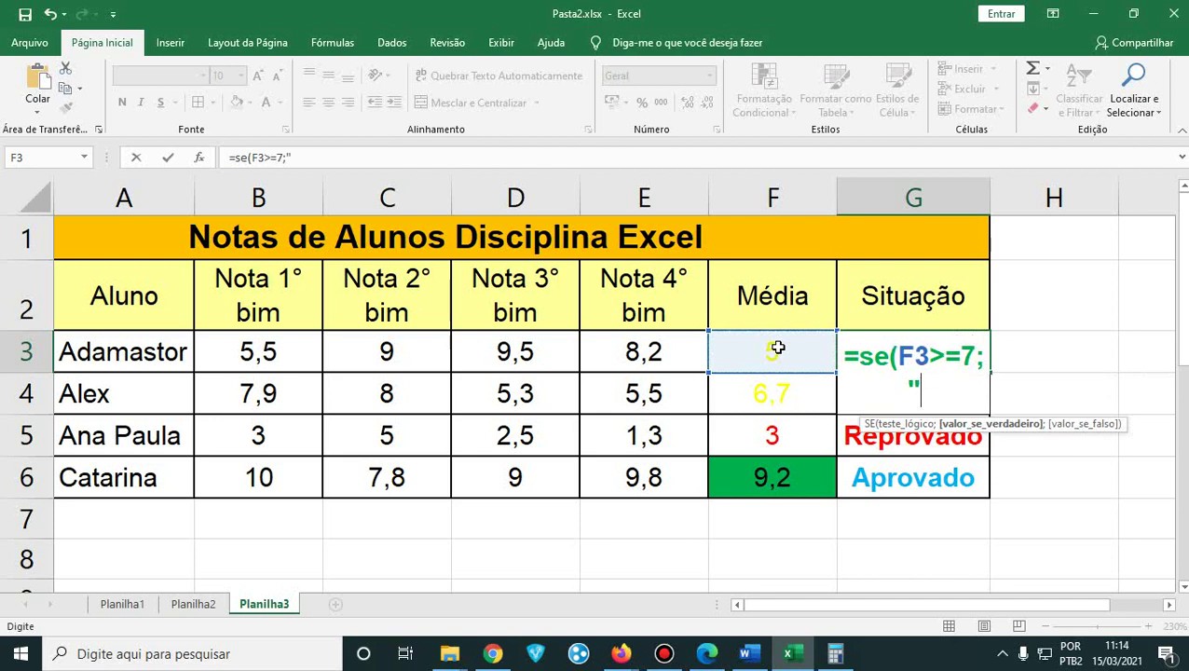
{"action": "type", "text": "Aprovado"}
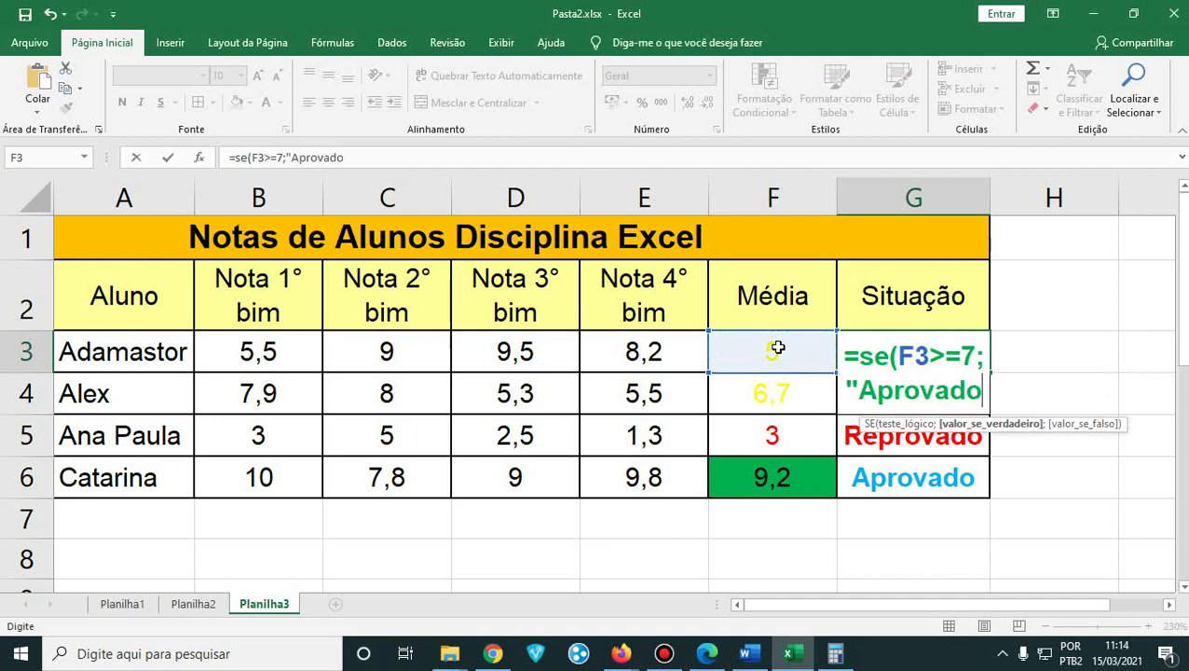
{"action": "type", "text": "\";"}
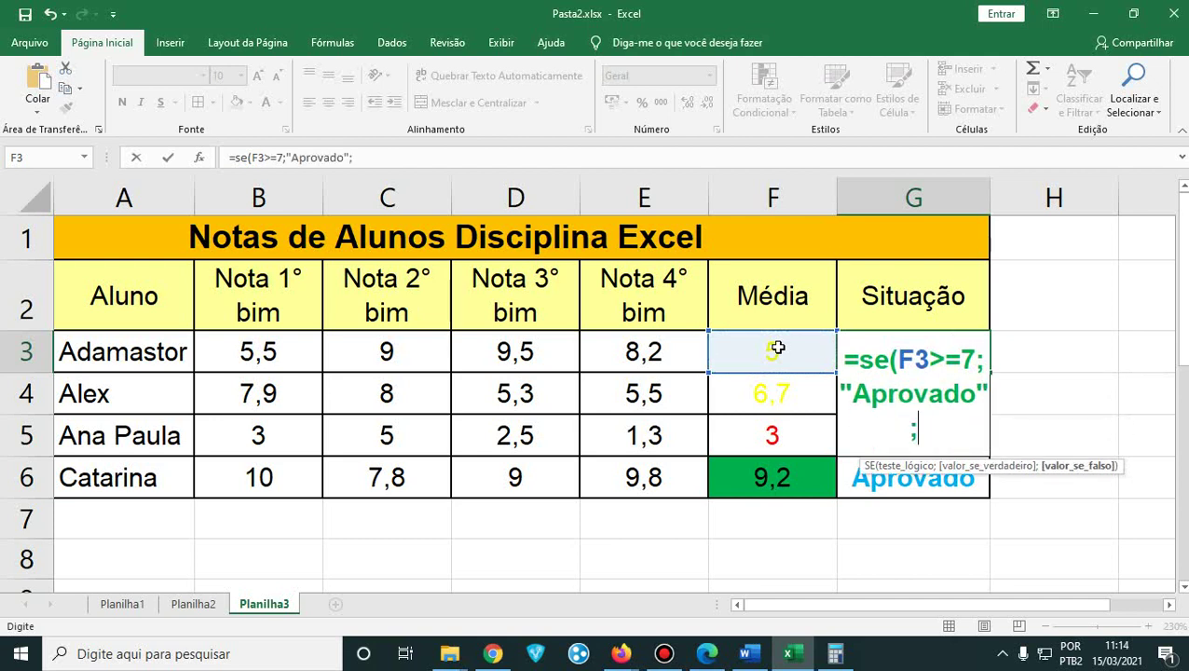
{"action": "type", "text": "Reprovado"}
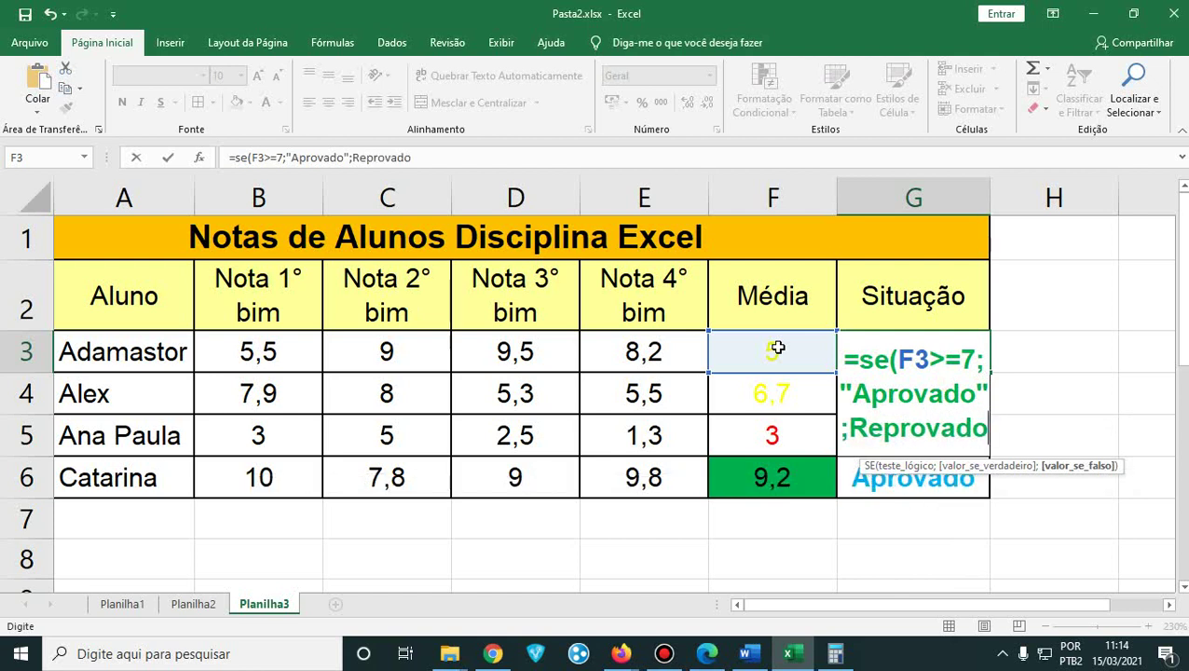
{"action": "type", "text": "\""}
- Try to append a second SE testing F3<5 with the result "Recuperação" to the G3 formula and enter it
{"action": "type", "text": ";s"}
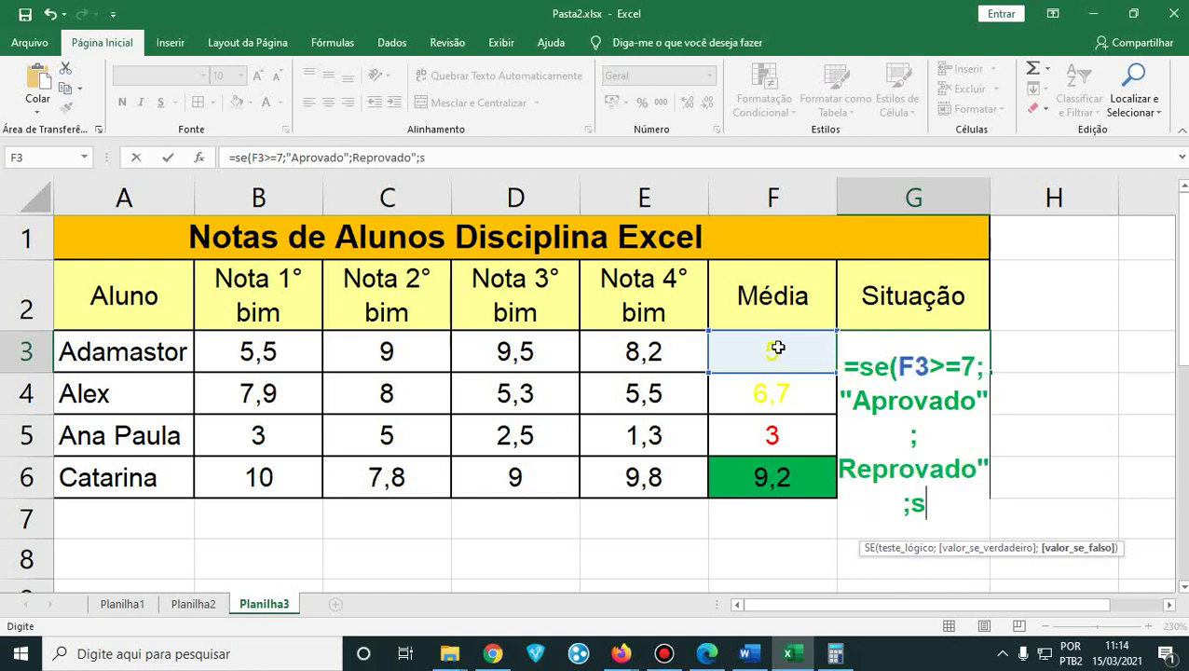
{"action": "type", "text": "e("}
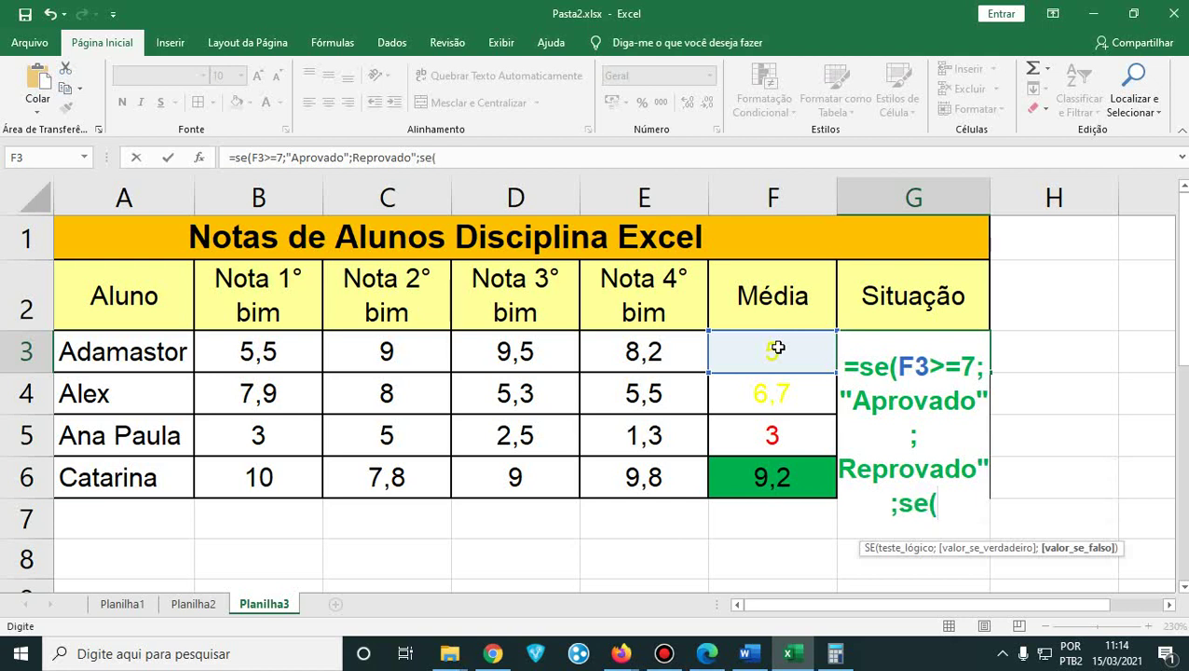
{"action": "left_click", "coordinate": [778, 348]}
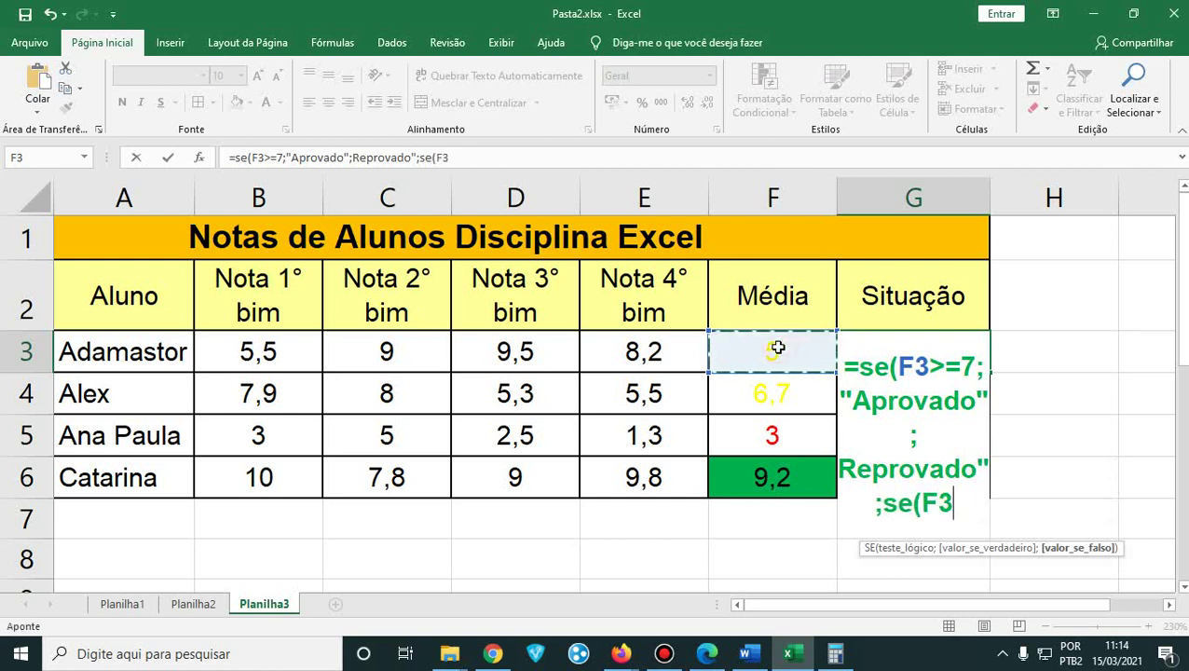
{"action": "type", "text": "<5"}
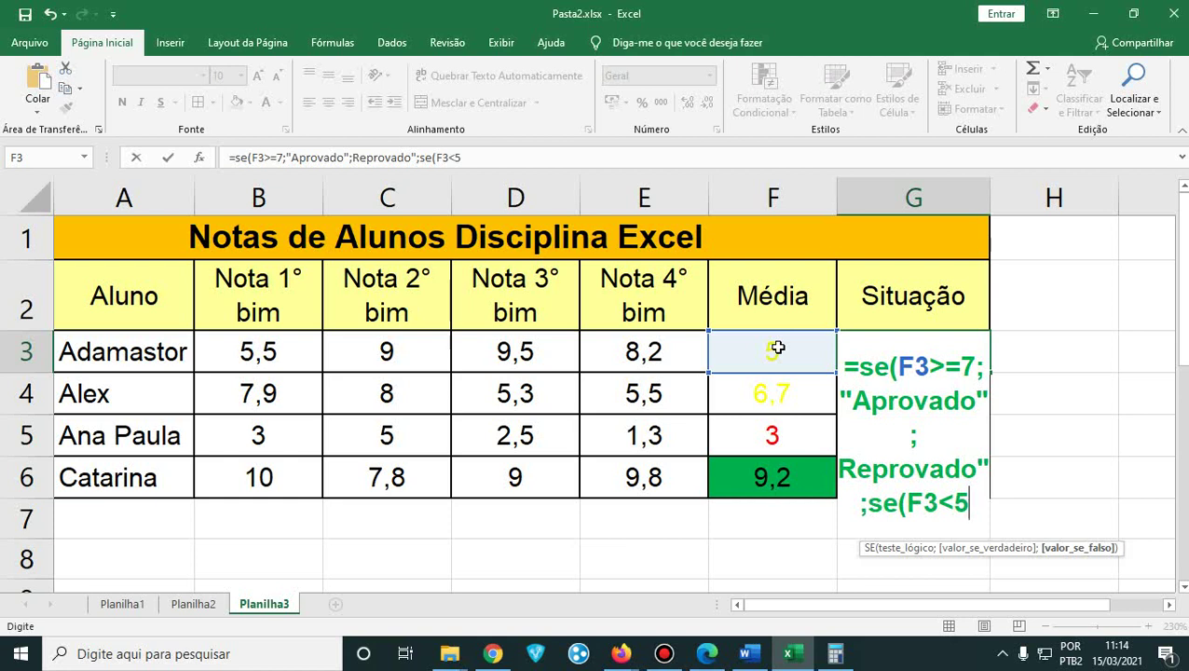
{"action": "type", "text": ";"}
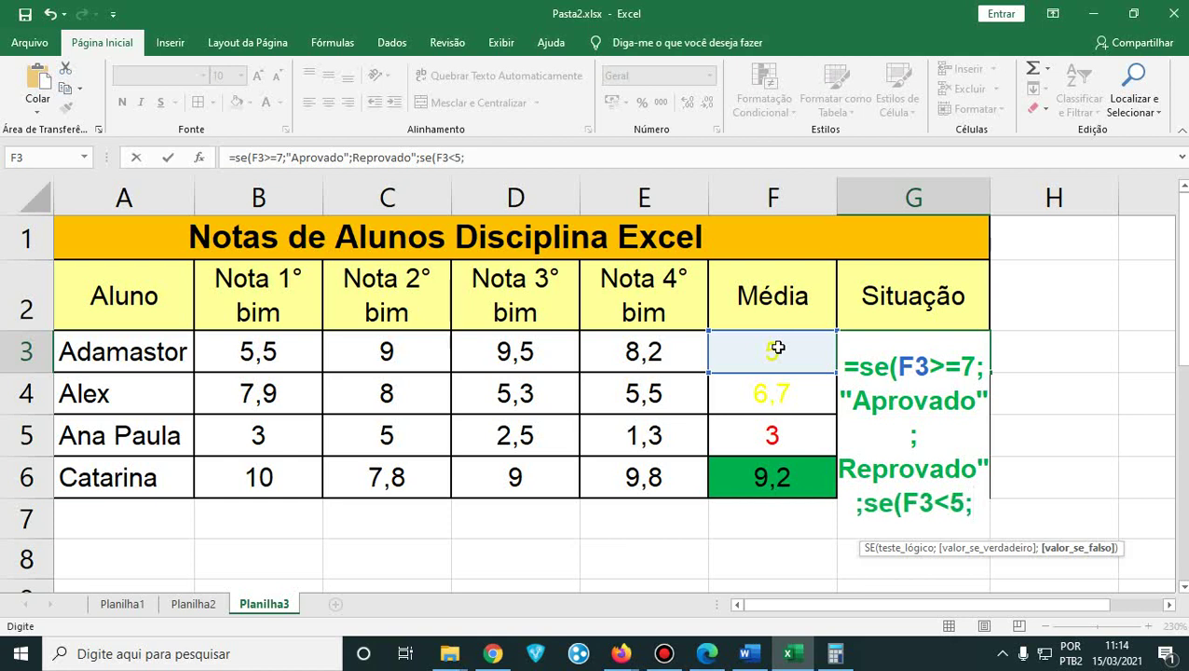
{"action": "type", "text": "\""}
{"action": "type", "text": "Re"}
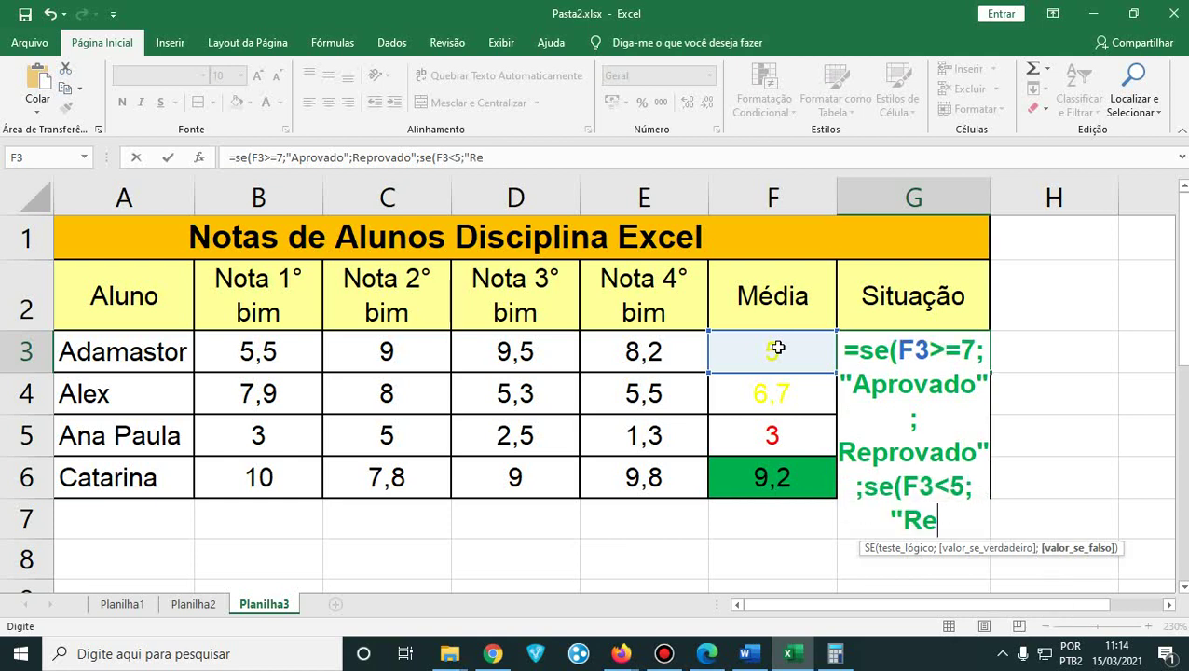
{"action": "type", "text": "cuperação\""}
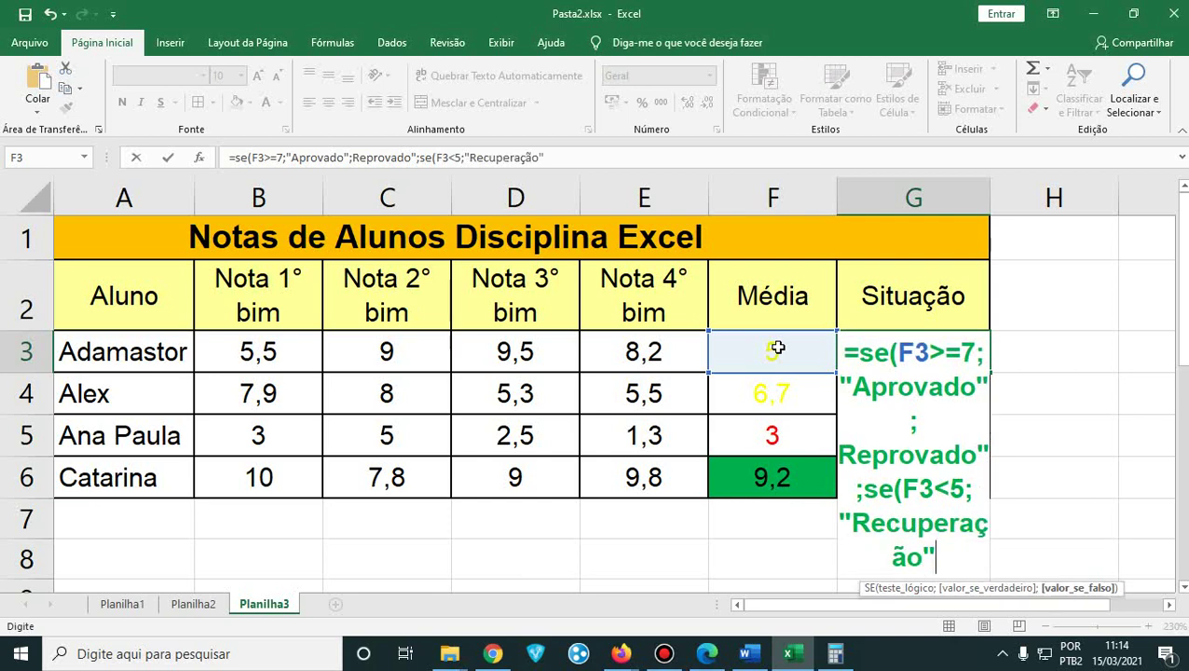
{"action": "type", "text": ")"}
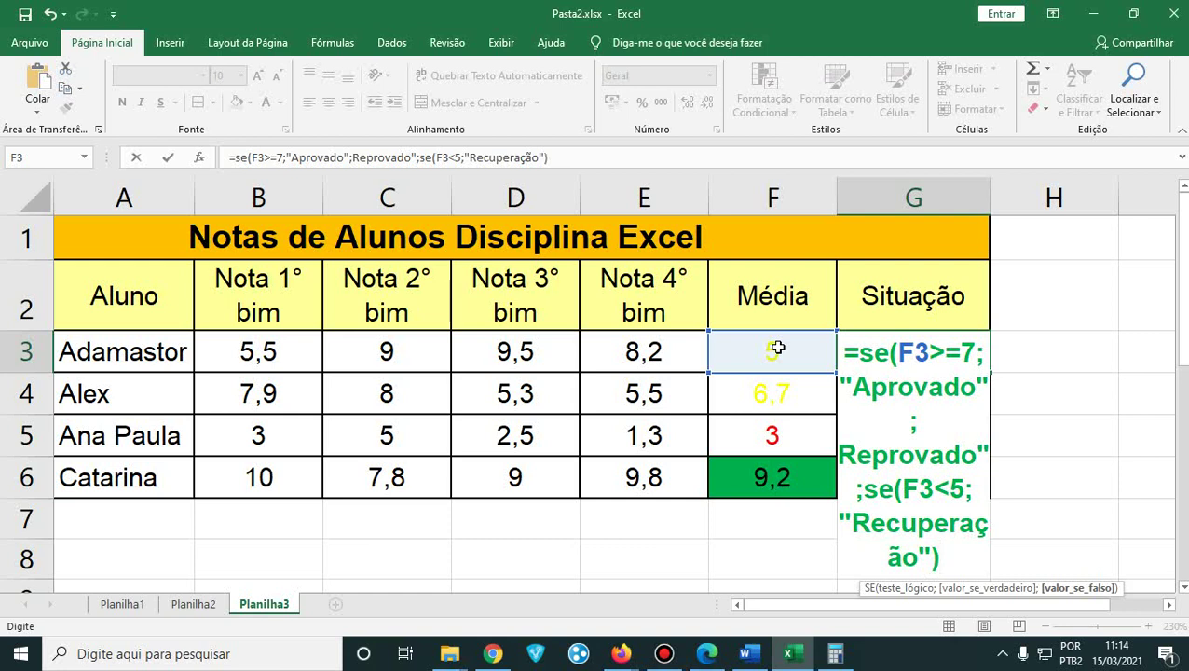
{"action": "type", "text": ")"}
{"action": "key", "text": "Return"}
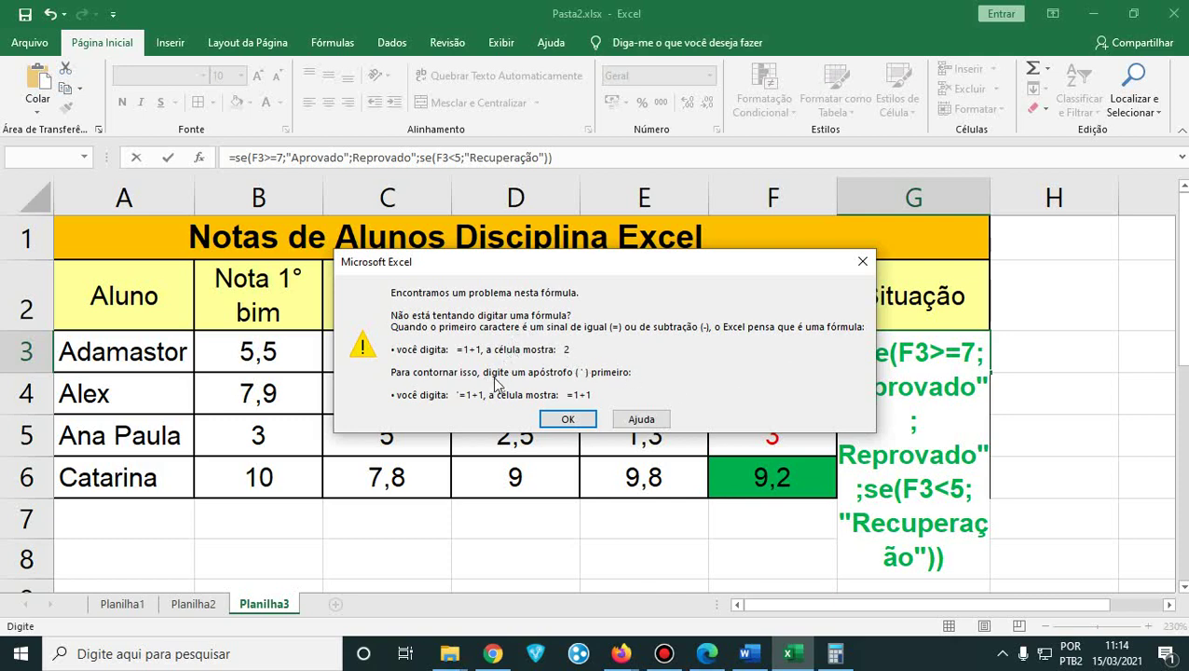
{"action": "left_click", "coordinate": [565, 421]}
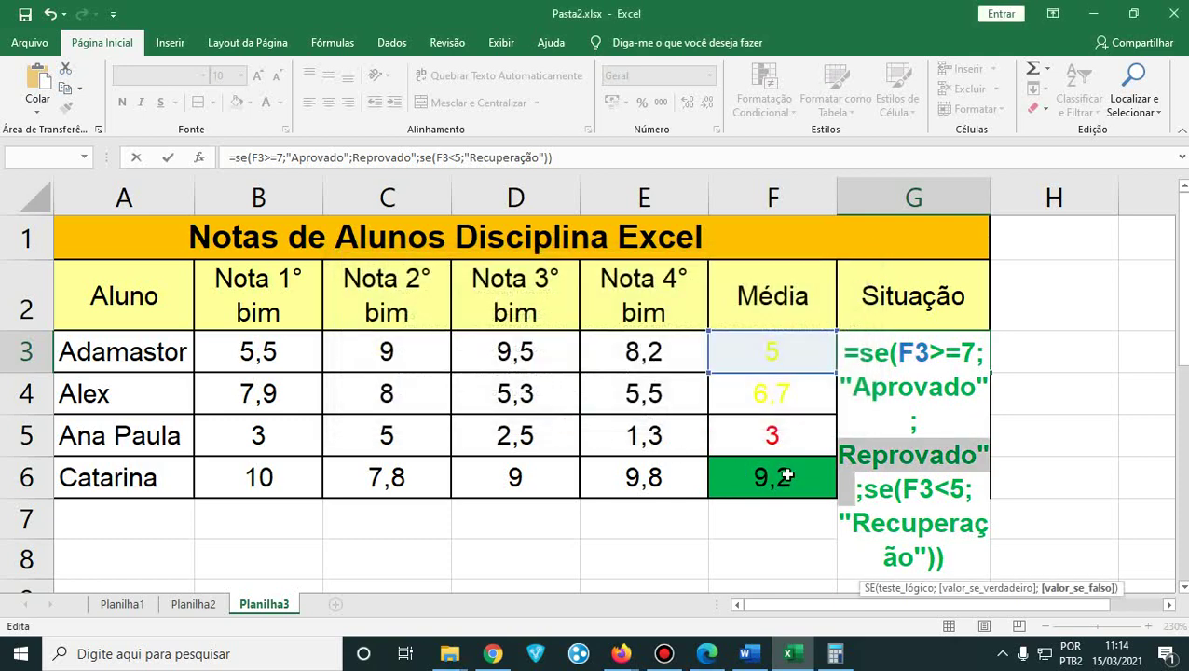
- Try to correct the G3 formula by closing the first SE after Reprovado" and removing the extra final parenthesis
{"action": "key", "text": "Right"}
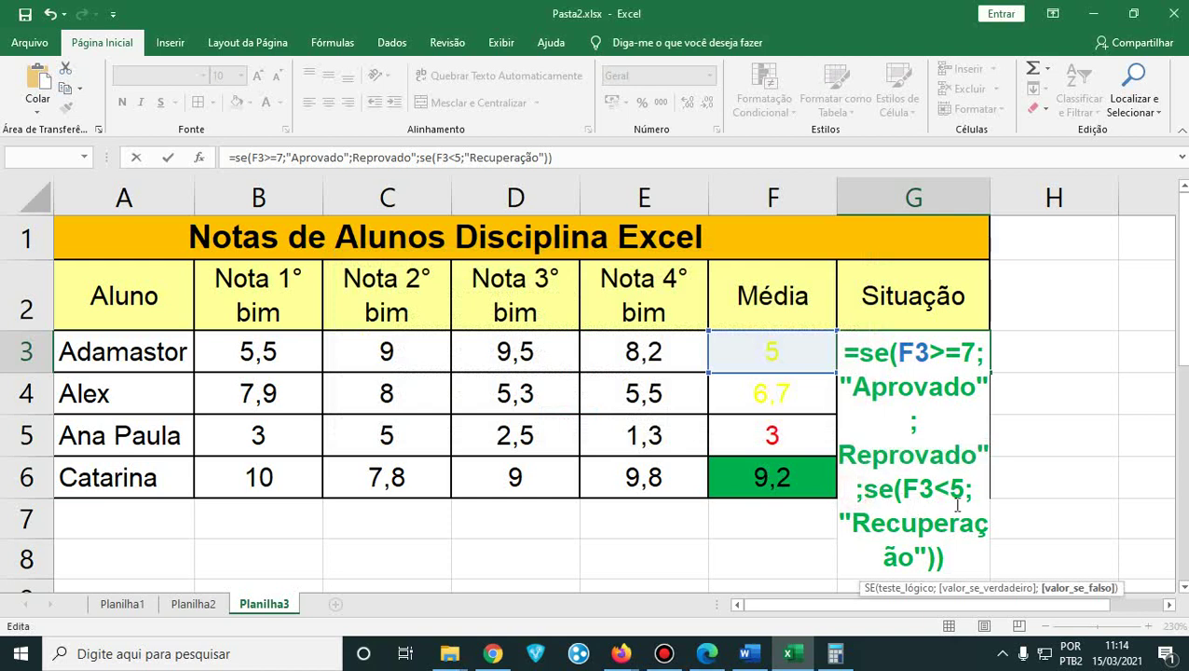
{"action": "type", "text": ")"}
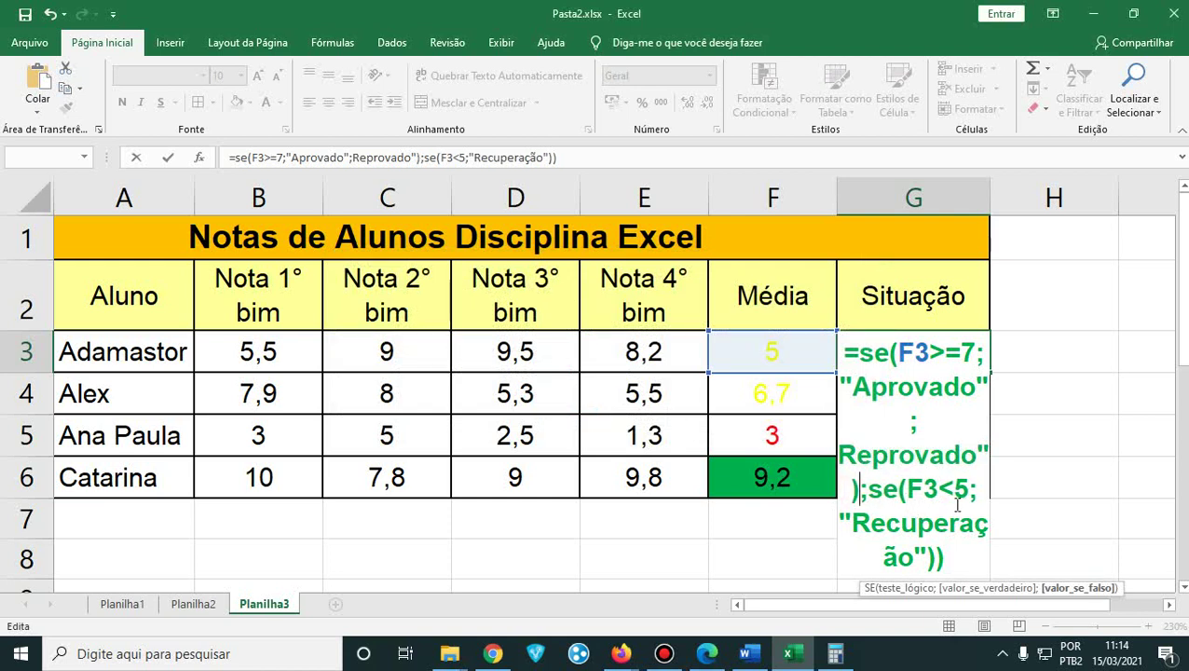
{"action": "key", "text": "Return"}
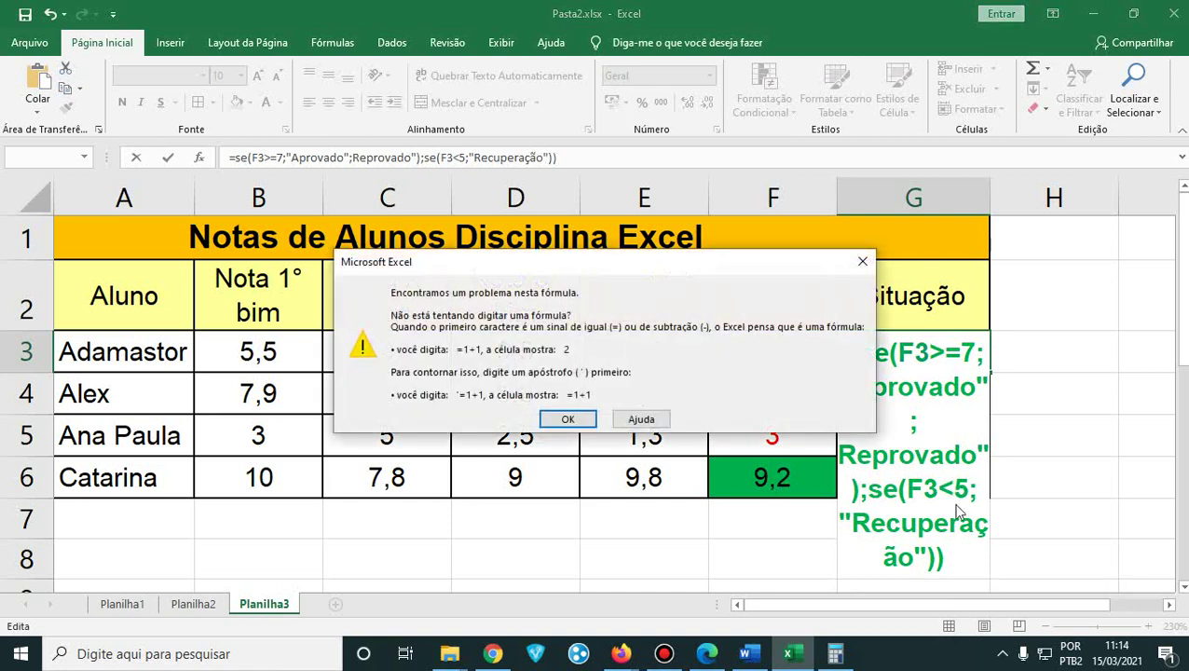
{"action": "key", "text": "Return"}
{"action": "left_click", "coordinate": [953, 455]}
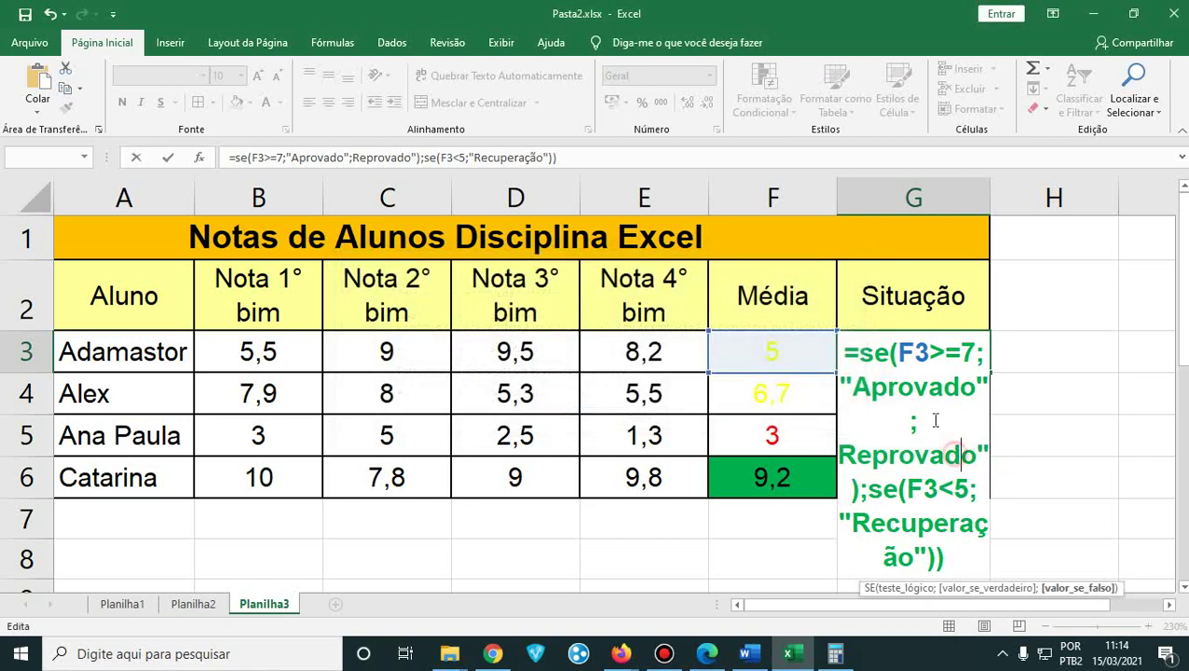
{"action": "left_click", "coordinate": [858, 488]}
{"action": "left_click", "coordinate": [950, 557]}
{"action": "key", "text": "BackSpace"}
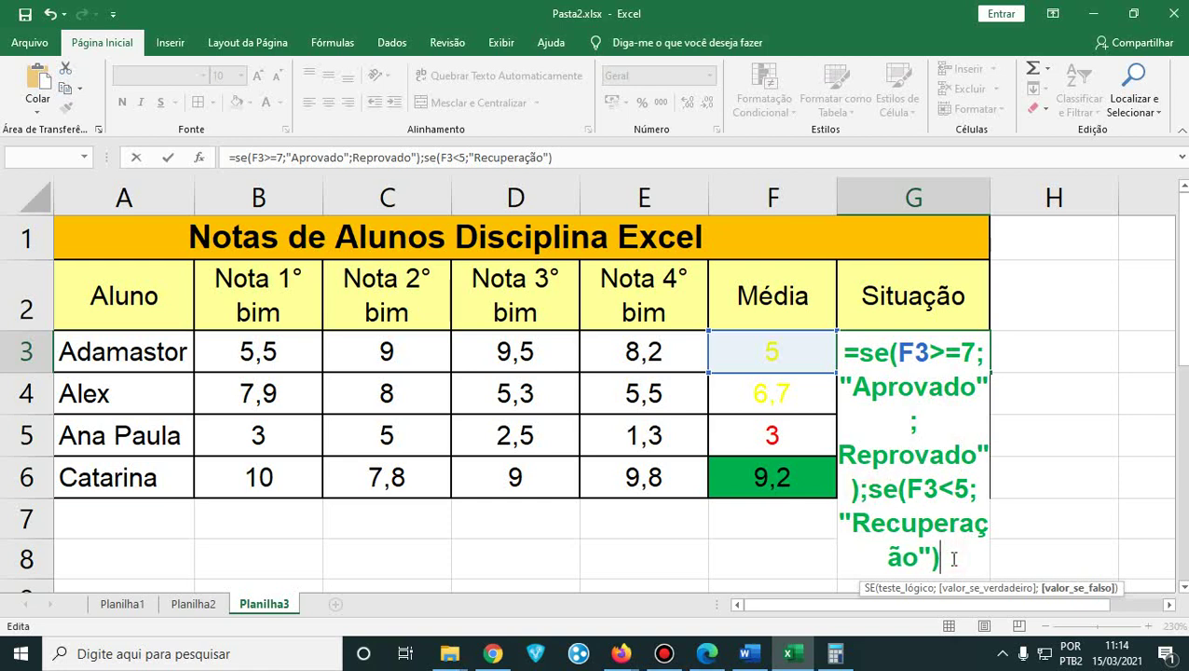
{"action": "key", "text": "Return"}
{"action": "key", "text": "Return"}
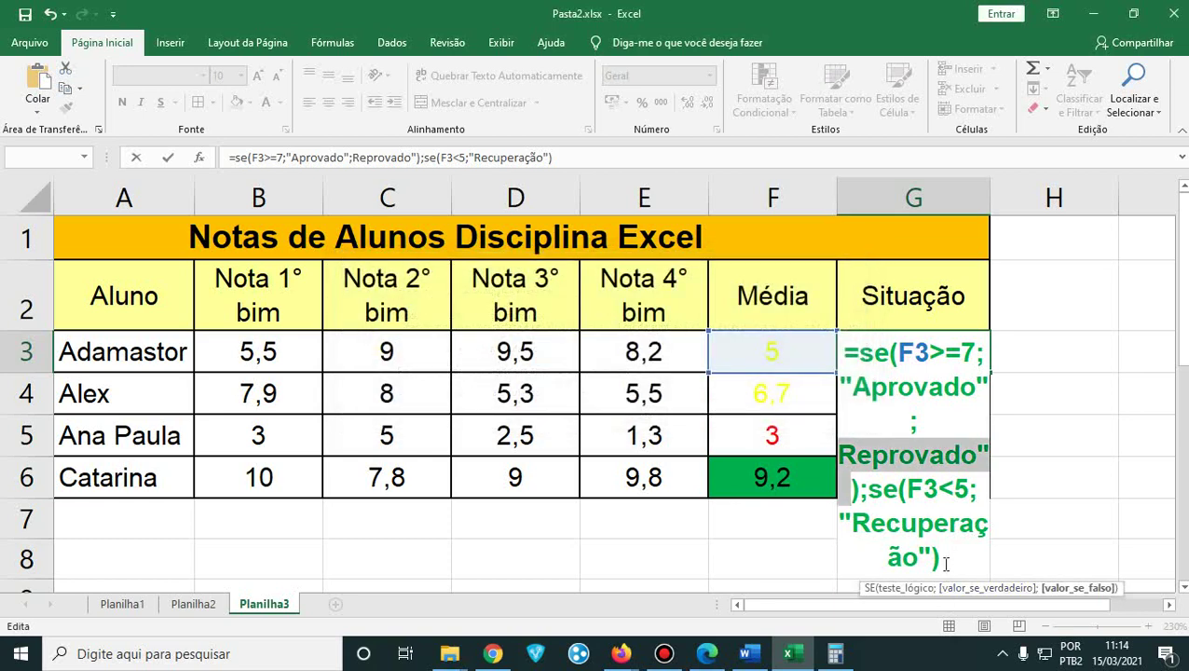
- Clear the whole formula in G3 and start a new SE formula with the condition F3>=7
{"action": "left_click_drag", "start_coordinate": [940, 557], "coordinate": [839, 357]}
{"action": "key", "text": "BackSpace"}
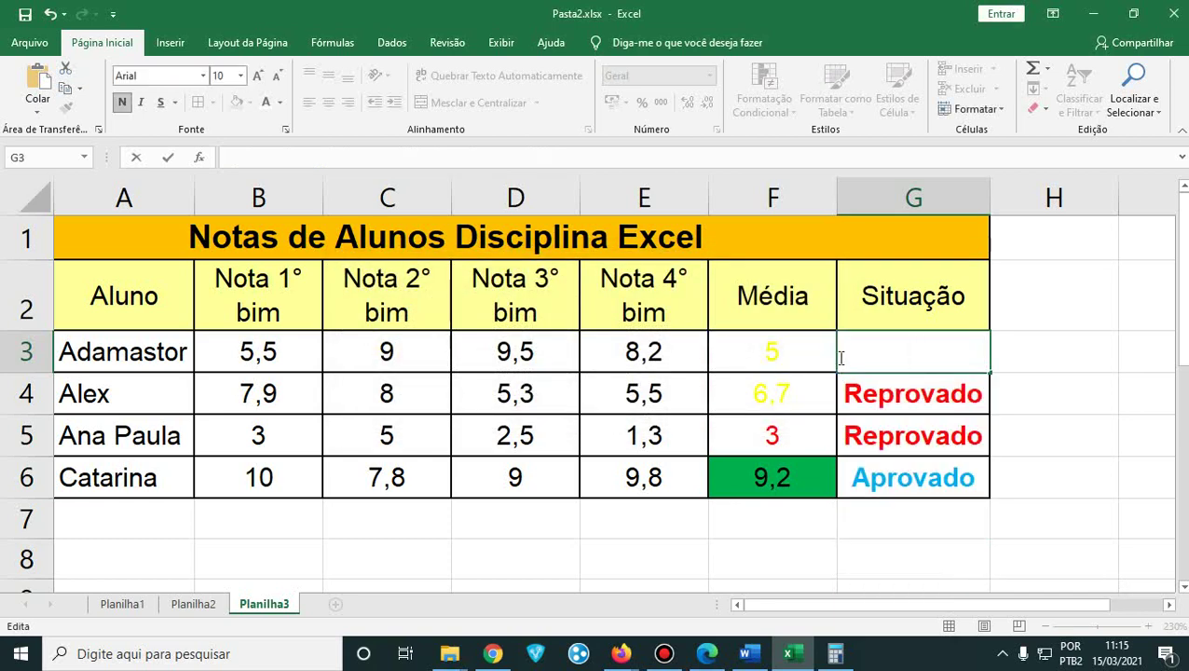
{"action": "type", "text": "=se("}
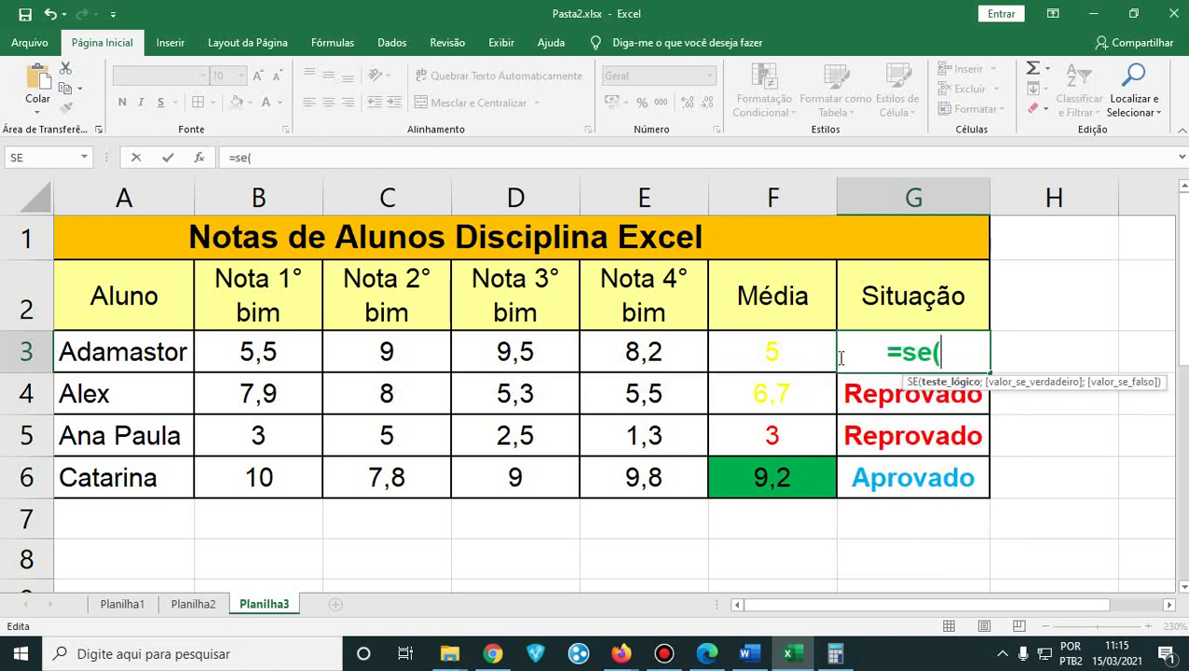
{"action": "left_click", "coordinate": [769, 346]}
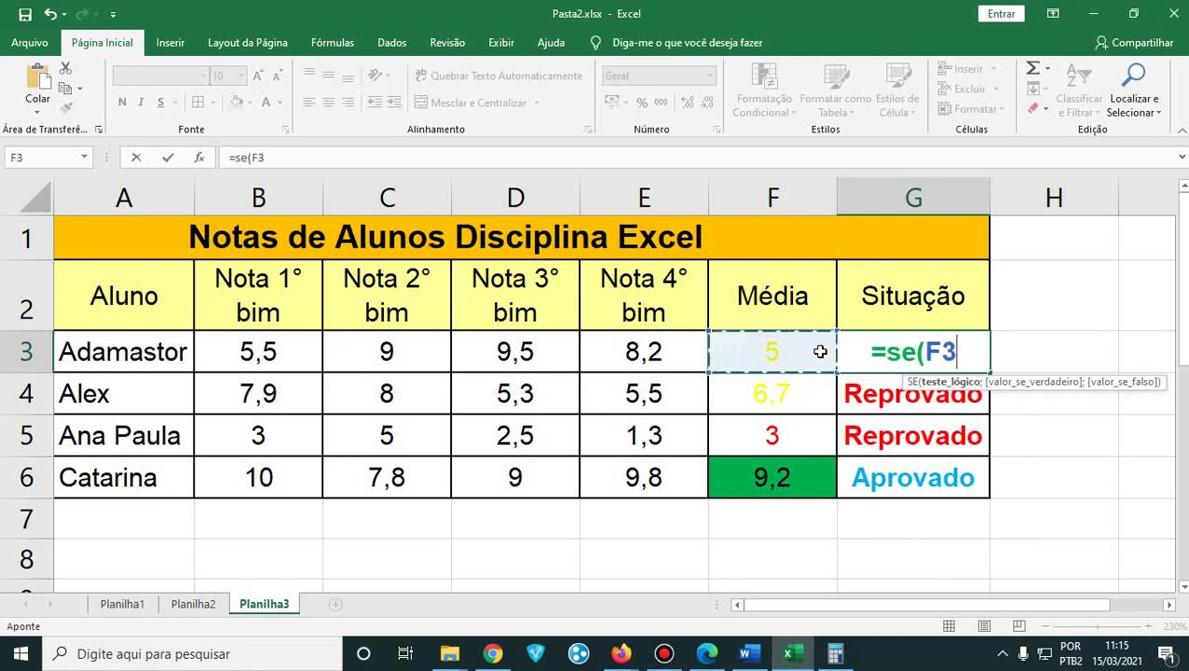
{"action": "type", "text": ">-"}
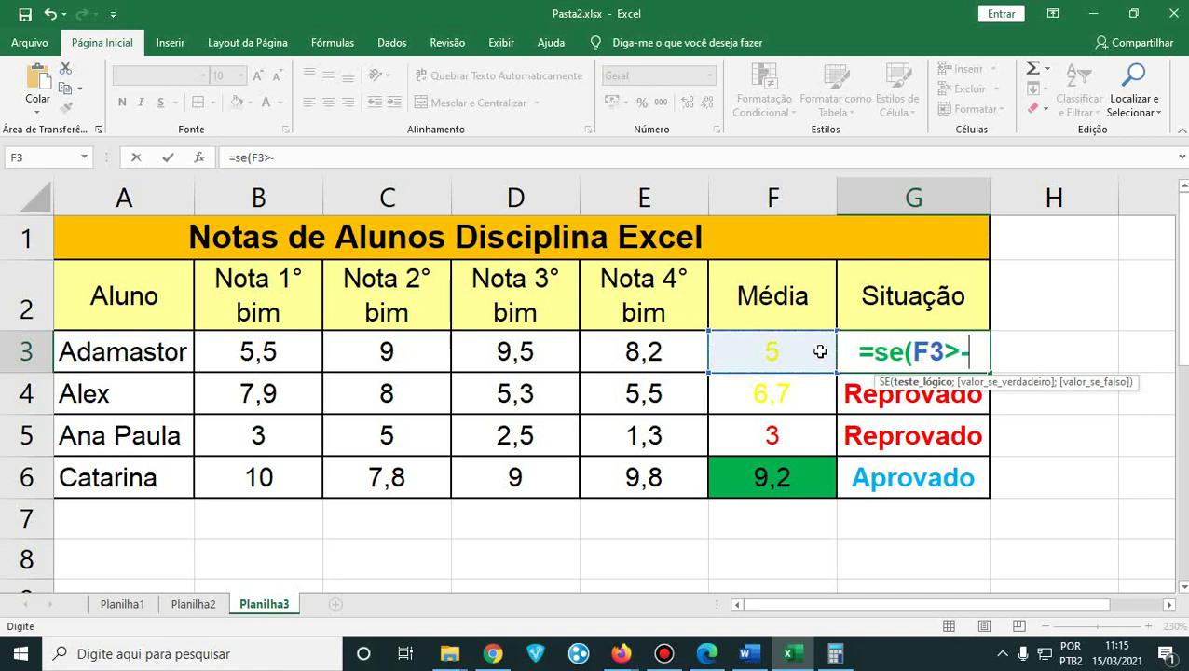
{"action": "key", "text": "BackSpace"}
{"action": "type", "text": "=7"}
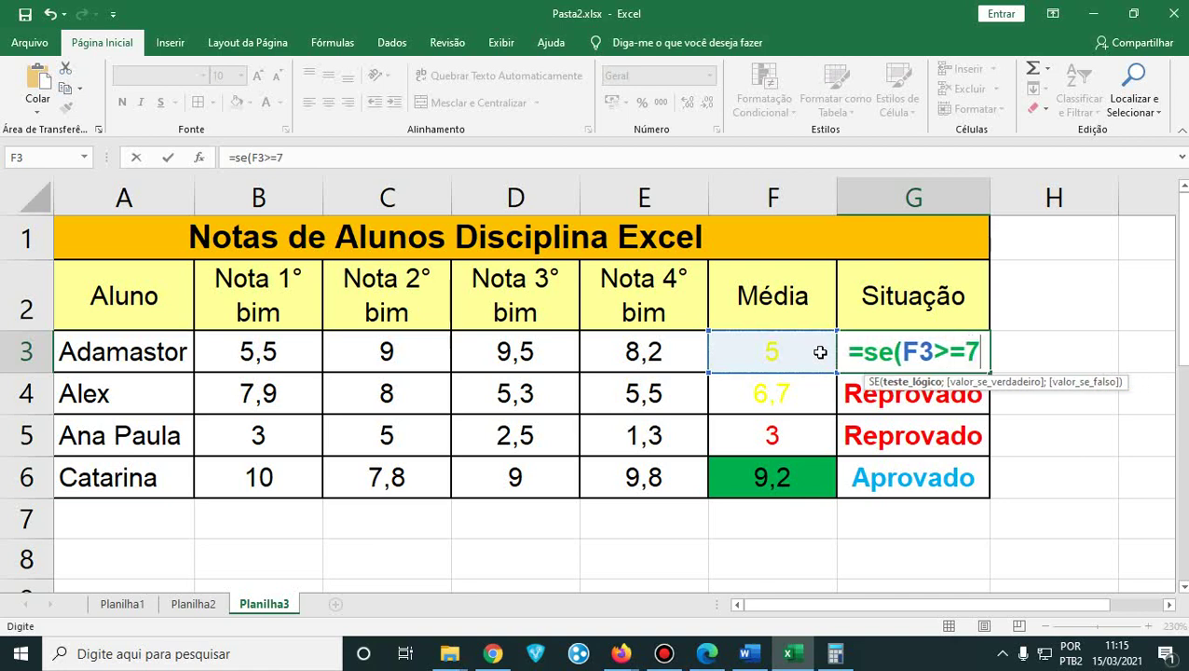
- Complete the G3 SE formula with "Aprovado" as the true result and "Reprovado" as the false result, and enter it
{"action": "type", "text": ";"}
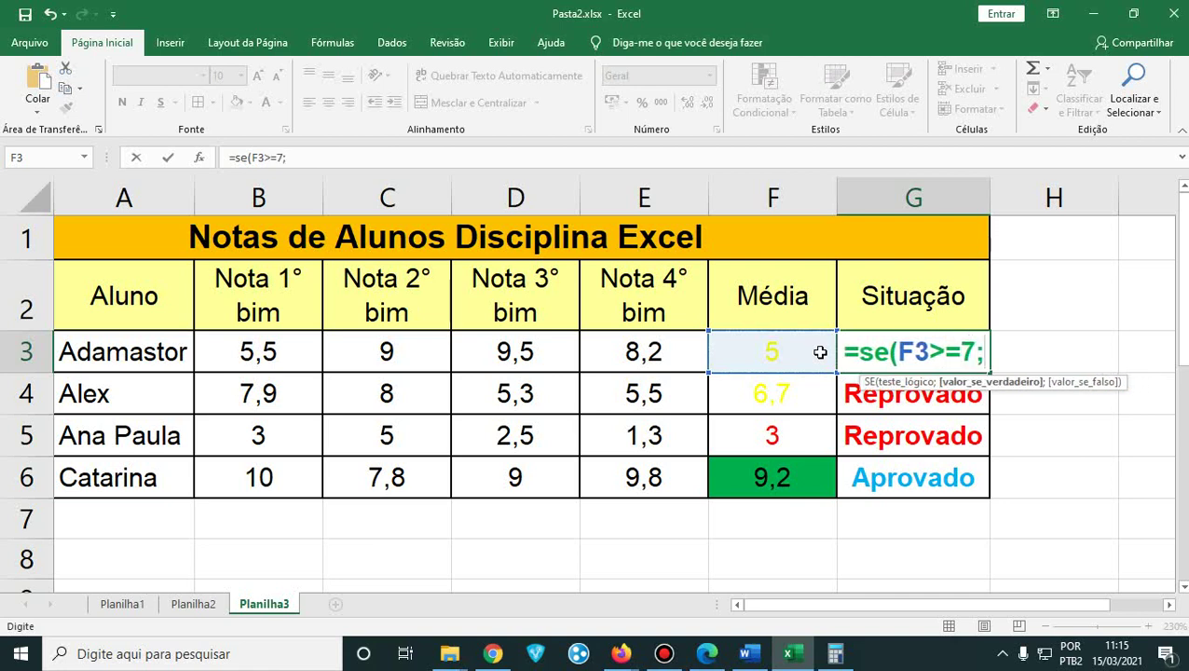
{"action": "type", "text": "\"Aprovado"}
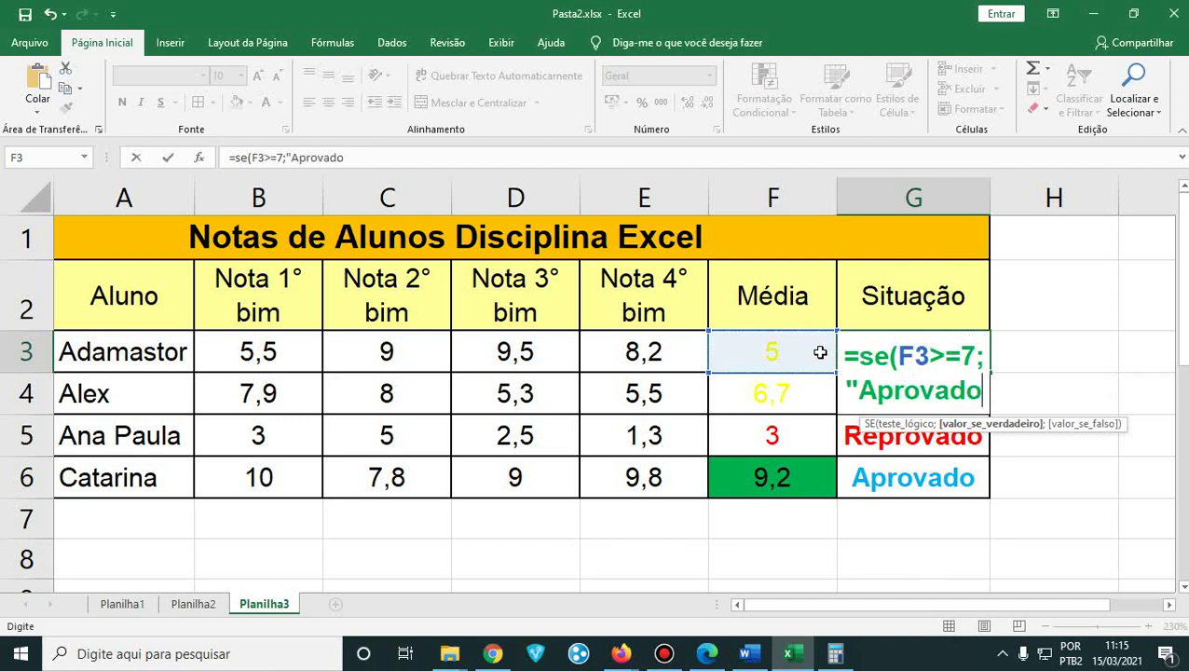
{"action": "type", "text": "\""}
{"action": "type", "text": ";"}
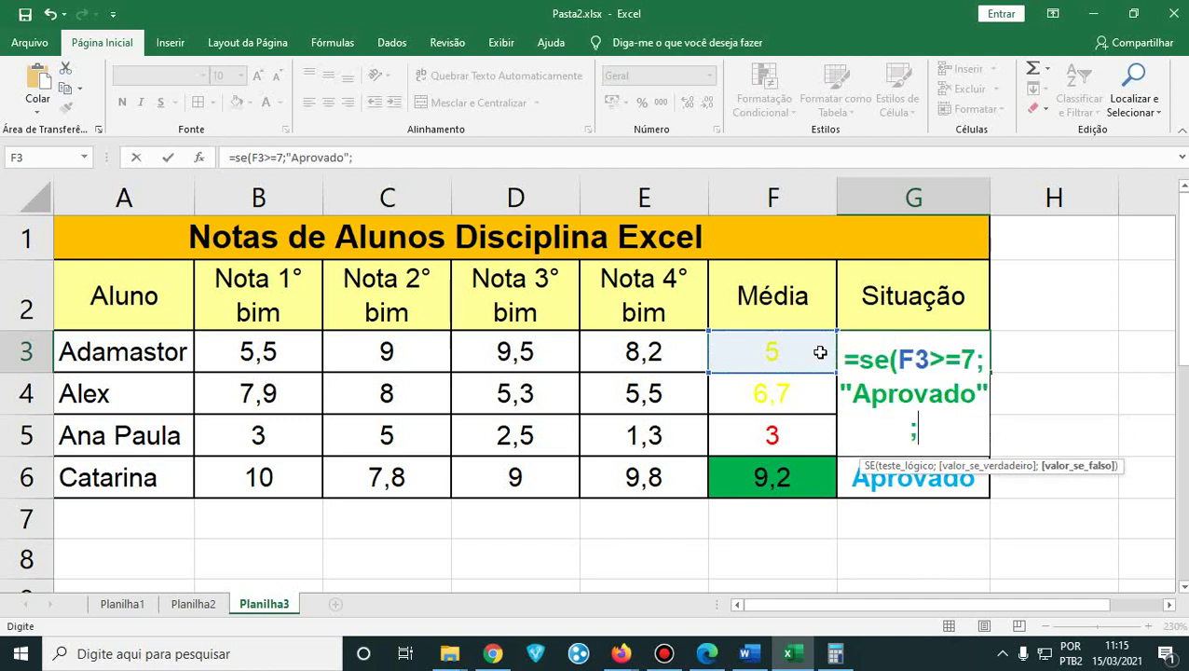
{"action": "type", "text": "\"Rep"}
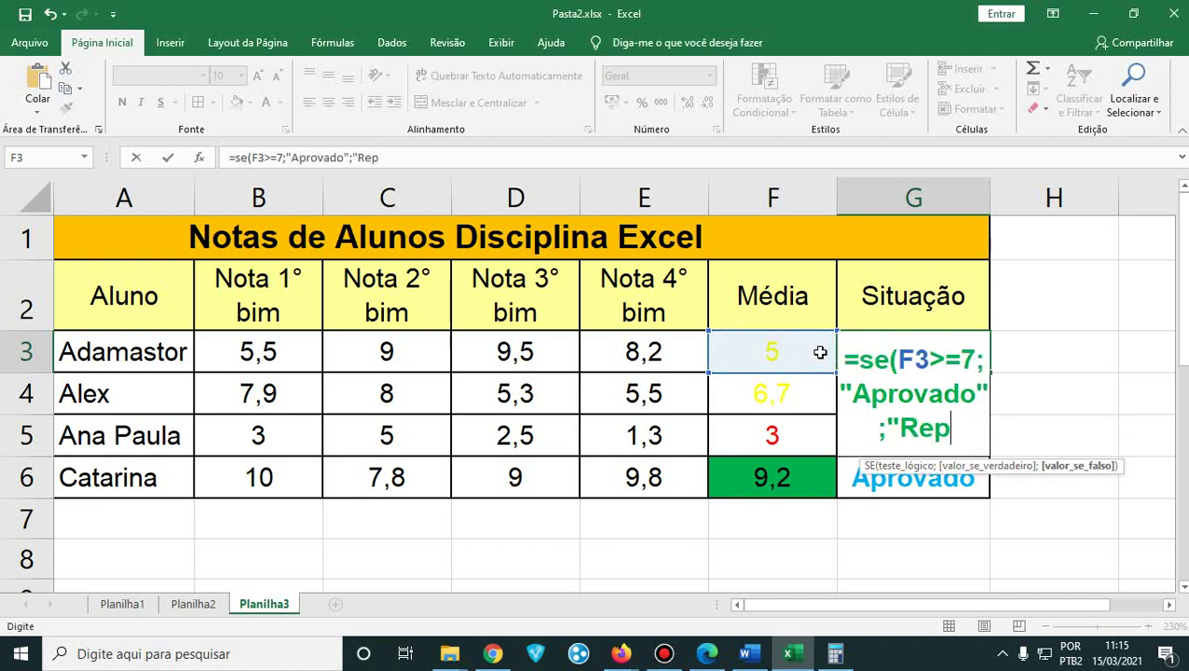
{"action": "type", "text": "rovado"}
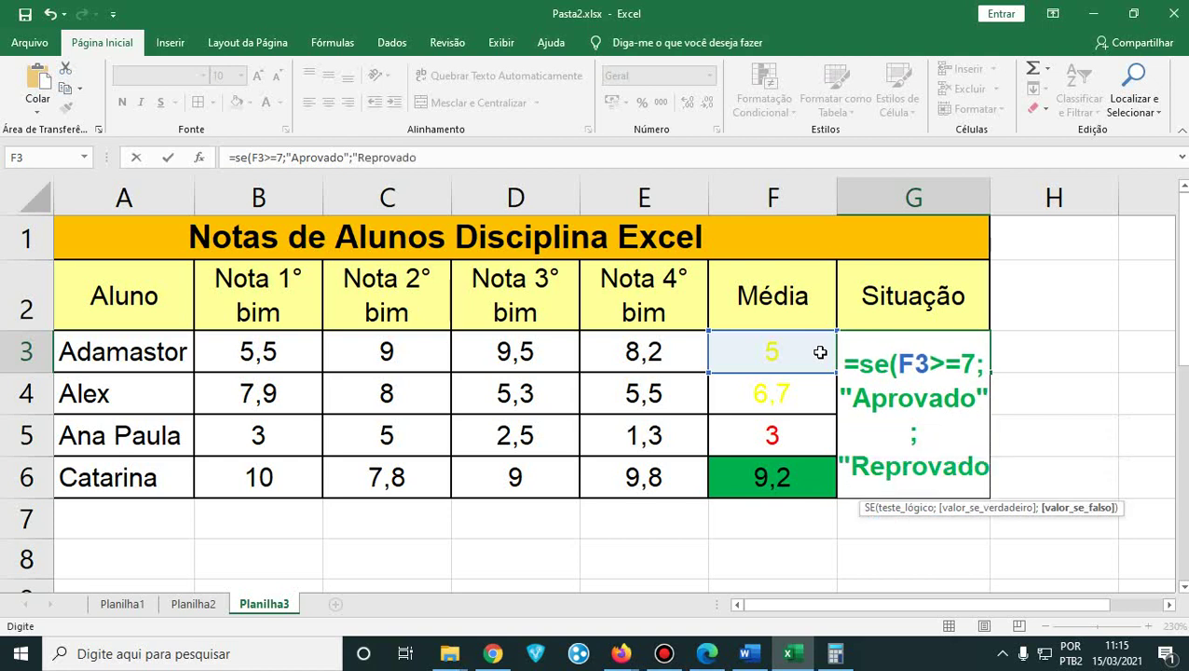
{"action": "type", "text": "\")"}
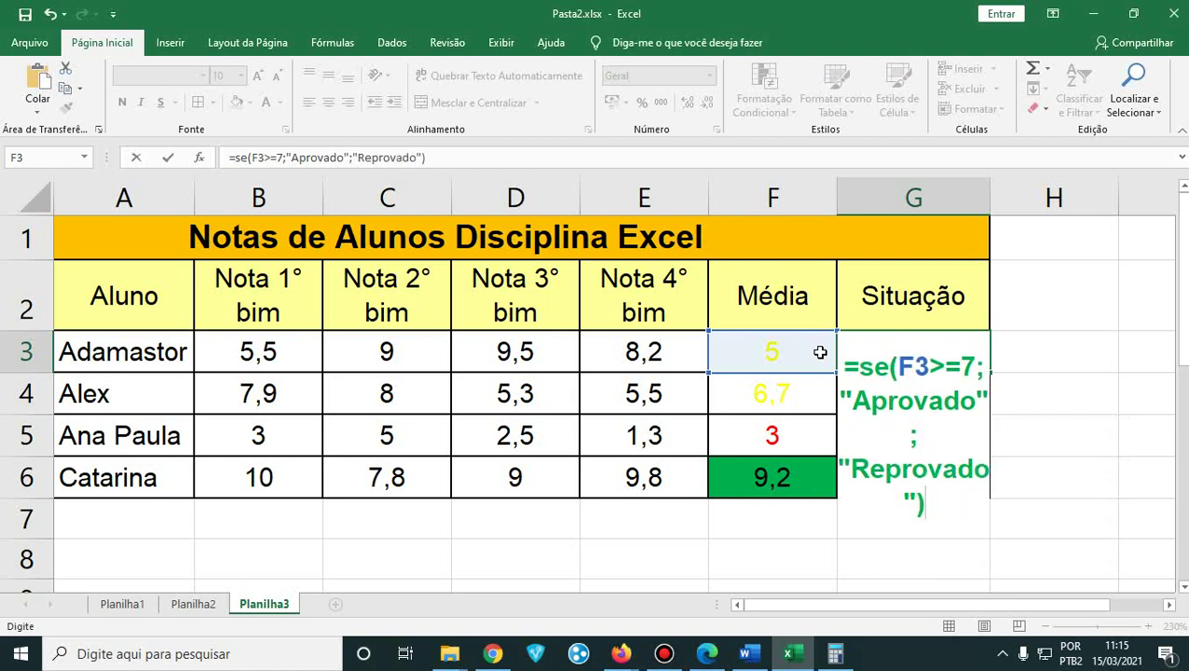
{"action": "key", "text": "Return"}
{"action": "key", "text": "Up"}
- Try to append a second SE with the condition F3<5 after the closed first SE in the G3 formula
{"action": "left_click", "coordinate": [469, 154]}
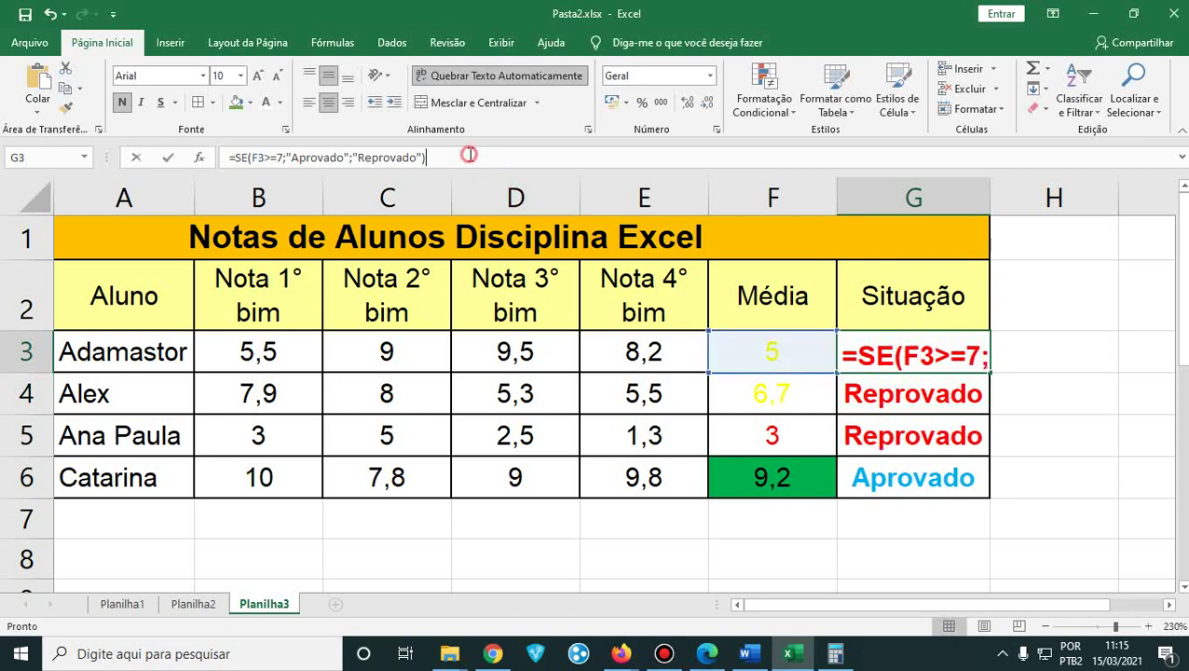
{"action": "type", "text": ";se"}
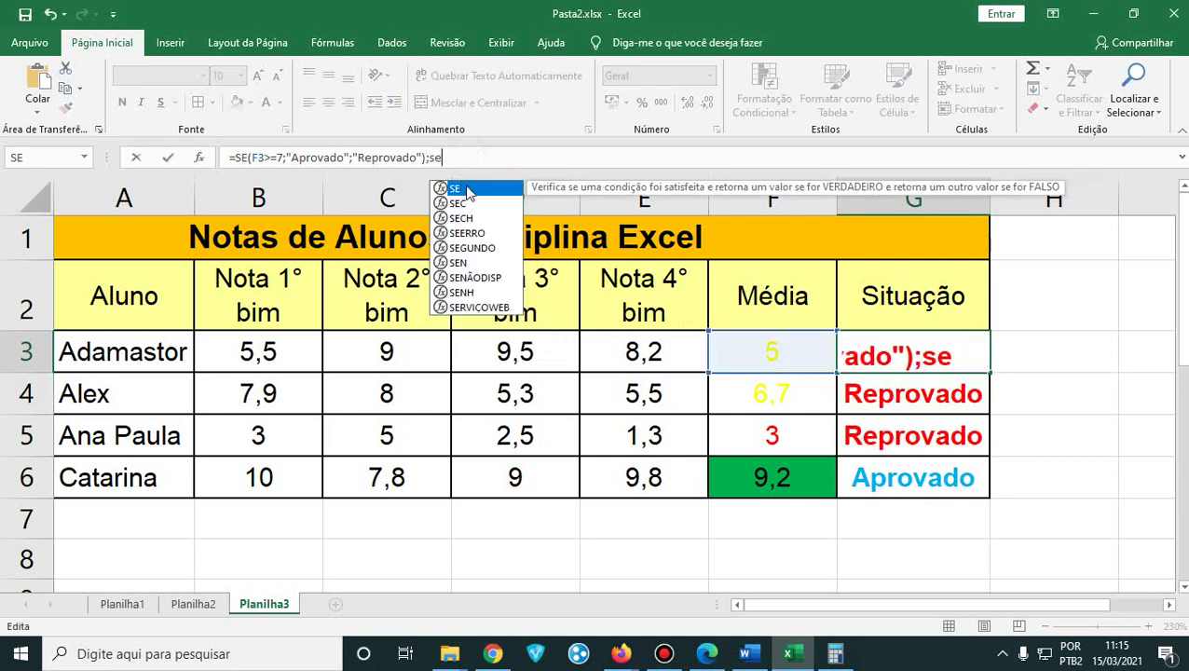
{"action": "double_click", "coordinate": [458, 188]}
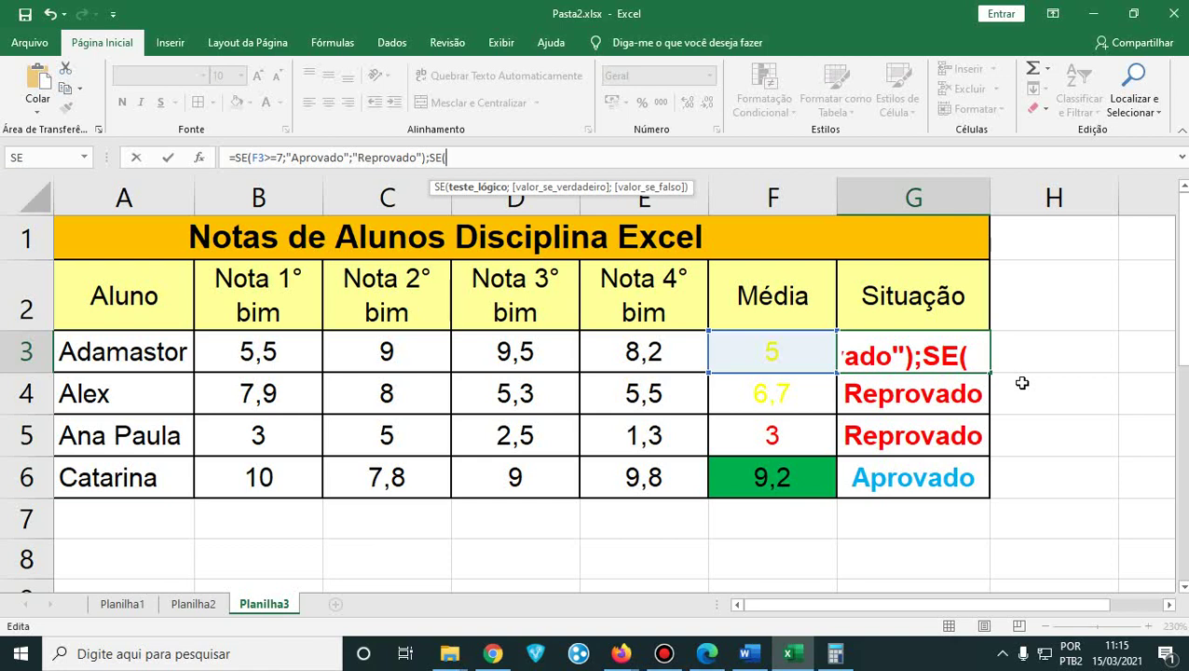
{"action": "key", "text": "BackSpace"}
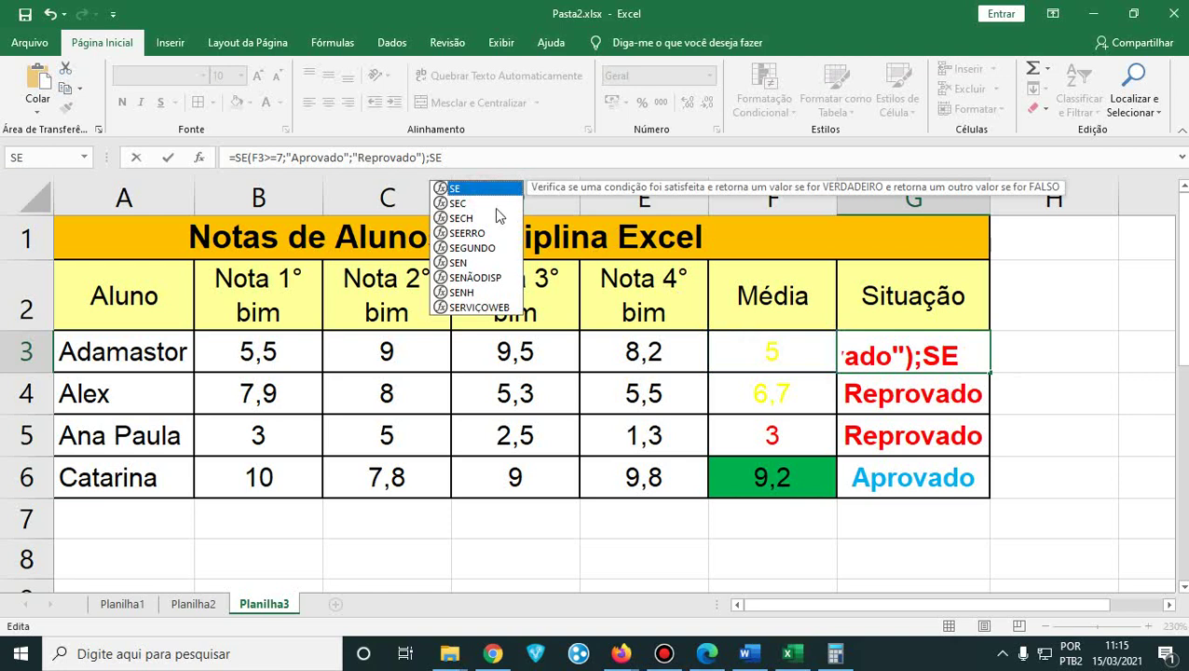
{"action": "type", "text": "("}
{"action": "left_click", "coordinate": [773, 362]}
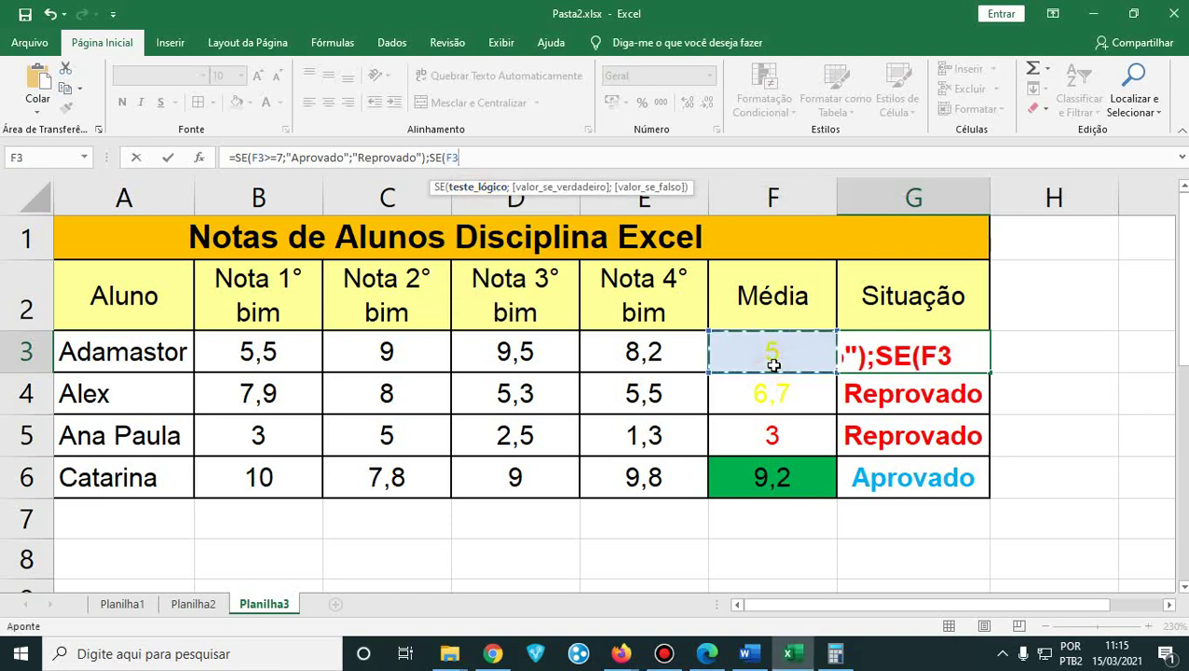
{"action": "type", "text": "<"}
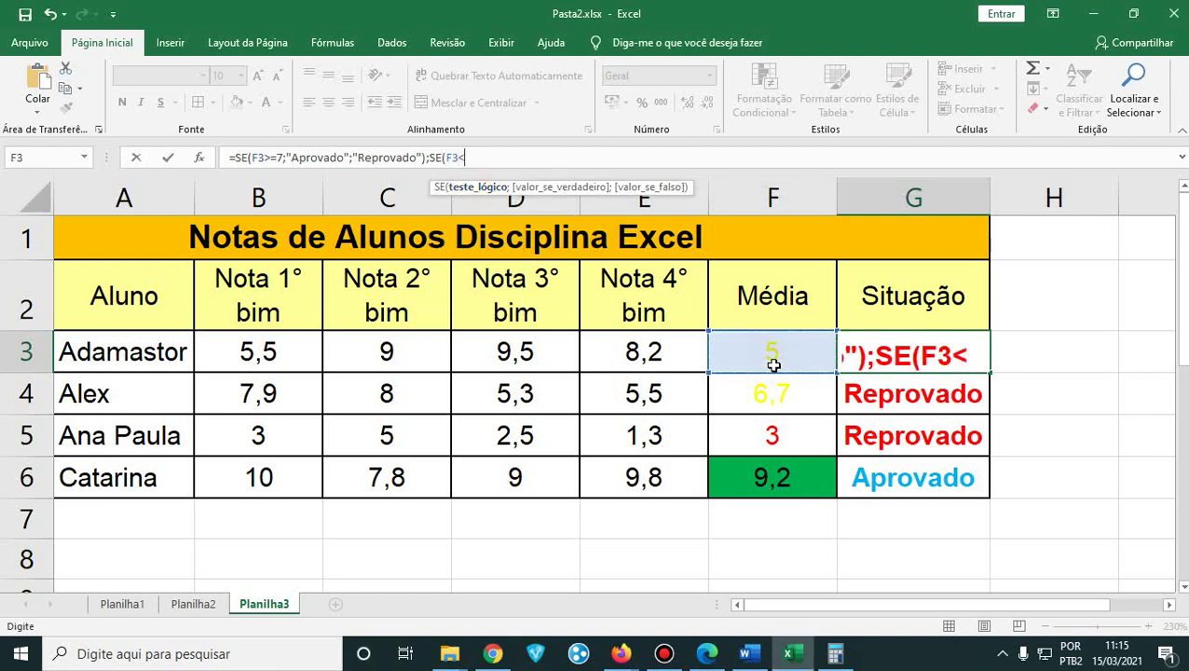
{"action": "type", "text": "5;"}
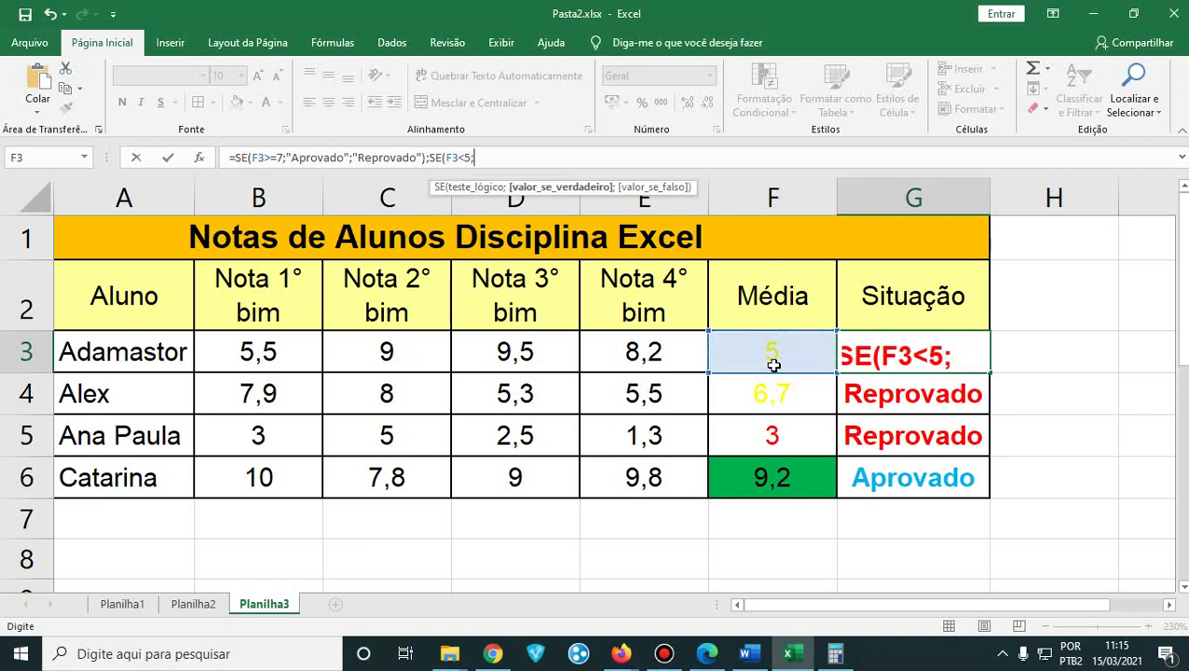
- Add "Recuperação" as the true result of the appended SE in G3
{"action": "type", "text": "\""}
{"action": "key", "text": "BackSpace"}
{"action": "type", "text": "\"rE"}
{"action": "key", "text": "BackSpace"}
{"action": "key", "text": "BackSpace"}
{"action": "type", "text": "Rec"}
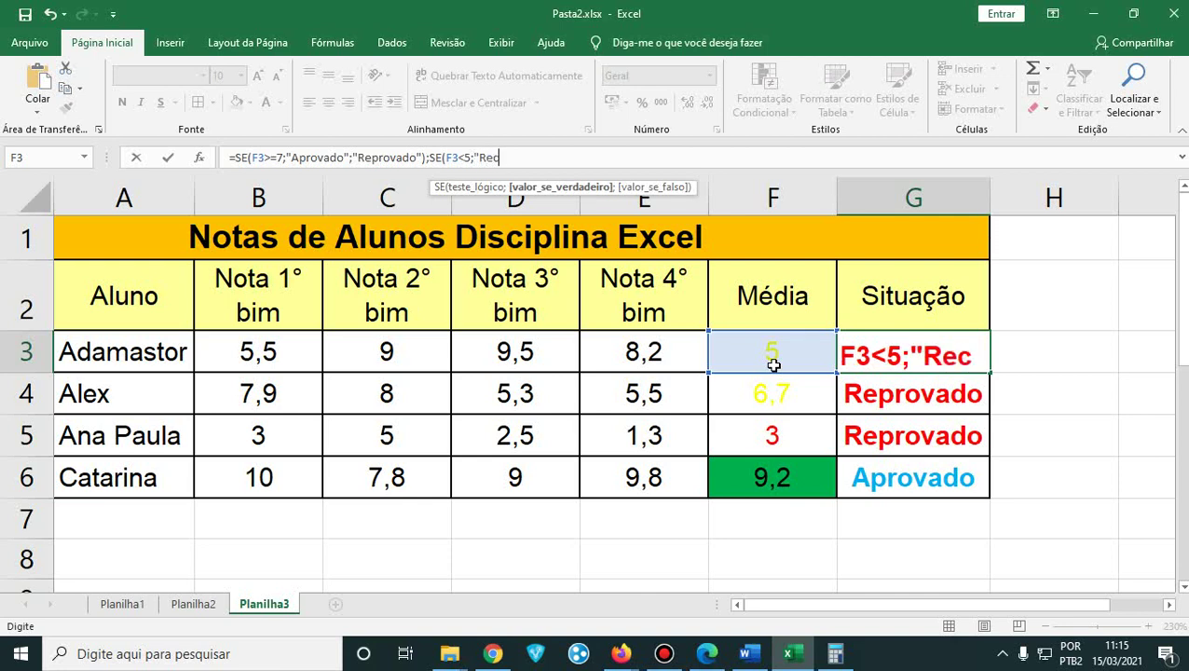
{"action": "type", "text": "upera"}
{"action": "key", "text": "BackSpace"}
{"action": "type", "text": "a"}
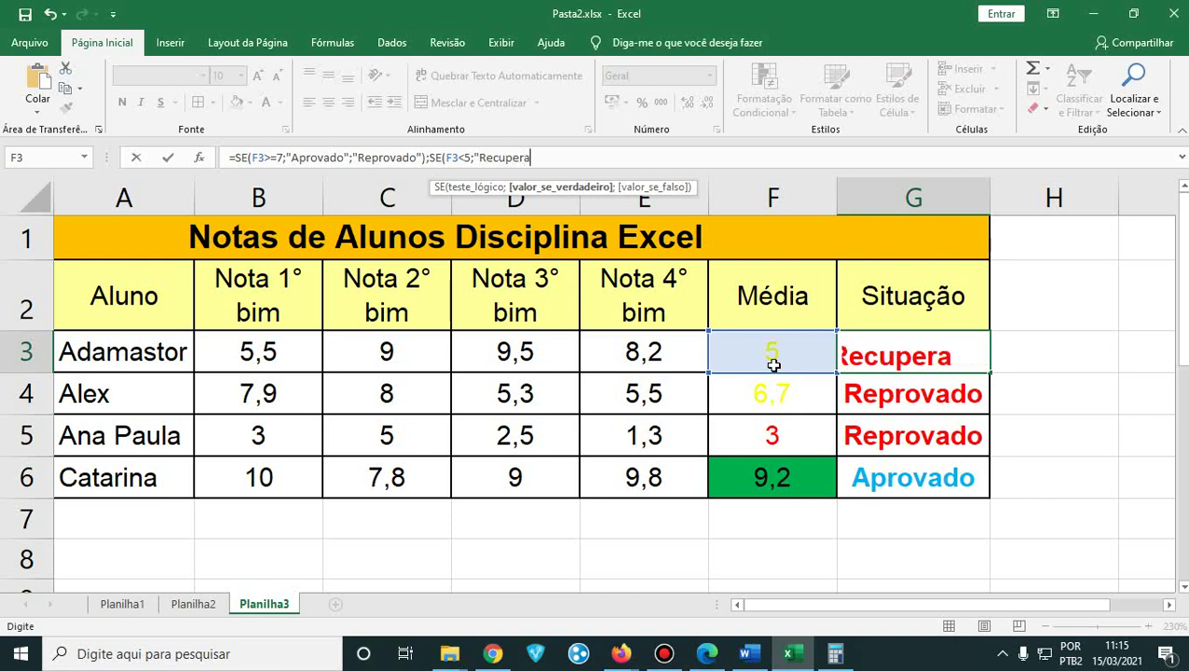
{"action": "type", "text": "ção\""}
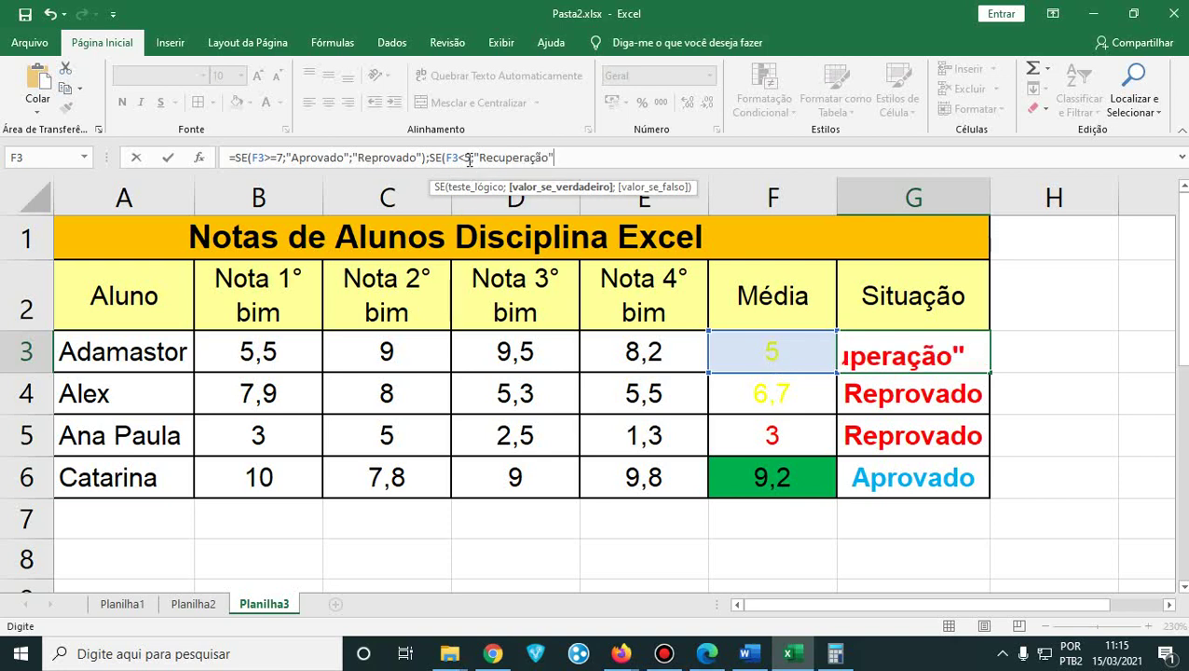
- Replace "Recuperação" with "Reprovado" as the true result of the appended SE in G3
{"action": "left_click", "coordinate": [565, 157]}
{"action": "key", "text": "BackSpace"}
{"action": "key", "text": "BackSpace"}
{"action": "key", "text": "BackSpace"}
{"action": "key", "text": "BackSpace"}
{"action": "key", "text": "BackSpace"}
{"action": "key", "text": "BackSpace"}
{"action": "key", "text": "BackSpace"}
{"action": "key", "text": "BackSpace"}
{"action": "key", "text": "BackSpace"}
{"action": "key", "text": "BackSpace"}
{"action": "key", "text": "BackSpace"}
{"action": "type", "text": "e"}
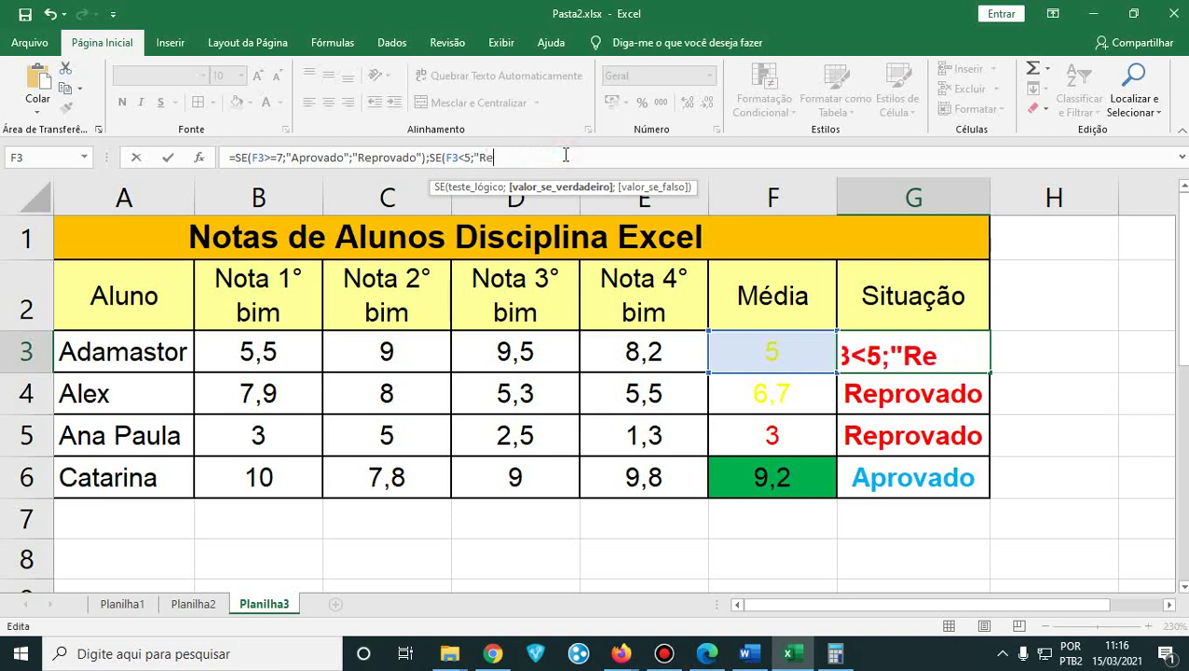
{"action": "type", "text": "provado\""}
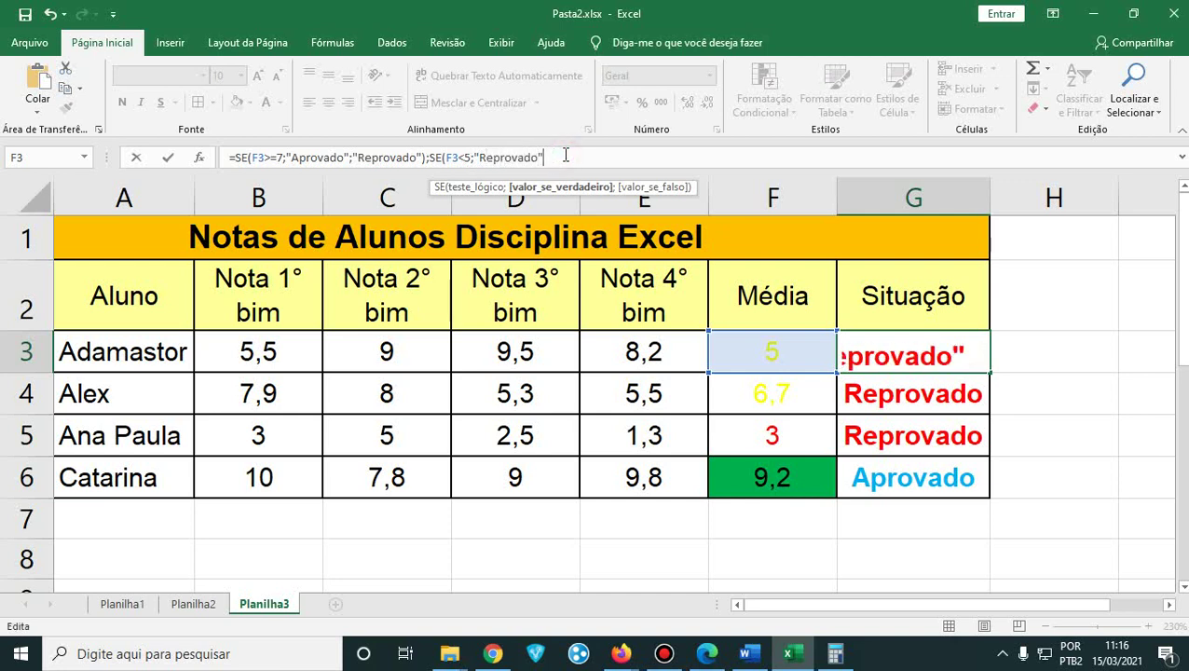
- Close the appended SE with an empty text "" as the false result and try to enter the G3 formula
{"action": "type", "text": ";"}
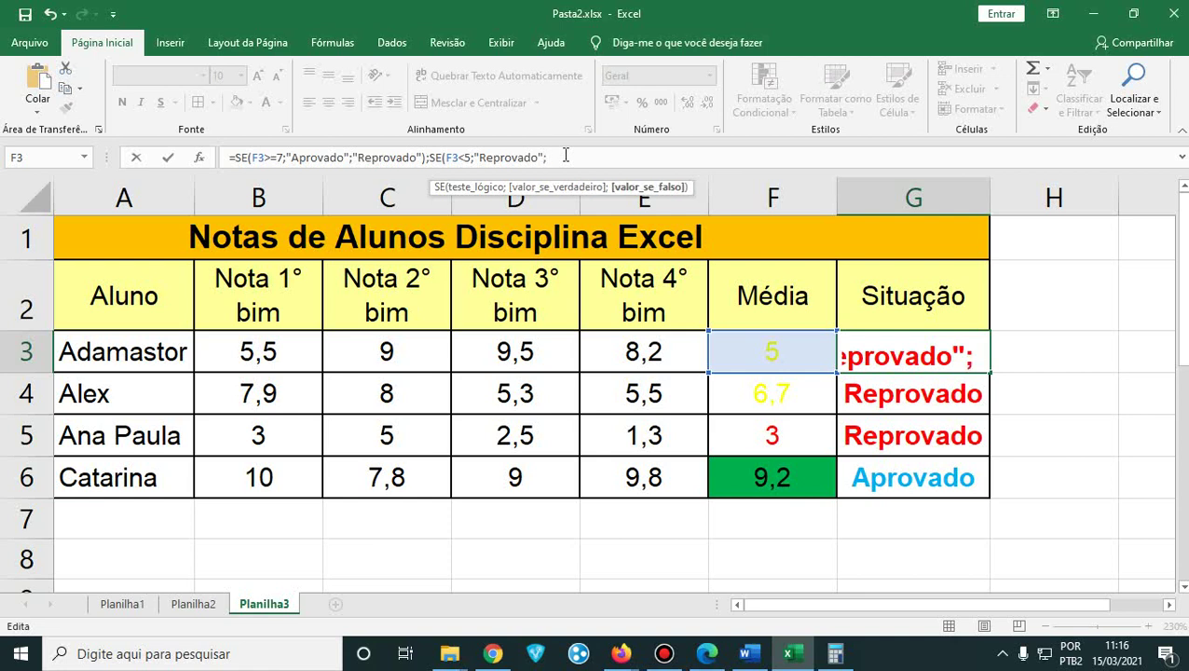
{"action": "type", "text": "\"\""}
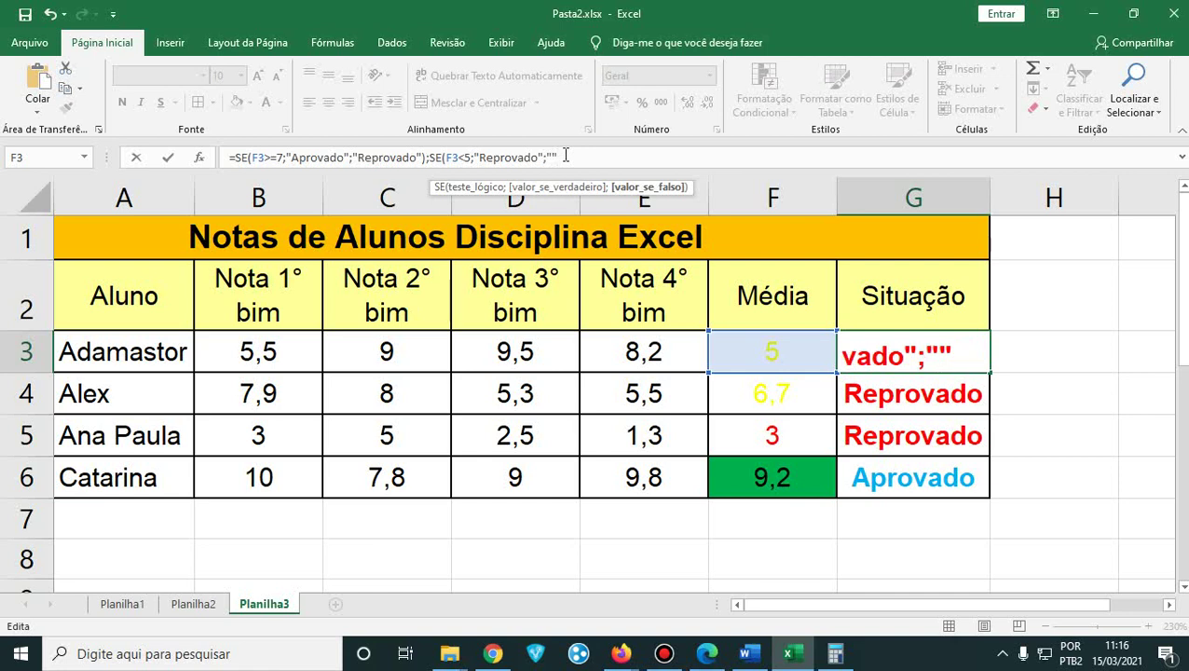
{"action": "type", "text": ")"}
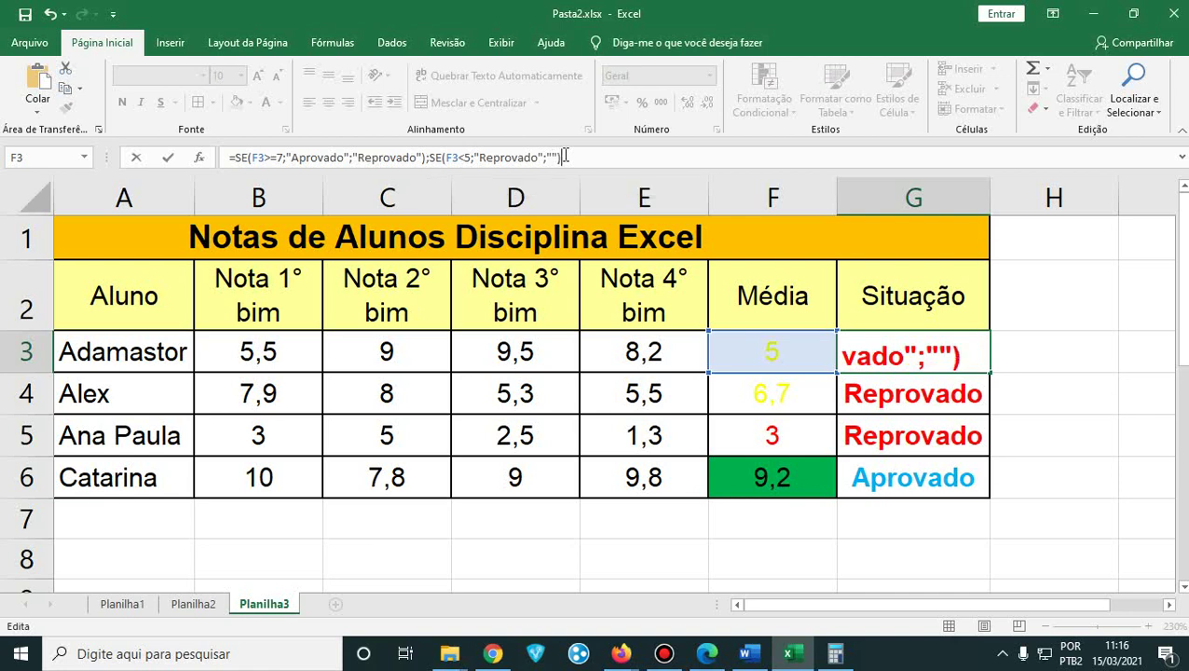
{"action": "key", "text": "Return"}
{"action": "key", "text": "Up"}
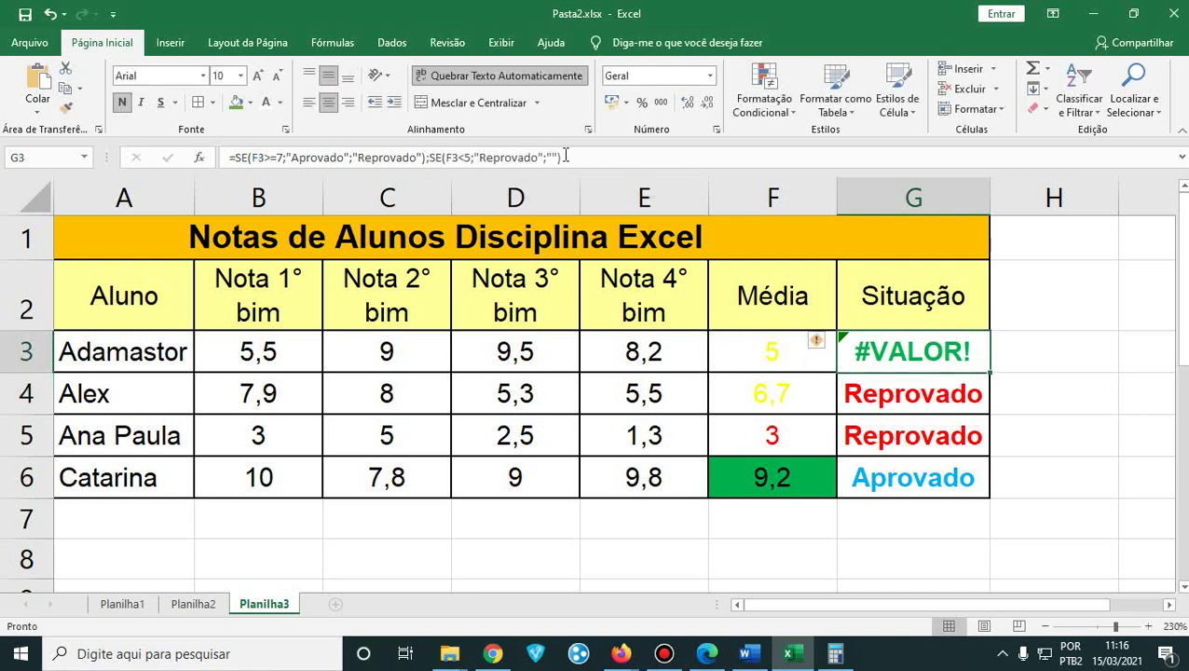
- Remove the empty false result from the appended SE and try to enter the G3 formula again
{"action": "left_click", "coordinate": [557, 158]}
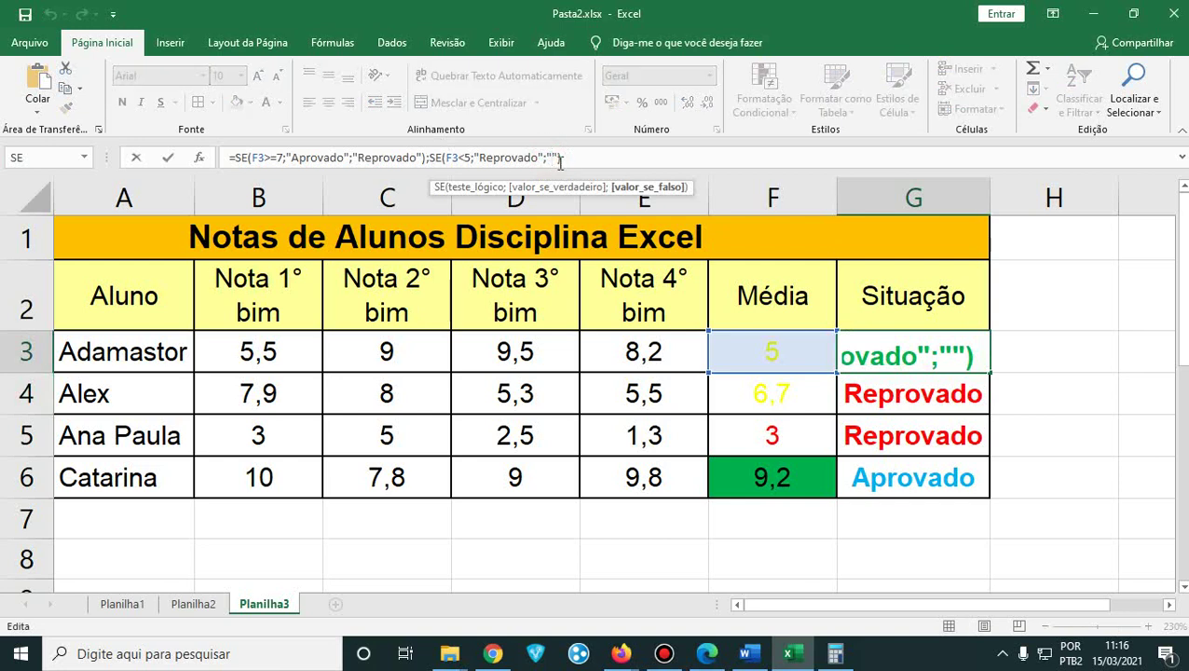
{"action": "key", "text": "BackSpace"}
{"action": "key", "text": "BackSpace"}
{"action": "key", "text": "BackSpace"}
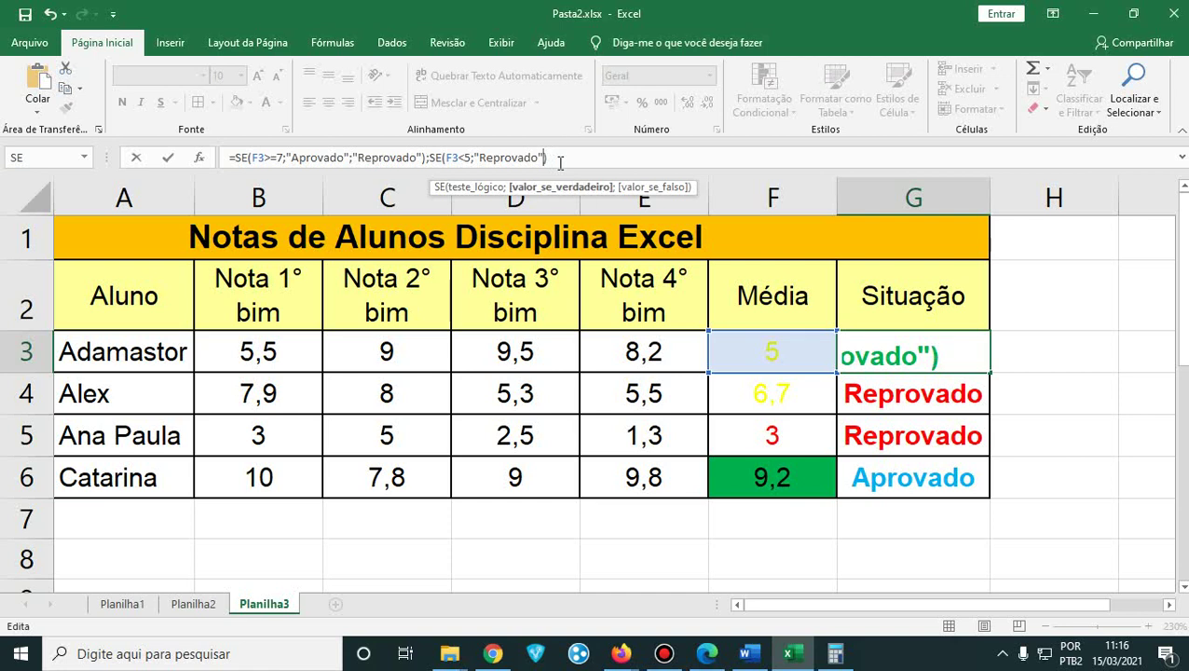
{"action": "key", "text": "Return"}
{"action": "key", "text": "Up"}
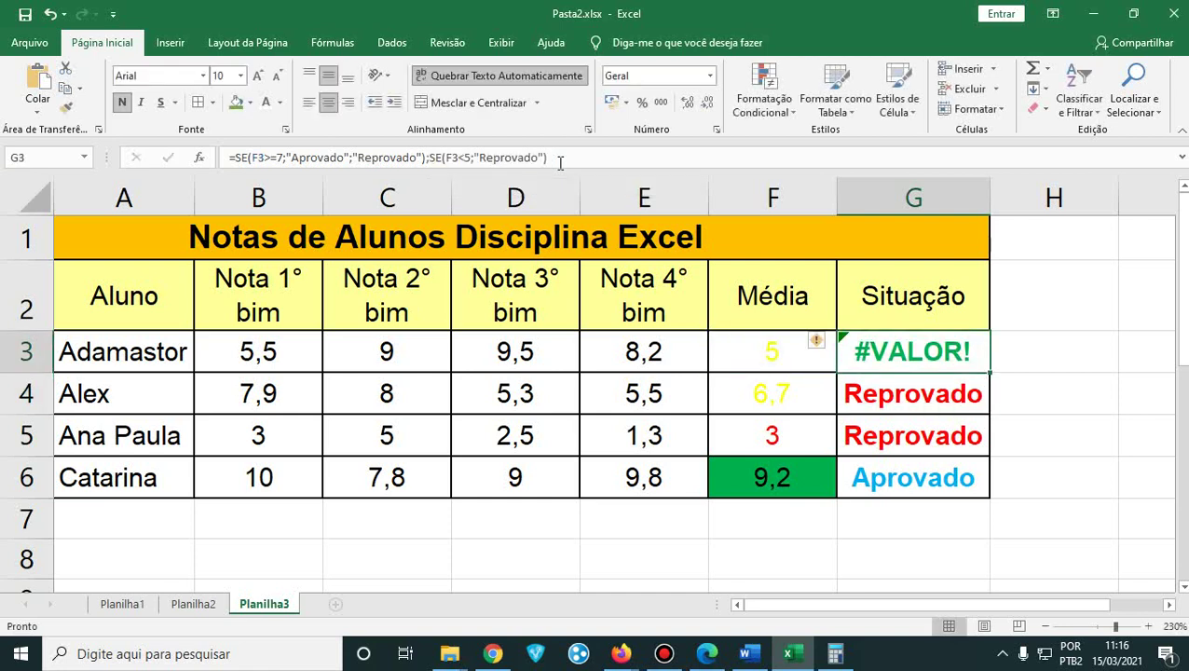
- Erase the end of the G3 formula back to =SE(F3>
{"action": "left_click", "coordinate": [279, 158]}
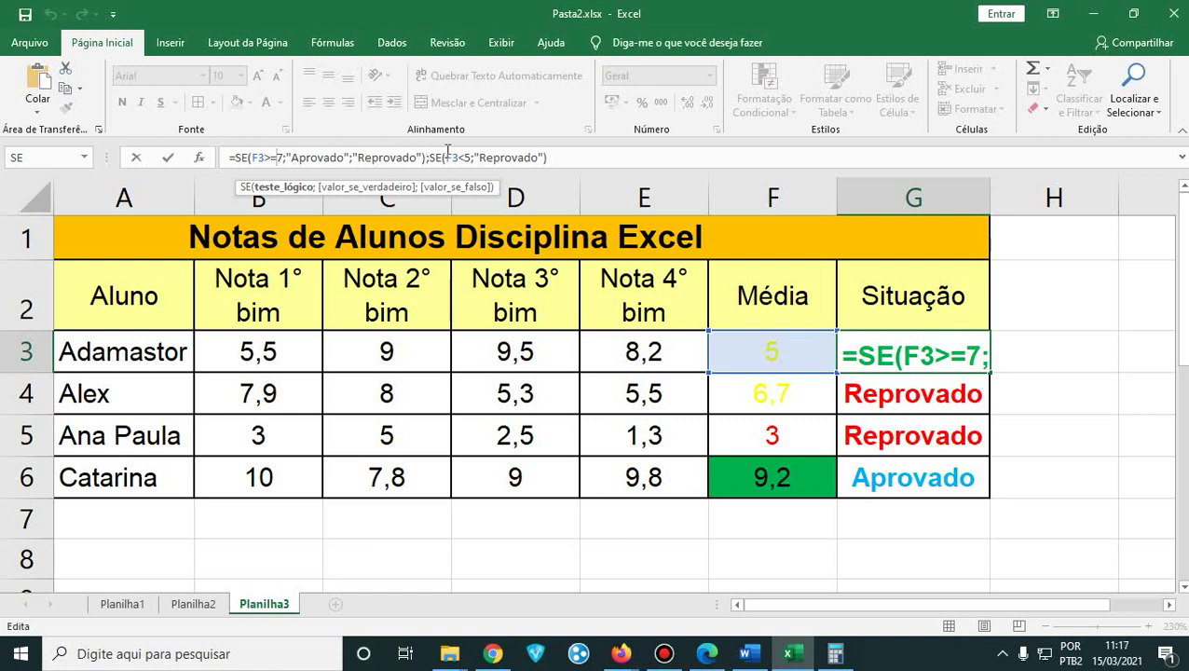
{"action": "left_click", "coordinate": [571, 159]}
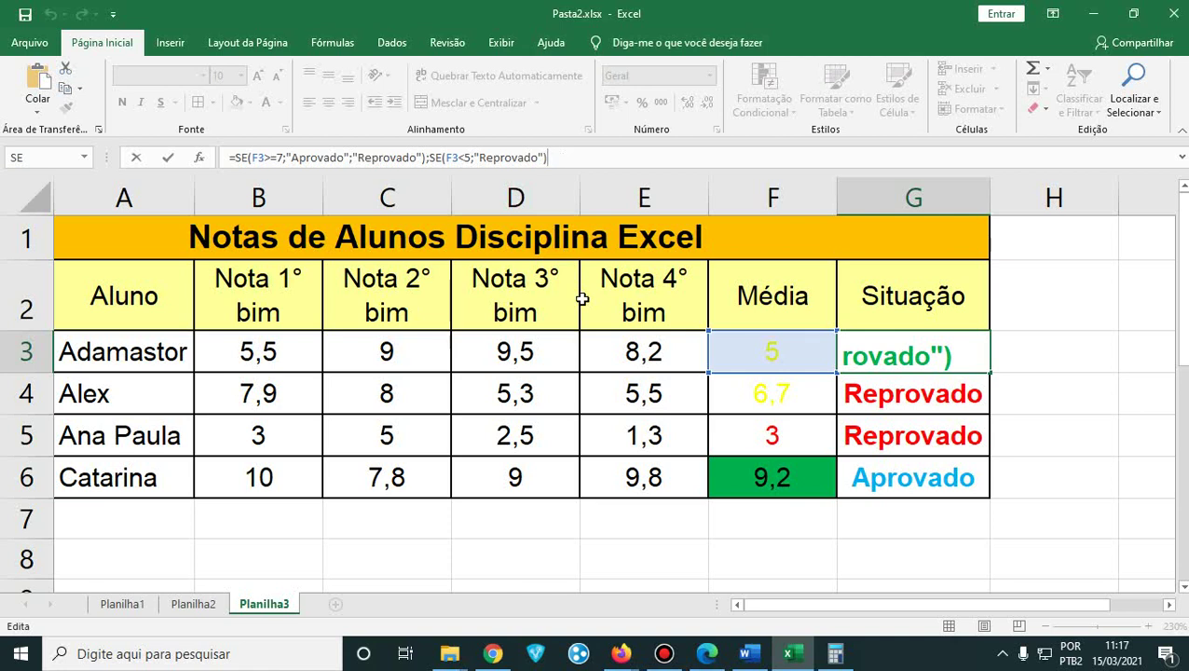
{"action": "key", "text": "BackSpace"}
{"action": "key", "text": "BackSpace"}
{"action": "key", "text": "BackSpace"}
{"action": "key", "text": "BackSpace"}
{"action": "key", "text": "BackSpace"}
{"action": "key", "text": "BackSpace"}
{"action": "key", "text": "BackSpace"}
{"action": "key", "text": "BackSpace"}
{"action": "key", "text": "BackSpace"}
{"action": "key", "text": "BackSpace"}
{"action": "key", "text": "BackSpace"}
{"action": "key", "text": "BackSpace"}
{"action": "key", "text": "BackSpace"}
{"action": "key", "text": "BackSpace"}
{"action": "key", "text": "BackSpace"}
{"action": "key", "text": "BackSpace"}
{"action": "key", "text": "BackSpace"}
{"action": "key", "text": "BackSpace"}
{"action": "key", "text": "BackSpace"}
{"action": "key", "text": "BackSpace"}
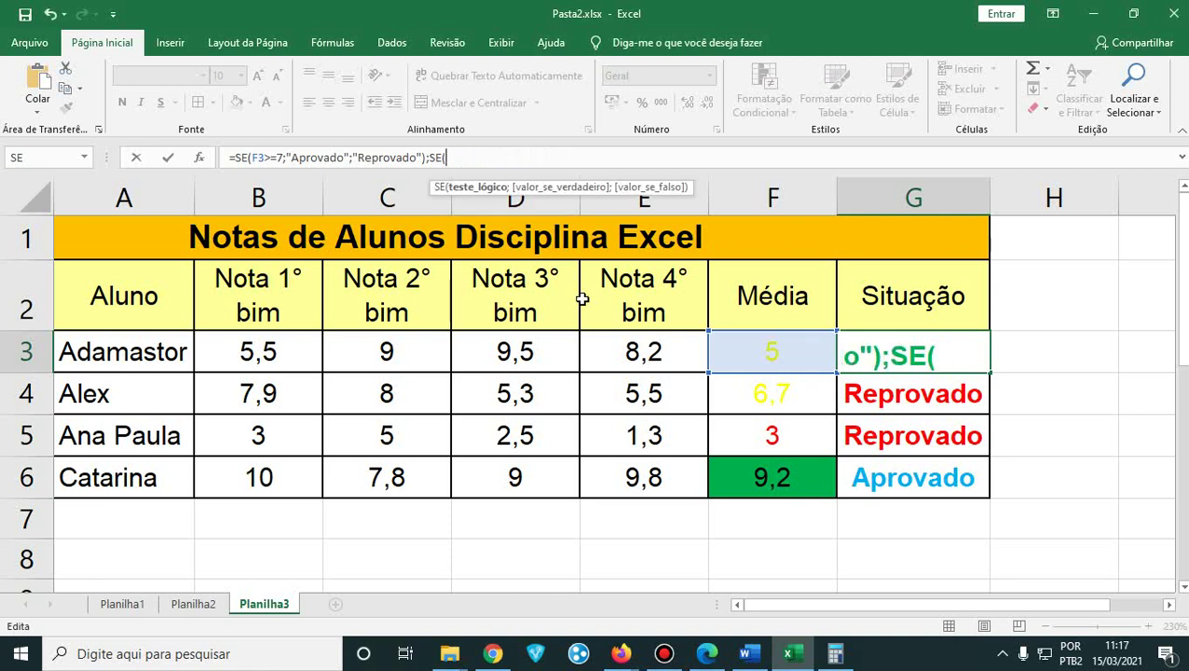
{"action": "key", "text": "BackSpace"}
{"action": "key", "text": "BackSpace"}
{"action": "key", "text": "BackSpace"}
{"action": "key", "text": "BackSpace"}
{"action": "key", "text": "BackSpace"}
{"action": "key", "text": "BackSpace"}
{"action": "key", "text": "BackSpace"}
{"action": "key", "text": "BackSpace"}
{"action": "key", "text": "BackSpace"}
{"action": "key", "text": "BackSpace"}
{"action": "key", "text": "BackSpace"}
{"action": "key", "text": "BackSpace"}
{"action": "key", "text": "BackSpace"}
{"action": "key", "text": "BackSpace"}
{"action": "key", "text": "BackSpace"}
{"action": "key", "text": "BackSpace"}
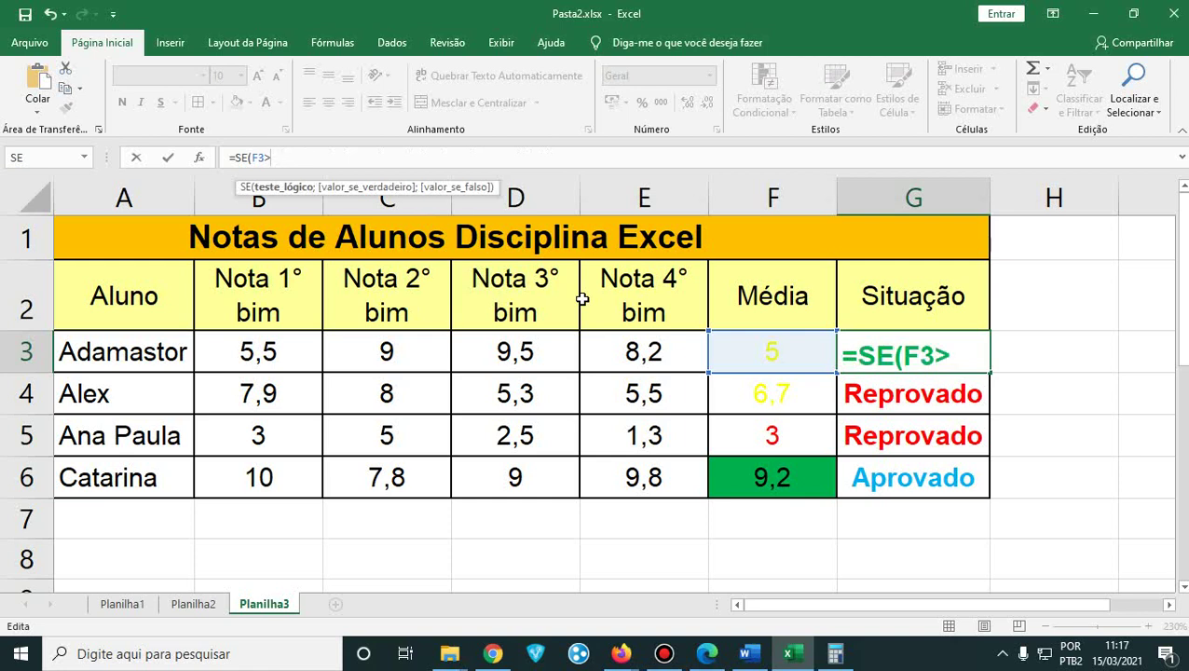
- Rebuild the G3 formula with >=7, "Aprovado" as the true result and a nested SE testing F3<5 as the false argument
{"action": "type", "text": "=7;\"Aprovado"}
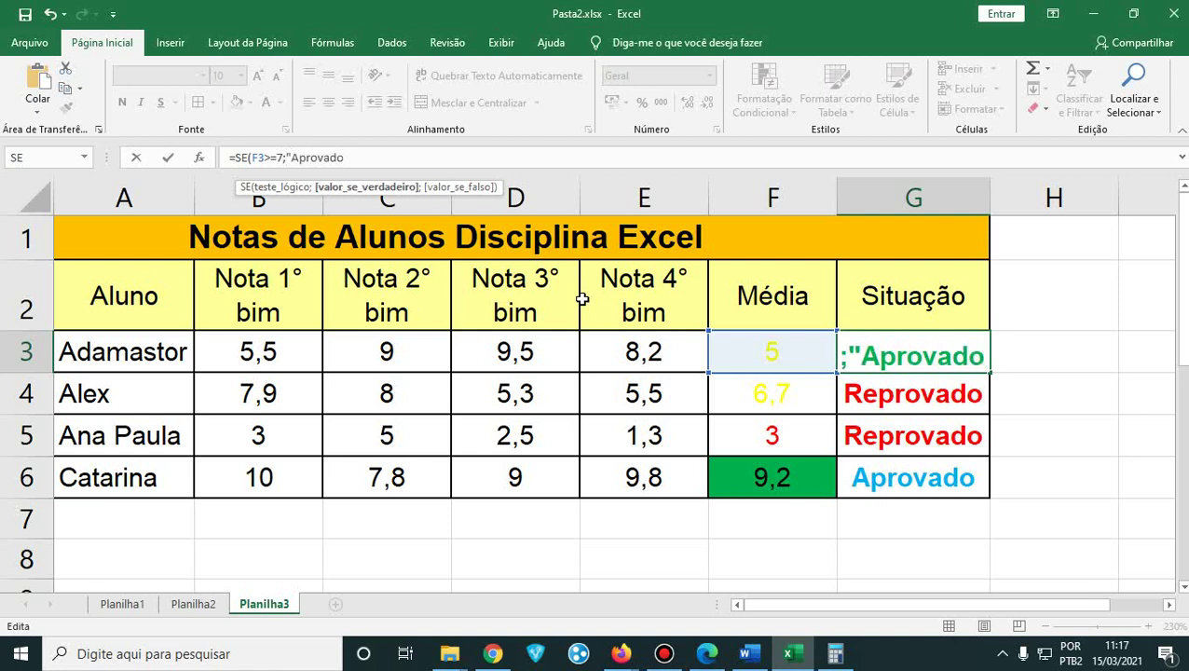
{"action": "type", "text": "\""}
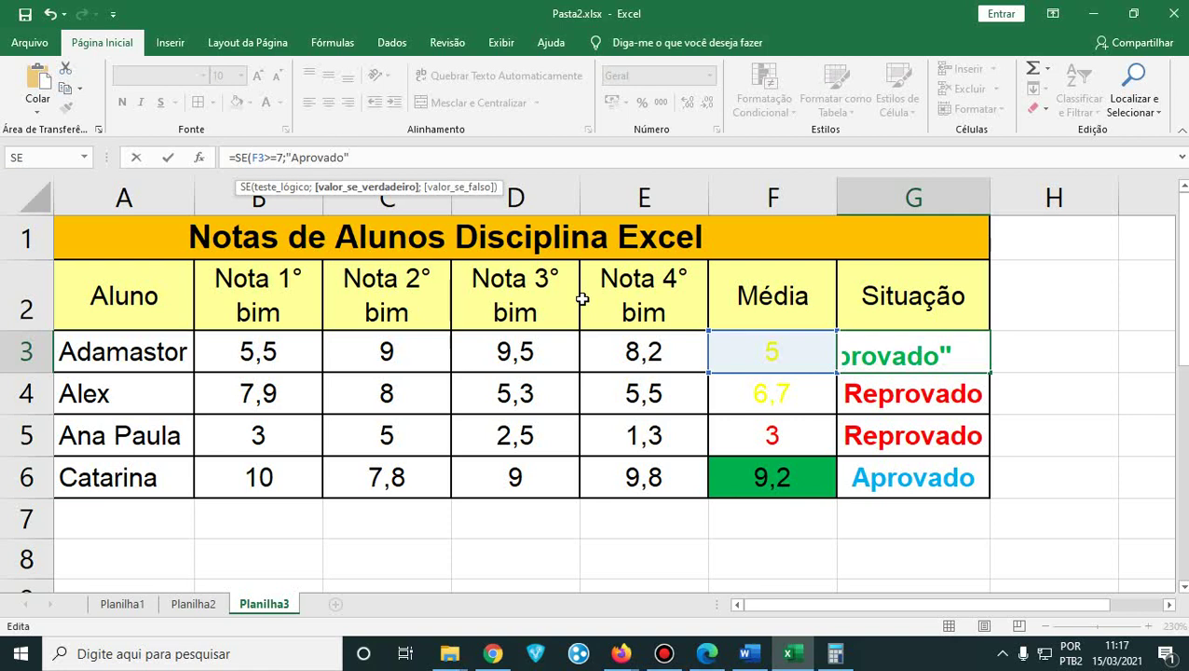
{"action": "type", "text": ";se("}
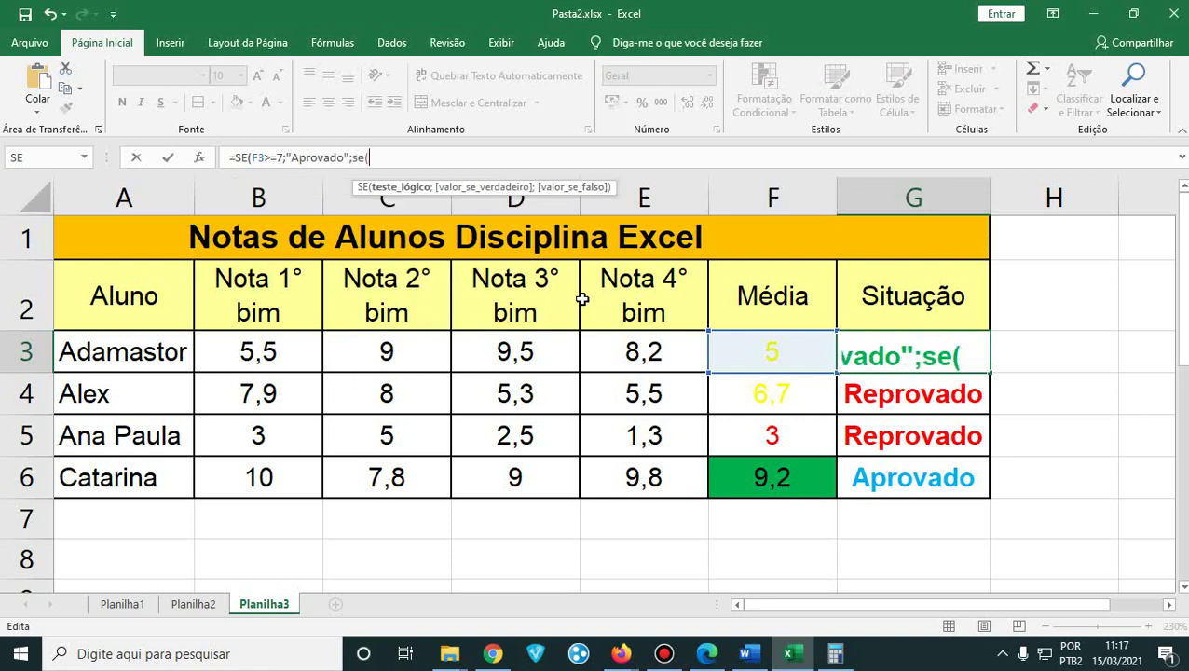
{"action": "left_click", "coordinate": [770, 355]}
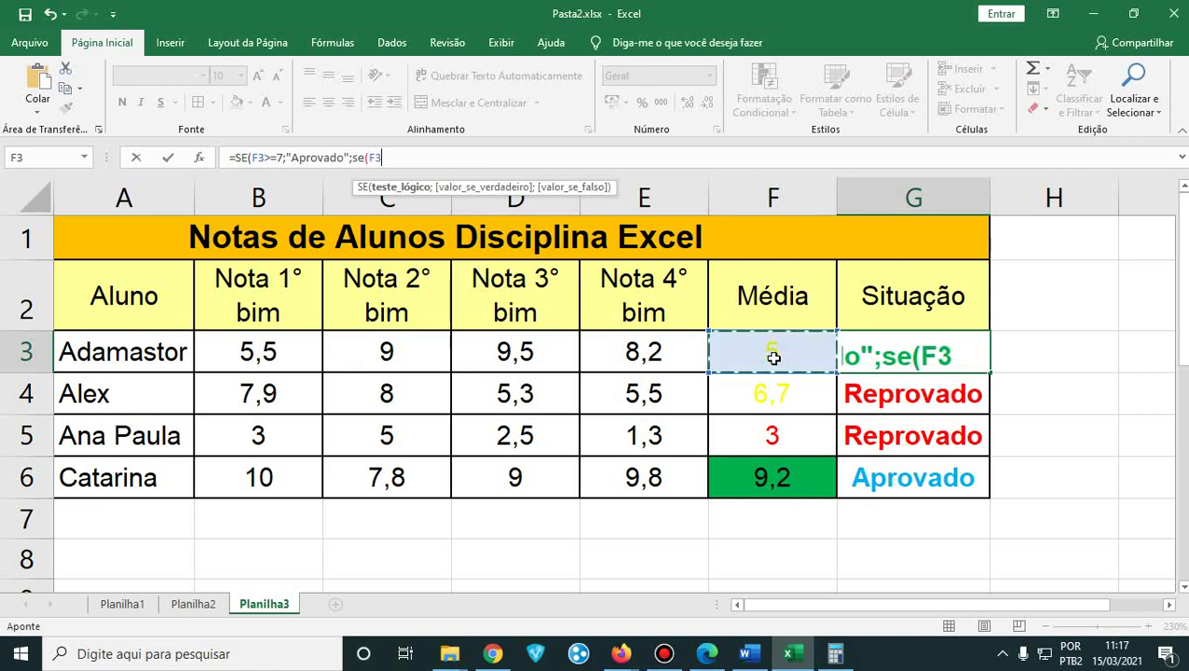
{"action": "type", "text": "<5"}
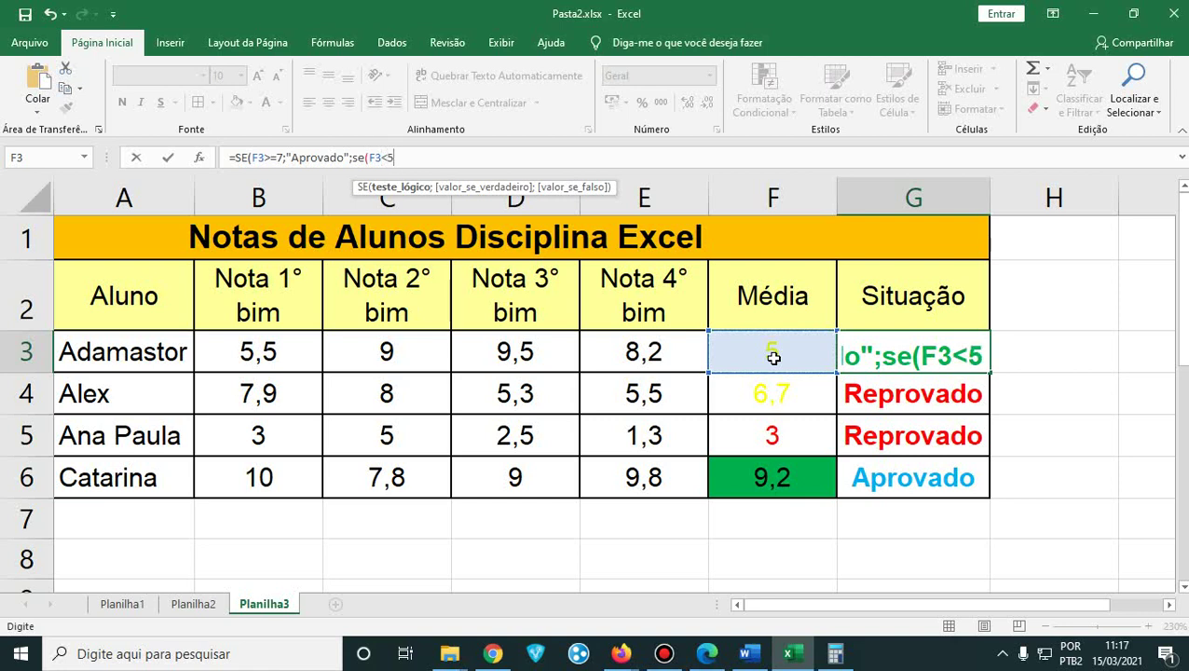
- Add Reprovado without quotation marks as the nested SE's true result and try to enter the G3 formula
{"action": "type", "text": ";"}
{"action": "type", "text": "Recuperação"}
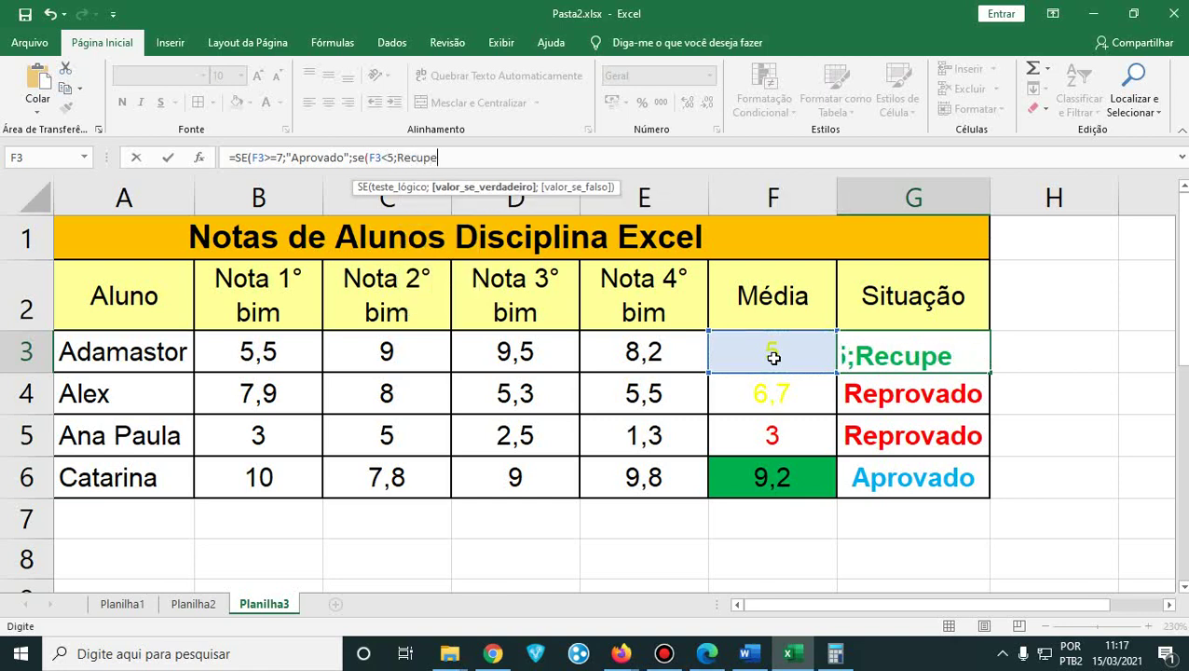
{"action": "key", "text": "BackSpace"}
{"action": "key", "text": "BackSpace"}
{"action": "key", "text": "BackSpace"}
{"action": "key", "text": "BackSpace"}
{"action": "key", "text": "BackSpace"}
{"action": "key", "text": "BackSpace"}
{"action": "key", "text": "BackSpace"}
{"action": "key", "text": "BackSpace"}
{"action": "key", "text": "BackSpace"}
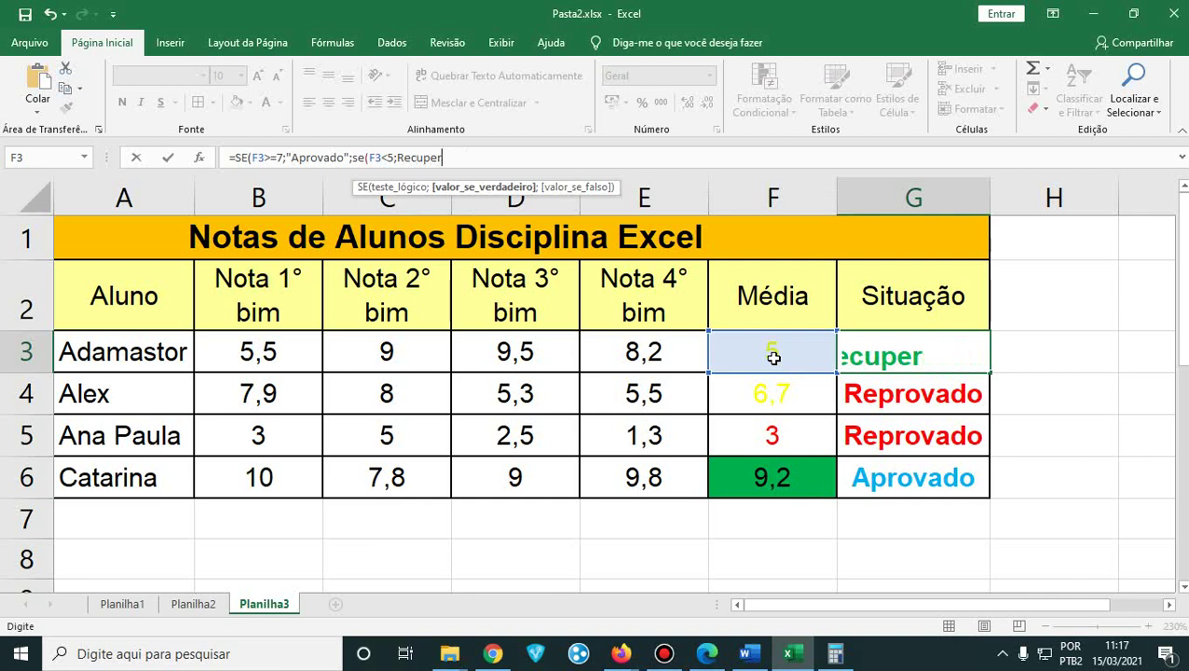
{"action": "type", "text": "provado"}
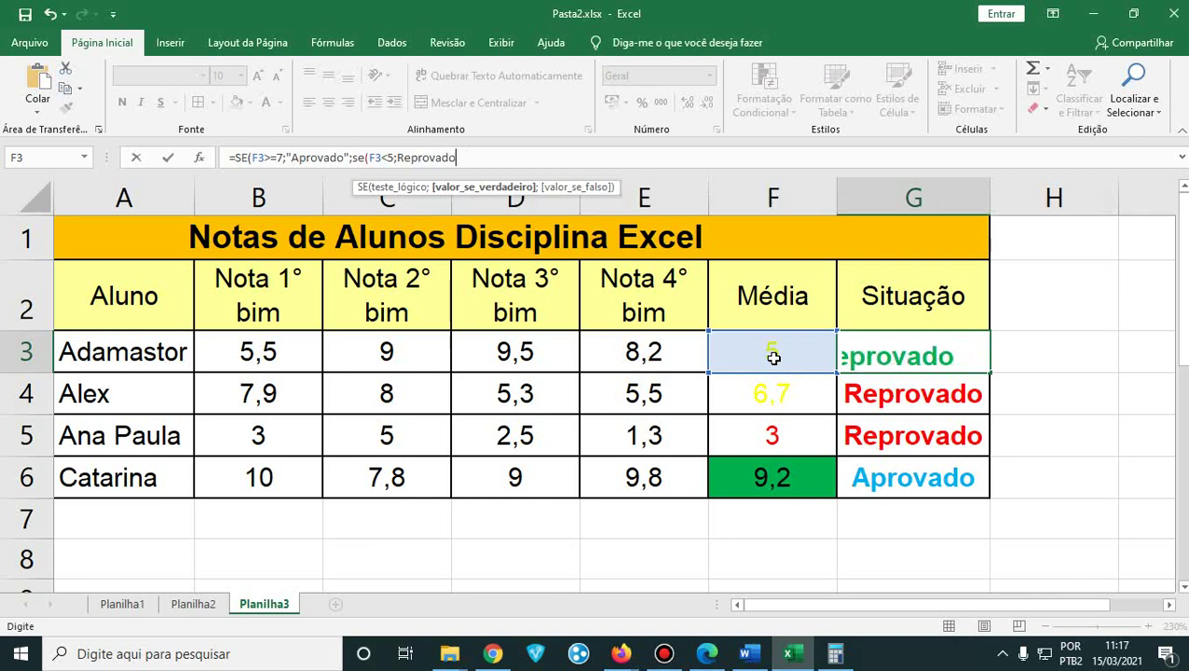
{"action": "key", "text": "Return"}
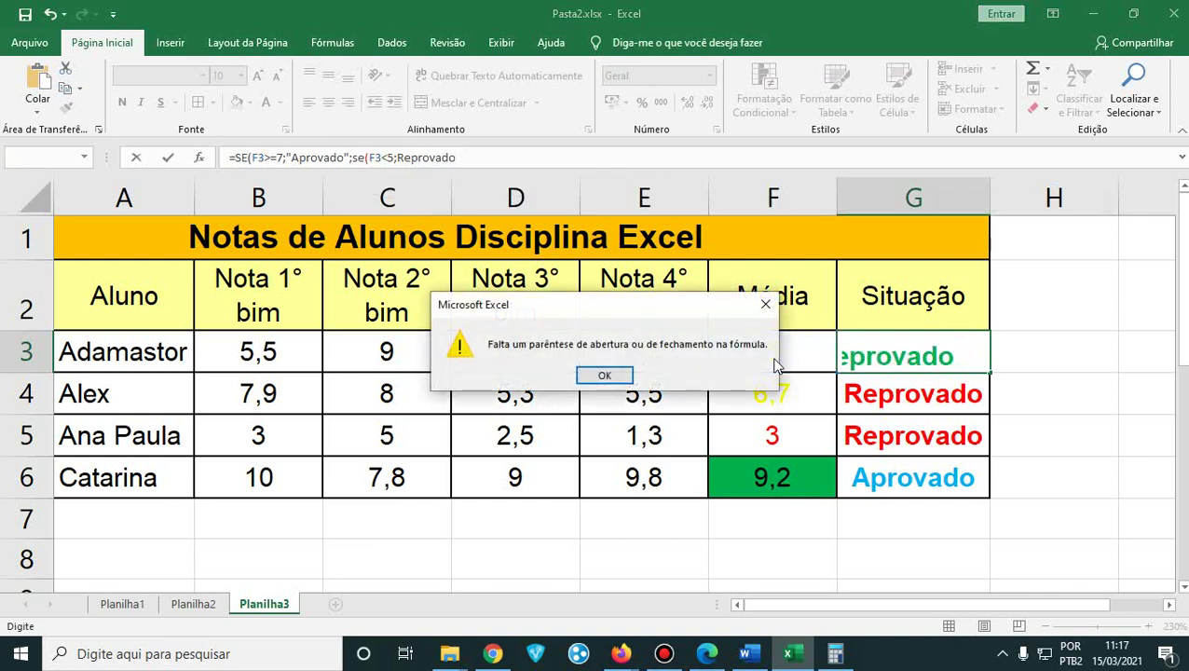
{"action": "key", "text": "Return"}
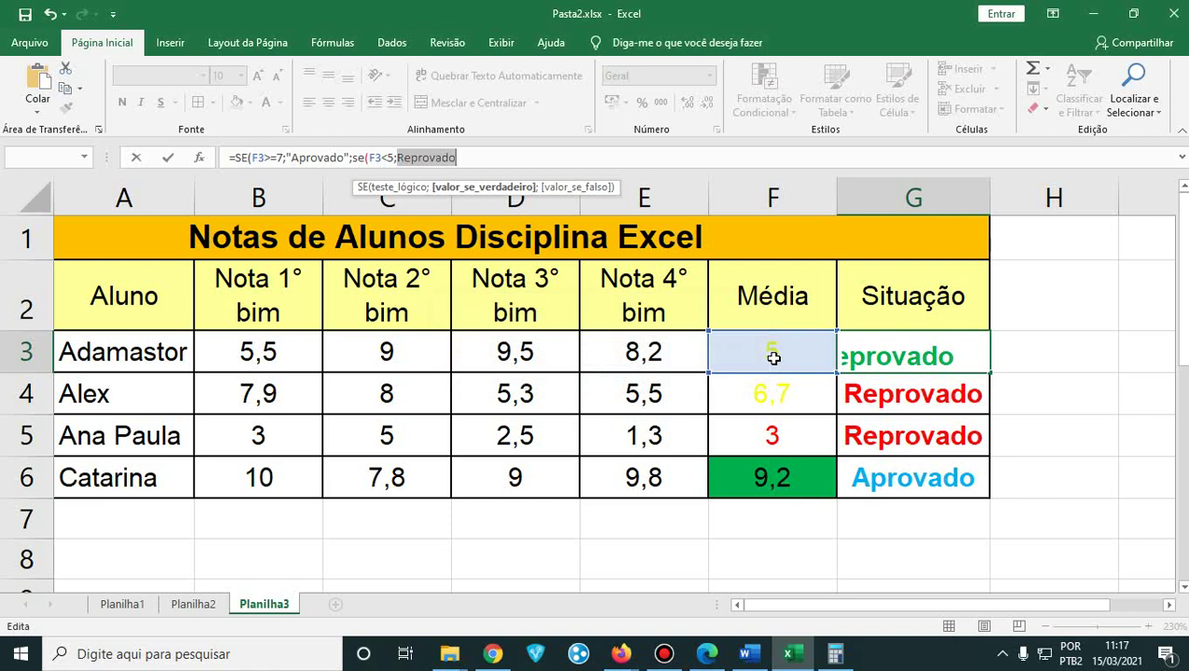
- Enclose Reprovado in quotation marks in G3, add "Recuperação" as the nested SE's false result, close both functions and enter the formula
{"action": "left_click", "coordinate": [397, 158]}
{"action": "type", "text": "\""}
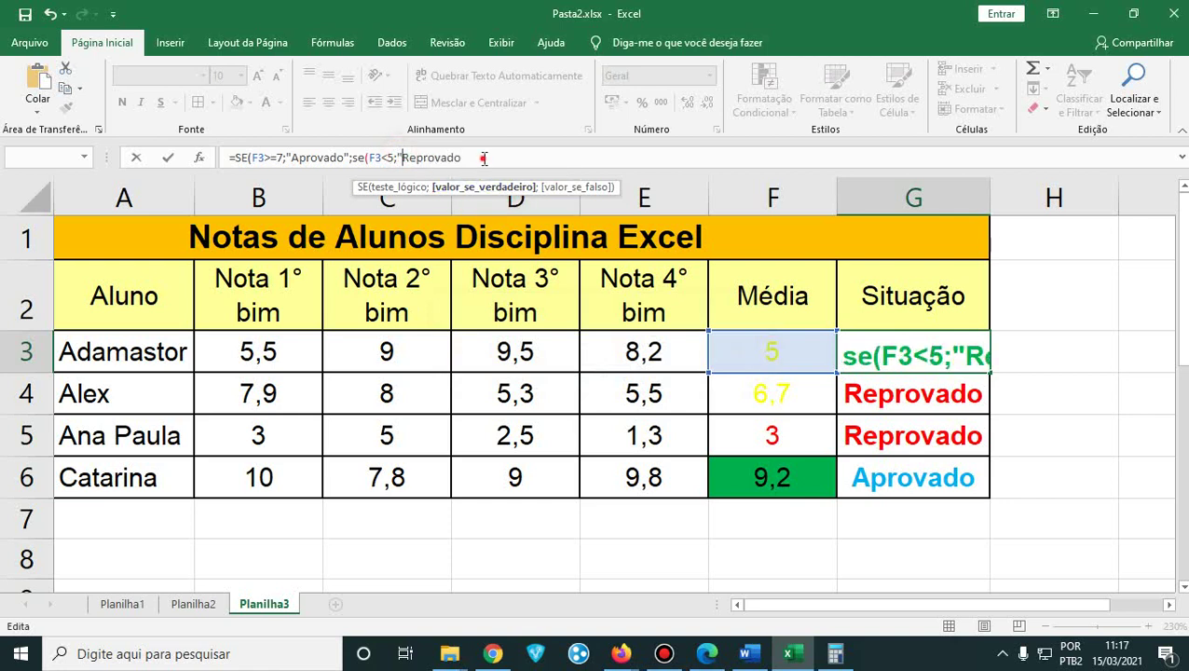
{"action": "left_click", "coordinate": [485, 159]}
{"action": "type", "text": "\""}
{"action": "type", "text": ";\""}
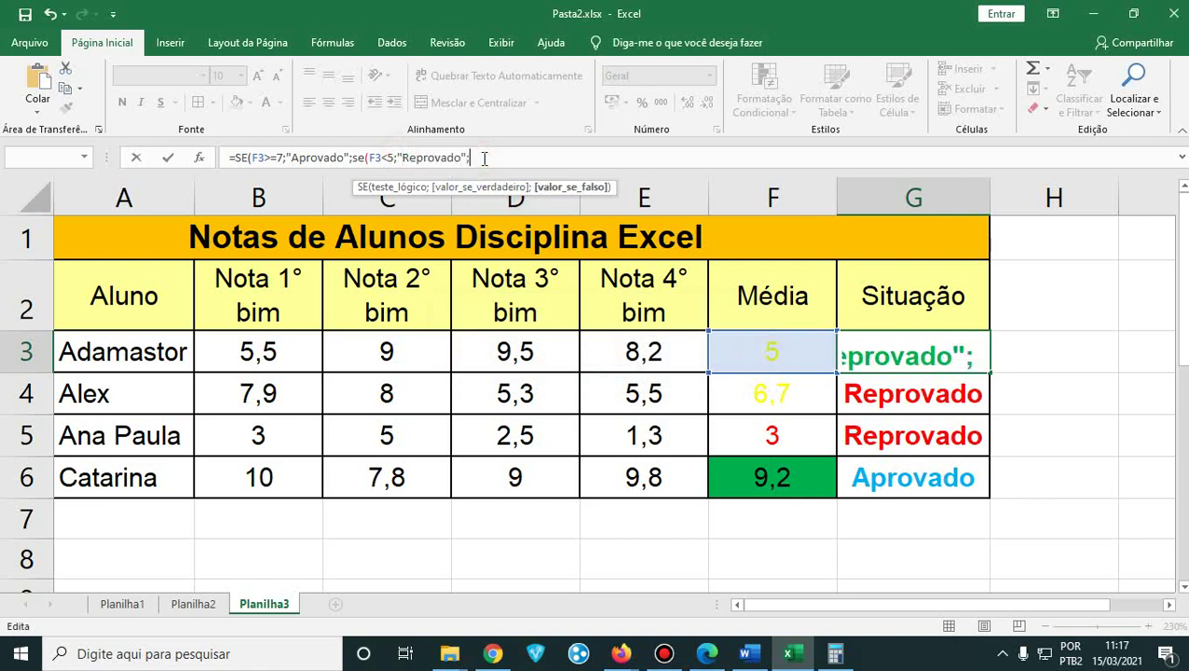
{"action": "type", "text": "Recuperação"}
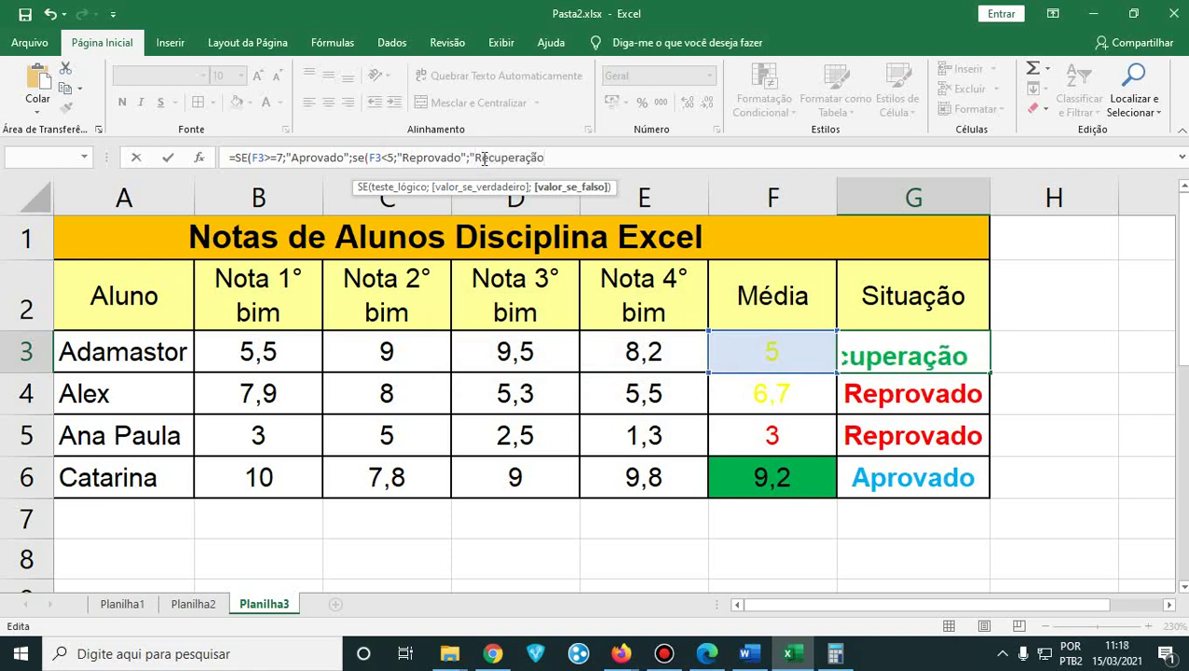
{"action": "type", "text": "\")"}
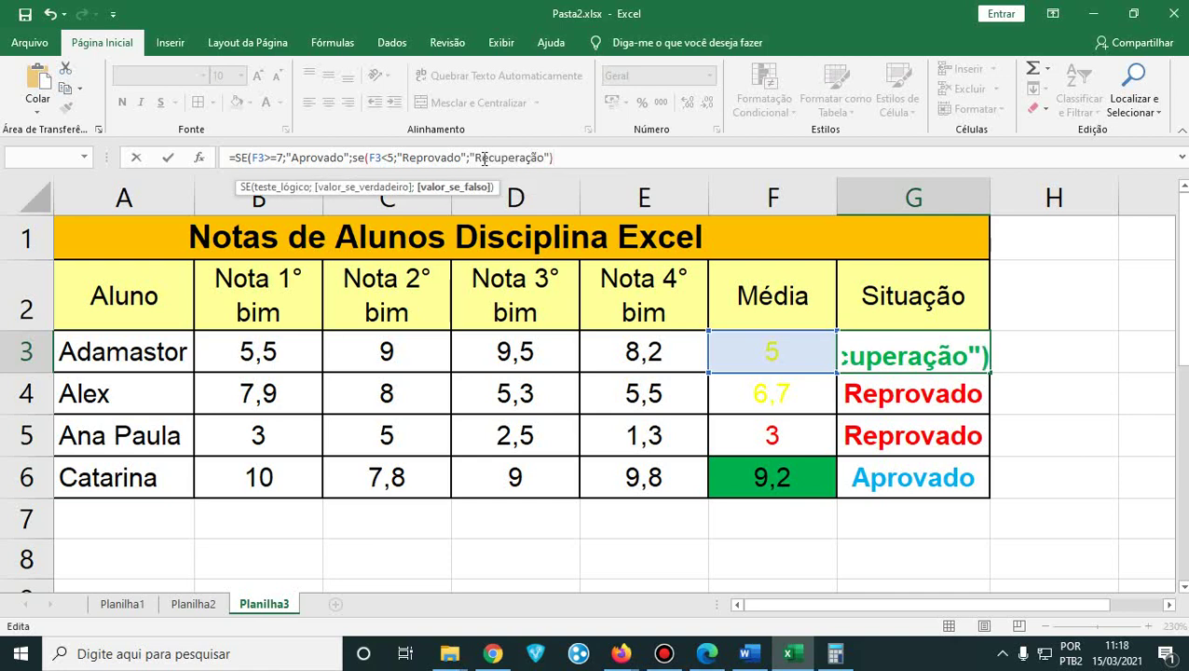
{"action": "type", "text": ")"}
{"action": "key", "text": "Return"}
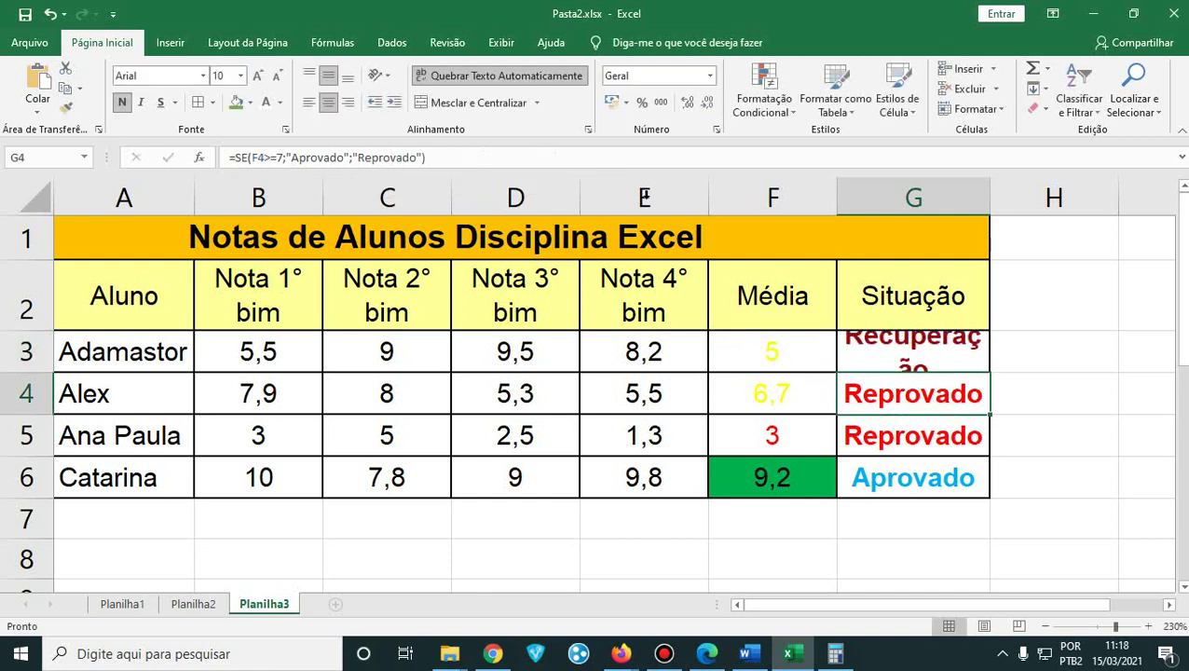
- Fit the Situação column's width to its contents and review the outer SE part of the G3 formula
{"action": "left_click", "coordinate": [986, 199]}
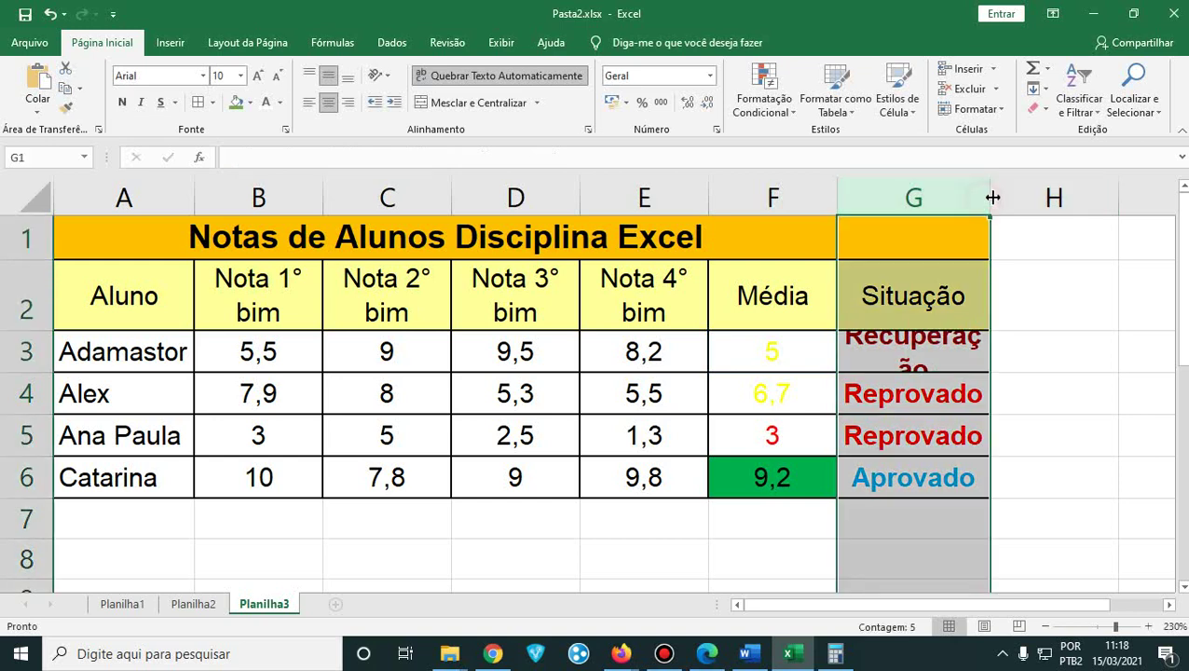
{"action": "double_click", "coordinate": [991, 197]}
{"action": "left_click", "coordinate": [944, 370]}
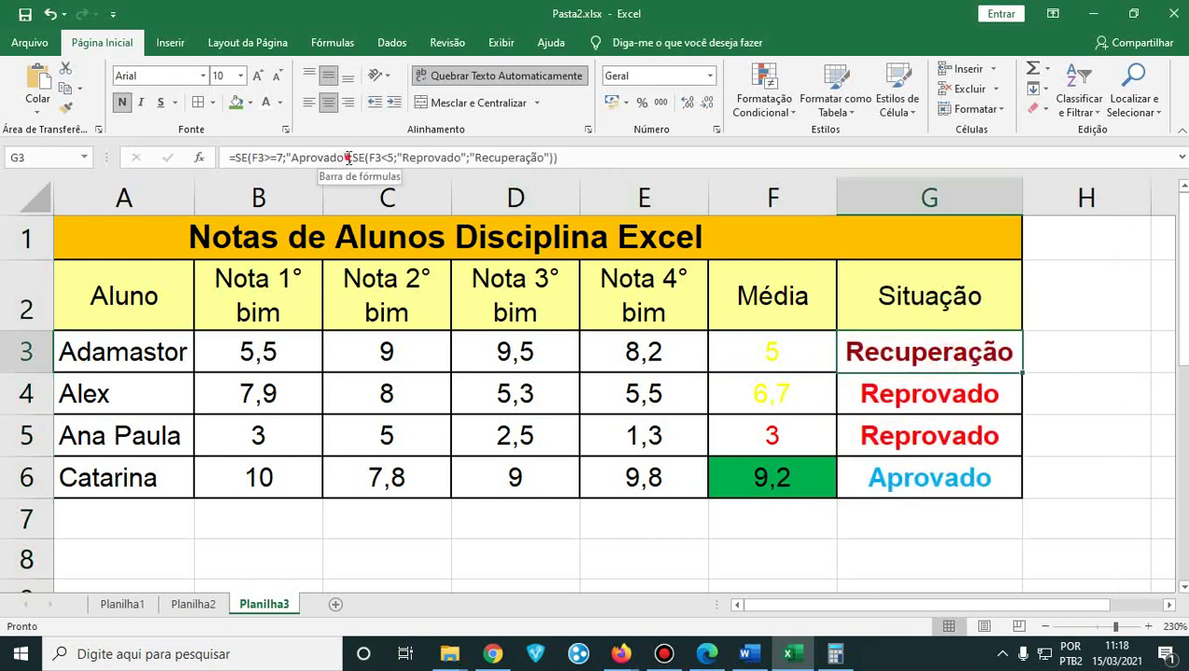
{"action": "left_click_drag", "start_coordinate": [349, 159], "coordinate": [198, 154]}
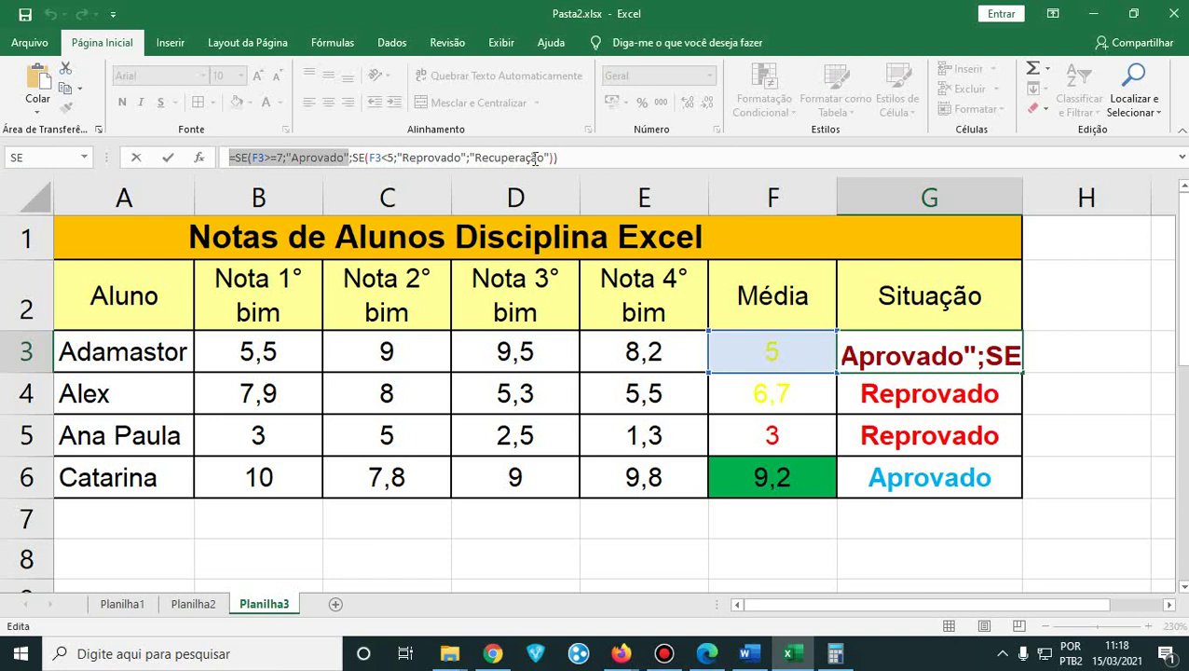
{"action": "key", "text": "Return"}
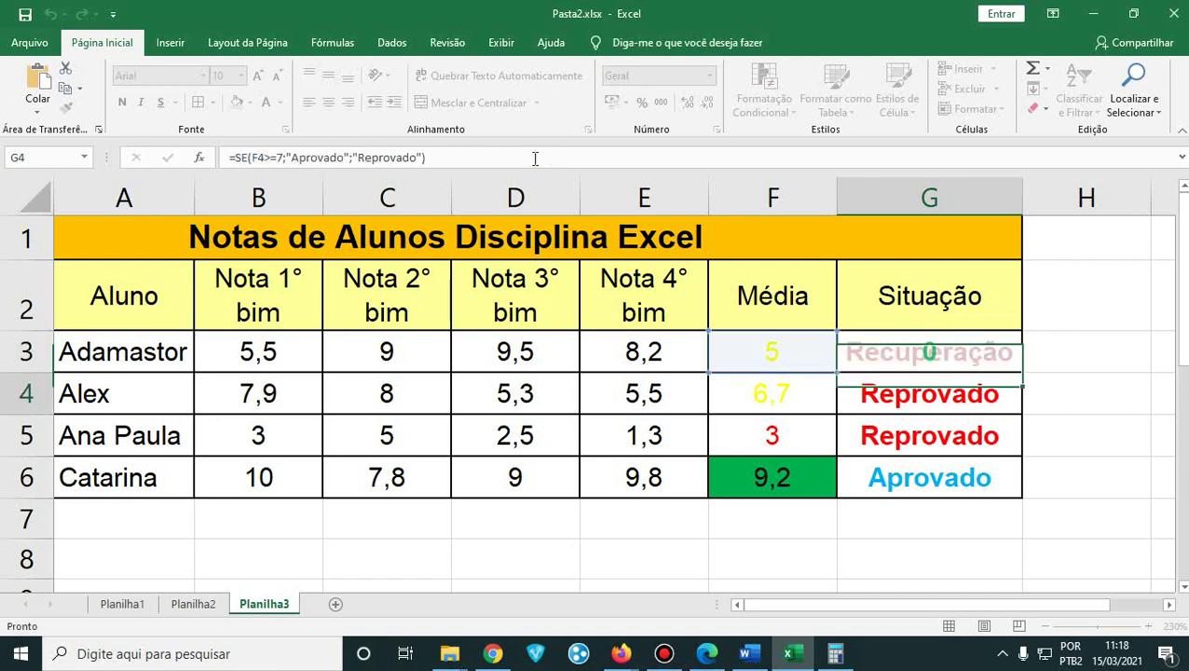
- Test the G3 formula by setting the Média in F3 first to 4 and finally to 8
{"action": "left_click", "coordinate": [807, 353]}
{"action": "type", "text": "4"}
{"action": "key", "text": "Return"}
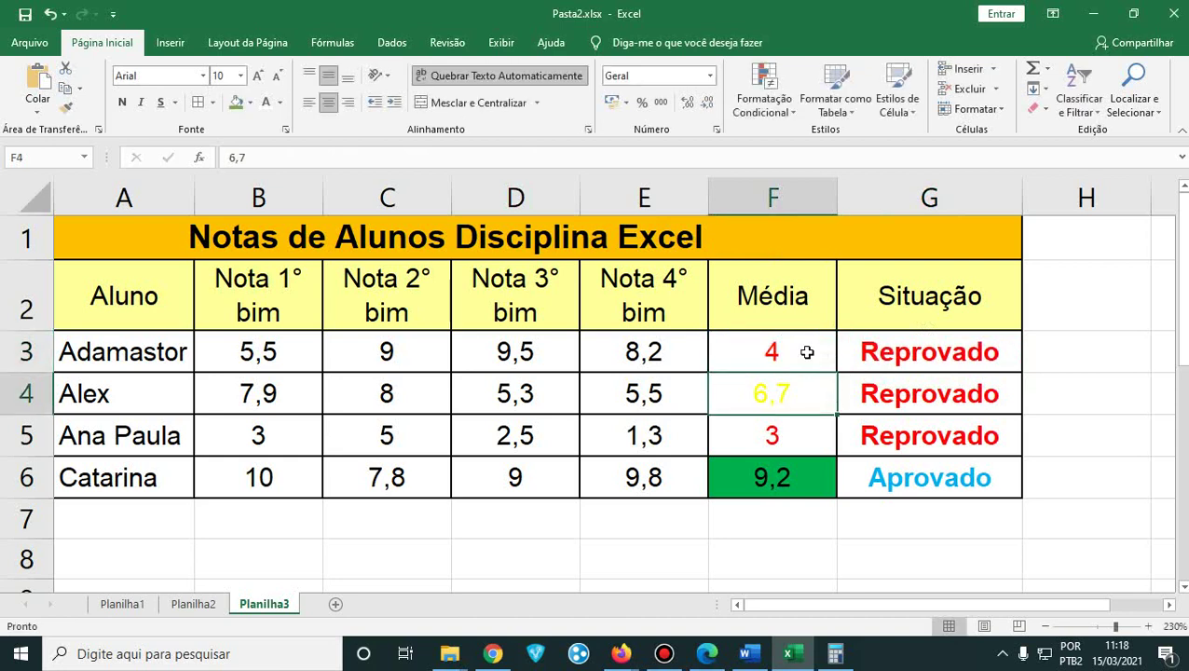
{"action": "left_click", "coordinate": [807, 352]}
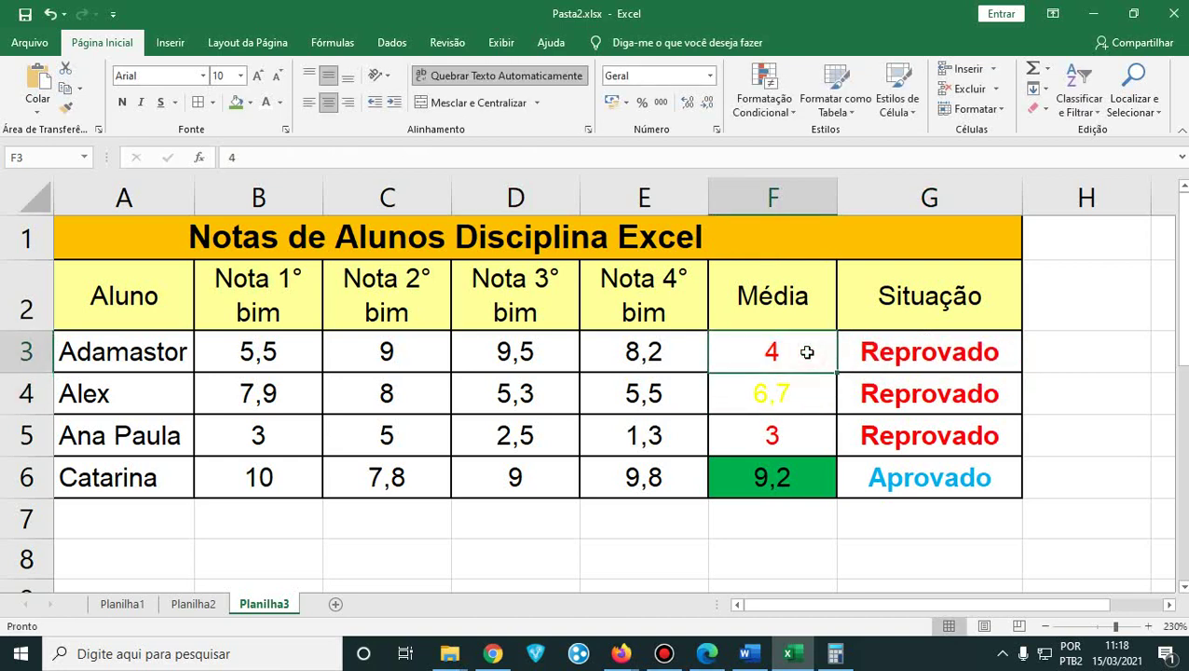
{"action": "type", "text": "8"}
{"action": "key", "text": "Return"}
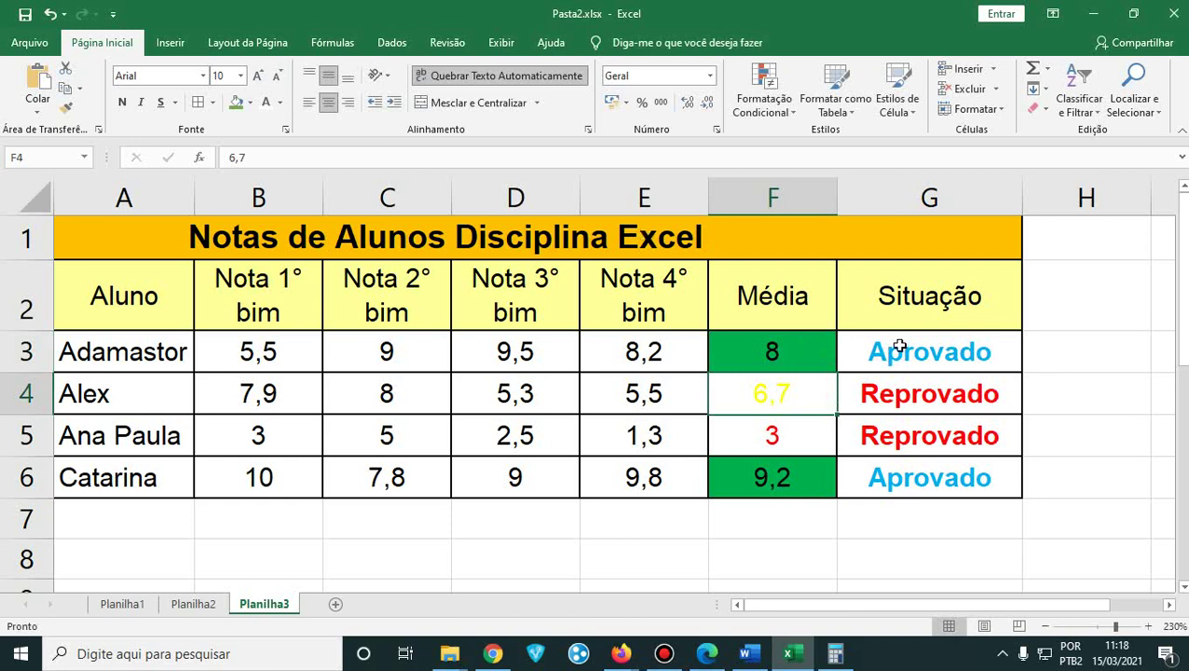
- Copy the complete G3 formula, send it to everyone in the Google Meet chat and switch back to the Excel worksheet
{"action": "left_click", "coordinate": [923, 352]}
{"action": "left_click_drag", "start_coordinate": [567, 157], "coordinate": [179, 161]}
{"action": "key", "text": "ctrl+c"}
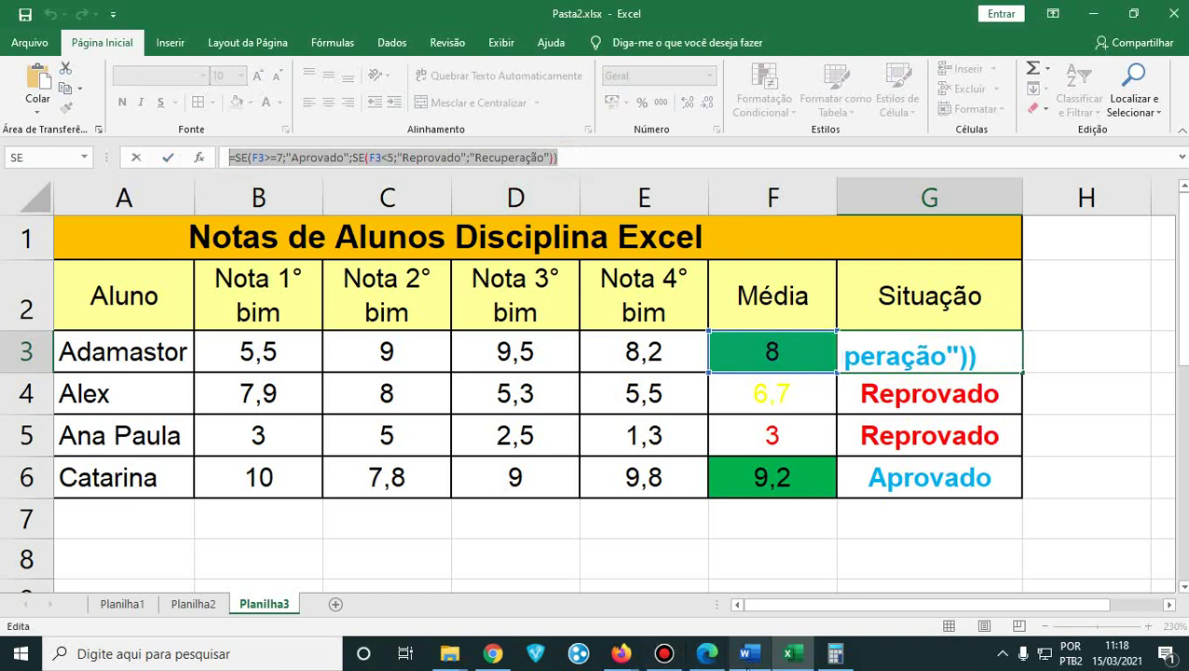
{"action": "left_click", "coordinate": [617, 655]}
{"action": "left_click", "coordinate": [522, 561]}
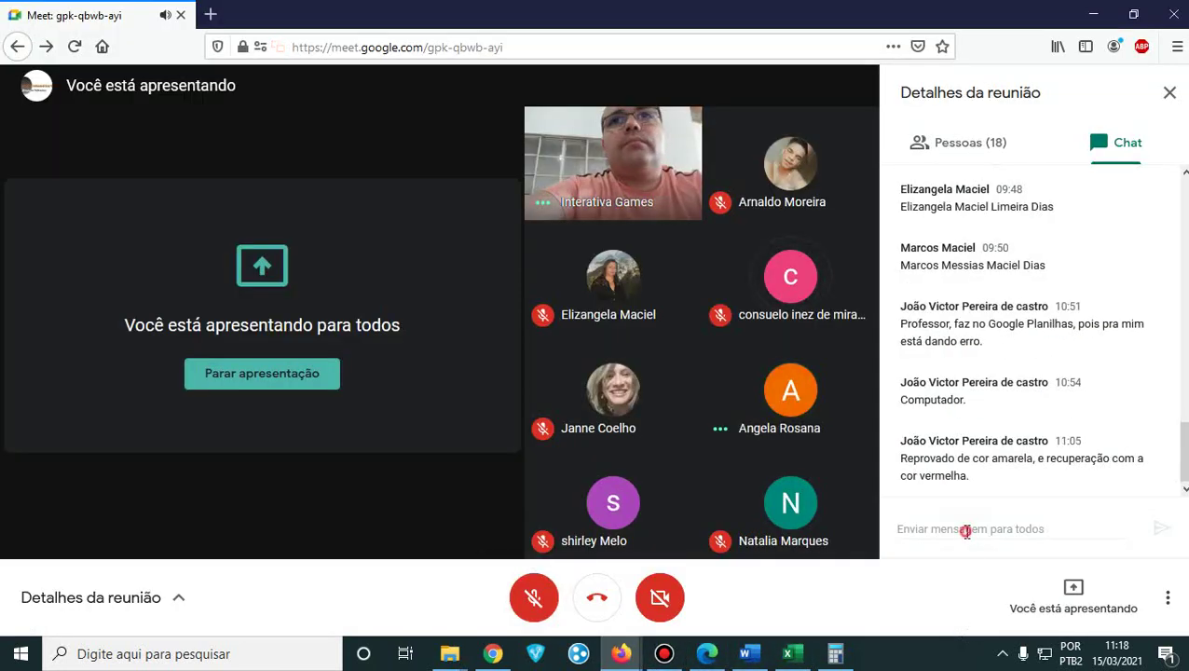
{"action": "left_click", "coordinate": [965, 529]}
{"action": "key", "text": "ctrl+v"}
{"action": "key", "text": "Return"}
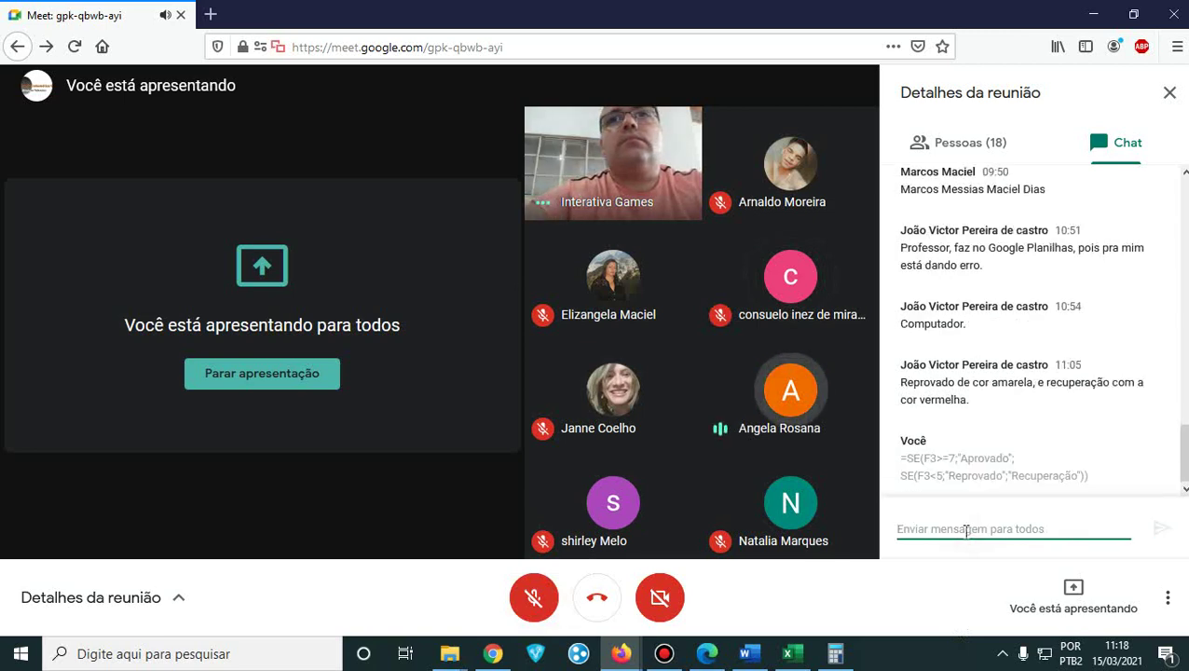
{"action": "left_click", "coordinate": [790, 653]}
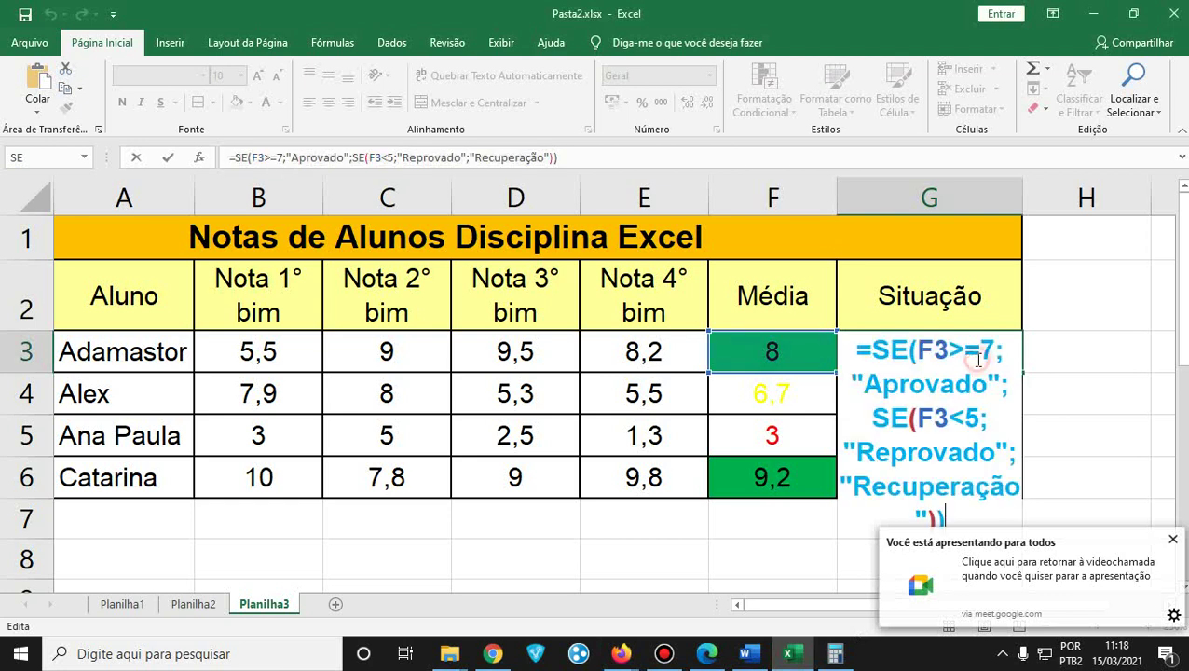
{"action": "left_click", "coordinate": [1100, 376]}
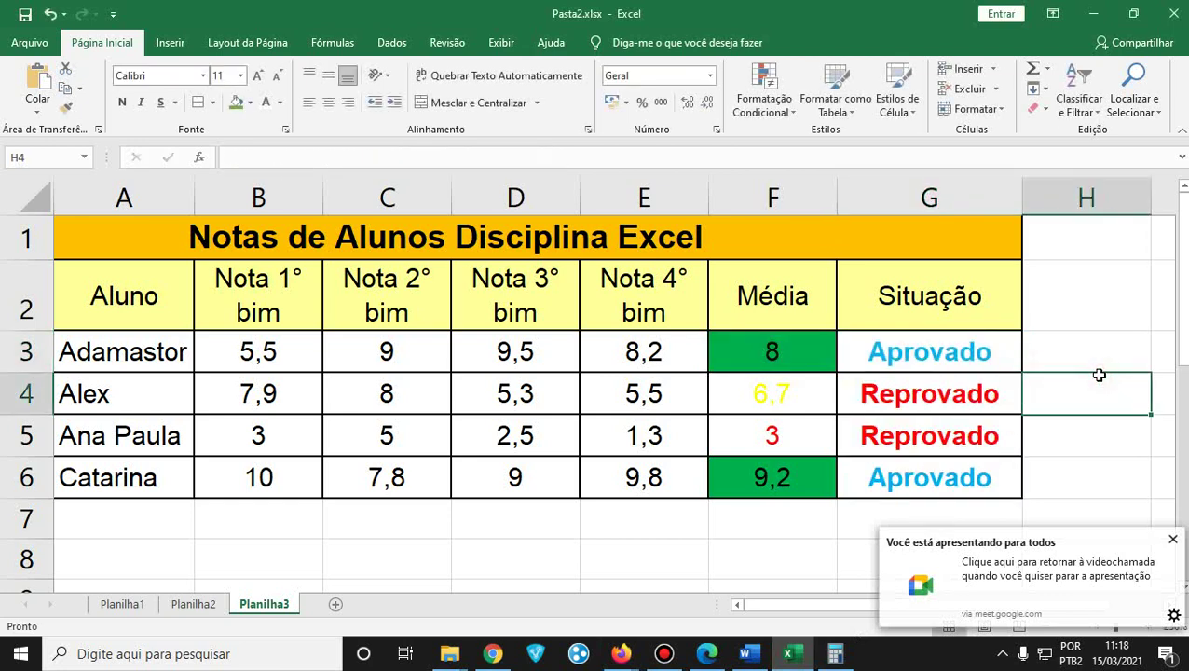
- Erase the nested SE from the G3 formula back to =SE(F3>=7;"Aprovado"; and open a quotation mark for a new false result
{"action": "left_click", "coordinate": [960, 352]}
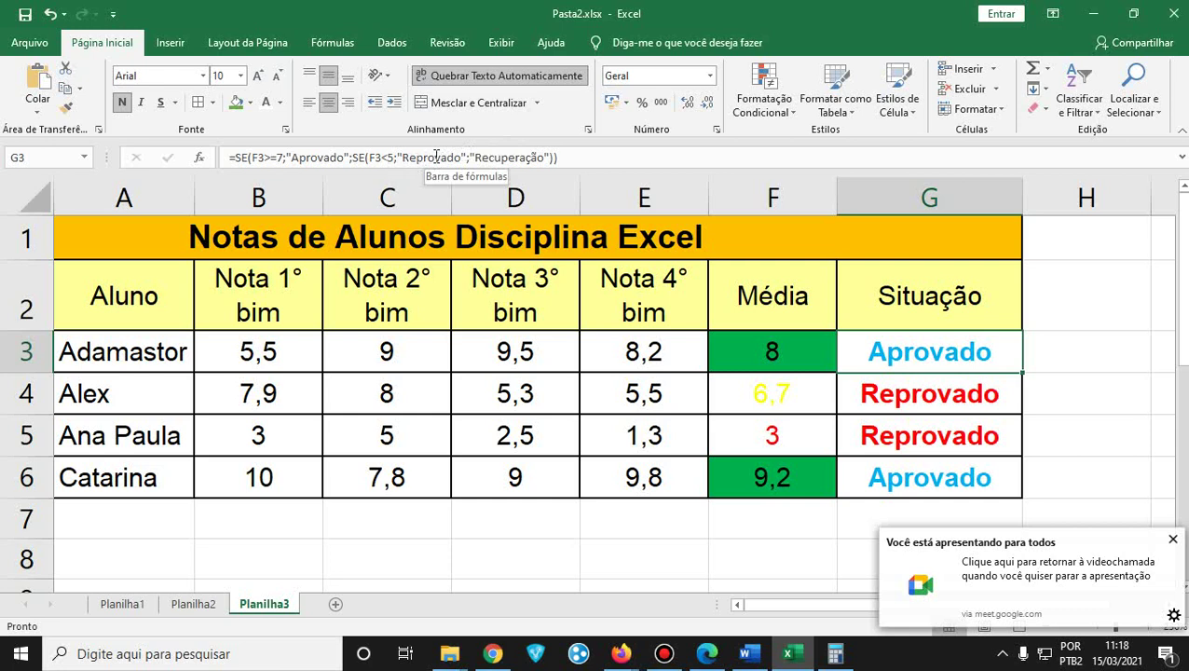
{"action": "left_click", "coordinate": [563, 154]}
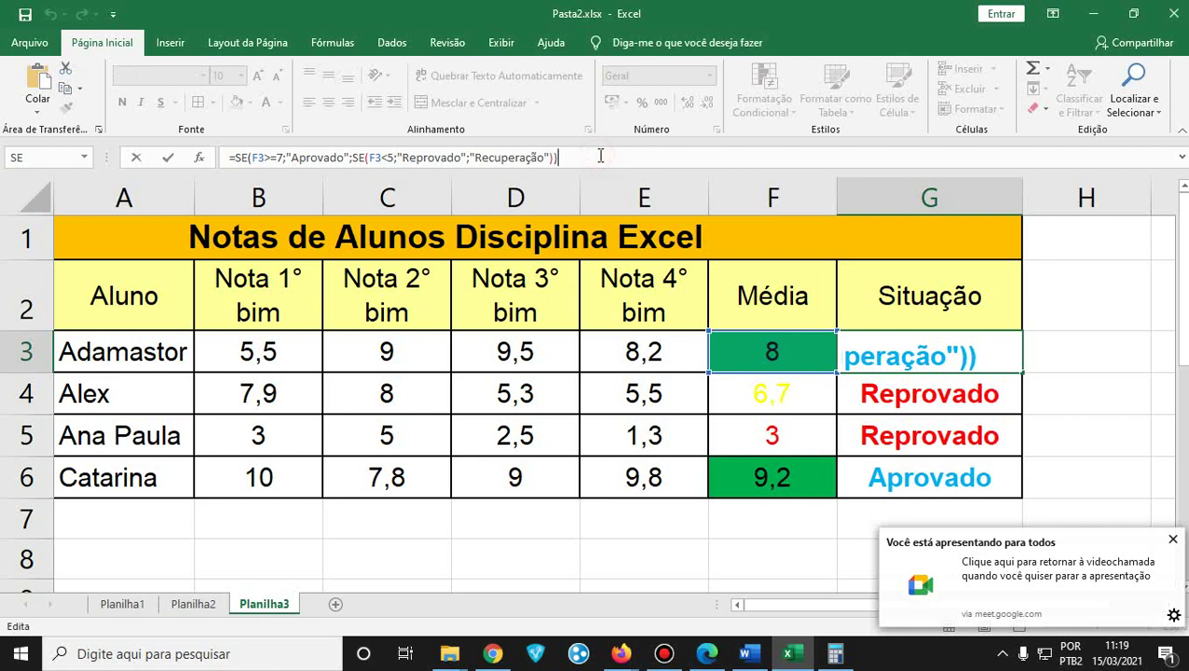
{"action": "key", "text": "BackSpace"}
{"action": "key", "text": "BackSpace"}
{"action": "key", "text": "BackSpace"}
{"action": "key", "text": "BackSpace"}
{"action": "key", "text": "BackSpace"}
{"action": "key", "text": "BackSpace"}
{"action": "key", "text": "BackSpace"}
{"action": "key", "text": "BackSpace"}
{"action": "key", "text": "BackSpace"}
{"action": "key", "text": "BackSpace"}
{"action": "key", "text": "BackSpace"}
{"action": "key", "text": "BackSpace"}
{"action": "key", "text": "BackSpace"}
{"action": "key", "text": "BackSpace"}
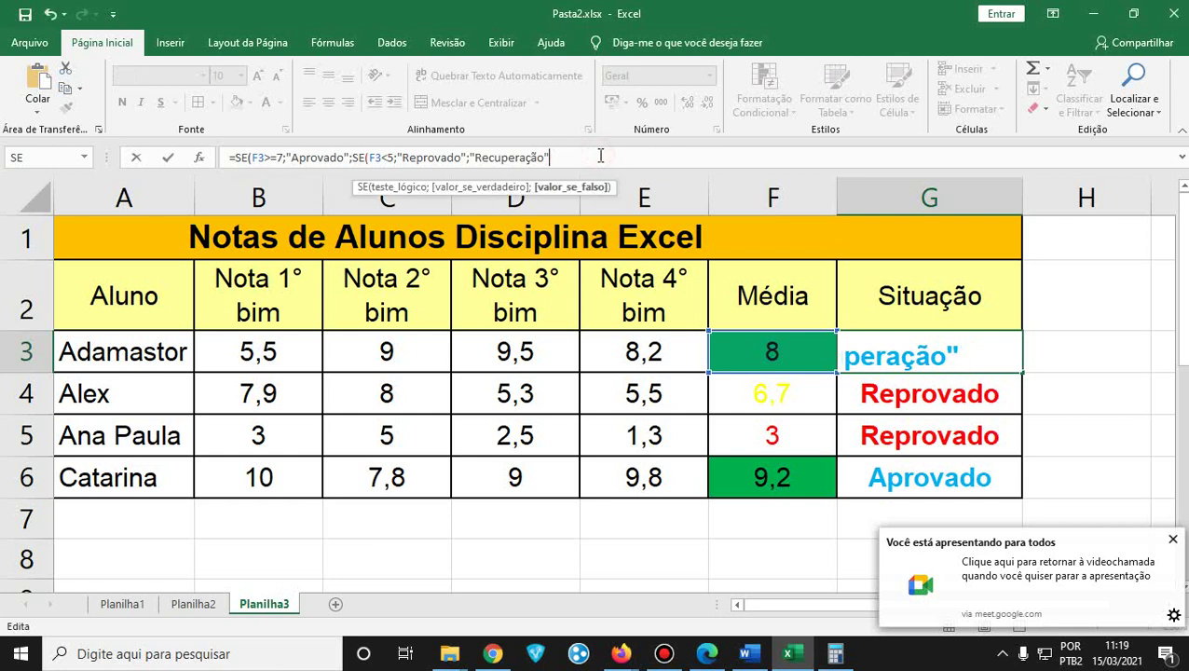
{"action": "key", "text": "BackSpace"}
{"action": "key", "text": "BackSpace"}
{"action": "key", "text": "BackSpace"}
{"action": "key", "text": "BackSpace"}
{"action": "key", "text": "BackSpace"}
{"action": "key", "text": "BackSpace"}
{"action": "key", "text": "BackSpace"}
{"action": "key", "text": "BackSpace"}
{"action": "key", "text": "BackSpace"}
{"action": "key", "text": "BackSpace"}
{"action": "key", "text": "BackSpace"}
{"action": "key", "text": "BackSpace"}
{"action": "key", "text": "BackSpace"}
{"action": "key", "text": "BackSpace"}
{"action": "key", "text": "BackSpace"}
{"action": "key", "text": "BackSpace"}
{"action": "key", "text": "BackSpace"}
{"action": "key", "text": "BackSpace"}
{"action": "key", "text": "BackSpace"}
{"action": "key", "text": "BackSpace"}
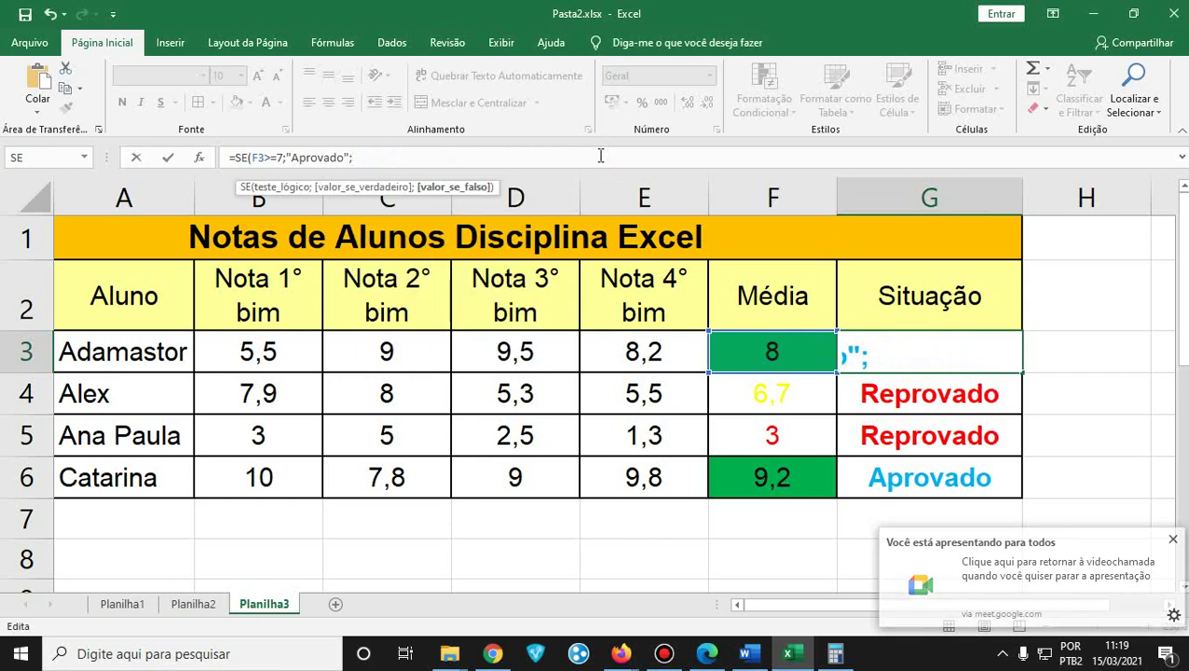
{"action": "type", "text": "\""}
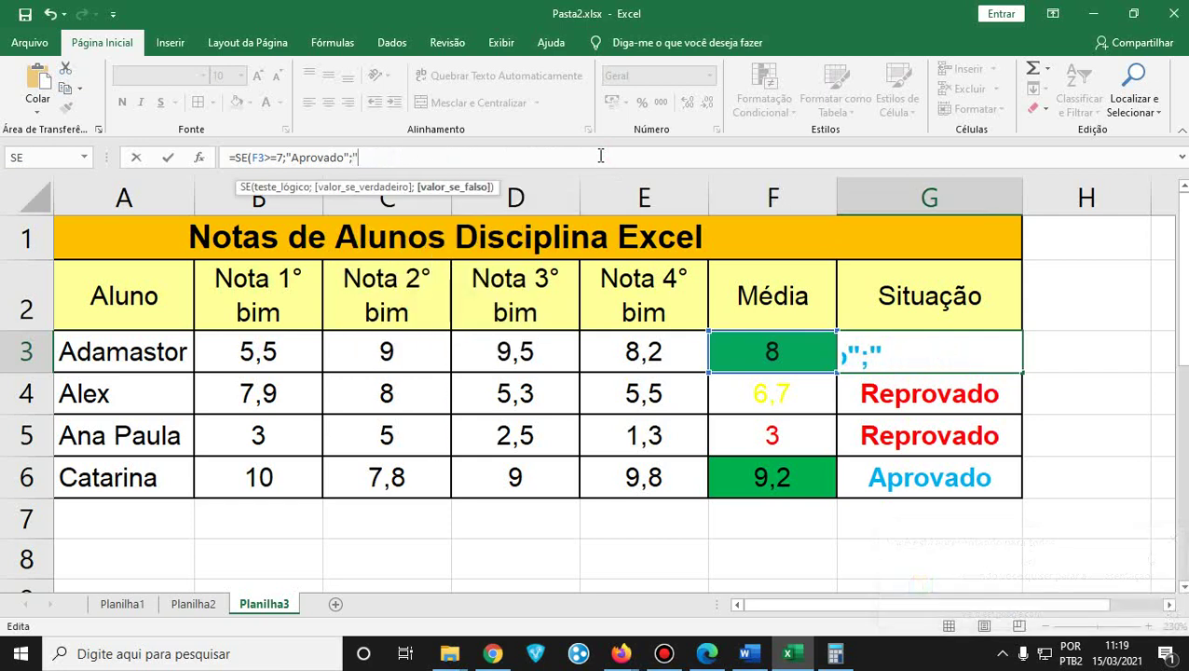
{"action": "type", "text": "Reprovado\""}
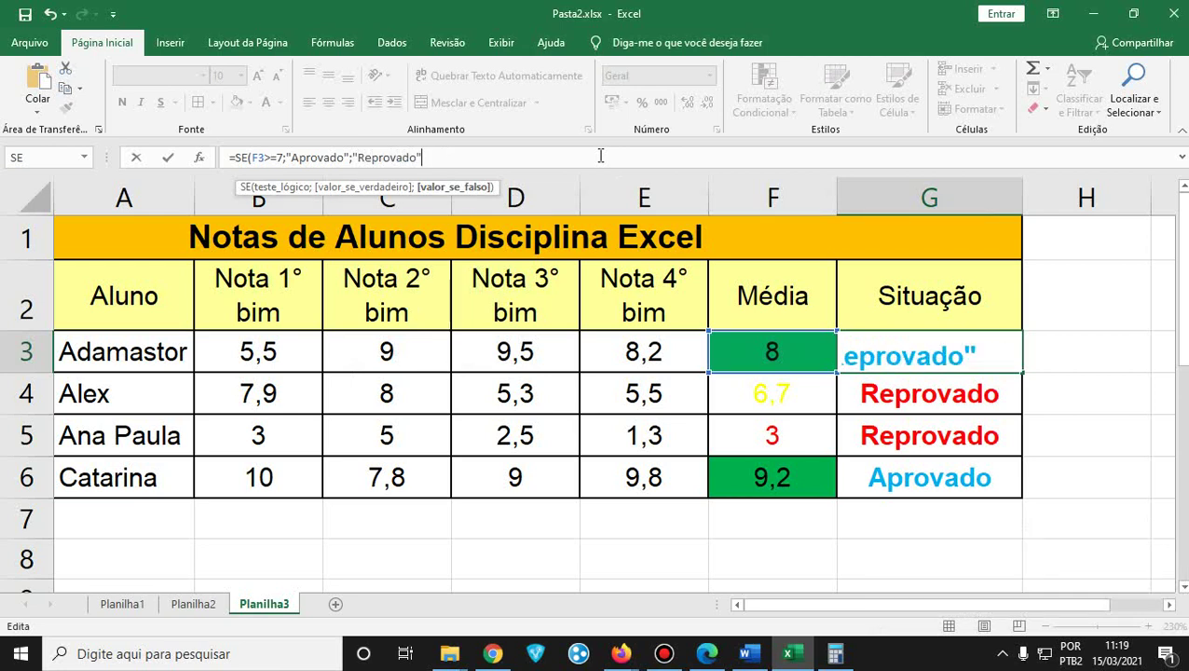
{"action": "key", "text": "BackSpace"}
{"action": "key", "text": "BackSpace"}
{"action": "key", "text": "BackSpace"}
{"action": "key", "text": "BackSpace"}
{"action": "key", "text": "BackSpace"}
{"action": "key", "text": "BackSpace"}
{"action": "key", "text": "BackSpace"}
{"action": "key", "text": "BackSpace"}
{"action": "key", "text": "BackSpace"}
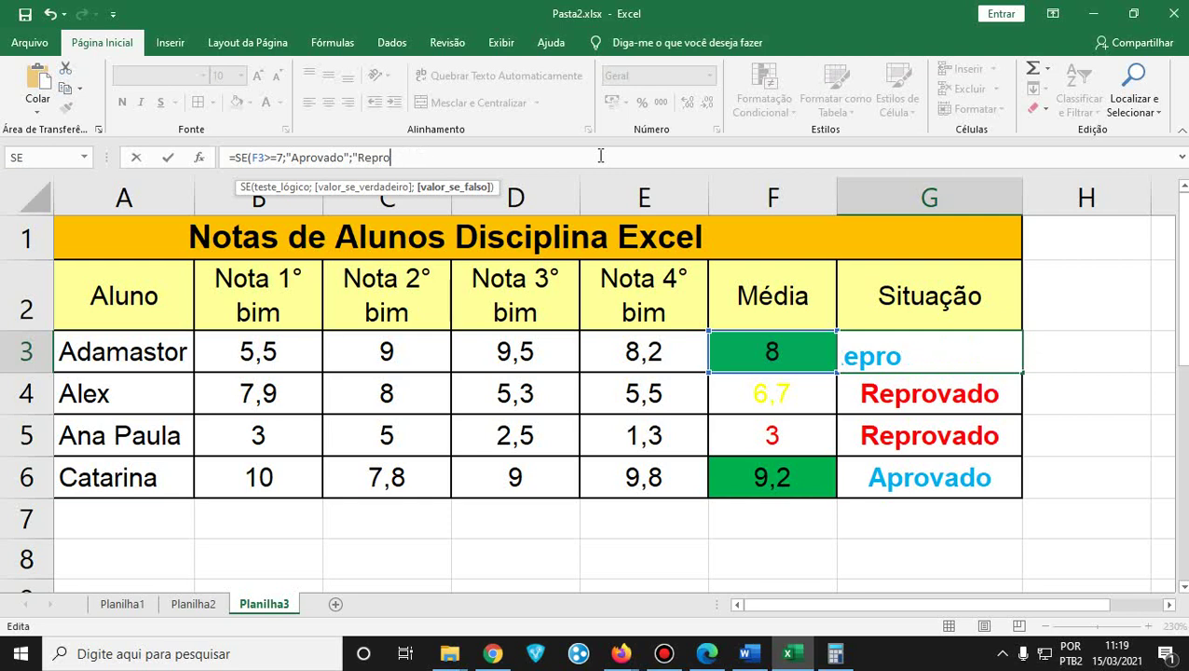
{"action": "key", "text": "BackSpace"}
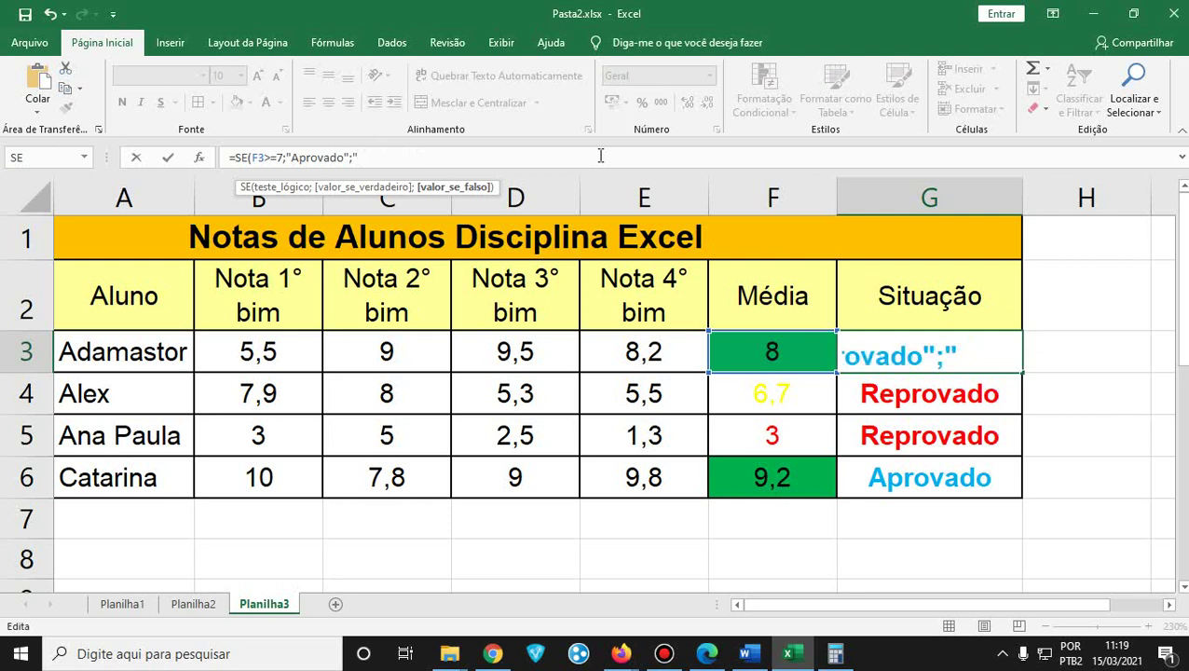
- Complete "Recuperação" as the false result in the G3 formula and append another SE function as a further argument
{"action": "type", "text": "Recuperação"}
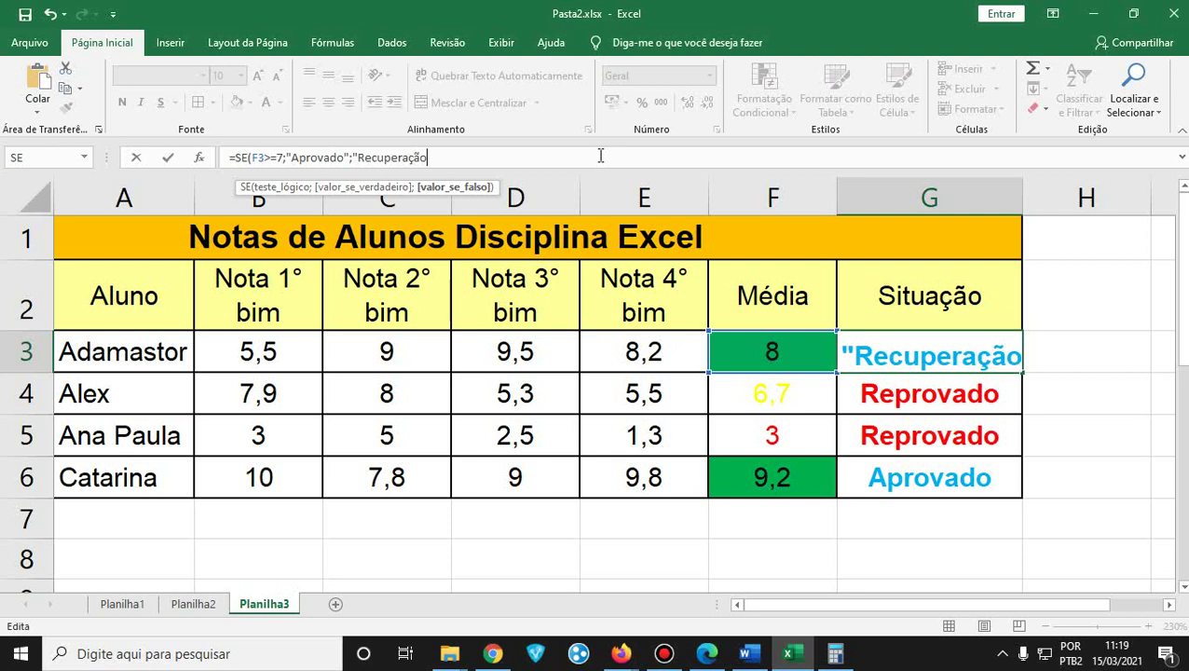
{"action": "type", "text": "\""}
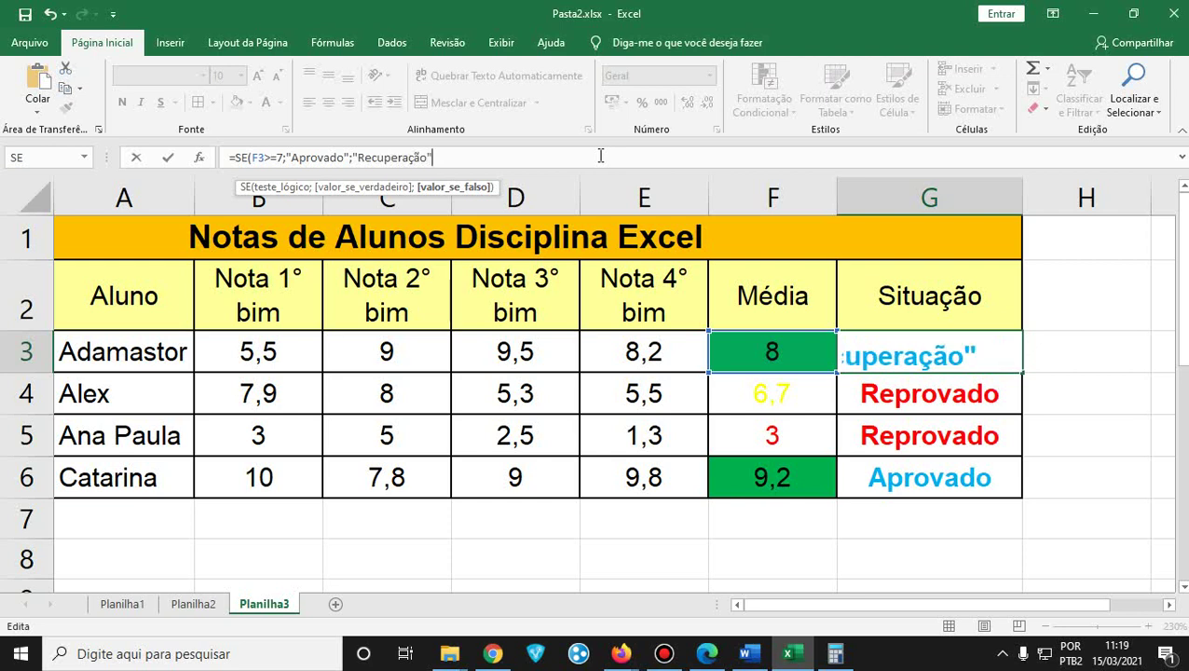
{"action": "type", "text": ";se"}
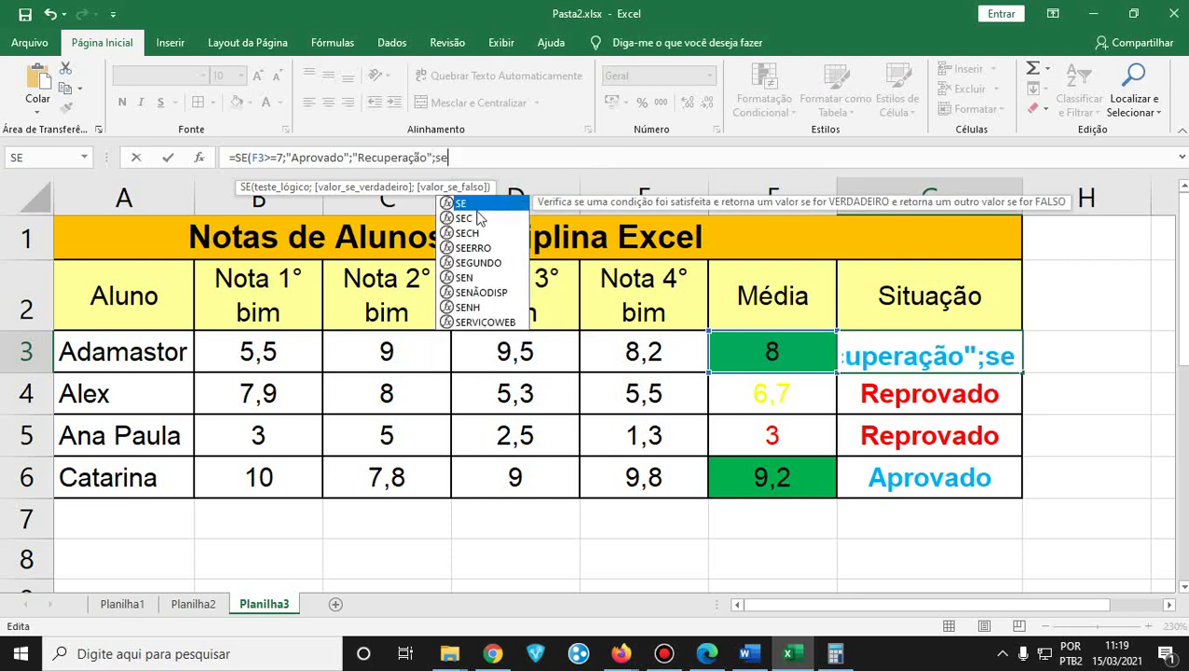
{"action": "key", "text": "Tab"}
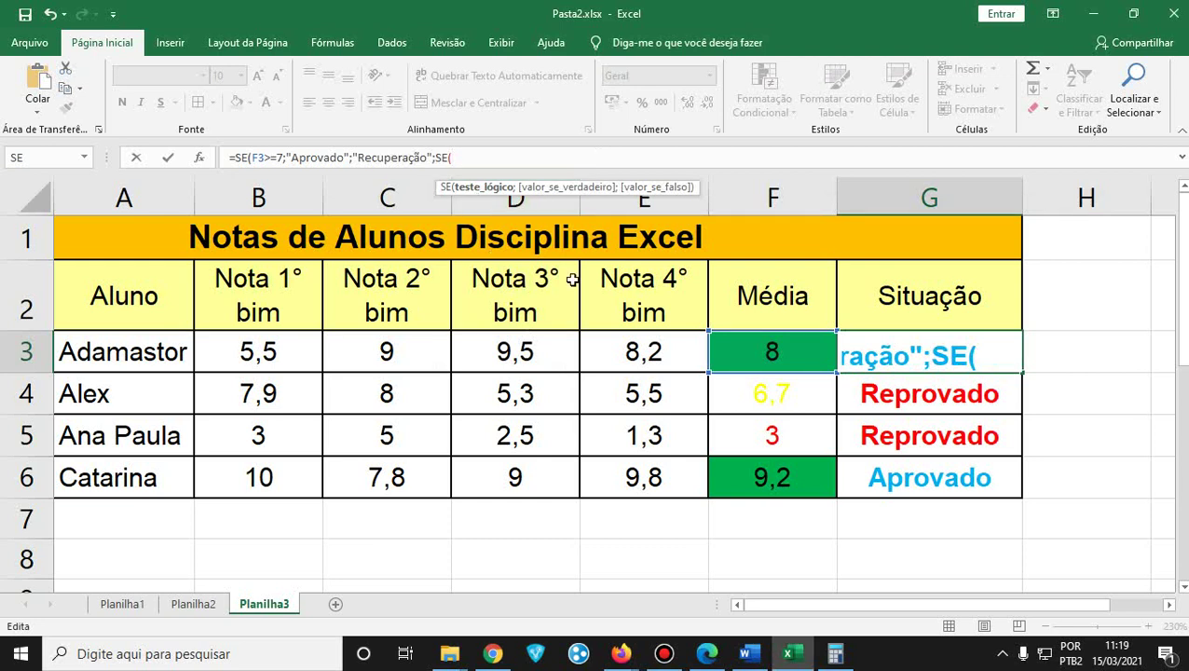
- Give the appended SE the test F3<5 with "Reprovado" as its true result, close it and try to enter the G3 formula
{"action": "left_click", "coordinate": [759, 366]}
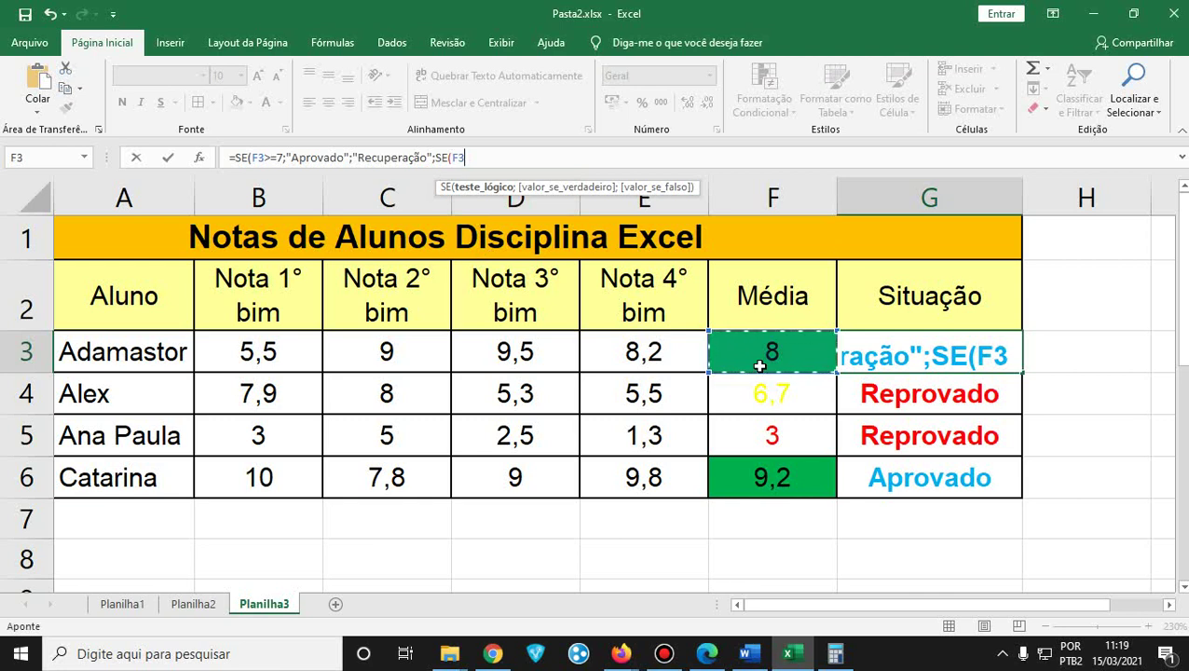
{"action": "type", "text": ">"}
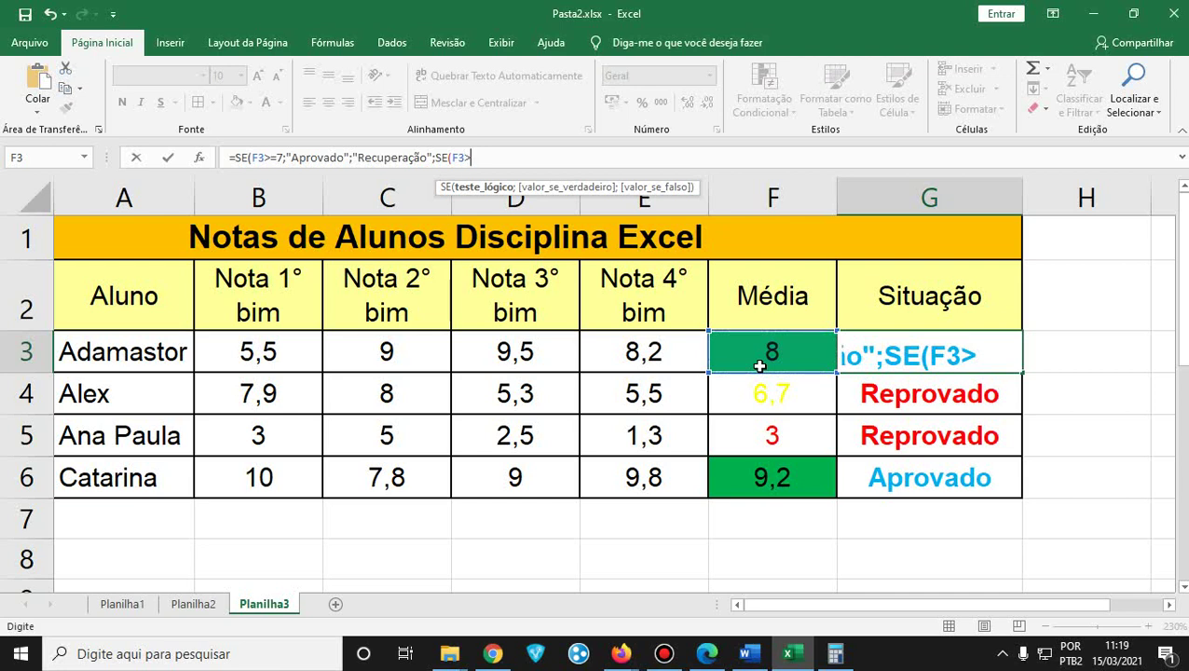
{"action": "key", "text": "BackSpace"}
{"action": "type", "text": "<5;\""}
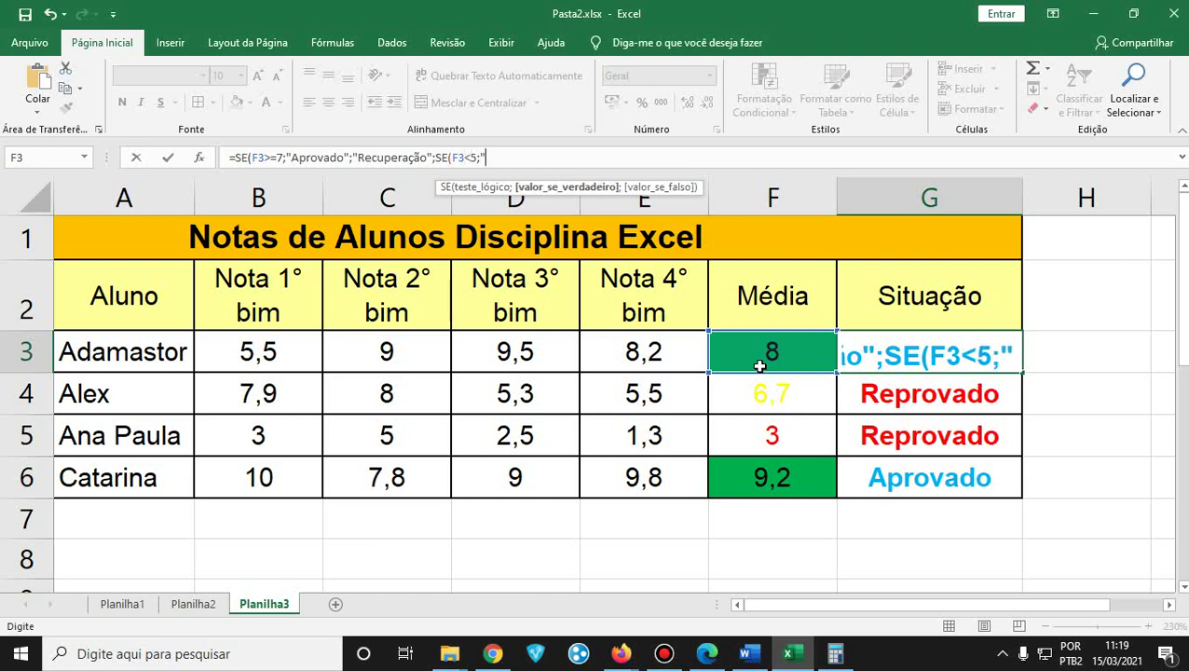
{"action": "type", "text": "Reprovado"}
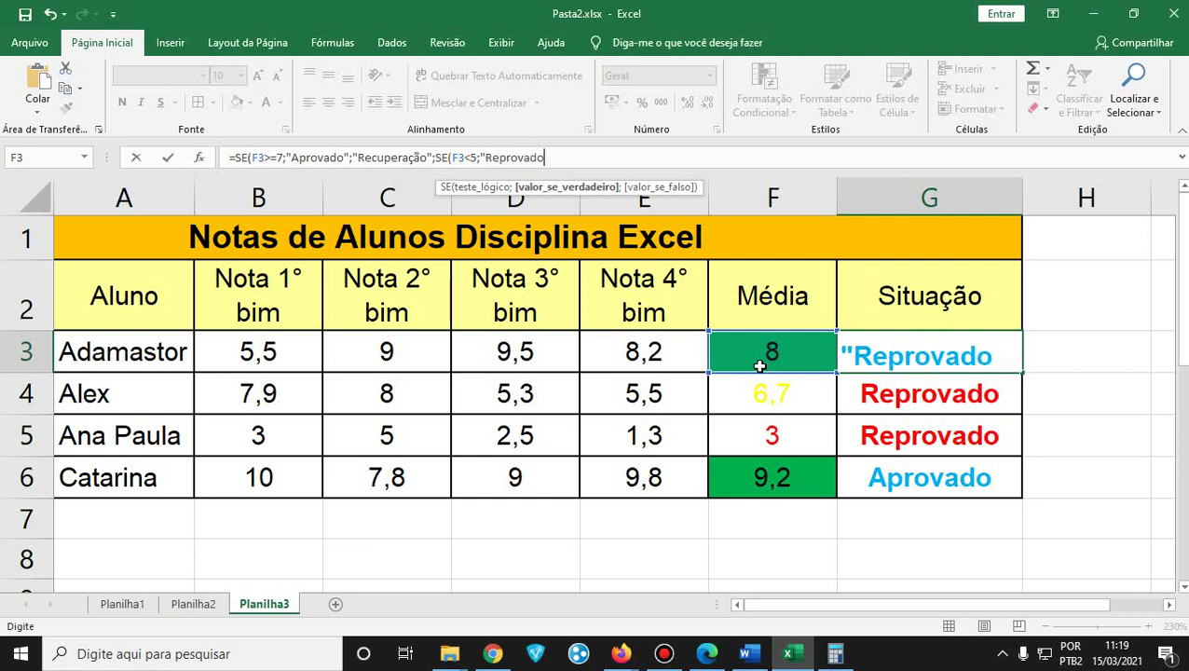
{"action": "type", "text": "\")"}
{"action": "key", "text": "Return"}
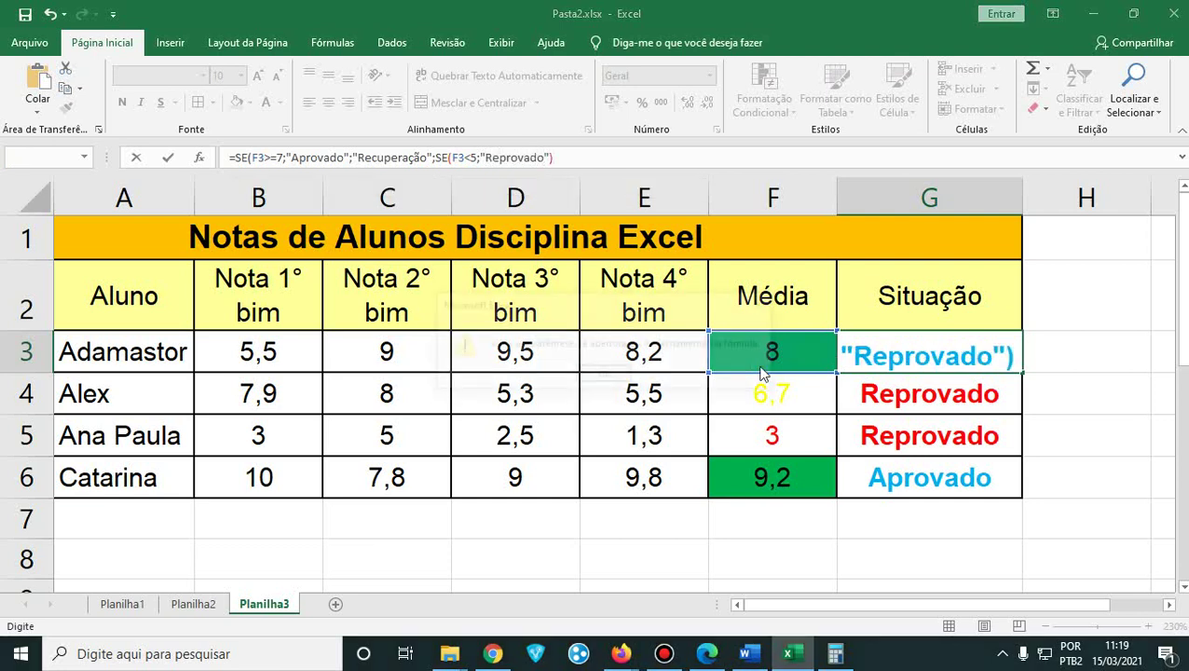
{"action": "left_click", "coordinate": [605, 375]}
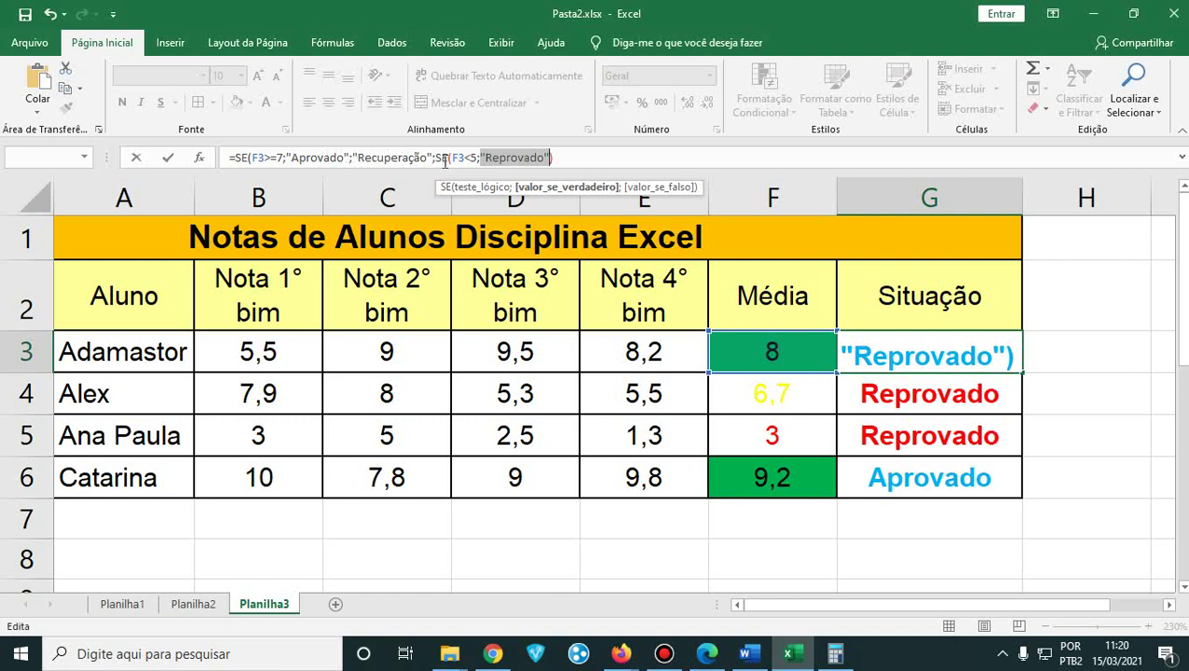
- Try to enter the G3 formula with a second closing parenthesis, and highlight its arguments up to "Aprovado"
{"action": "type", "text": ")"}
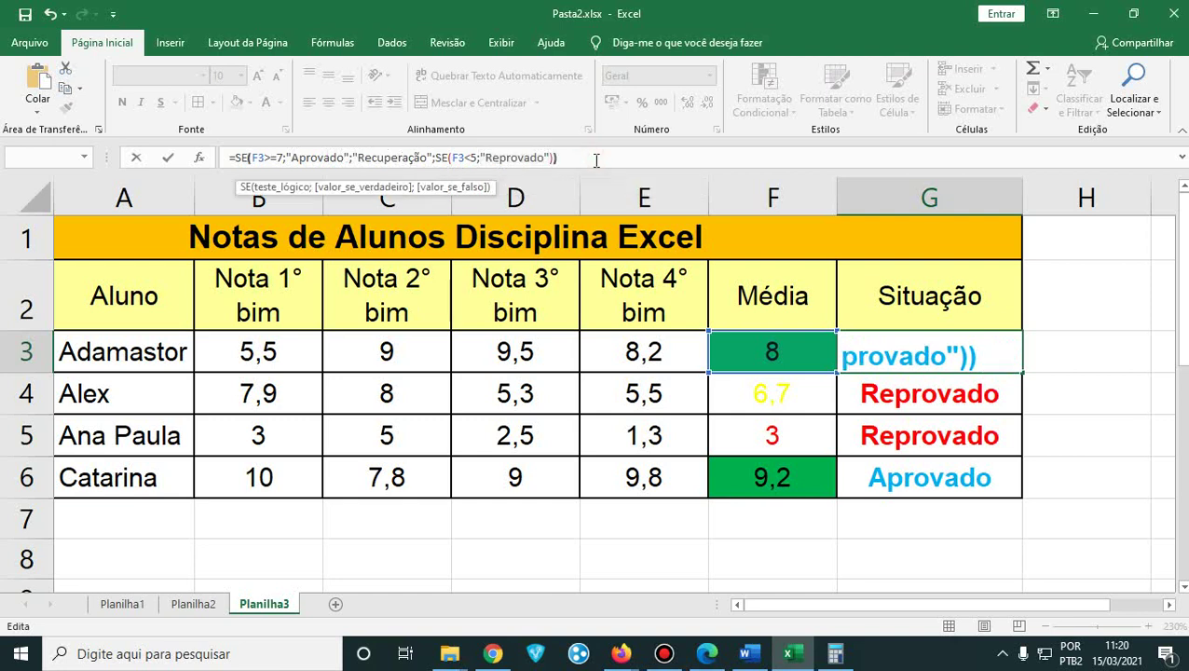
{"action": "key", "text": "Return"}
{"action": "key", "text": "Return"}
{"action": "left_click_drag", "start_coordinate": [353, 157], "coordinate": [222, 158]}
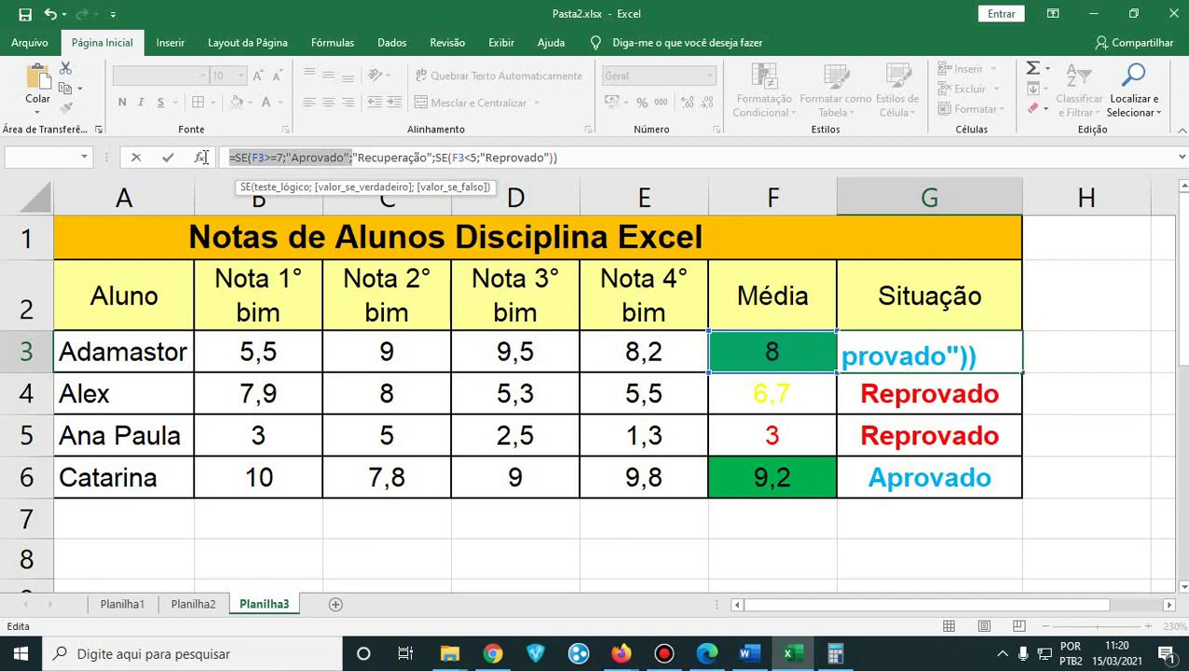
{"action": "left_click", "coordinate": [359, 157]}
{"action": "key", "text": "shift+Home"}
{"action": "key", "text": "shift+End"}
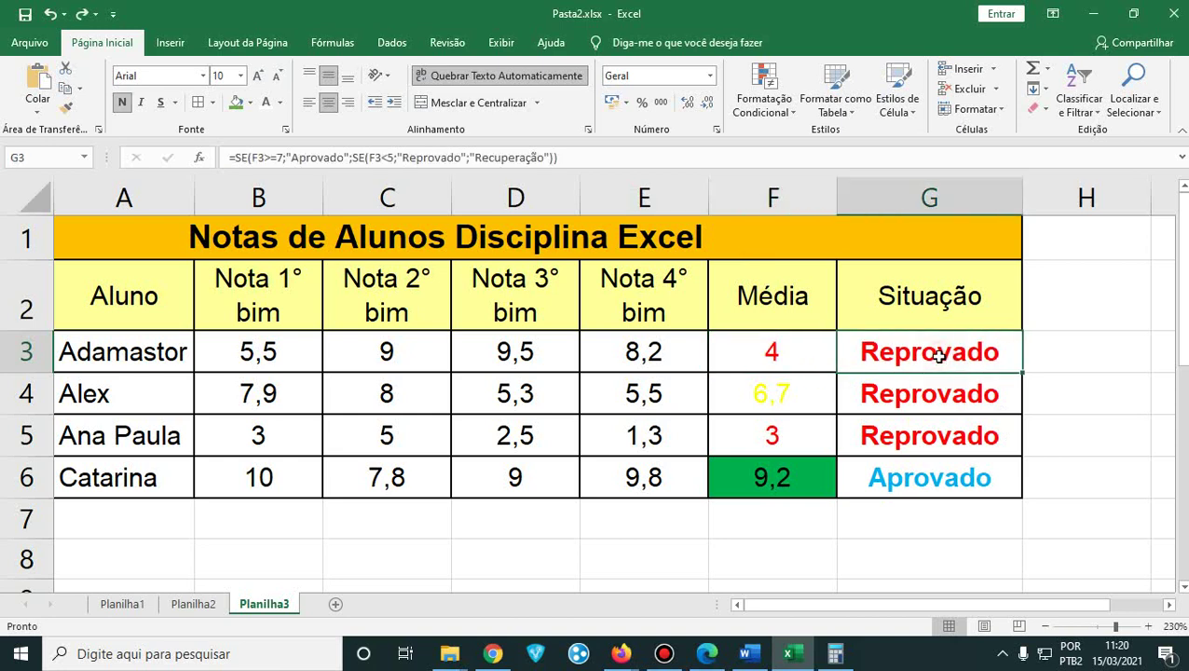
- Open the nested SE formula in G3, review its tests and result arguments, and close it again
{"action": "left_click", "coordinate": [590, 158]}
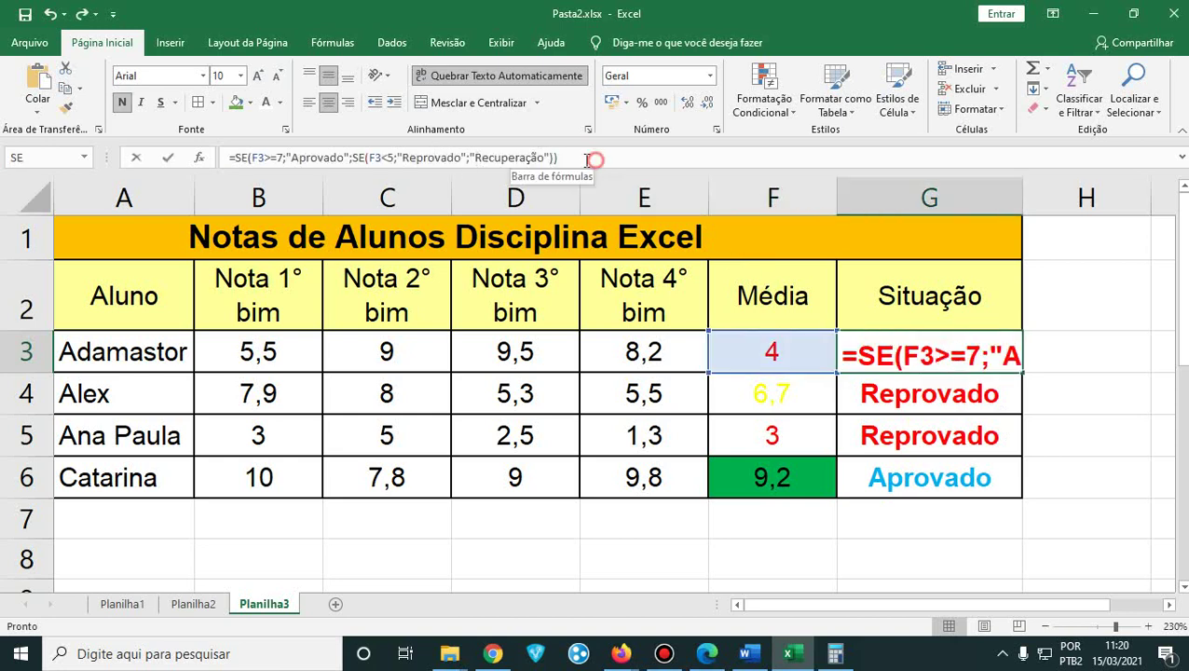
{"action": "left_click", "coordinate": [260, 159]}
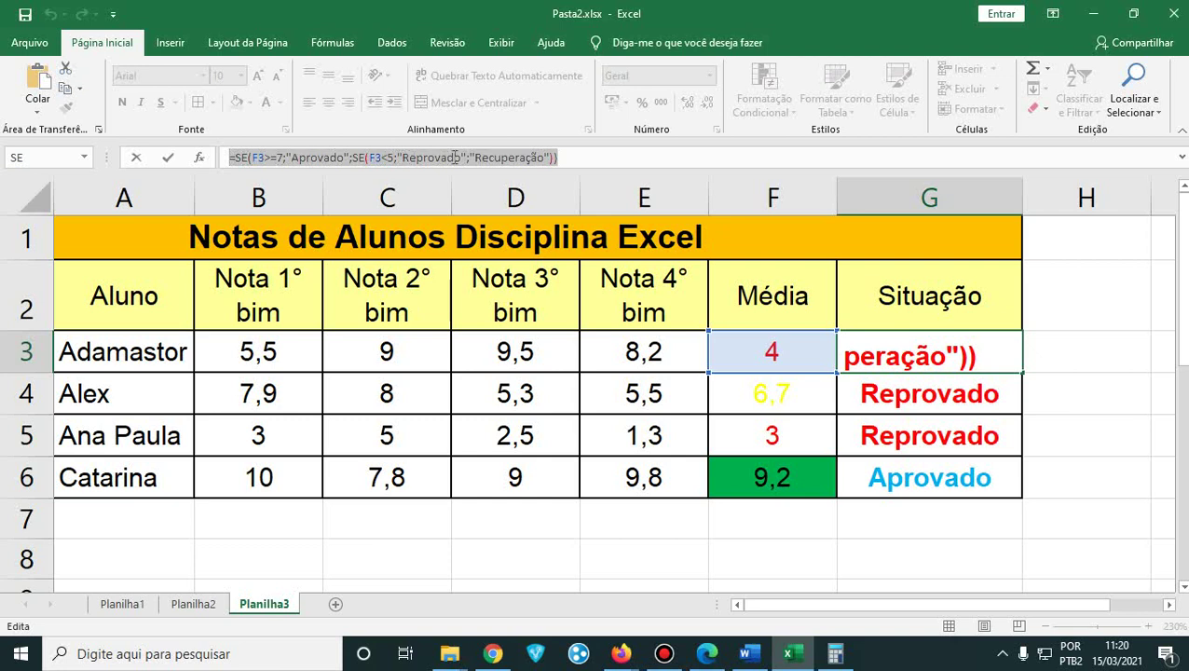
{"action": "left_click_drag", "start_coordinate": [454, 156], "coordinate": [571, 158]}
{"action": "key", "text": "Return"}
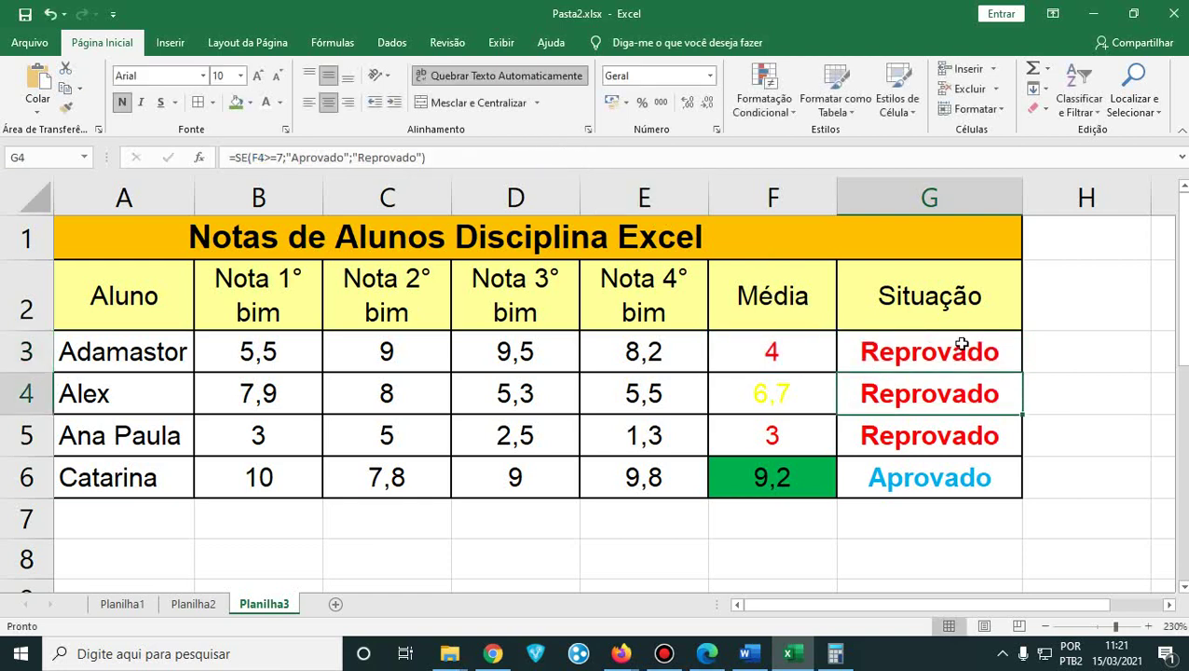
- Test the G3 formula by setting the Média in F3 to 8 and 6,9 in turn
{"action": "left_click", "coordinate": [904, 360]}
{"action": "left_click", "coordinate": [797, 363]}
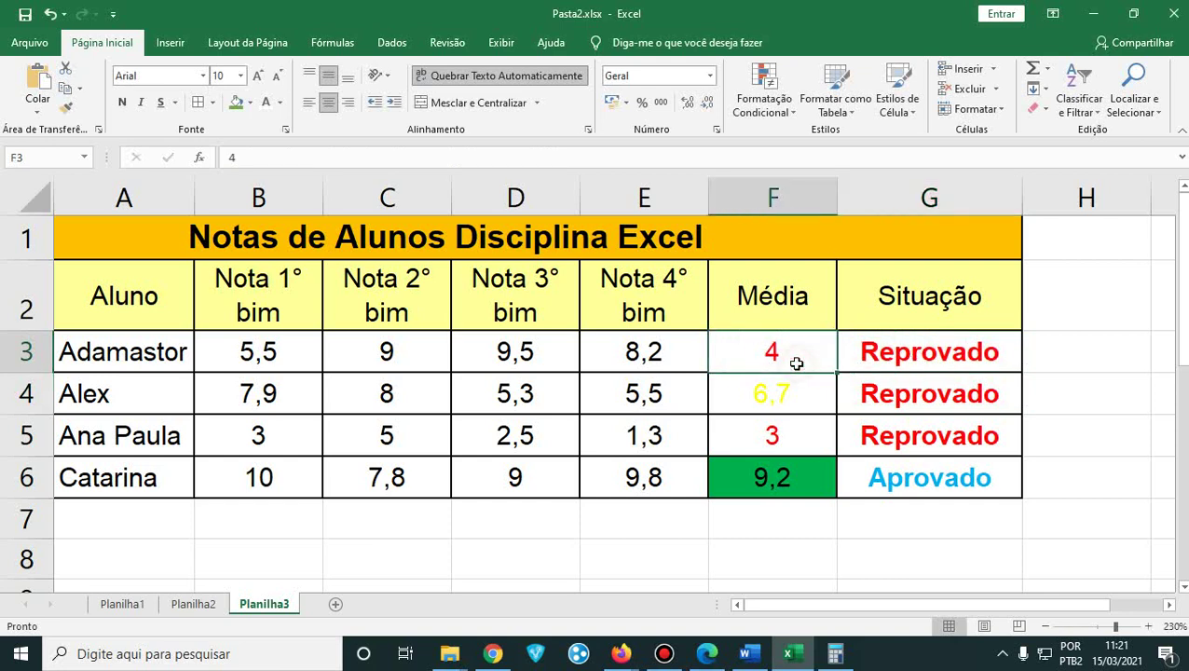
{"action": "type", "text": "8"}
{"action": "key", "text": "Return"}
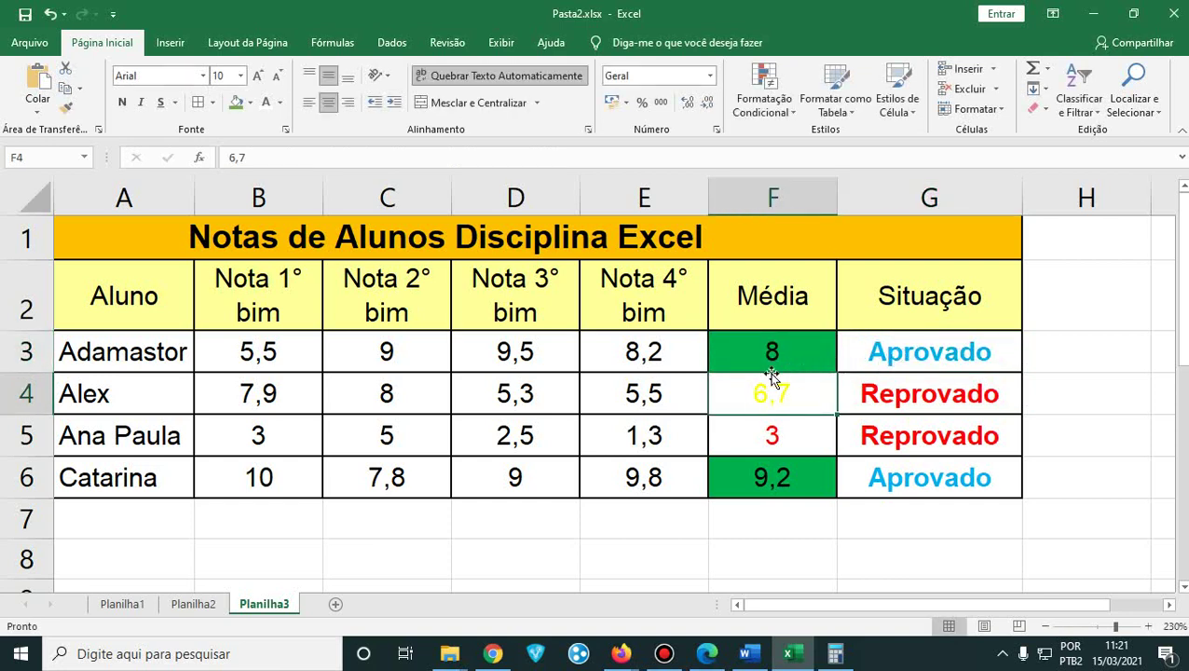
{"action": "left_click", "coordinate": [772, 352]}
{"action": "type", "text": "6,9"}
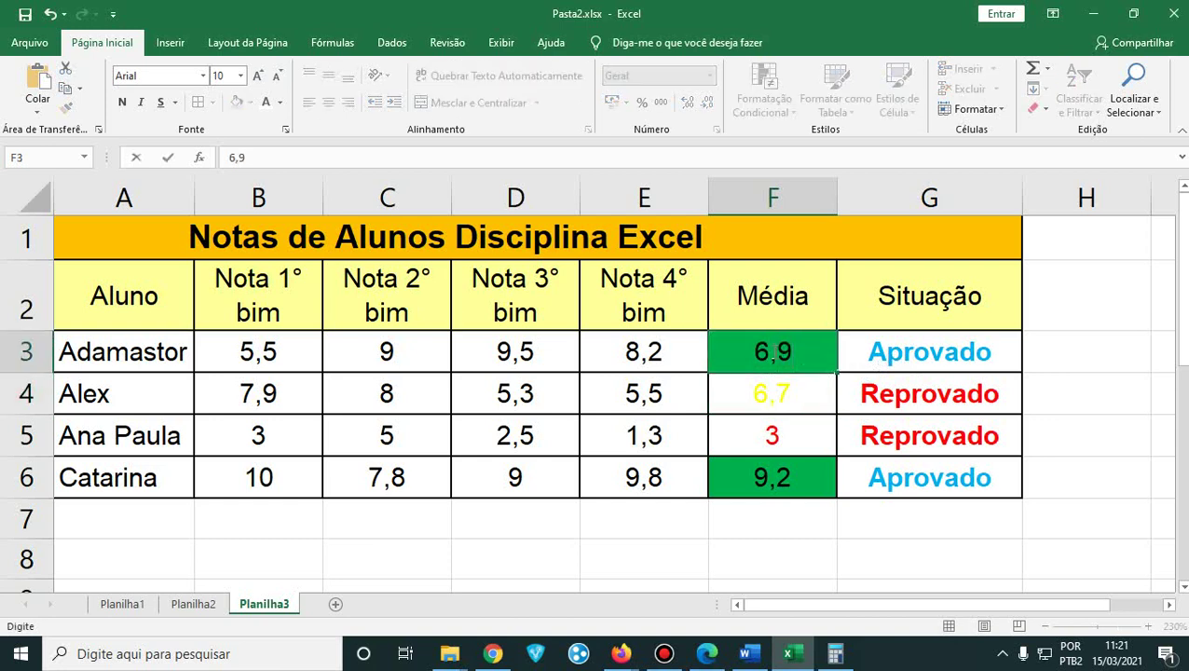
{"action": "key", "text": "Return"}
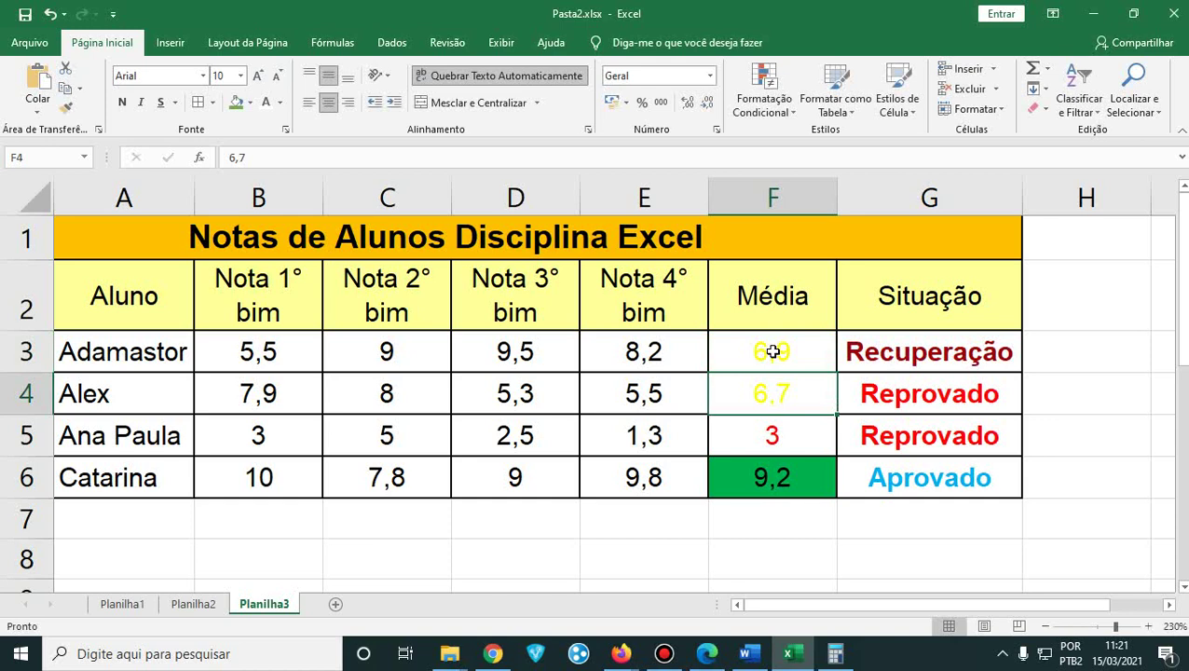
- Test the Aprovado limit by setting the Média in F3 to 7 and back to 6,9
{"action": "left_click", "coordinate": [772, 352]}
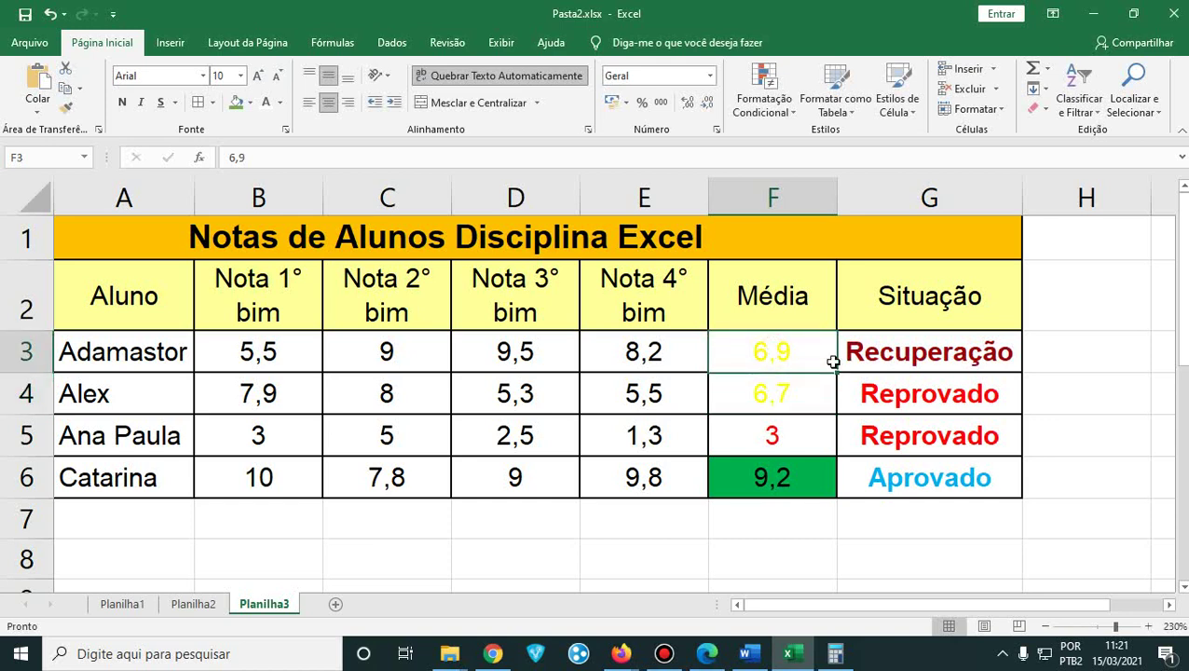
{"action": "type", "text": "7"}
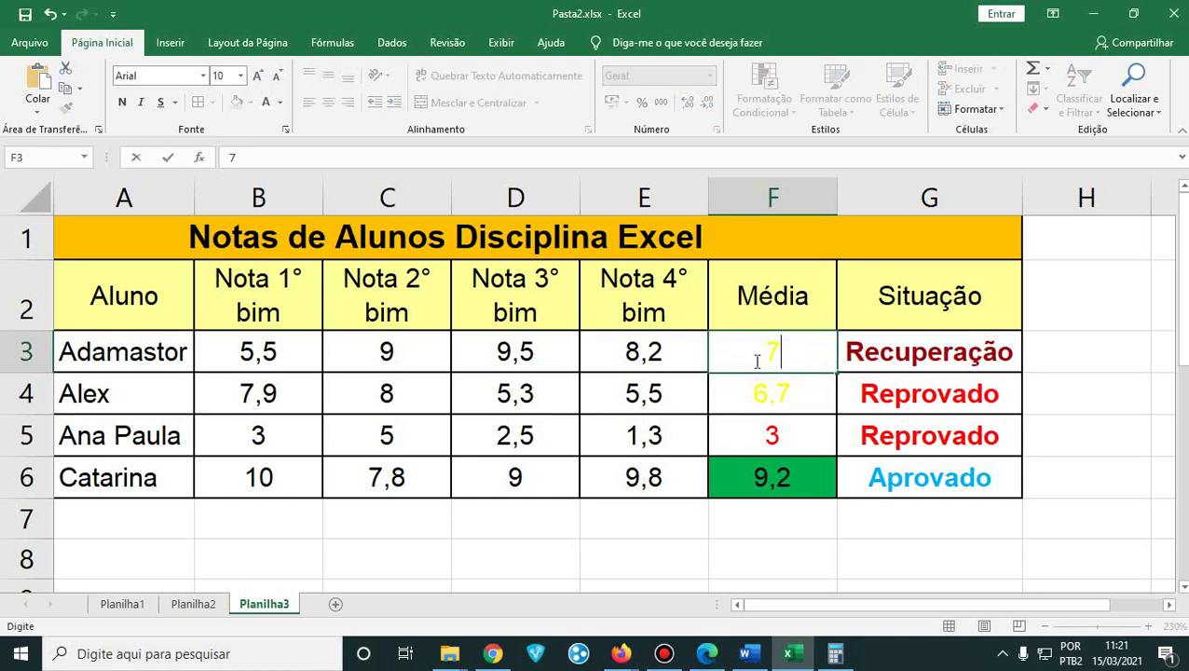
{"action": "key", "text": "Return"}
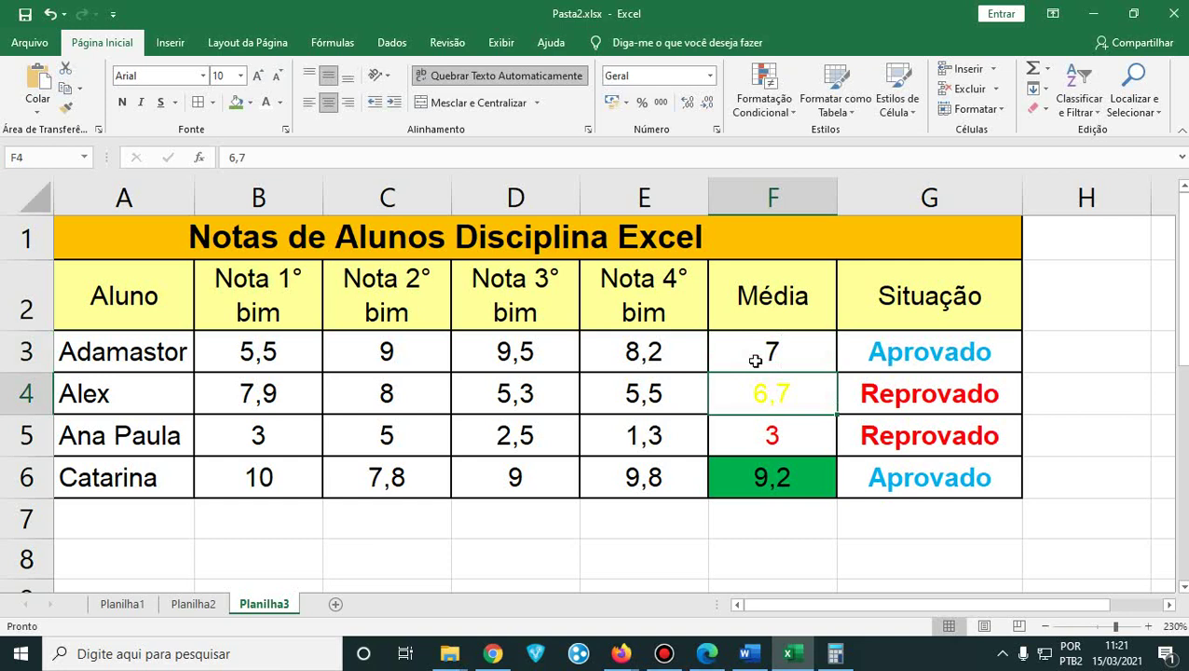
{"action": "left_click", "coordinate": [756, 361]}
{"action": "type", "text": "6"}
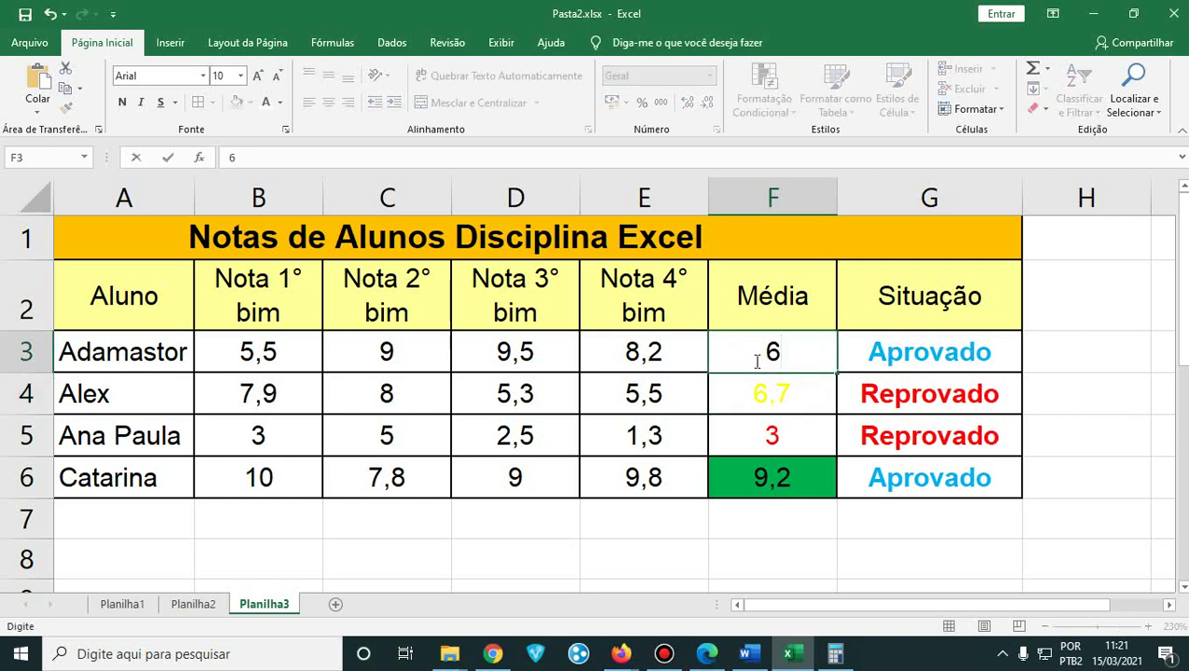
{"action": "type", "text": ",9"}
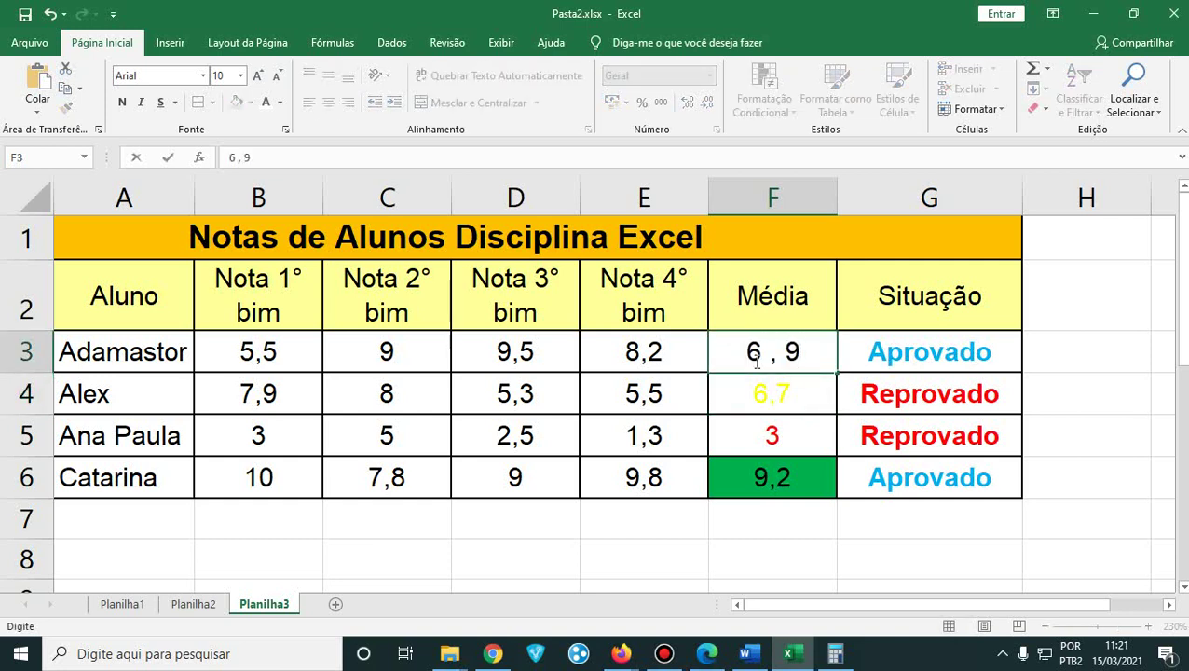
{"action": "key", "text": "BackSpace"}
{"action": "key", "text": "BackSpace"}
{"action": "key", "text": "BackSpace"}
{"action": "type", "text": "6,9"}
{"action": "key", "text": "ctrl+Return"}
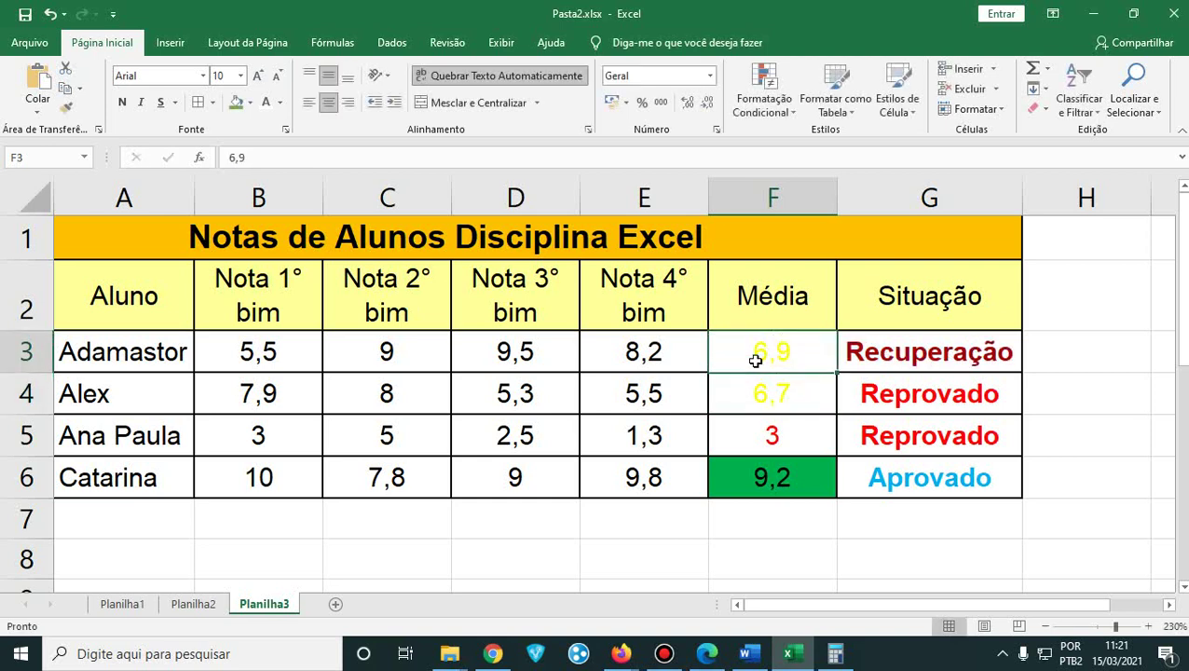
- Test the Recuperação lower limit by setting the Média in F3 to 5 and 5,1 in turn
{"action": "type", "text": "5"}
{"action": "key", "text": "Return"}
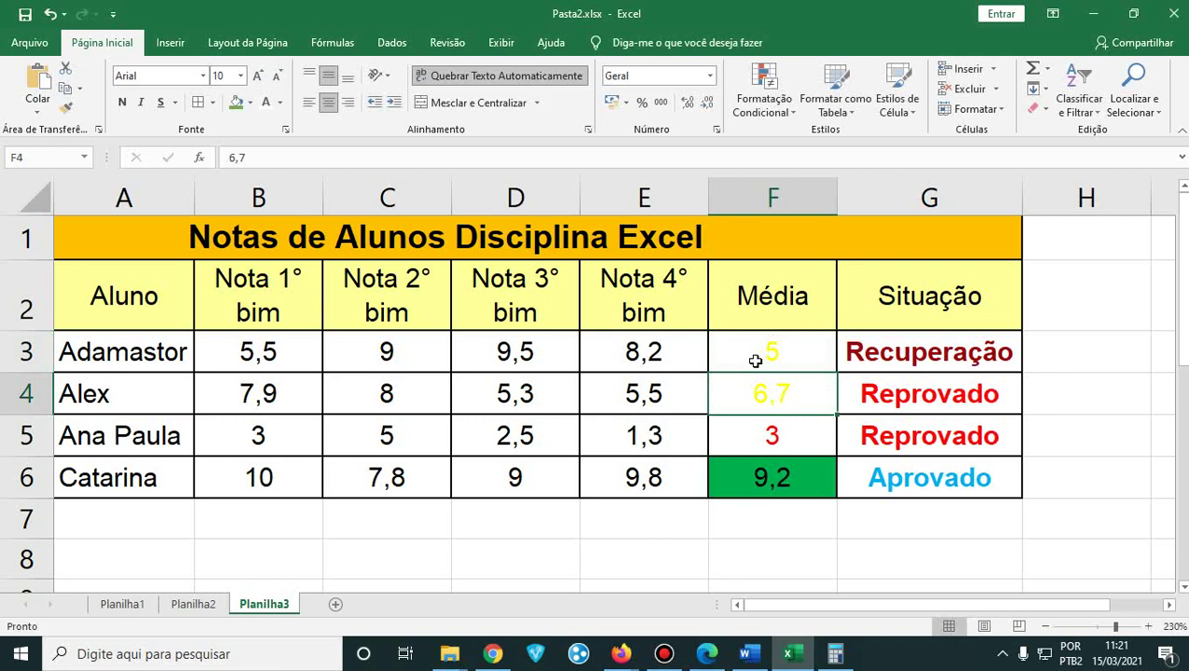
{"action": "left_click", "coordinate": [755, 361]}
{"action": "key", "text": "F2"}
{"action": "type", "text": ",1"}
{"action": "key", "text": "Return"}
- Test the G3 formula further by setting the Média in F3 to 6 and 4,9 in turn
{"action": "left_click", "coordinate": [755, 361]}
{"action": "type", "text": "6"}
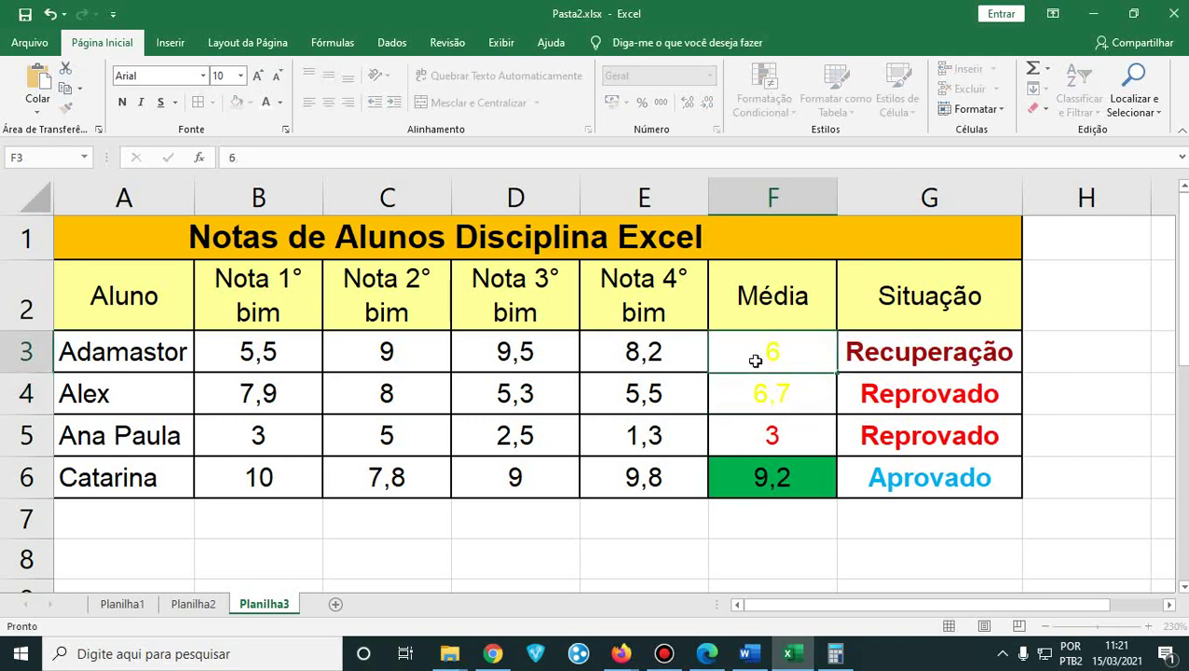
{"action": "key", "text": "Return"}
{"action": "left_click", "coordinate": [755, 360]}
{"action": "type", "text": "4,9"}
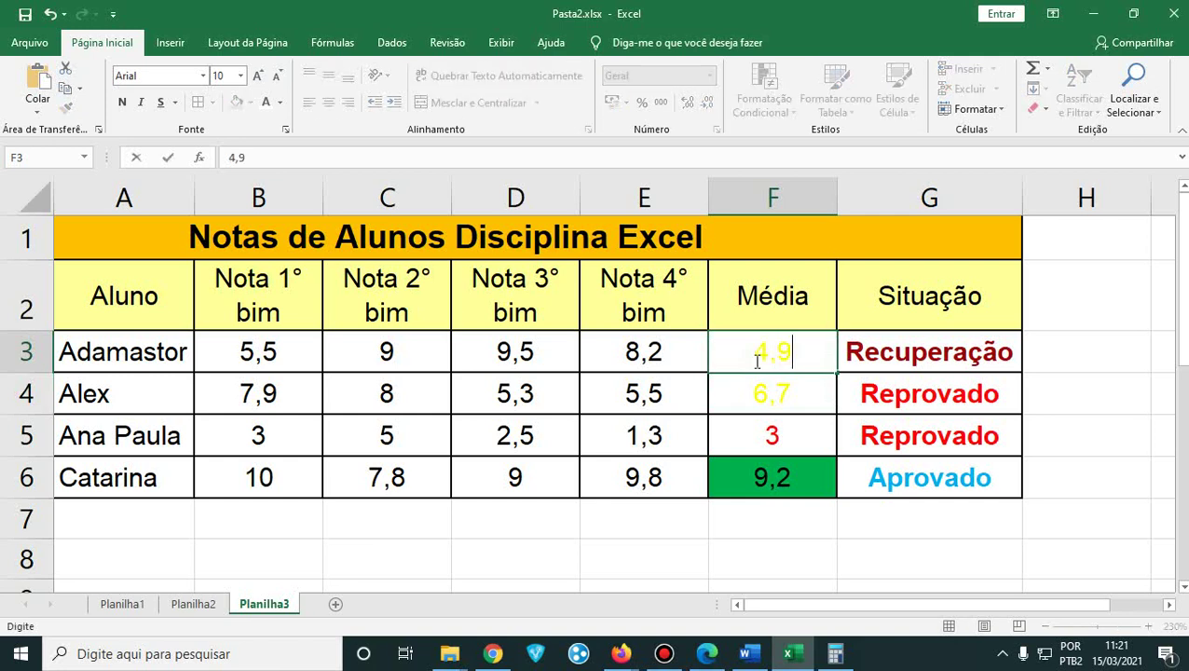
{"action": "key", "text": "Return"}
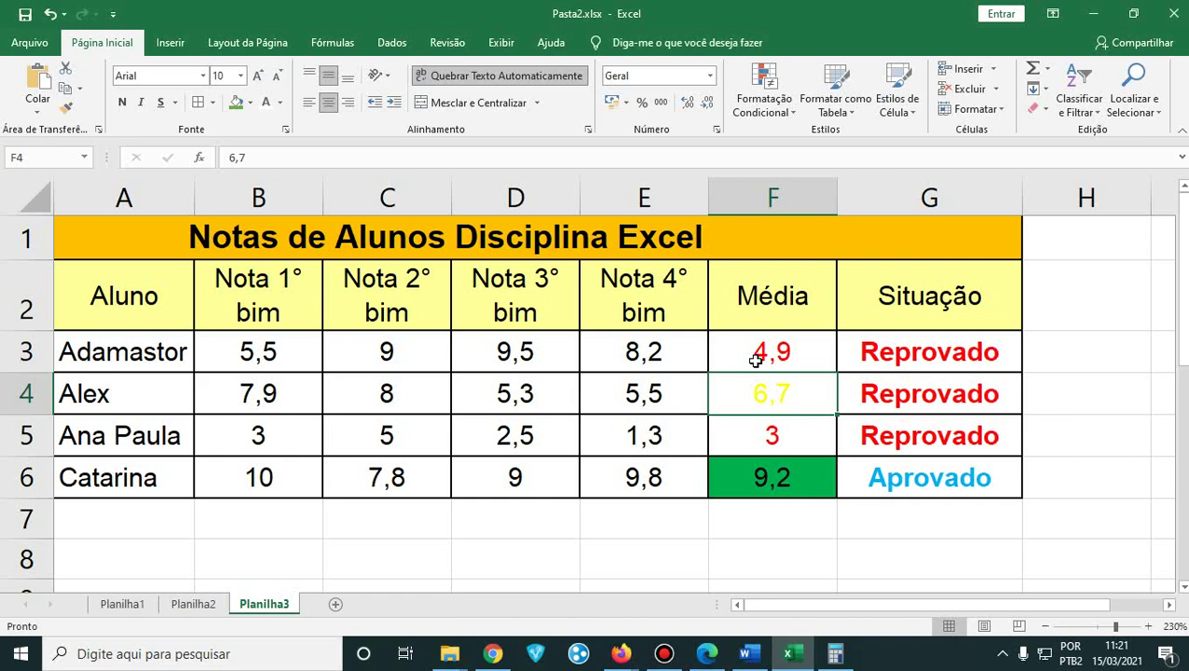
{"action": "left_click", "coordinate": [756, 360]}
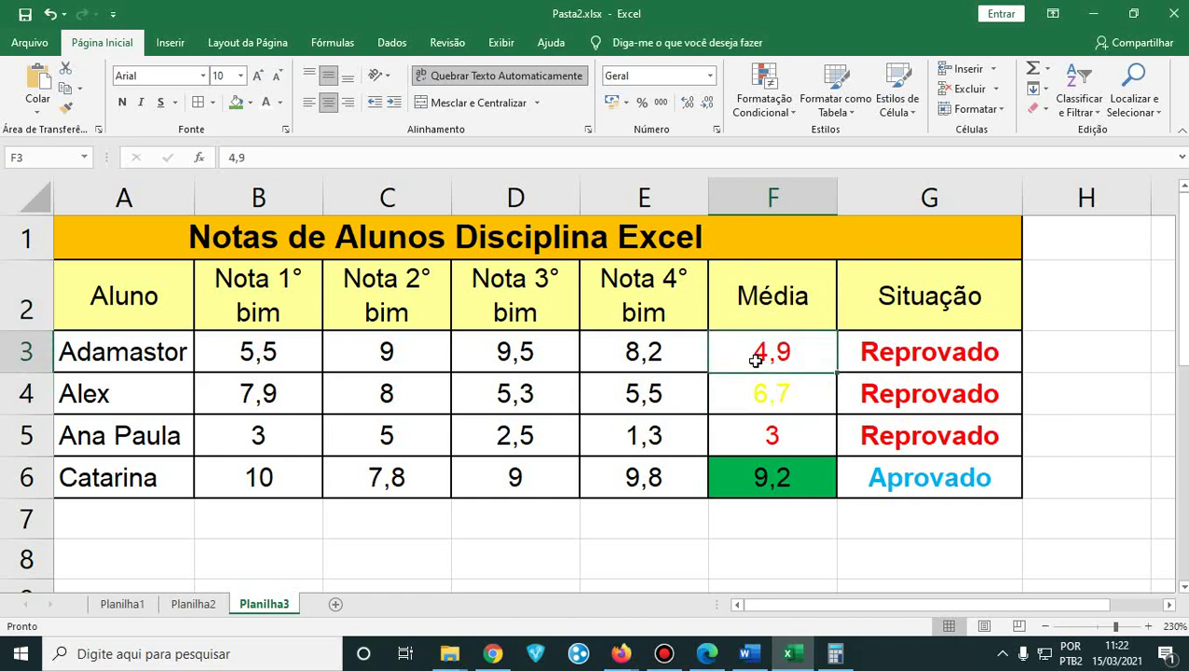
{"action": "key", "text": "shift+Right"}
{"action": "key", "text": "shift+Down"}
{"action": "key", "text": "shift+Down"}
{"action": "key", "text": "shift+Down"}
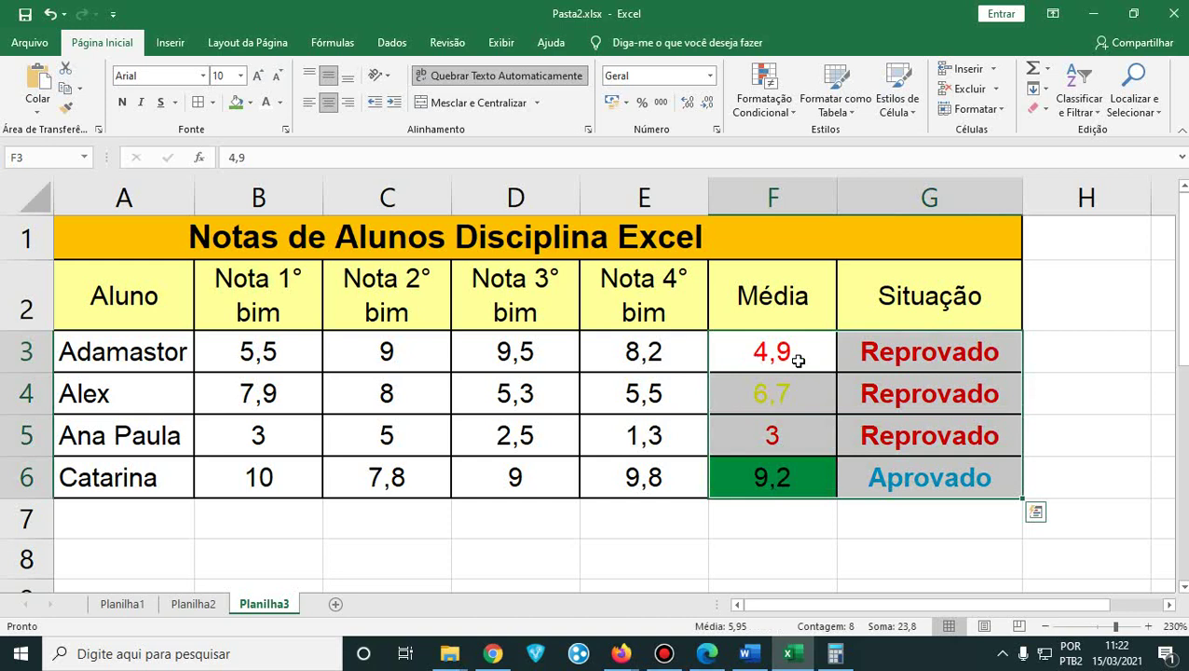
- Start a conditional formatting rule on G3:G6 for cells whose text contains "Recuperação"
{"action": "left_click", "coordinate": [913, 359]}
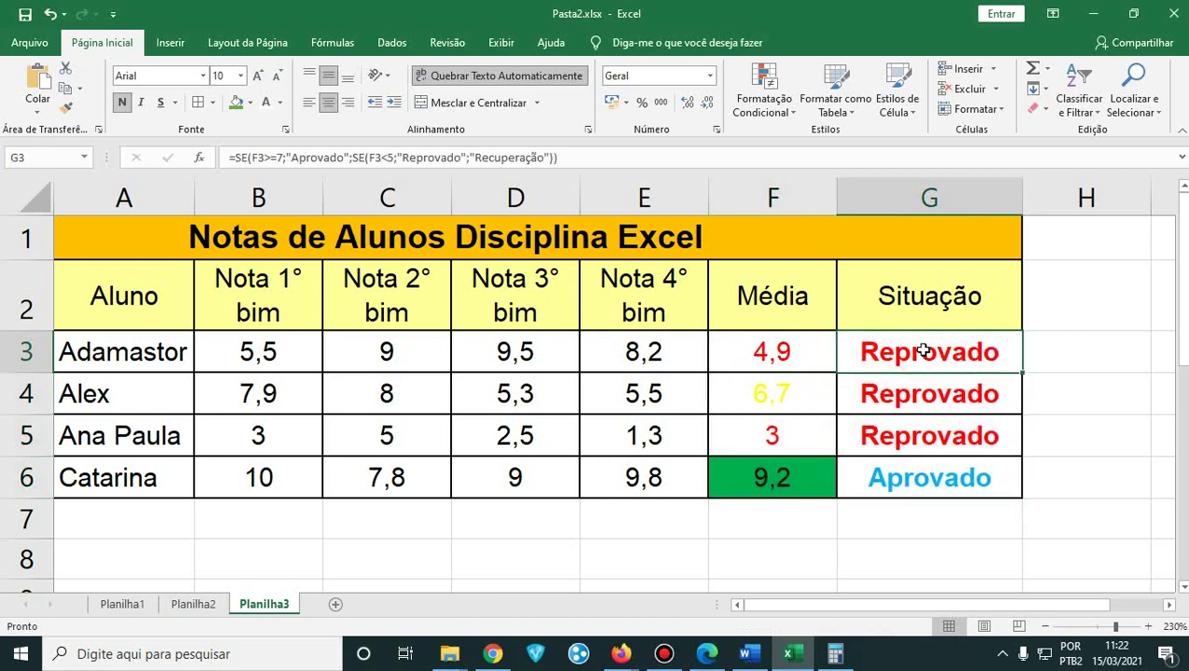
{"action": "left_click_drag", "start_coordinate": [904, 347], "coordinate": [920, 469]}
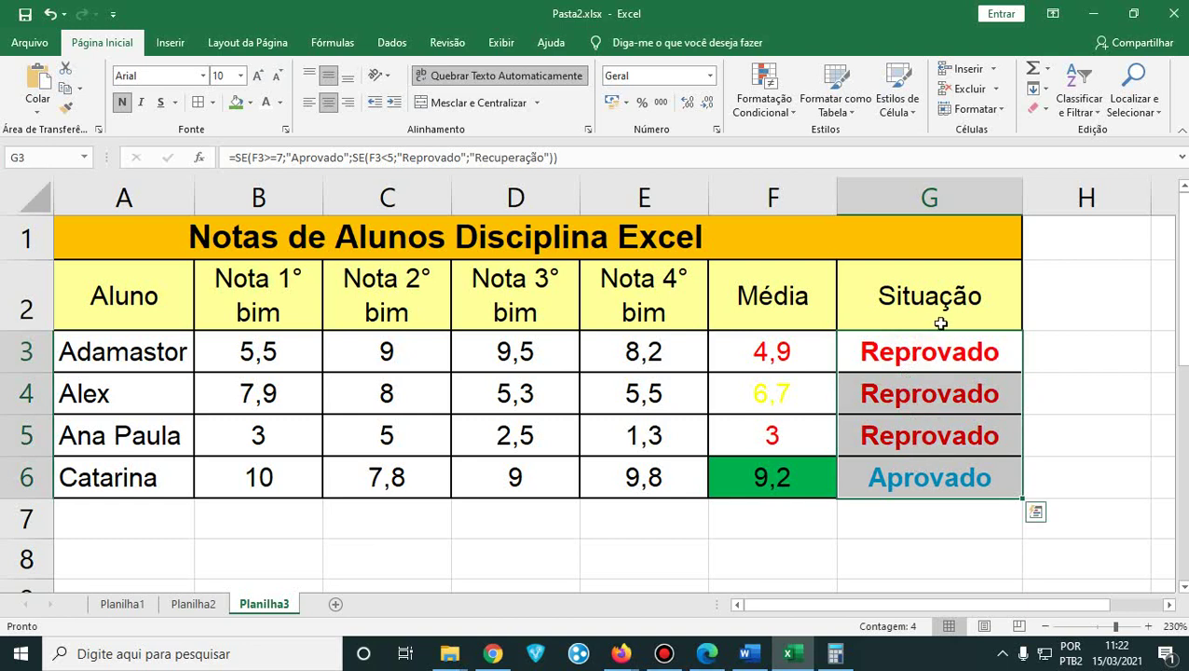
{"action": "left_click", "coordinate": [791, 116]}
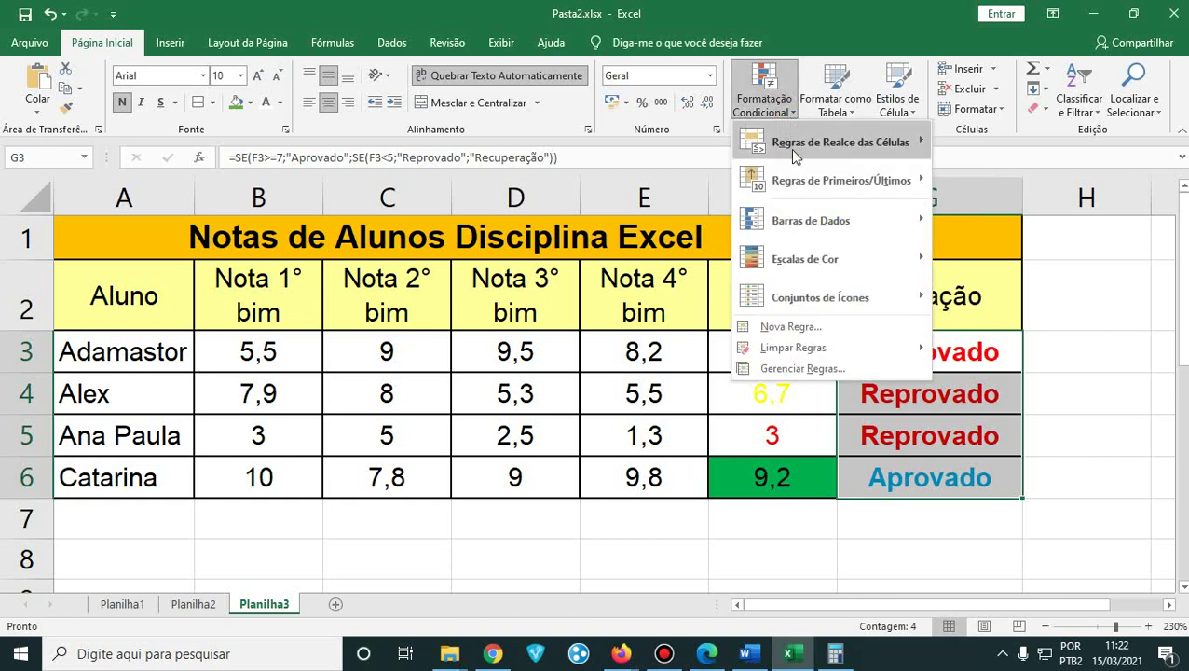
{"action": "mouse_move", "coordinate": [789, 149]}
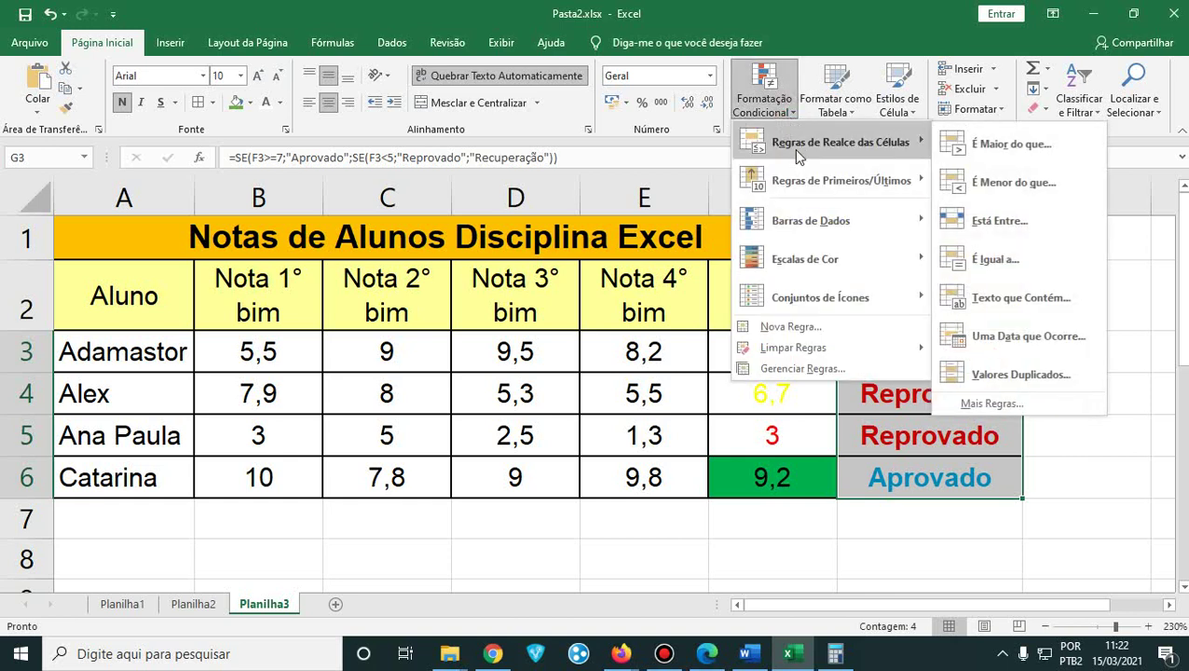
{"action": "left_click", "coordinate": [1038, 299]}
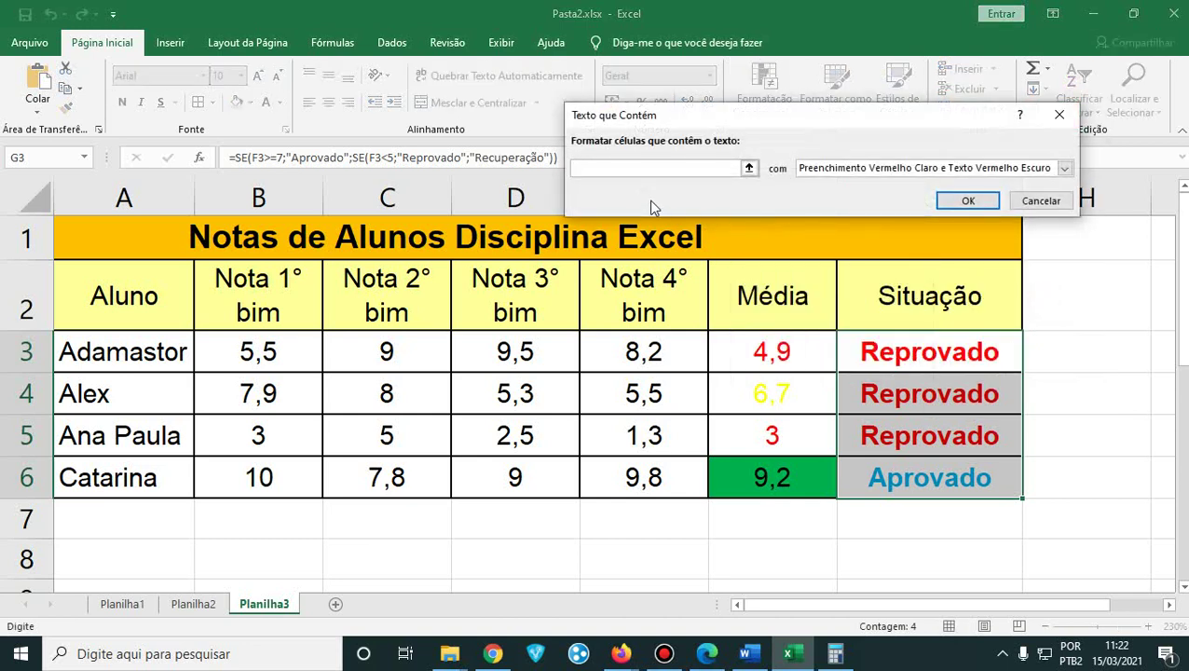
{"action": "type", "text": "Recuperação"}
- Give the Recuperação rule a custom format with yellow font colour and apply it
{"action": "left_click", "coordinate": [909, 170]}
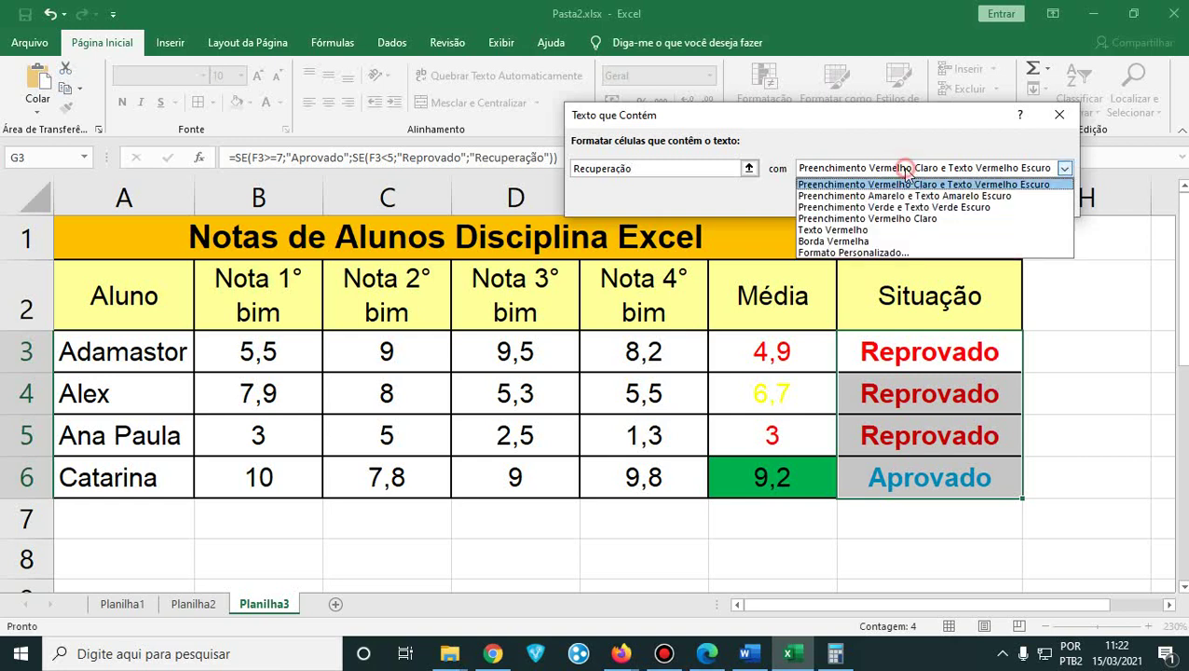
{"action": "left_click", "coordinate": [885, 252]}
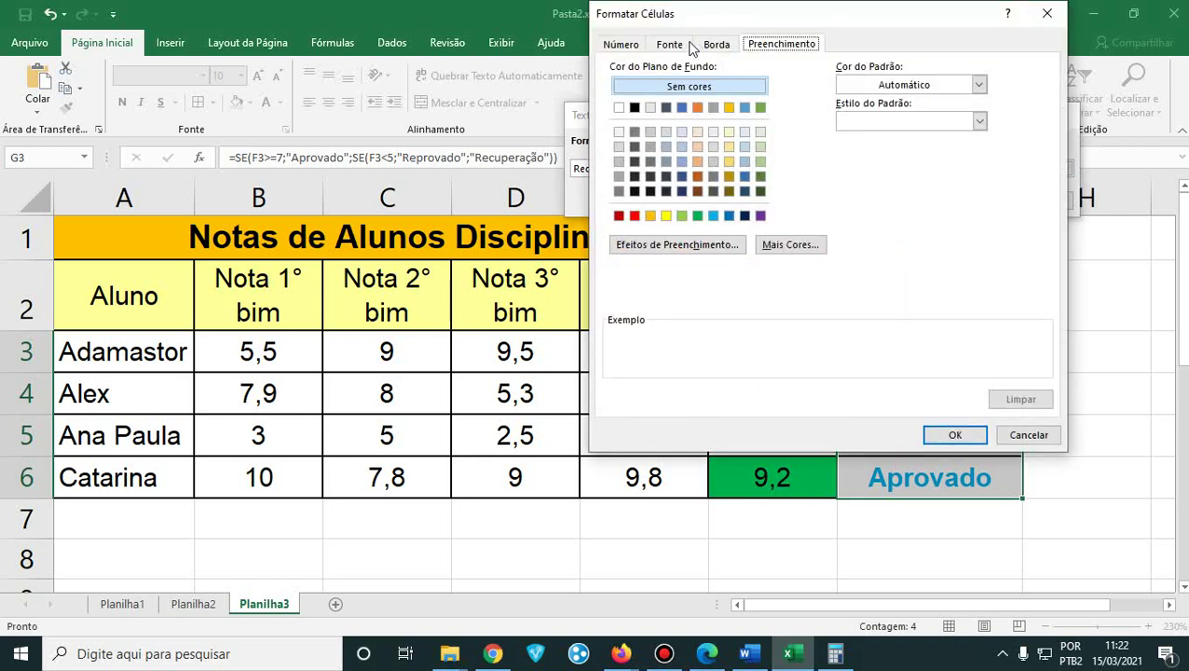
{"action": "left_click", "coordinate": [672, 45]}
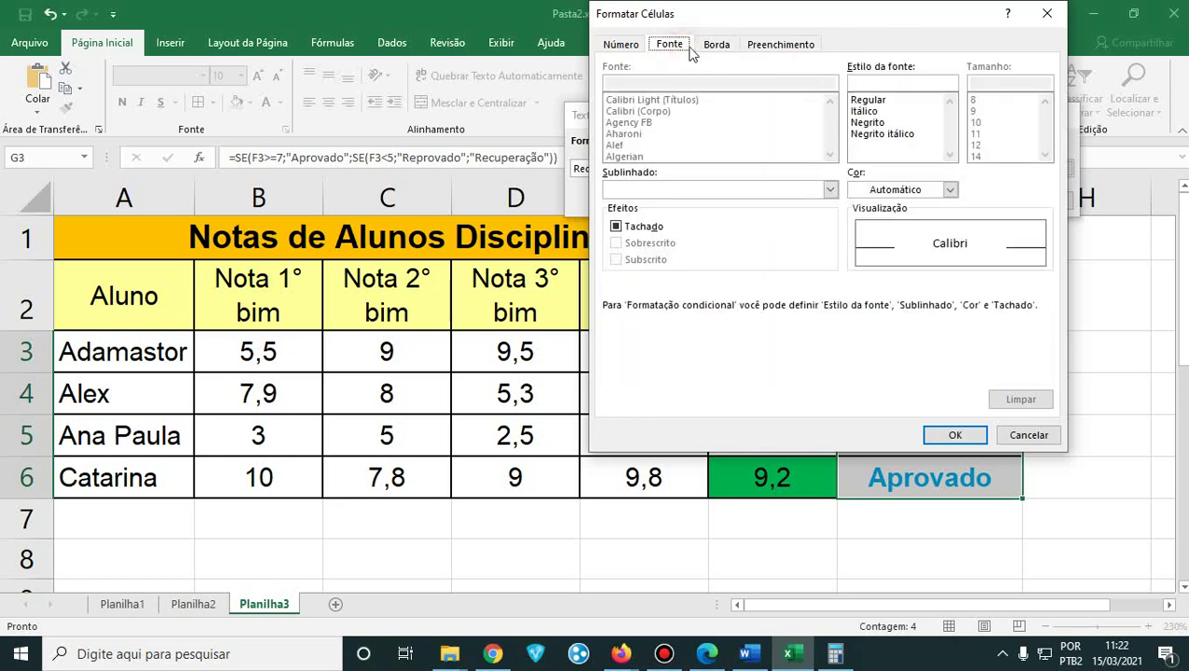
{"action": "left_click", "coordinate": [950, 189]}
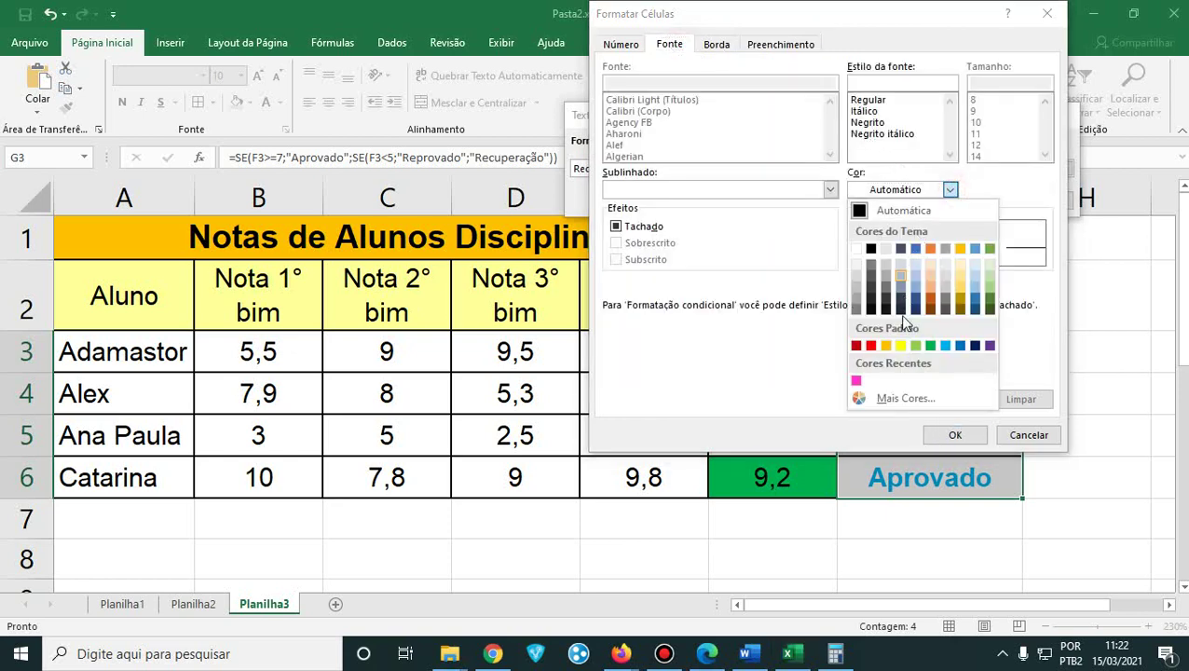
{"action": "left_click", "coordinate": [900, 345]}
{"action": "left_click", "coordinate": [956, 435]}
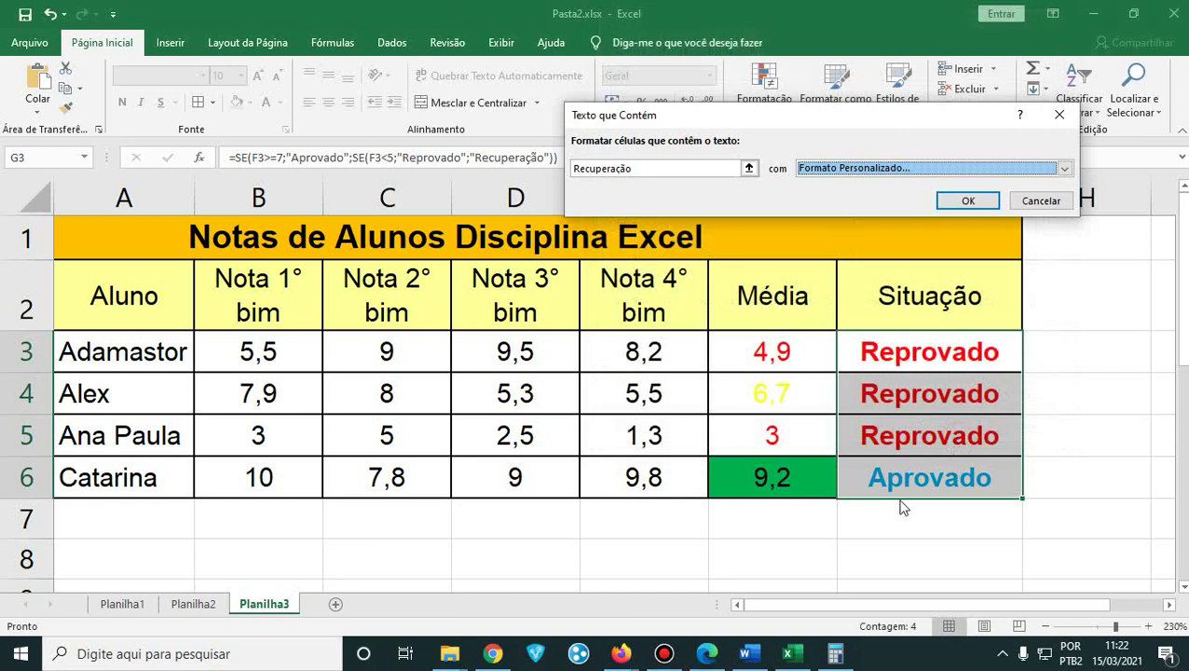
{"action": "left_click", "coordinate": [968, 200]}
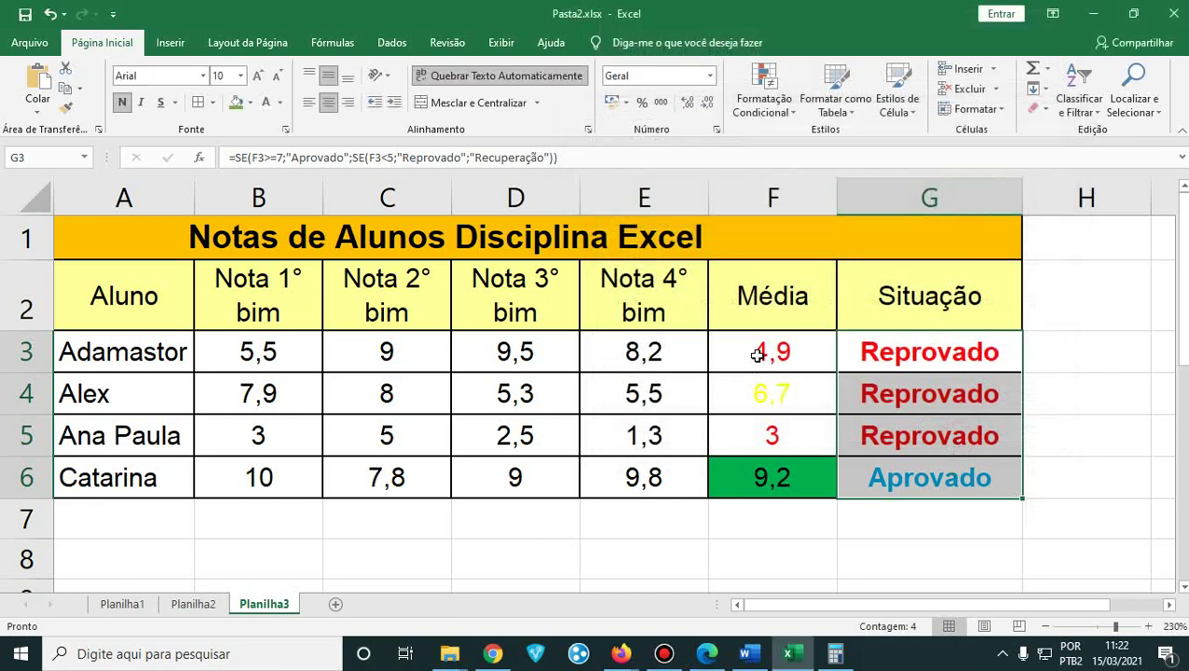
- Set the Média in F3 to 5 to test the new formatting rule
{"action": "left_click", "coordinate": [758, 345]}
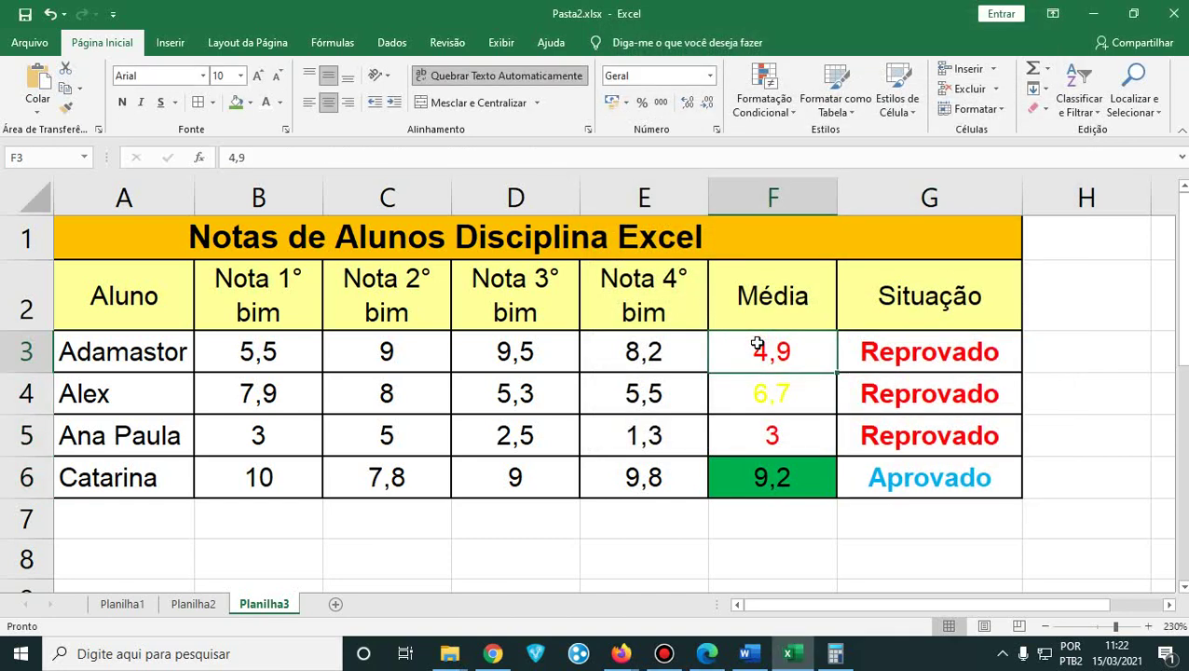
{"action": "type", "text": "5"}
{"action": "key", "text": "Return"}
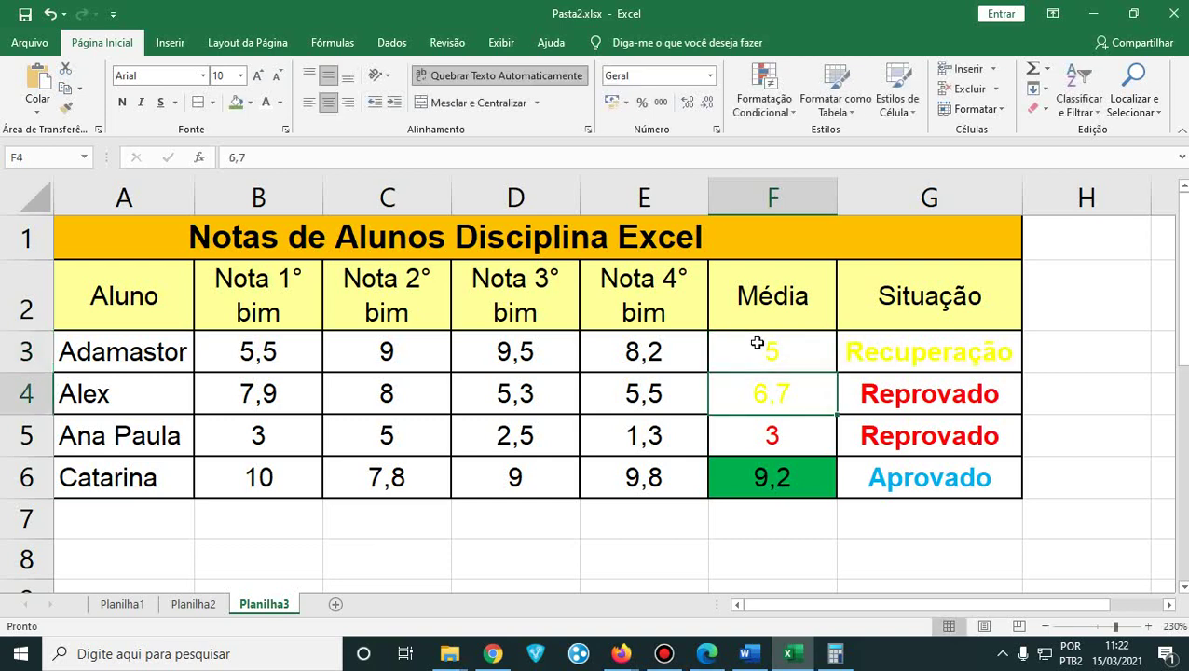
- Test the Situação formula and its colours by setting the Média in F3 to 6,9 and finally to 7
{"action": "key", "text": "Up"}
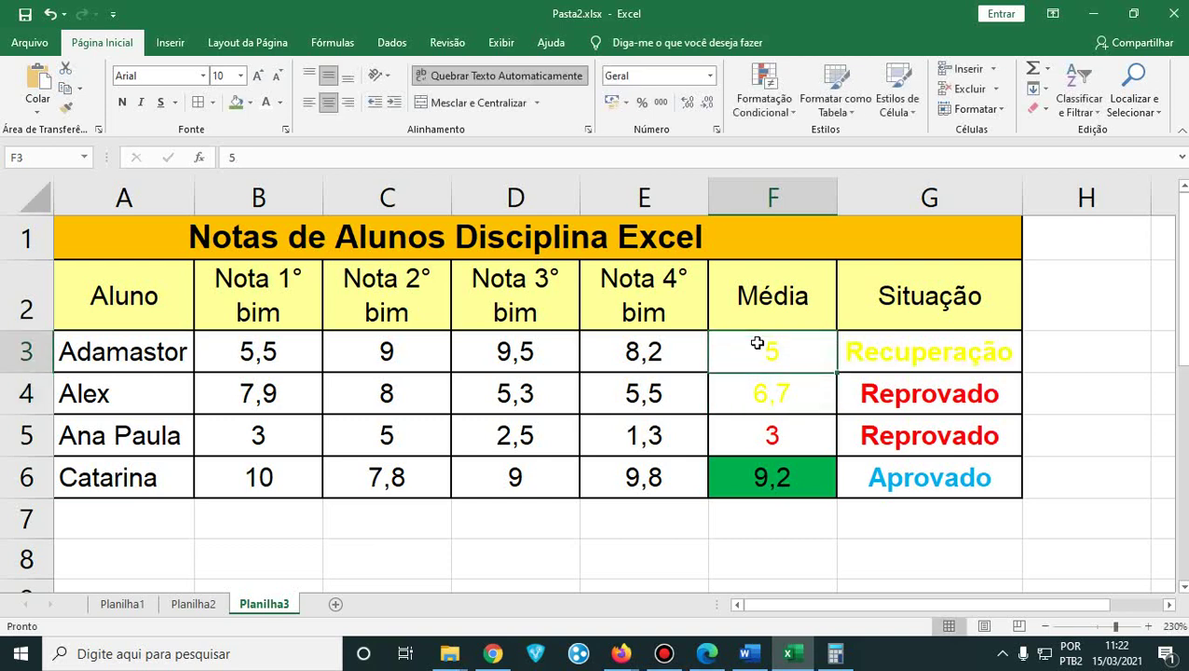
{"action": "key", "text": "Right"}
{"action": "key", "text": "Left"}
{"action": "type", "text": "6,9"}
{"action": "key", "text": "Return"}
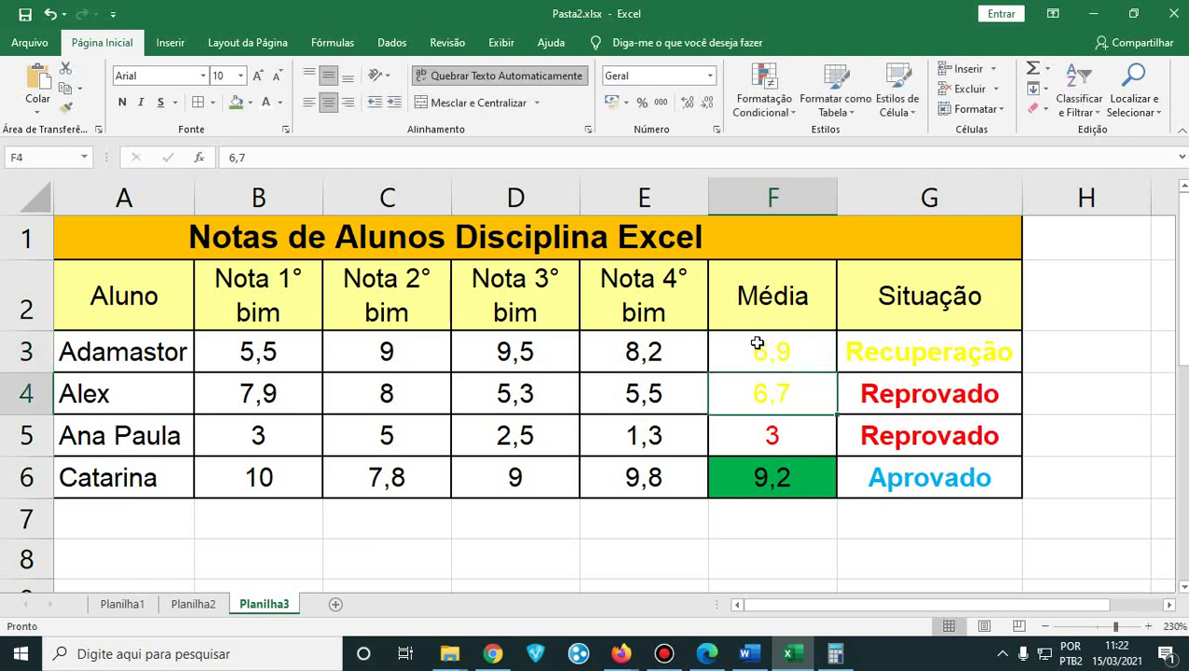
{"action": "key", "text": "Up"}
{"action": "type", "text": "7"}
{"action": "key", "text": "Return"}
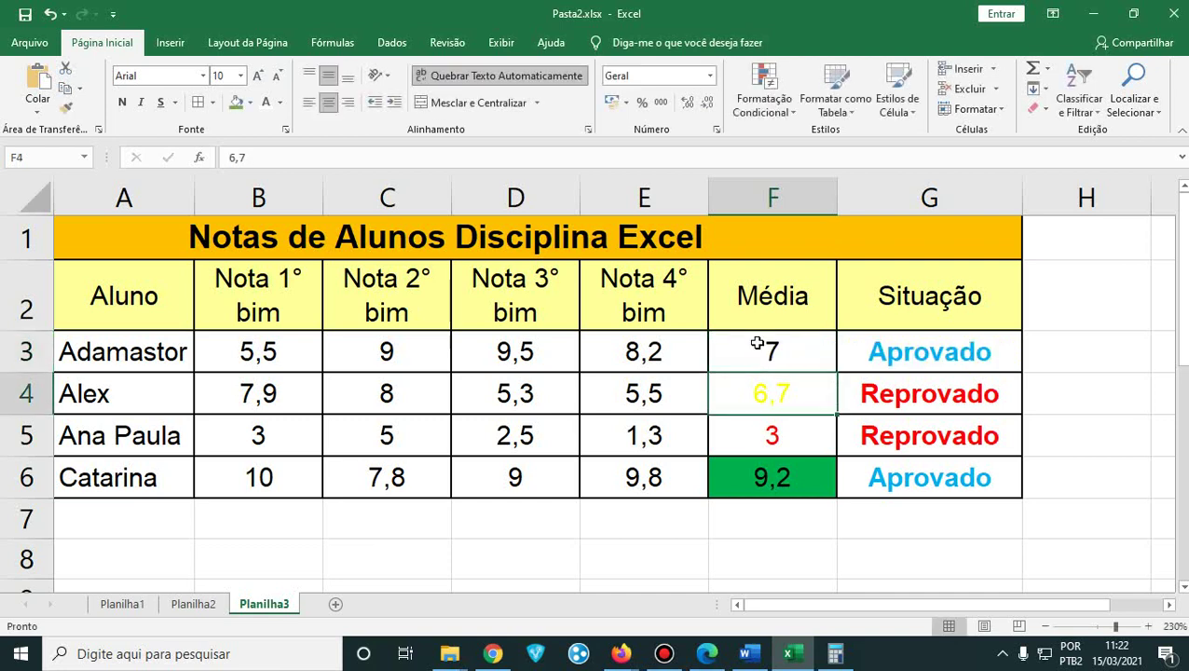
{"action": "key", "text": "Up"}
{"action": "key", "text": "Up"}
{"action": "key", "text": "Down"}
{"action": "key", "text": "Right"}
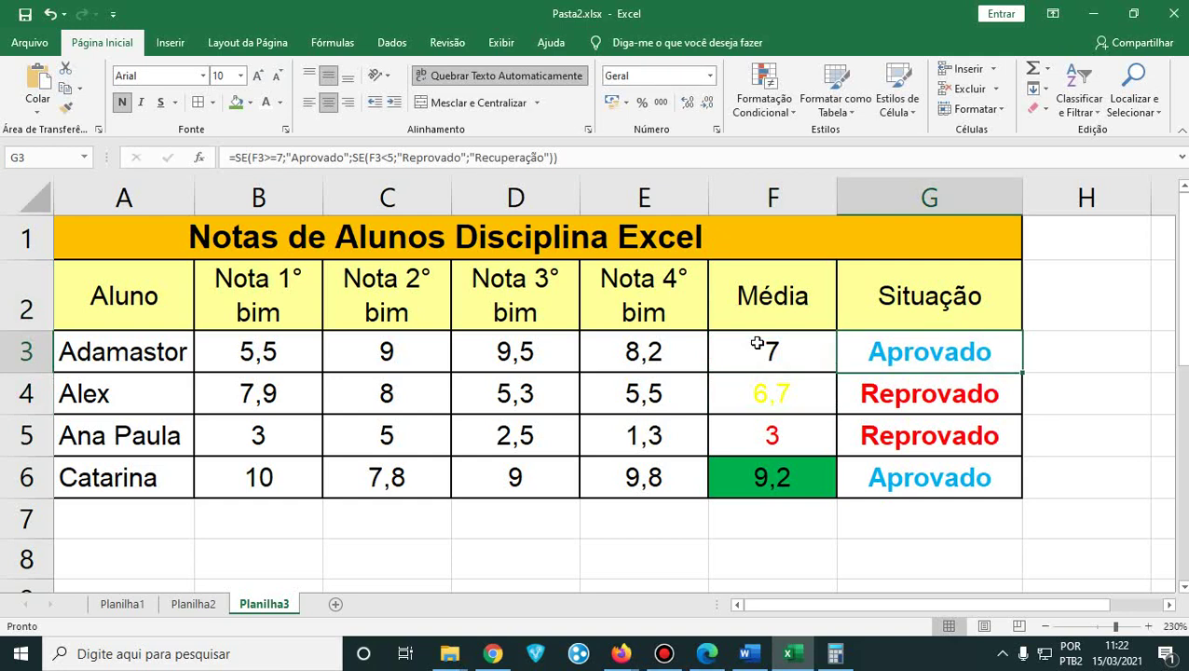
{"action": "key", "text": "Down"}
{"action": "key", "text": "Down"}
{"action": "key", "text": "Down"}
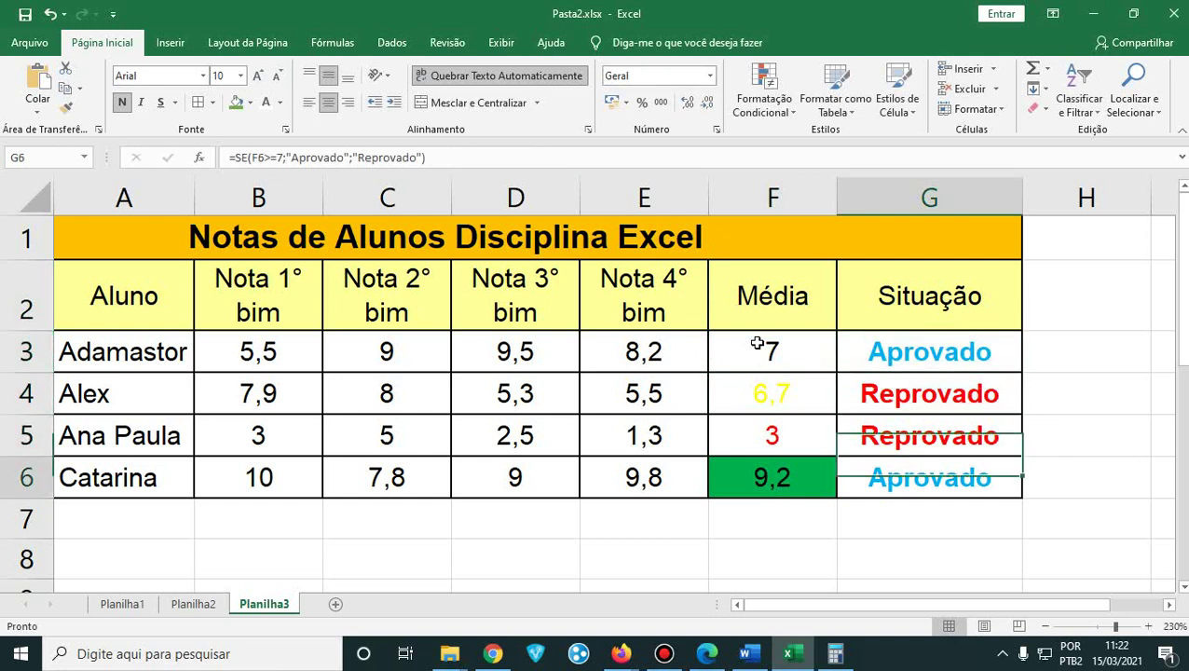
{"action": "key", "text": "Up"}
{"action": "key", "text": "Left"}
{"action": "key", "text": "Left"}
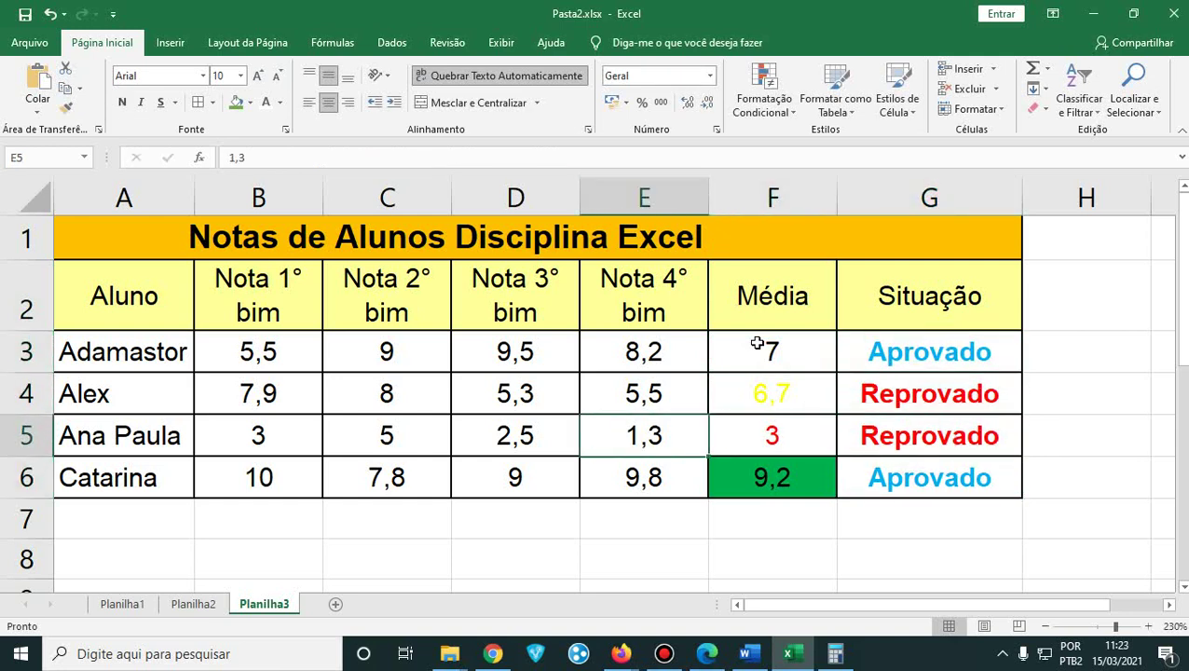
{"action": "key", "text": "Left"}
{"action": "key", "text": "Left"}
{"action": "key", "text": "Left"}
{"action": "key", "text": "Left"}
{"action": "key", "text": "Right"}
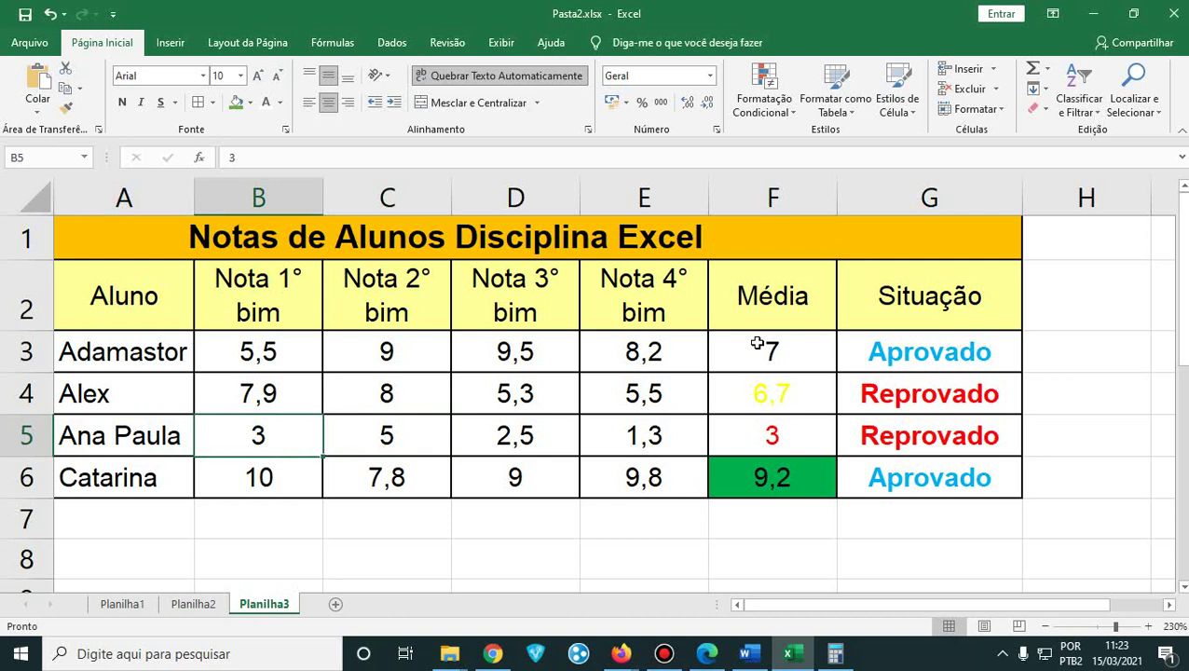
{"action": "key", "text": "Up"}
{"action": "key", "text": "Up"}
{"action": "key", "text": "Up"}
{"action": "key", "text": "Down"}
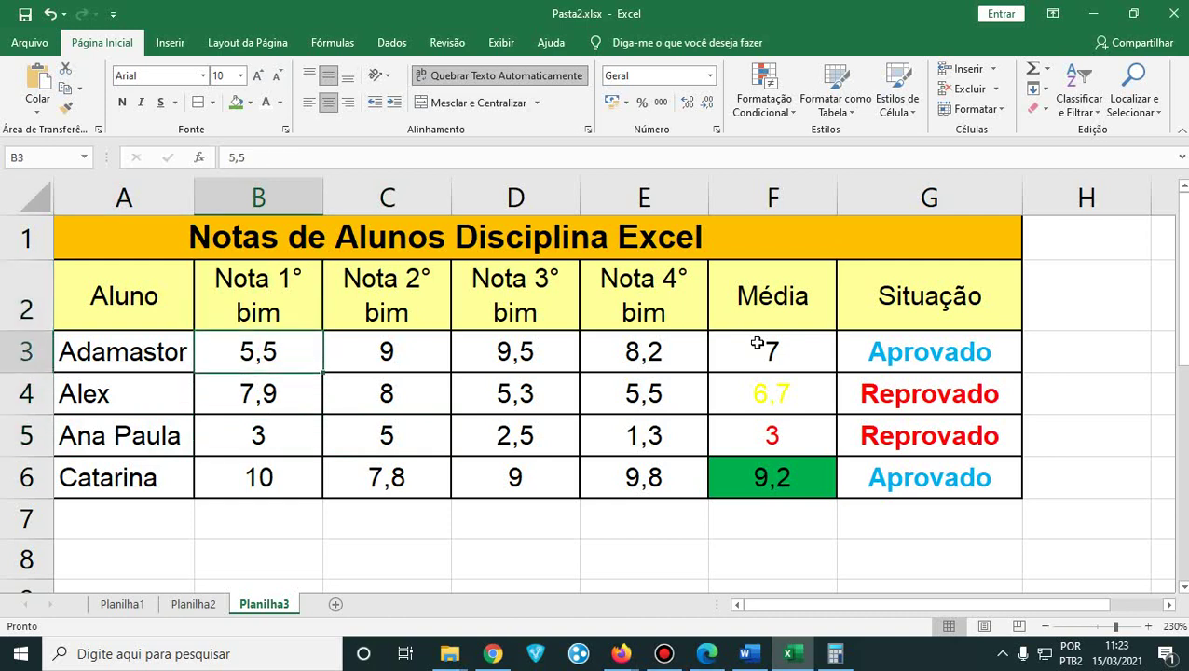
{"action": "key", "text": "Right"}
{"action": "key", "text": "Right"}
{"action": "key", "text": "Right"}
{"action": "key", "text": "Right"}
{"action": "key", "text": "Right"}
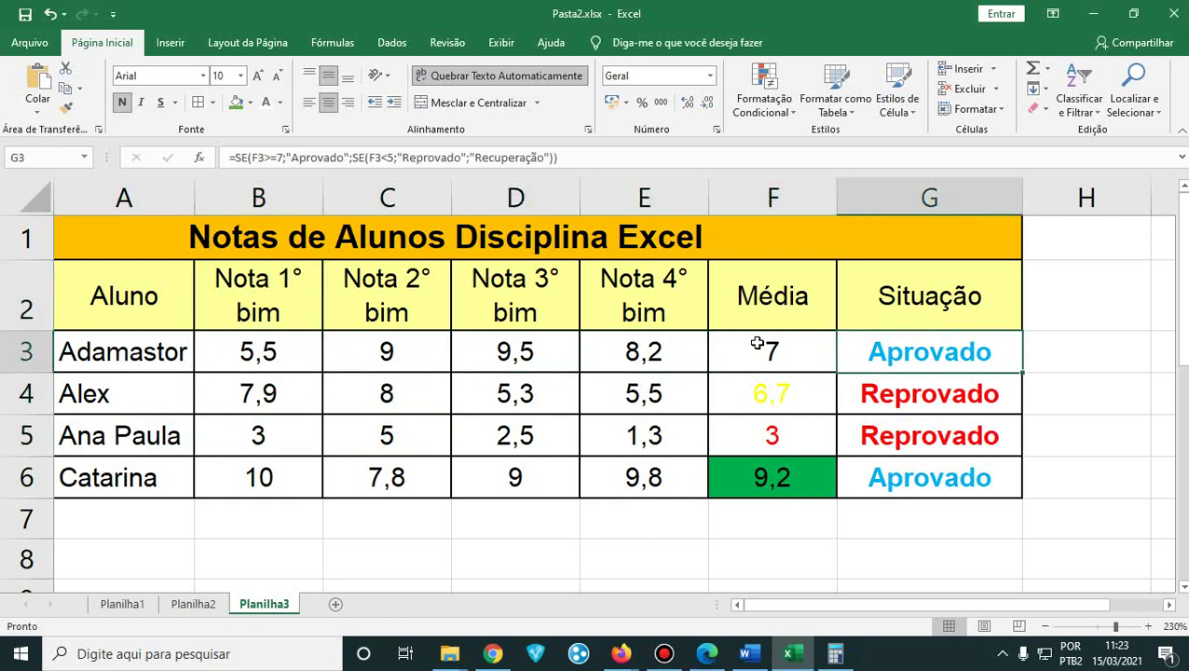
{"action": "key", "text": "Left"}
{"action": "key", "text": "Left"}
{"action": "key", "text": "Right"}
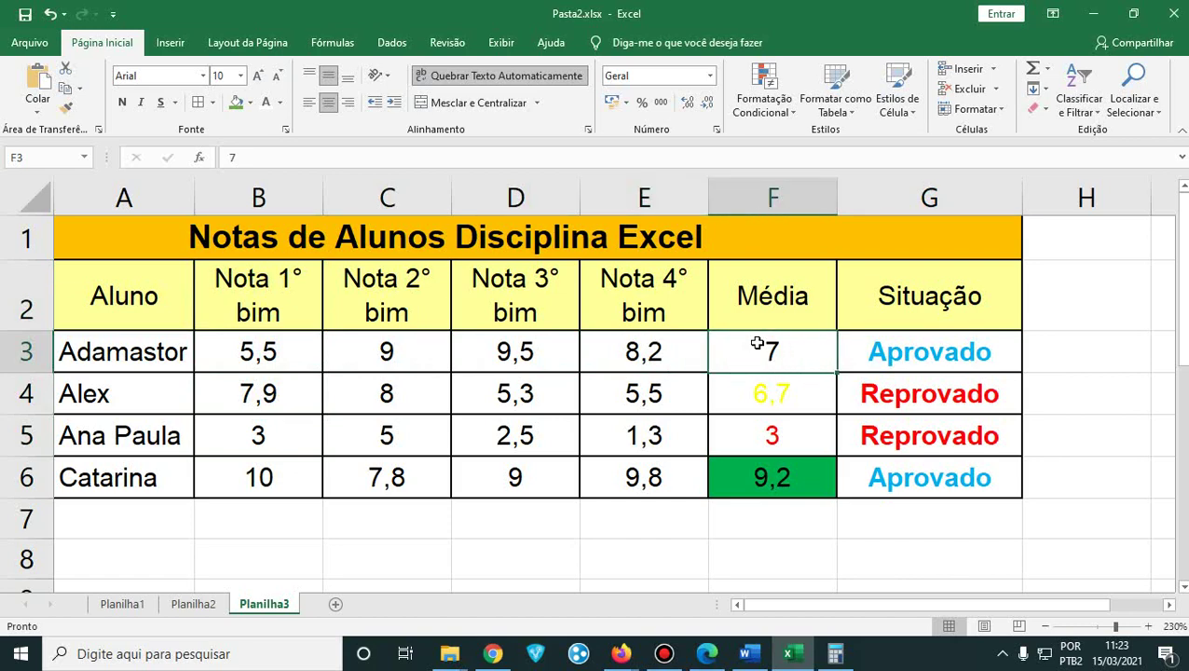
- Switch to the Apostila-de-Excel-Avançado PDF in Edge and review the nested SE commission example on page 42
{"action": "left_click", "coordinate": [707, 654]}
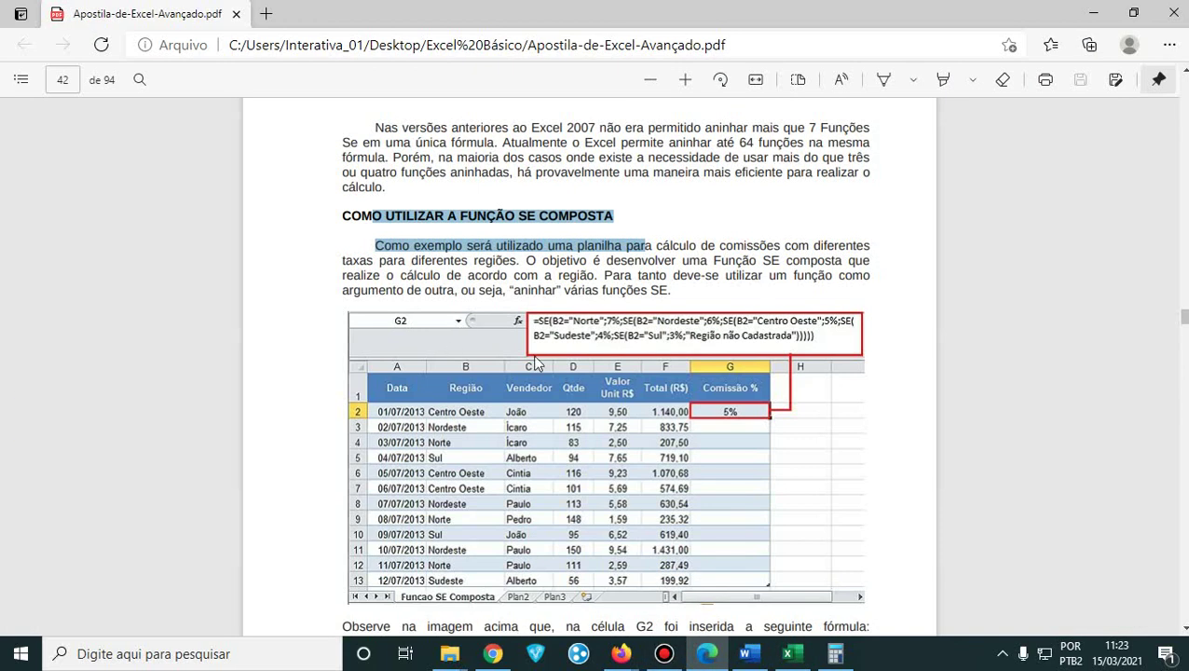
{"action": "scroll", "coordinate": [500, 381], "scroll_direction": "down", "scroll_amount": 2}
{"action": "scroll", "coordinate": [500, 382], "scroll_direction": "down", "scroll_amount": 4}
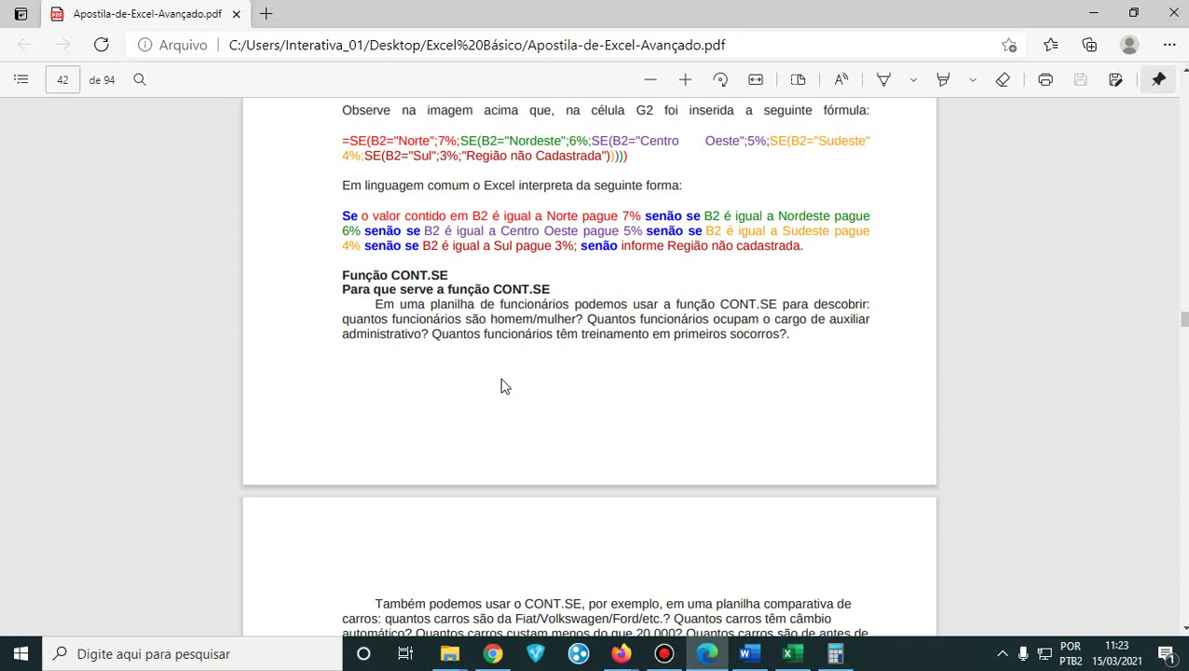
{"action": "scroll", "coordinate": [500, 382], "scroll_direction": "up", "scroll_amount": 3}
{"action": "scroll", "coordinate": [501, 382], "scroll_direction": "down", "scroll_amount": 2}
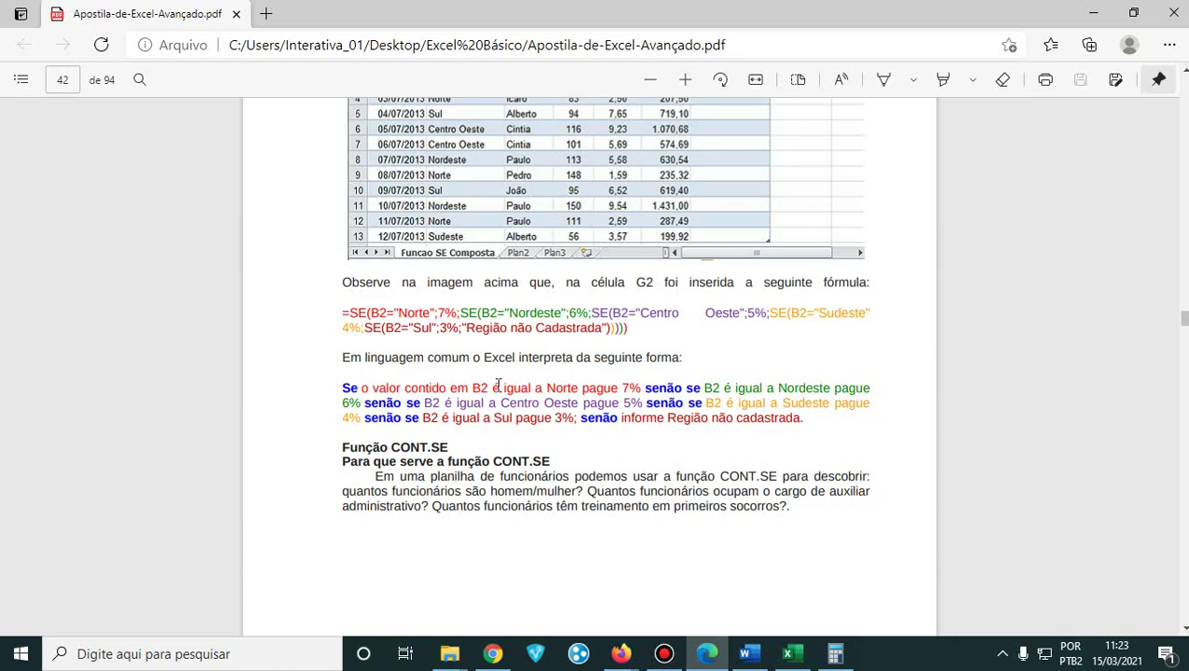
{"action": "scroll", "coordinate": [498, 391], "scroll_direction": "down", "scroll_amount": 4}
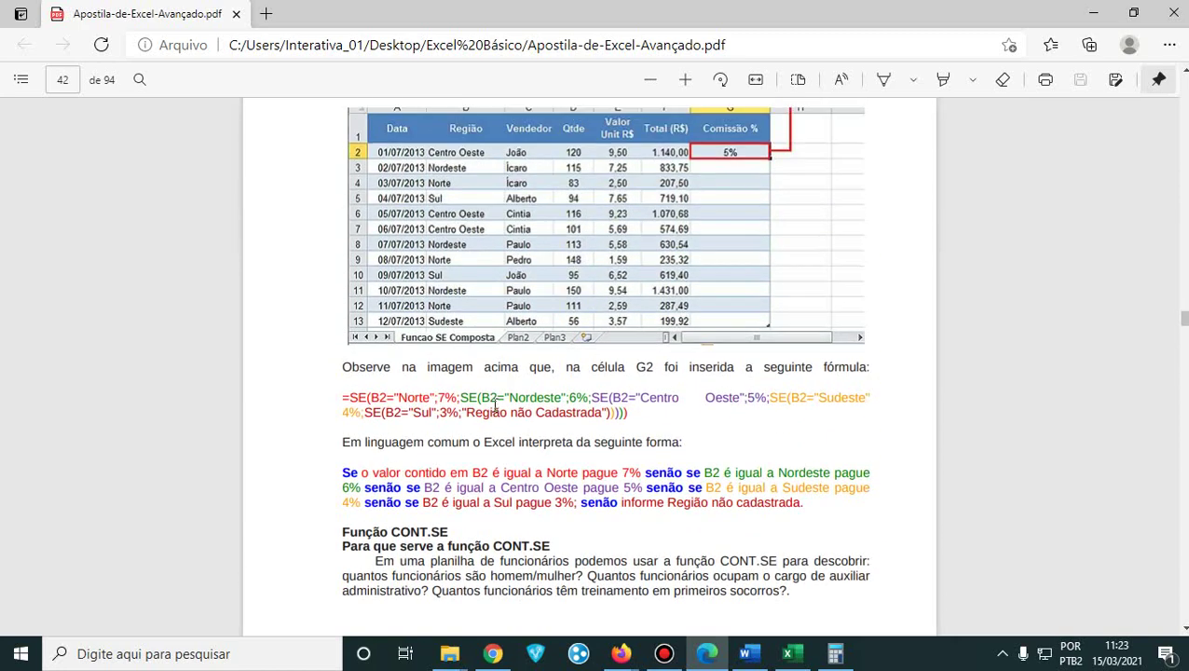
- Skim the handbook from the CONT.SE section through to the PROCV syntax on page 56
{"action": "scroll", "coordinate": [495, 402], "scroll_direction": "down", "scroll_amount": 12}
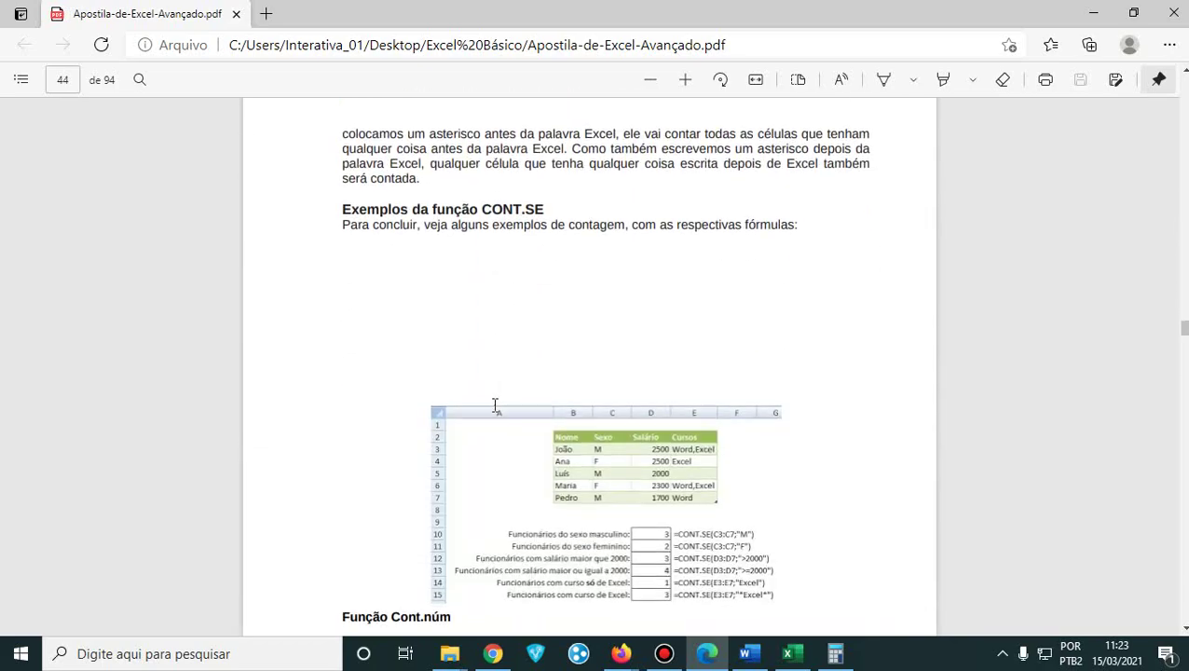
{"action": "scroll", "coordinate": [495, 402], "scroll_direction": "down", "scroll_amount": 15}
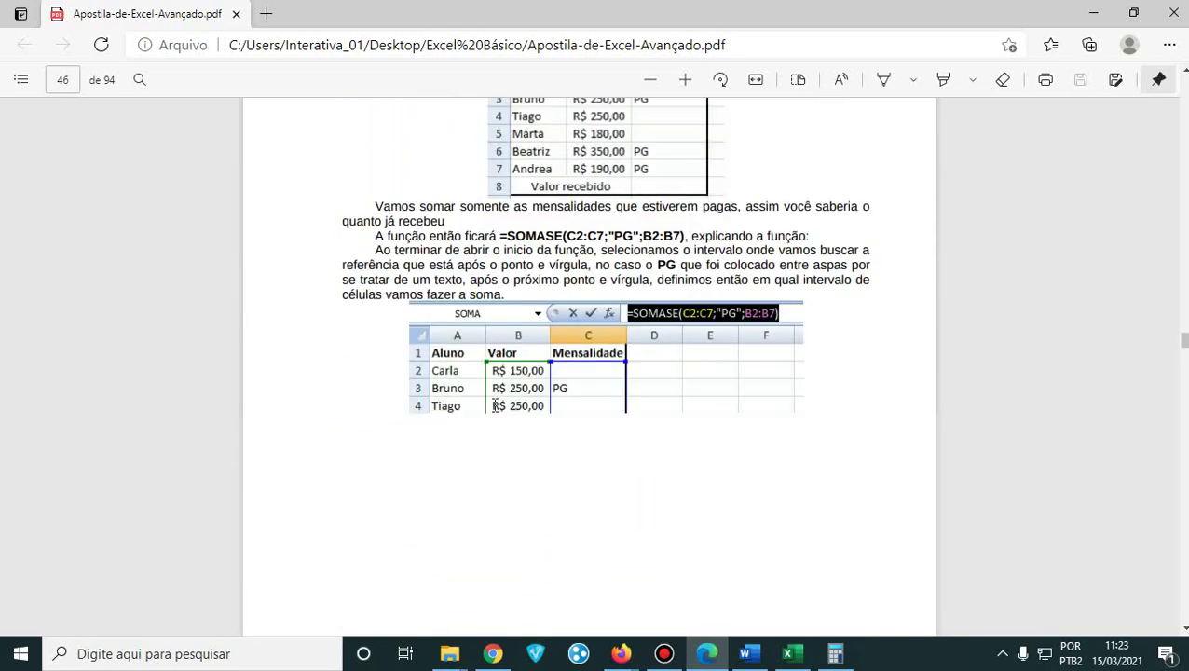
{"action": "scroll", "coordinate": [495, 405], "scroll_direction": "down", "scroll_amount": 15}
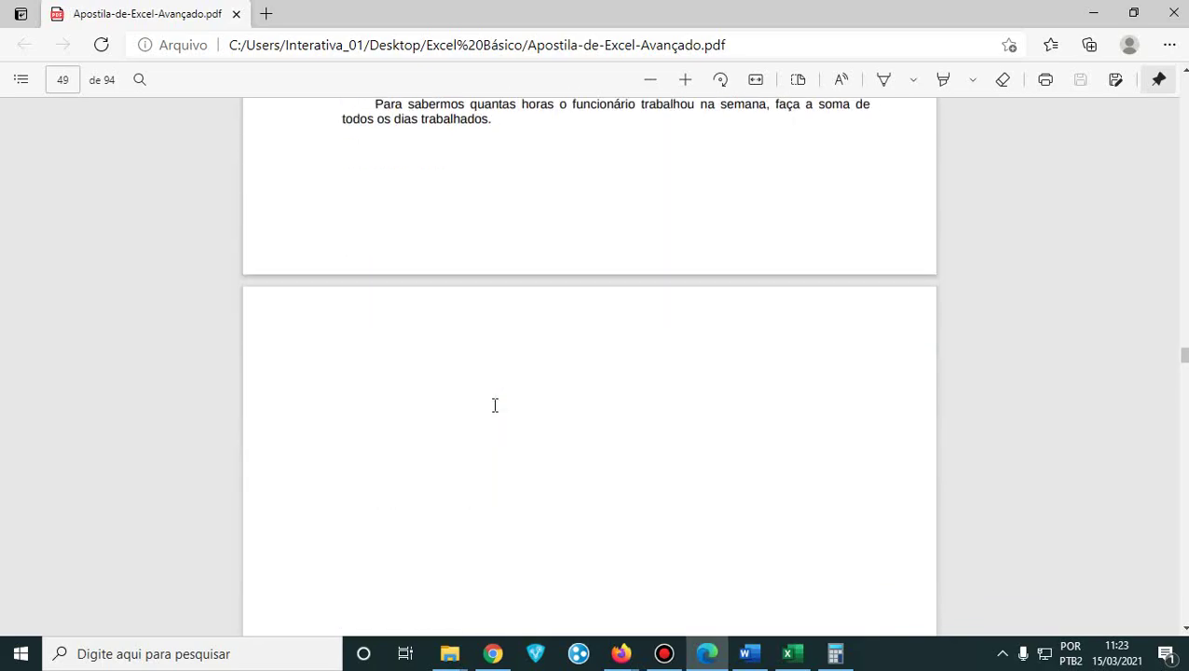
{"action": "scroll", "coordinate": [495, 406], "scroll_direction": "down", "scroll_amount": 10}
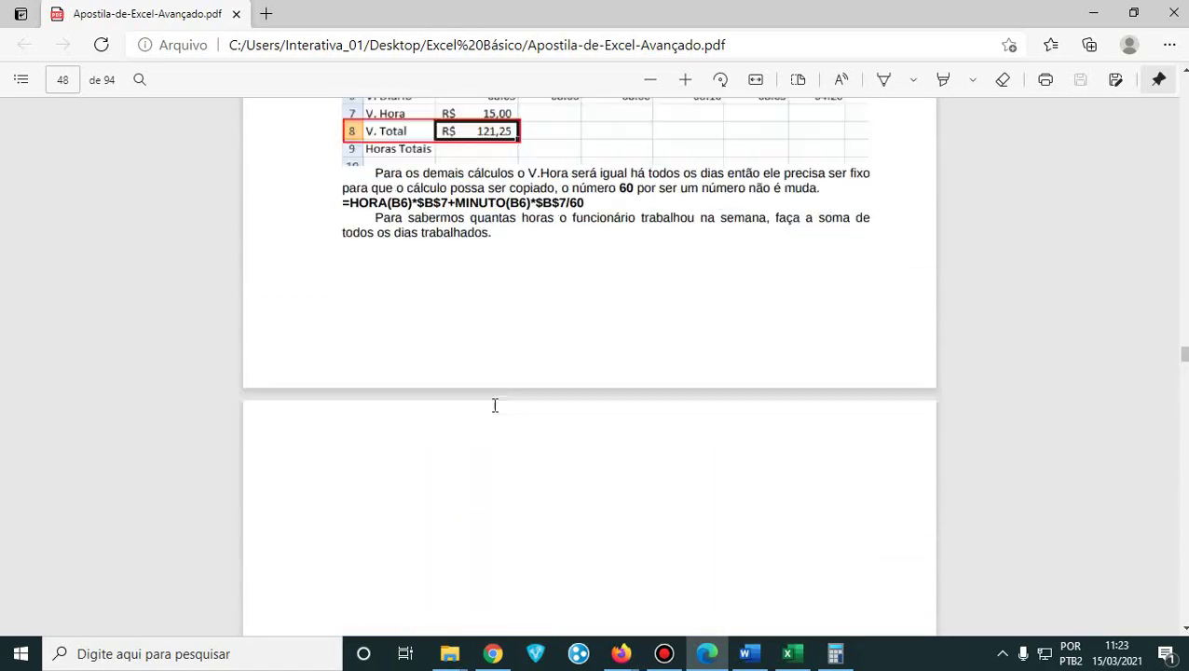
{"action": "scroll", "coordinate": [495, 406], "scroll_direction": "down", "scroll_amount": 15}
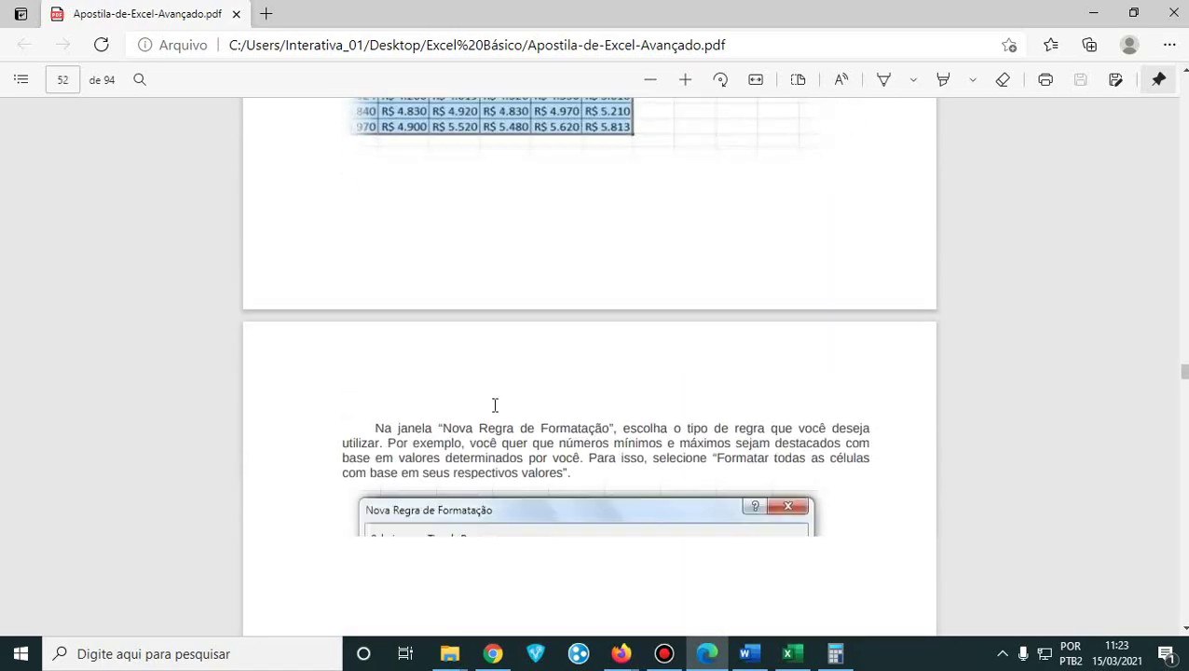
{"action": "scroll", "coordinate": [495, 405], "scroll_direction": "down", "scroll_amount": 18}
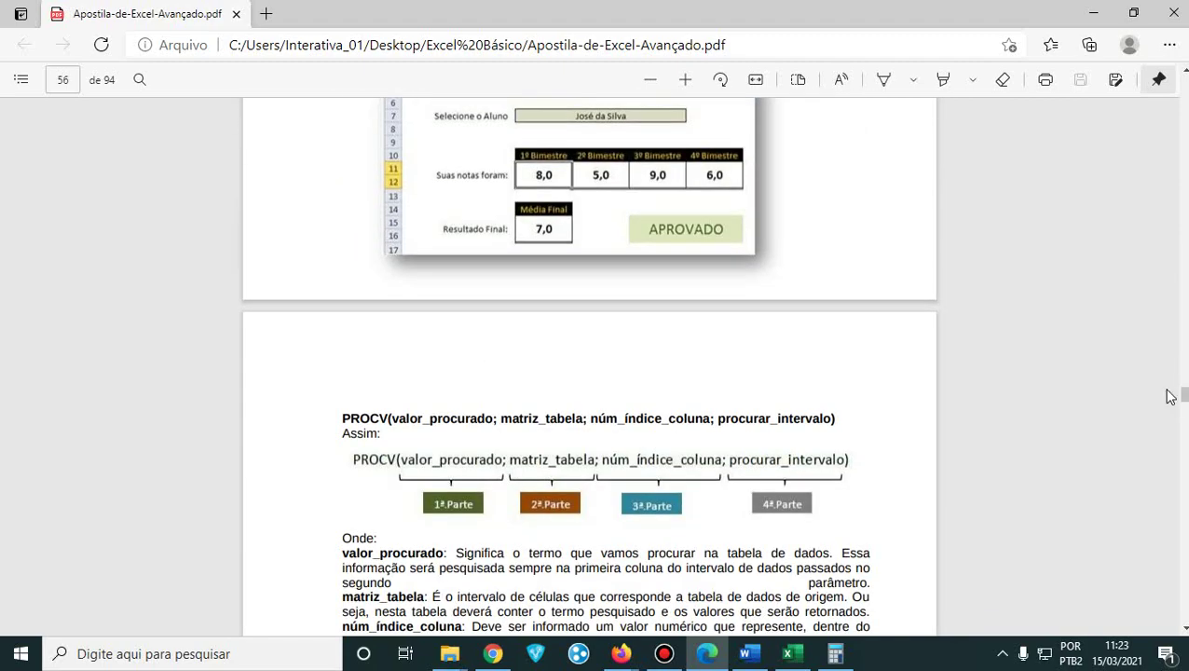
- Go back through the handbook to the Função E( ) section and its example on page 40
{"action": "left_click_drag", "start_coordinate": [1182, 397], "coordinate": [1176, 341]}
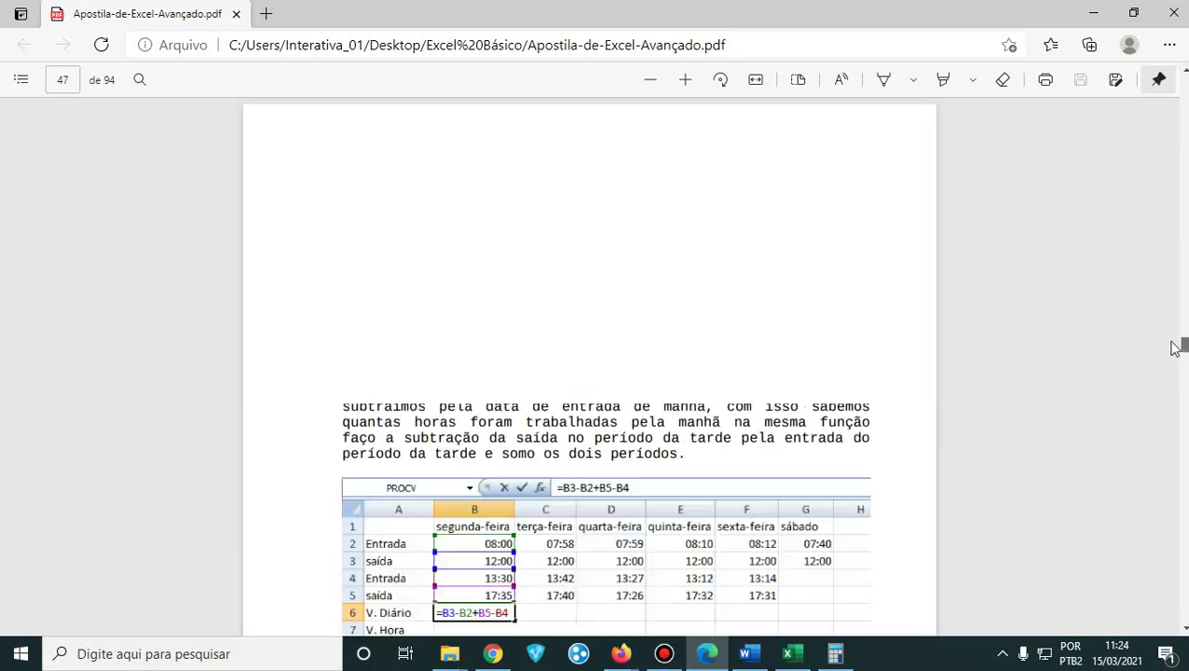
{"action": "scroll", "coordinate": [889, 352], "scroll_direction": "up", "scroll_amount": 8}
{"action": "scroll", "coordinate": [786, 388], "scroll_direction": "up", "scroll_amount": 15}
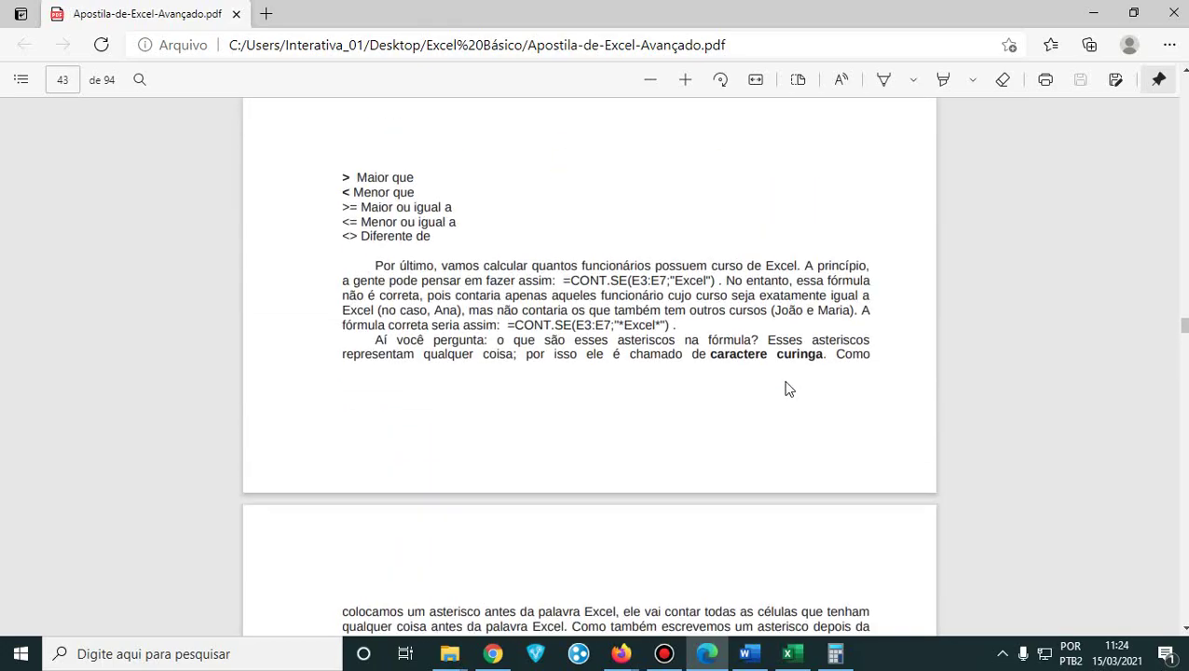
{"action": "scroll", "coordinate": [785, 388], "scroll_direction": "up", "scroll_amount": 10}
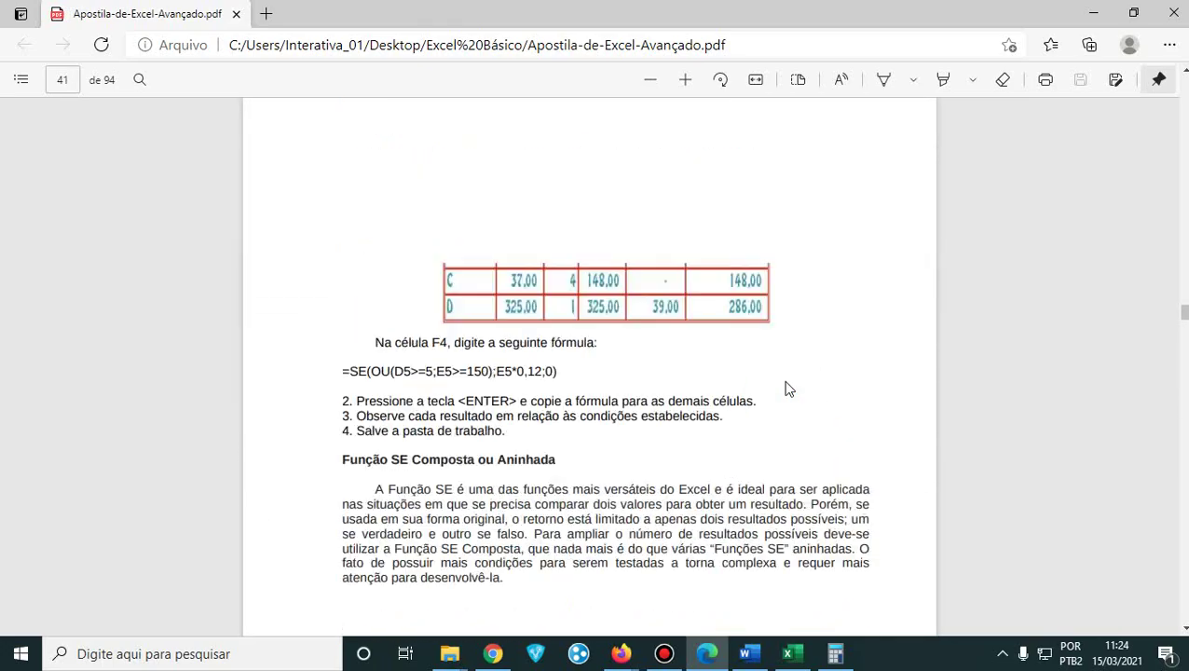
{"action": "scroll", "coordinate": [786, 389], "scroll_direction": "up", "scroll_amount": 7}
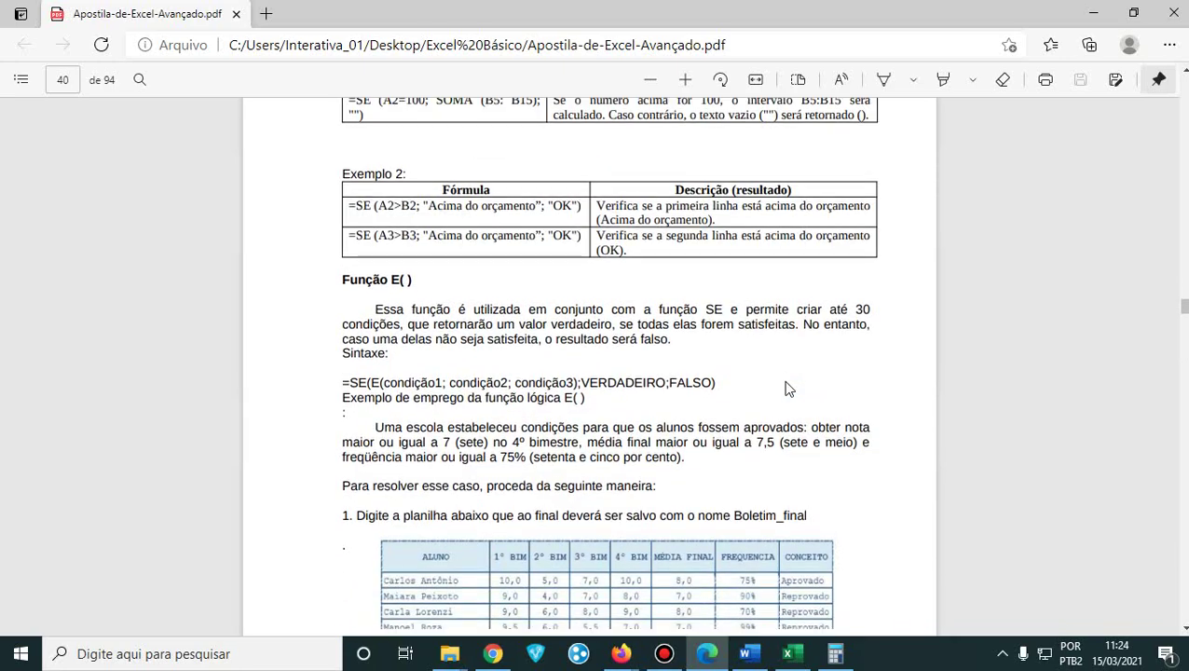
{"action": "scroll", "coordinate": [782, 380], "scroll_direction": "down", "scroll_amount": 2}
- Enlarge the PDF four zoom levels and read the Boletim_final exercise with its approval conditions and grade table
{"action": "left_click", "coordinate": [1170, 45]}
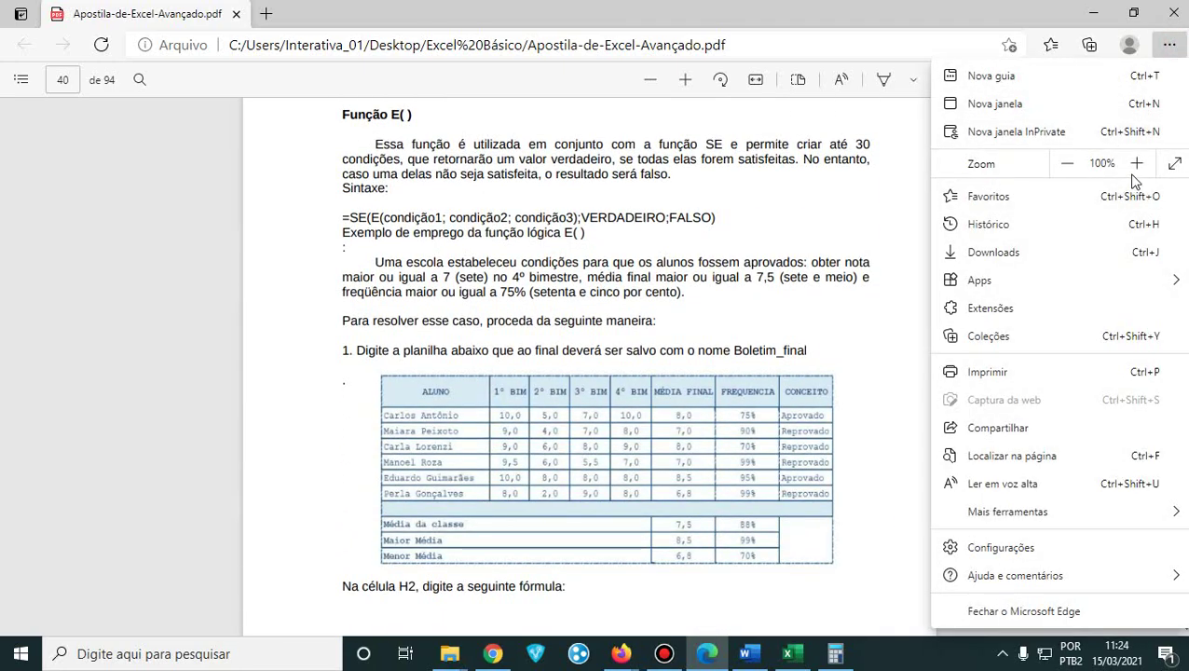
{"action": "left_click", "coordinate": [1136, 164]}
{"action": "left_click", "coordinate": [1136, 164]}
{"action": "left_click", "coordinate": [1136, 164]}
{"action": "left_click", "coordinate": [1136, 164]}
{"action": "left_click", "coordinate": [844, 316]}
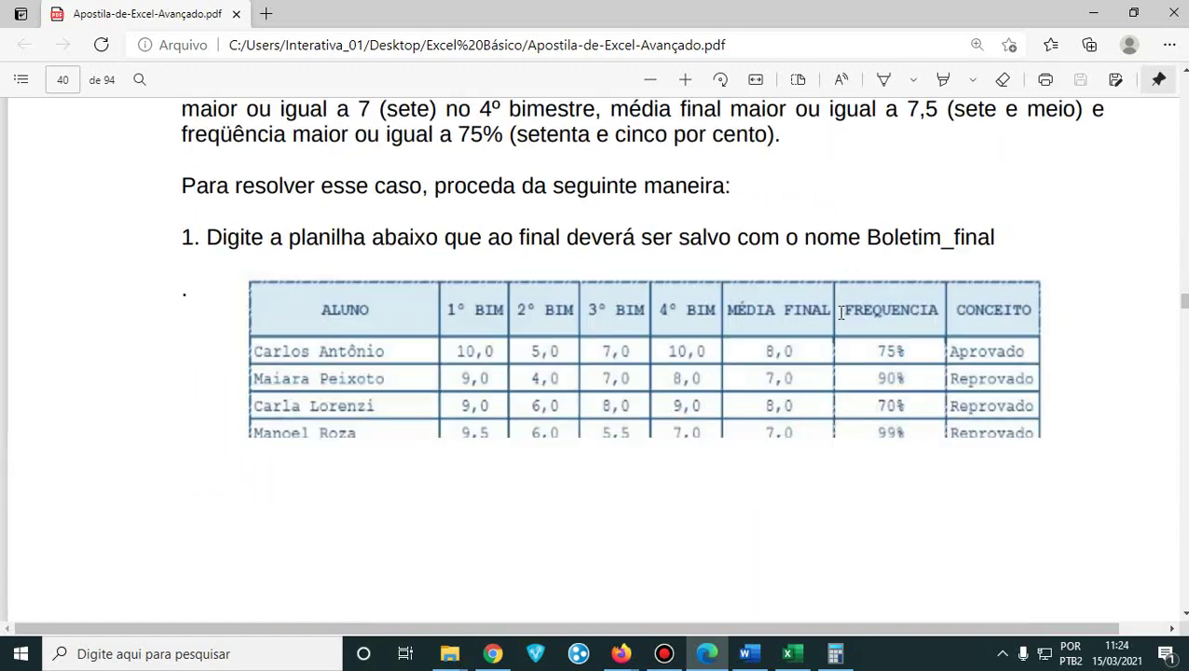
{"action": "scroll", "coordinate": [841, 314], "scroll_direction": "down", "scroll_amount": 1}
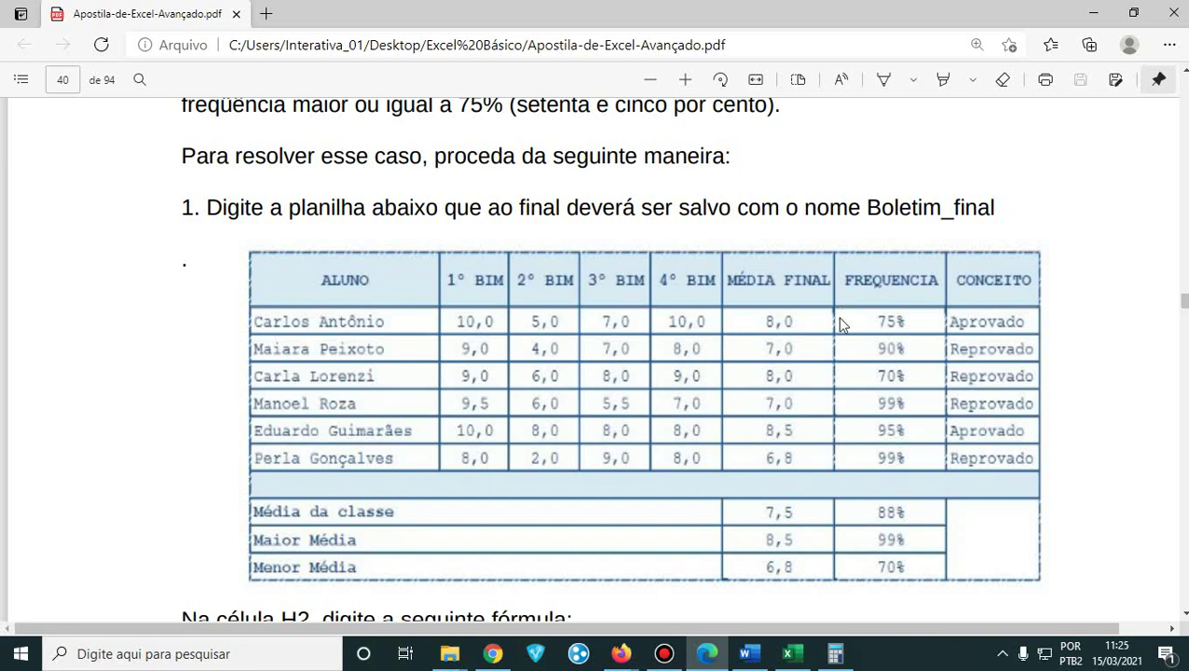
{"action": "scroll", "coordinate": [824, 347], "scroll_direction": "down", "scroll_amount": 3}
{"action": "scroll", "coordinate": [821, 355], "scroll_direction": "up", "scroll_amount": 4}
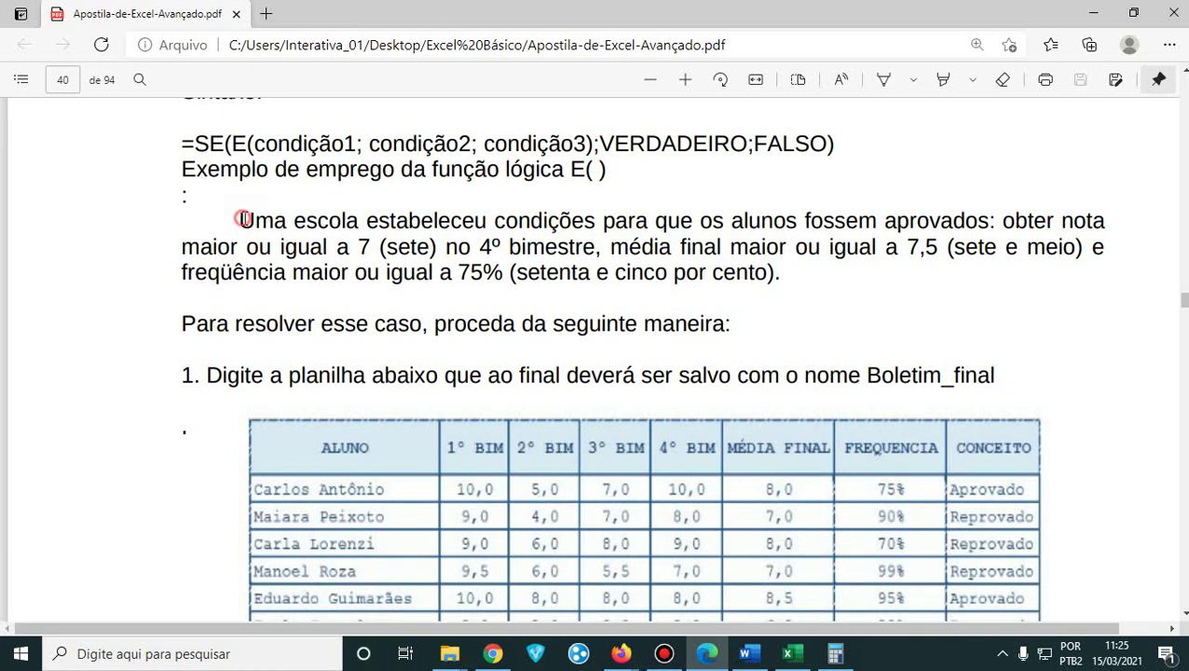
{"action": "left_click_drag", "start_coordinate": [239, 220], "coordinate": [286, 222]}
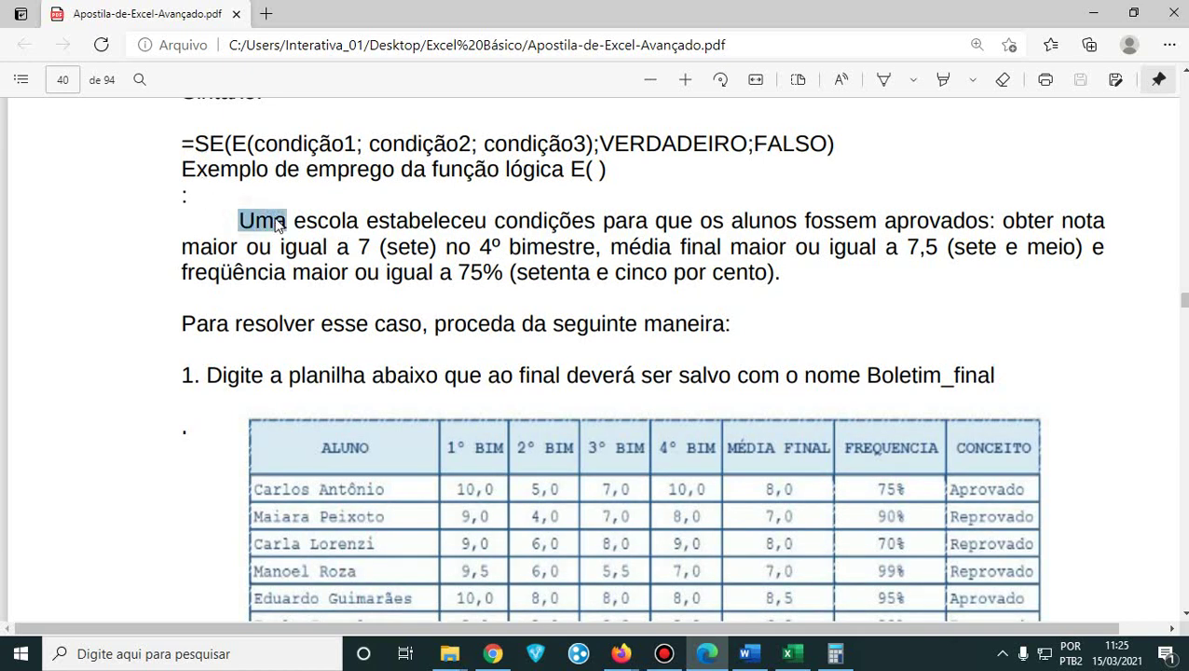
{"action": "left_click", "coordinate": [734, 451]}
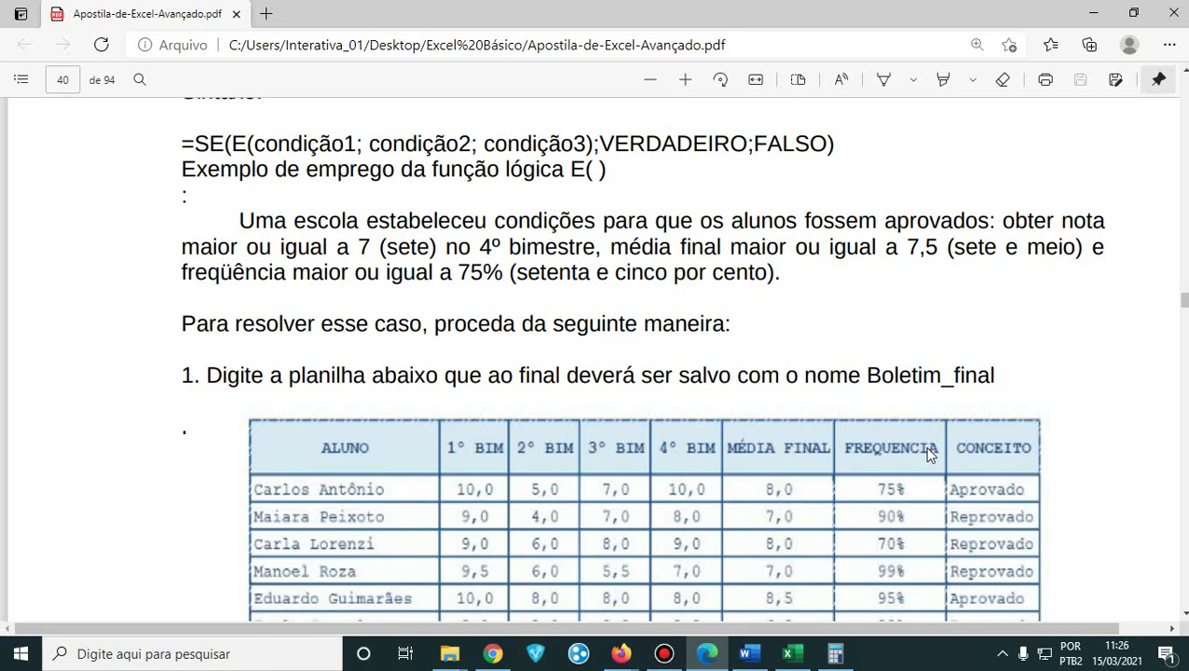
- Read the OU( ) function section on page 41, including the Abatimento discount exercise and its Lojas XYZ table
{"action": "scroll", "coordinate": [928, 452], "scroll_direction": "down", "scroll_amount": 10}
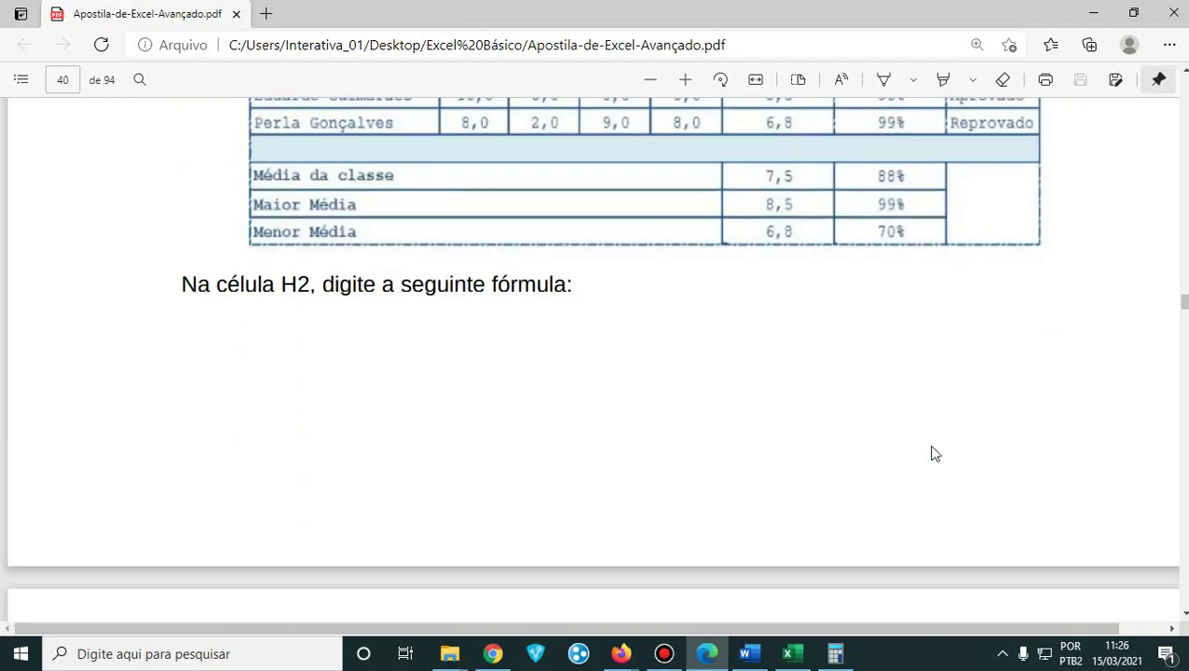
{"action": "scroll", "coordinate": [935, 452], "scroll_direction": "down", "scroll_amount": 9}
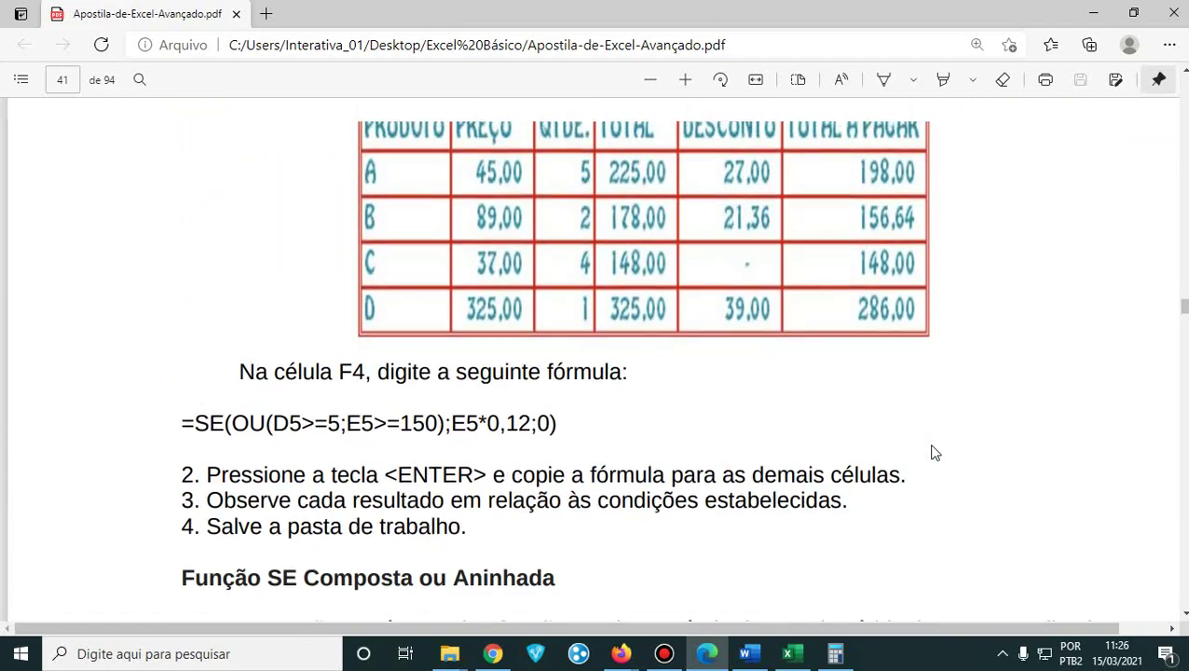
{"action": "scroll", "coordinate": [934, 452], "scroll_direction": "up", "scroll_amount": 3}
{"action": "scroll", "coordinate": [934, 452], "scroll_direction": "down", "scroll_amount": 2}
{"action": "scroll", "coordinate": [935, 452], "scroll_direction": "up", "scroll_amount": 2}
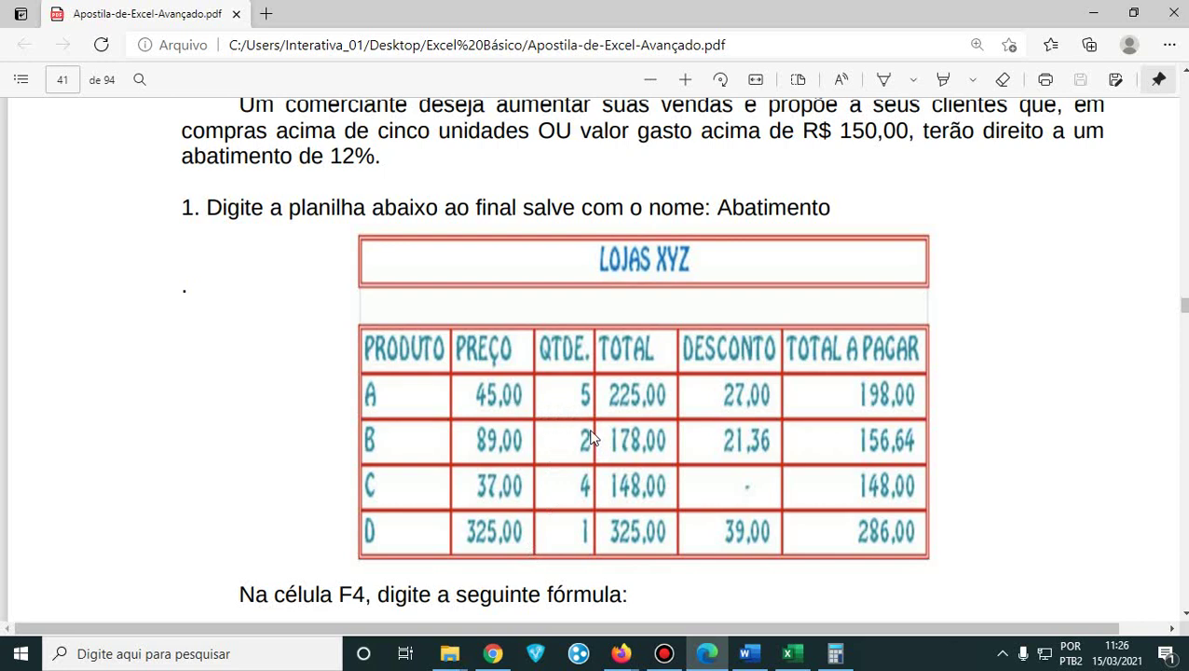
{"action": "scroll", "coordinate": [590, 438], "scroll_direction": "up", "scroll_amount": 1}
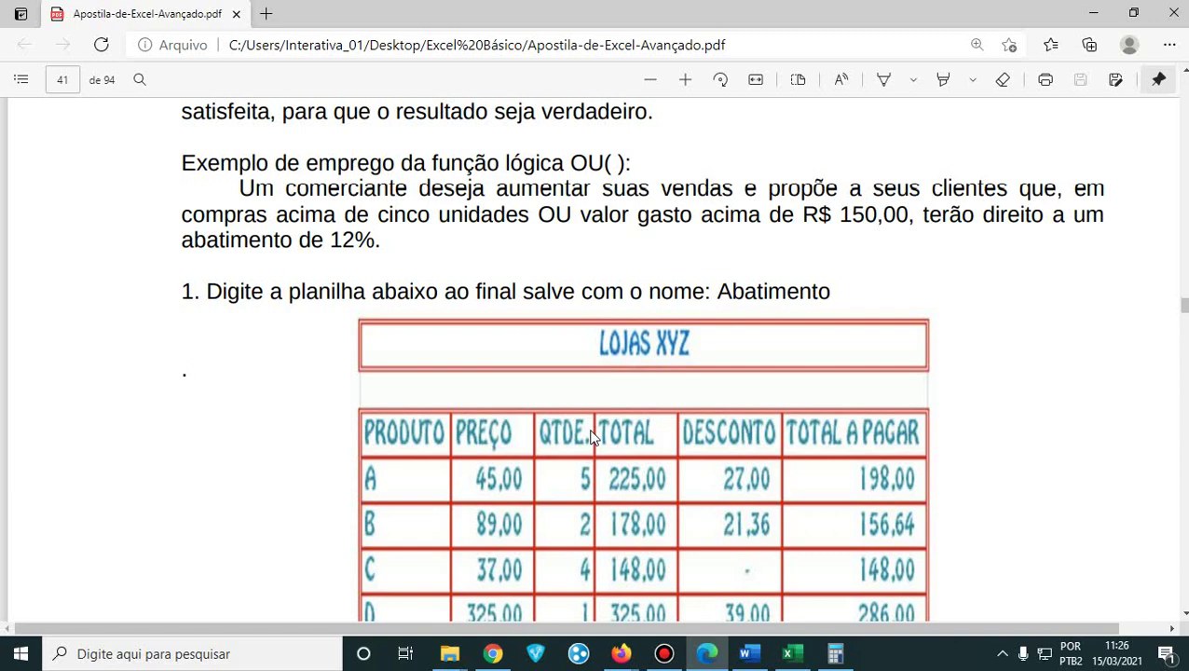
{"action": "scroll", "coordinate": [591, 438], "scroll_direction": "down", "scroll_amount": 1}
{"action": "scroll", "coordinate": [591, 438], "scroll_direction": "up", "scroll_amount": 2}
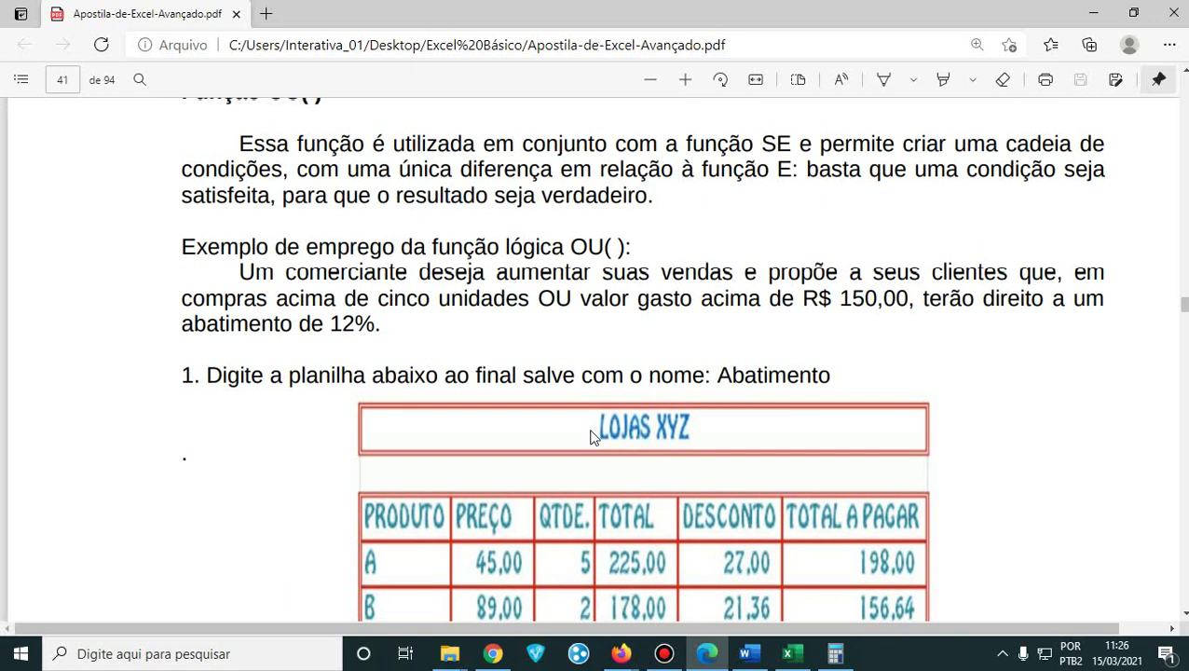
- Read the OU( ) example's discount conditions, marking the R$ 150,00 threshold and the 12% abatimento
{"action": "scroll", "coordinate": [591, 438], "scroll_direction": "down", "scroll_amount": 1}
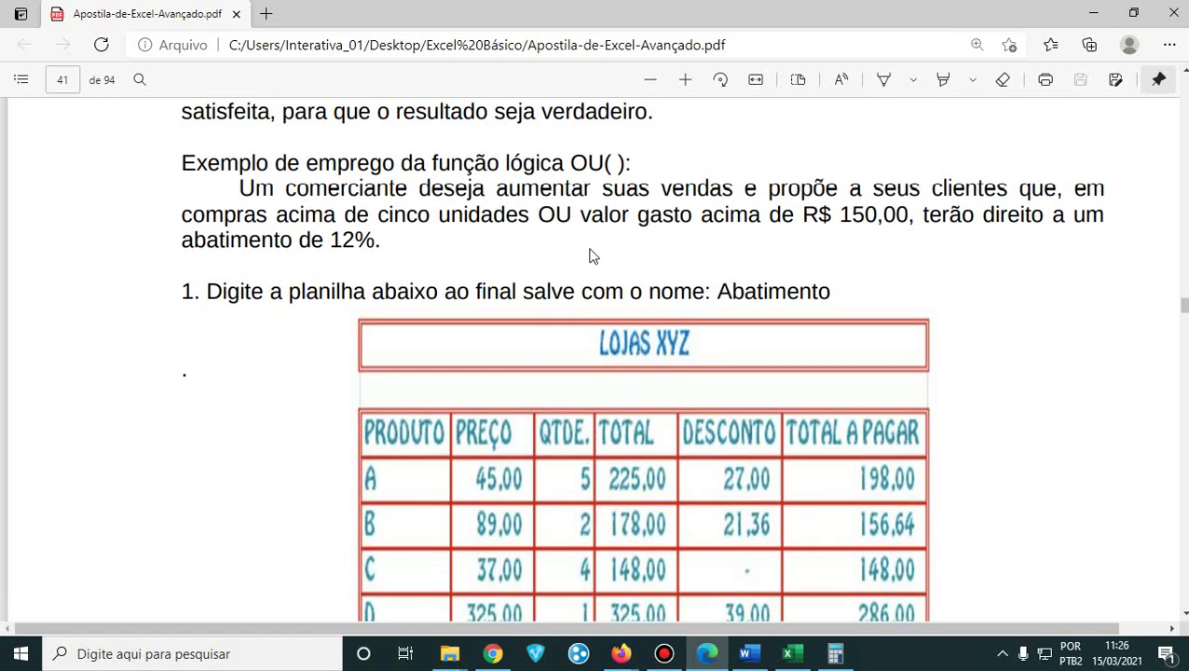
{"action": "left_click_drag", "start_coordinate": [324, 240], "coordinate": [378, 240]}
{"action": "left_click", "coordinate": [337, 239]}
{"action": "left_click_drag", "start_coordinate": [801, 215], "coordinate": [902, 214]}
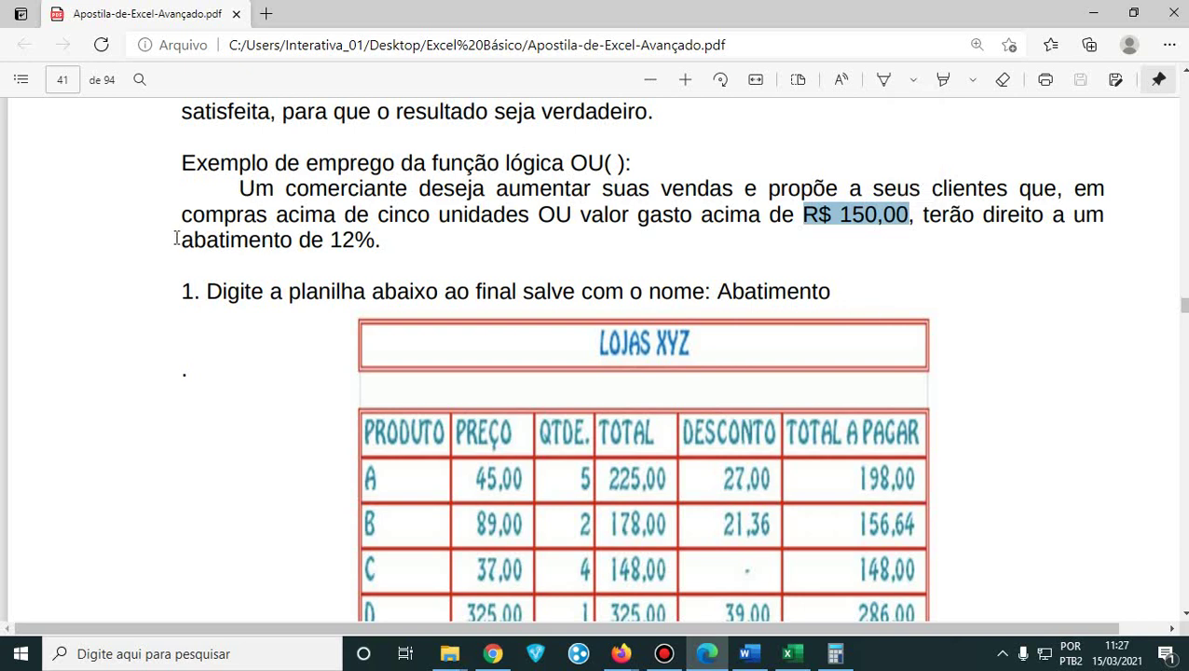
{"action": "left_click_drag", "start_coordinate": [175, 234], "coordinate": [385, 245]}
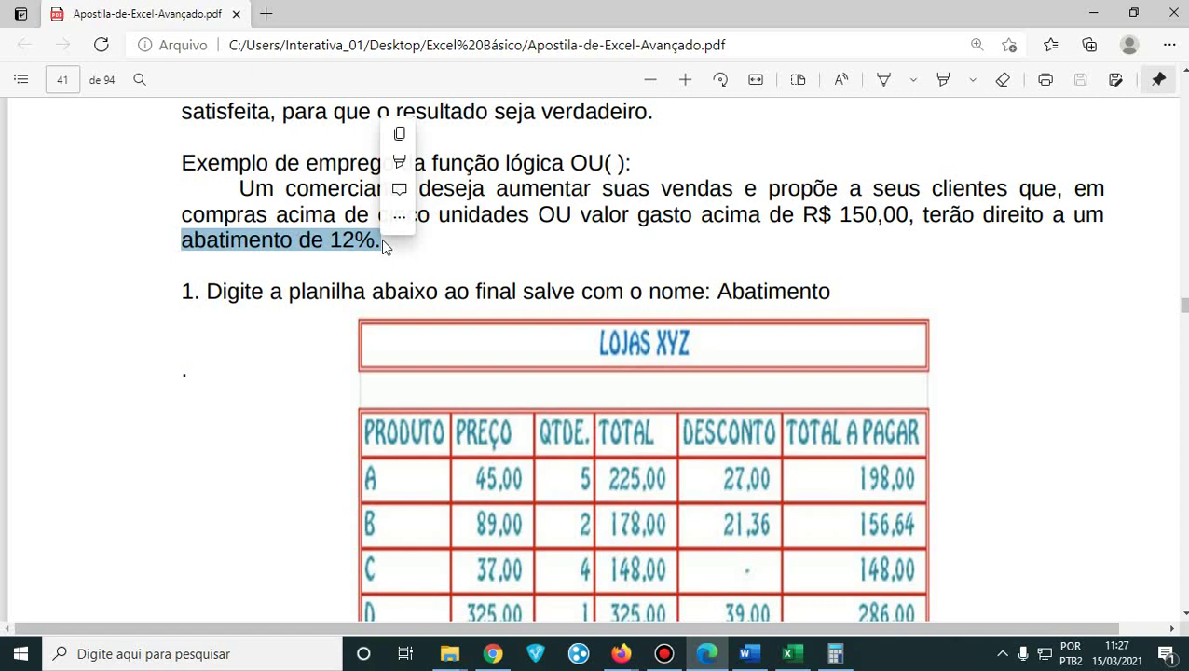
{"action": "left_click", "coordinate": [809, 214]}
{"action": "left_click_drag", "start_coordinate": [809, 213], "coordinate": [908, 212]}
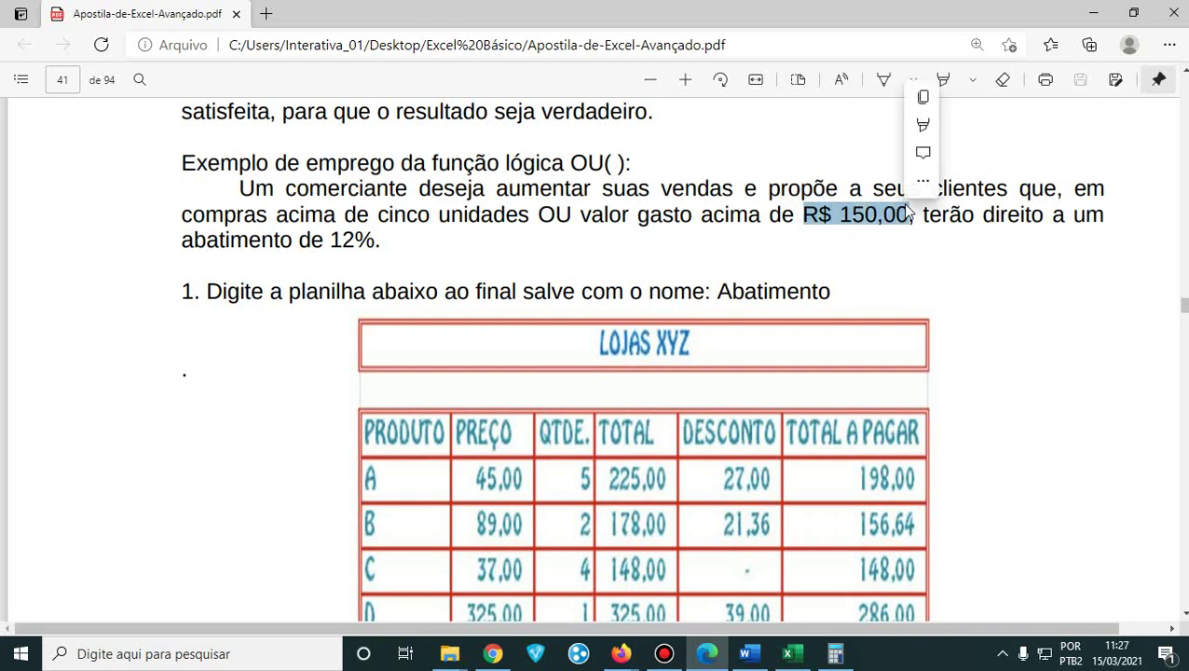
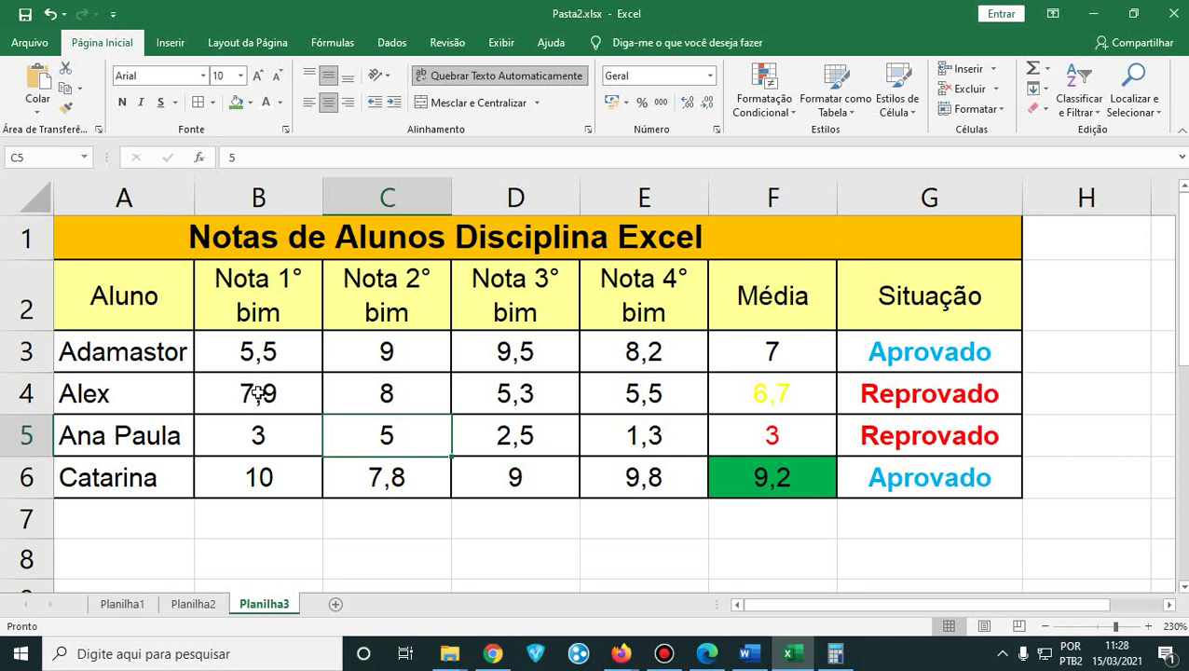
- Review the Notas de Alunos sheet in Excel, switch to the PDF handbook, and find the matching exercise on page 85 from the end backwards
{"action": "left_click_drag", "start_coordinate": [132, 246], "coordinate": [136, 468]}
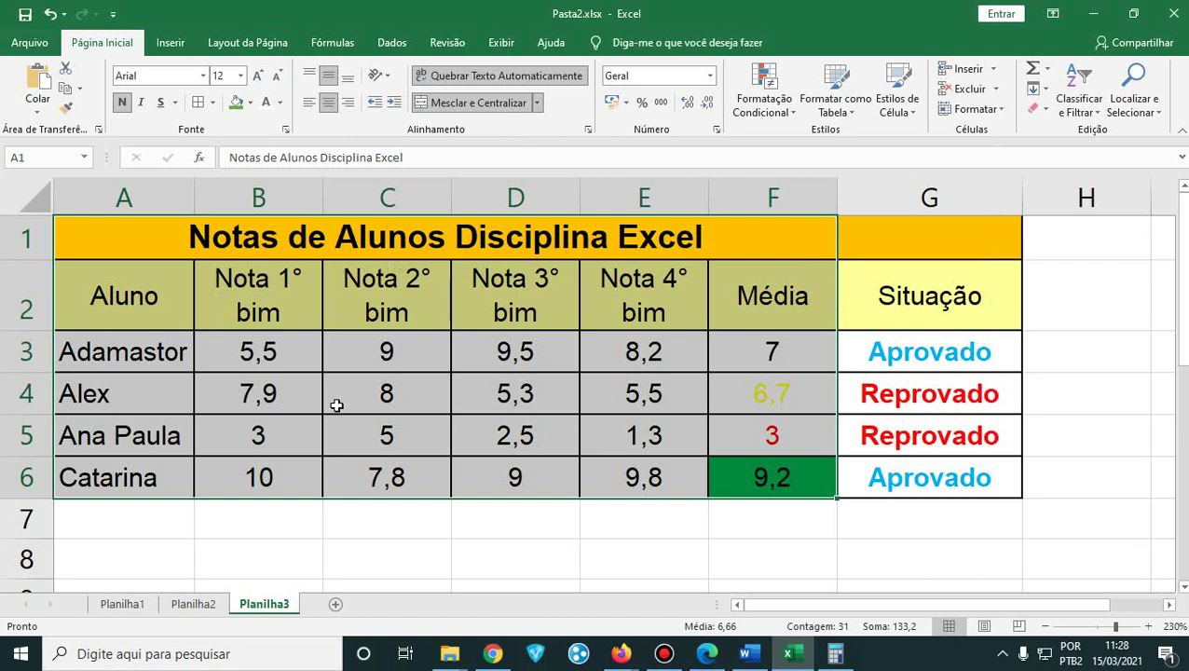
{"action": "left_click", "coordinate": [707, 653]}
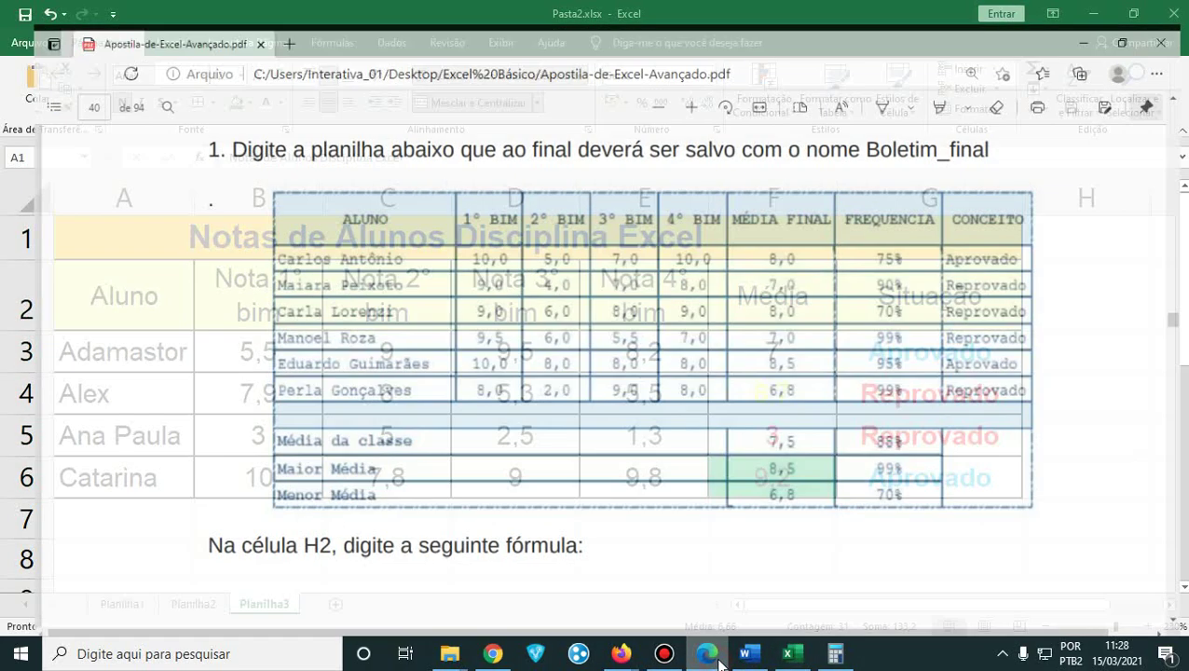
{"action": "left_click_drag", "start_coordinate": [1182, 300], "coordinate": [1183, 598]}
{"action": "scroll", "coordinate": [699, 440], "scroll_direction": "up", "scroll_amount": 10}
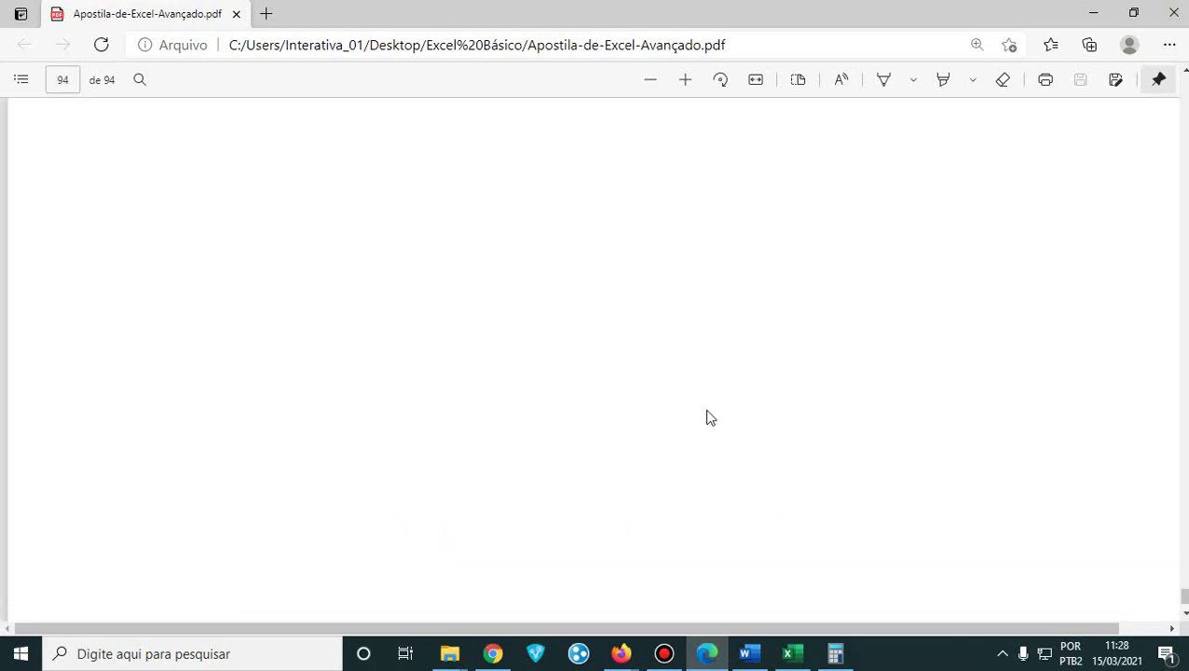
{"action": "scroll", "coordinate": [715, 402], "scroll_direction": "up", "scroll_amount": 20}
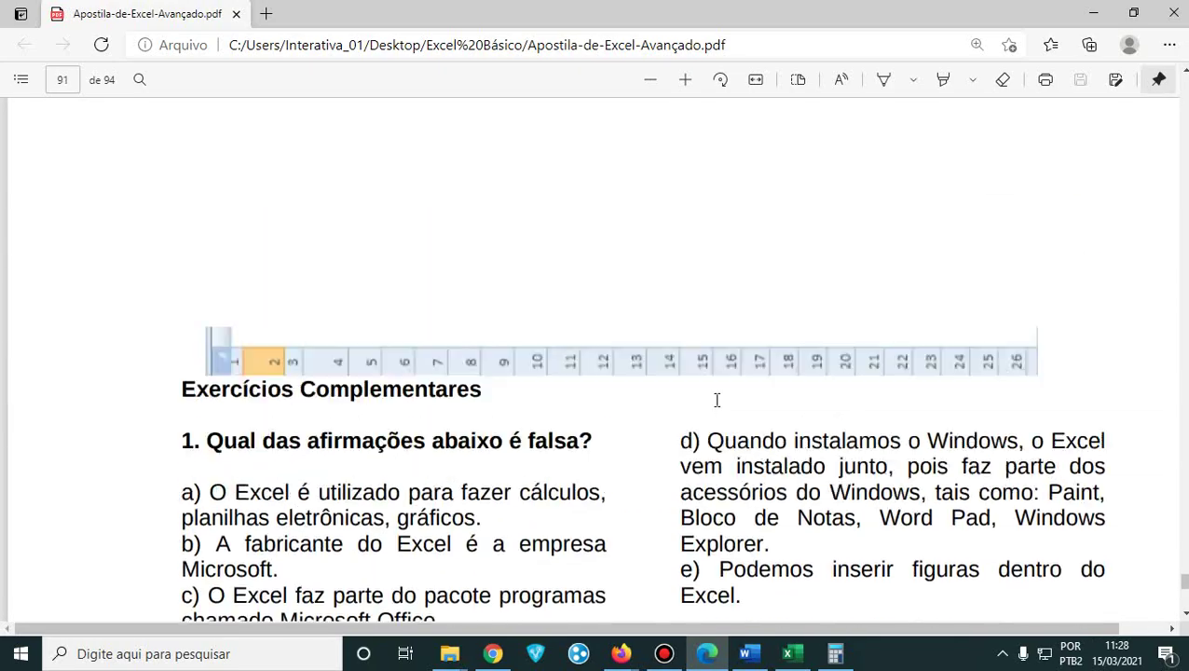
{"action": "scroll", "coordinate": [718, 403], "scroll_direction": "up", "scroll_amount": 20}
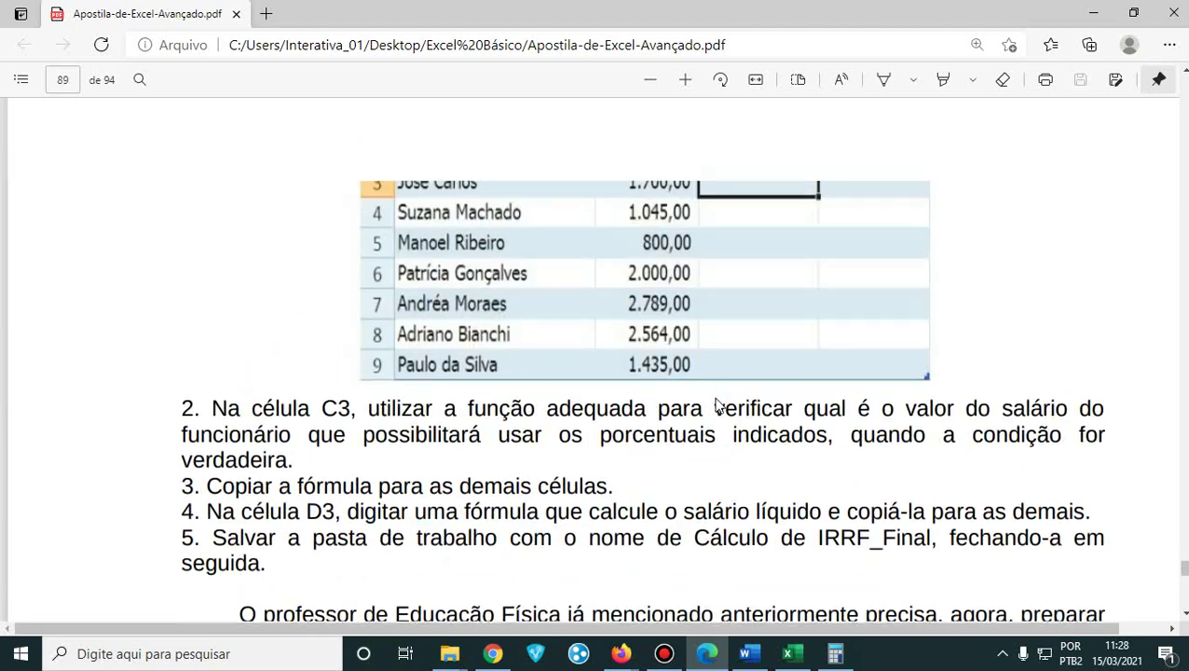
{"action": "scroll", "coordinate": [718, 404], "scroll_direction": "up", "scroll_amount": 20}
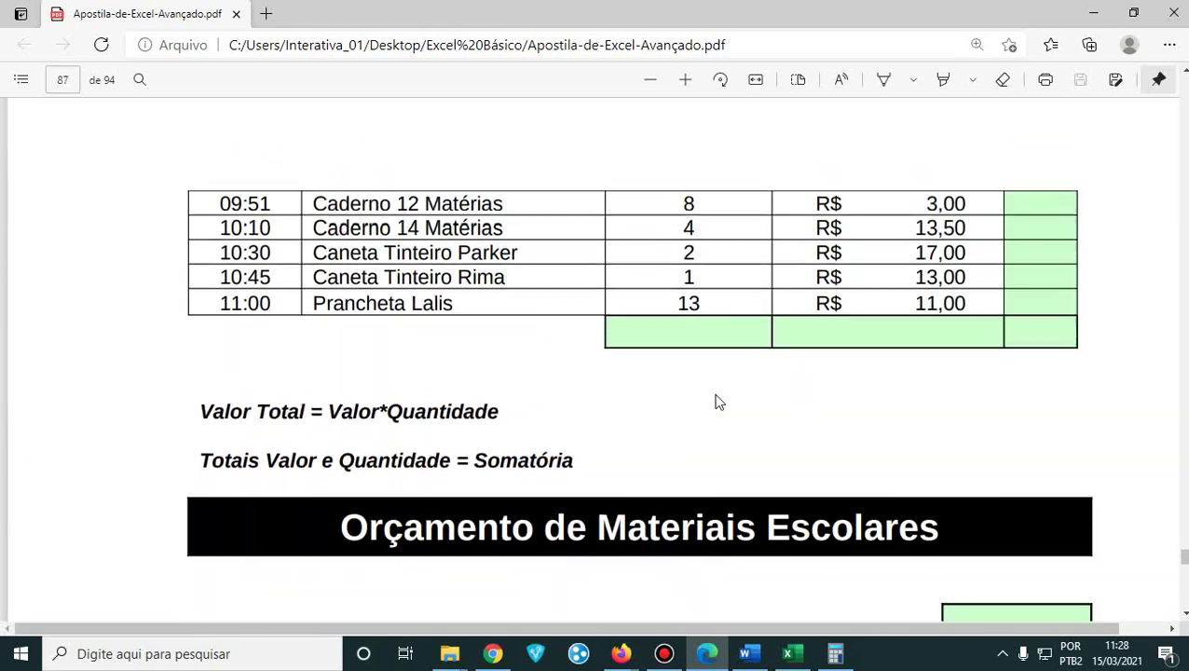
{"action": "scroll", "coordinate": [718, 403], "scroll_direction": "up", "scroll_amount": 20}
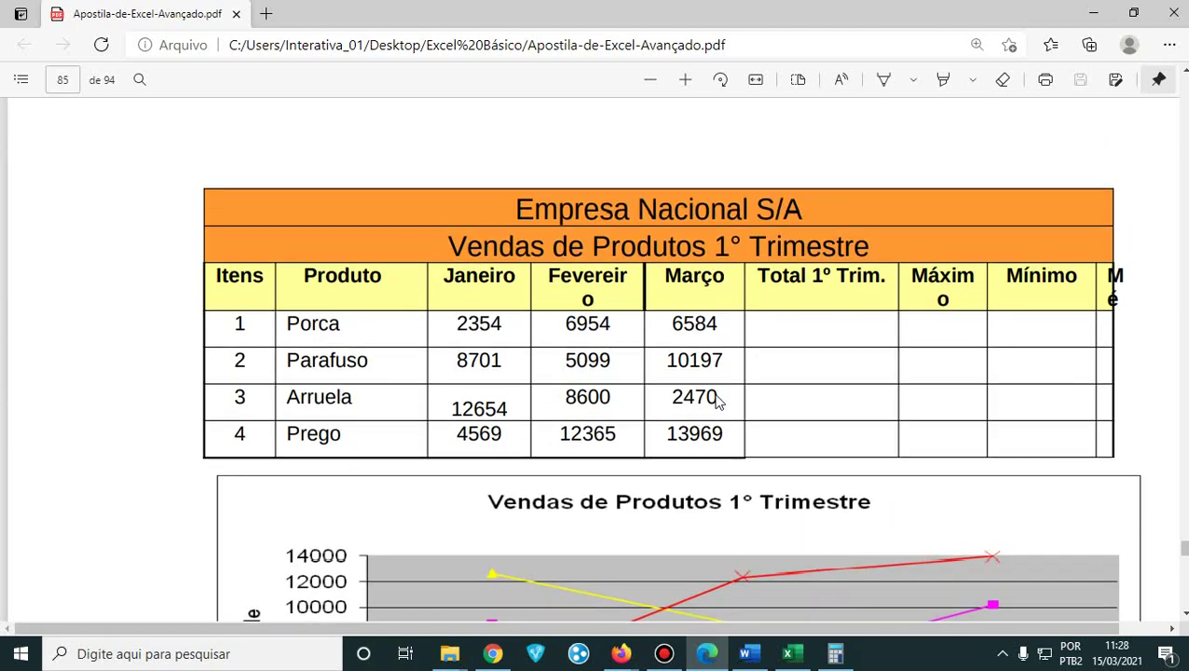
{"action": "scroll", "coordinate": [718, 403], "scroll_direction": "down", "scroll_amount": 5}
{"action": "scroll", "coordinate": [717, 403], "scroll_direction": "up", "scroll_amount": 3}
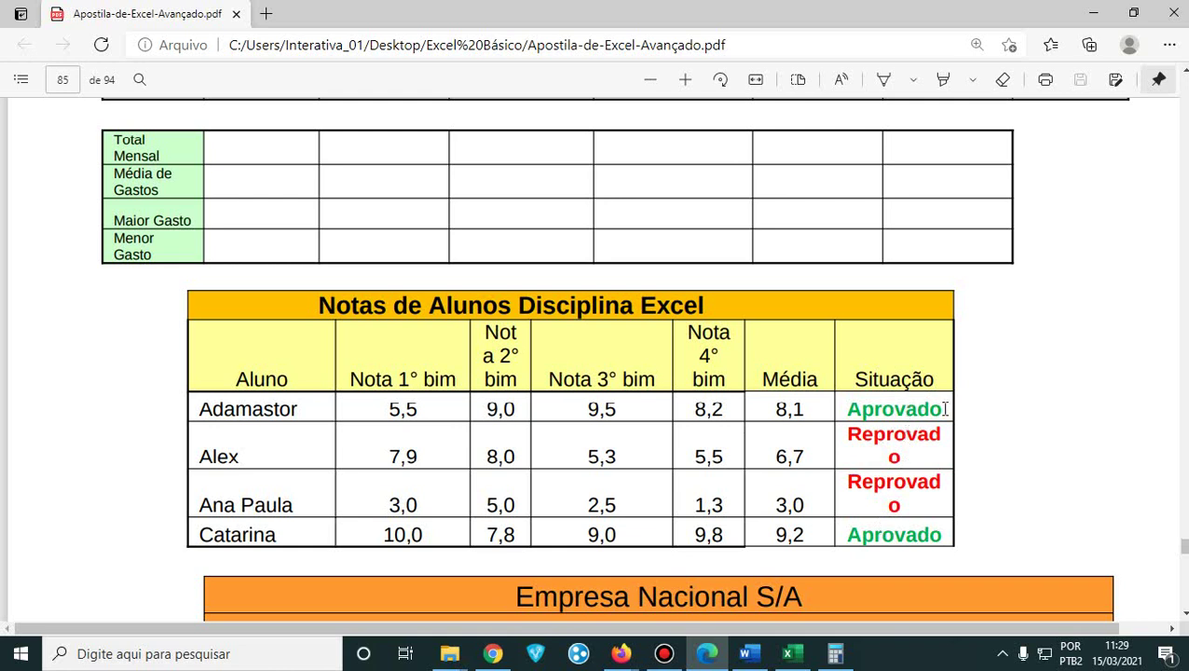
- Examine the Situação column of the Notas de Alunos exercise and the Despesas do Semestre table above it
{"action": "left_click_drag", "start_coordinate": [945, 409], "coordinate": [851, 413]}
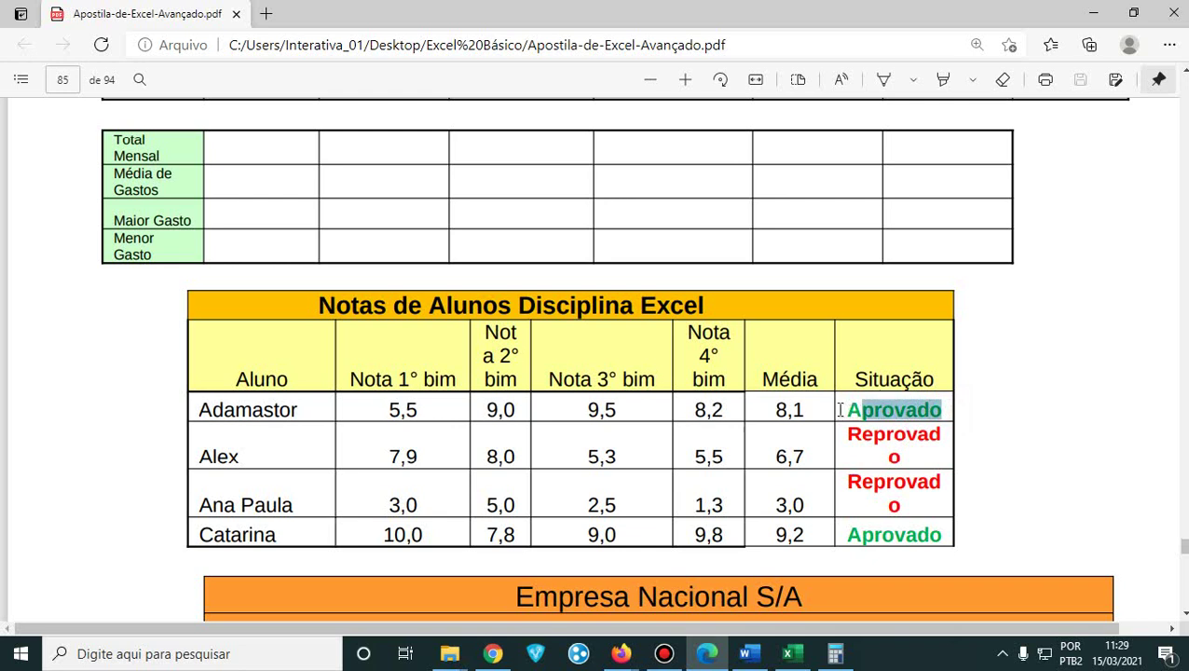
{"action": "left_click_drag", "start_coordinate": [839, 411], "coordinate": [842, 414]}
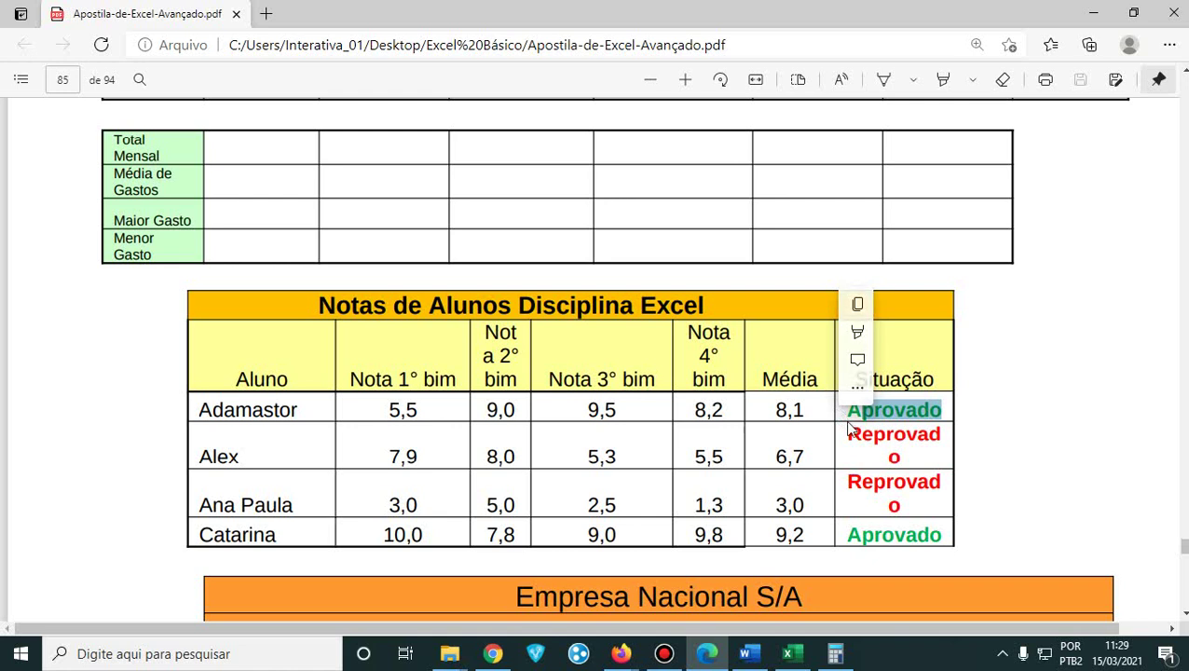
{"action": "left_click", "coordinate": [873, 411]}
{"action": "left_click_drag", "start_coordinate": [853, 403], "coordinate": [951, 541]}
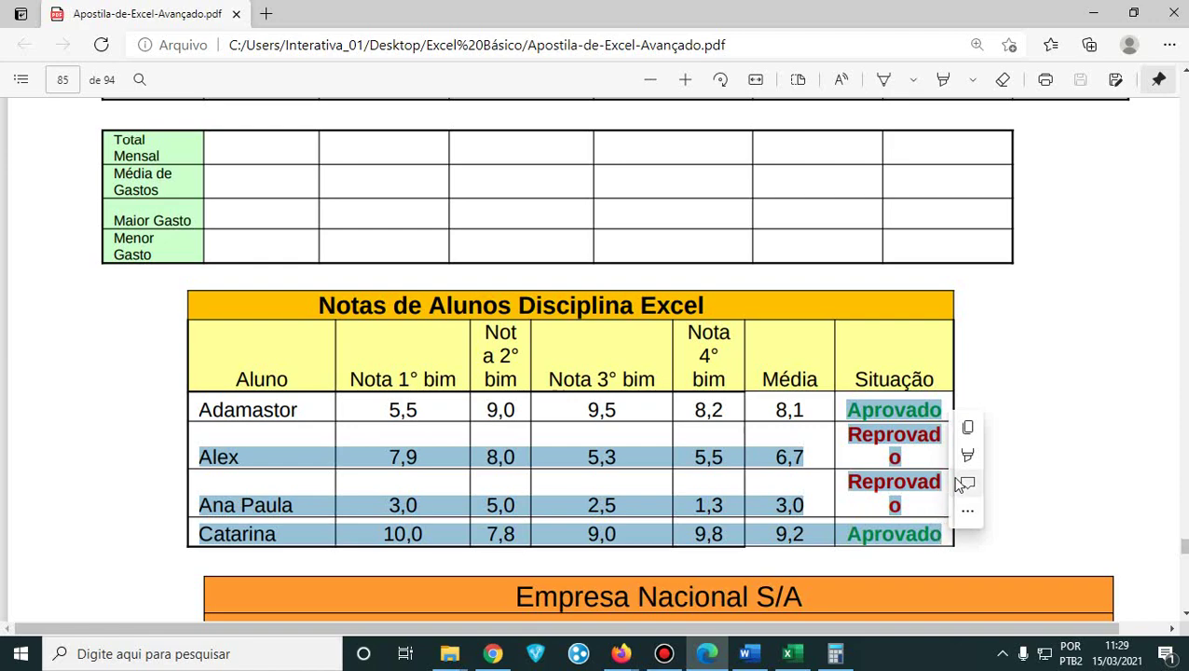
{"action": "left_click", "coordinate": [967, 511]}
{"action": "scroll", "coordinate": [487, 386], "scroll_direction": "up", "scroll_amount": 1}
{"action": "scroll", "coordinate": [484, 387], "scroll_direction": "up", "scroll_amount": 3}
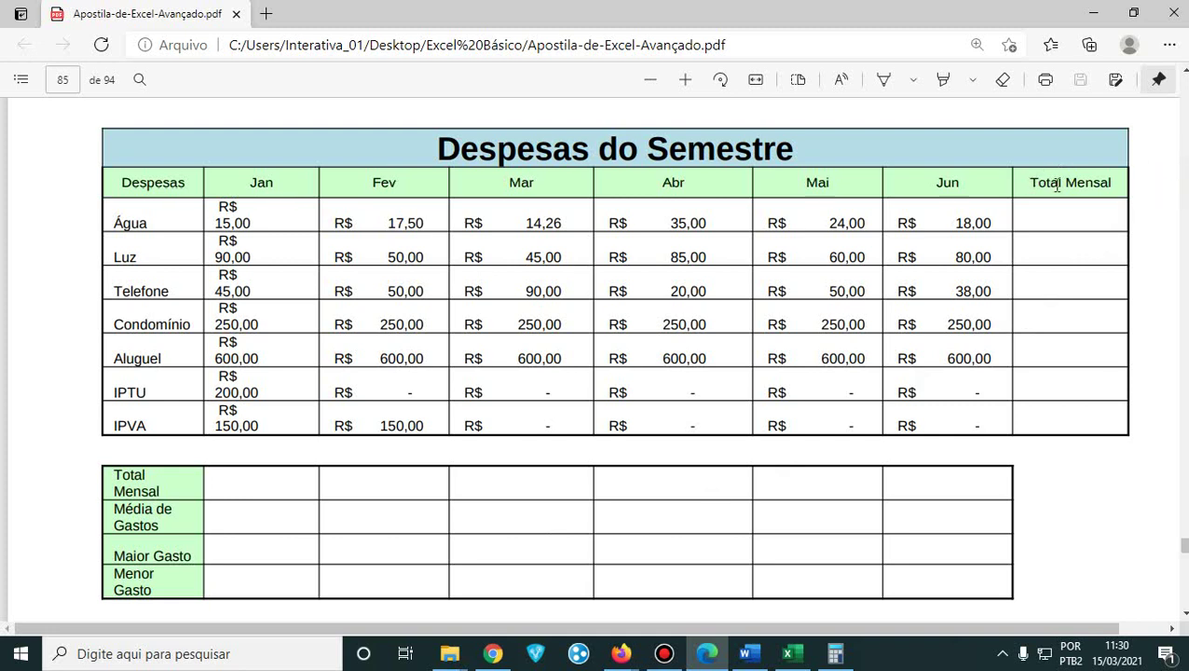
- Switch to the handbook in Word and copy the Despesas table from its header row through the IPVA row
{"action": "left_click", "coordinate": [745, 653]}
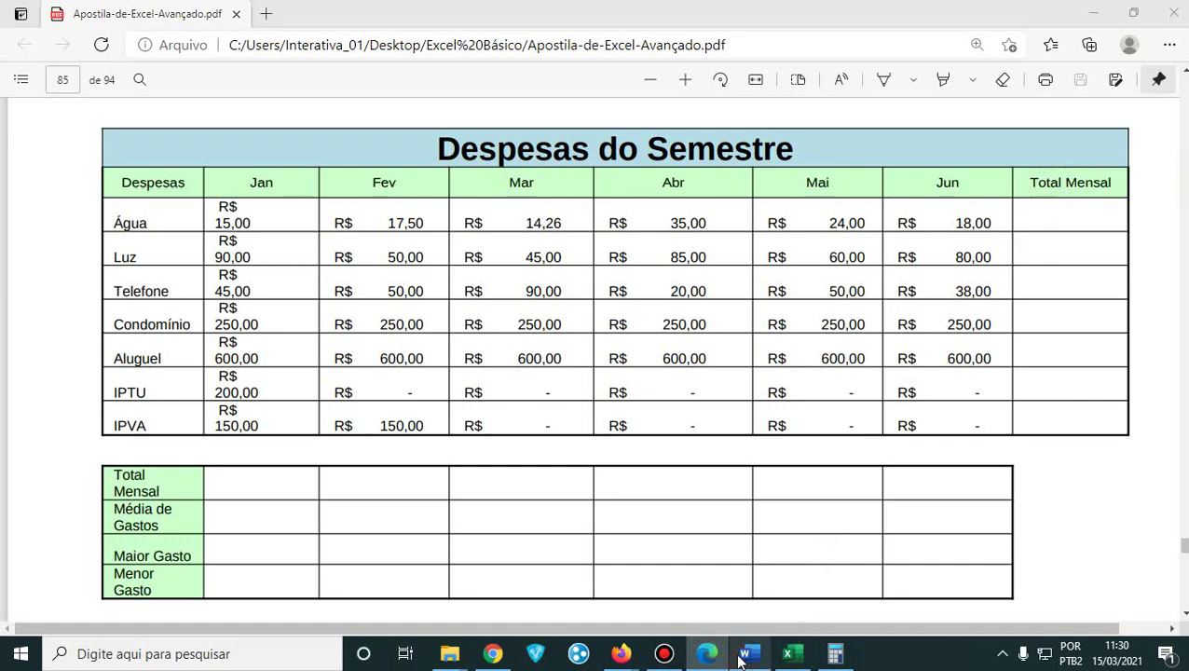
{"action": "scroll", "coordinate": [501, 414], "scroll_direction": "up", "scroll_amount": 3}
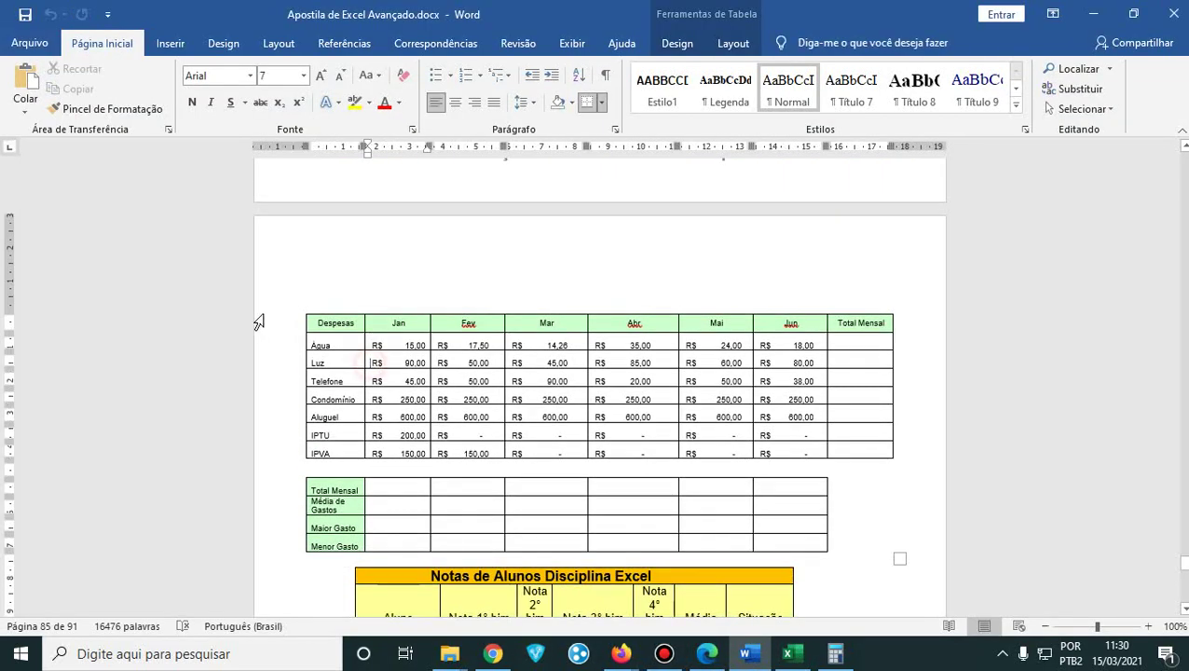
{"action": "left_click", "coordinate": [318, 326]}
{"action": "mouse_move", "coordinate": [319, 327]}
{"action": "left_mouse_down"}
{"action": "mouse_move", "coordinate": [836, 425]}
{"action": "mouse_move", "coordinate": [867, 452]}
{"action": "left_mouse_up"}
{"action": "key", "text": "ctrl+c"}
- Return to Pasta2.xlsx in Excel and paste the copied expenses table into a new worksheet at A1
{"action": "left_click", "coordinate": [787, 654]}
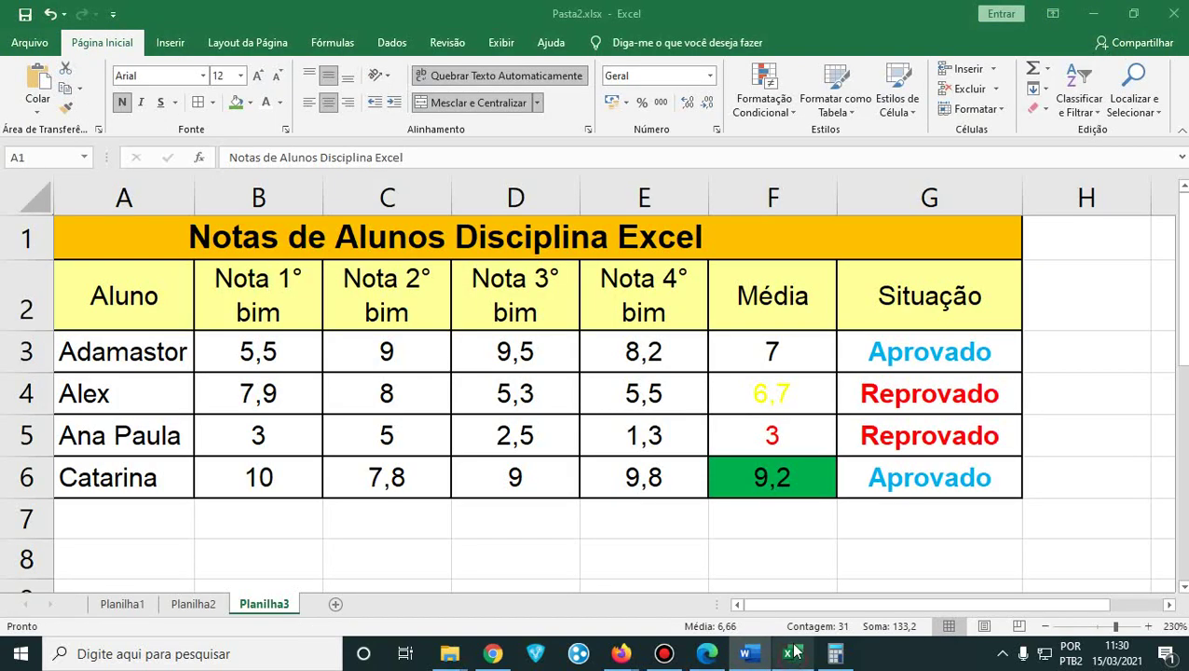
{"action": "left_click", "coordinate": [333, 604]}
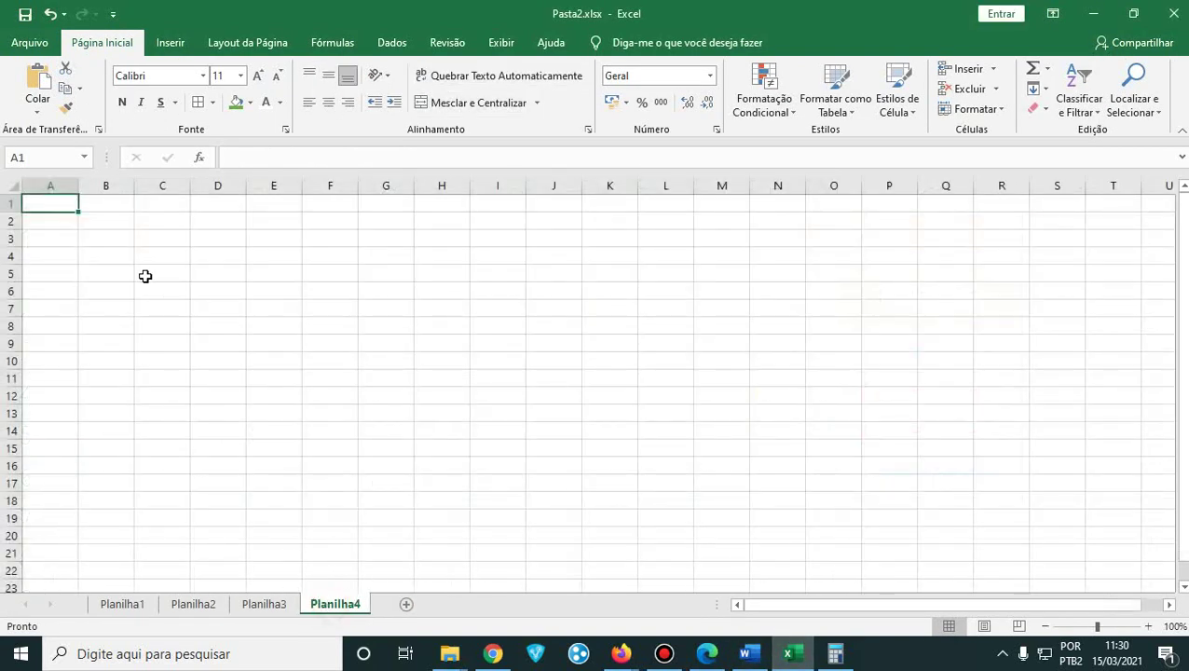
{"action": "key", "text": "ctrl+v"}
- Add the heading "Situação do Semestre" in cell I1 beside Total Mensal and autofit column I
{"action": "left_click", "coordinate": [513, 208]}
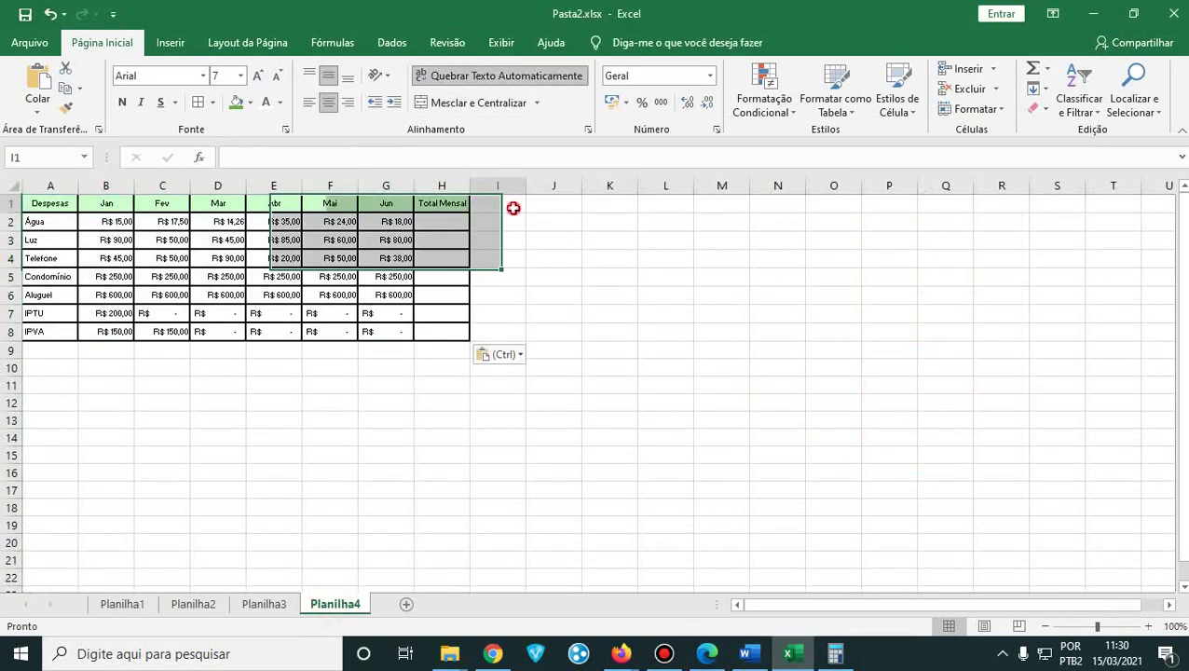
{"action": "type", "text": "S"}
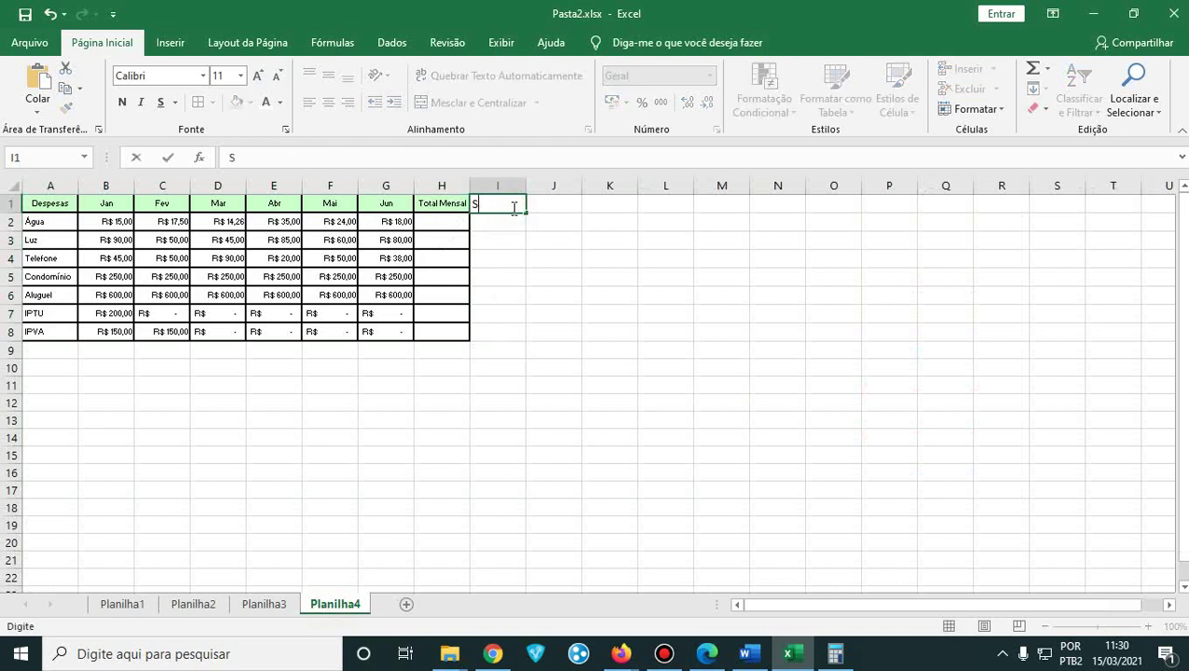
{"action": "type", "text": "ituação d"}
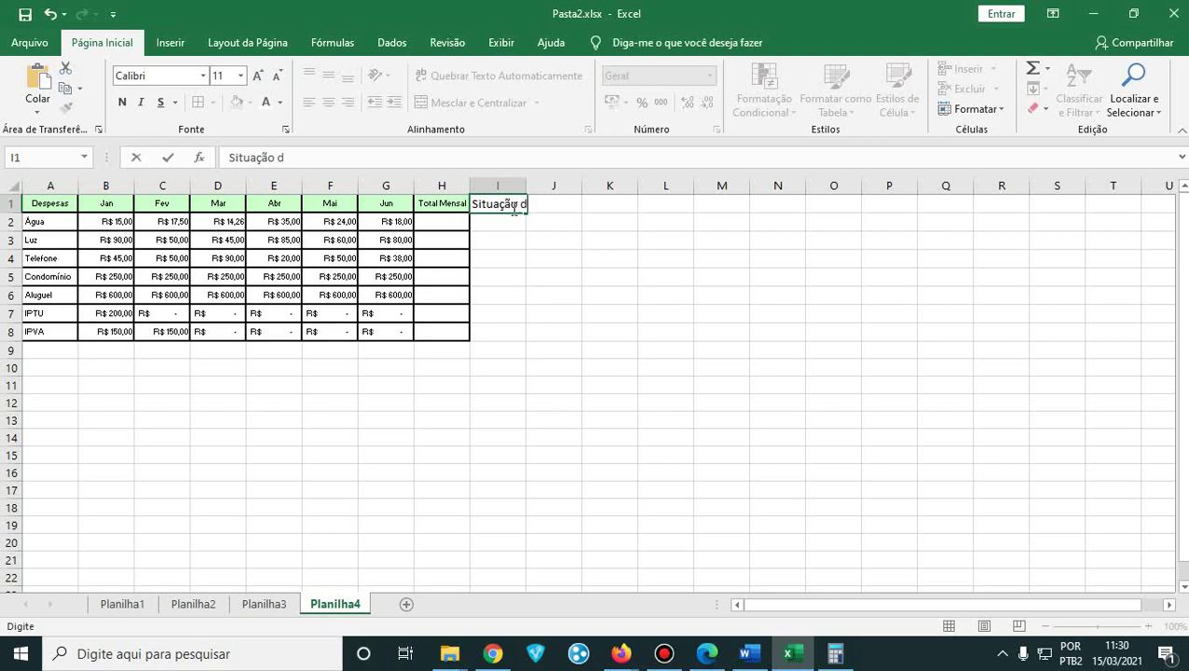
{"action": "type", "text": "o Semestre"}
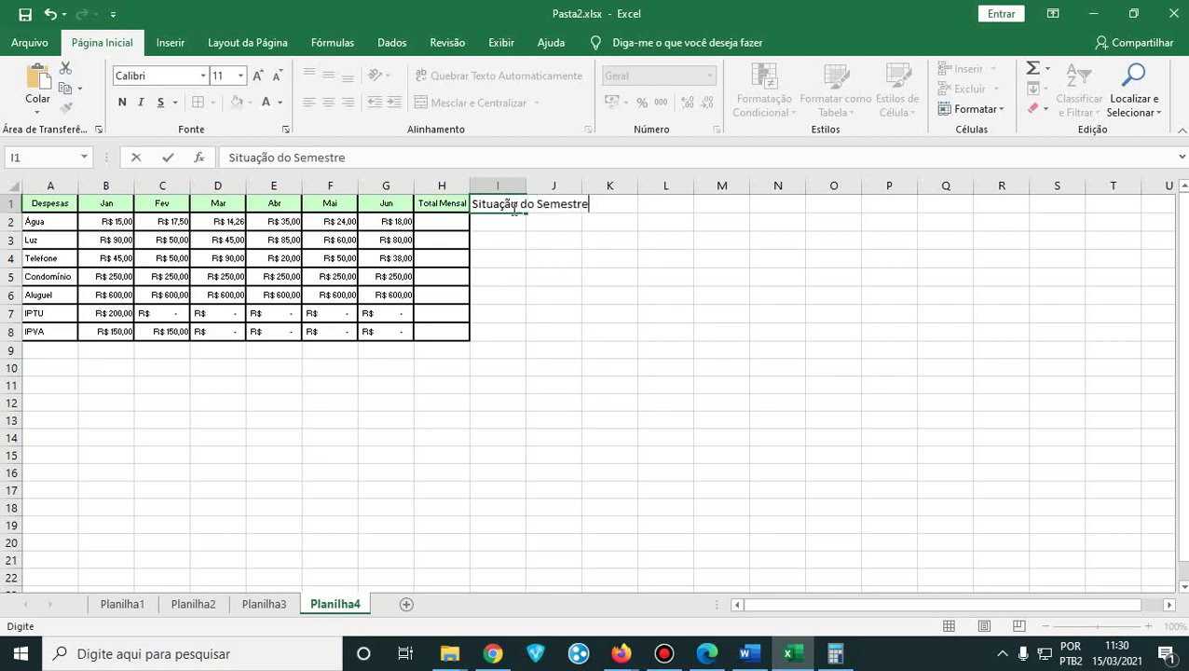
{"action": "key", "text": "Return"}
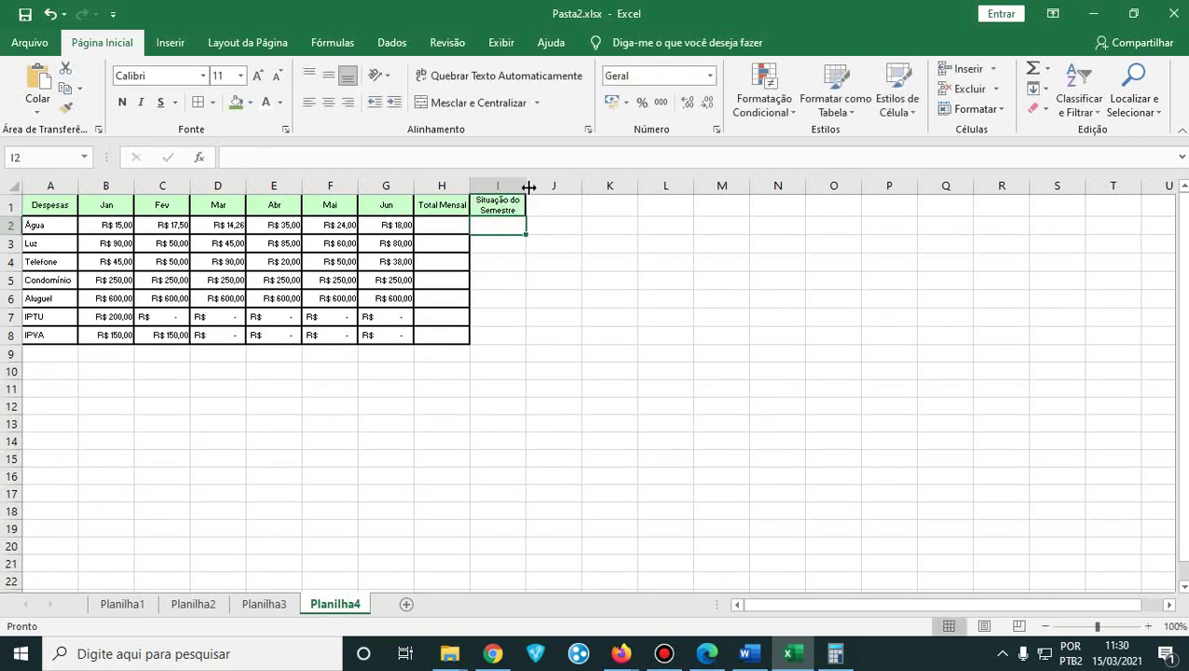
{"action": "double_click", "coordinate": [527, 186]}
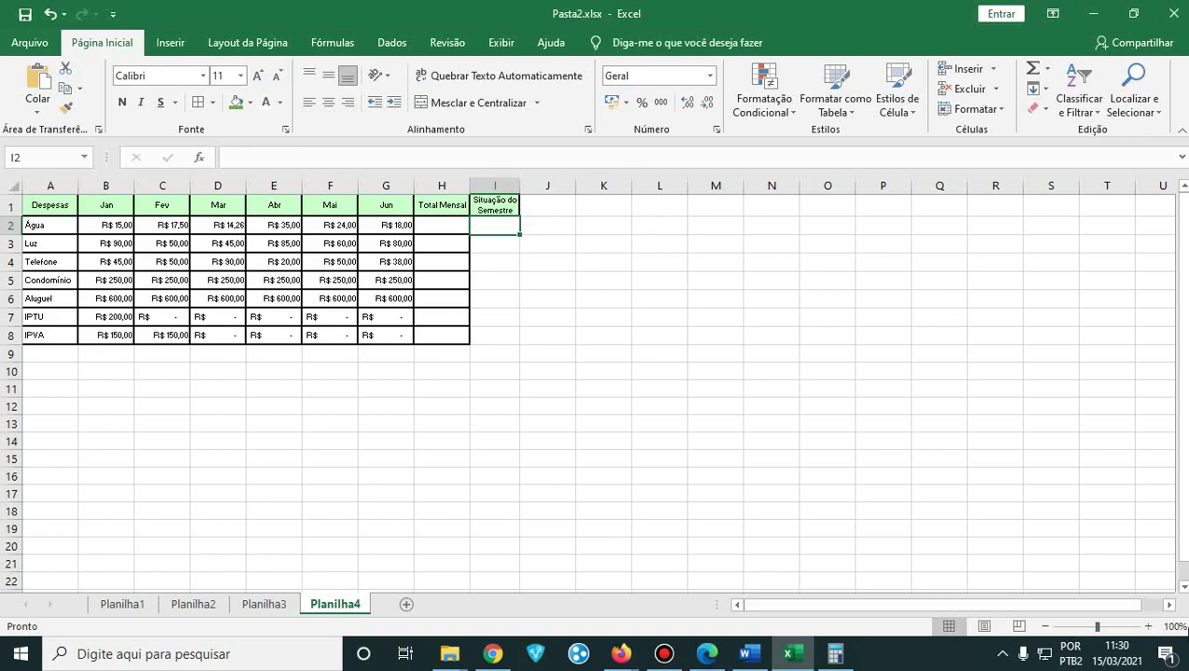
- Enlarge the worksheet view to 210% and examine the Situação do Semestre column with its empty cells I2:I8
{"action": "left_click", "coordinate": [1148, 626]}
{"action": "left_click", "coordinate": [1148, 627]}
{"action": "left_click", "coordinate": [1149, 627]}
{"action": "left_click", "coordinate": [1148, 626]}
{"action": "left_click", "coordinate": [1148, 626]}
{"action": "left_click", "coordinate": [1148, 626]}
{"action": "left_click", "coordinate": [1148, 627]}
{"action": "left_click", "coordinate": [1148, 628]}
{"action": "left_click", "coordinate": [1148, 627]}
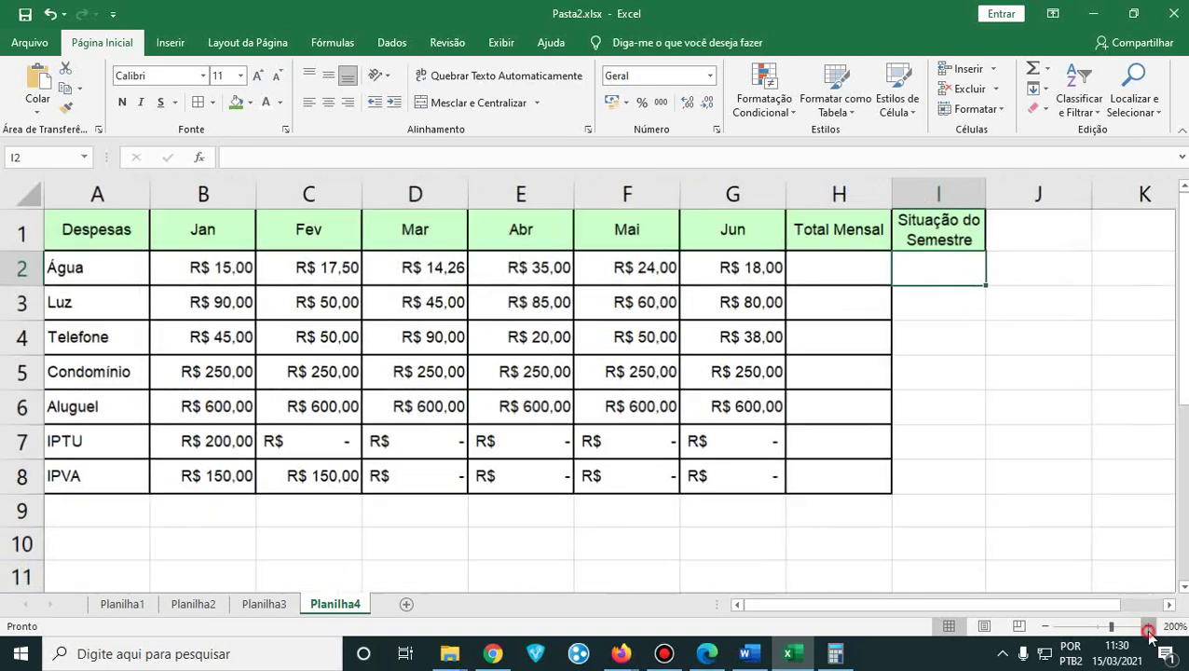
{"action": "left_click", "coordinate": [1148, 627]}
{"action": "left_click", "coordinate": [1148, 627]}
{"action": "left_click", "coordinate": [1035, 357]}
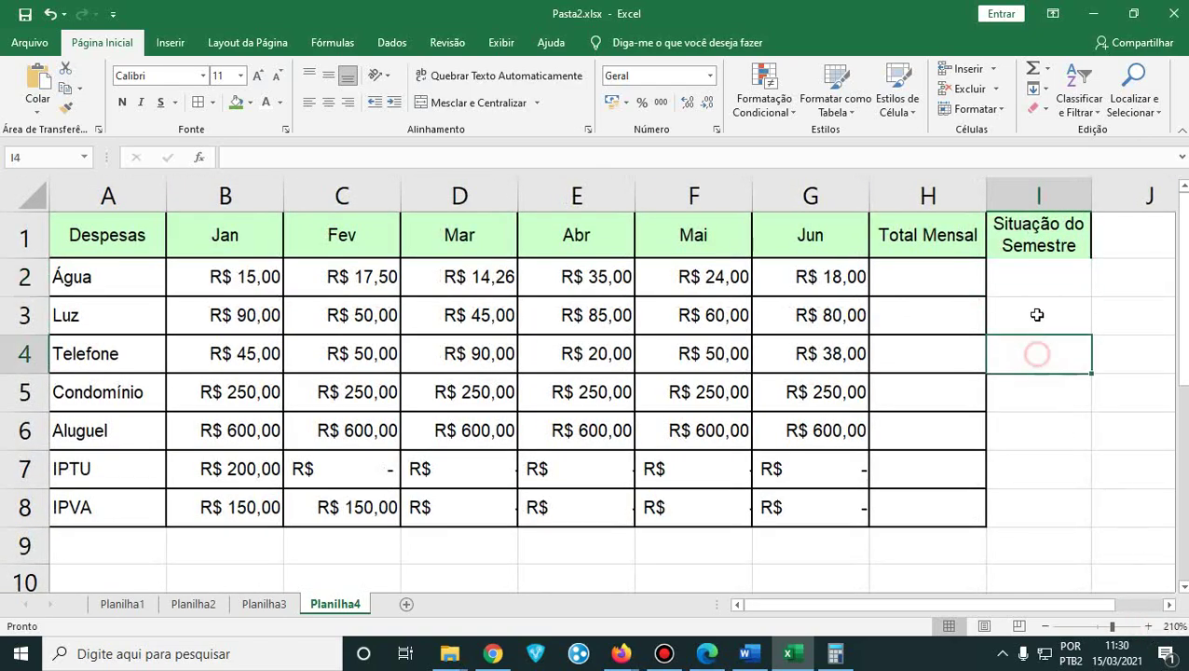
{"action": "left_click", "coordinate": [1038, 273]}
{"action": "left_click_drag", "start_coordinate": [1040, 269], "coordinate": [1041, 510]}
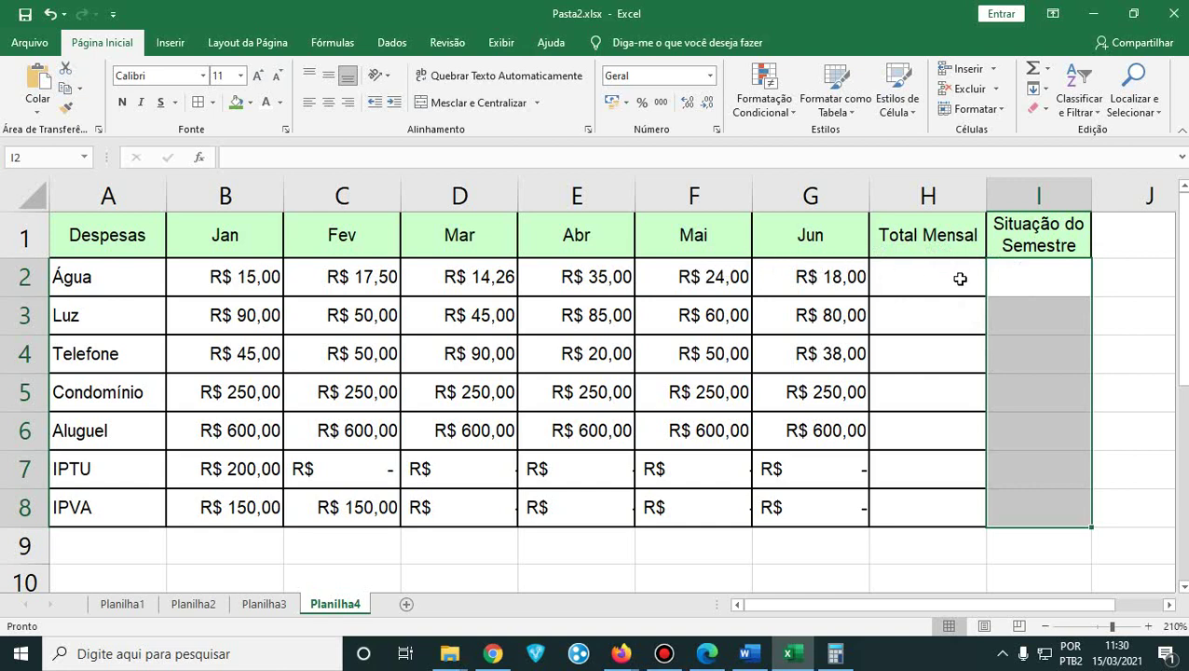
{"action": "left_click", "coordinate": [1032, 241]}
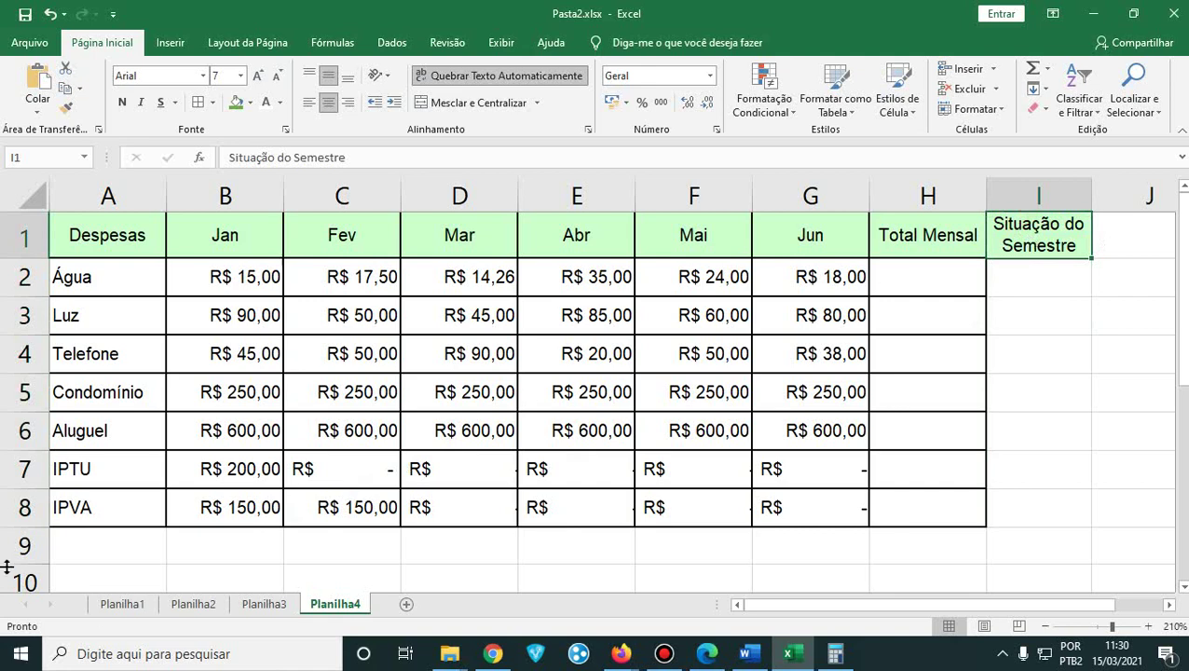
- Add the label "Situação Mensal" in cell A10 below the expenses table
{"action": "left_click", "coordinate": [101, 530]}
{"action": "scroll", "coordinate": [101, 530], "scroll_direction": "down", "scroll_amount": 1}
{"action": "scroll", "coordinate": [101, 530], "scroll_direction": "up", "scroll_amount": 1}
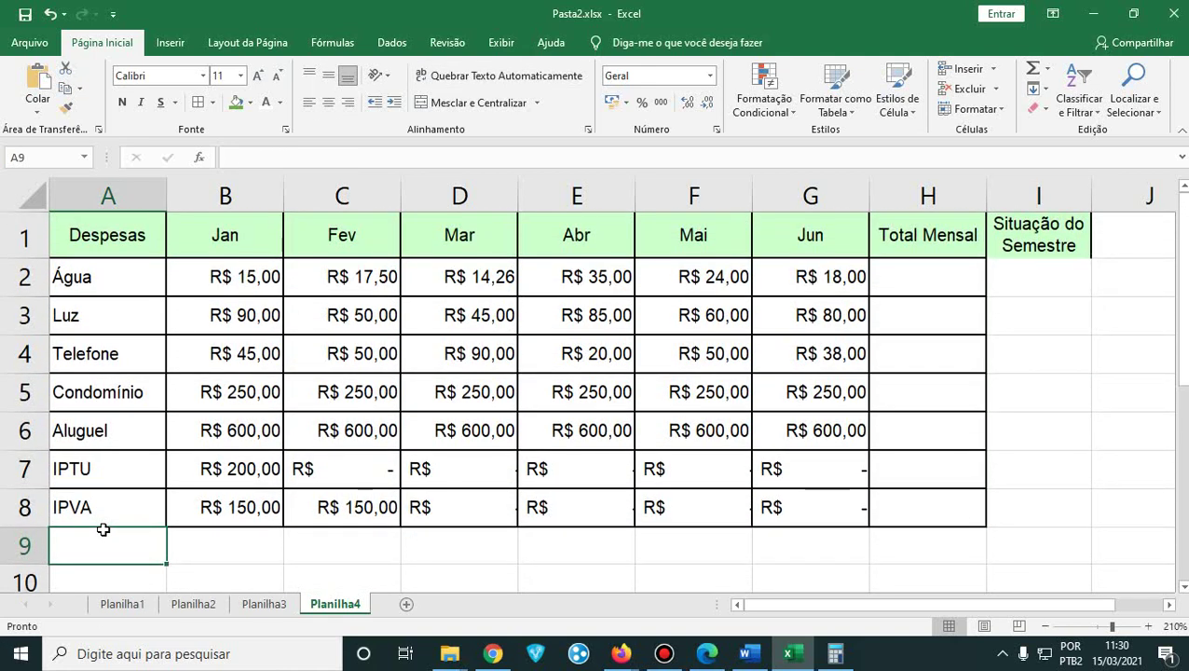
{"action": "scroll", "coordinate": [97, 527], "scroll_direction": "down", "scroll_amount": 1}
{"action": "left_click", "coordinate": [86, 461]}
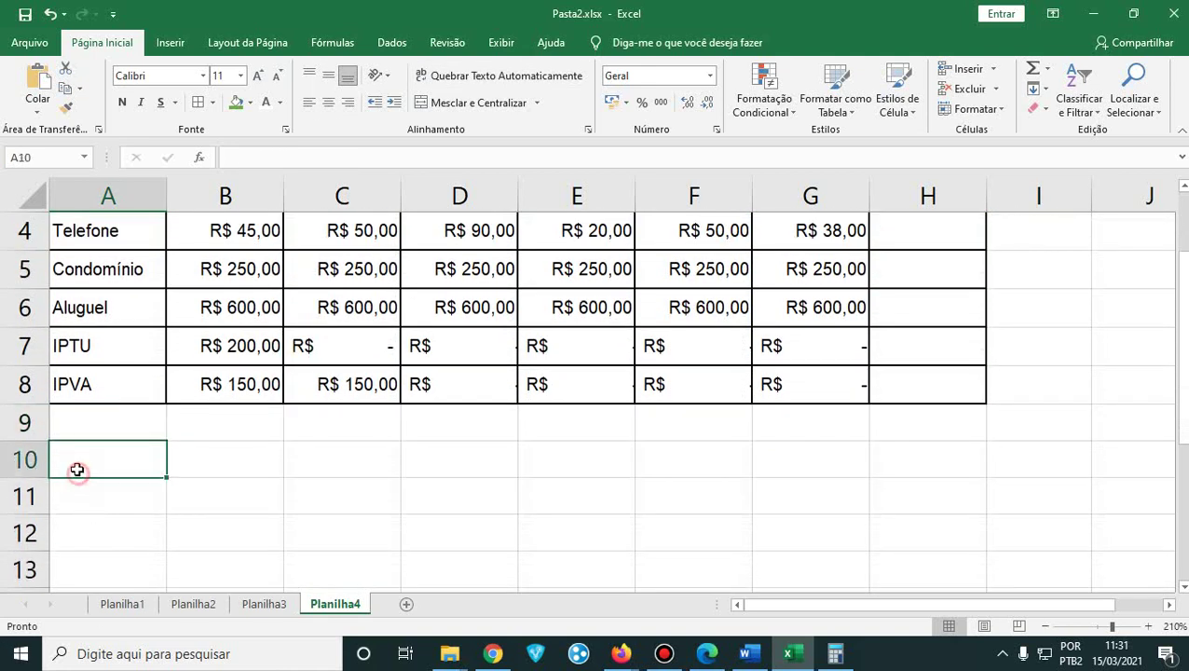
{"action": "type", "text": "Situaç"}
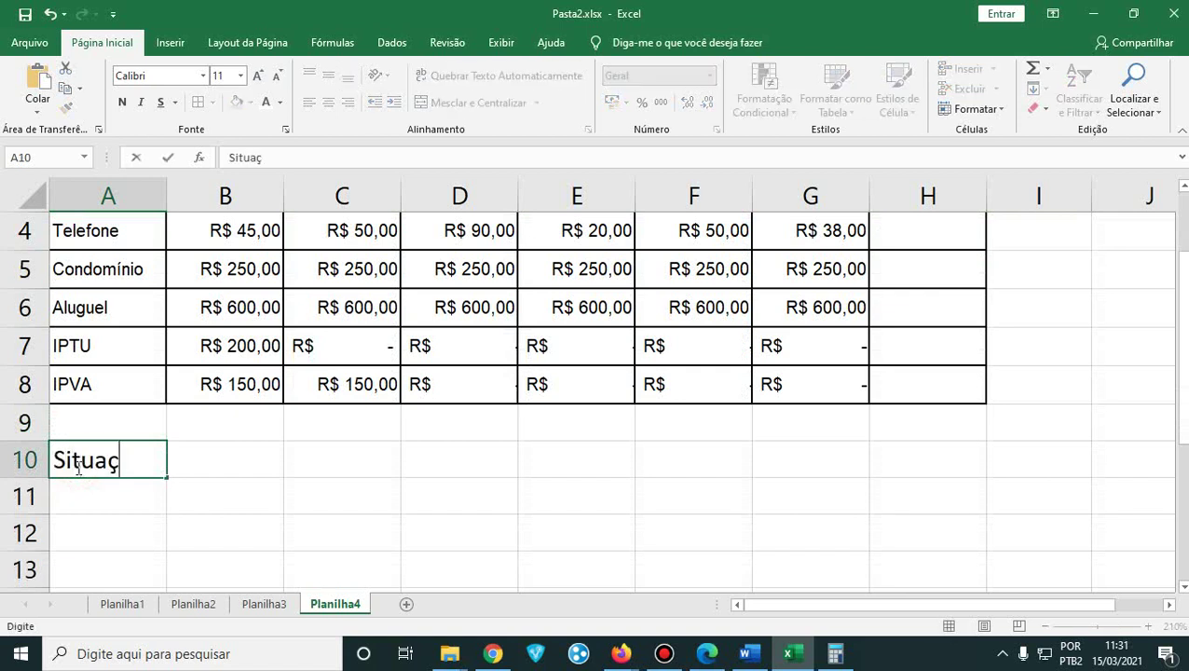
{"action": "type", "text": "ão Mena"}
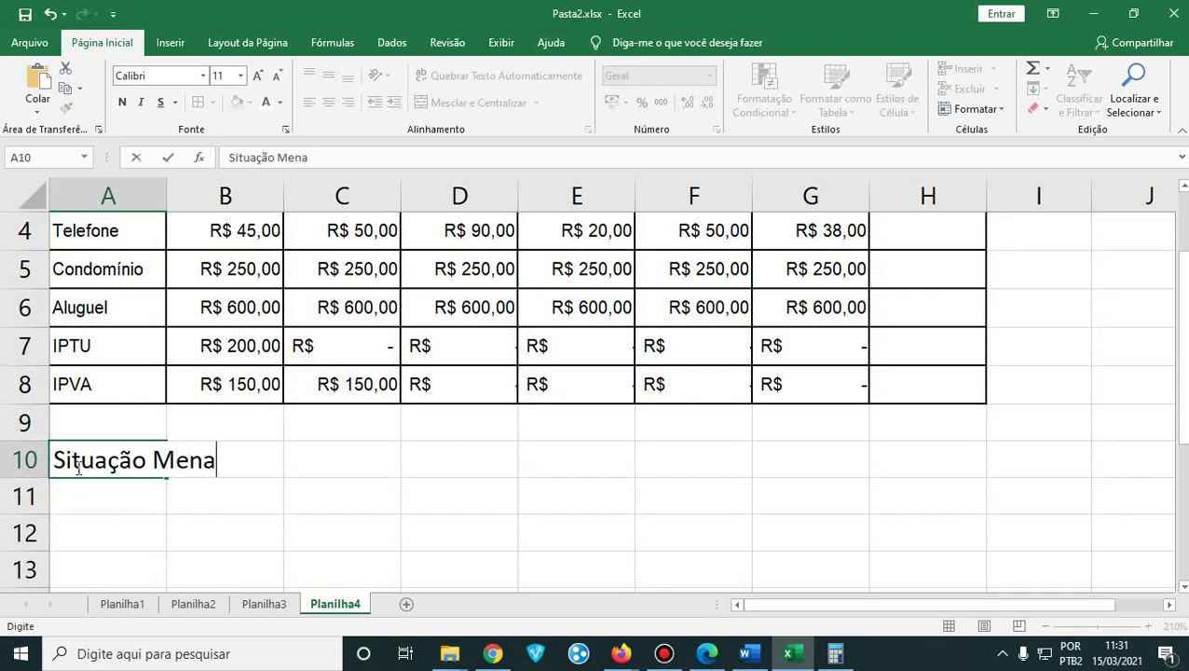
{"action": "key", "text": "BackSpace"}
{"action": "type", "text": "sal"}
{"action": "key", "text": "Return"}
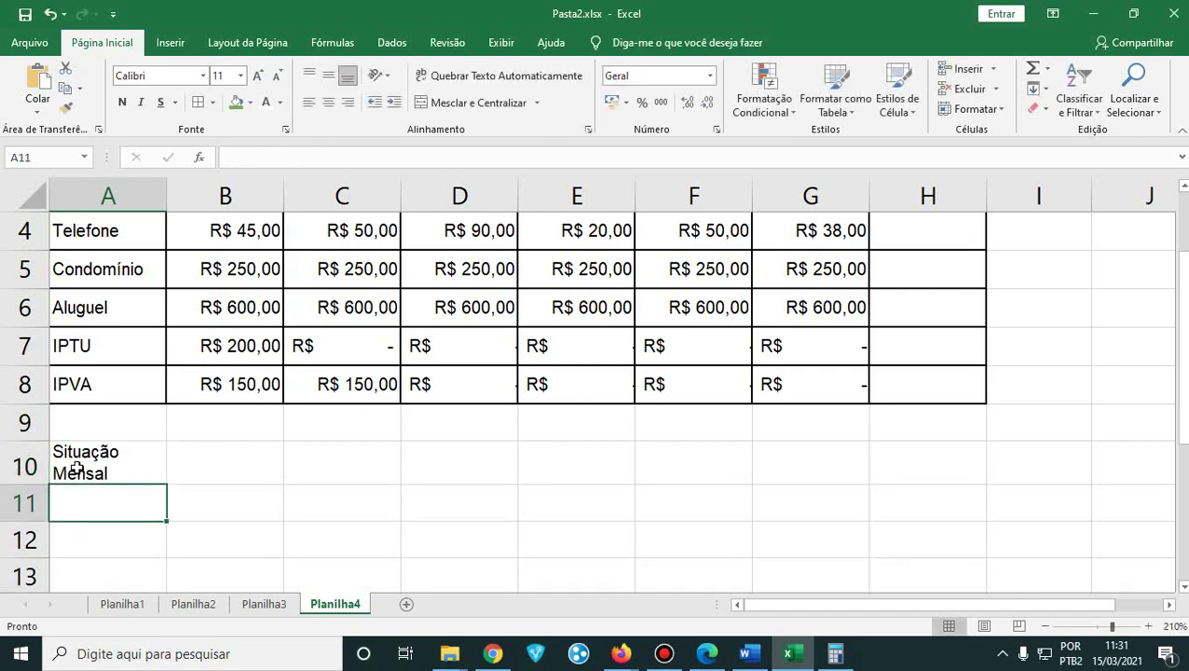
- Examine the expense values of each month column from Jan to Jun, one column at a time
{"action": "left_click", "coordinate": [75, 473]}
{"action": "scroll", "coordinate": [107, 430], "scroll_direction": "up", "scroll_amount": 1}
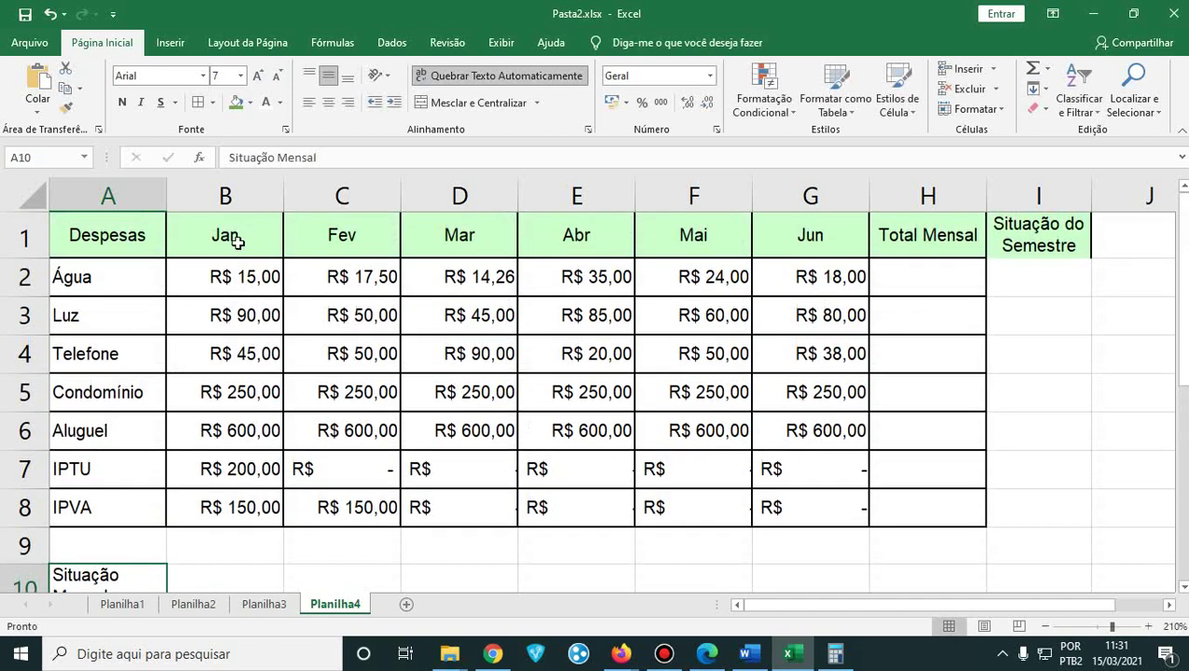
{"action": "left_click_drag", "start_coordinate": [237, 241], "coordinate": [296, 575]}
{"action": "left_click_drag", "start_coordinate": [356, 234], "coordinate": [365, 500]}
{"action": "left_click_drag", "start_coordinate": [451, 232], "coordinate": [491, 490]}
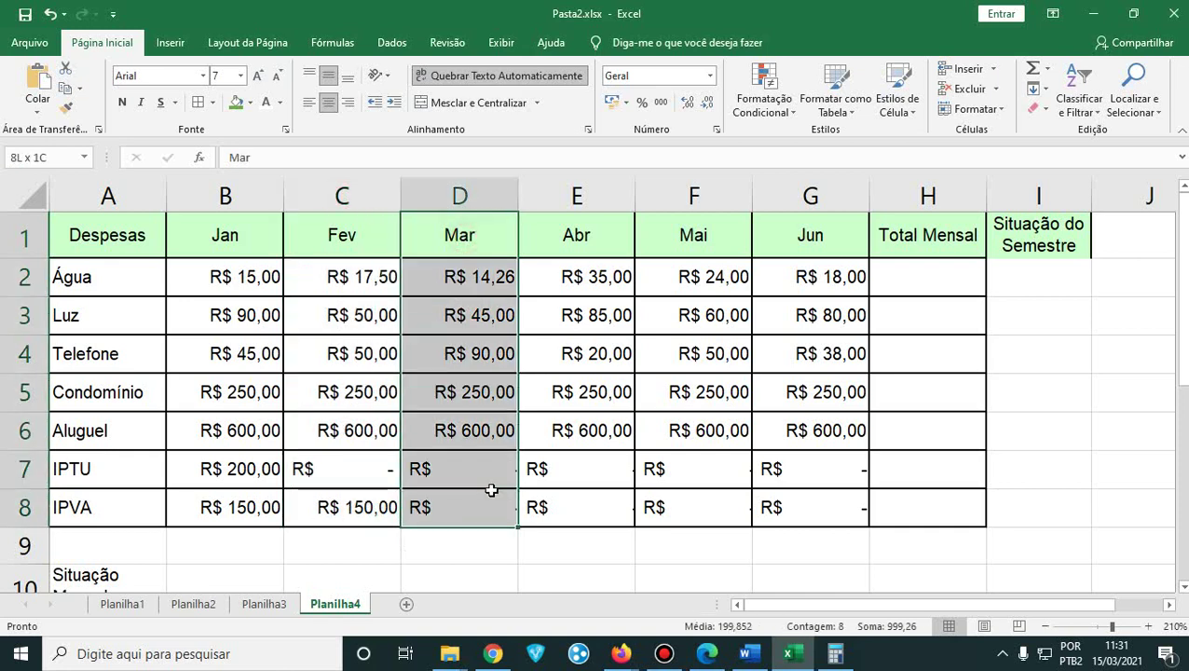
{"action": "left_click_drag", "start_coordinate": [598, 232], "coordinate": [606, 508]}
{"action": "left_click_drag", "start_coordinate": [703, 233], "coordinate": [713, 516]}
{"action": "left_click_drag", "start_coordinate": [828, 236], "coordinate": [824, 510]}
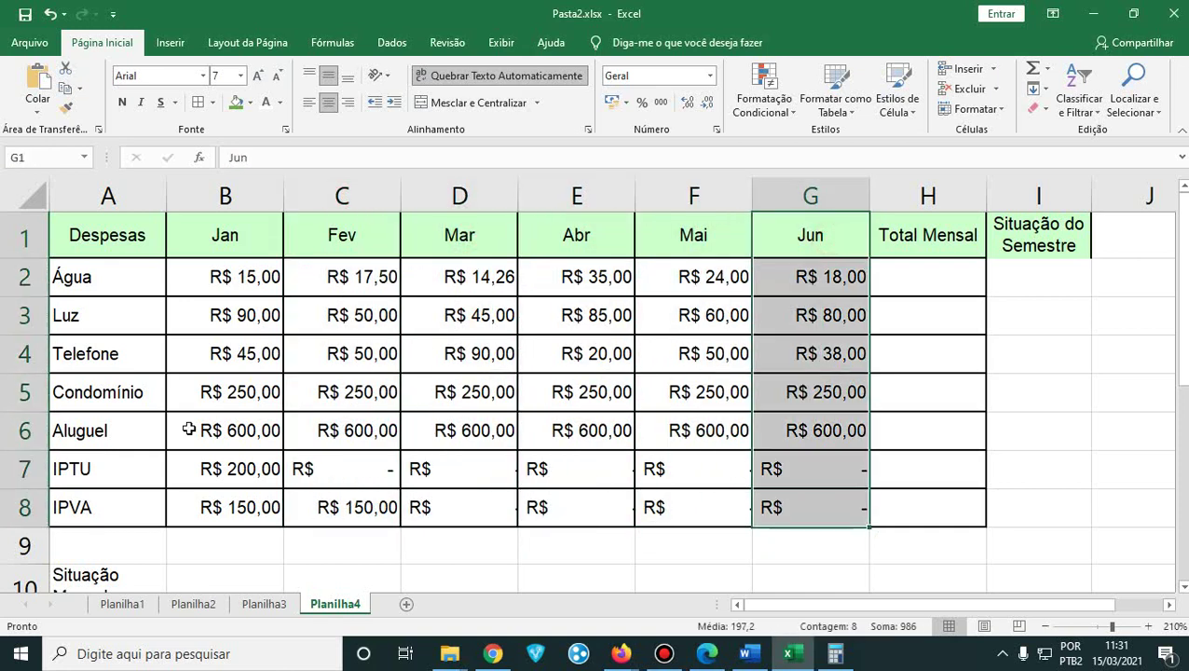
- Enter the situation text "Orçamento Ok" in cell B10 beside Situação Mensal
{"action": "scroll", "coordinate": [202, 349], "scroll_direction": "down", "scroll_amount": 2}
{"action": "left_click", "coordinate": [201, 348]}
{"action": "scroll", "coordinate": [205, 352], "scroll_direction": "up", "scroll_amount": 2}
{"action": "scroll", "coordinate": [207, 352], "scroll_direction": "down", "scroll_amount": 2}
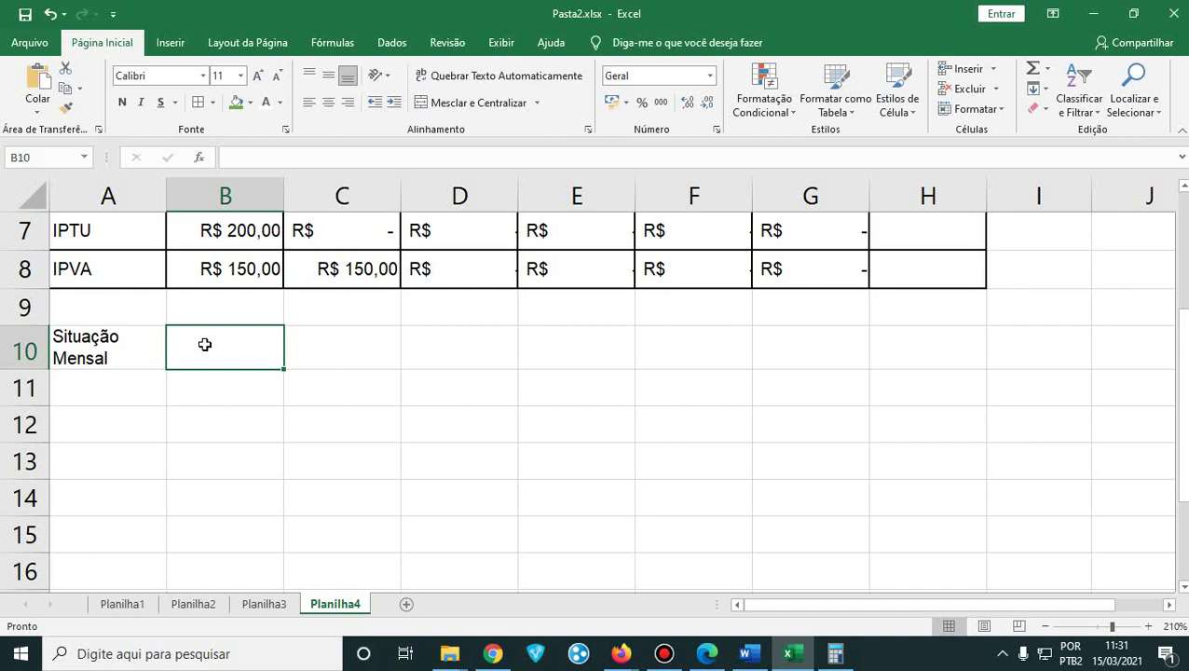
{"action": "type", "text": "Orçam"}
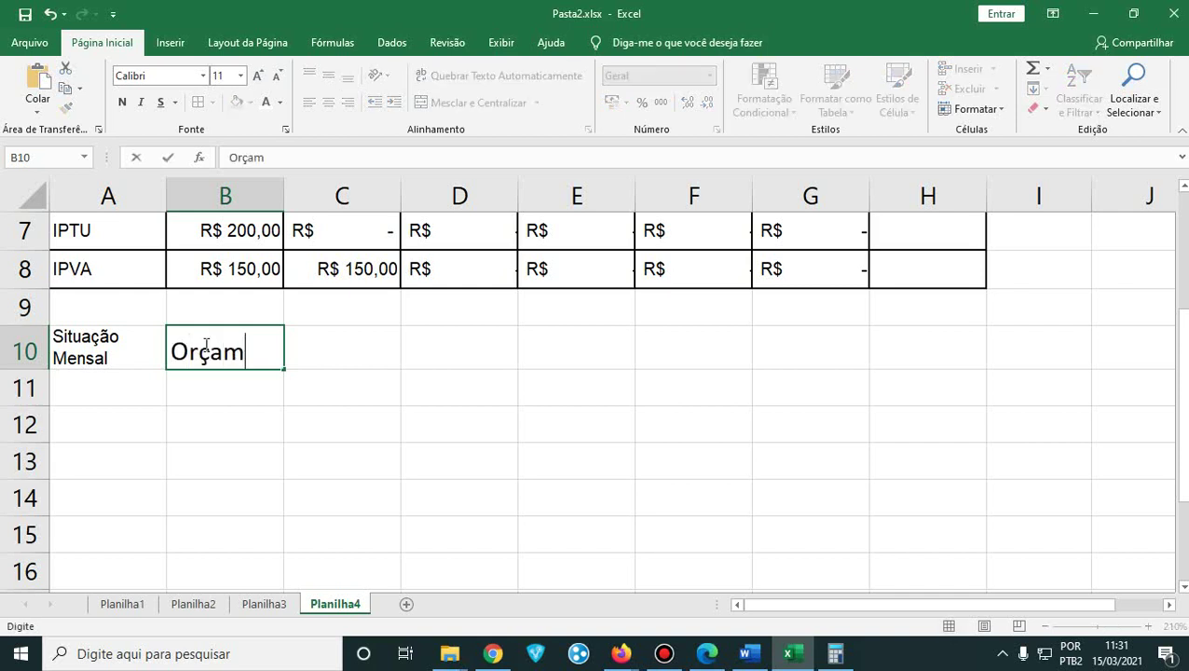
{"action": "type", "text": "ento"}
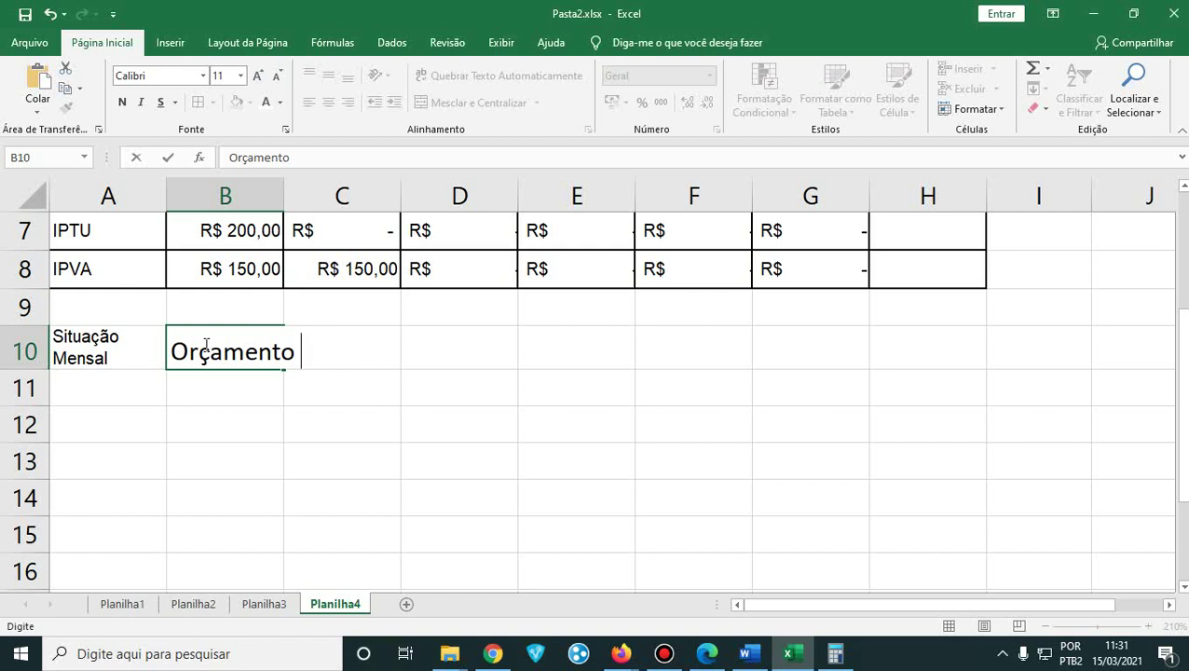
{"action": "type", "text": "Ok"}
{"action": "key", "text": "Return"}
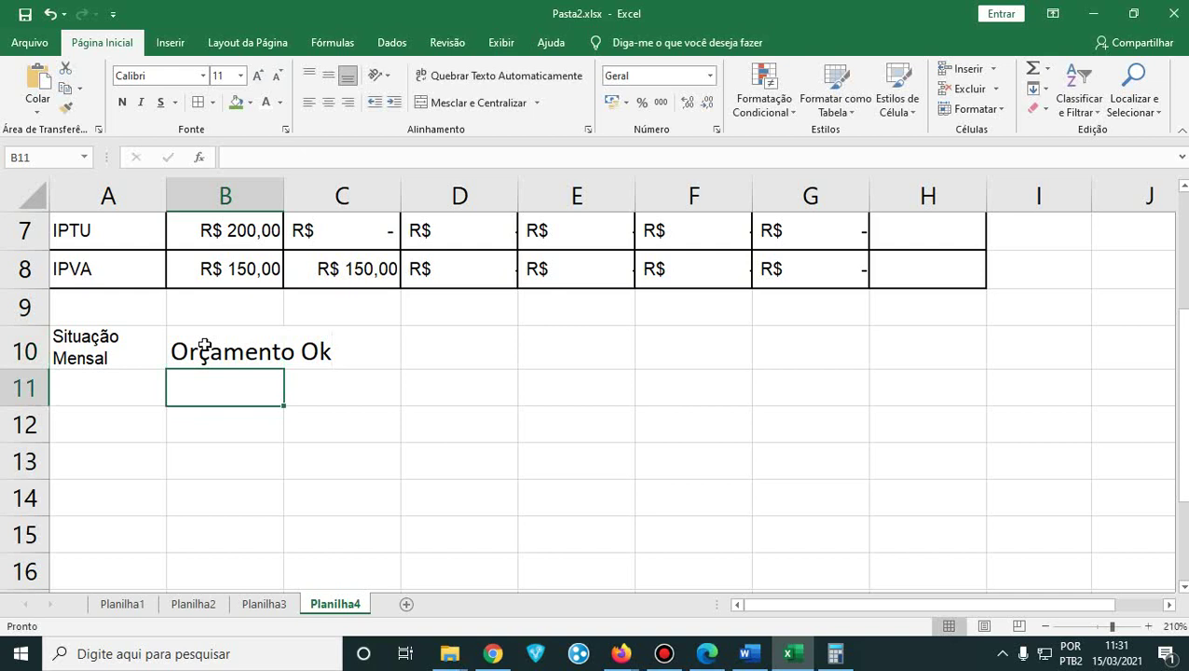
- Enter "Total fora do Orçamento" in cell B11 as the second situation text
{"action": "type", "text": "Total f"}
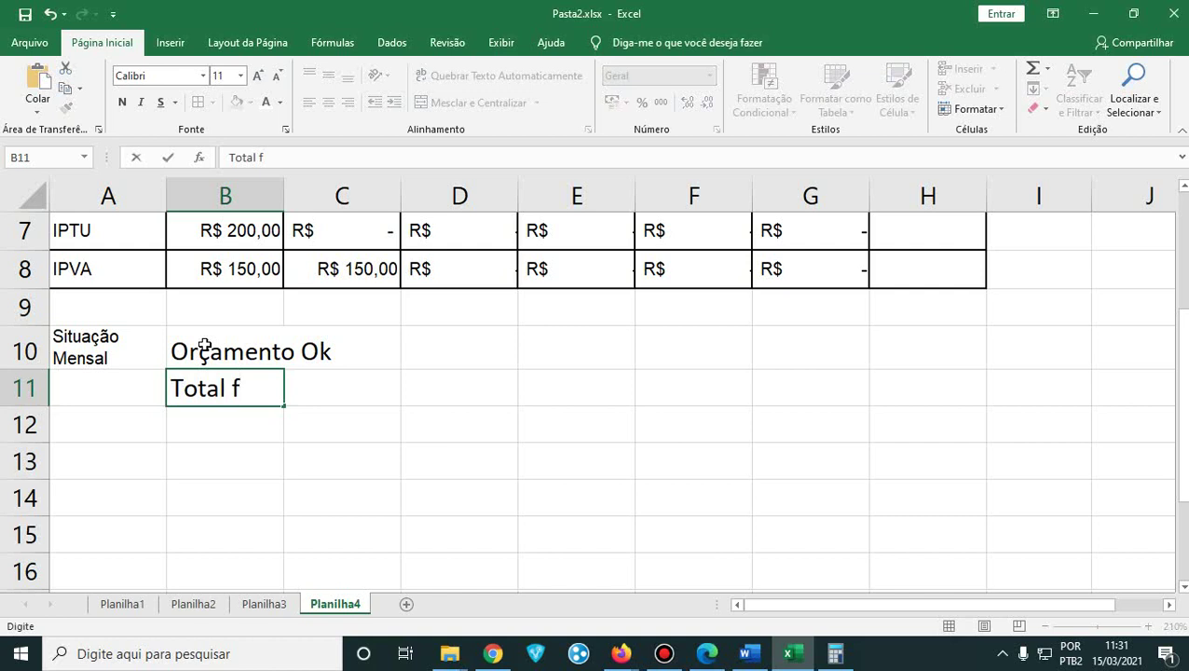
{"action": "key", "text": "BackSpace"}
{"action": "type", "text": "fora do Orçamento"}
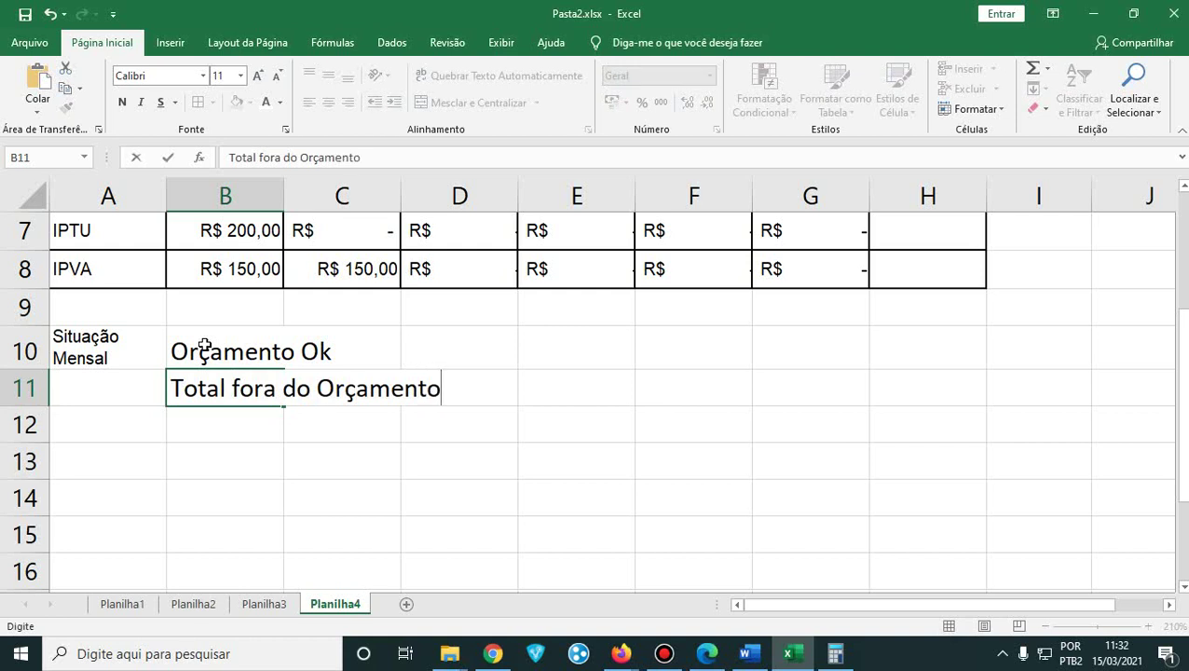
{"action": "key", "text": "Return"}
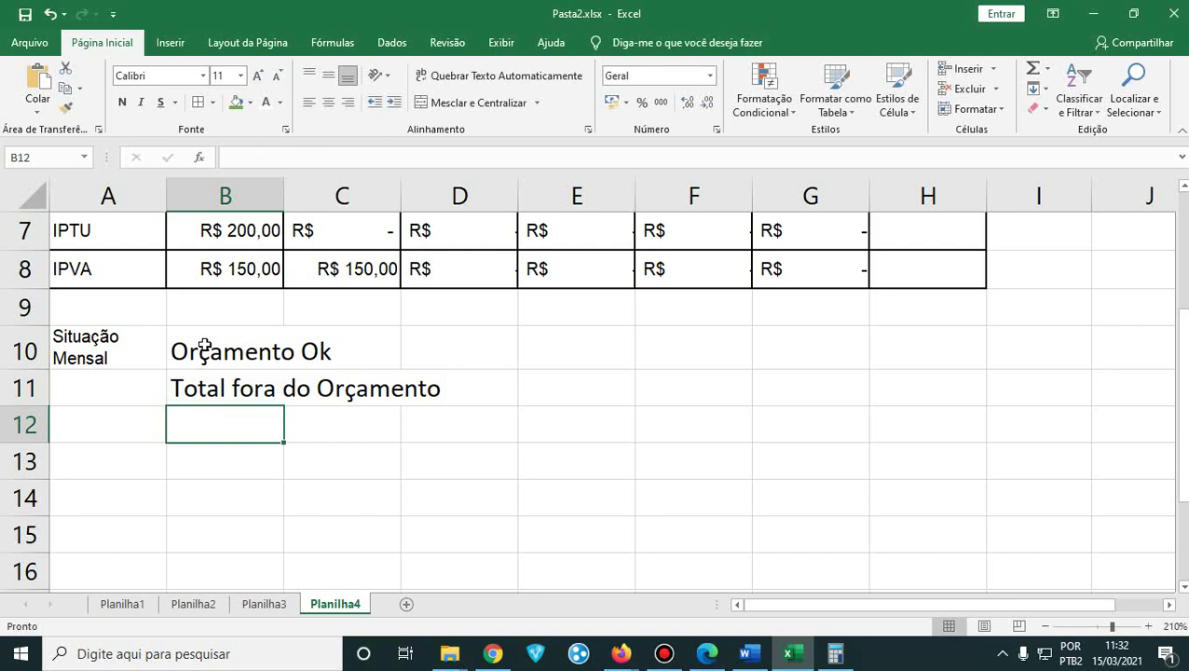
- Enter "Orçamento com possibilidade de Investimento" in cell B12 as the third situation text
{"action": "type", "text": "oRÇ"}
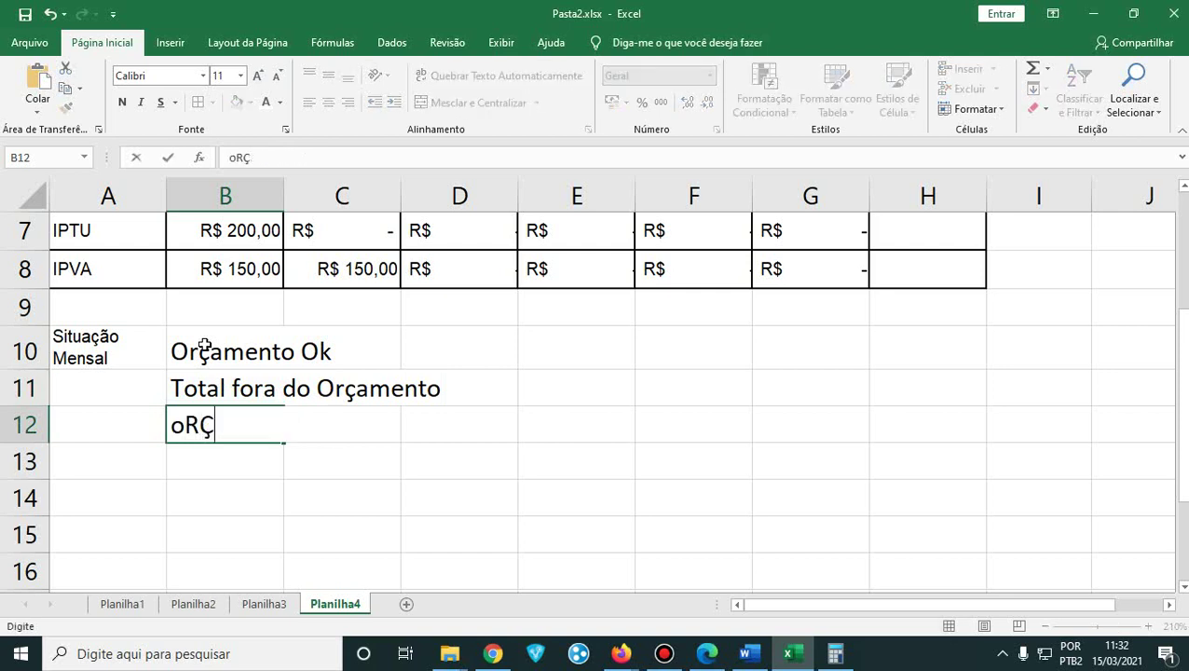
{"action": "key", "text": "BackSpace"}
{"action": "key", "text": "BackSpace"}
{"action": "key", "text": "BackSpace"}
{"action": "type", "text": "orçma"}
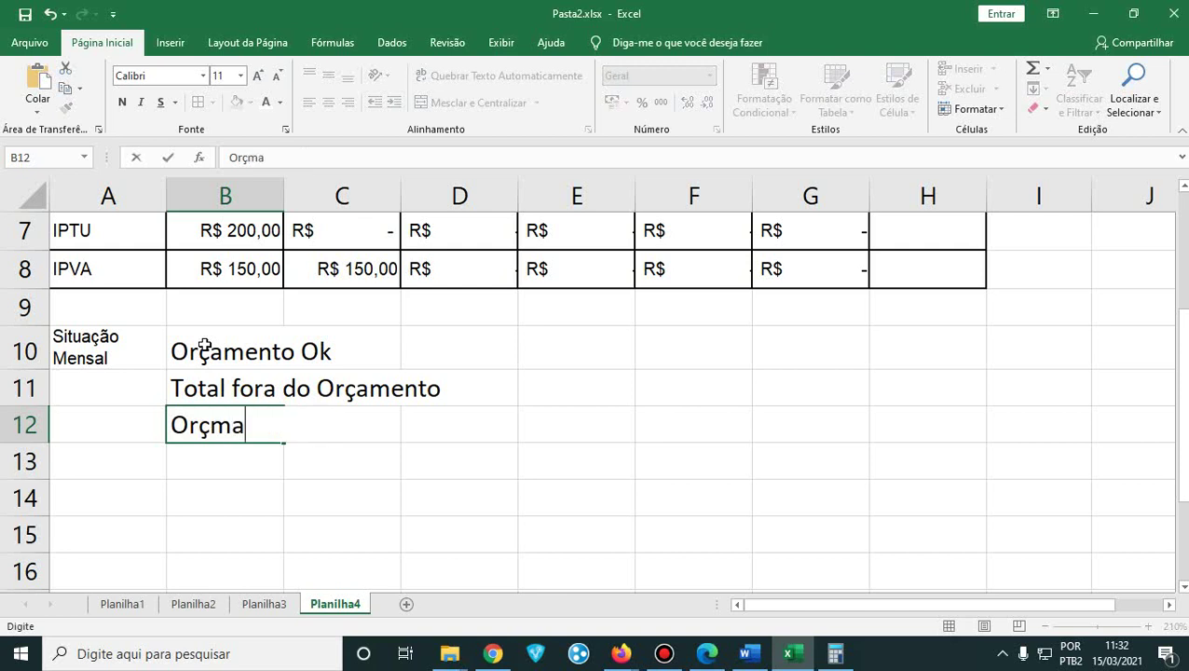
{"action": "key", "text": "BackSpace"}
{"action": "key", "text": "BackSpace"}
{"action": "type", "text": "amento com "}
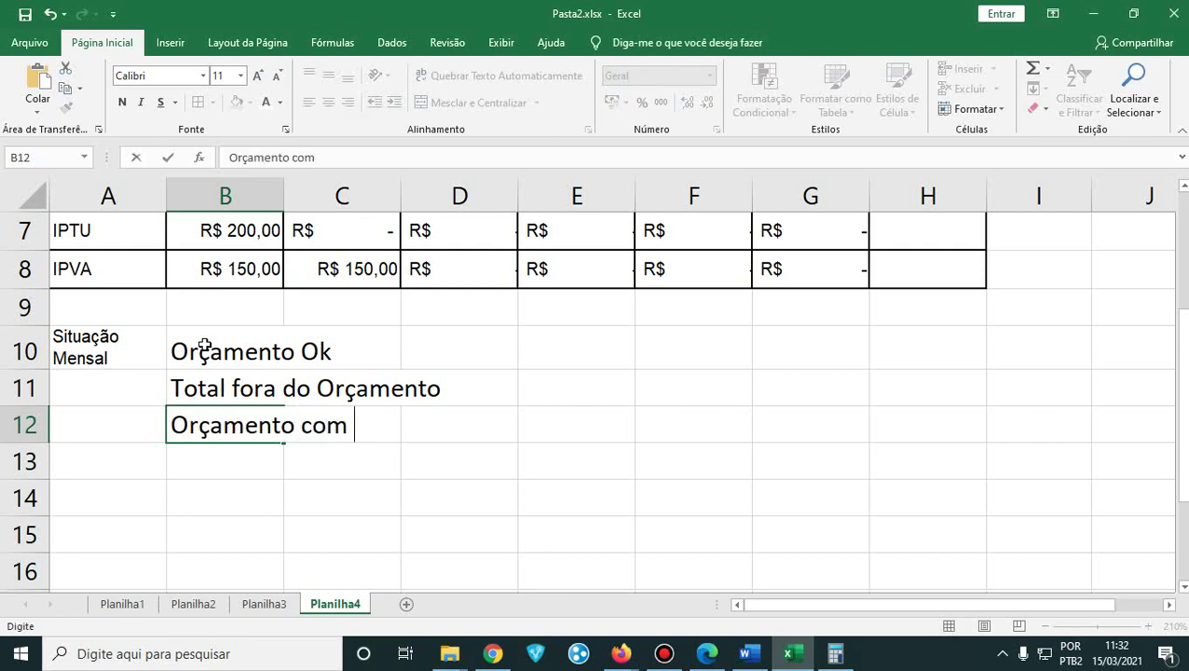
{"action": "type", "text": "possibilid"}
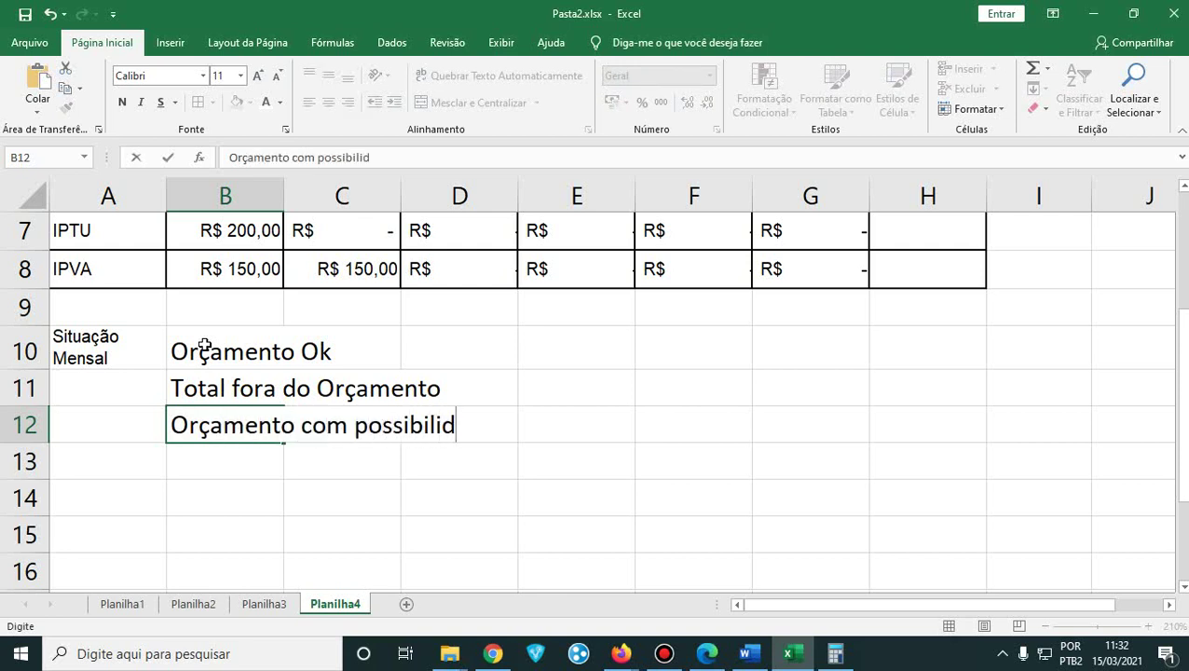
{"action": "type", "text": "ade de Investi"}
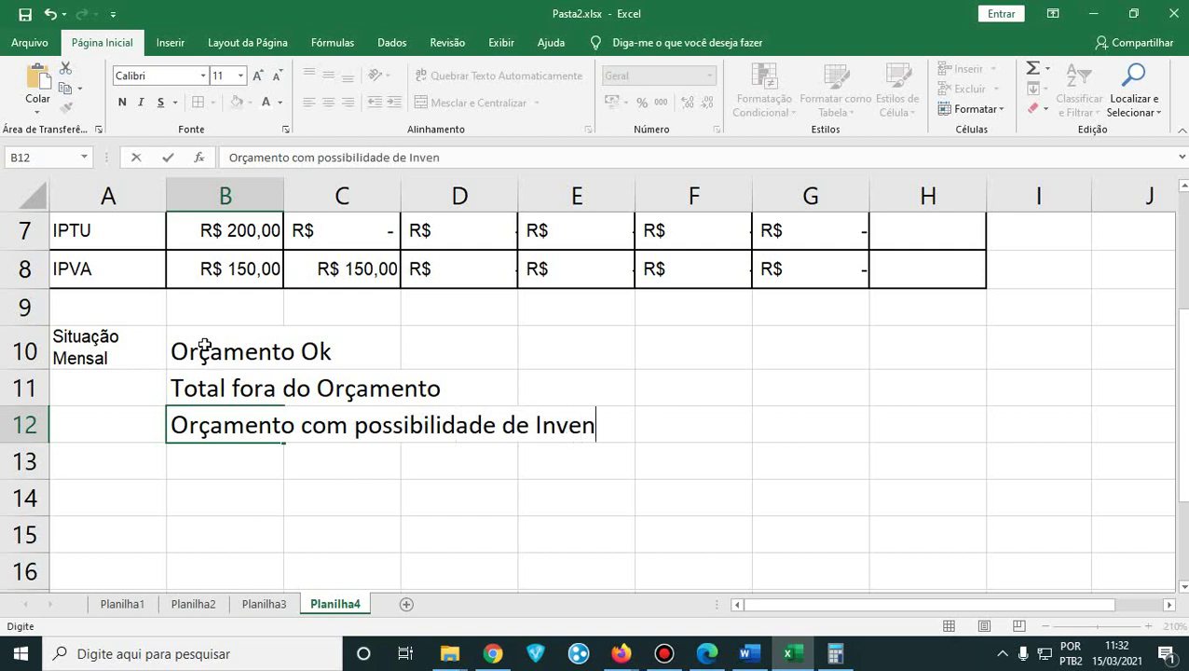
{"action": "type", "text": "mo"}
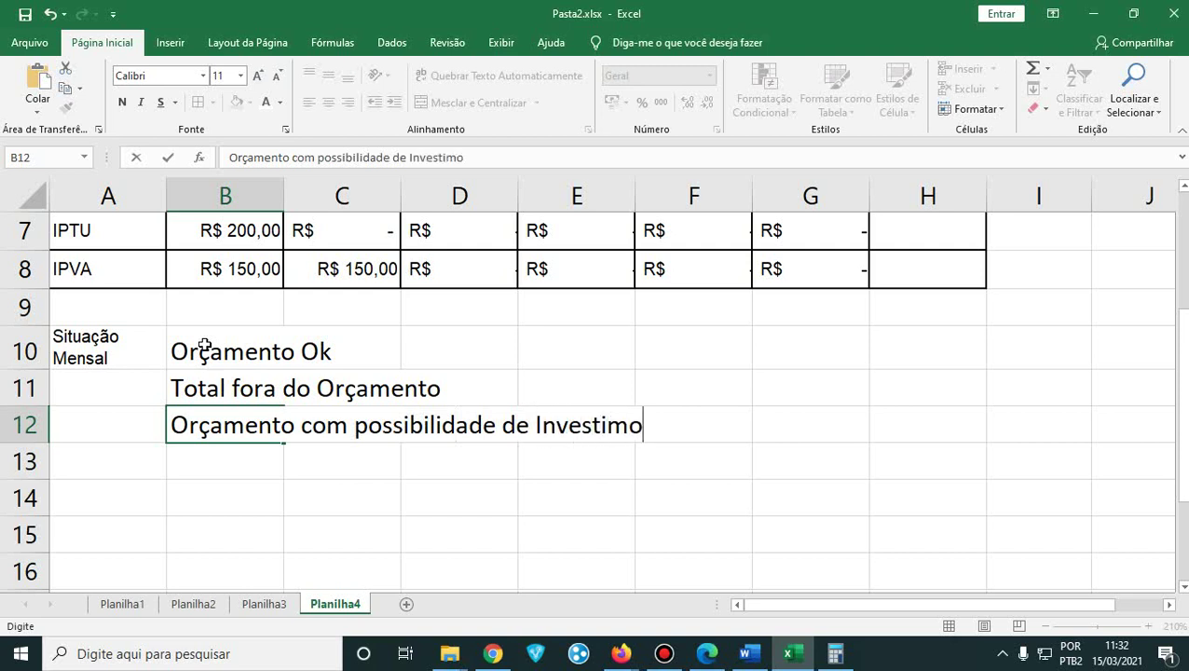
{"action": "key", "text": "BackSpace"}
{"action": "key", "text": "BackSpace"}
{"action": "type", "text": "mento"}
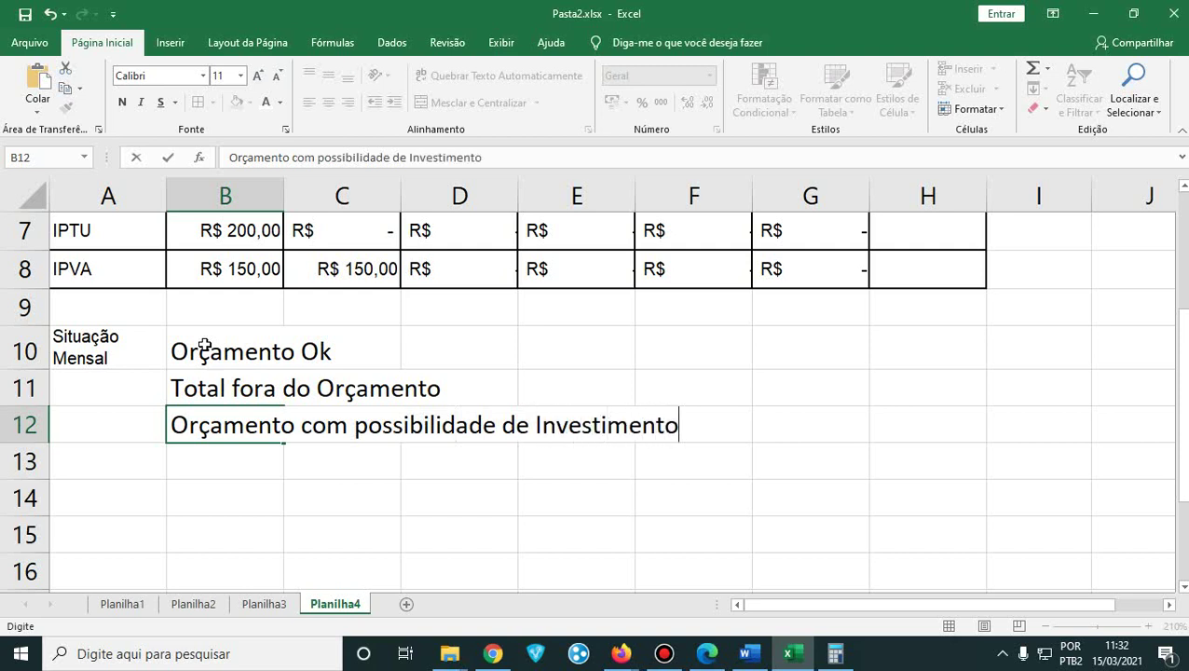
{"action": "key", "text": "Return"}
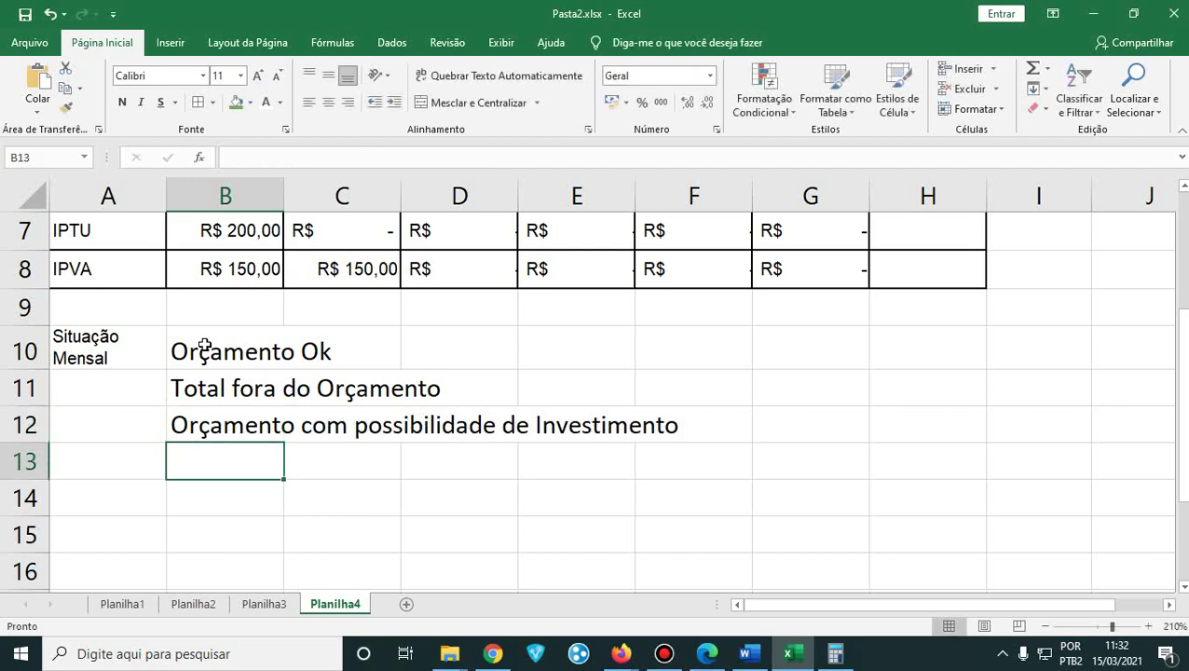
- Add the heading "Entrada Mensal" in cell J1 beside Situação do Semestre
{"action": "scroll", "coordinate": [273, 347], "scroll_direction": "up", "scroll_amount": 2}
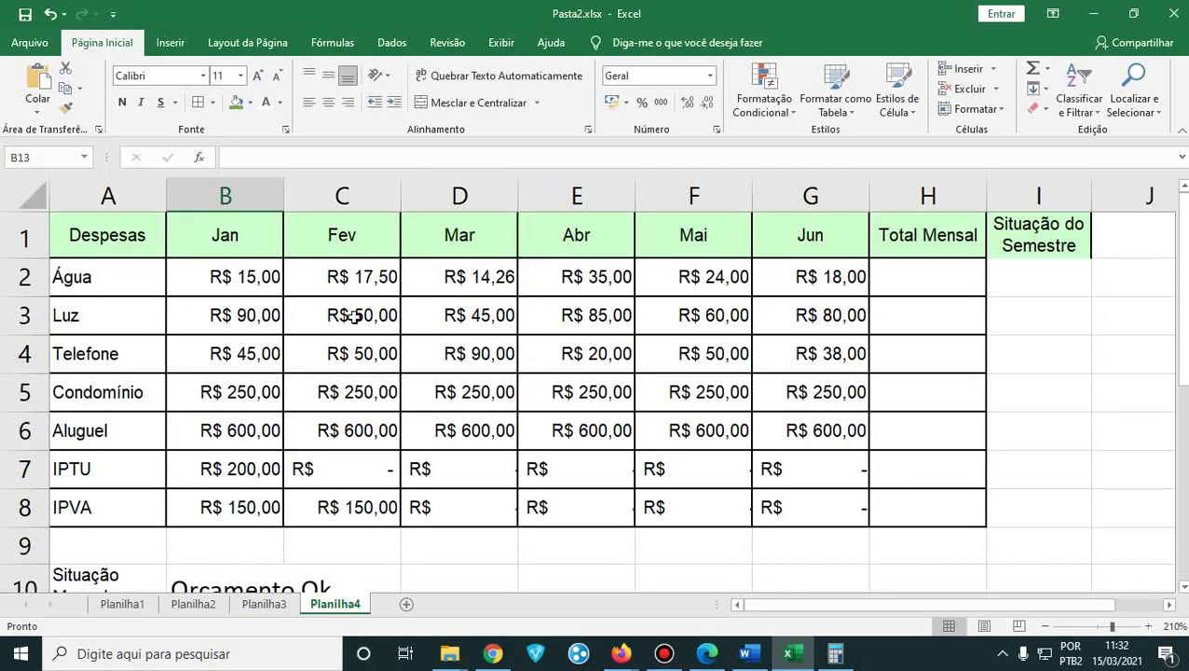
{"action": "left_click", "coordinate": [1130, 241]}
{"action": "type", "text": "E"}
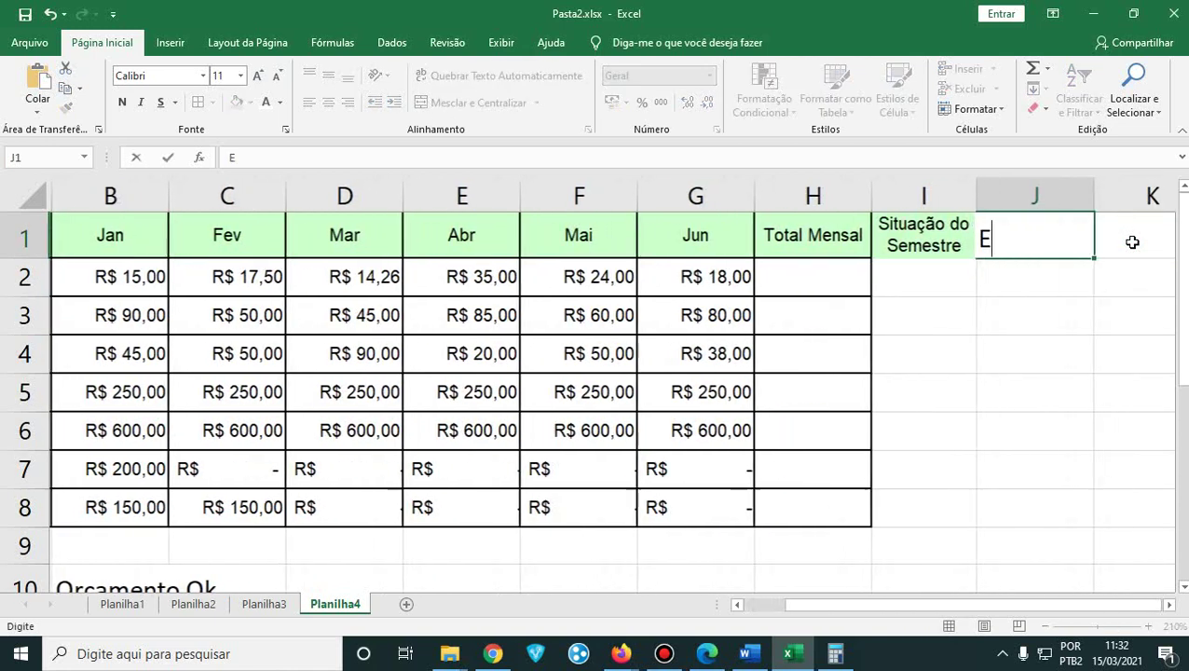
{"action": "type", "text": "ntrada M"}
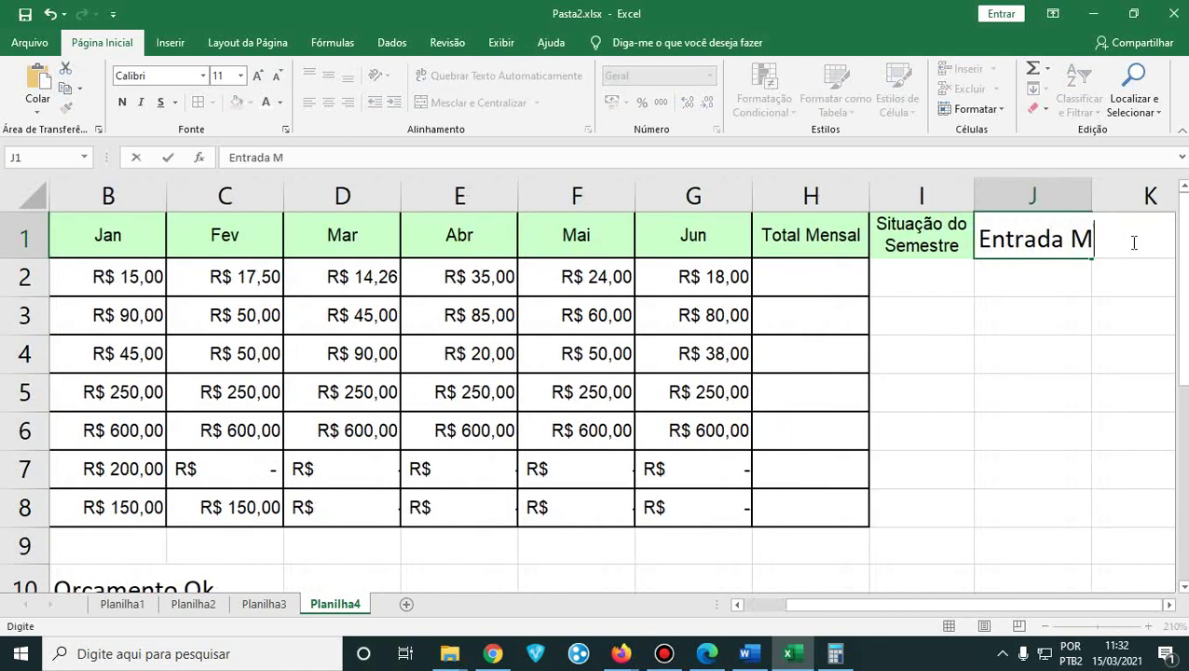
{"action": "type", "text": "ensal"}
{"action": "key", "text": "Return"}
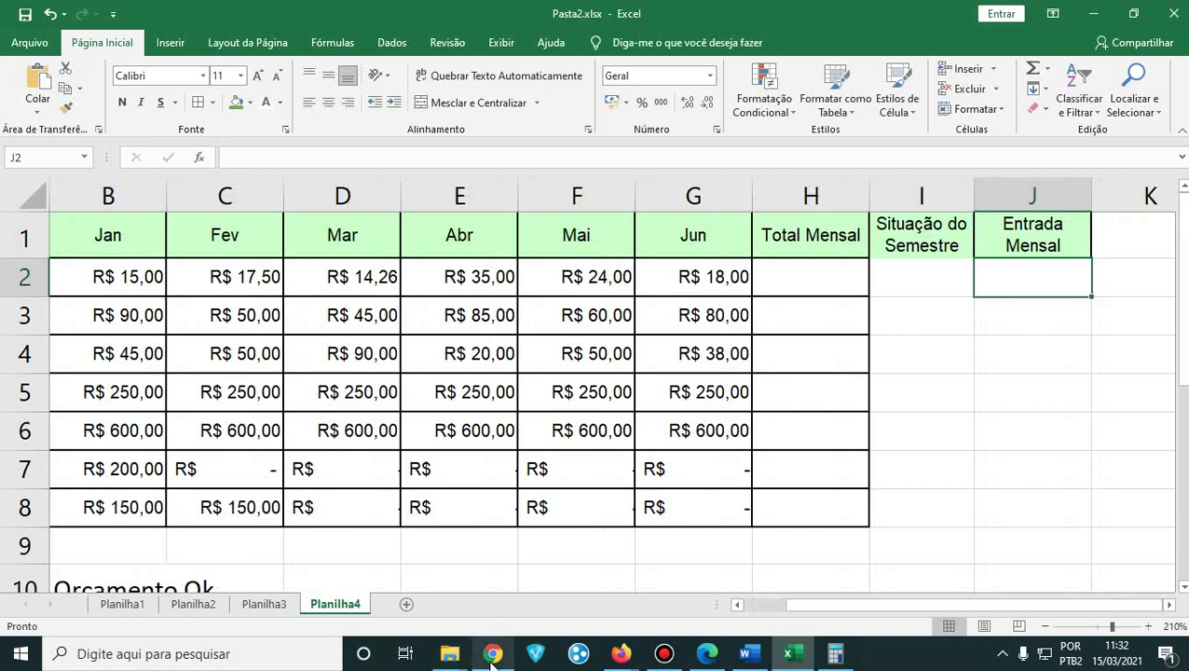
- Review the Situação do Semestre heading in I1 and the three situation texts in B10:B12
{"action": "mouse_move", "coordinate": [493, 658]}
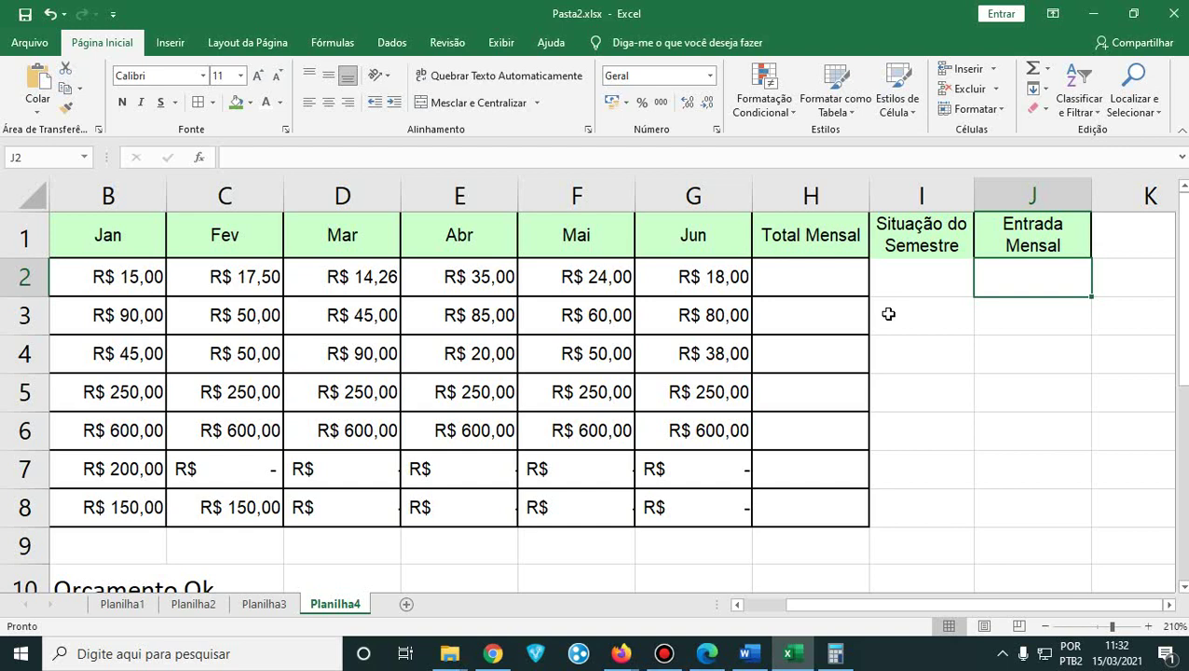
{"action": "left_click", "coordinate": [917, 233]}
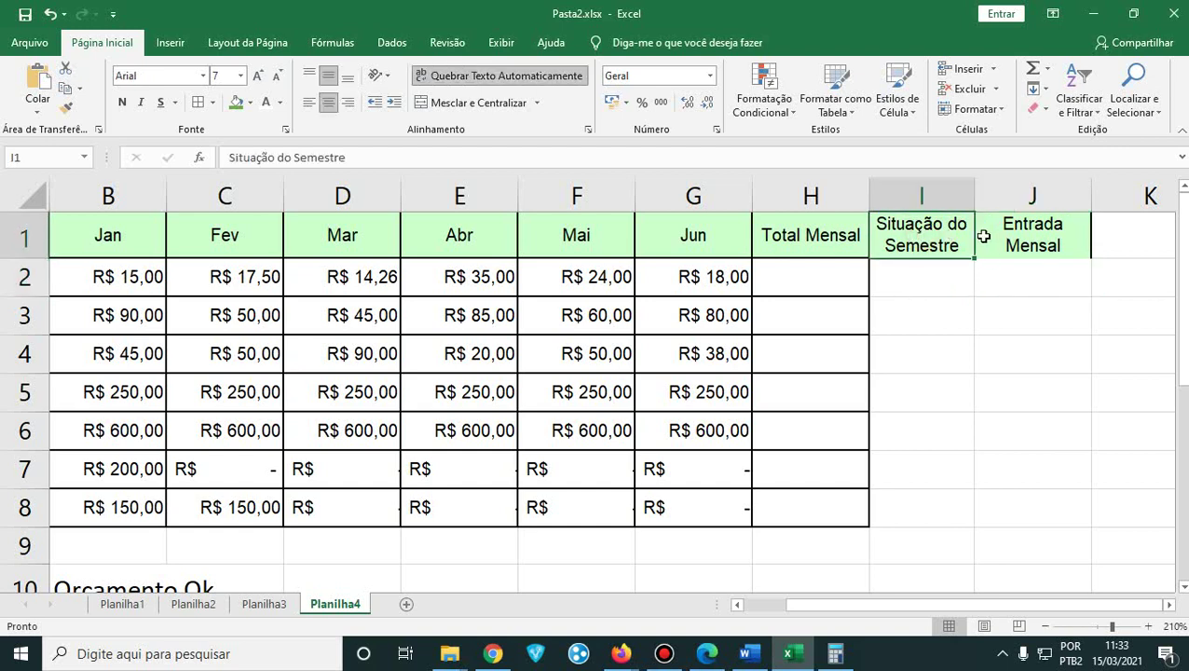
{"action": "left_click", "coordinate": [977, 237]}
{"action": "left_click", "coordinate": [924, 244]}
{"action": "scroll", "coordinate": [1068, 332], "scroll_direction": "down", "scroll_amount": 1}
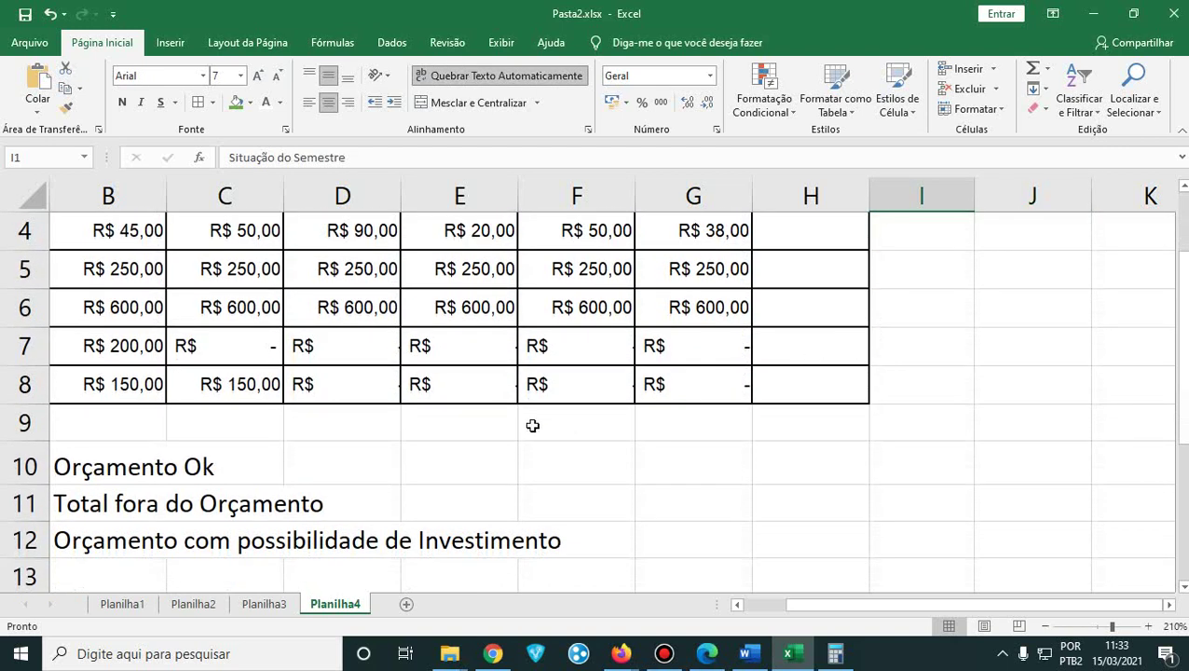
{"action": "left_click_drag", "start_coordinate": [161, 474], "coordinate": [147, 541]}
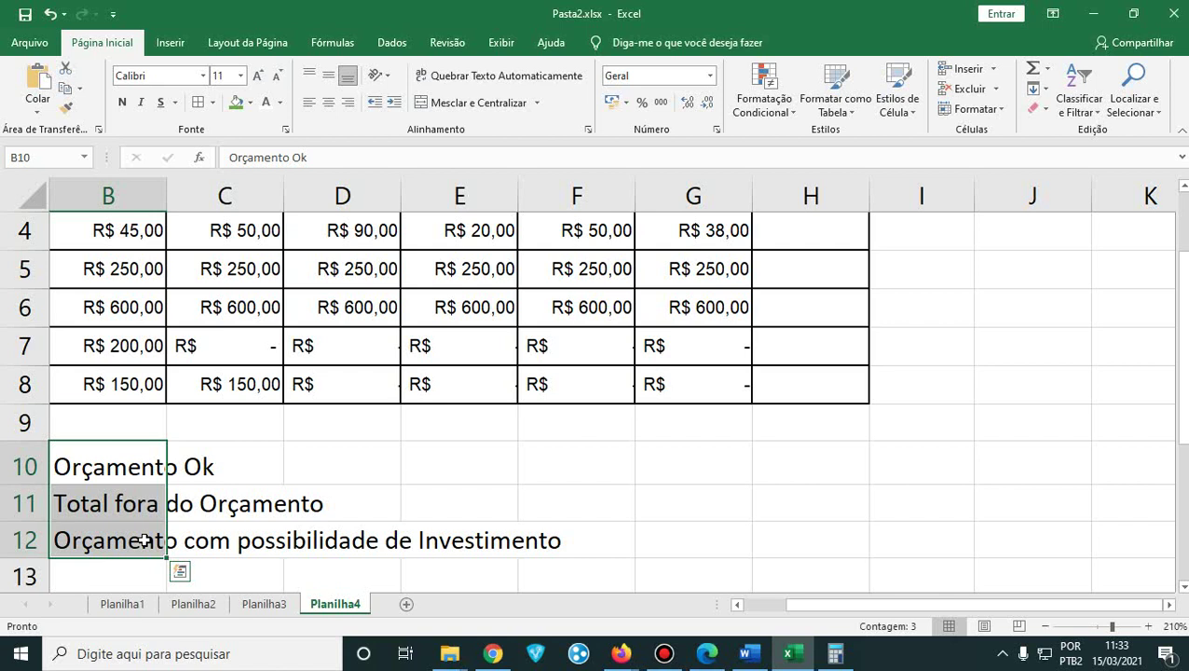
{"action": "left_click", "coordinate": [114, 540]}
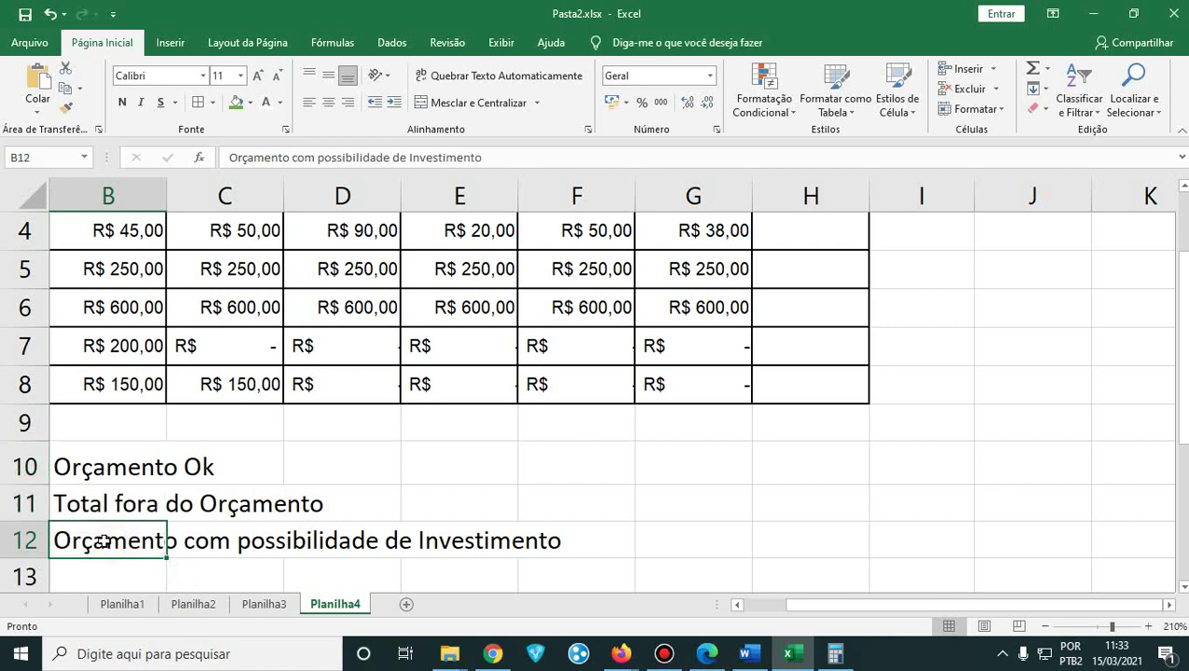
{"action": "left_click_drag", "start_coordinate": [92, 543], "coordinate": [556, 543]}
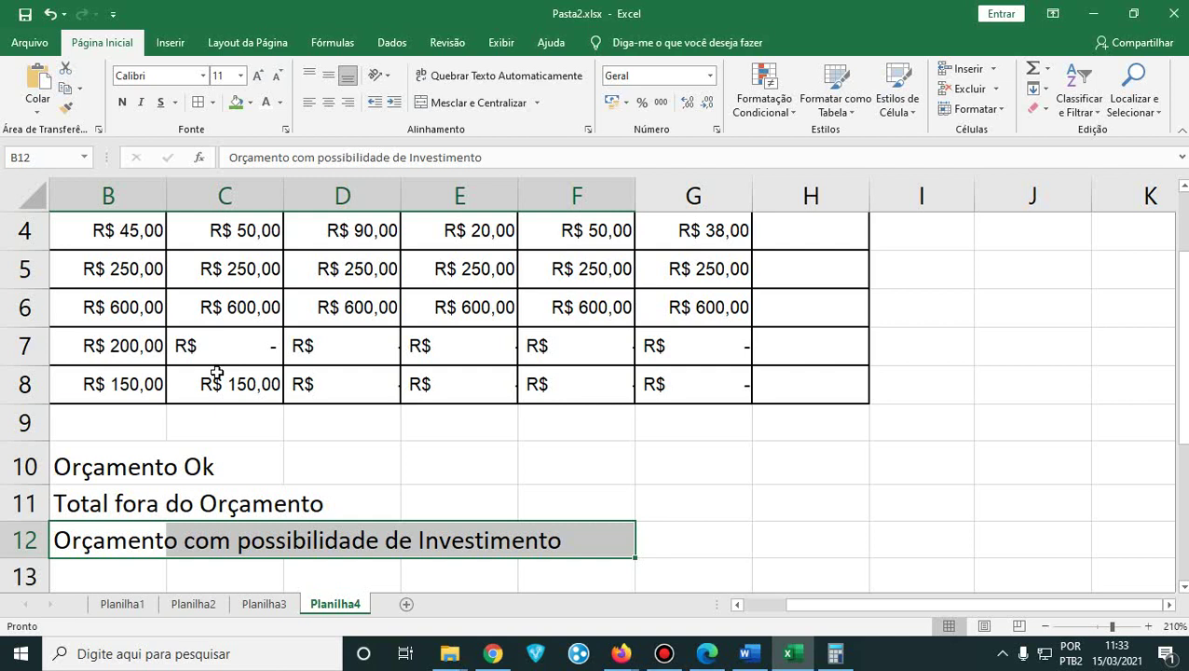
- Select the block B10:G12 that holds the three situation texts
{"action": "key", "text": "Up"}
{"action": "key", "text": "Up"}
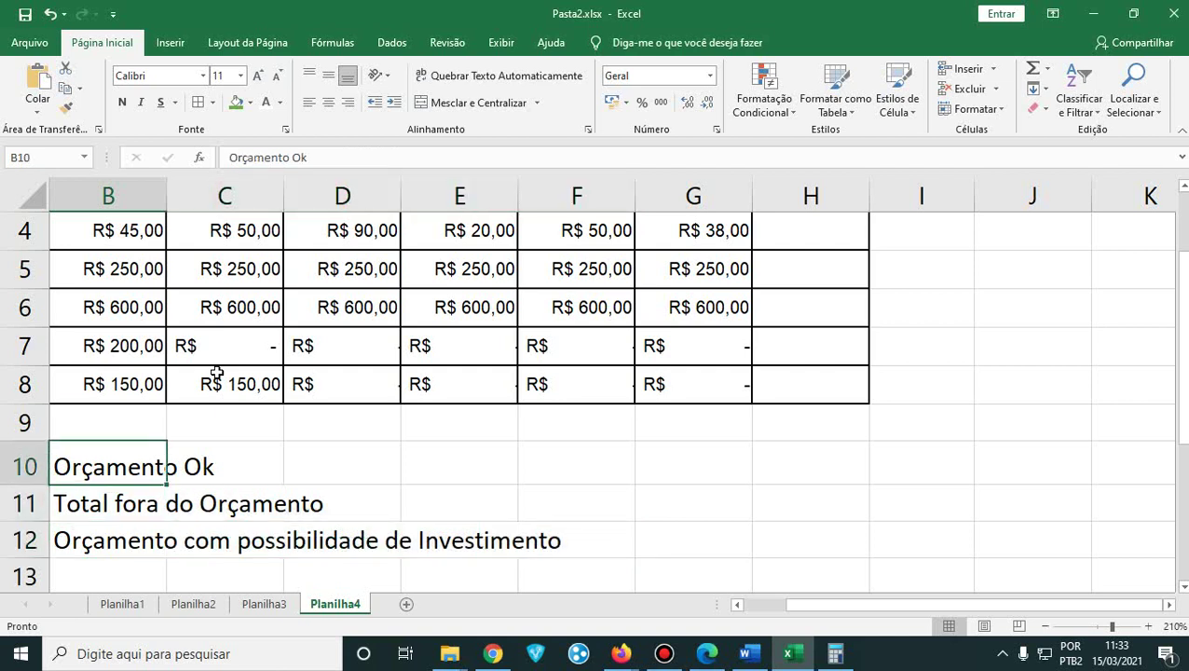
{"action": "key", "text": "shift+Down"}
{"action": "key", "text": "shift+Down"}
{"action": "key", "text": "shift+Right"}
{"action": "key", "text": "shift+Right"}
{"action": "key", "text": "shift+Right"}
{"action": "key", "text": "shift+Right"}
{"action": "key", "text": "shift+Right"}
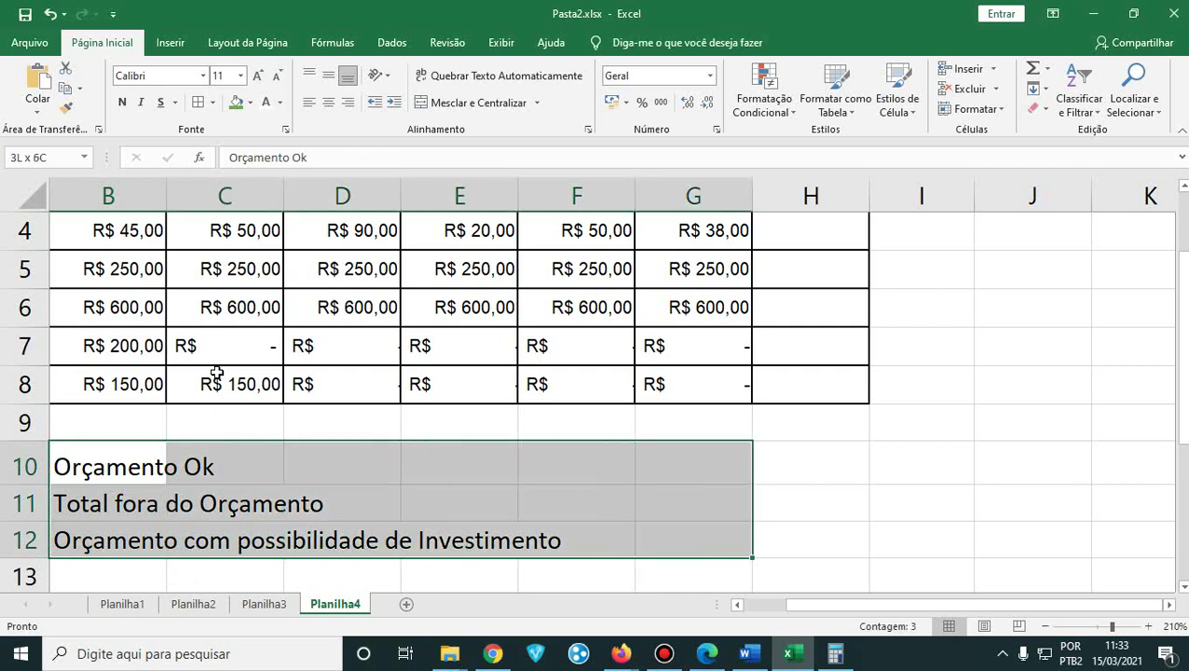
- Extend the selection around the three situation texts to cover B10:H12
{"action": "key", "text": "shift+Right"}
{"action": "key", "text": "shift+Right"}
{"action": "key", "text": "shift+Left"}
{"action": "key", "text": "shift+Left"}
{"action": "key", "text": "shift+Right"}
{"action": "key", "text": "shift+Right"}
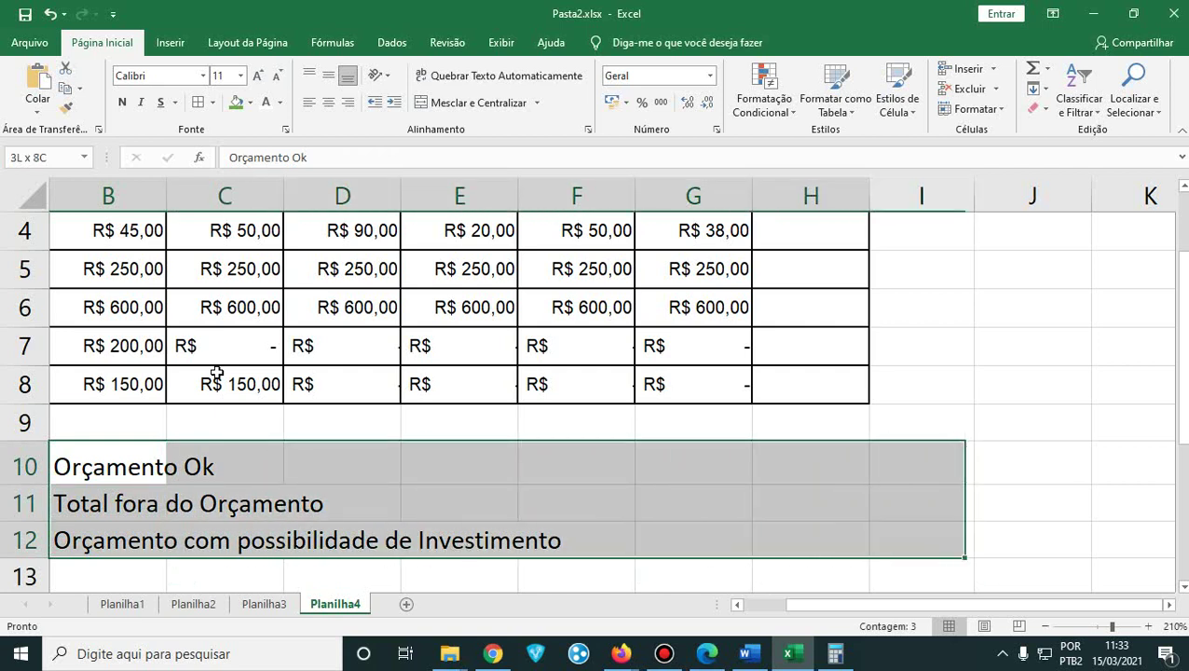
{"action": "key", "text": "shift+Left"}
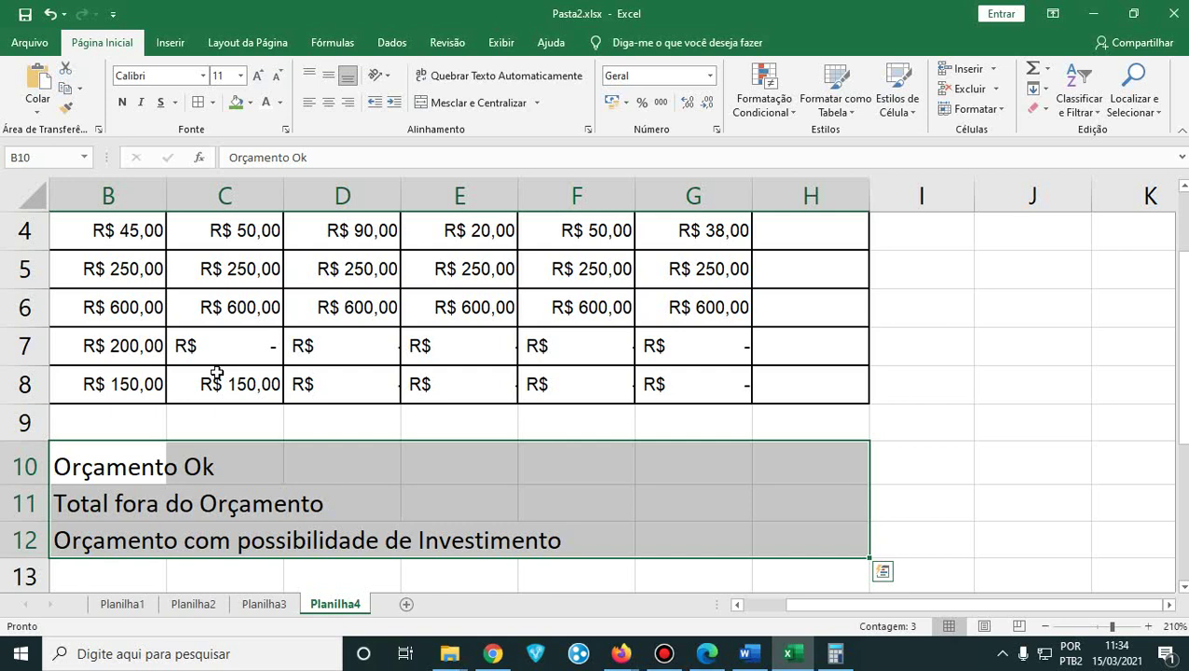
{"action": "scroll", "coordinate": [216, 373], "scroll_direction": "up", "scroll_amount": 1}
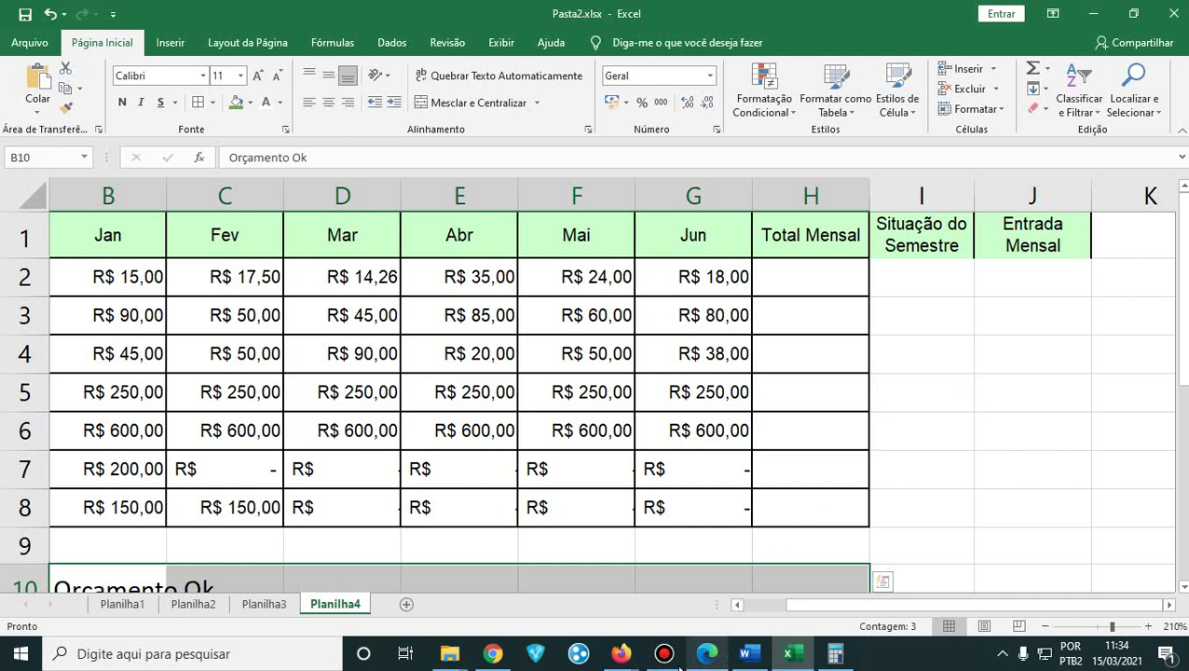
- Switch to the handbook PDF in Microsoft Edge and look through the exercise tables on pages 84 to 87
{"action": "left_click", "coordinate": [707, 655]}
{"action": "scroll", "coordinate": [676, 466], "scroll_direction": "up", "scroll_amount": 10}
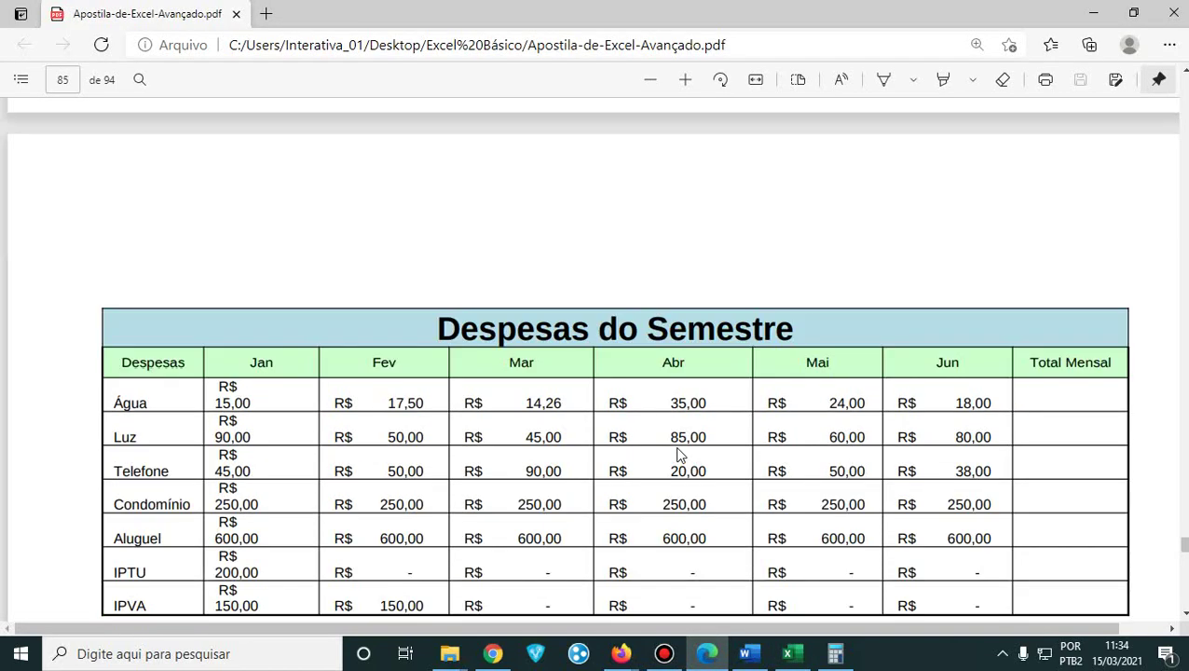
{"action": "scroll", "coordinate": [678, 455], "scroll_direction": "up", "scroll_amount": 3}
{"action": "scroll", "coordinate": [679, 455], "scroll_direction": "down", "scroll_amount": 12}
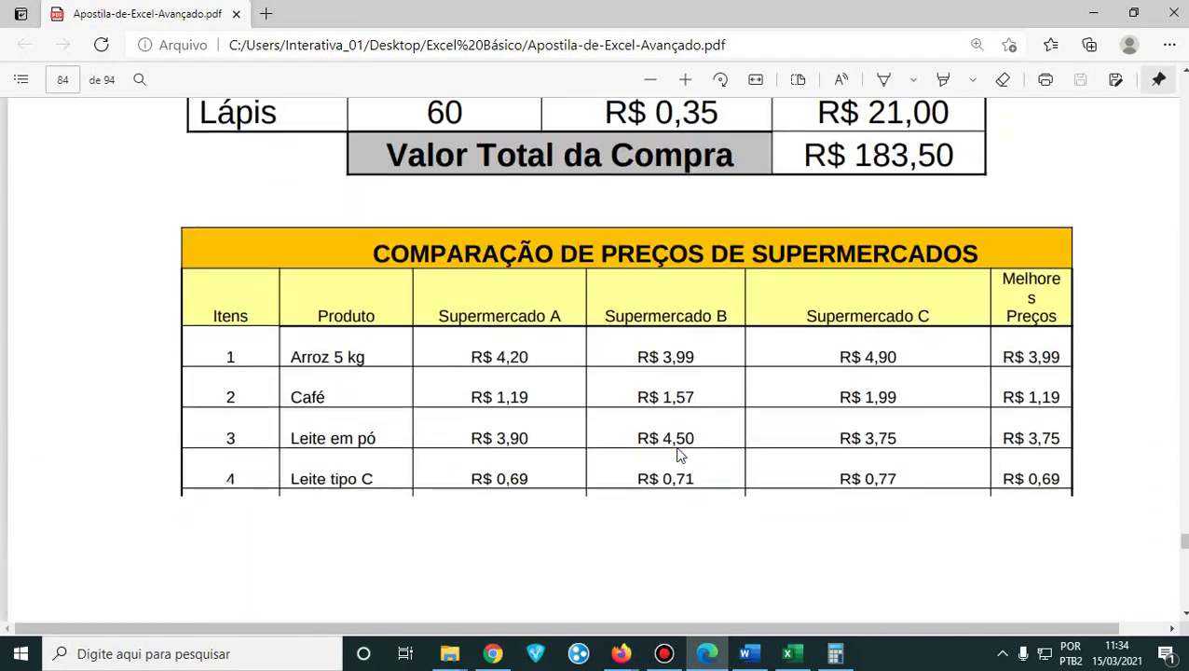
{"action": "scroll", "coordinate": [679, 455], "scroll_direction": "down", "scroll_amount": 10}
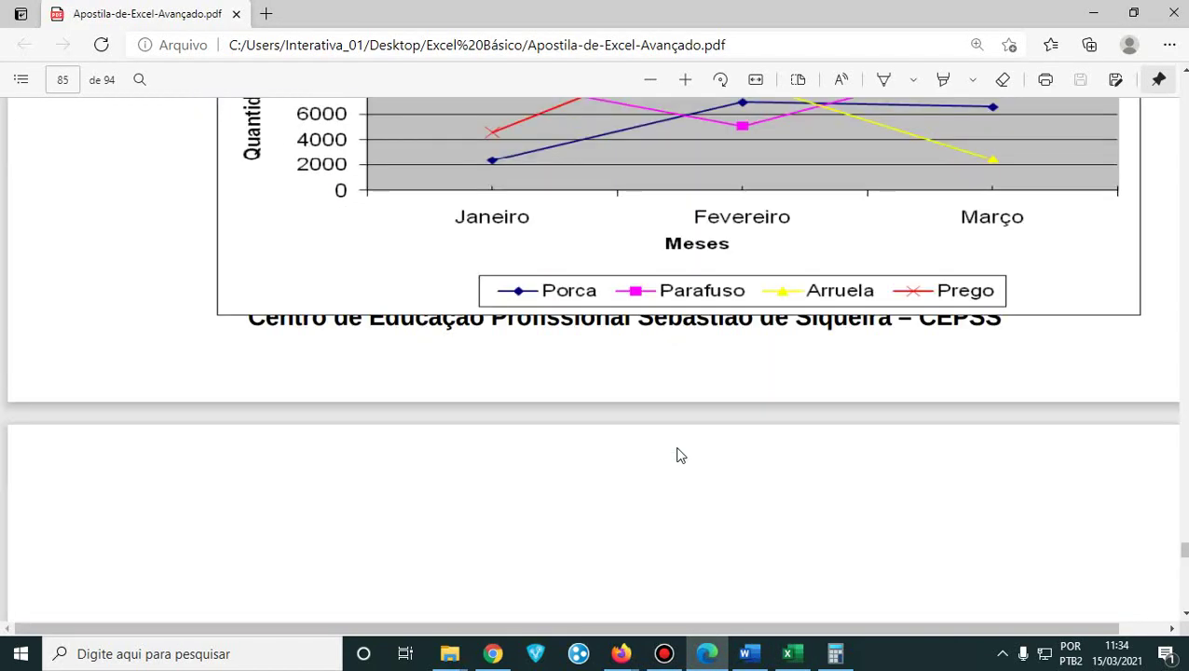
{"action": "scroll", "coordinate": [678, 455], "scroll_direction": "down", "scroll_amount": 12}
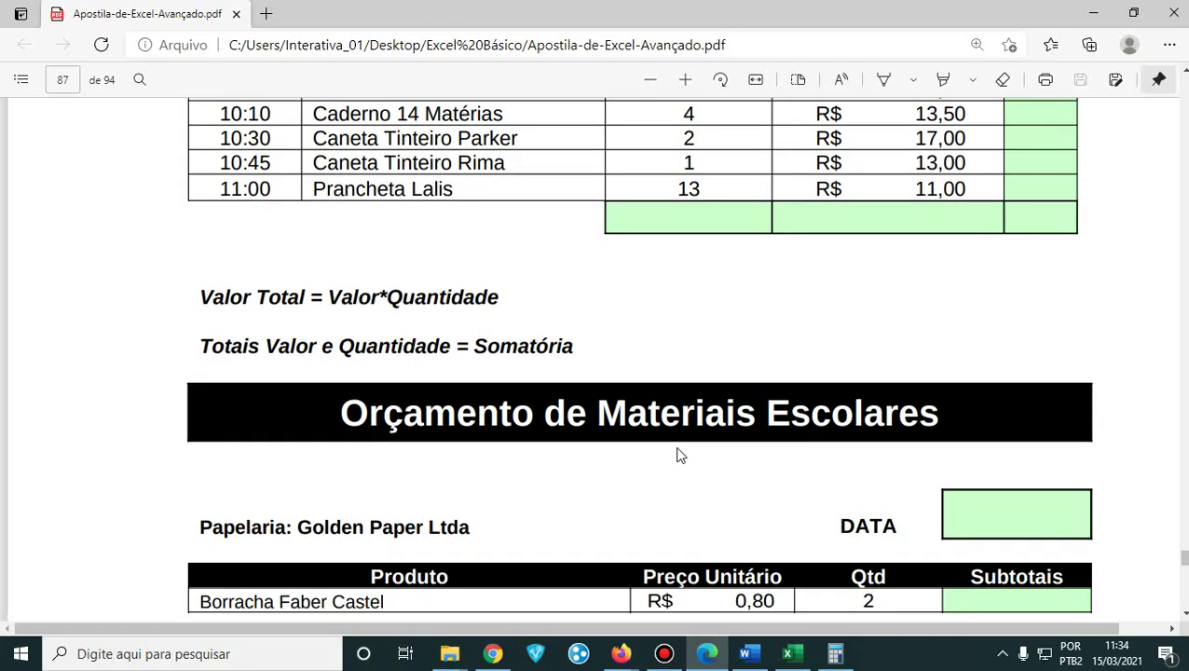
{"action": "scroll", "coordinate": [679, 454], "scroll_direction": "up", "scroll_amount": 15}
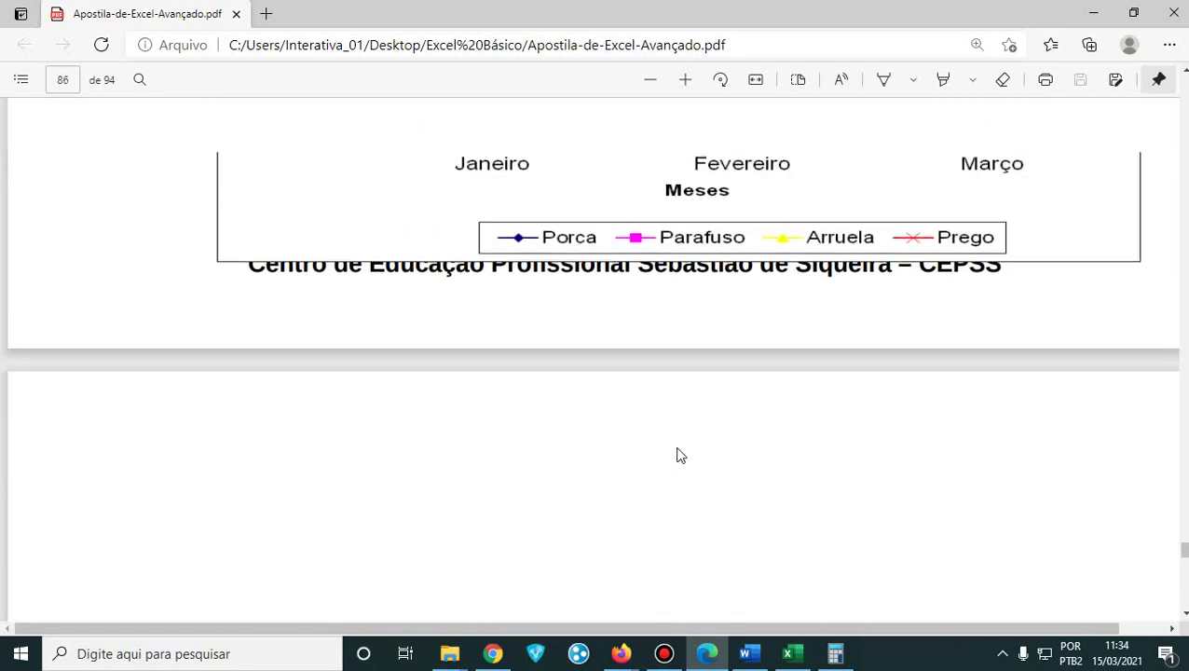
- Highlight the Notas de Alunos Disciplina Excel table on page 85 and review it alongside the Despesas do Semestre table
{"action": "scroll", "coordinate": [677, 451], "scroll_direction": "down", "scroll_amount": 5}
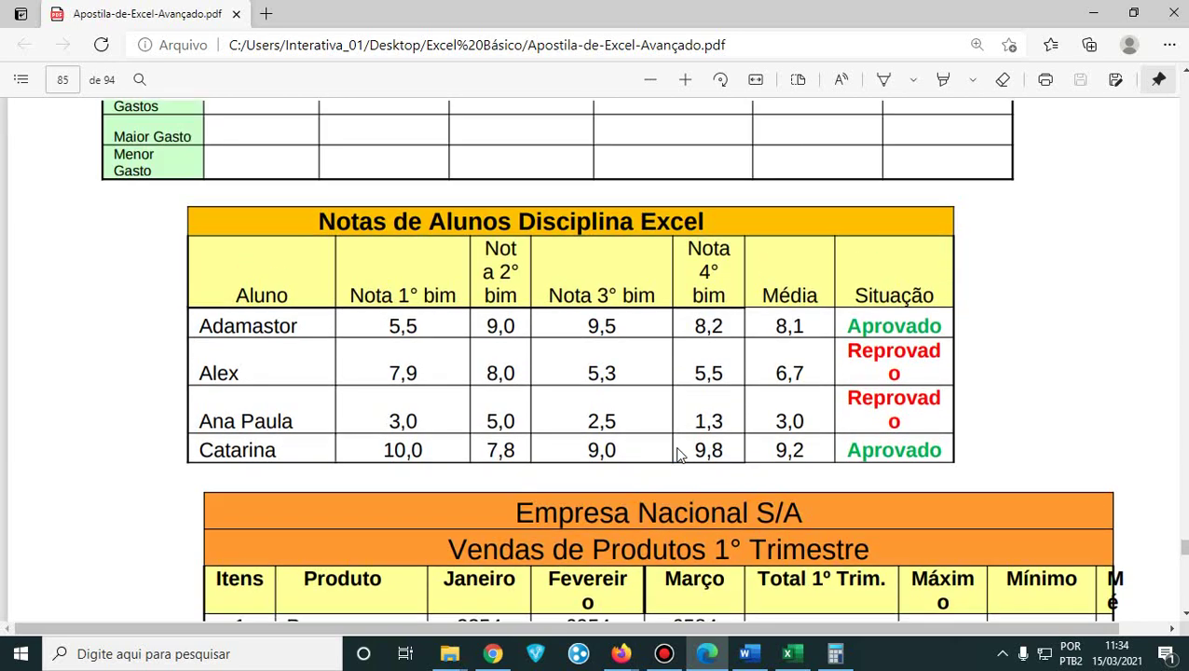
{"action": "scroll", "coordinate": [447, 382], "scroll_direction": "up", "scroll_amount": 2}
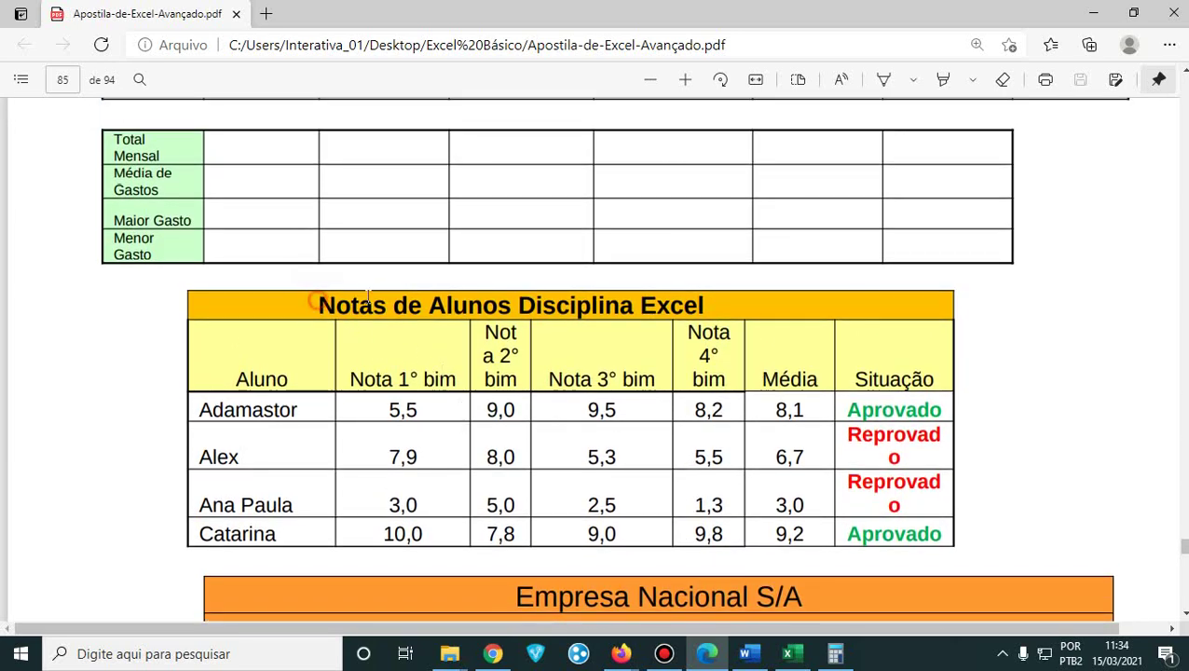
{"action": "left_click_drag", "start_coordinate": [317, 298], "coordinate": [941, 534]}
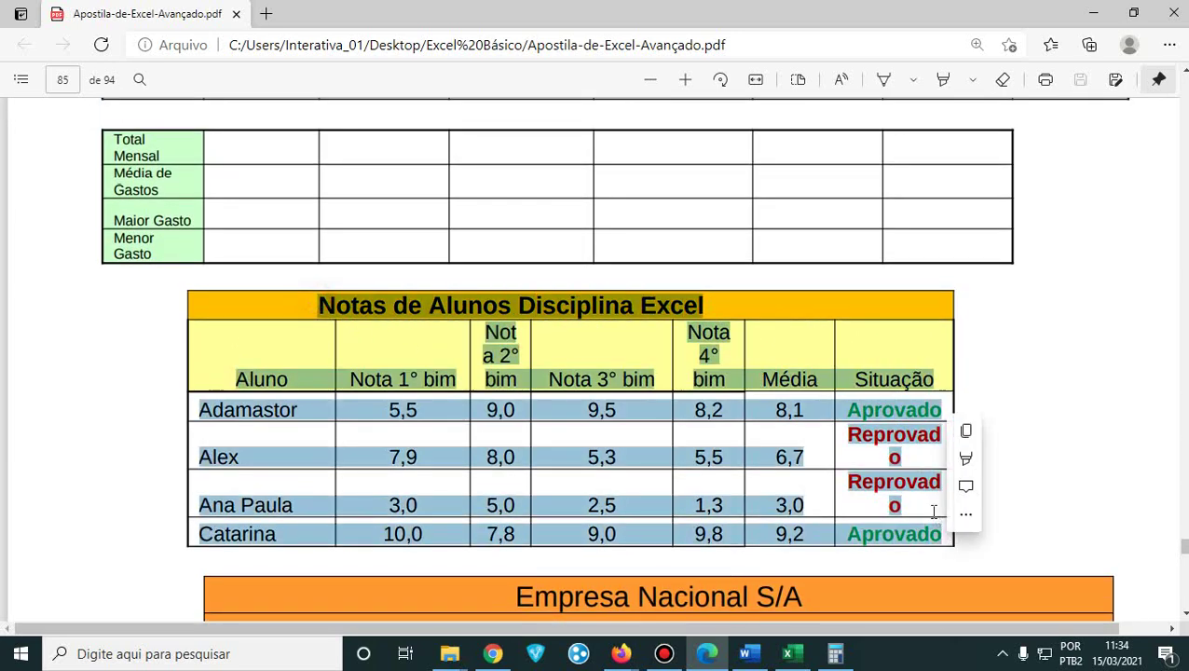
{"action": "scroll", "coordinate": [581, 199], "scroll_direction": "up", "scroll_amount": 5}
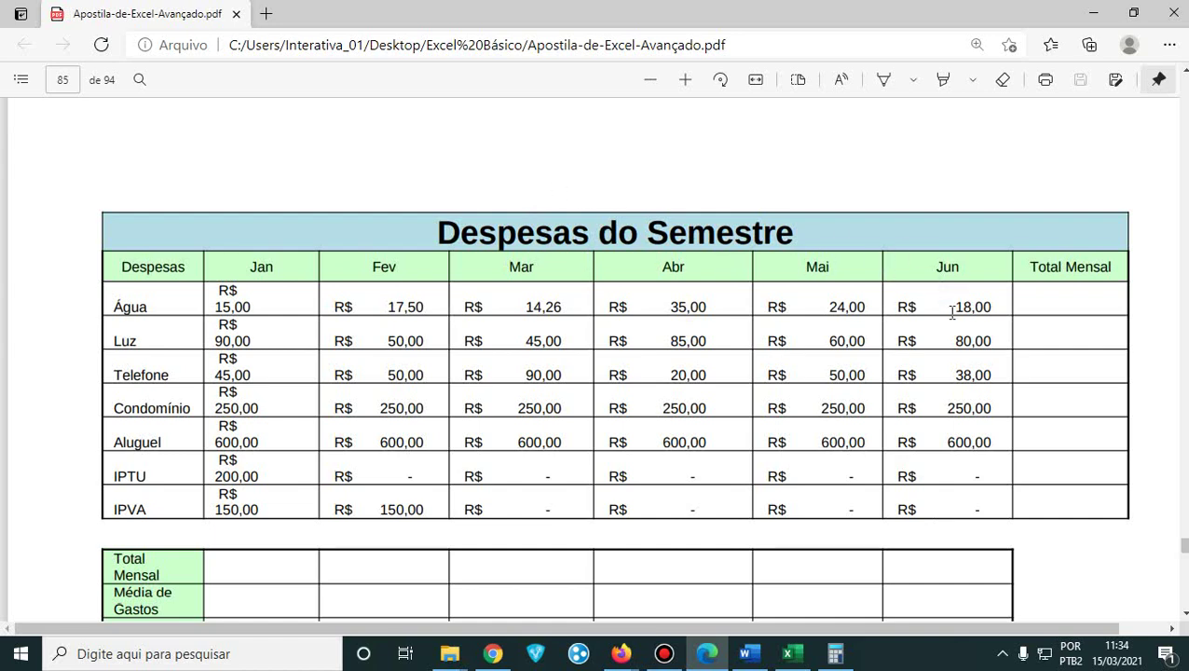
{"action": "scroll", "coordinate": [708, 508], "scroll_direction": "down", "scroll_amount": 3}
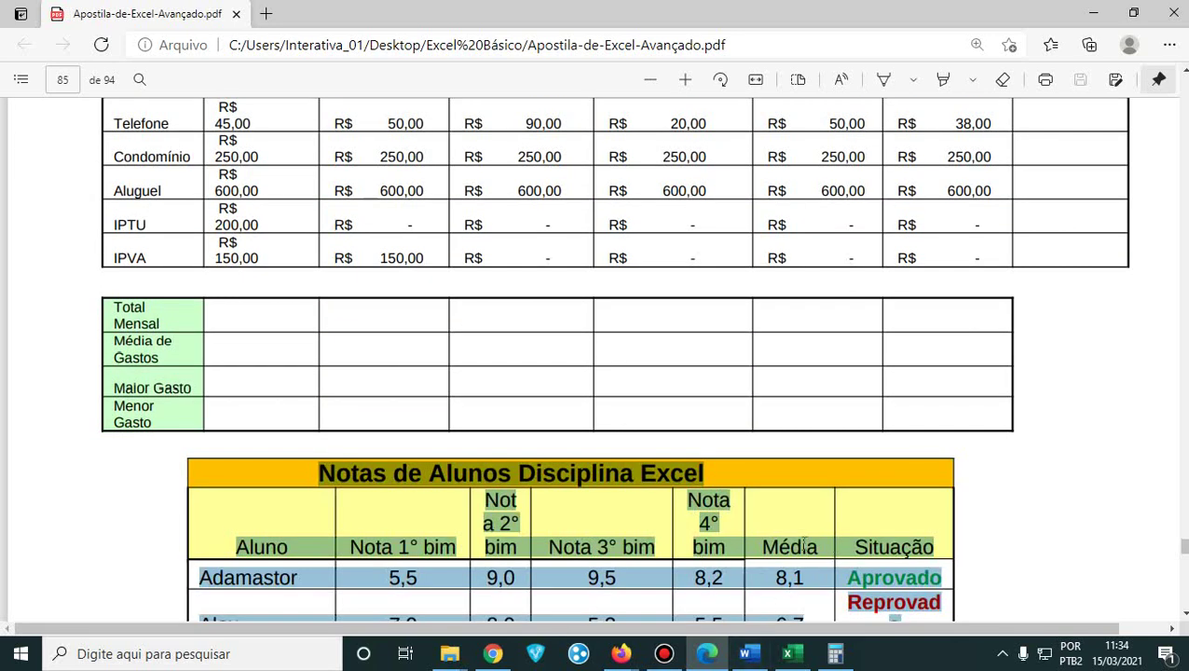
{"action": "scroll", "coordinate": [674, 449], "scroll_direction": "up", "scroll_amount": 3}
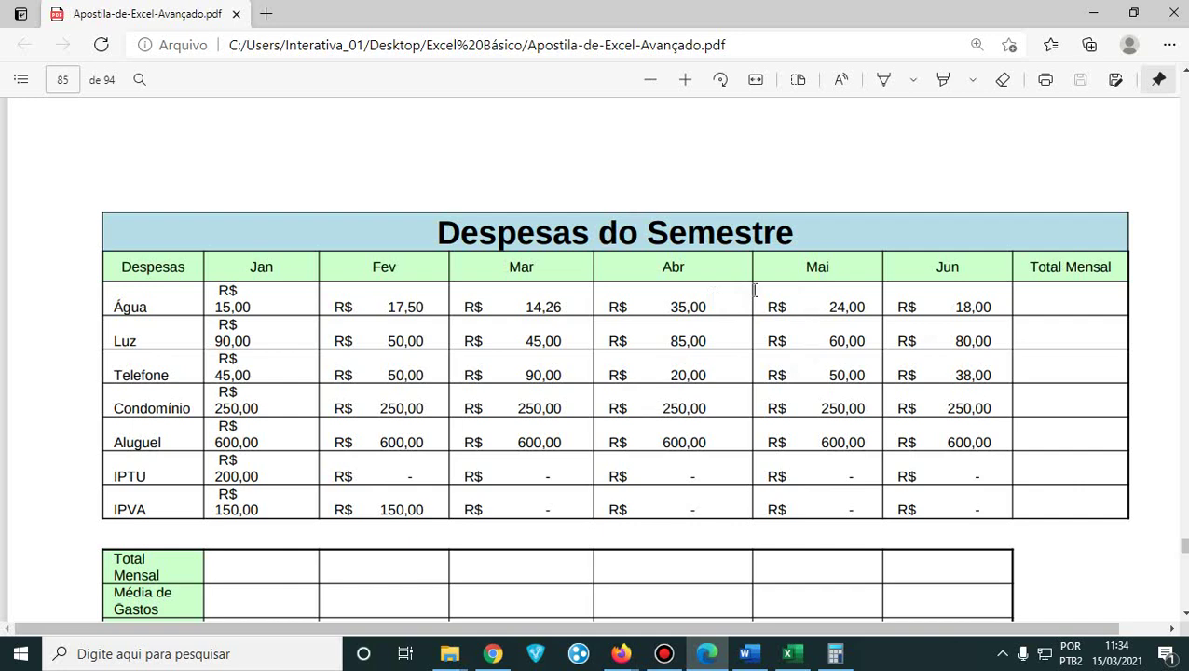
{"action": "scroll", "coordinate": [725, 512], "scroll_direction": "down", "scroll_amount": 5}
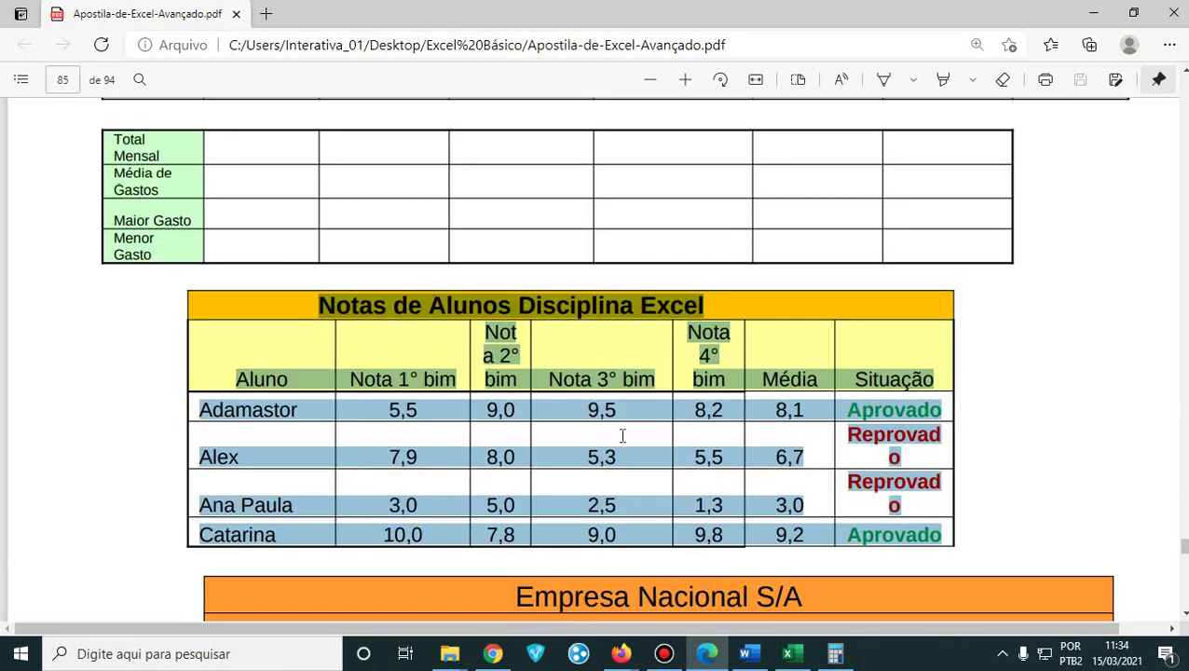
- Minimize the handbook and switch to the Google Meet call in Firefox to read the class chat
{"action": "left_click", "coordinate": [1096, 15]}
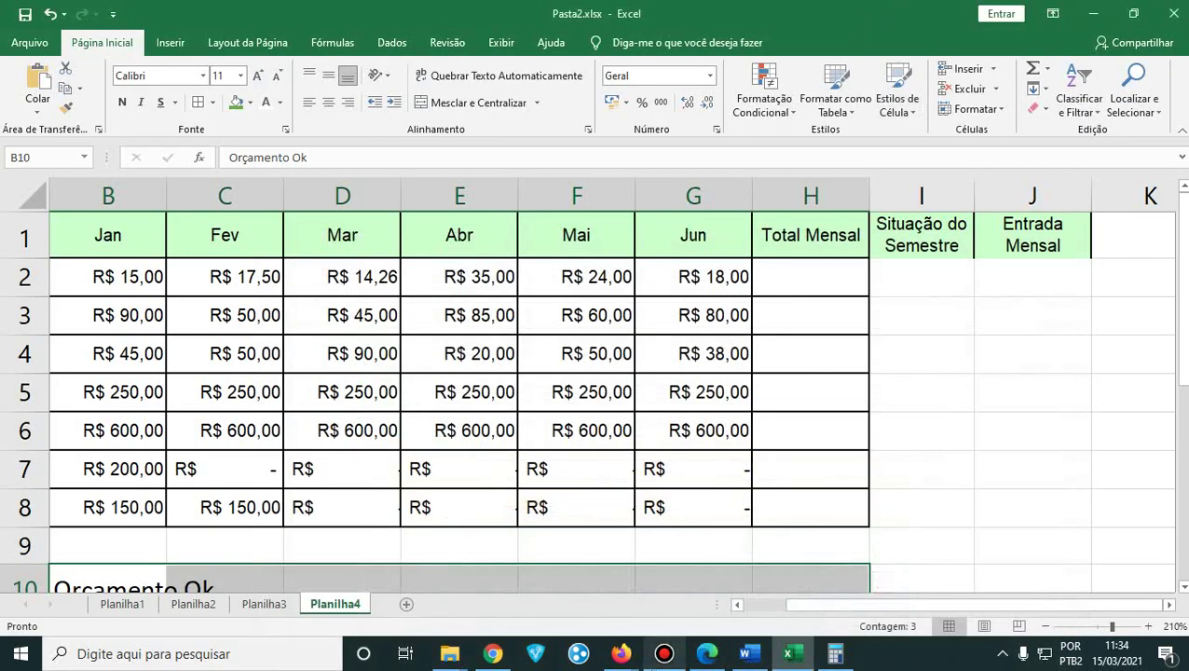
{"action": "mouse_move", "coordinate": [620, 653]}
{"action": "left_click", "coordinate": [520, 557]}
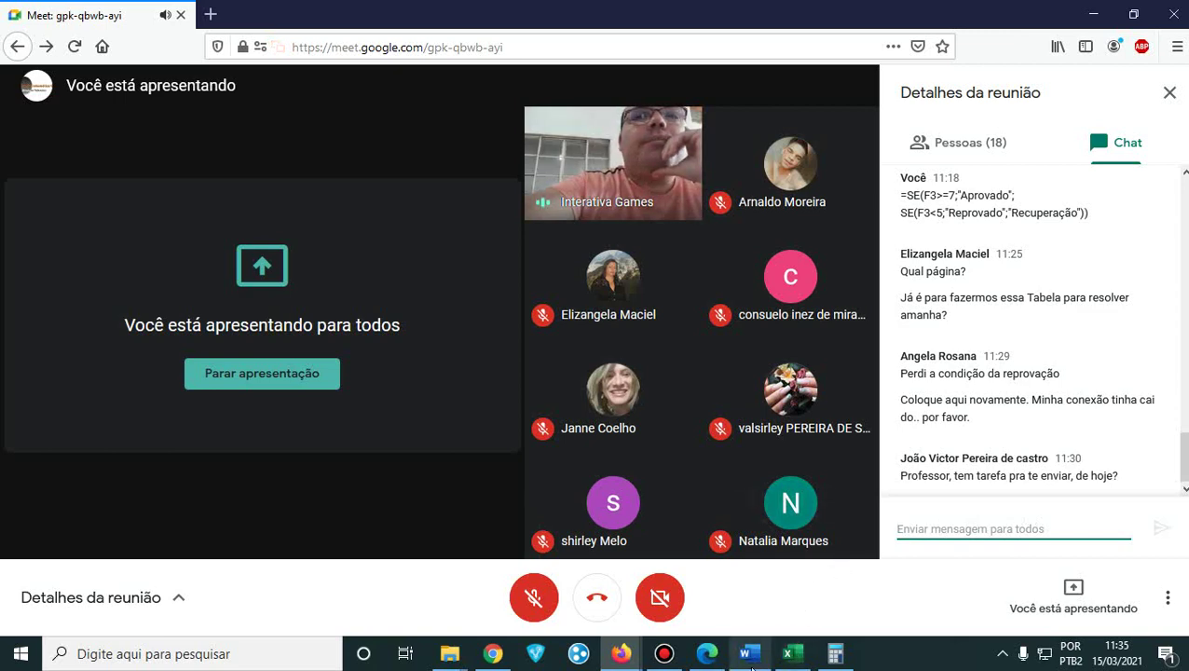
- Return to the handbook PDF in Microsoft Edge and highlight the Despesas do Semestre table on page 85
{"action": "left_click", "coordinate": [708, 653]}
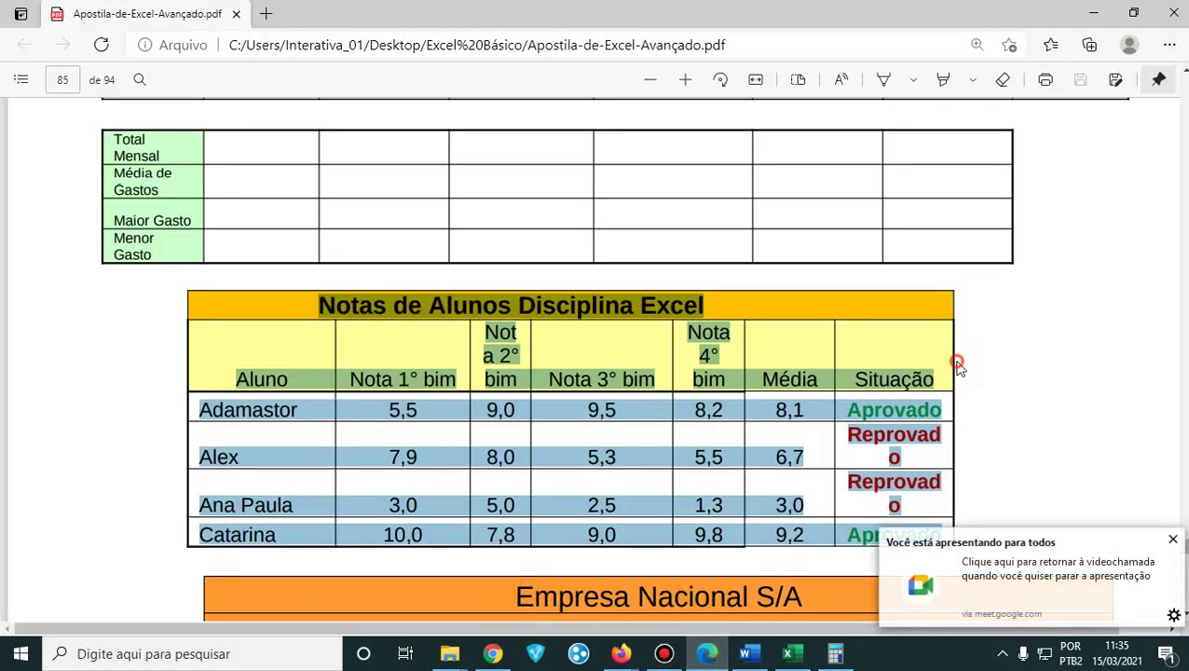
{"action": "left_click", "coordinate": [958, 365]}
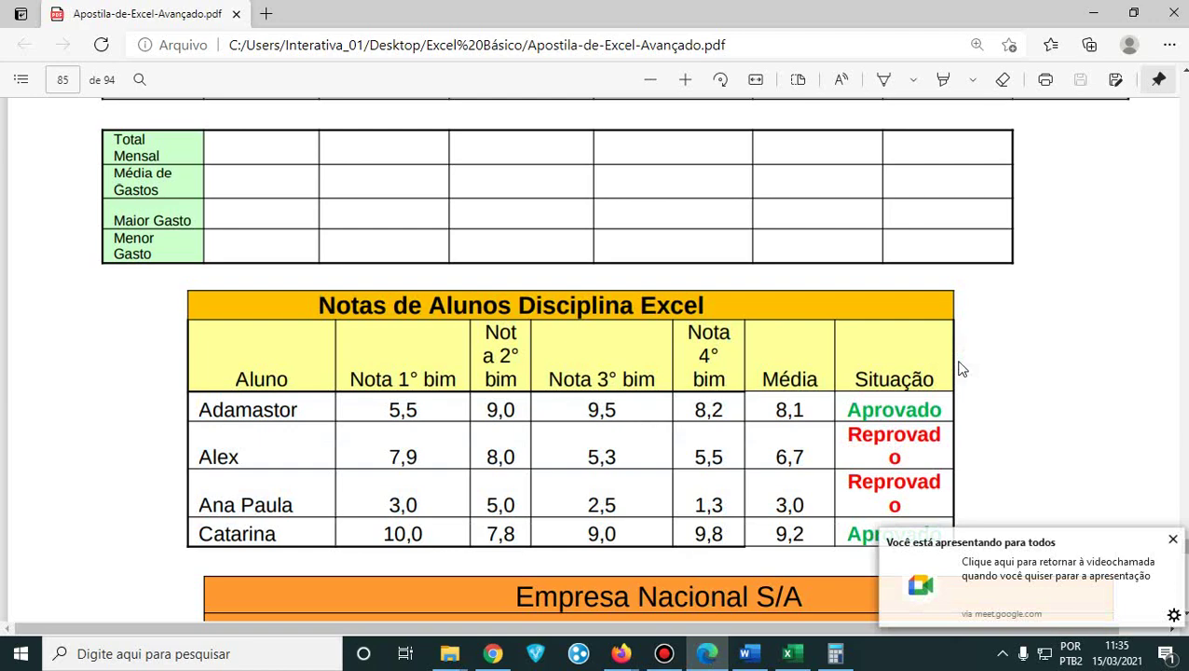
{"action": "scroll", "coordinate": [962, 368], "scroll_direction": "up", "scroll_amount": 3}
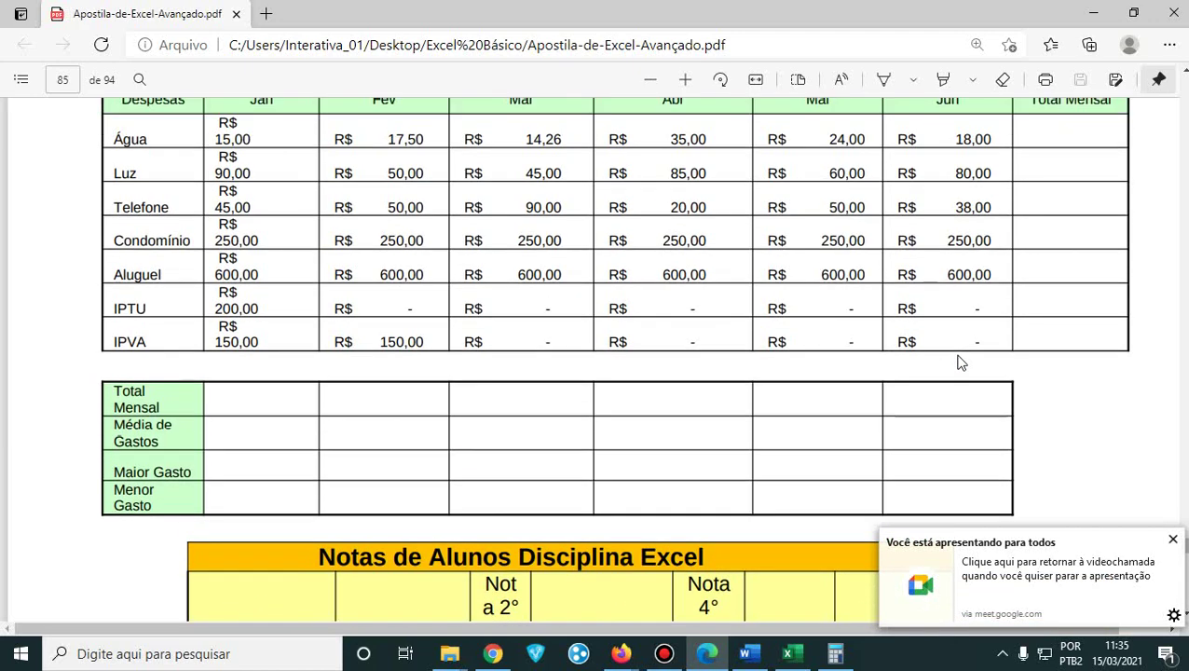
{"action": "scroll", "coordinate": [962, 363], "scroll_direction": "down", "scroll_amount": 1}
{"action": "scroll", "coordinate": [602, 354], "scroll_direction": "up", "scroll_amount": 1}
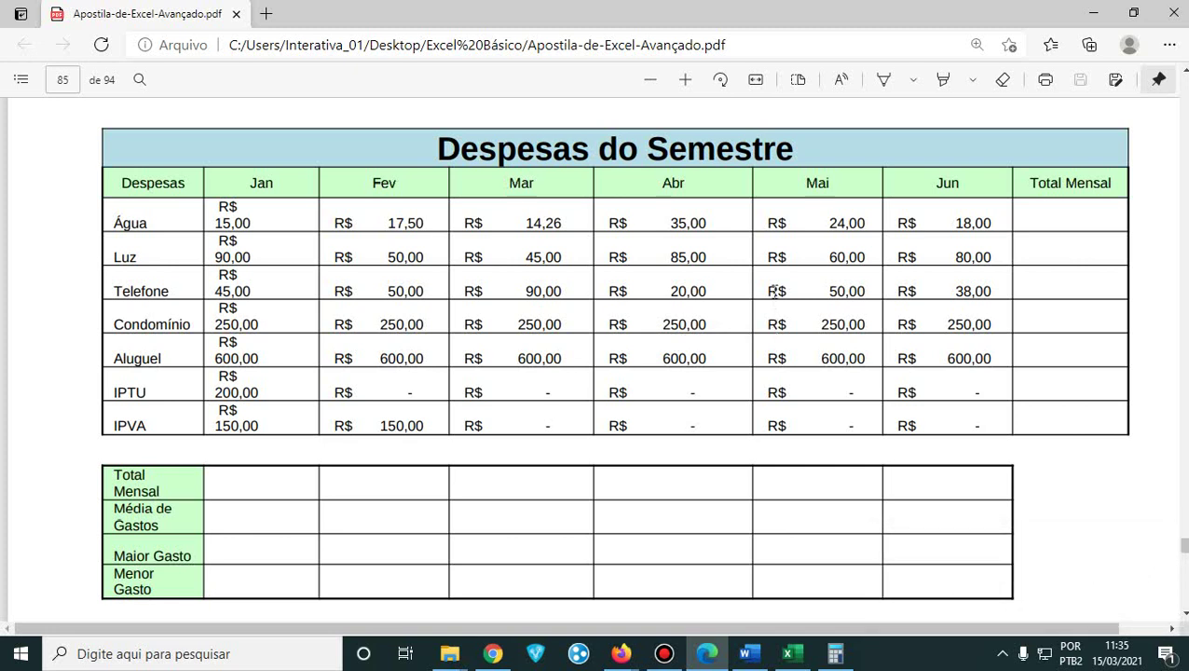
{"action": "left_click_drag", "start_coordinate": [437, 145], "coordinate": [994, 582]}
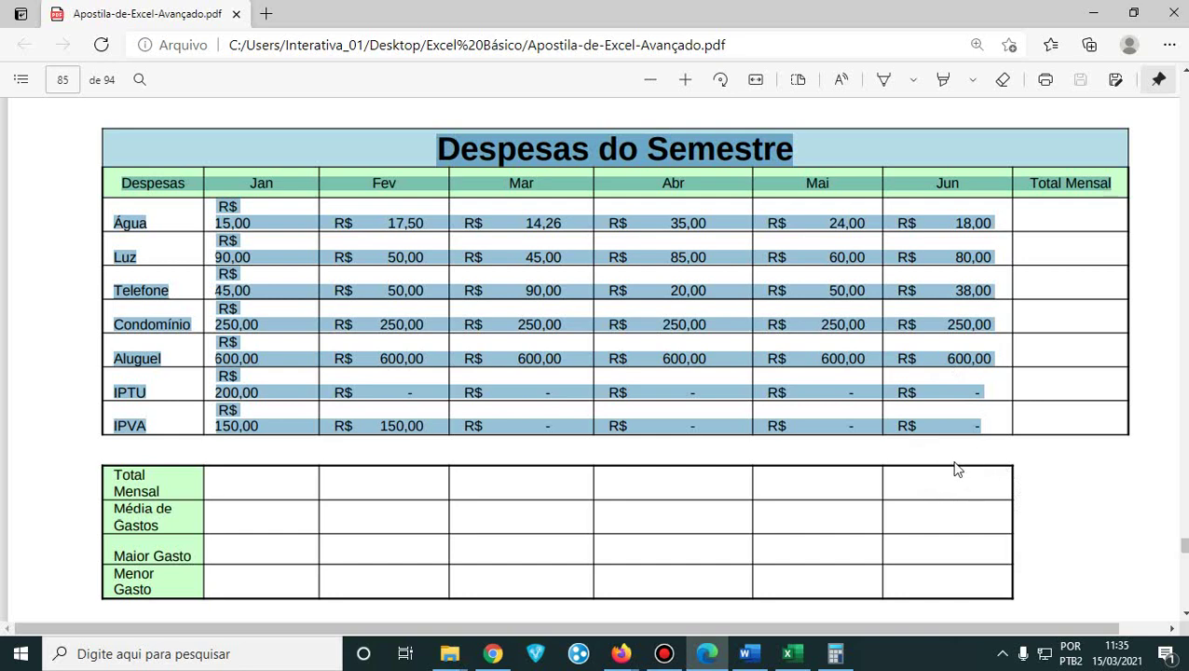
- Check the Google Meet chat for student questions, dismiss the presentation notification, and go back to the Despesas do Semestre page
{"action": "left_click", "coordinate": [706, 656]}
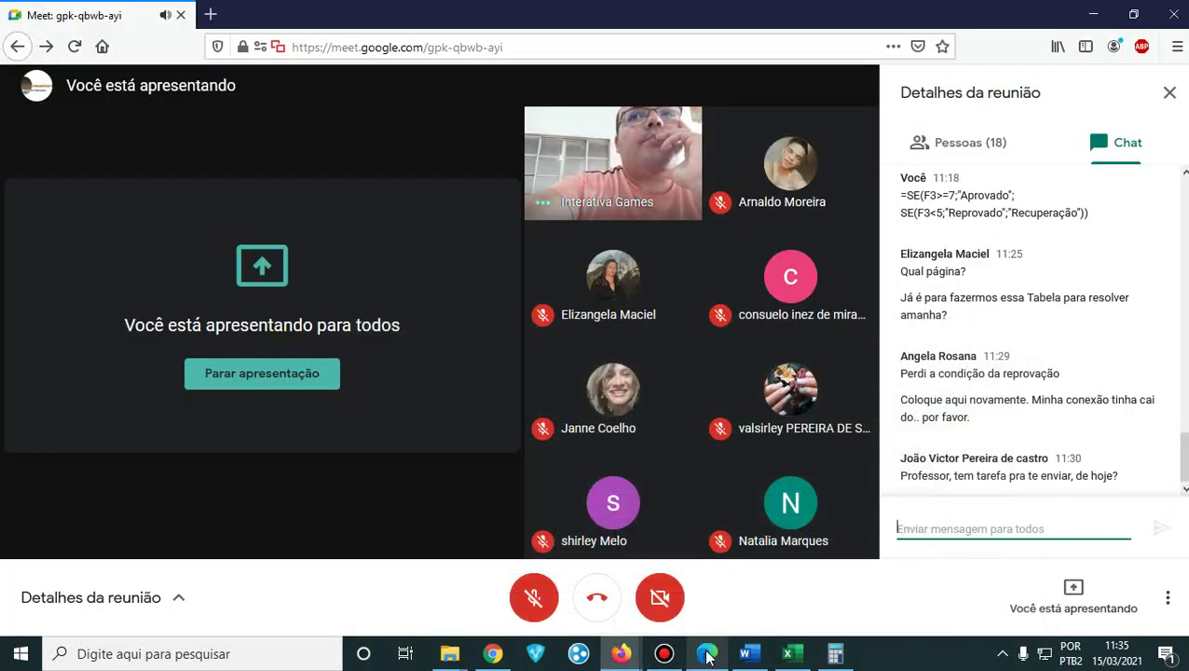
{"action": "mouse_move", "coordinate": [732, 432]}
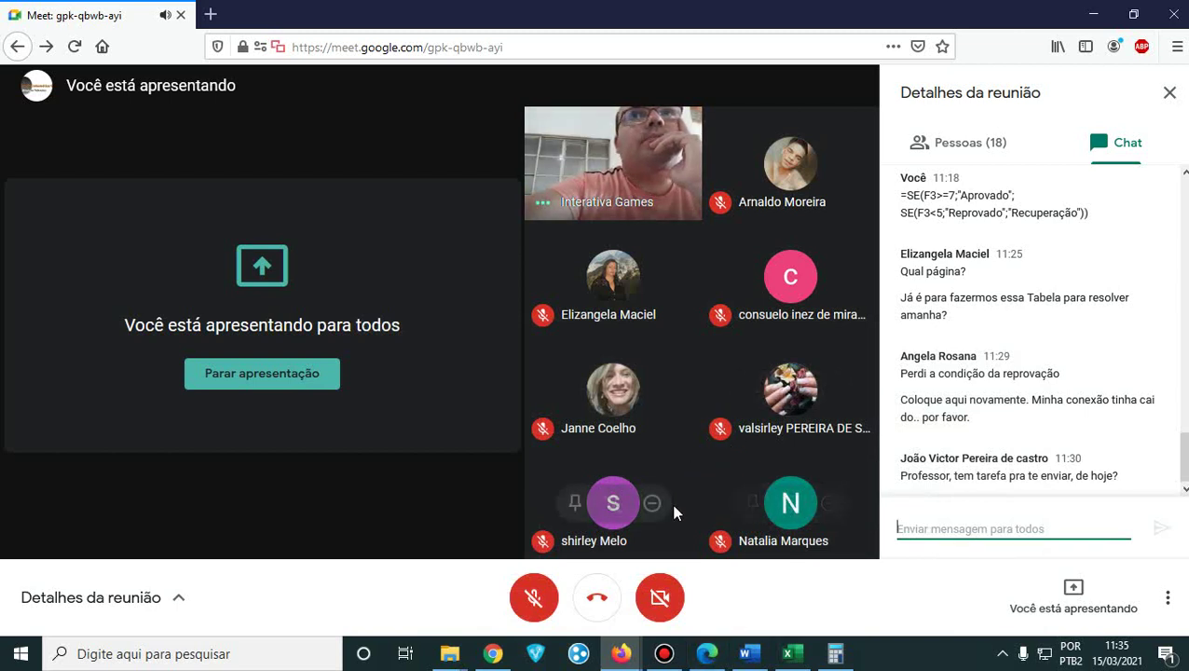
{"action": "left_click", "coordinate": [708, 657]}
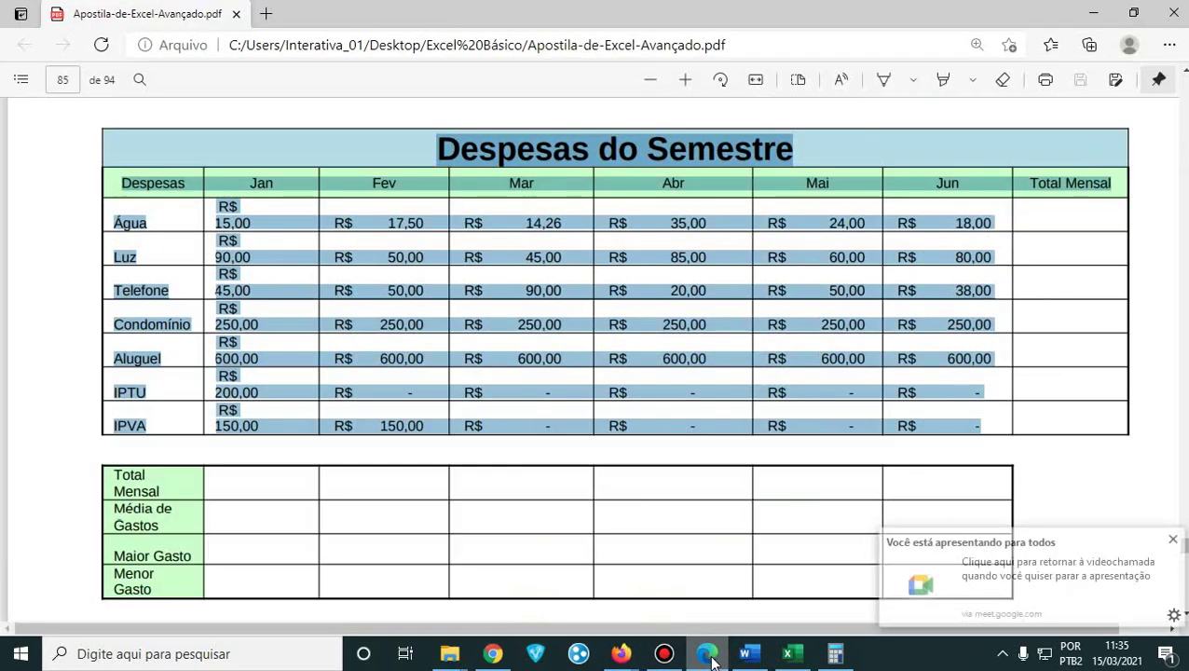
{"action": "left_click", "coordinate": [1176, 541]}
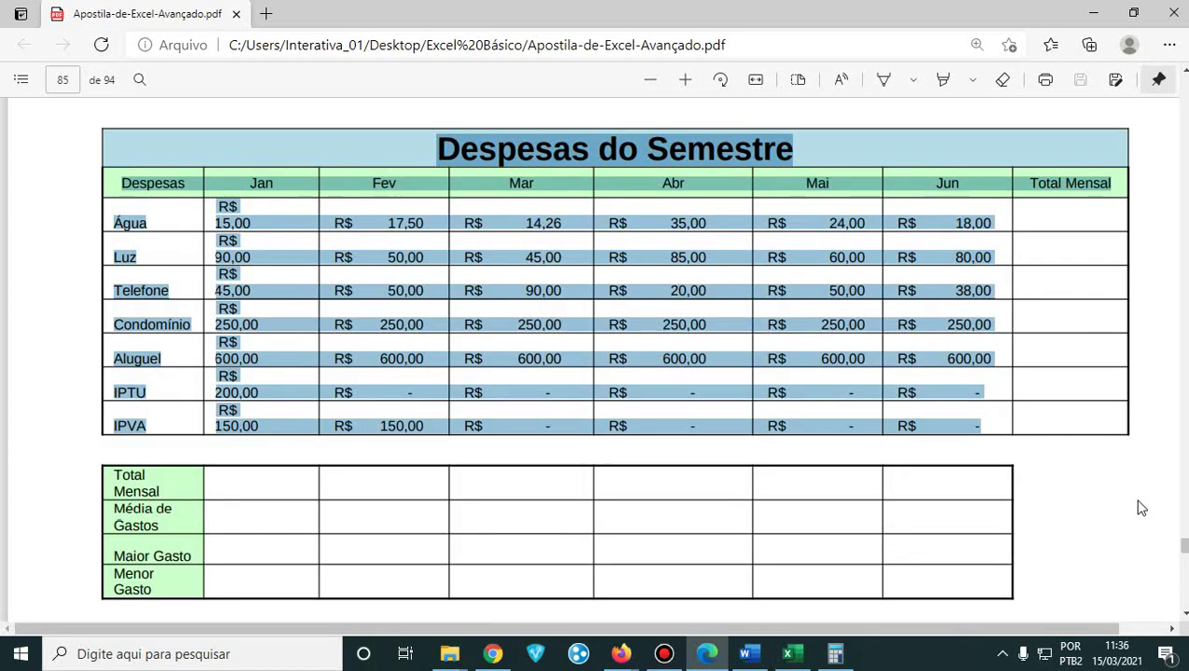
{"action": "mouse_move", "coordinate": [781, 654]}
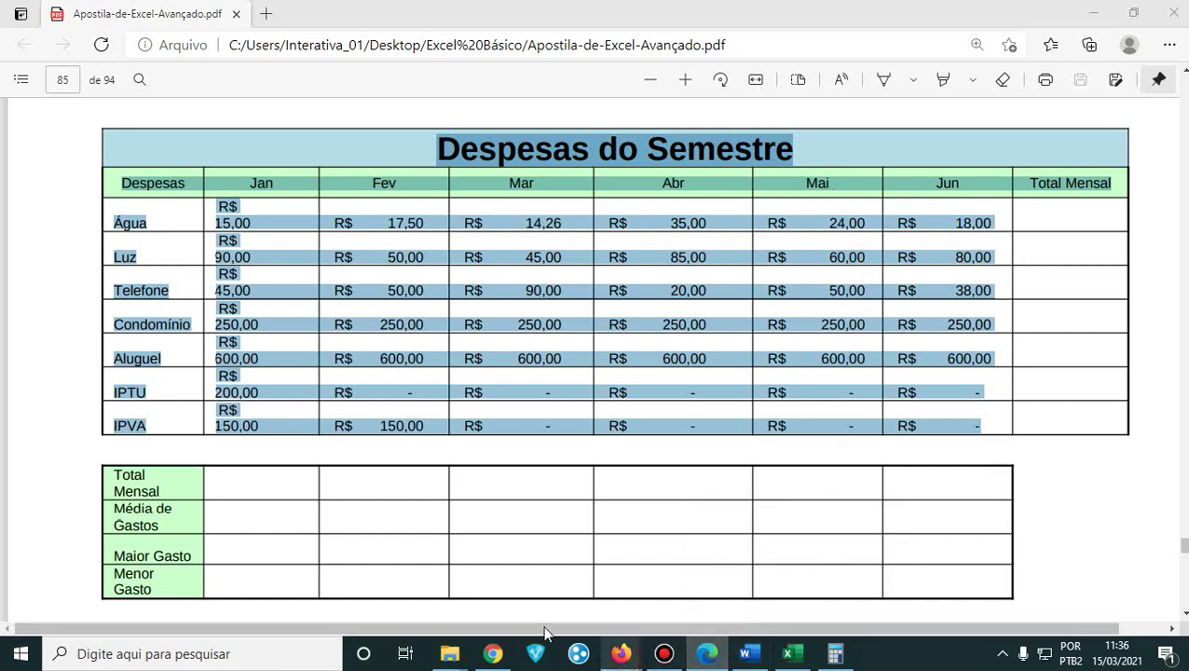
{"action": "mouse_move", "coordinate": [621, 654]}
{"action": "left_click", "coordinate": [495, 593]}
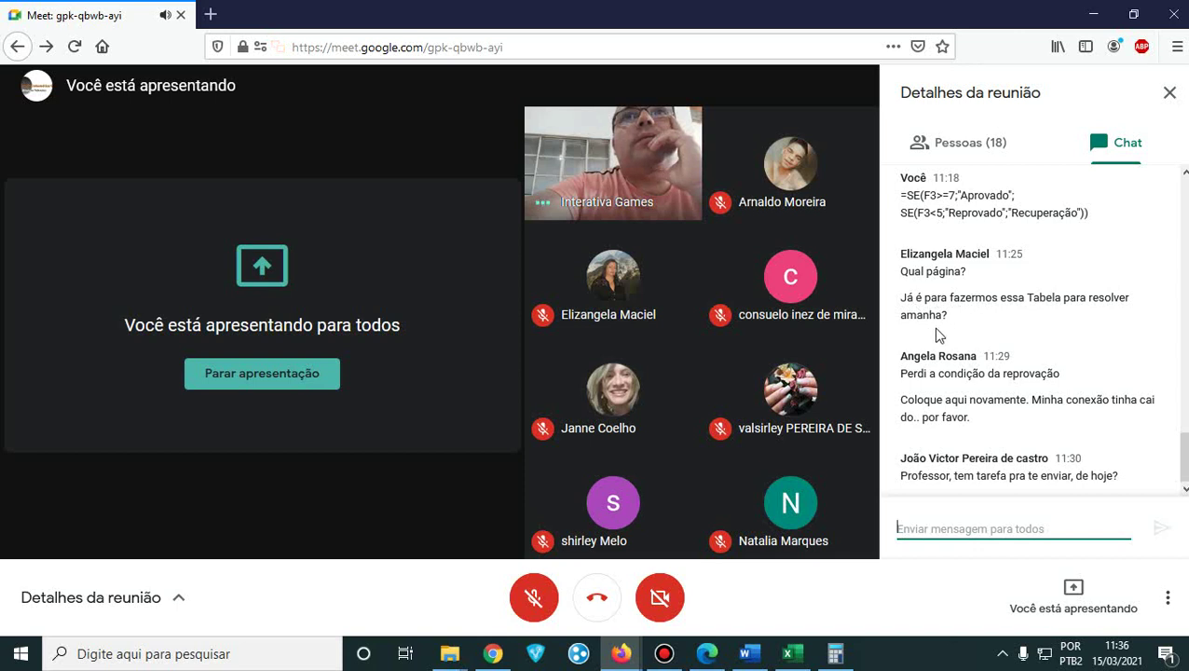
{"action": "mouse_move", "coordinate": [818, 646]}
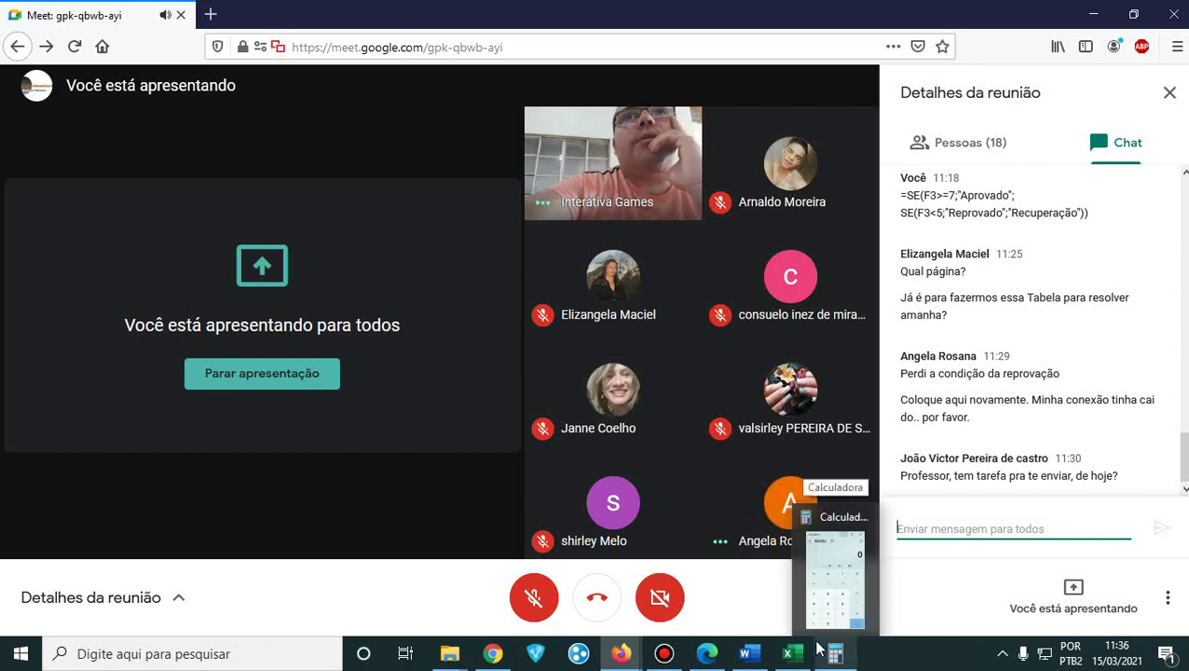
{"action": "mouse_move", "coordinate": [708, 654]}
{"action": "left_click", "coordinate": [700, 568]}
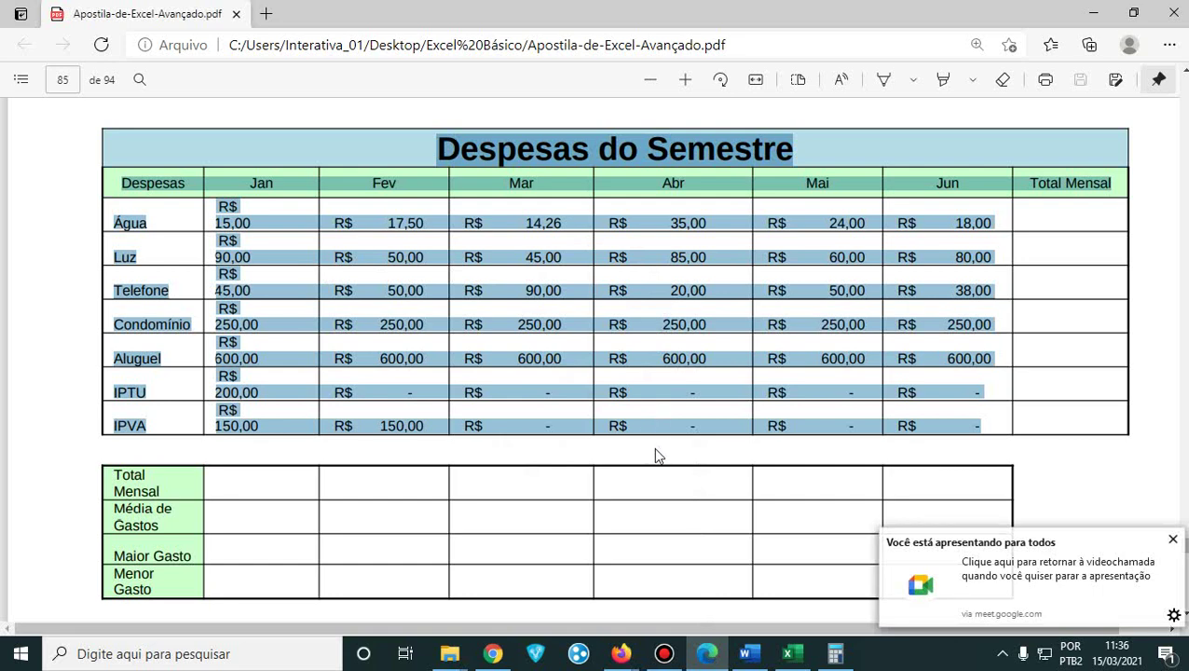
- Resend the earlier formula =SE(F3>=7;"Aprovado";SE(F3<5;"Reprovado";"Recuperação")) to everyone in the Google Meet chat
{"action": "left_click", "coordinate": [621, 653]}
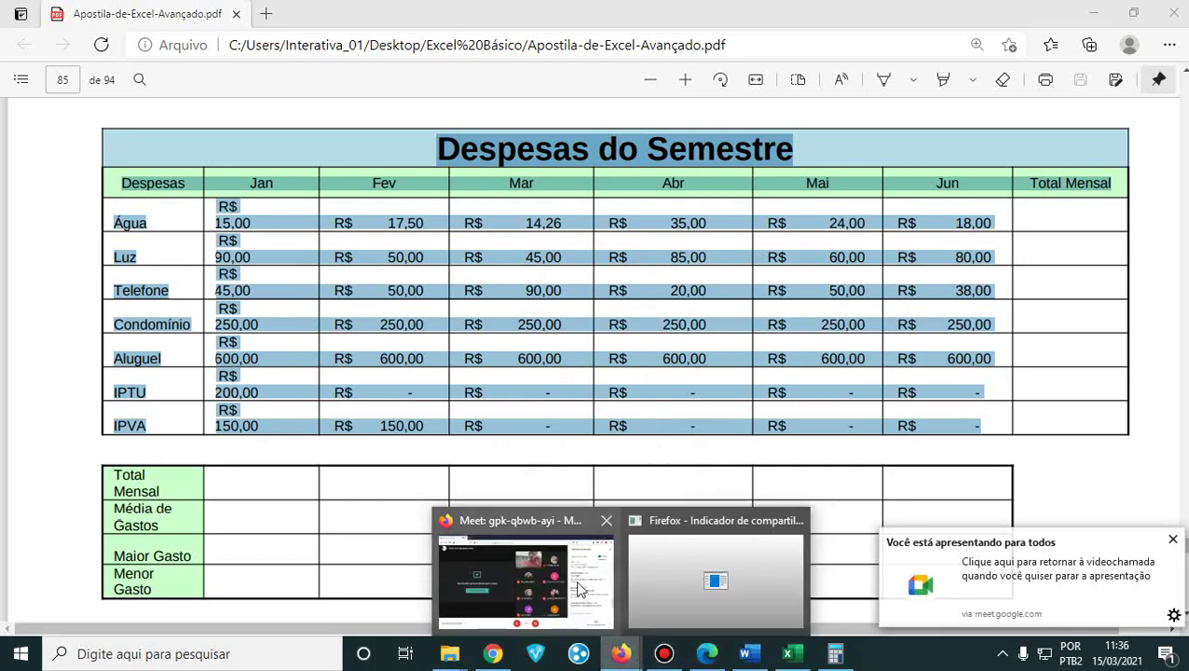
{"action": "left_click", "coordinate": [579, 589]}
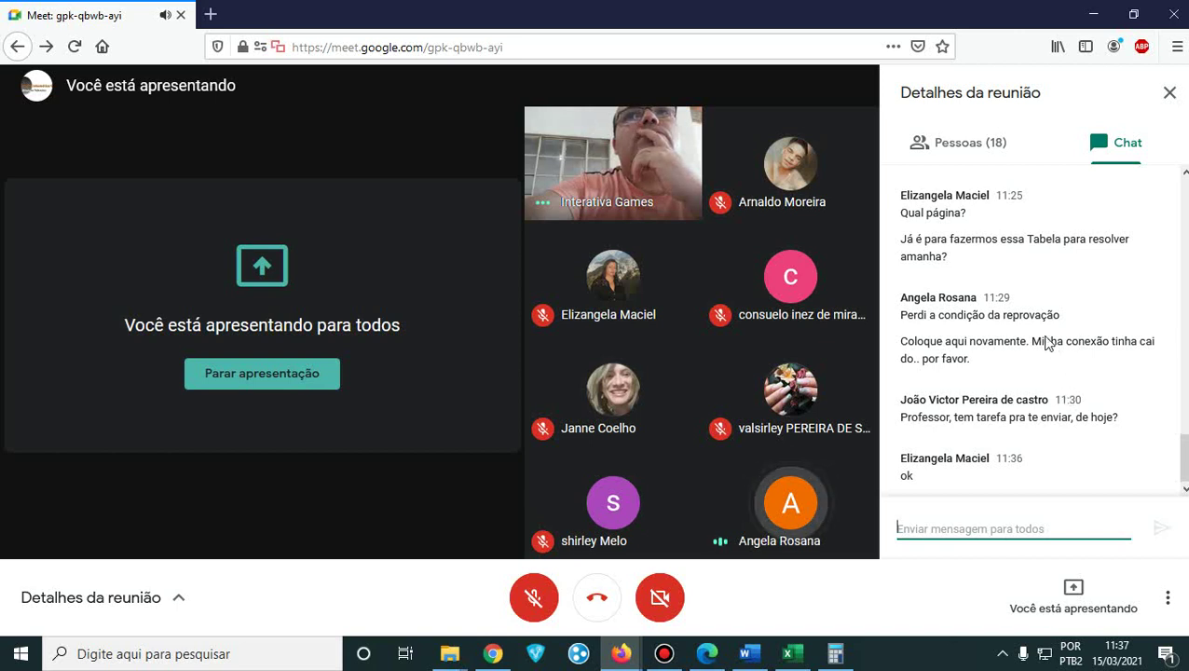
{"action": "scroll", "coordinate": [1033, 329], "scroll_direction": "up", "scroll_amount": 3}
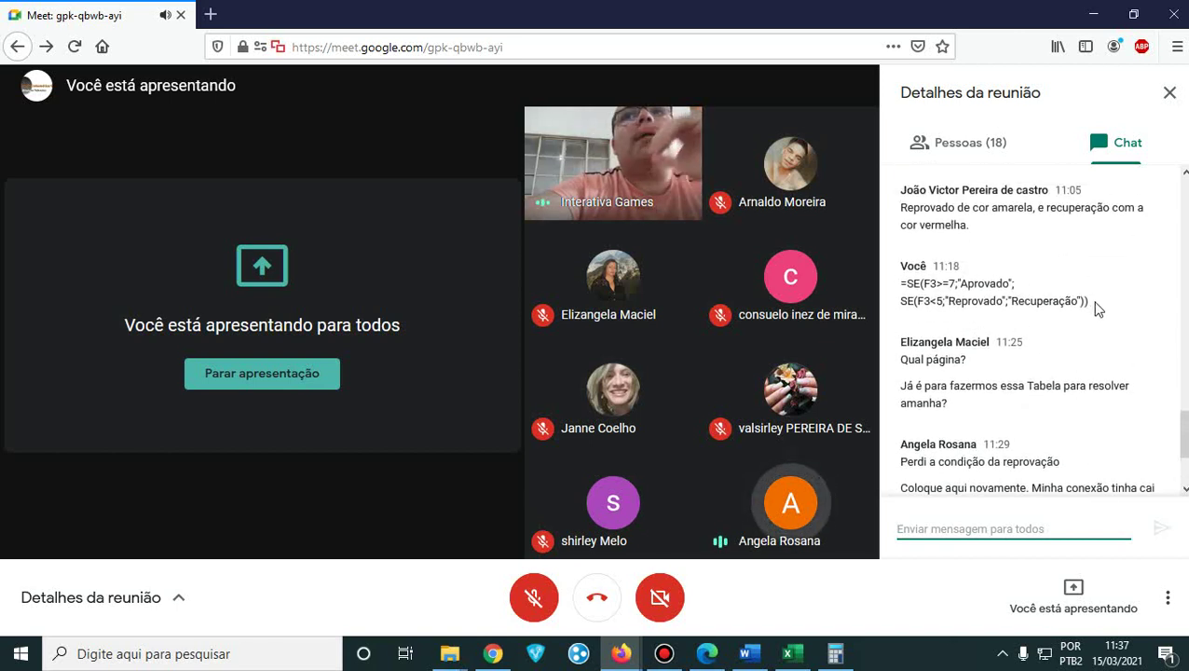
{"action": "left_click_drag", "start_coordinate": [1091, 301], "coordinate": [886, 291]}
{"action": "key", "text": "ctrl+c"}
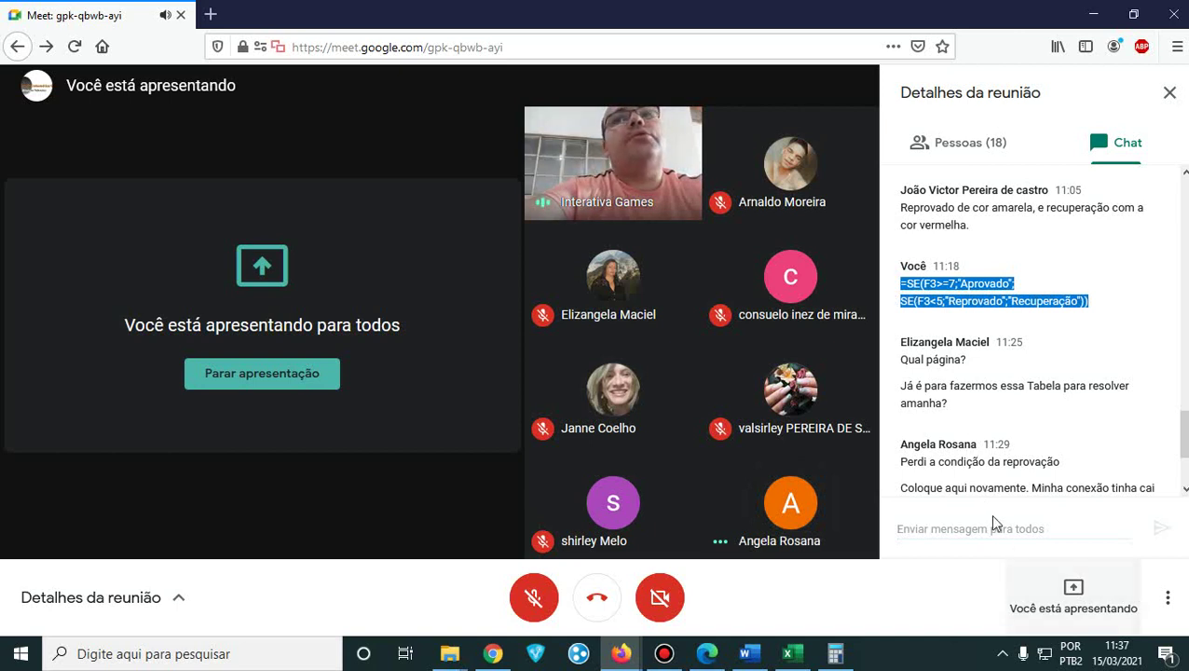
{"action": "left_click", "coordinate": [944, 532]}
{"action": "key", "text": "ctrl+v"}
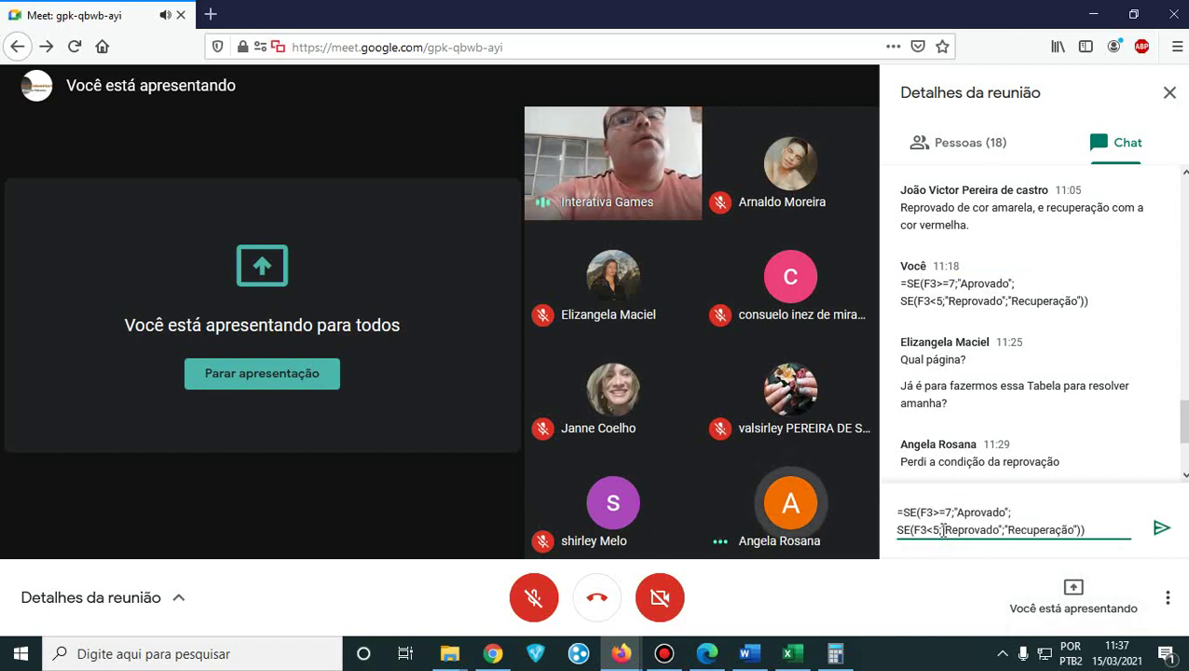
{"action": "key", "text": "Return"}
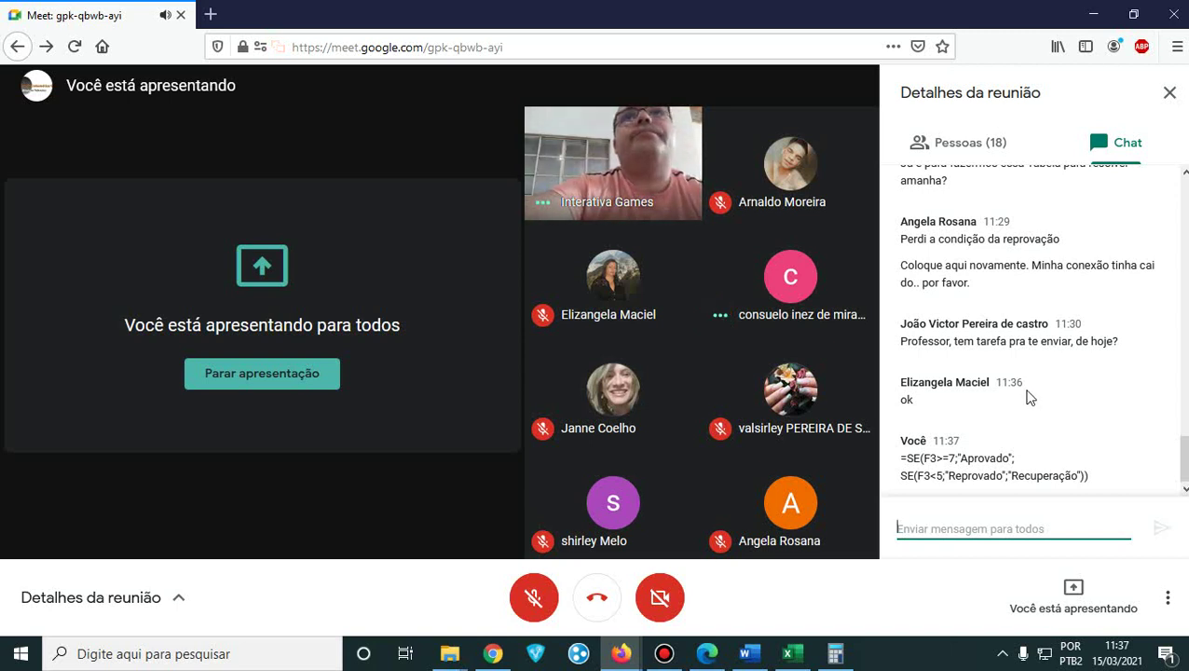
- Stop presenting the screen and leave the meeting
{"action": "mouse_move", "coordinate": [1118, 664]}
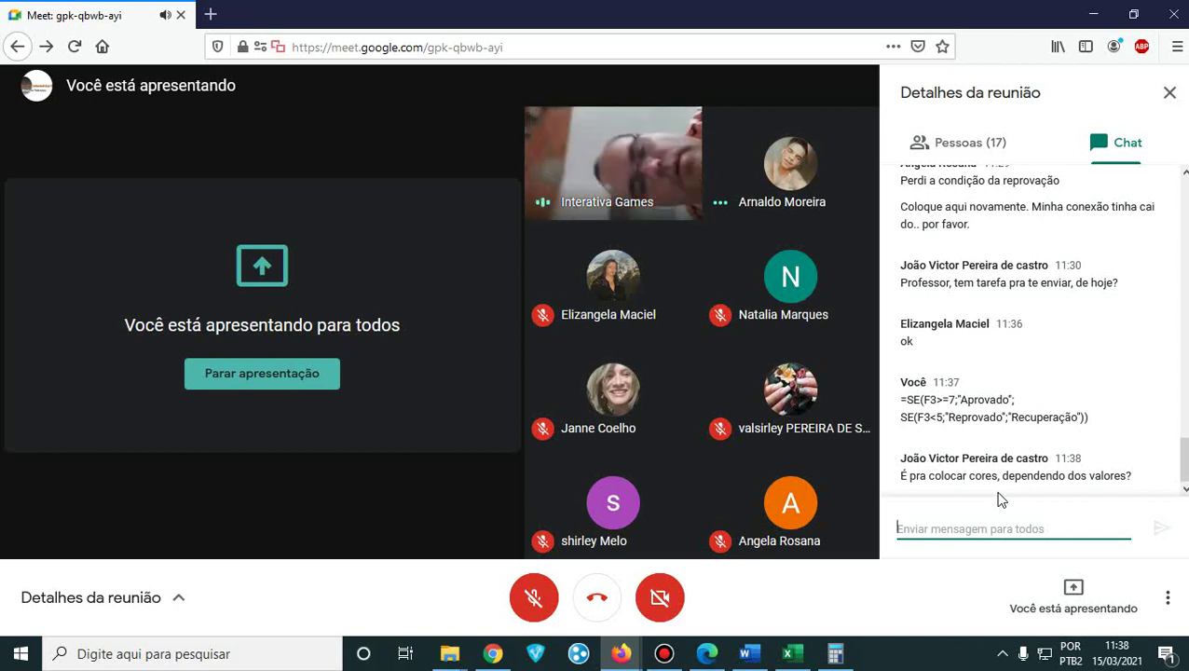
{"action": "left_click", "coordinate": [1094, 597]}
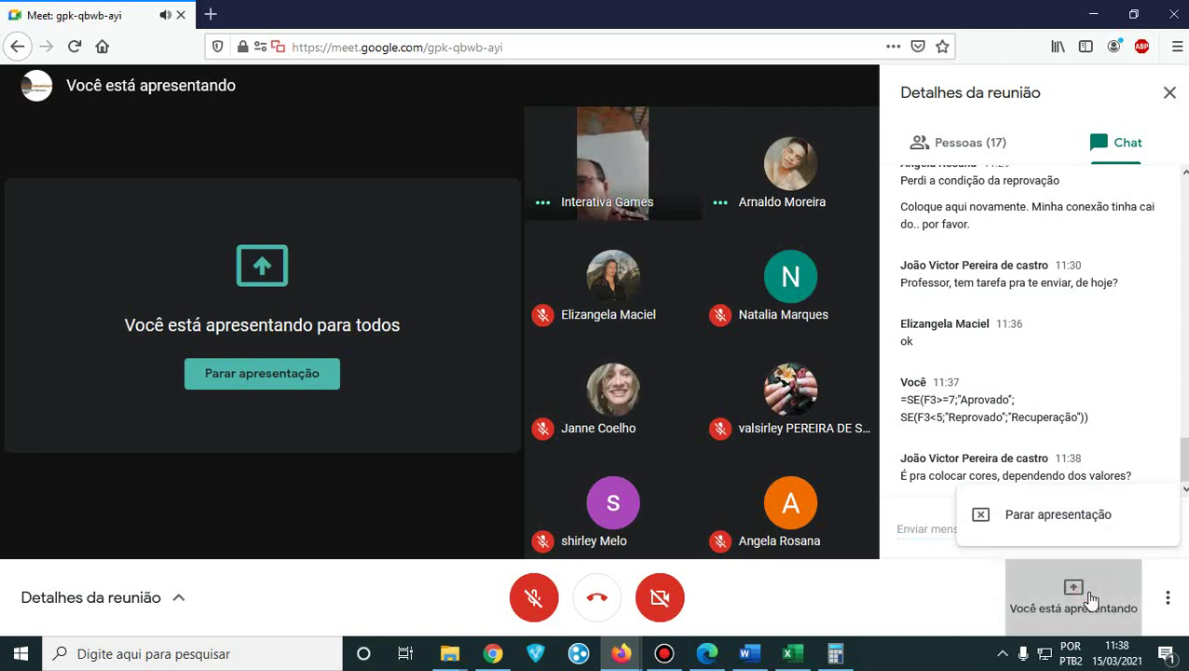
{"action": "left_click", "coordinate": [1076, 517]}
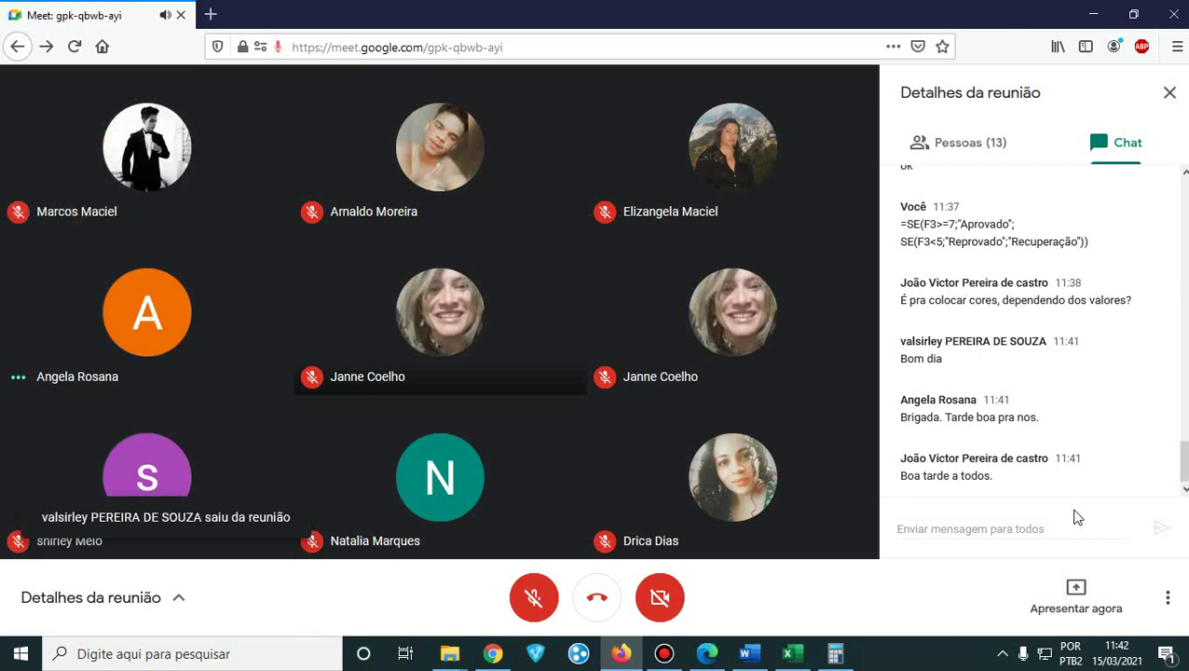
{"action": "left_click", "coordinate": [600, 598]}
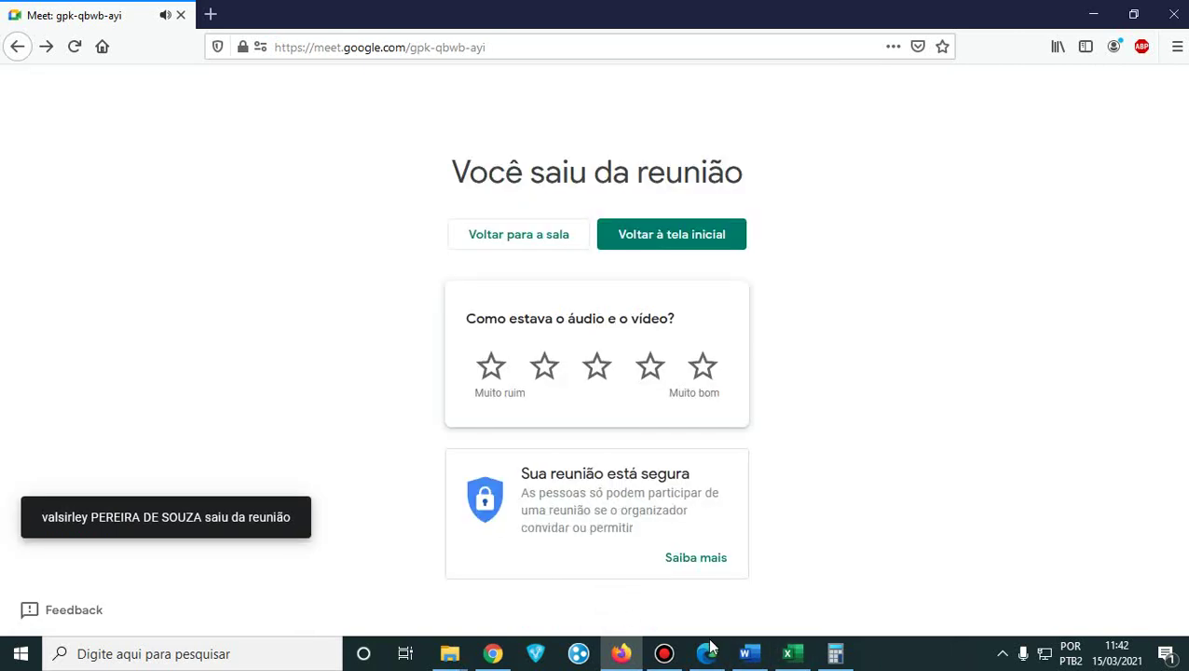